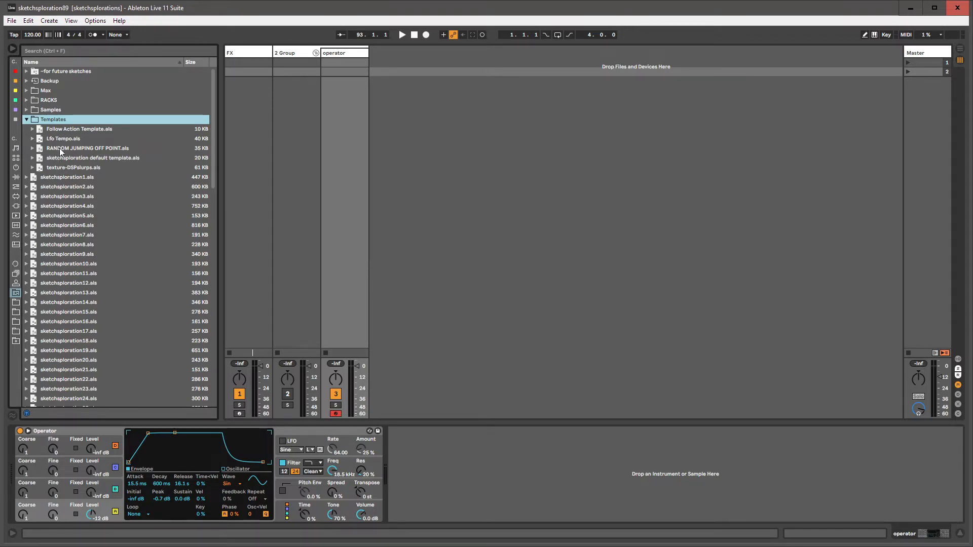
Step: Load the RANDOM JUMPING OFF POINT template's tracks beside the operator track and launch its row of ROLL DICE clips
left_click(55, 148)
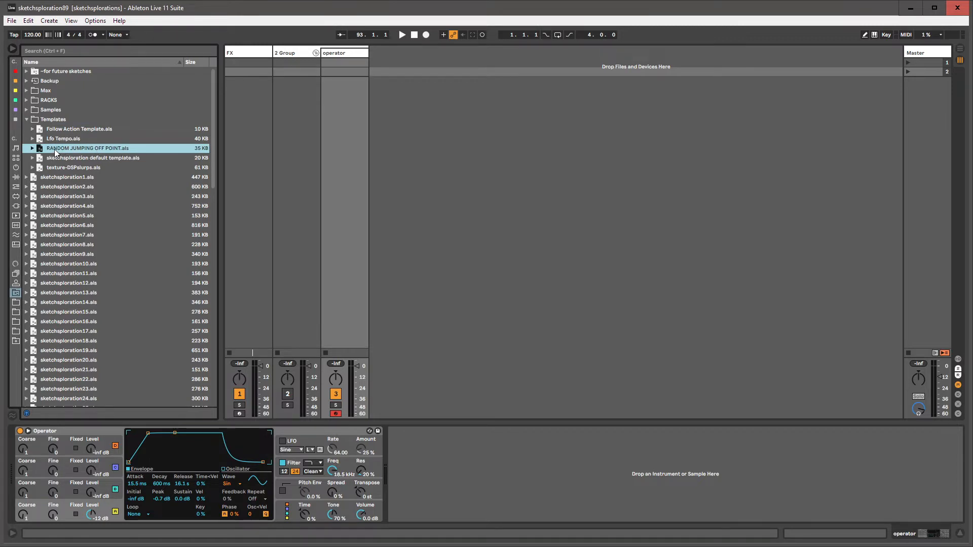
left_click_drag(54, 150, 390, 66)
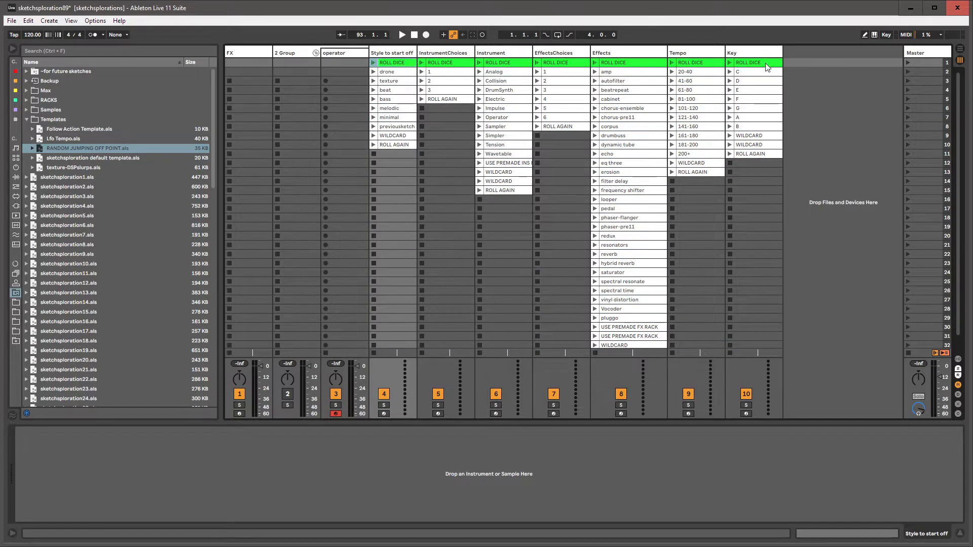
left_click(766, 65)
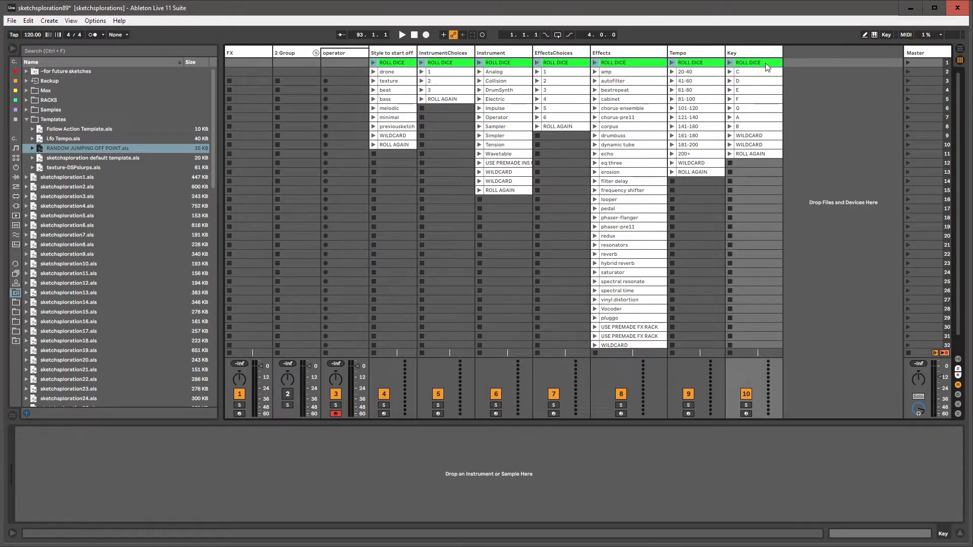
key("Return")
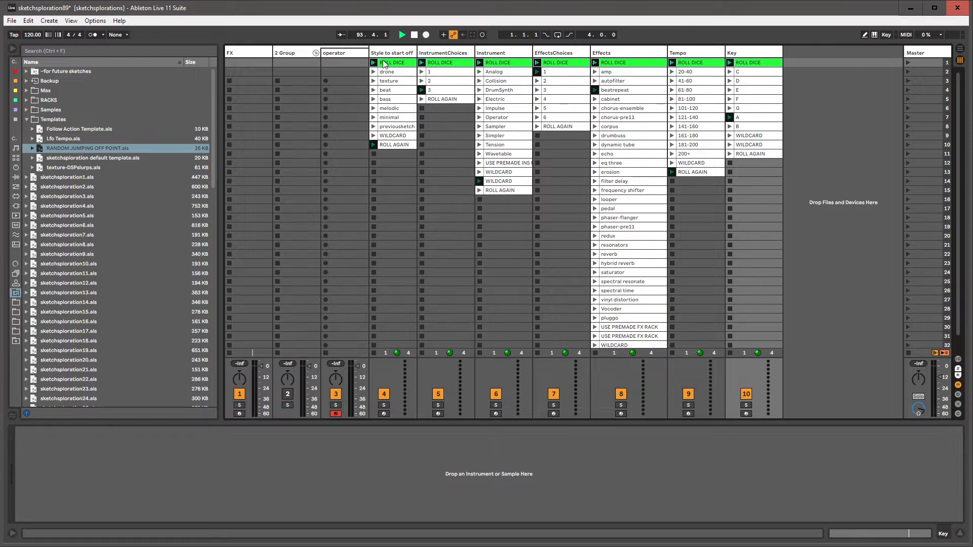
Step: Roll the dice again for the Style to start off track and select the beat clip
left_click(394, 145)
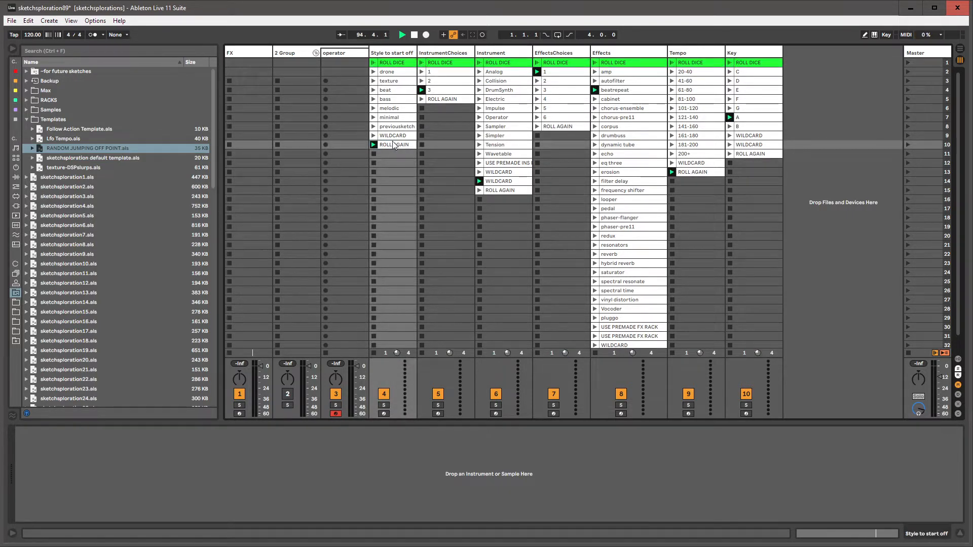
left_click(374, 63)
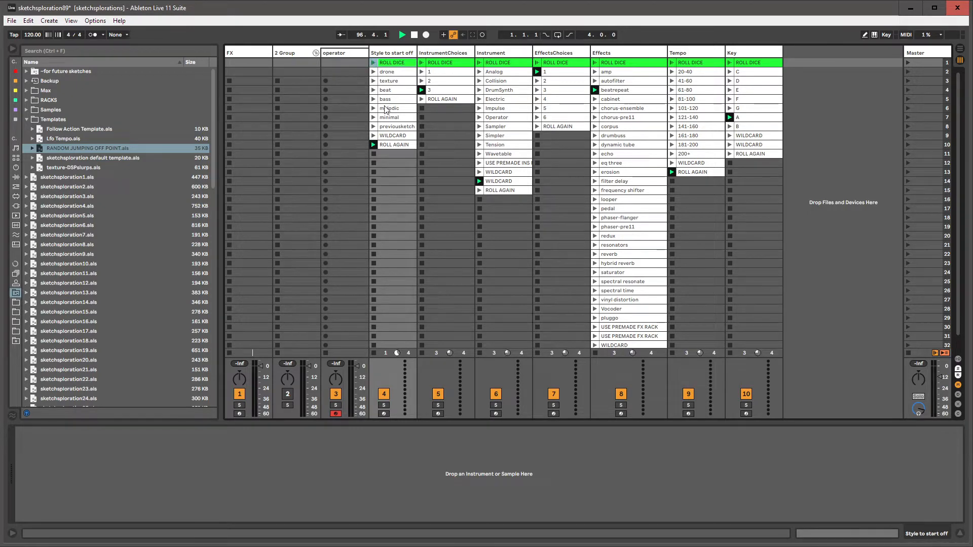
left_click(390, 91)
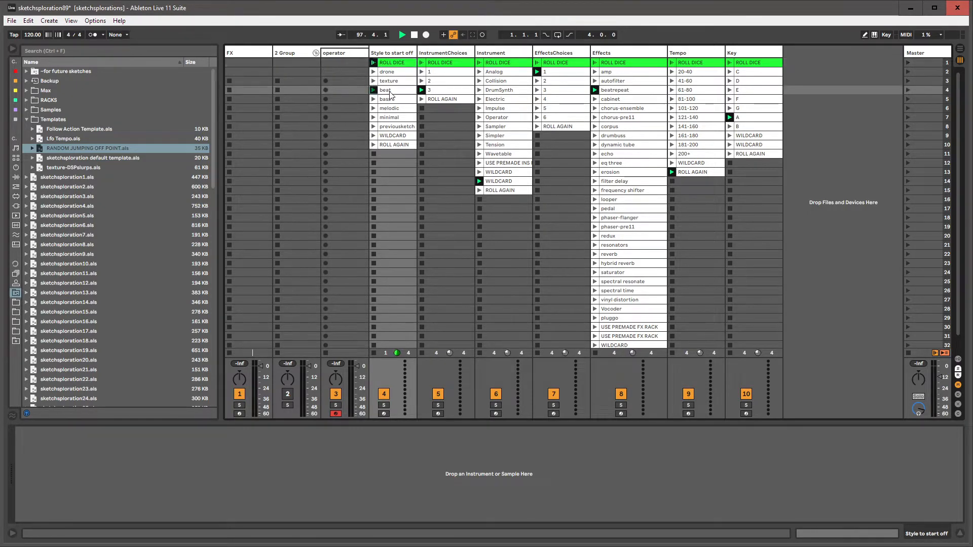
Step: Collapse the Templates folder and roll the dice again for the Instrument track
left_click(442, 54)
left_click(439, 92)
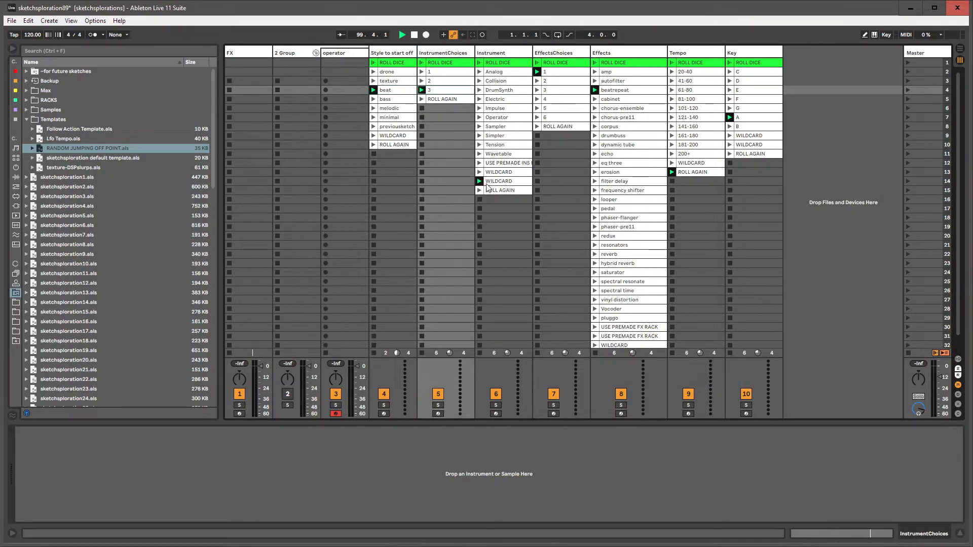
left_click(496, 181)
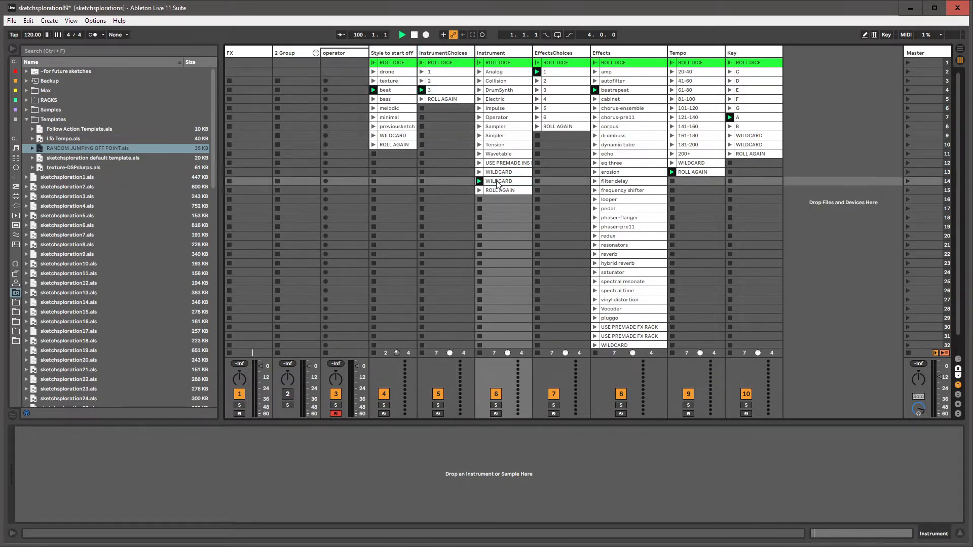
left_click(26, 119)
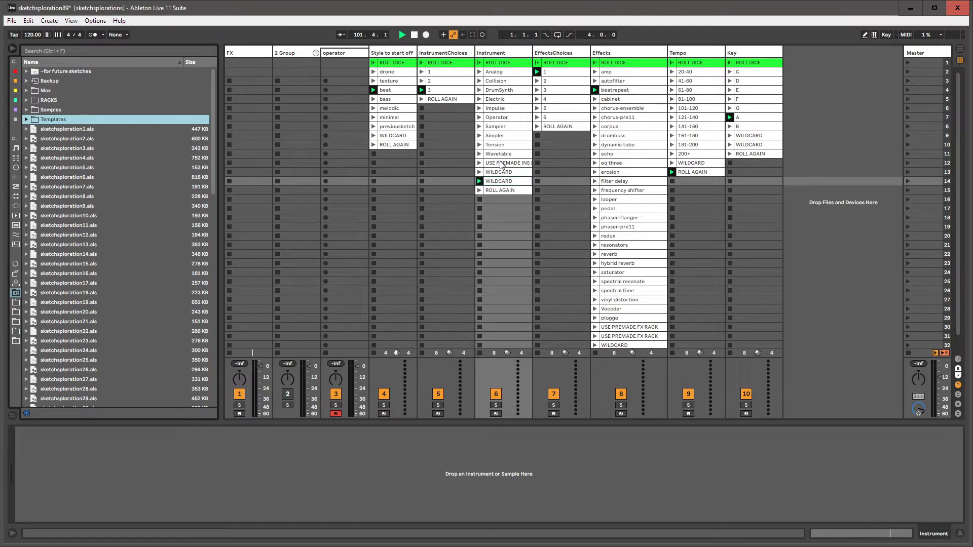
left_click(479, 62)
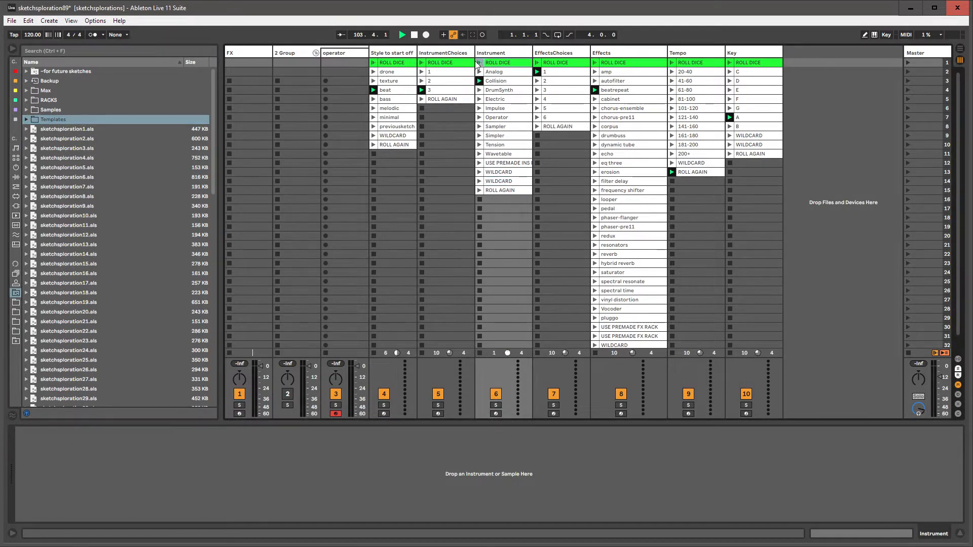
left_click(479, 62)
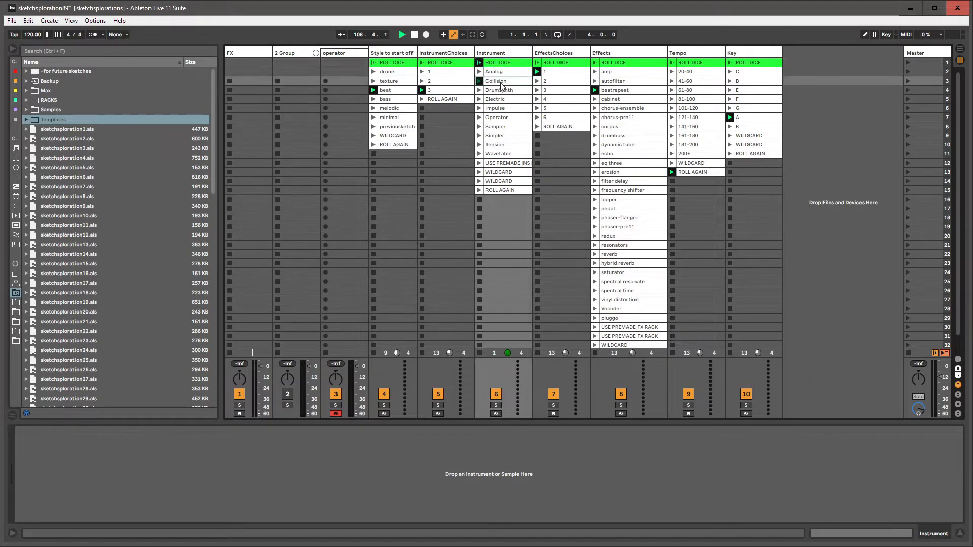
Step: Insert a MIDI track after the operator track and load the Collision instrument onto it
left_click(343, 56)
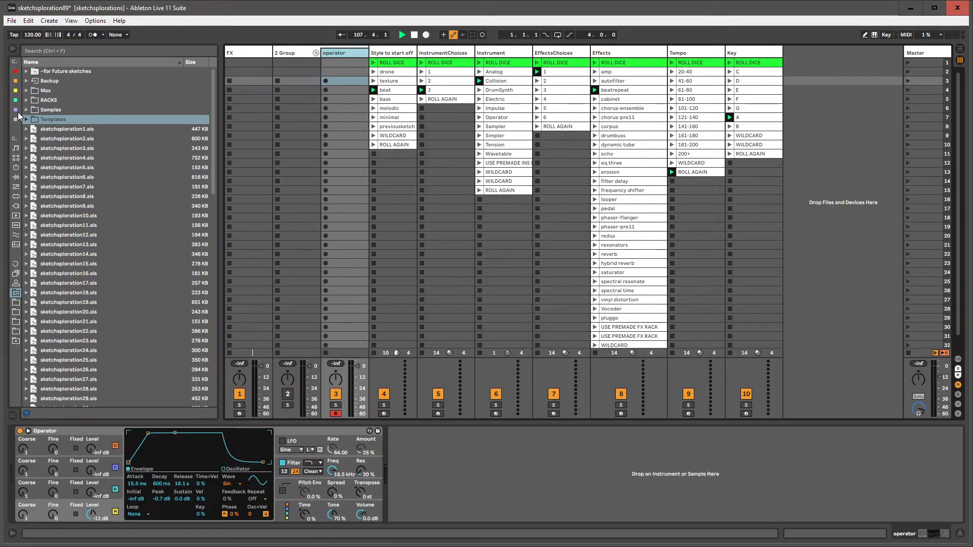
left_click(15, 167)
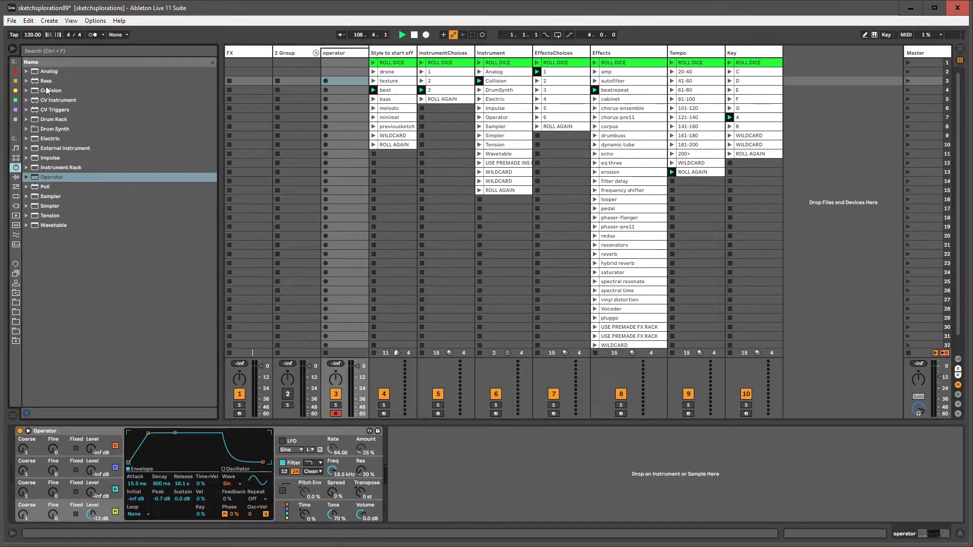
left_click(350, 52)
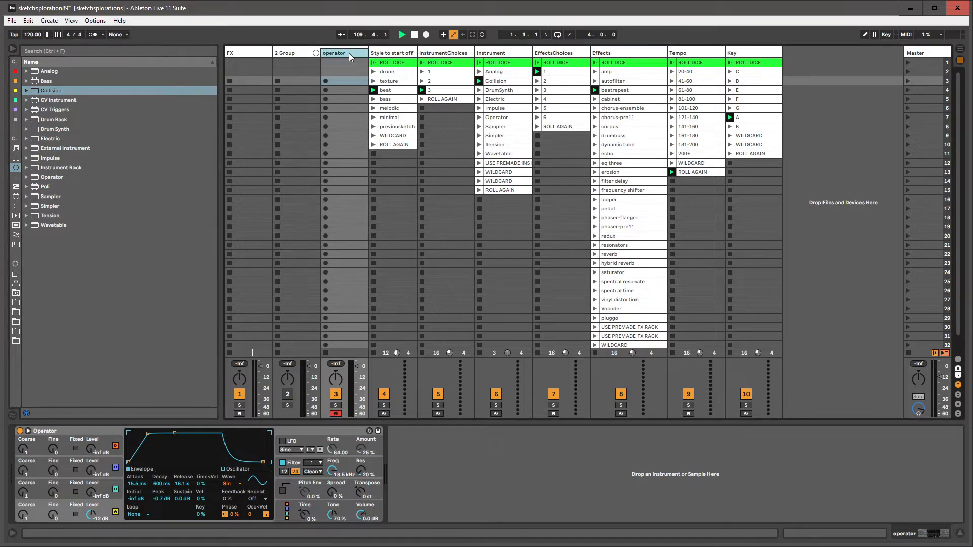
key("ctrl+shift+t")
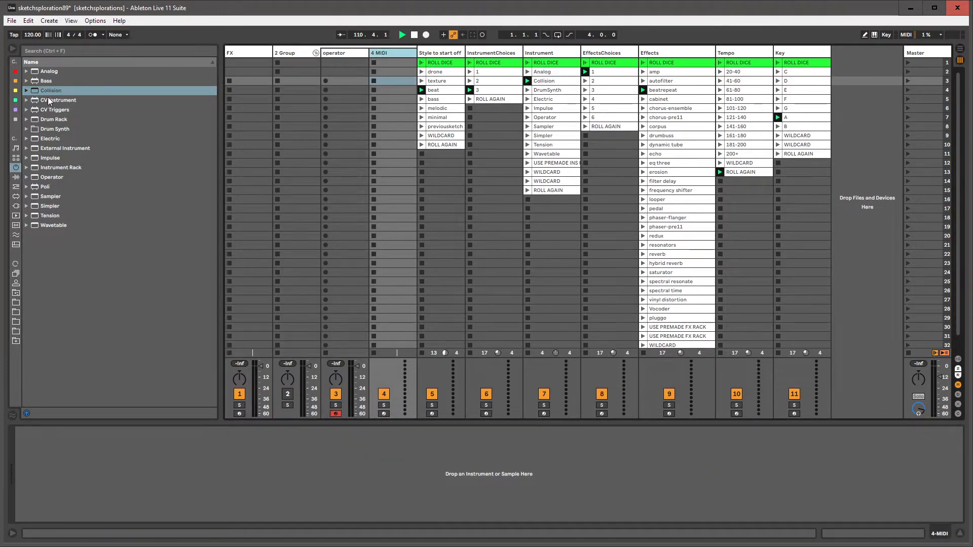
left_click_drag(47, 91, 384, 55)
Step: Replace the operator track's instrument with DS Kick from the Drum Synth folder
left_click(26, 129)
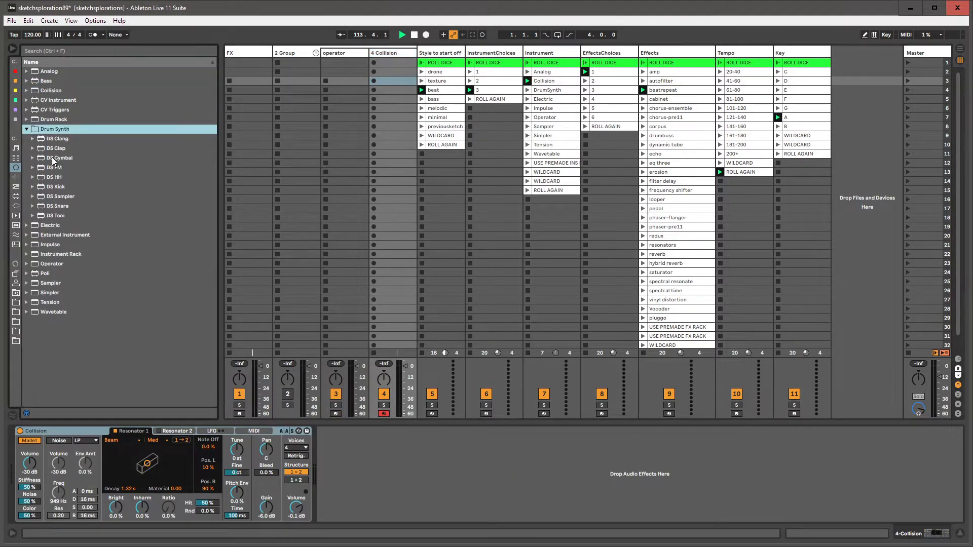
left_click(55, 187)
left_click(347, 54)
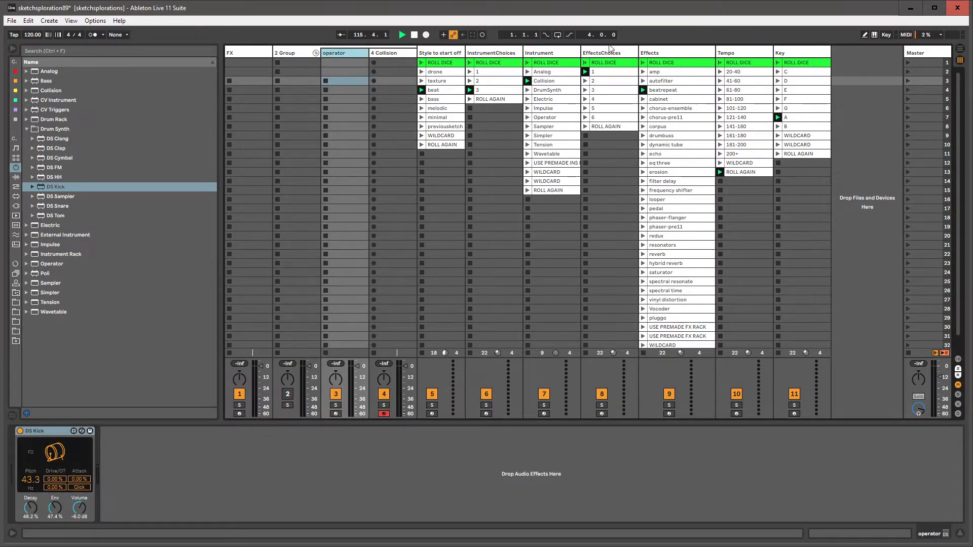
Step: Roll the dice again for the Tempo track
left_click(655, 92)
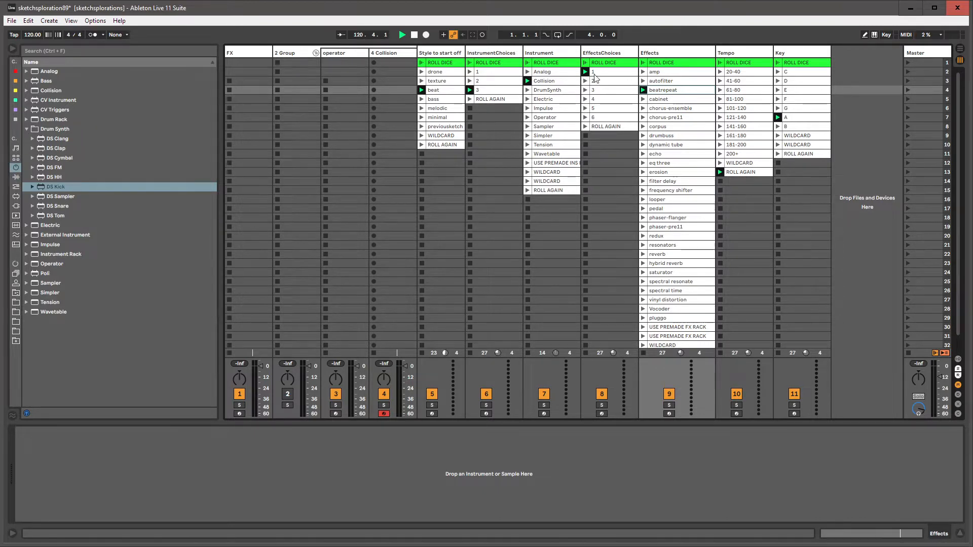
left_click(745, 60)
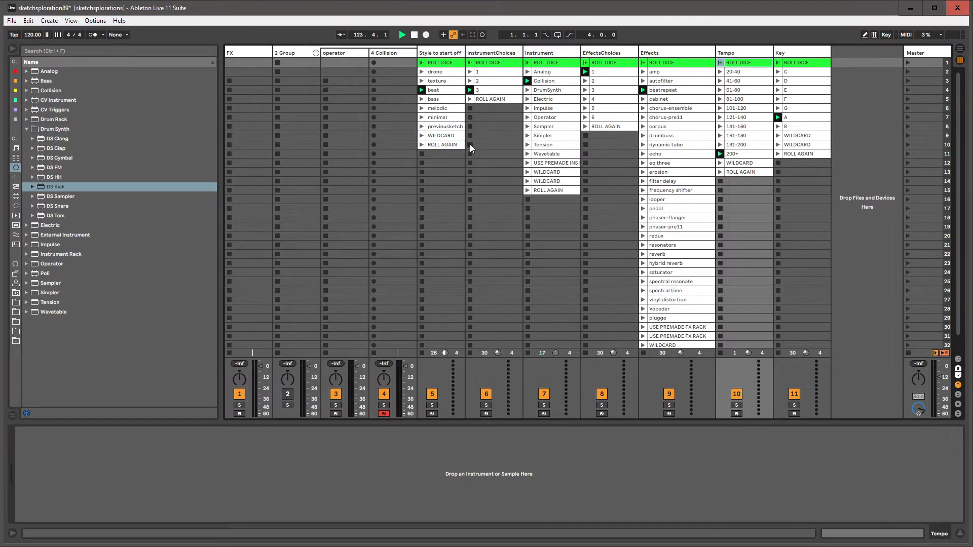
left_click(398, 54)
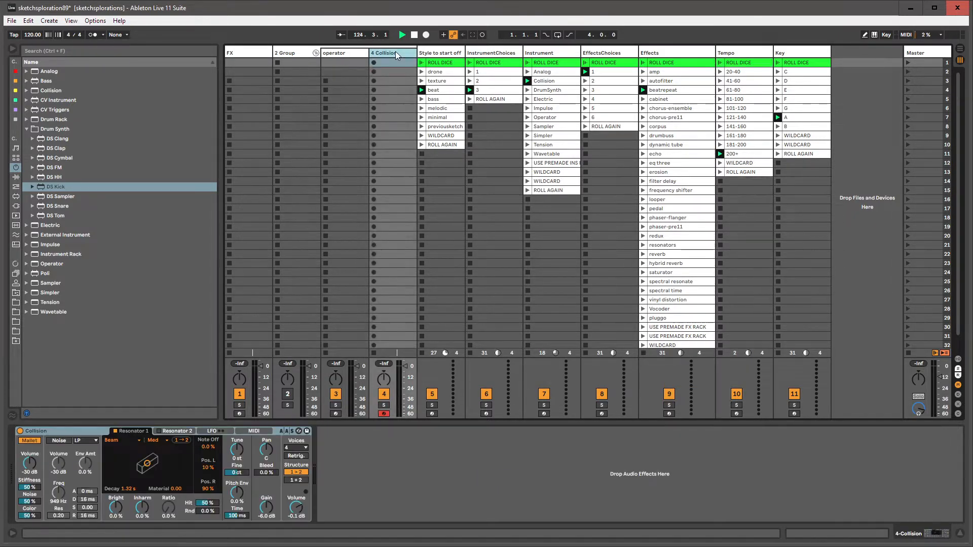
left_click(533, 53)
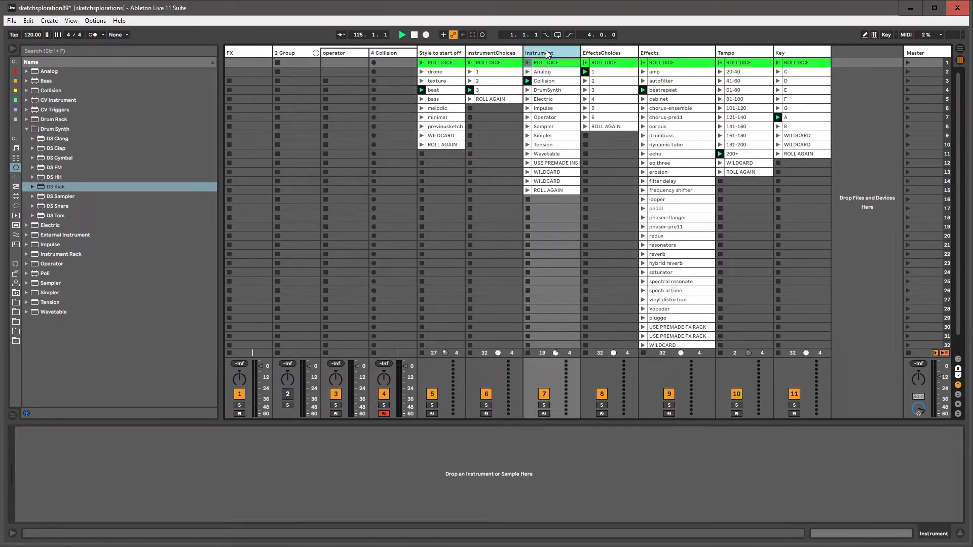
Step: Add a Pitch MIDI effect before Collision on the Collision track and set its pitch to -3 st
left_click(810, 118)
left_click(343, 53)
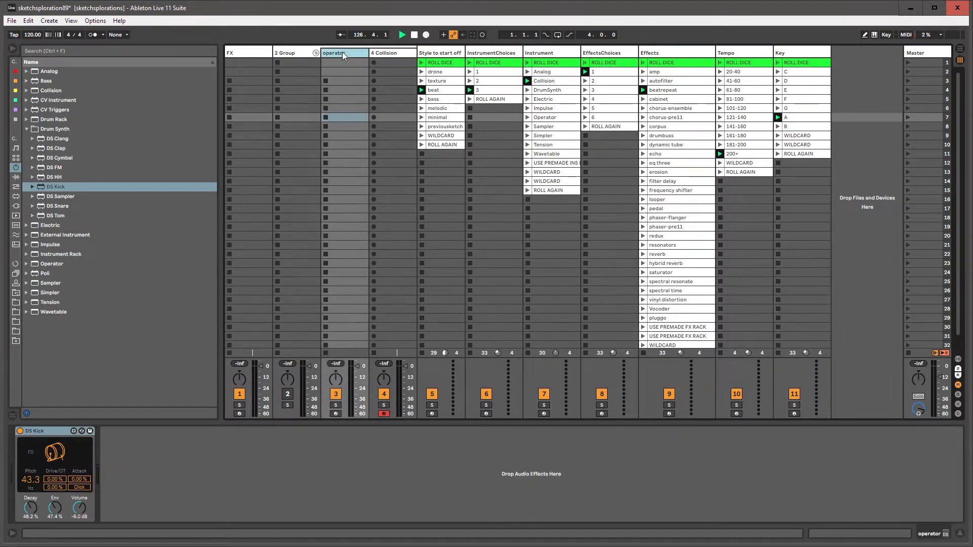
left_click(394, 55)
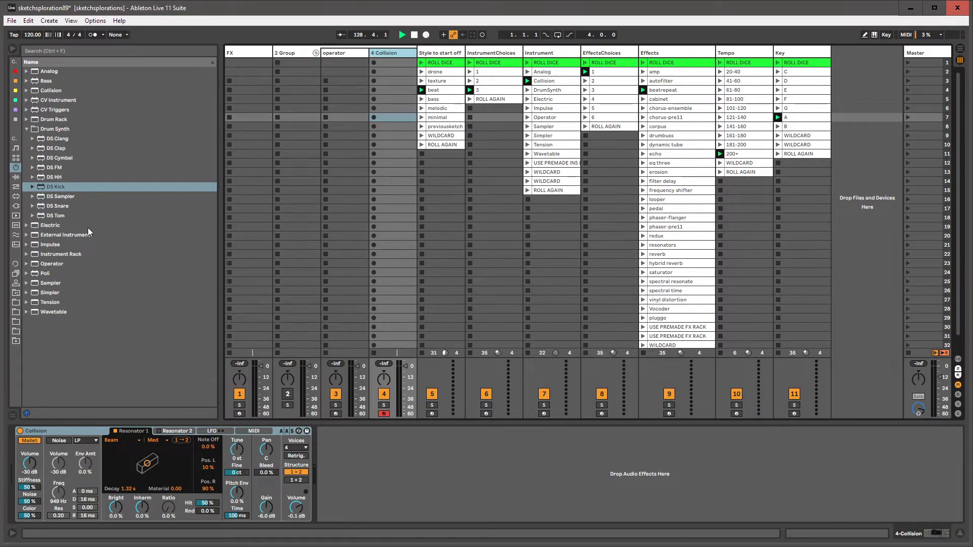
left_click(15, 187)
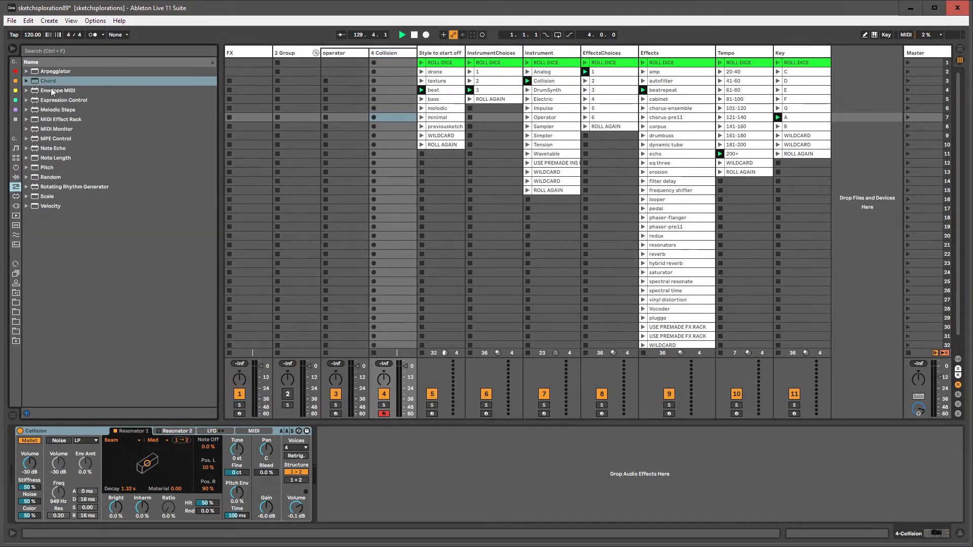
left_click_drag(47, 167, 40, 467)
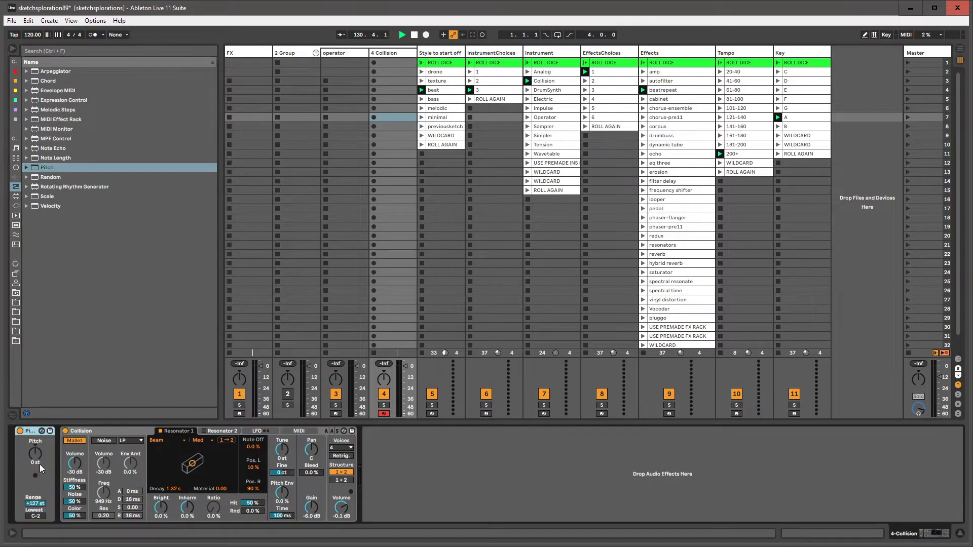
left_click(33, 457)
left_click(32, 432)
Step: Open the various useful freebies folder inside the project's Max folder
left_click(16, 294)
left_click(26, 90)
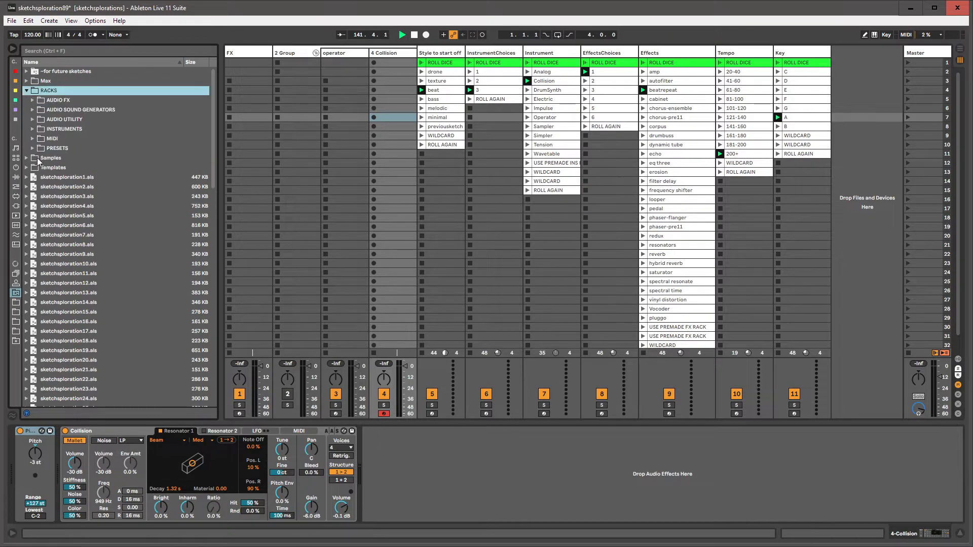
left_click(26, 91)
left_click(26, 81)
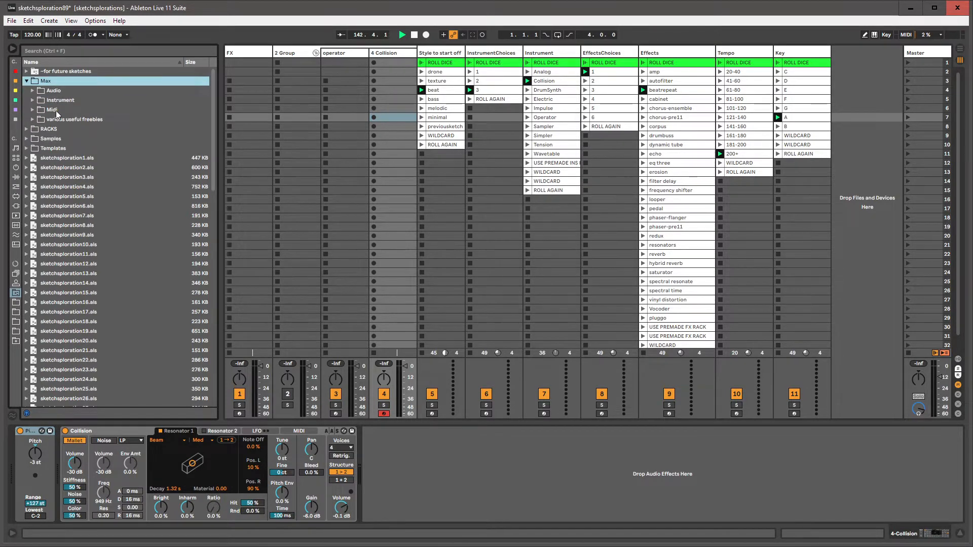
left_click(60, 119)
left_click(33, 120)
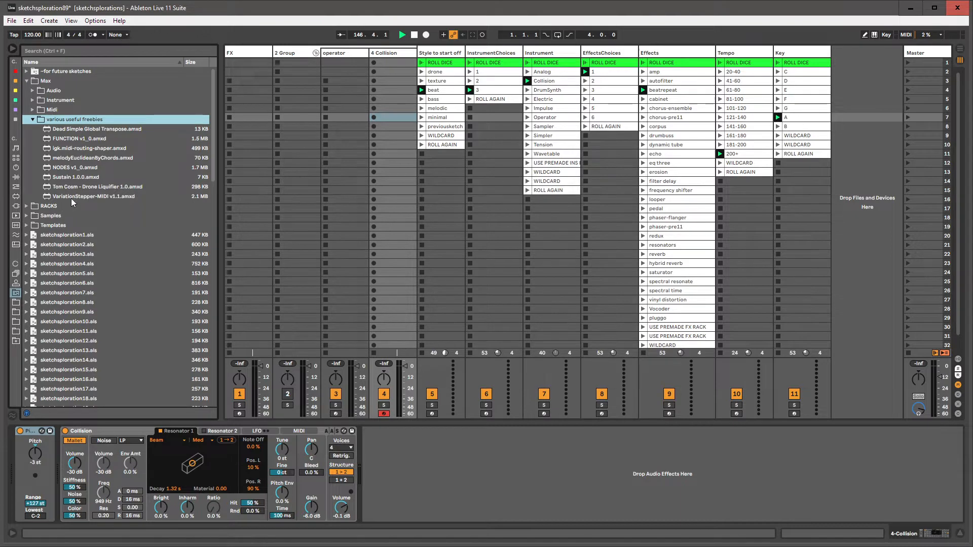
Step: Insert the Dead Simple Global Transpose device between Pitch and Collision on the Collision track
left_click(74, 158)
left_click(75, 148)
left_click(74, 140)
left_click(76, 130)
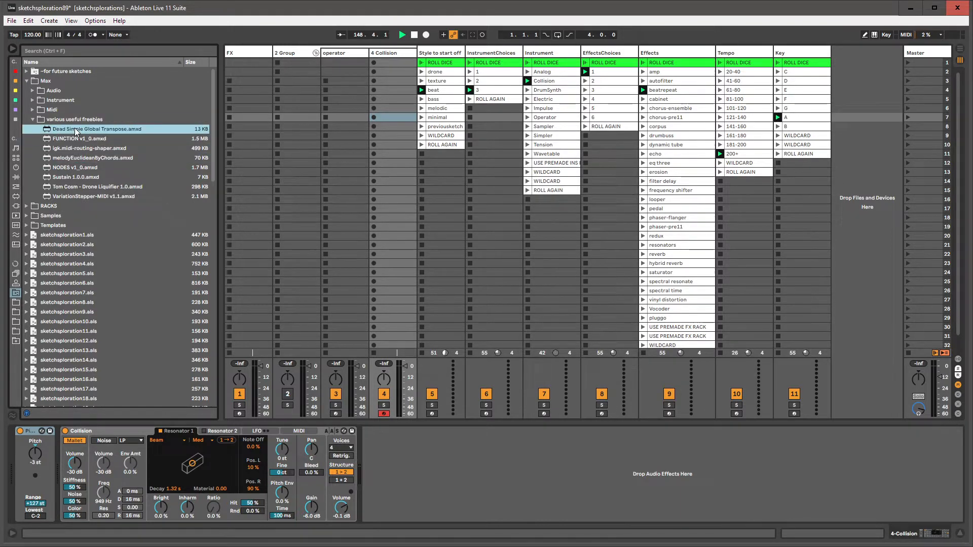
left_click_drag(58, 482, 59, 481)
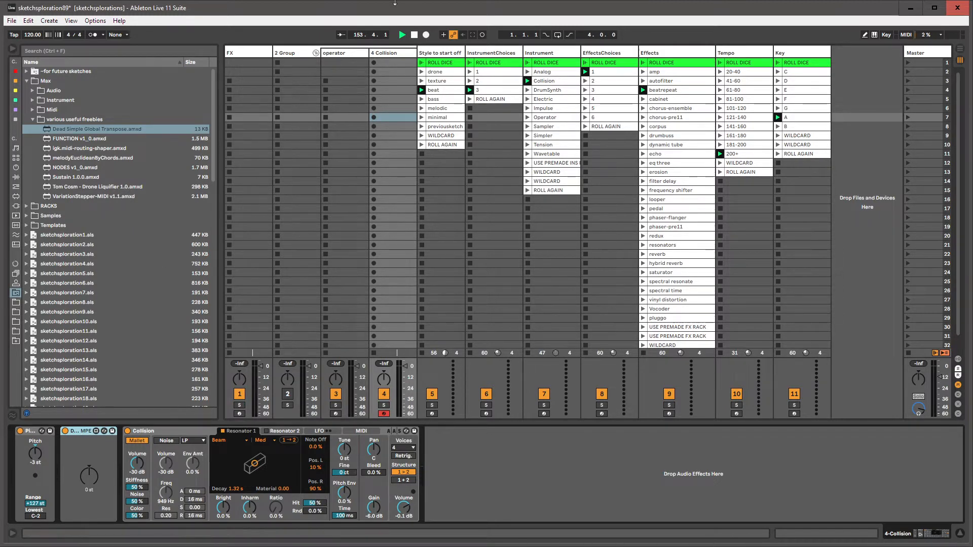
Step: Insert a MIDI track after the Collision track and copy the Dead Simple Global Transpose device onto it
left_click(398, 54)
key("ctrl+shift+t")
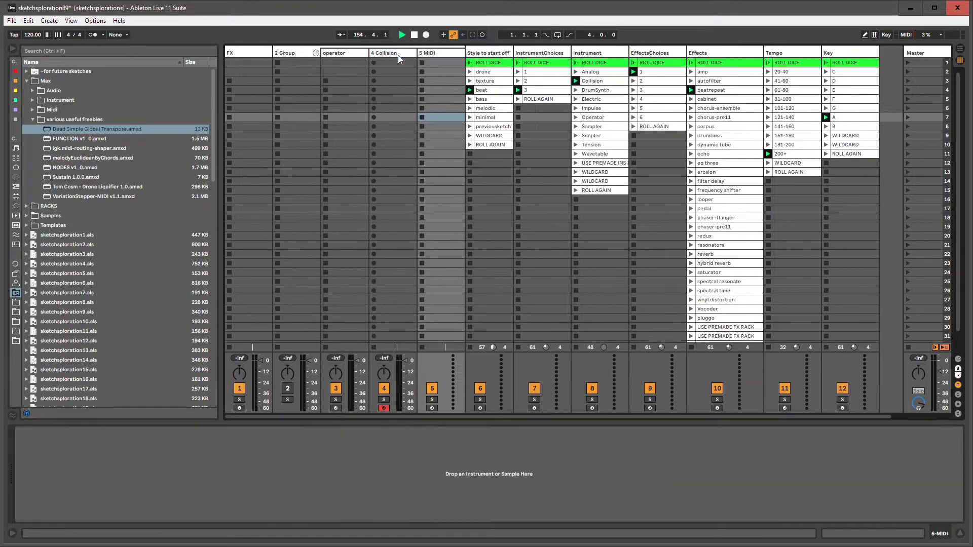
left_click(398, 55)
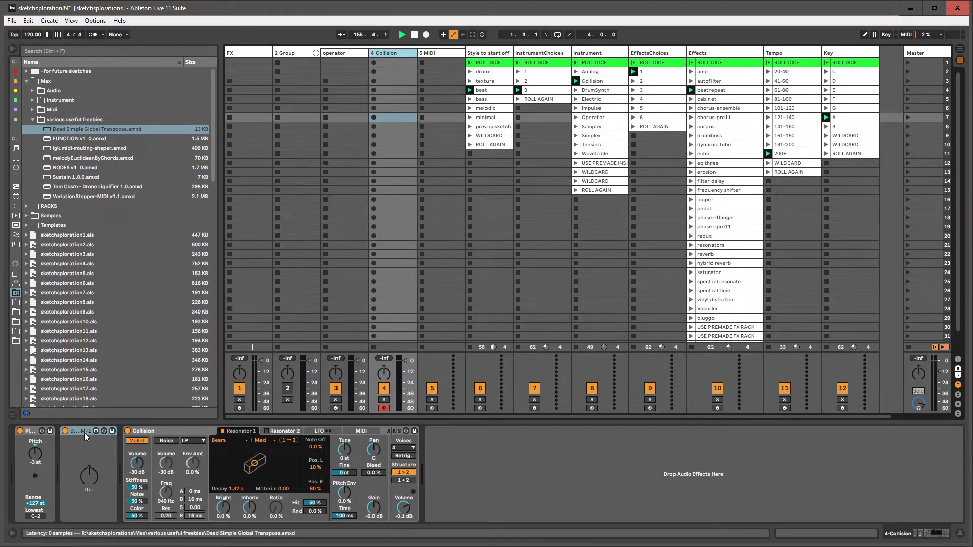
key("Right")
left_click(131, 474)
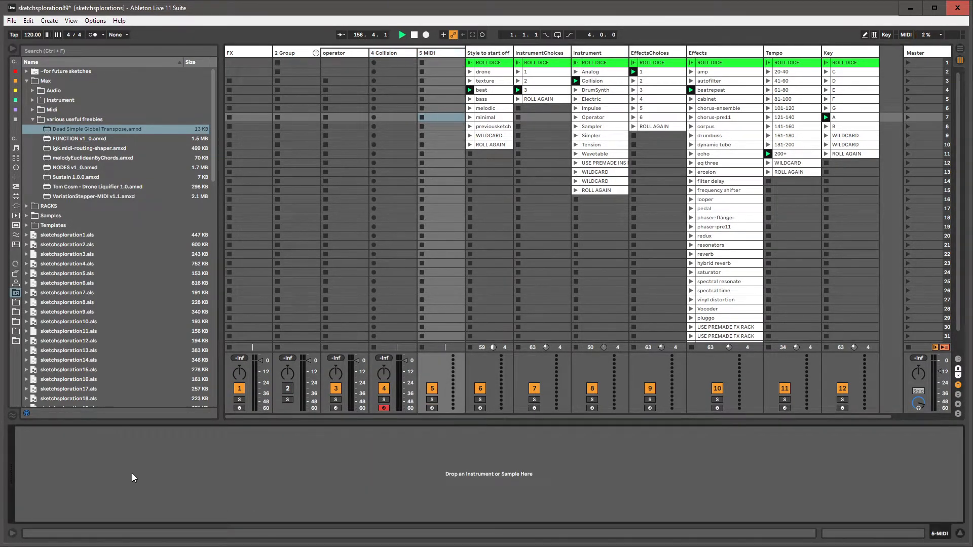
key("ctrl+v")
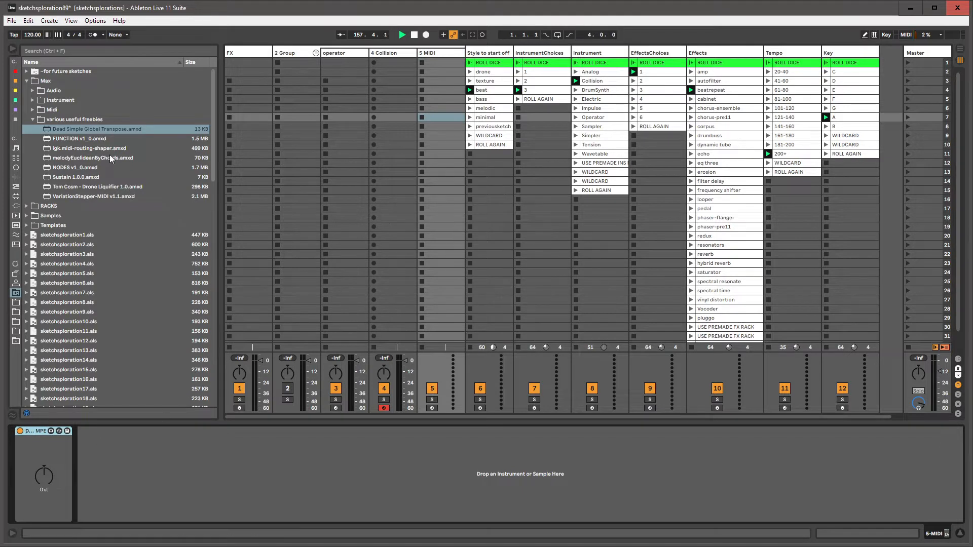
Step: Test the linked Dead Simple Global Transpose devices by lowering the pitch to -2 st and returning it to 0 st
left_click(53, 476)
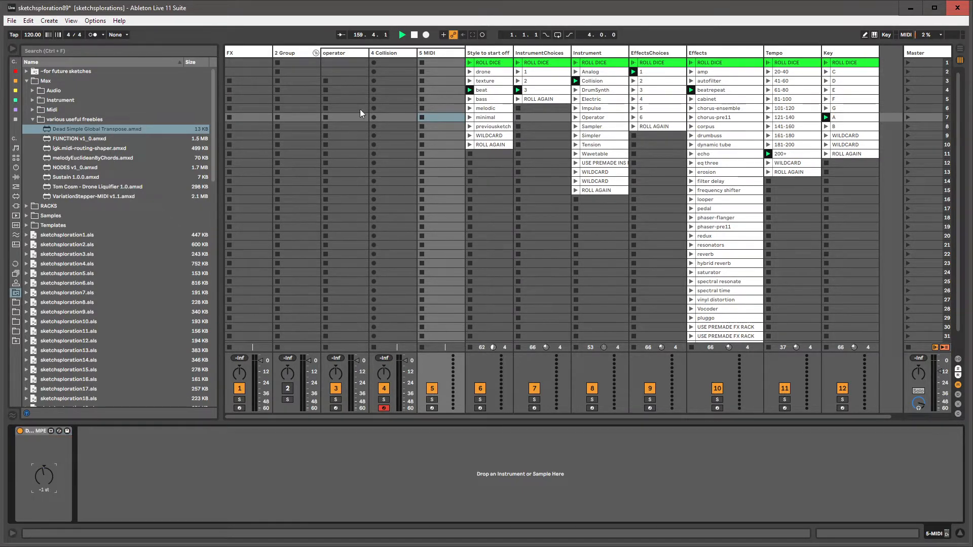
left_click(395, 53)
left_click_drag(90, 484, 89, 488)
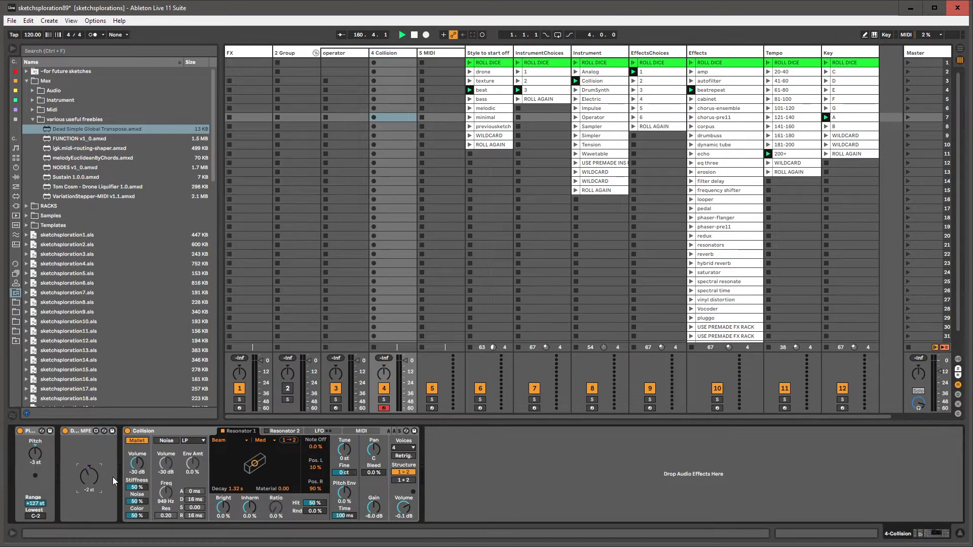
left_click(433, 53)
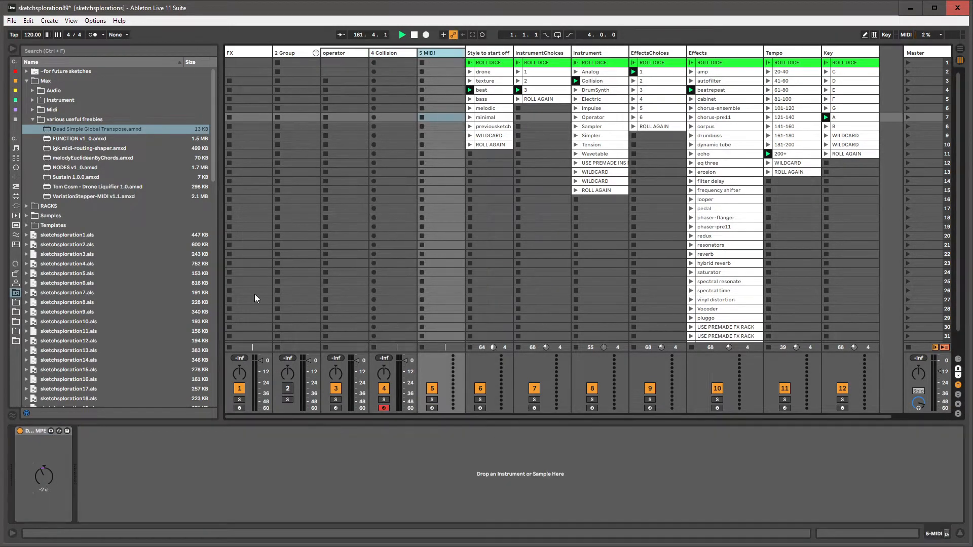
left_click(407, 54)
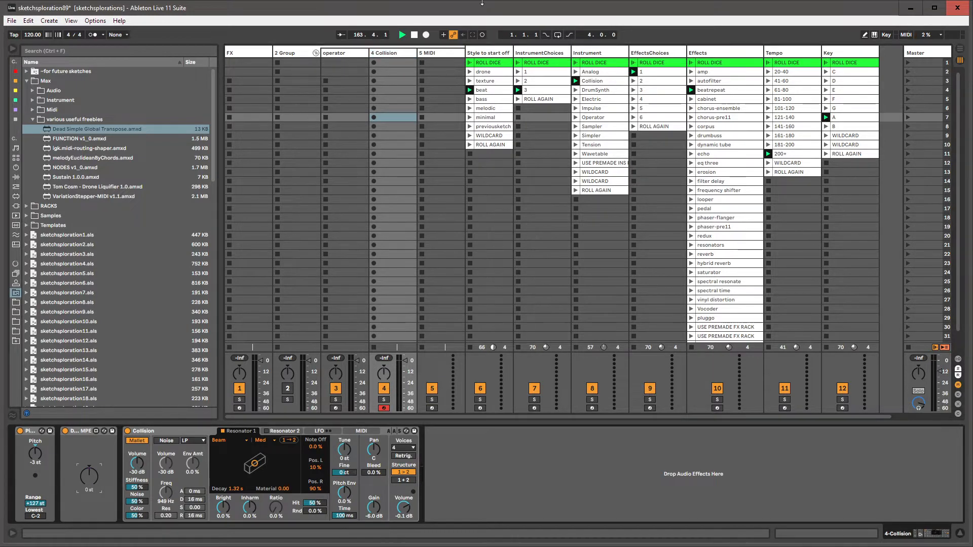
left_click(424, 55)
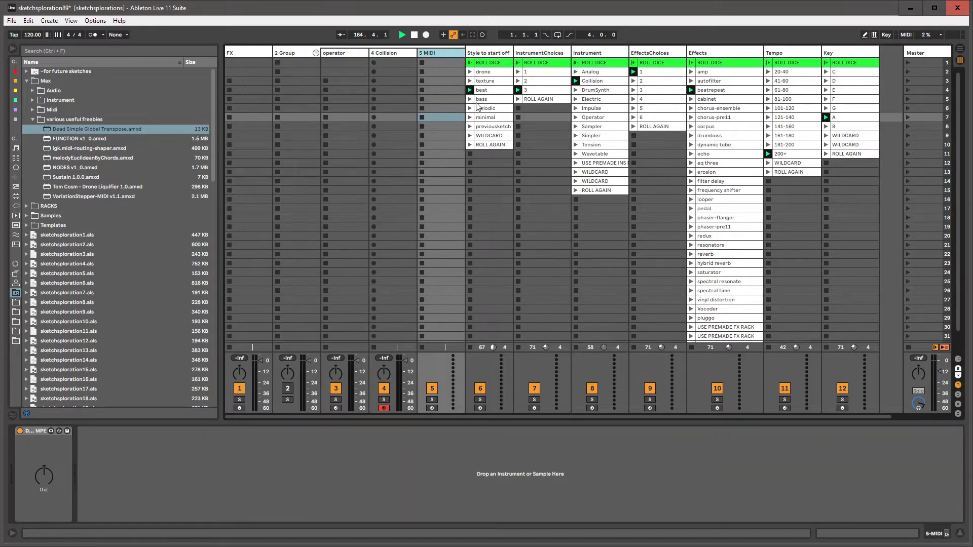
Step: Collapse the freebies folder and create empty MIDI clips in the first slots of the MIDI, Collision and operator tracks
left_click(32, 119)
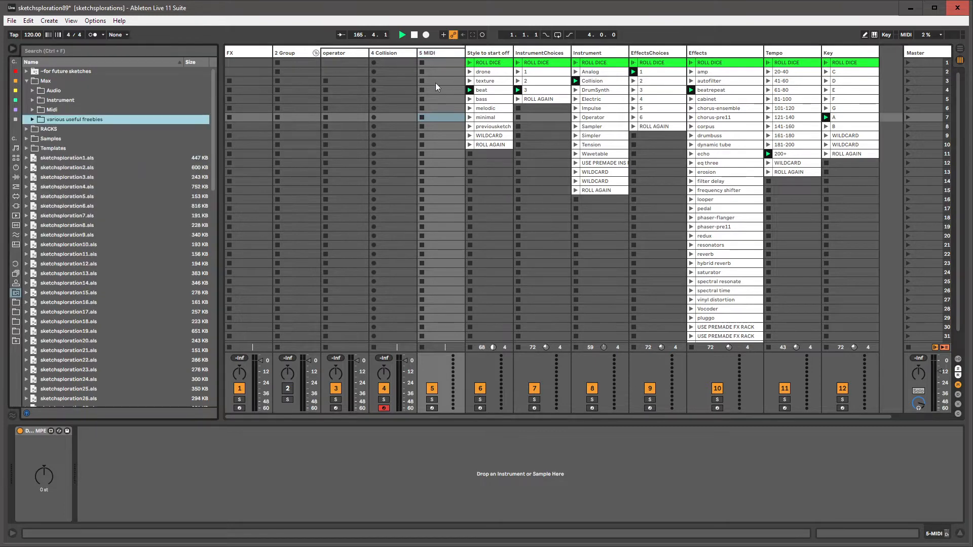
double_click(440, 64)
double_click(388, 64)
double_click(346, 62)
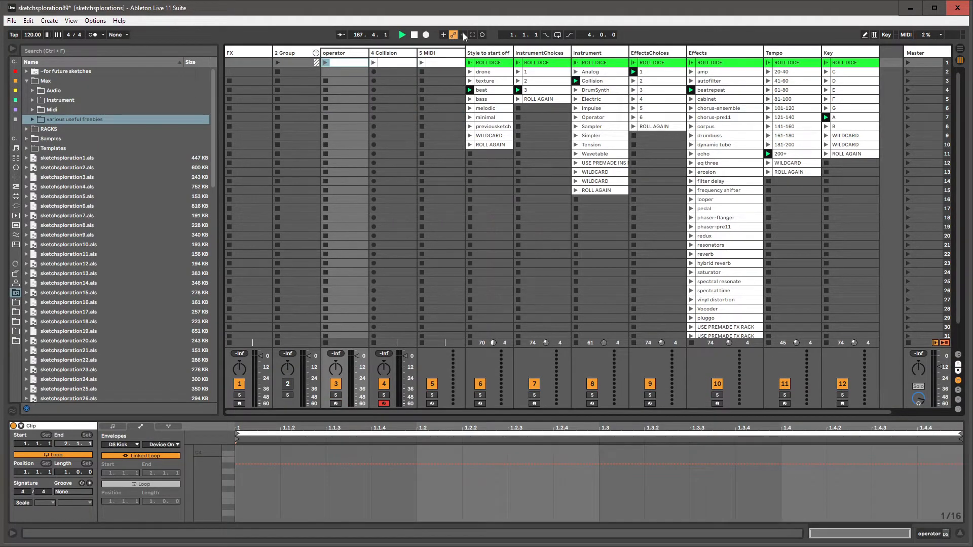
Step: Delete all the dice-roll tracks from Style to start off through Key
left_click(483, 54)
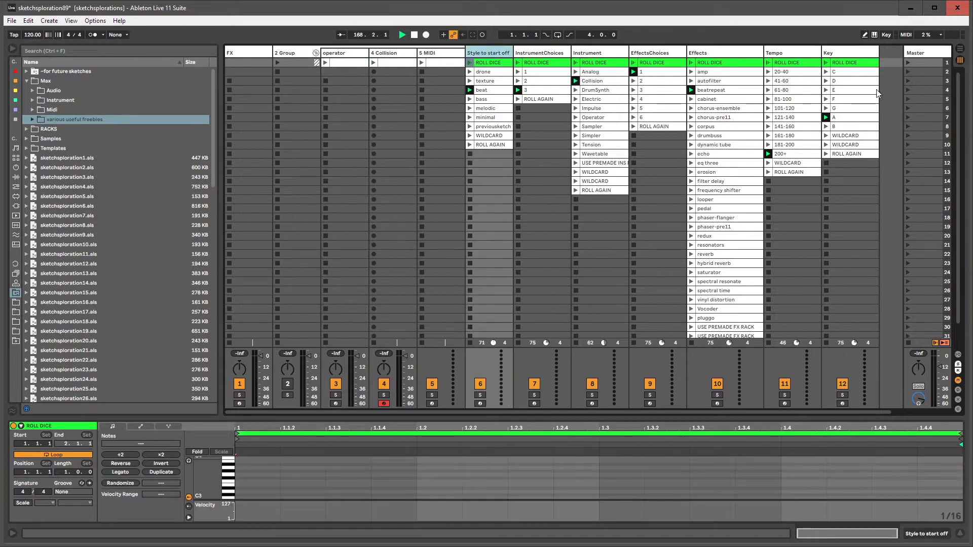
left_click(842, 54, "shift")
key("Delete")
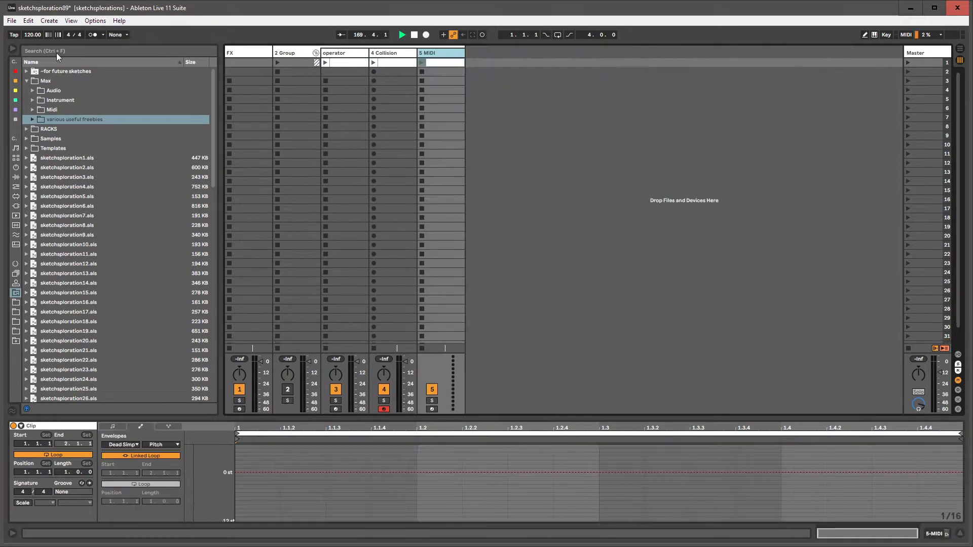
Step: Set the project tempo to 341 BPM
left_click(33, 37)
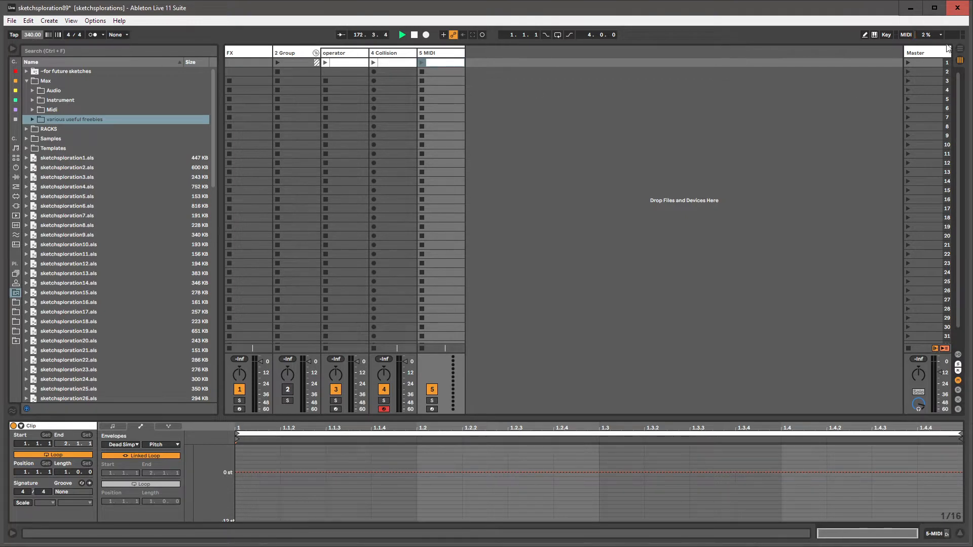
left_click(895, 63)
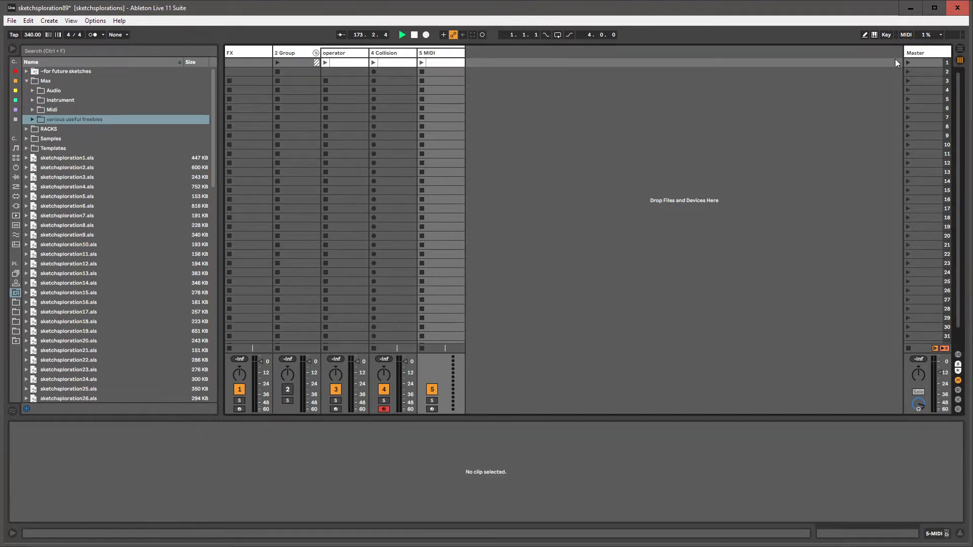
left_click(25, 37)
Step: Delete the empty scenes 2 through 34 so only the first scene is kept, and select the transpose MIDI track
left_click(921, 53)
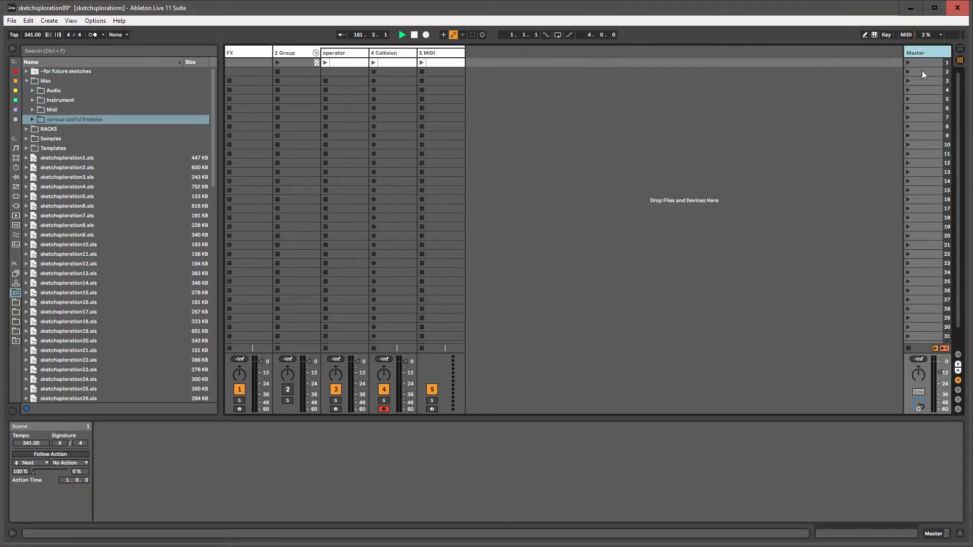
left_click(922, 71)
left_click_drag(957, 95, 964, 221)
left_click(923, 338, "shift")
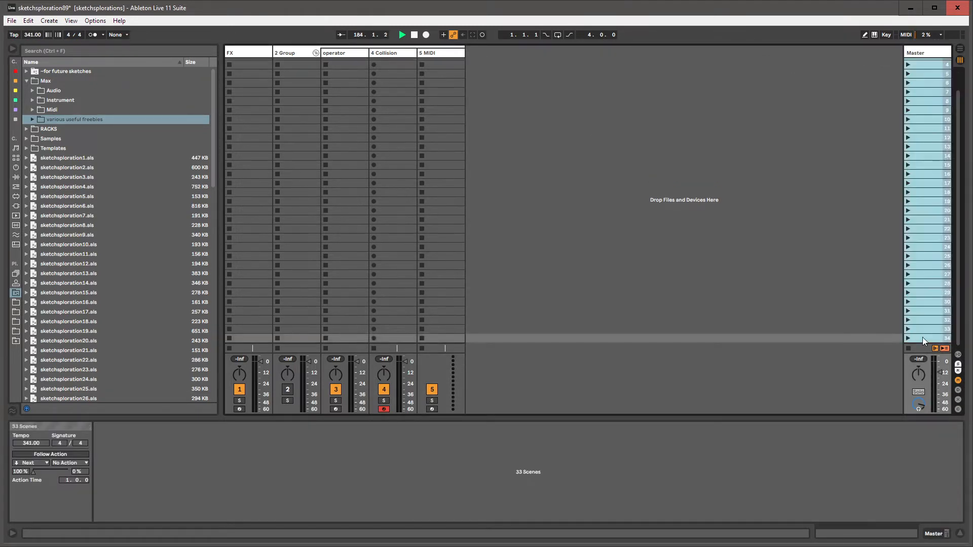
key("Delete")
left_click(431, 53)
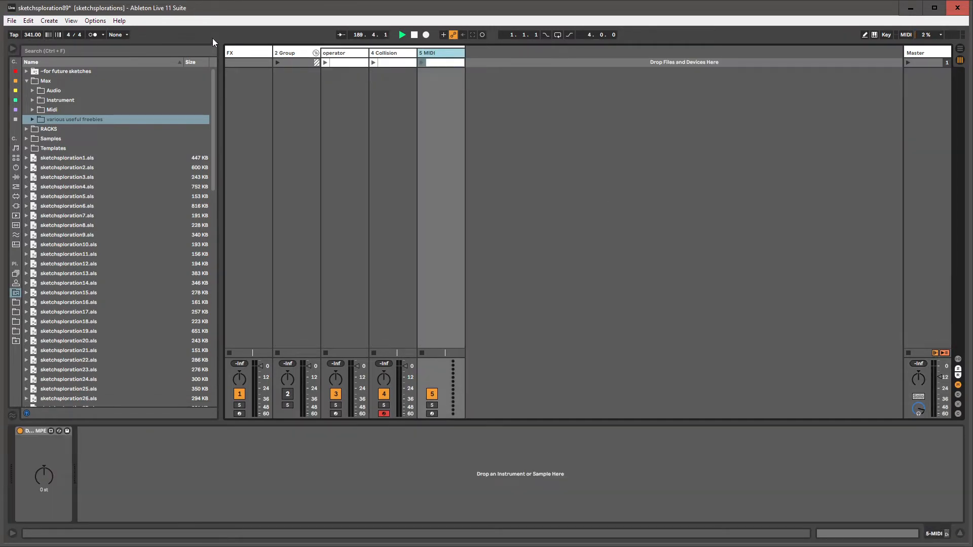
Step: Launch the first scene and set the operator clip's loop length to 4 bars
double_click(348, 64)
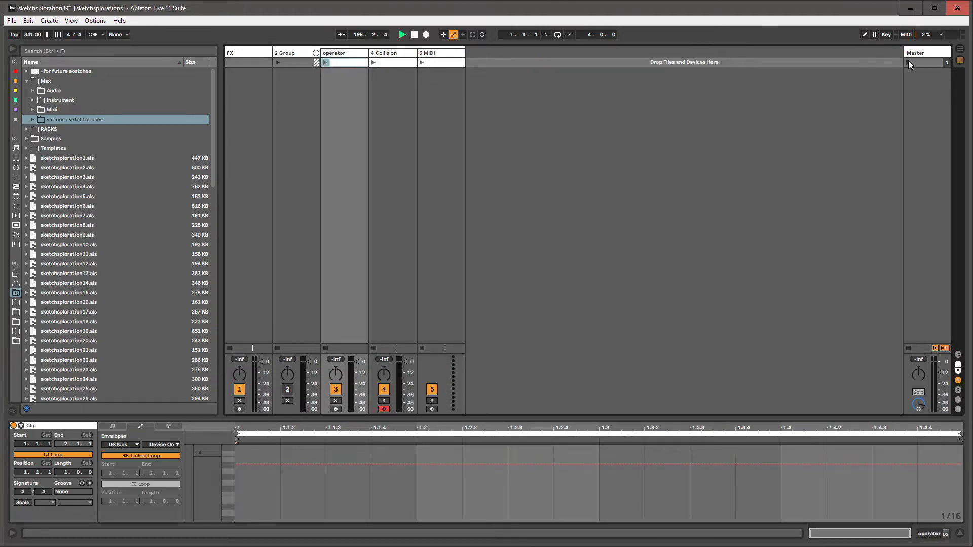
left_click(908, 62)
left_click(349, 64)
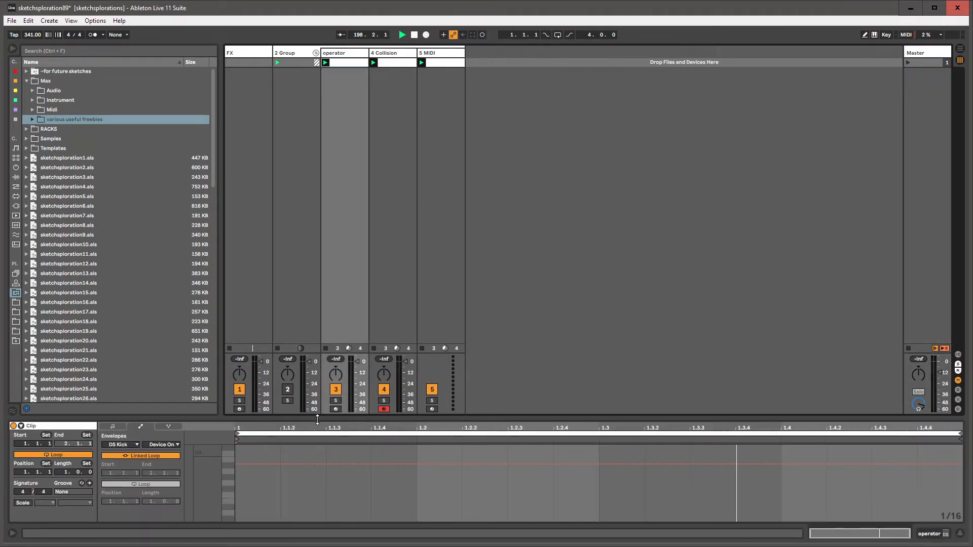
left_click(120, 426)
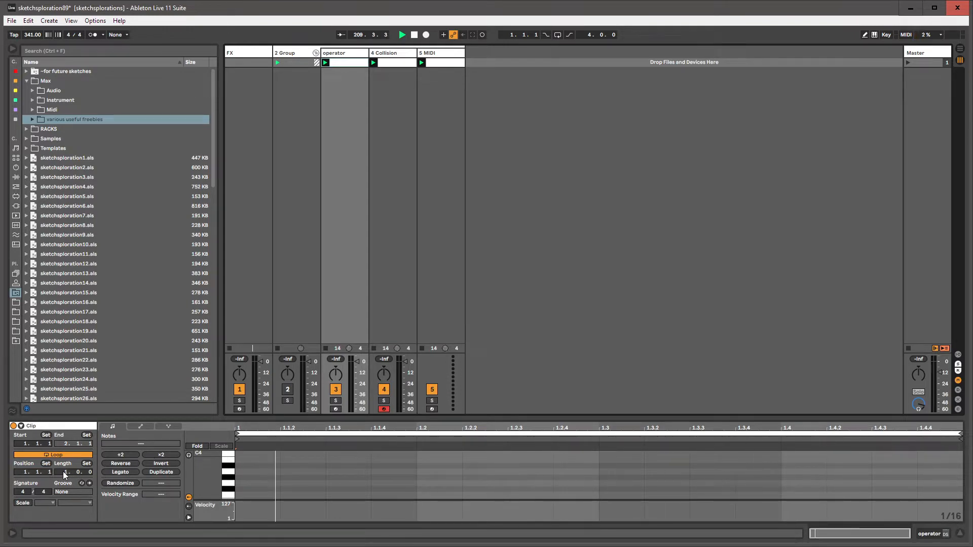
type("4")
key("Return")
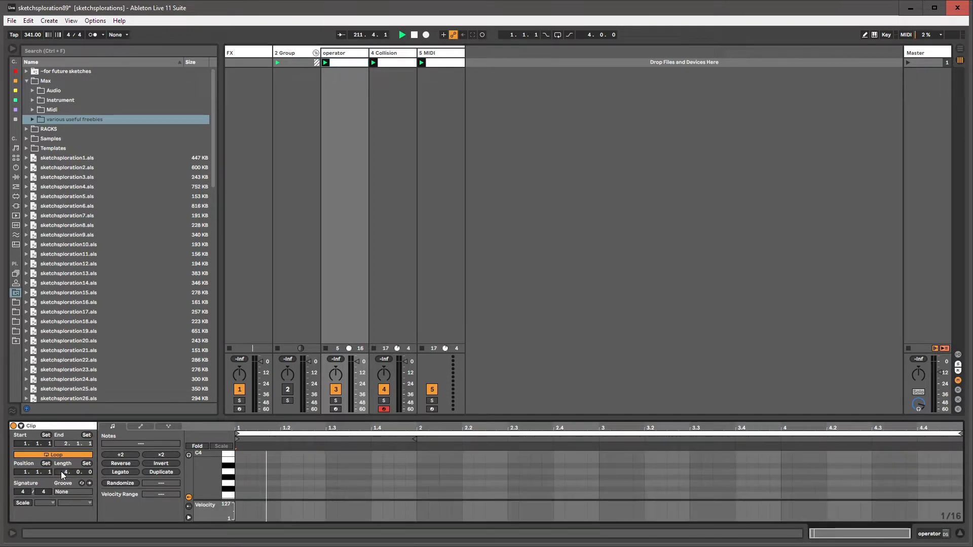
Step: Place sixteenth-note F3 kicks in the operator clip at 1.1, 1.2, 1.3, 1.4 and 2.1
left_click(347, 54)
left_click(337, 63)
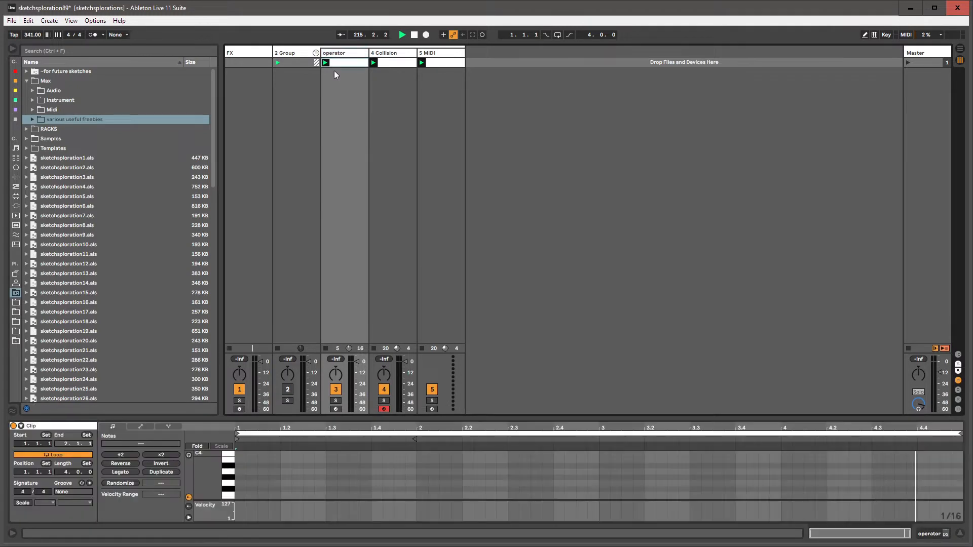
left_click(241, 496)
double_click(287, 495)
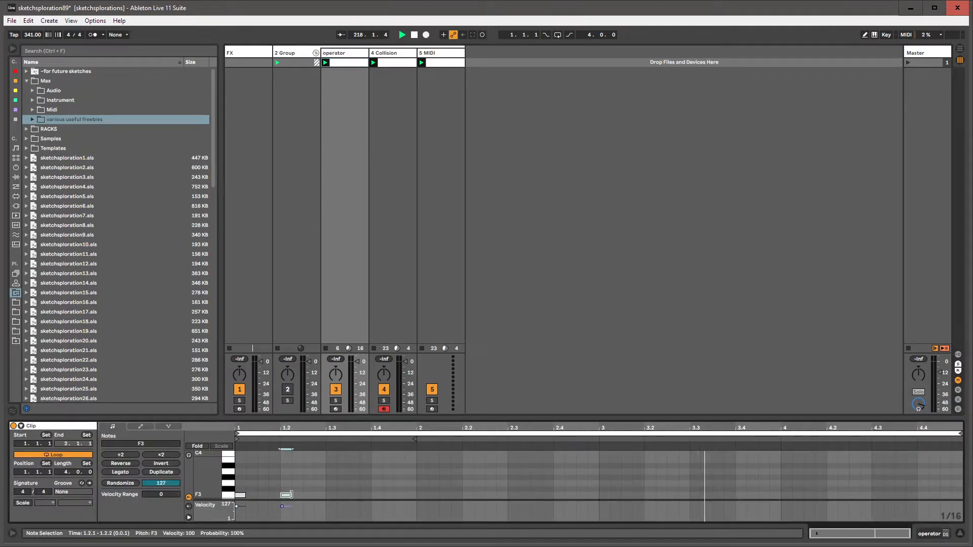
double_click(332, 495)
double_click(375, 495)
double_click(423, 496)
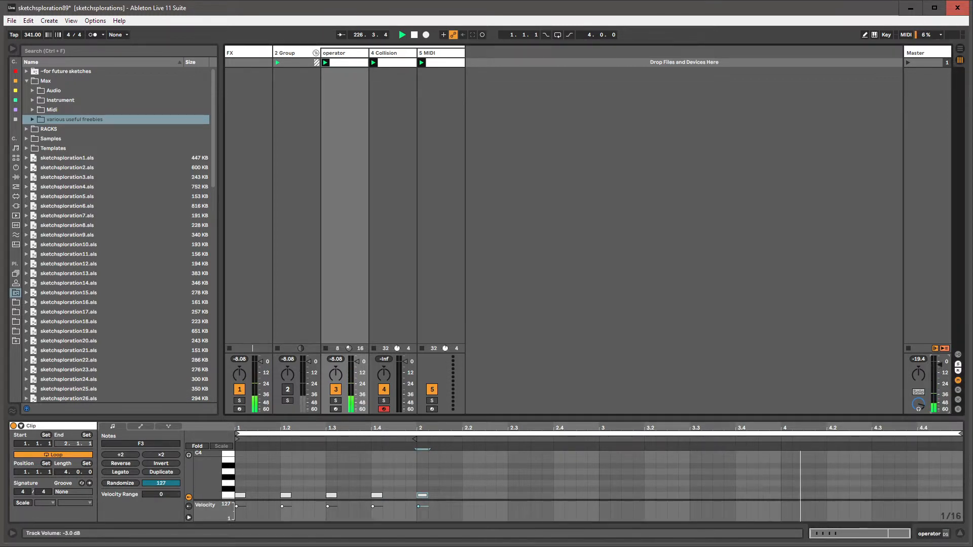
Step: Remove the F3 notes at 1.2 and 1.4 and add one at 2.3
double_click(286, 496)
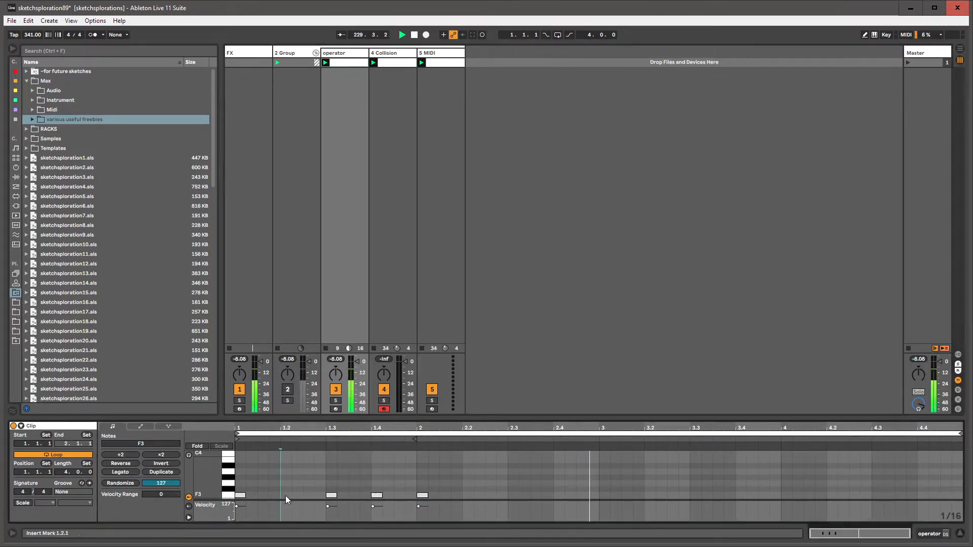
double_click(370, 496)
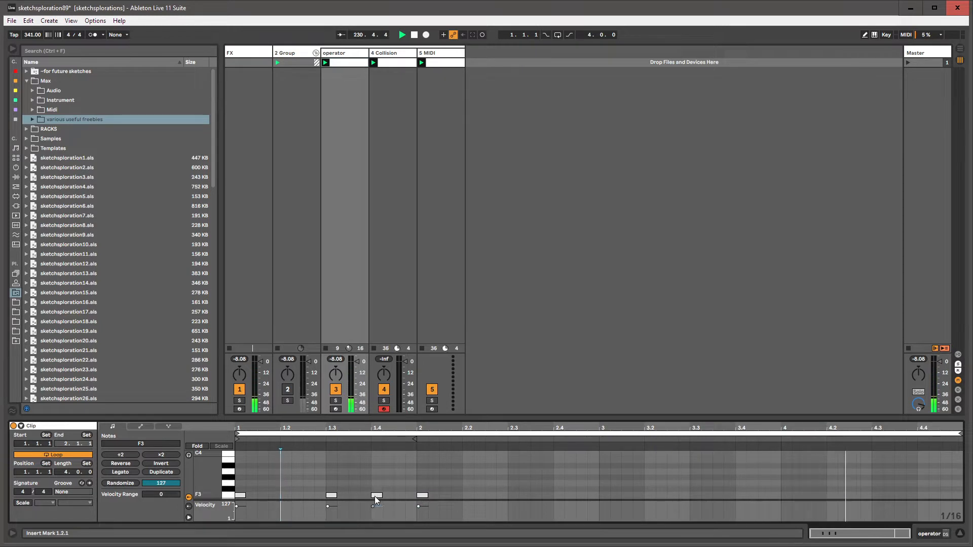
double_click(510, 496)
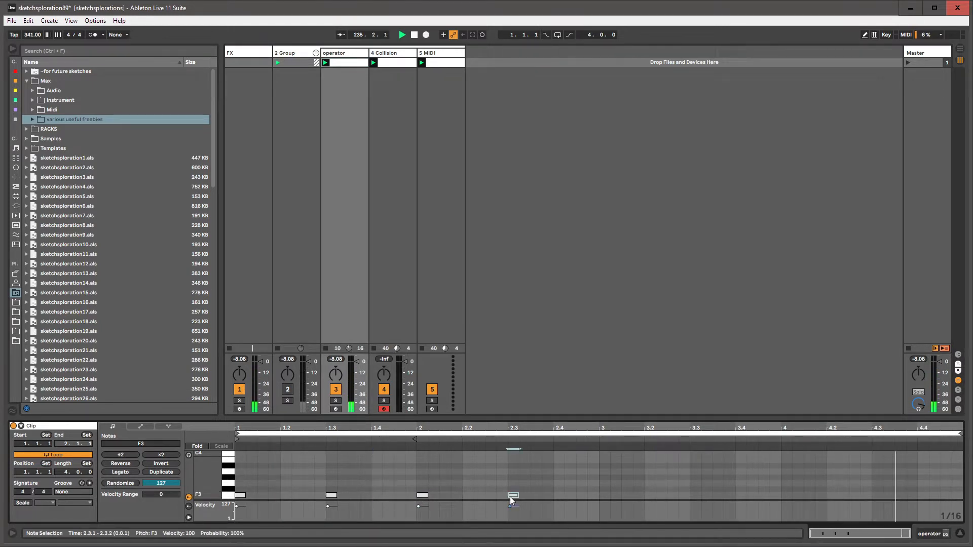
Step: Place an eighth-note F3 at 2.4, duplicate it twice up to 3.1, and lower the velocities of the first two notes
double_click(609, 496)
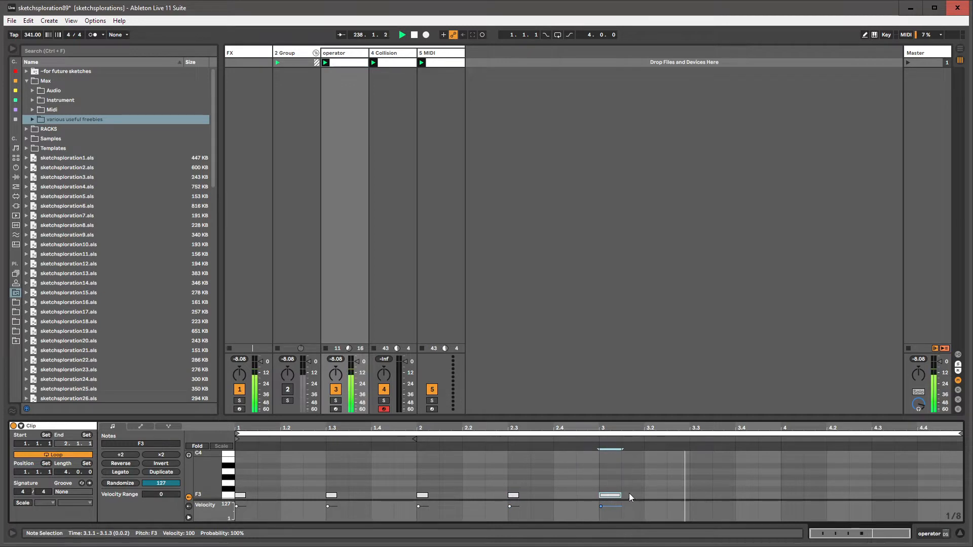
left_click(603, 486)
left_click_drag(611, 495, 558, 497)
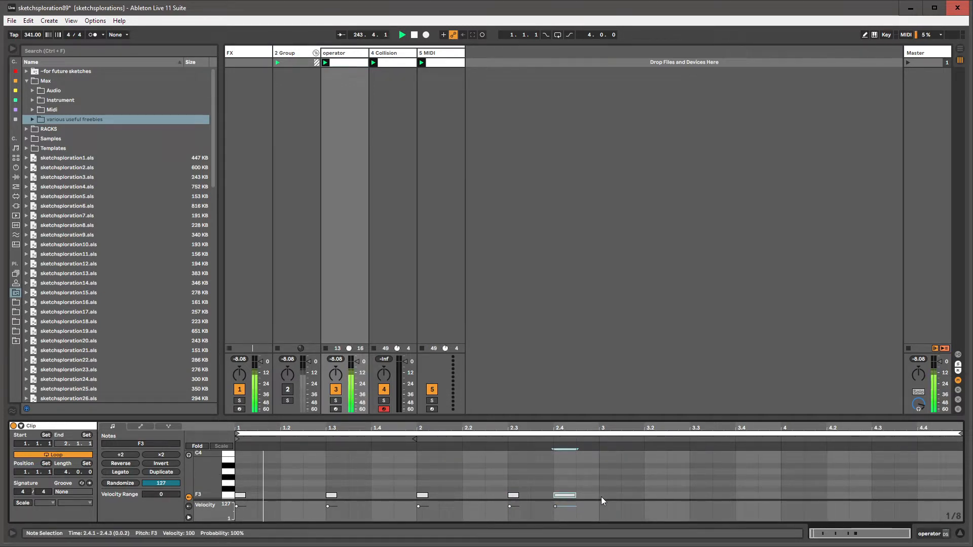
key("ctrl+d")
key("ctrl+d")
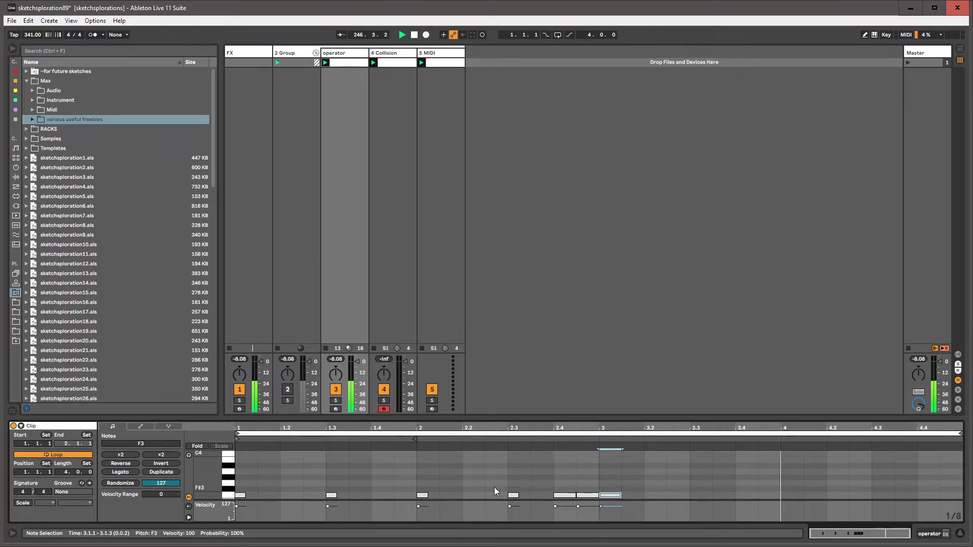
mouse_move(568, 496)
left_mouse_down()
mouse_move(568, 518)
mouse_move(584, 499)
mouse_move(584, 507)
left_mouse_up()
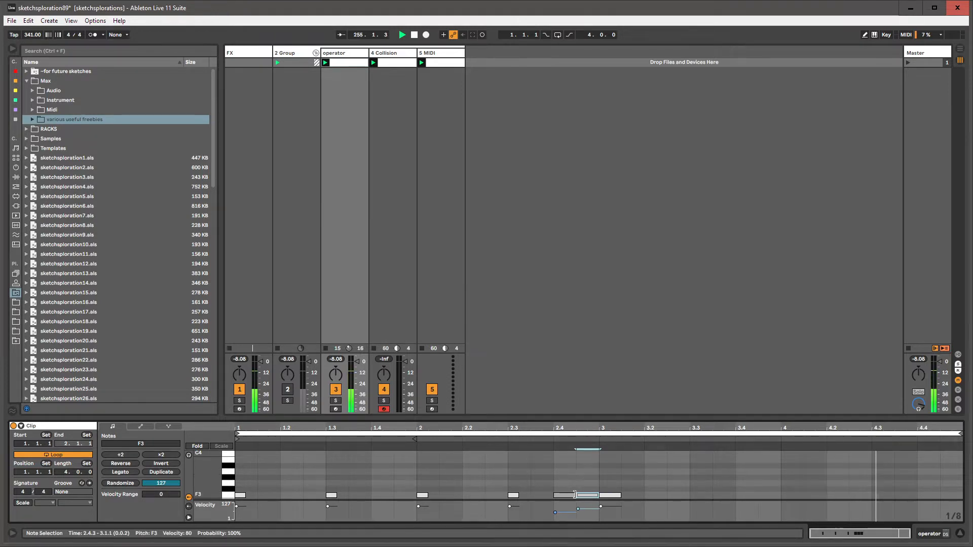
Step: Add eighth-note F3 kicks at 3.2, 3.3, 4.1 and 4.3 in the operator clip
double_click(661, 496)
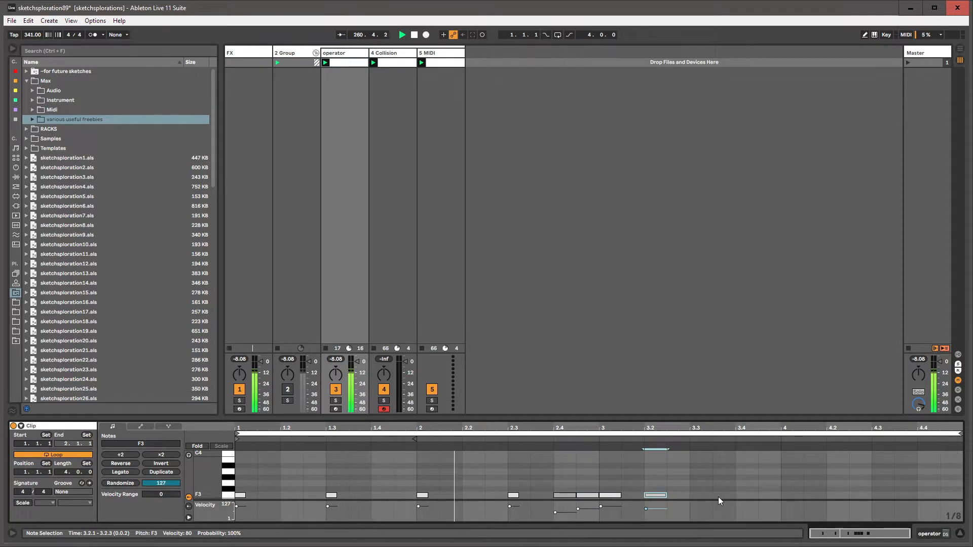
double_click(702, 495)
double_click(792, 495)
double_click(871, 495)
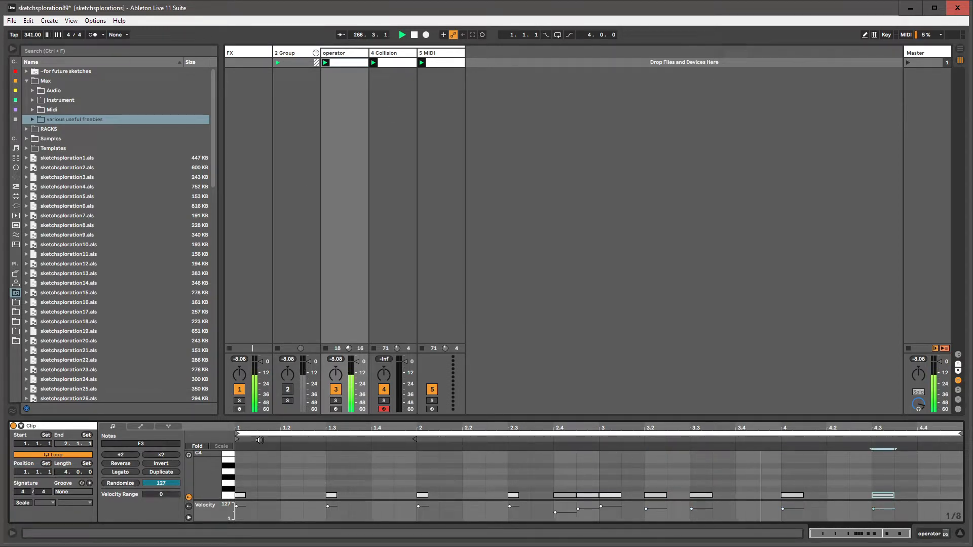
Step: Extend the operator clip's loop to add an F3 note at 5.1, and shorten the loop to 3 bars
left_click_drag(960, 434, 873, 428)
double_click(828, 496)
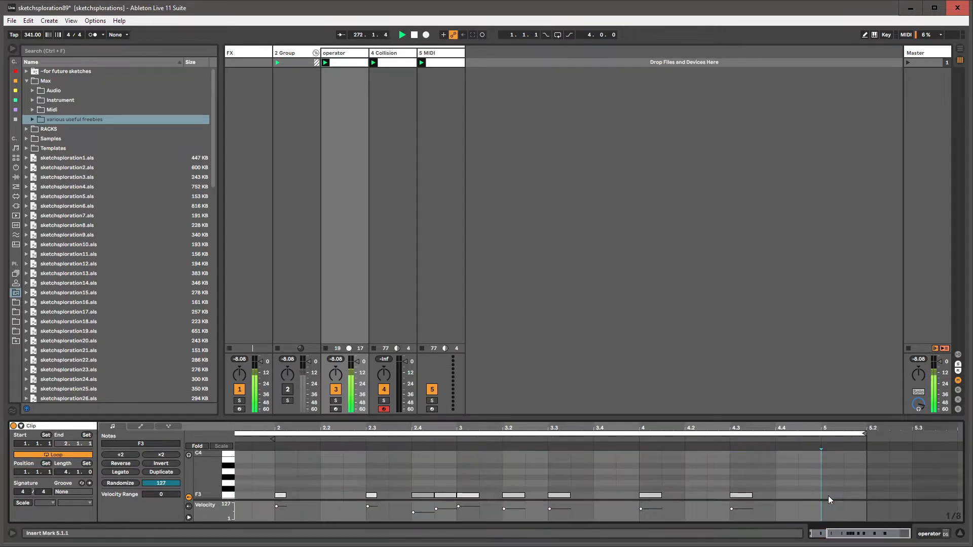
left_click_drag(866, 436, 887, 434)
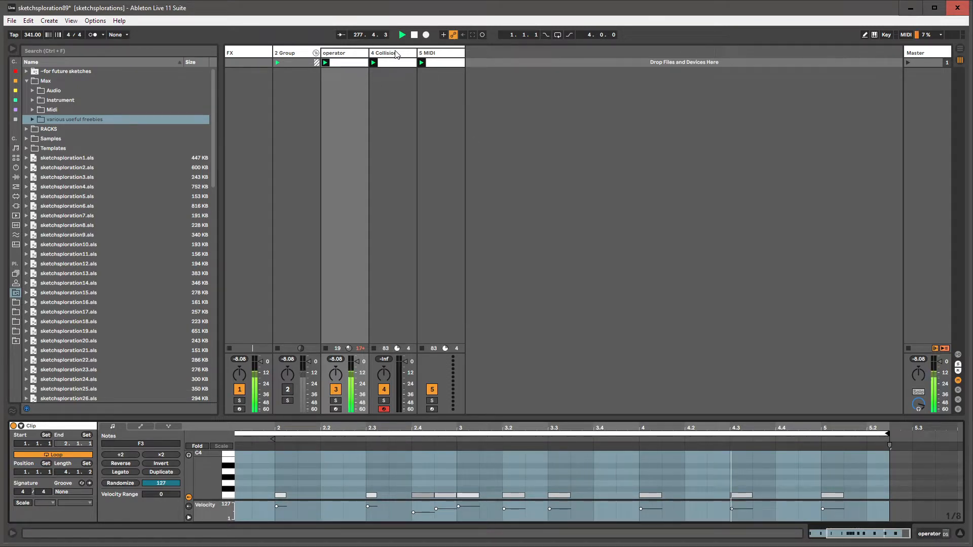
left_click_drag(887, 434, 639, 434)
left_click(627, 419)
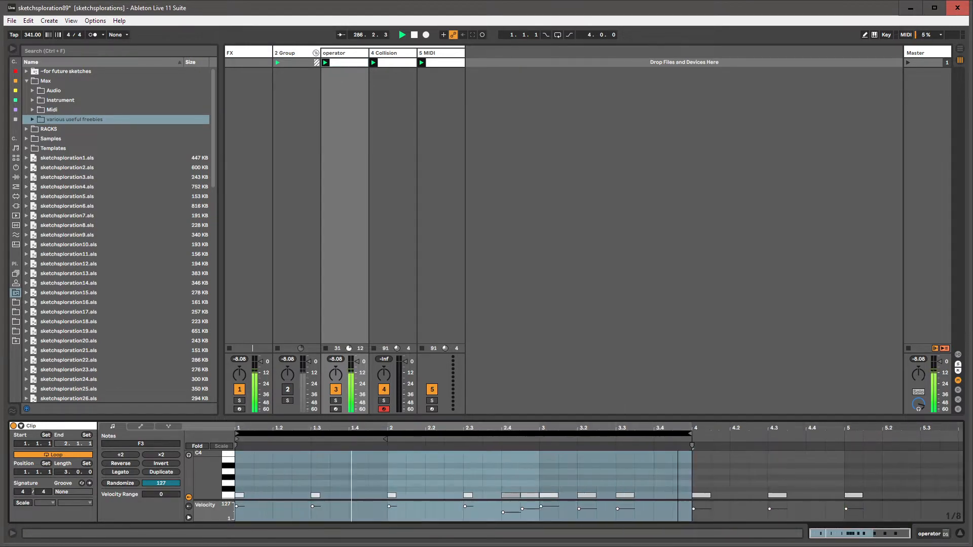
Step: Insert a new MIDI track directly after the operator track
left_click(340, 56)
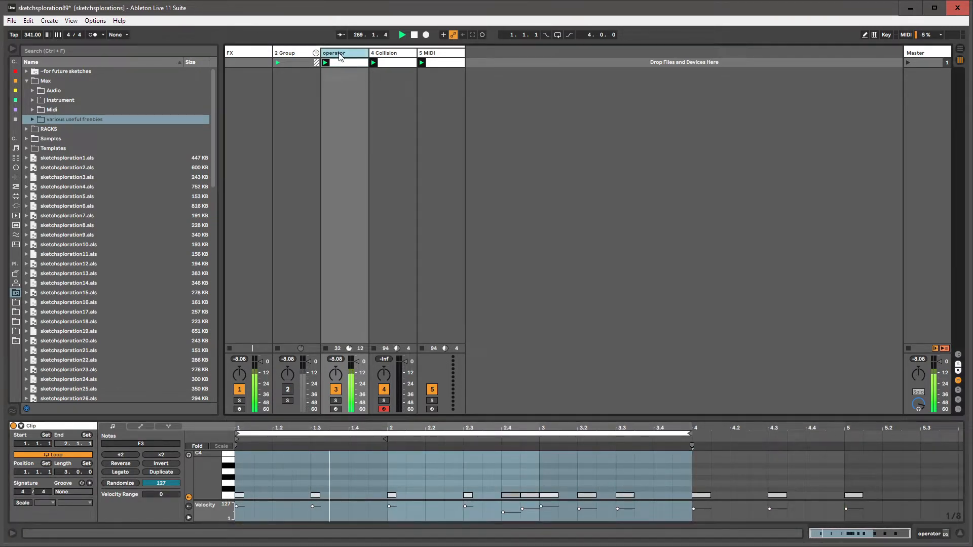
key("ctrl+shift+t")
left_click(339, 61)
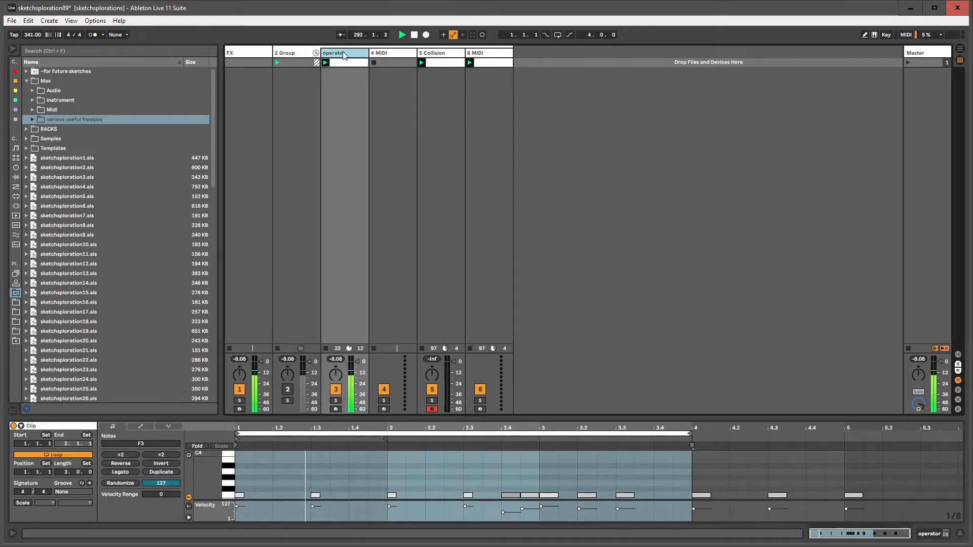
Step: Route the operator track's MIDI into the 4 MIDI track, arm it, and start recording a clip in its first slot
left_click(958, 355)
left_click(393, 306)
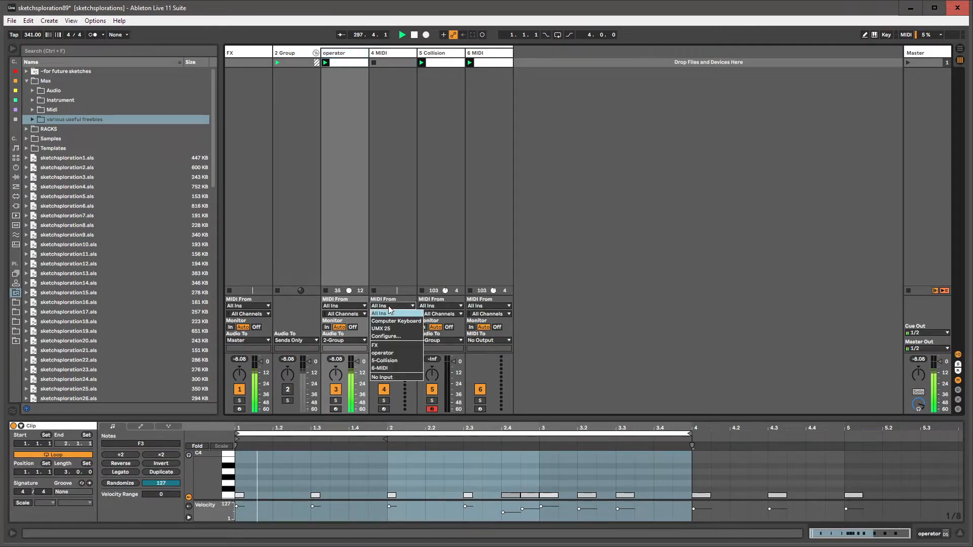
left_click(389, 353)
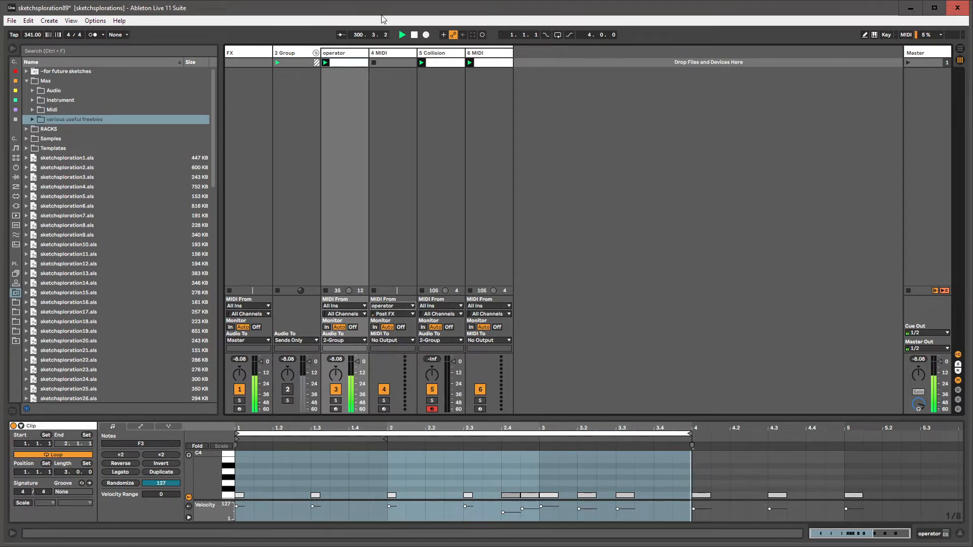
left_click(384, 409)
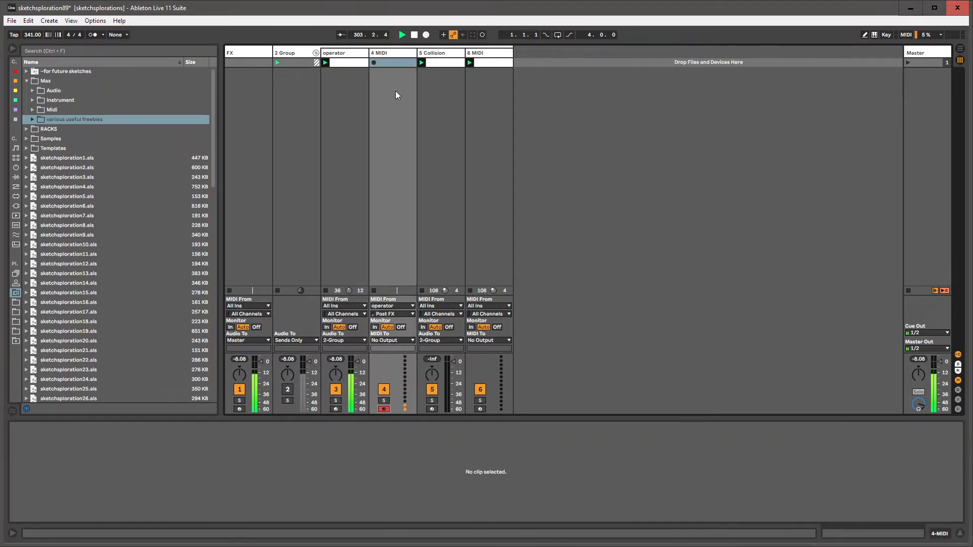
left_click(374, 63)
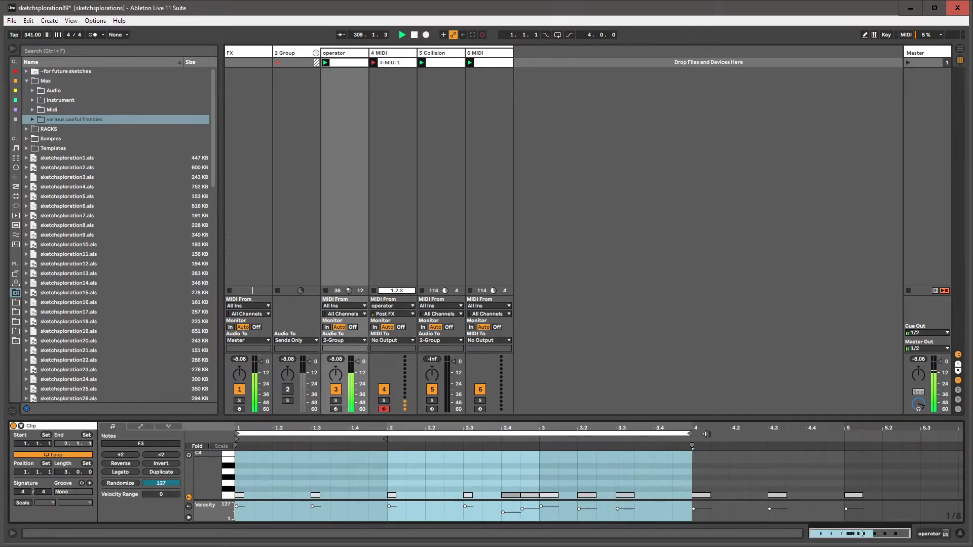
Step: Vary the operator clip's loop during recording, shortening it to six beats, and replace that clip with the one recorded on 4 MIDI
mouse_move(692, 445)
left_mouse_down()
mouse_move(767, 446)
mouse_move(425, 447)
mouse_move(770, 446)
mouse_move(404, 441)
mouse_move(808, 446)
mouse_move(356, 449)
mouse_move(865, 446)
mouse_move(399, 432)
mouse_move(843, 446)
mouse_move(364, 445)
mouse_move(876, 427)
mouse_move(861, 436)
mouse_move(463, 435)
left_mouse_up()
left_click(391, 63)
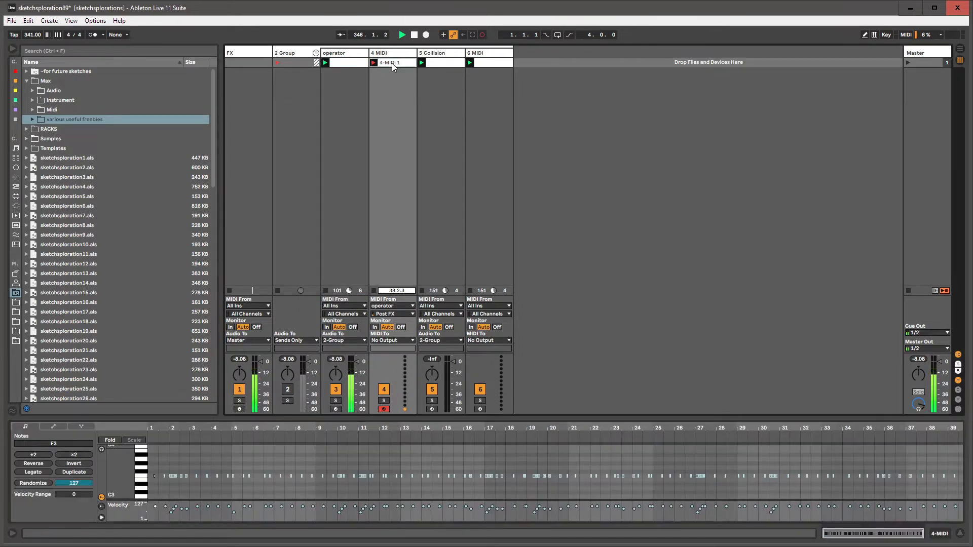
left_click_drag(372, 64, 328, 62)
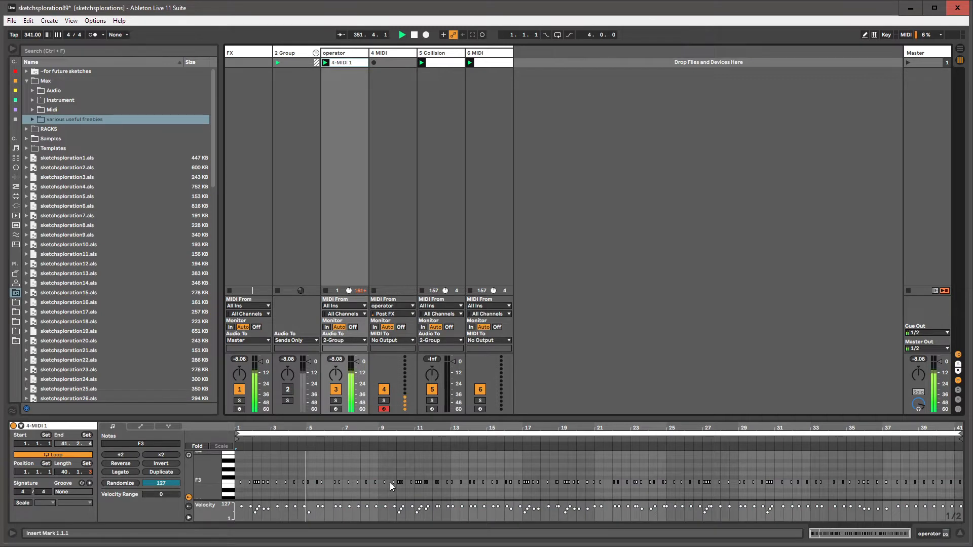
Step: Trim the recorded clip's loop to run from bar 13 to bar 37, deleting the notes before bar 9 and after bar 37
left_click_drag(237, 436, 381, 432)
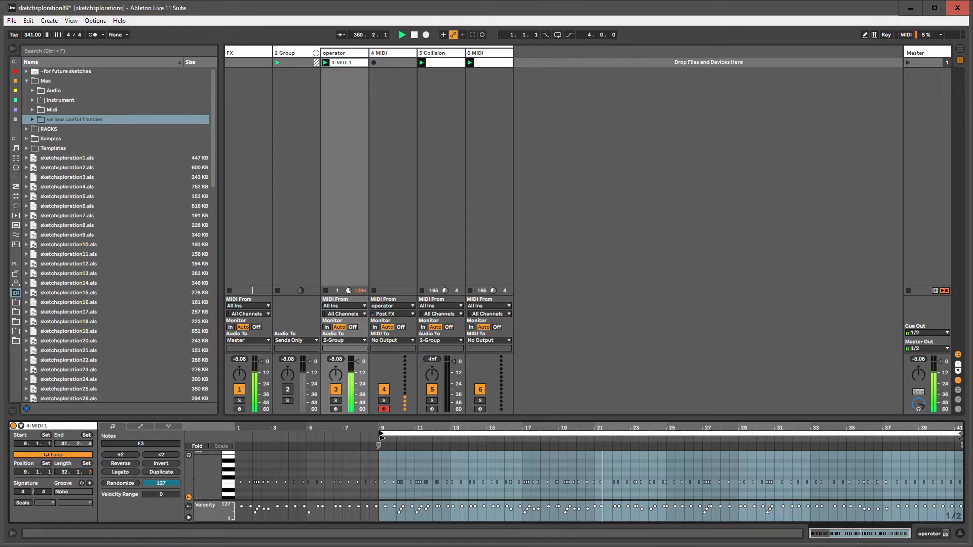
left_click_drag(379, 467, 231, 518)
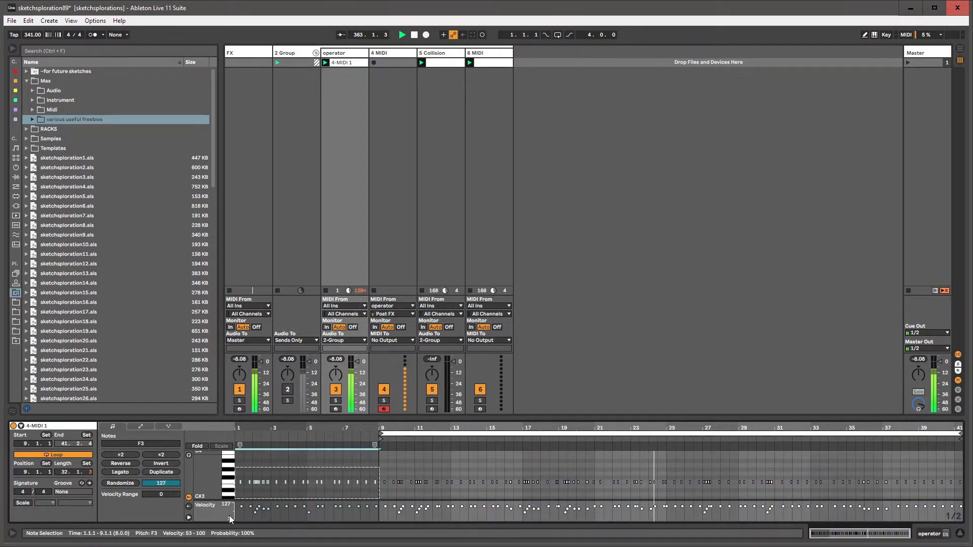
left_click_drag(380, 434, 452, 432)
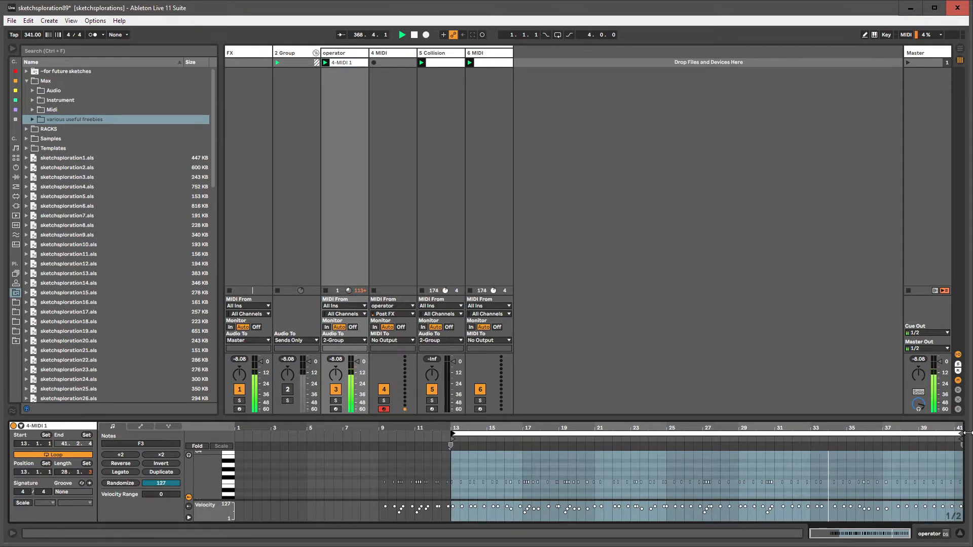
left_click_drag(960, 434, 881, 434)
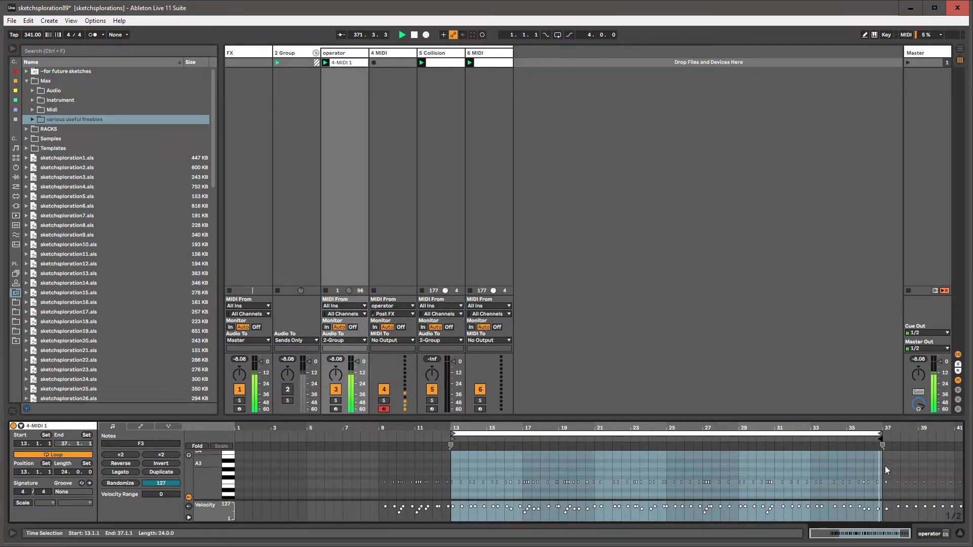
left_click_drag(886, 469, 961, 476)
key("Delete")
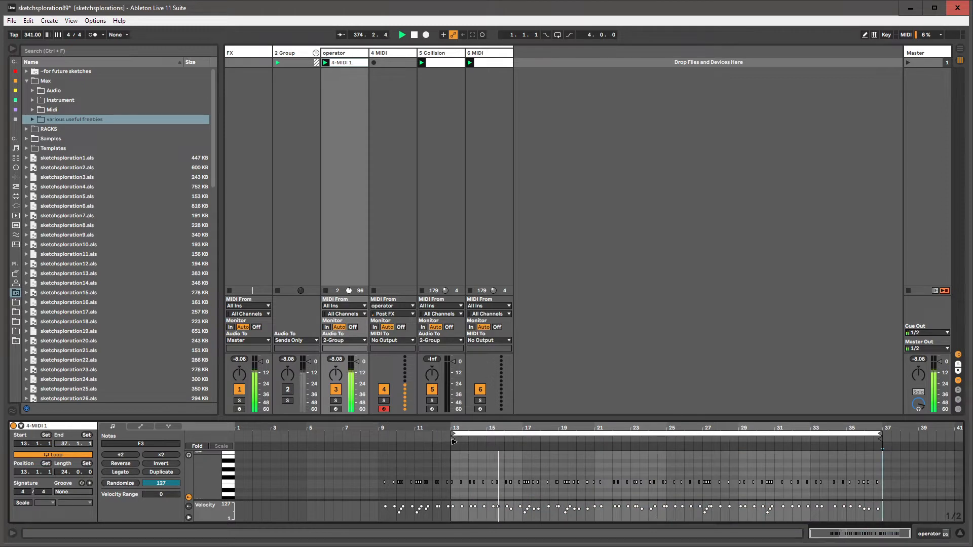
Step: Set the trimmed clip's loop start as position 1.1.1 and delete the leftover notes before it
right_click(453, 440)
left_click(463, 447)
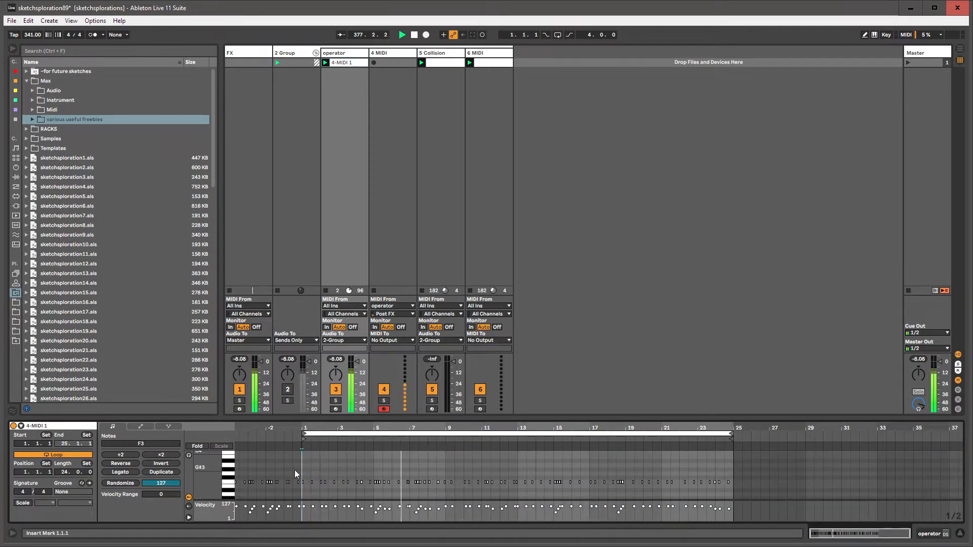
left_click_drag(303, 476, 218, 489)
key("Delete")
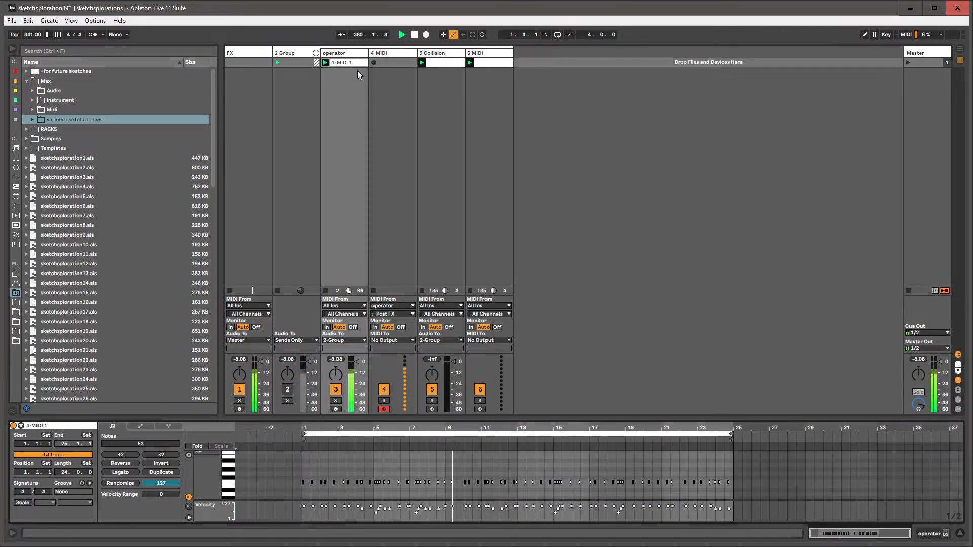
Step: Rename the operator track as Kick
left_click(338, 52)
key("ctrl+r")
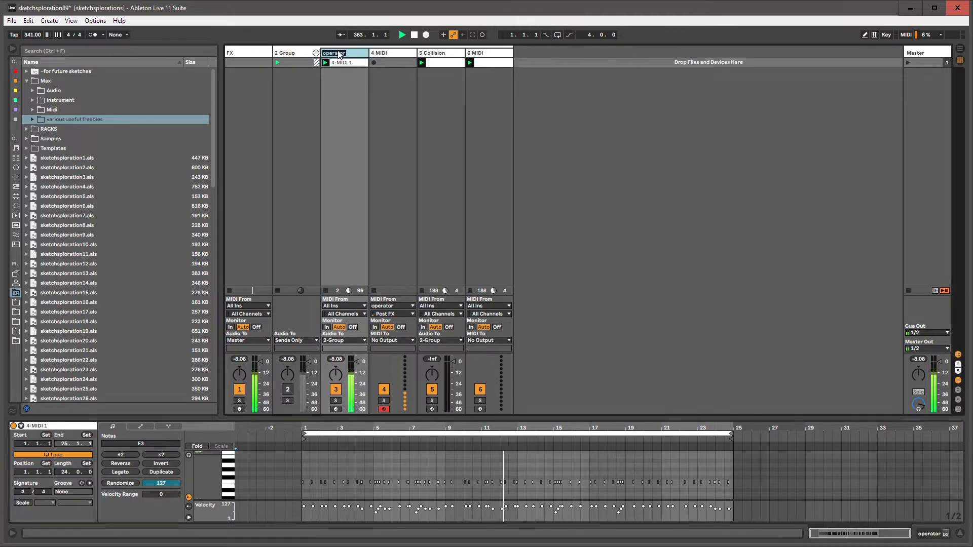
type("Kick")
key("Return")
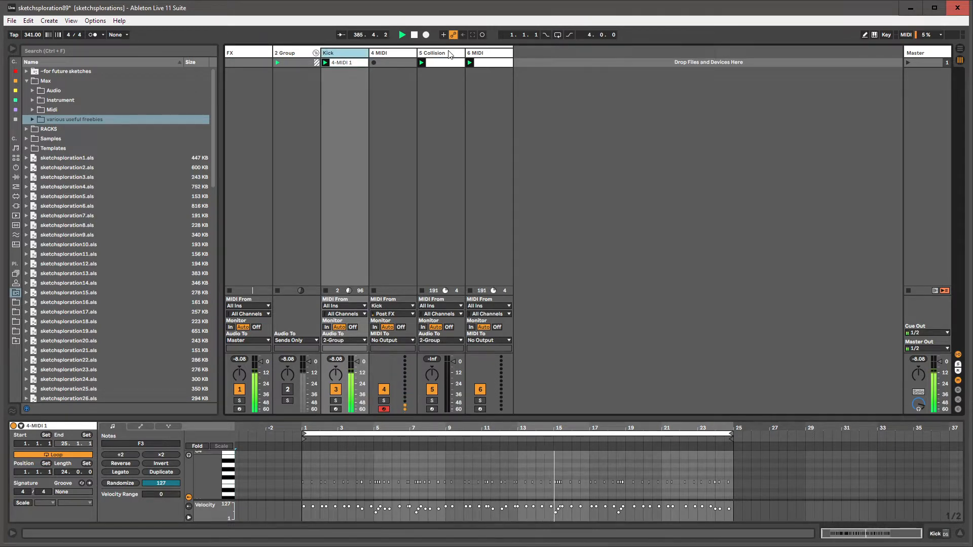
Step: Arm the Collision track and set its Resonator 1 to a decay of 83 ms and a material of 49.02
left_click(449, 53)
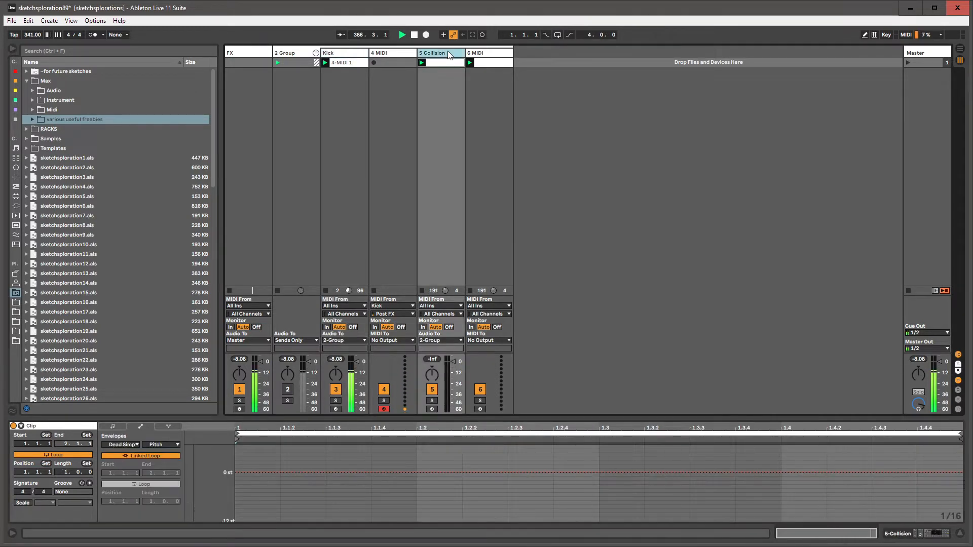
left_click(476, 54)
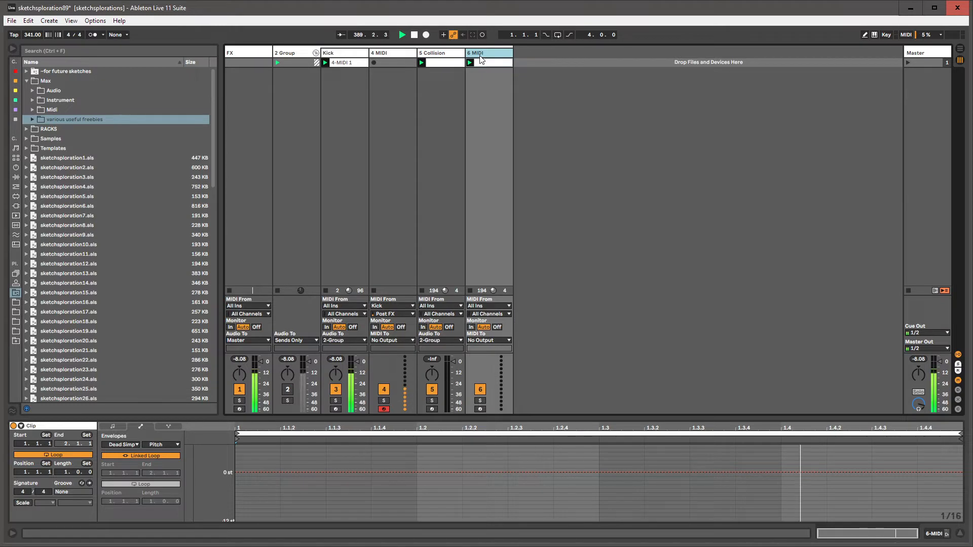
left_click(431, 54)
left_click(432, 409)
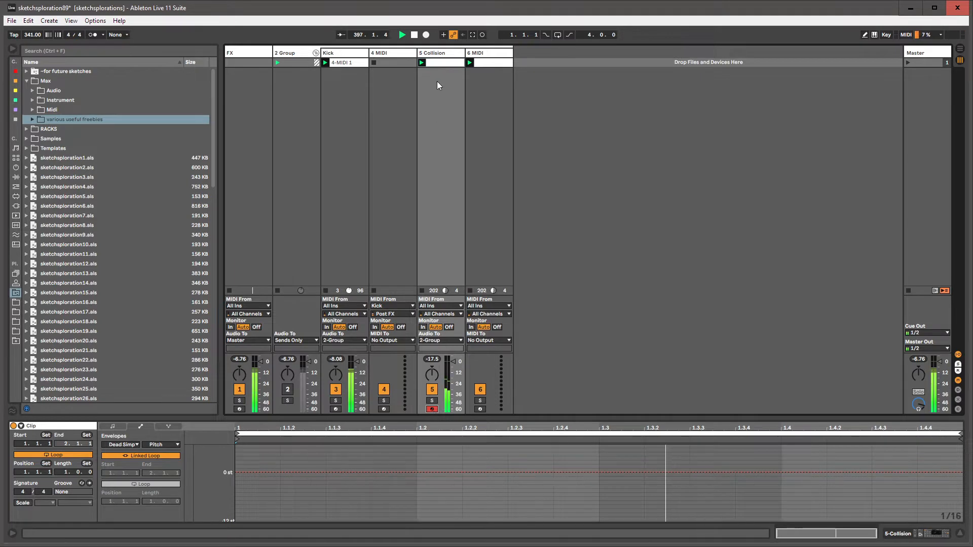
left_click(431, 54)
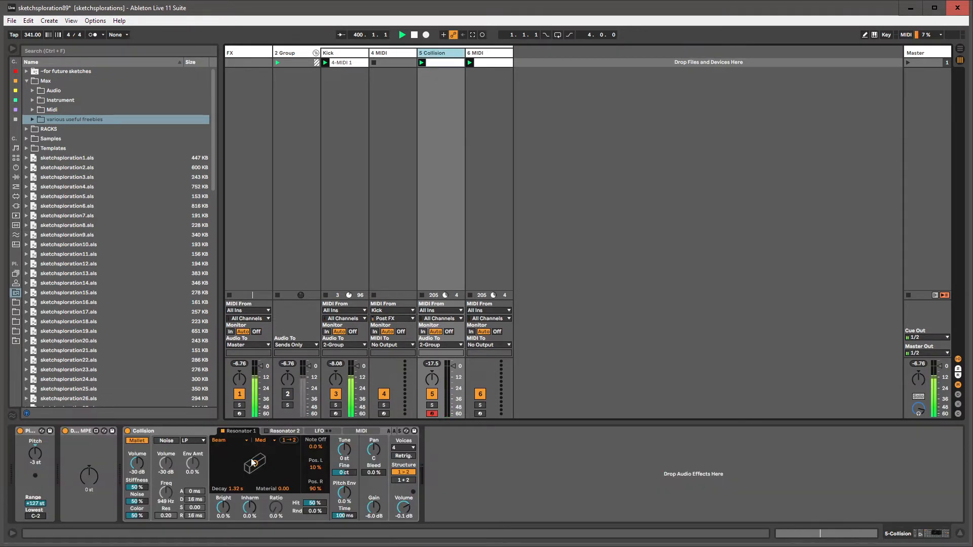
left_click_drag(252, 463, 237, 461)
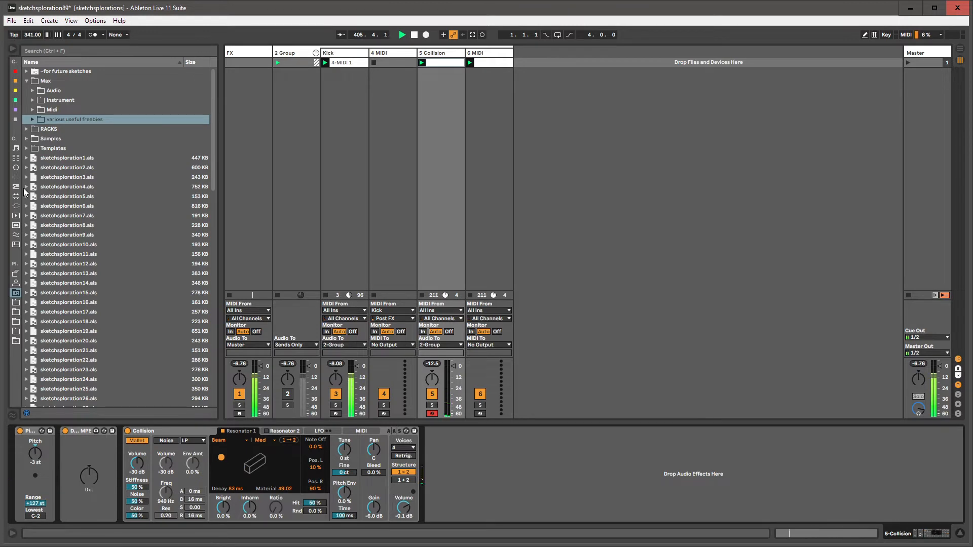
Step: Copy the 4-MIDI 1 clip from the Kick track over the clip on the Collision track
left_click(16, 178)
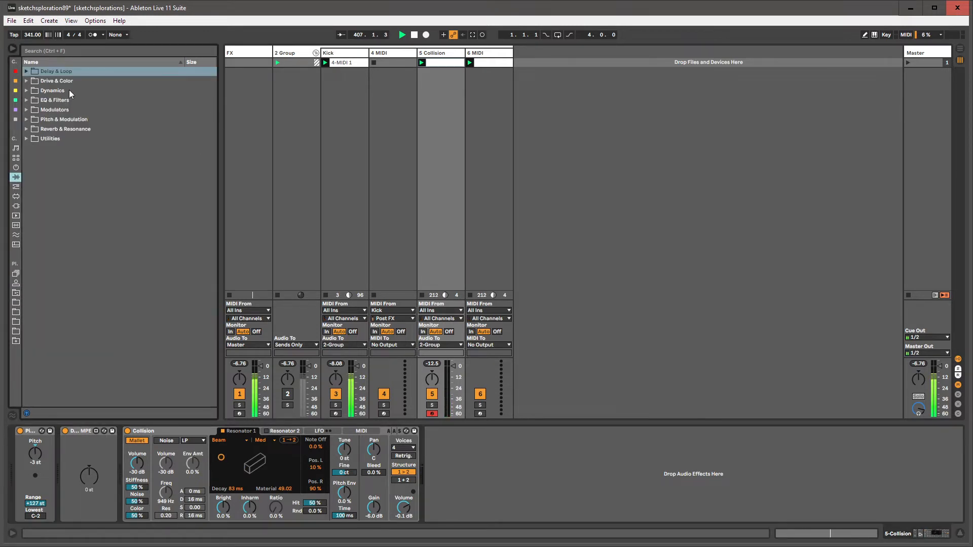
left_click(341, 63)
left_click_drag(341, 62, 424, 62)
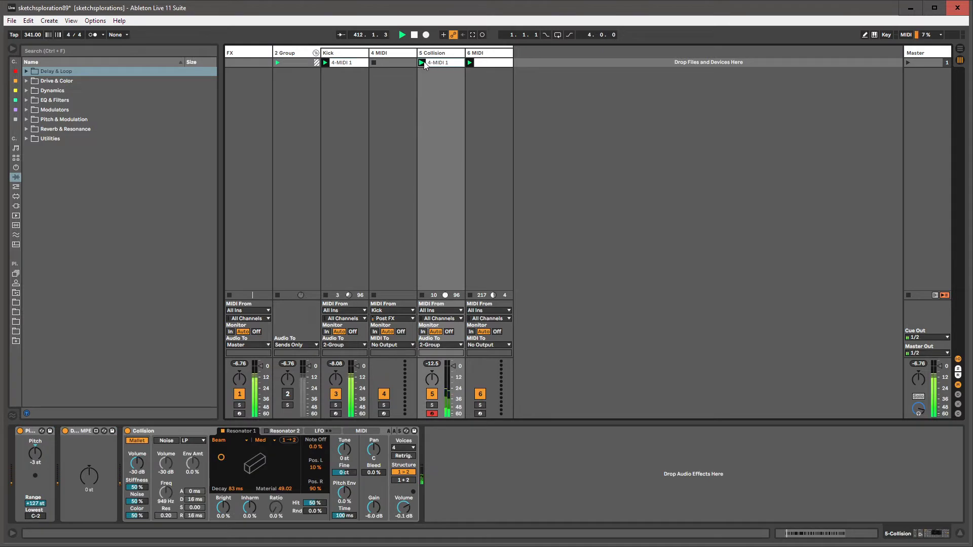
Step: Delete the Pitch device from the Collision track and set the MPE transpose device to -3 st
left_click(94, 481)
left_click(29, 431)
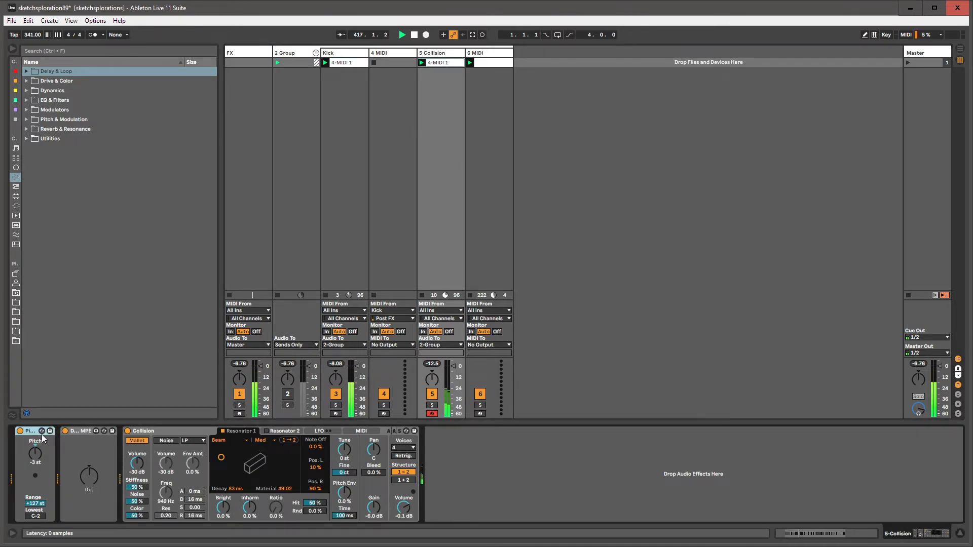
key("Delete")
left_click_drag(46, 477, 47, 481)
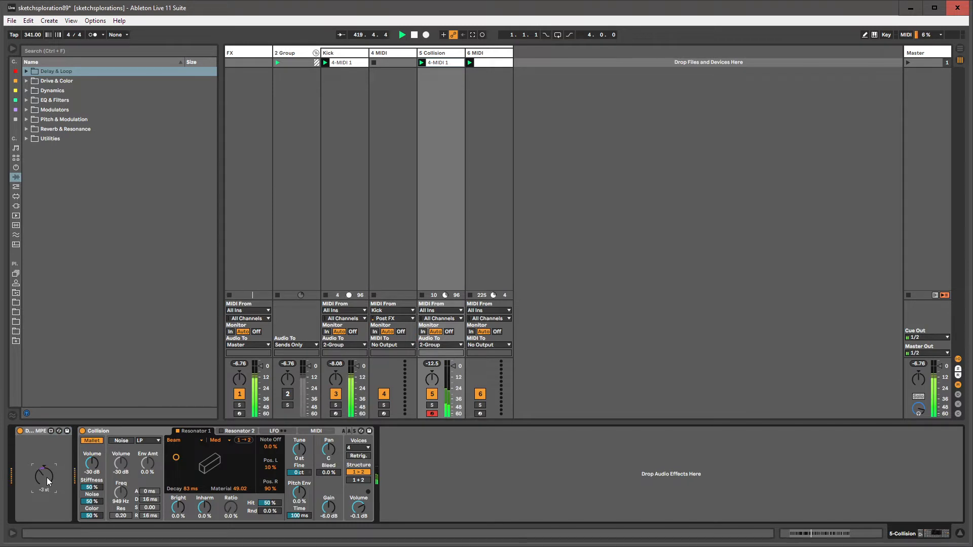
Step: Set Collision's Resonator 1 to decay 149 ms, material 52.94, tune +4 st and pitch envelope 100%
left_click(105, 431)
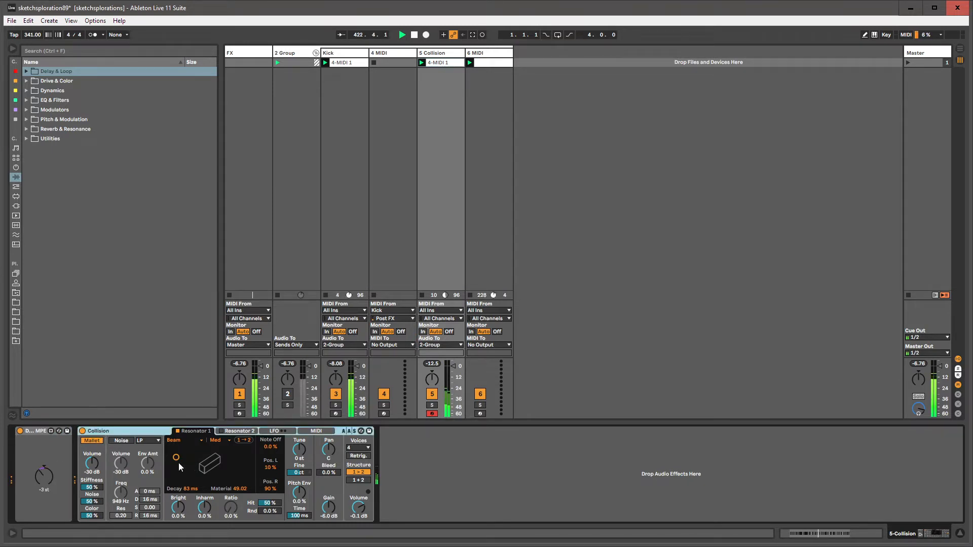
mouse_move(178, 463)
left_mouse_down()
mouse_move(177, 476)
mouse_move(226, 457)
mouse_move(200, 455)
mouse_move(176, 476)
left_mouse_up()
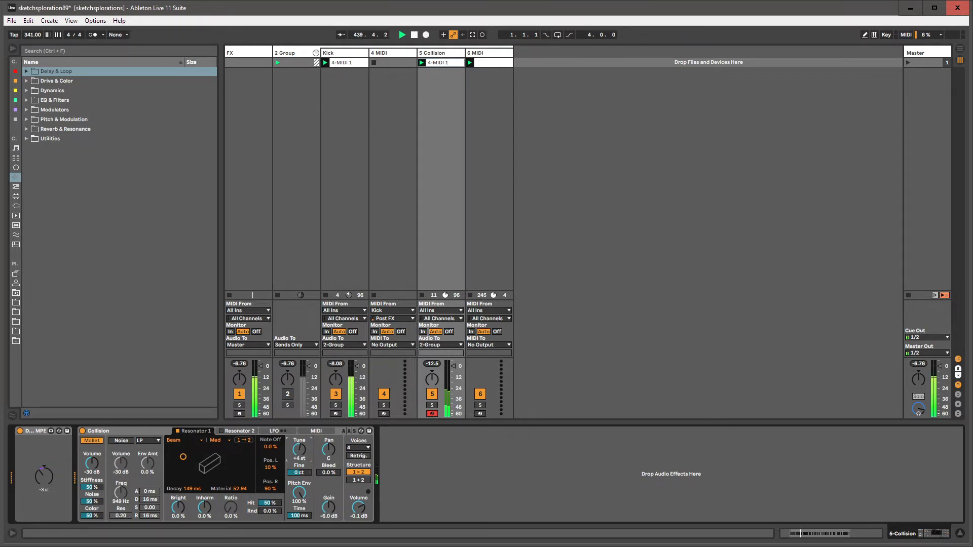
Step: Enable LFO 1 in Collision and assign its first destination to Res 1 Pitch, leaving the second without a destination
left_click(278, 433)
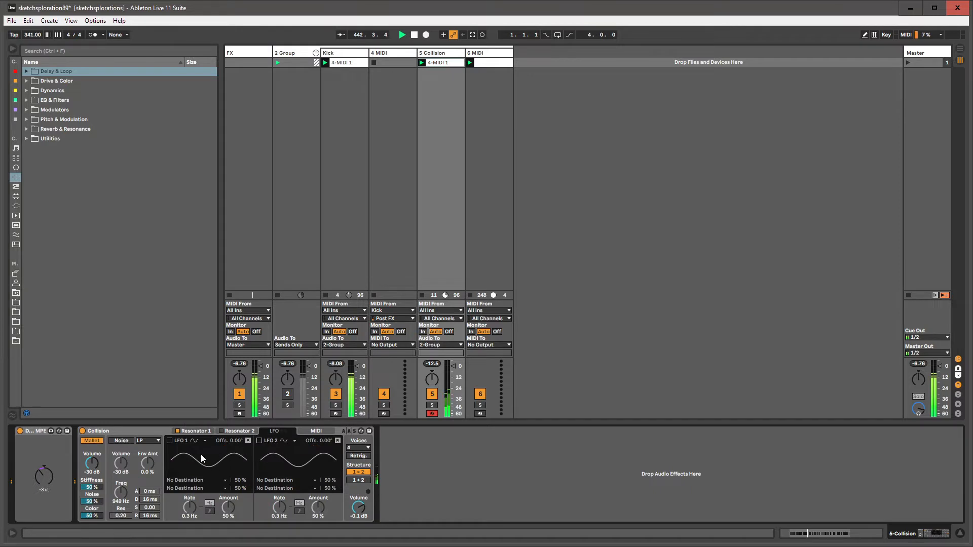
left_click(224, 481)
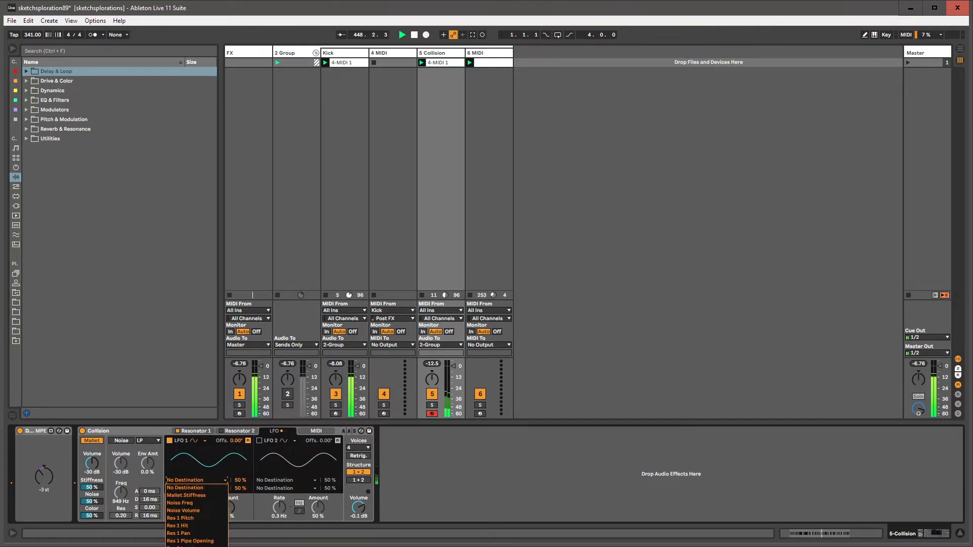
left_click(202, 480)
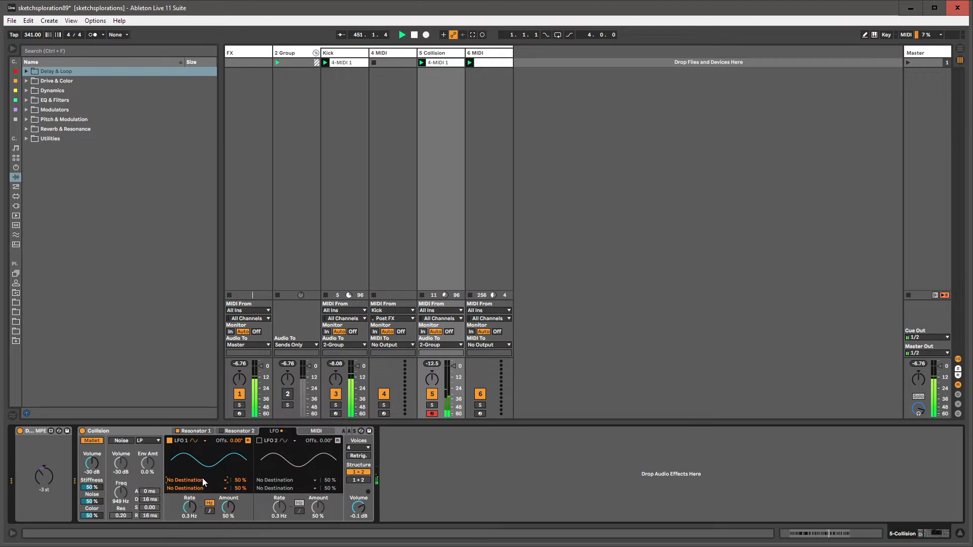
left_click(202, 479)
left_click(203, 513)
left_click(202, 488)
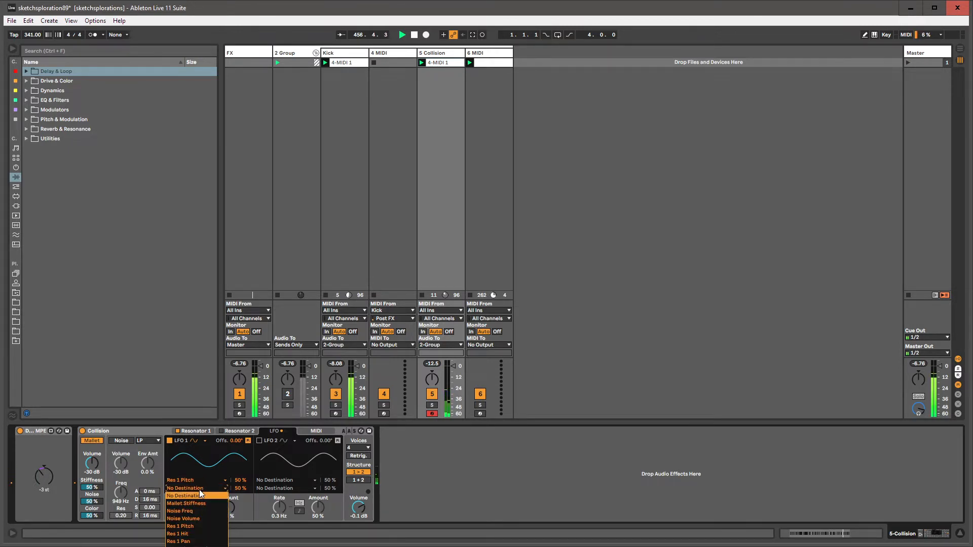
left_click(200, 487)
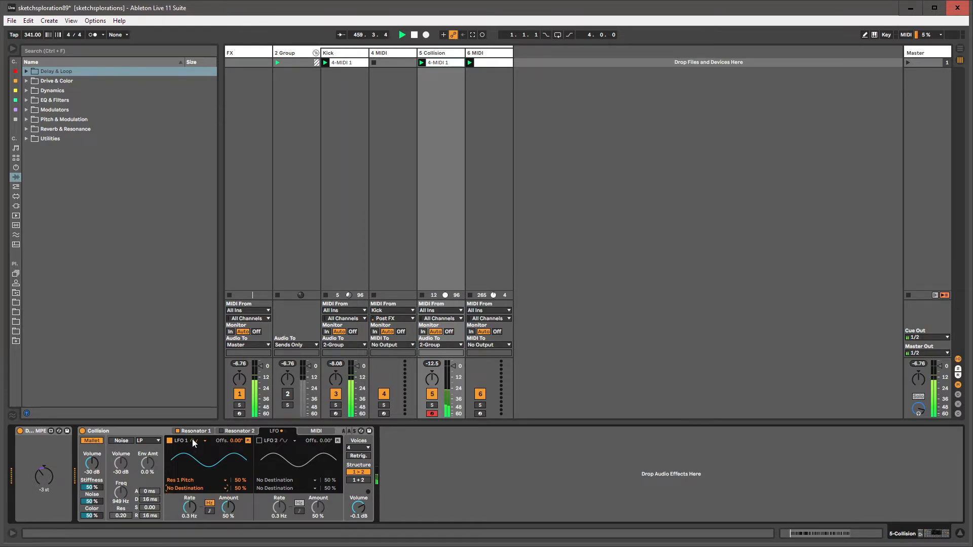
Step: Change LFO 1's waveform to the ramped random shape and raise its rate
left_click(193, 444)
left_click(195, 495)
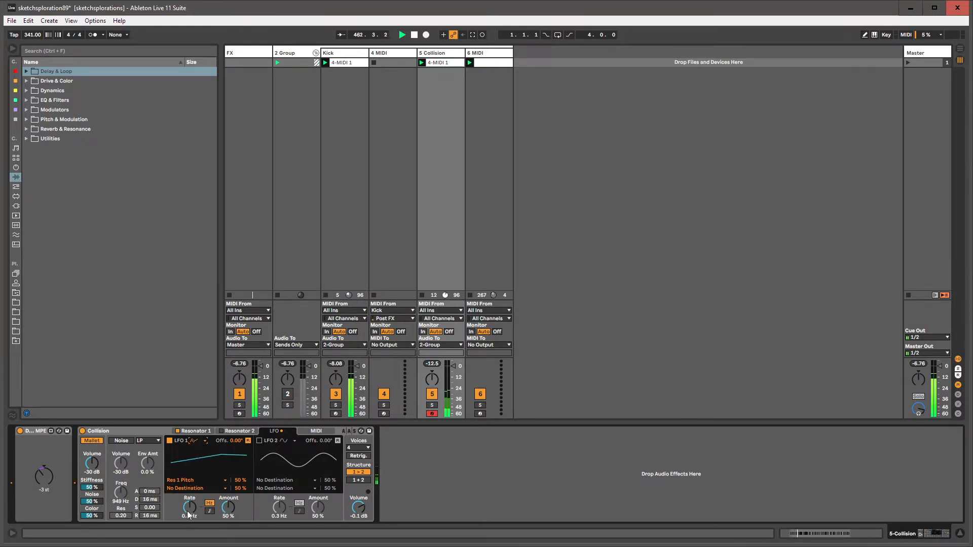
left_click_drag(187, 514, 191, 494)
Step: Add a Velocity MIDI effect before DS Kick on the Kick track
left_click(343, 55)
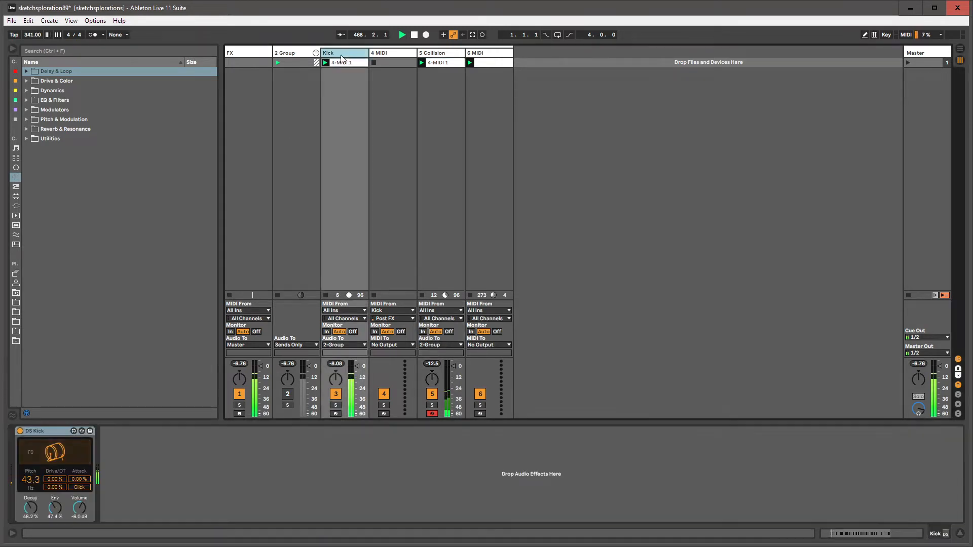
left_click(16, 186)
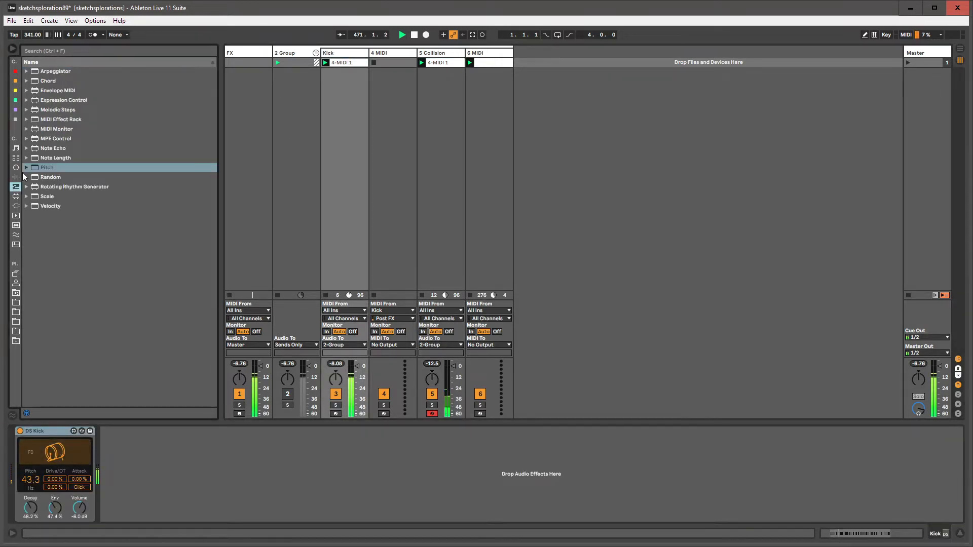
double_click(49, 206)
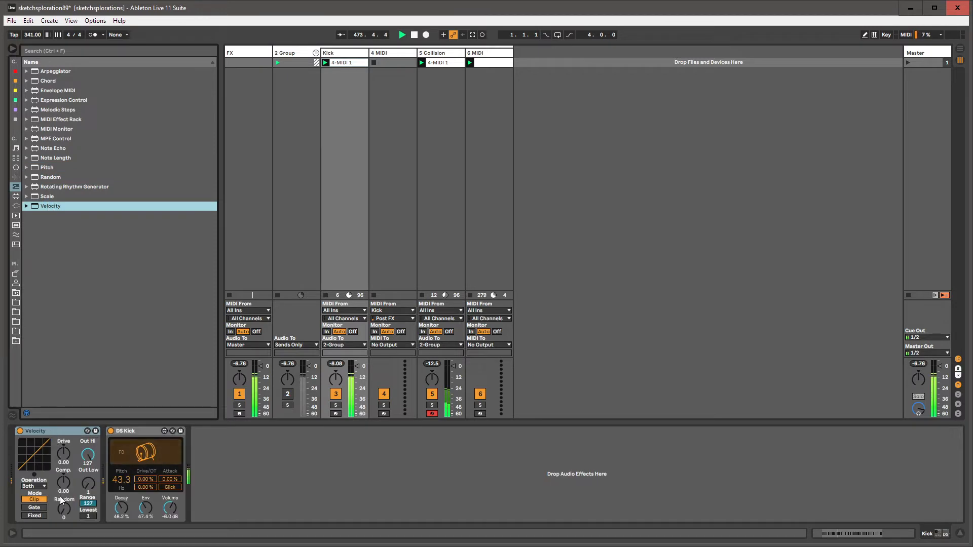
Step: Set Velocity's Random to 52, Out Hi to 95 and Out Low to 37, and raise DS Kick's pitch to 54.4 Hz
left_click_drag(63, 508, 63, 486)
mouse_move(87, 454)
left_mouse_down()
mouse_move(86, 473)
mouse_move(87, 449)
left_mouse_up()
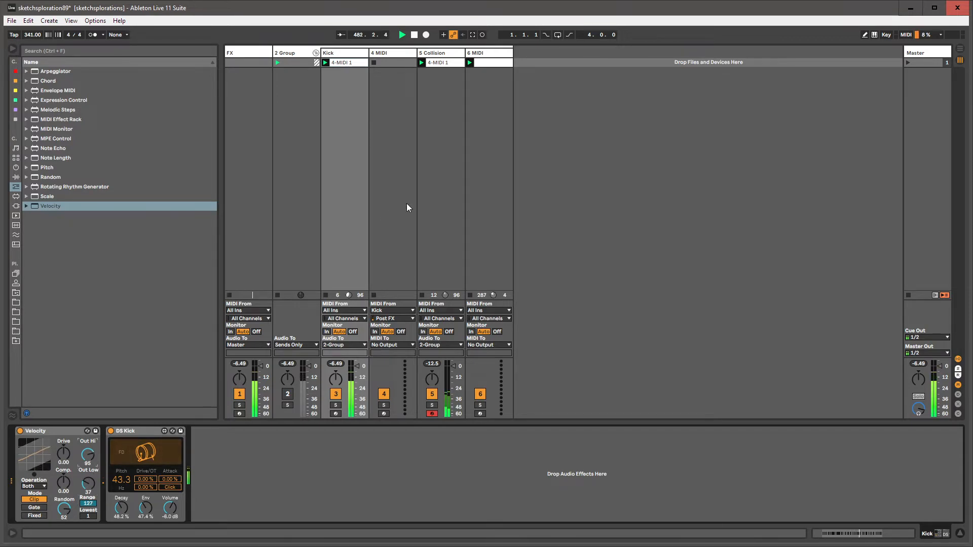
left_click_drag(144, 482, 145, 446)
left_click_drag(146, 479, 146, 501)
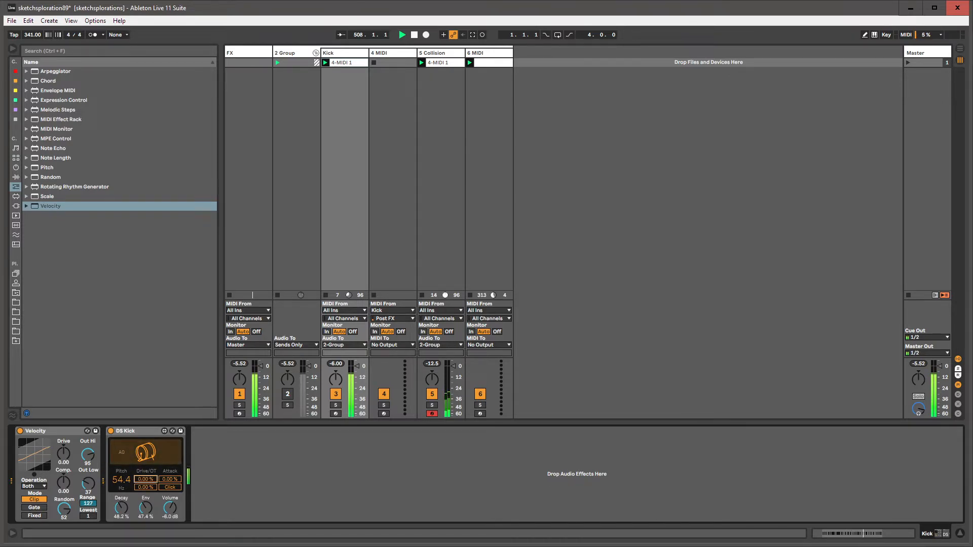
Step: Unlink the DS Kick overdrive envelope's loop from the kick clip and extend it to about 42 bars
key("shift+Tab")
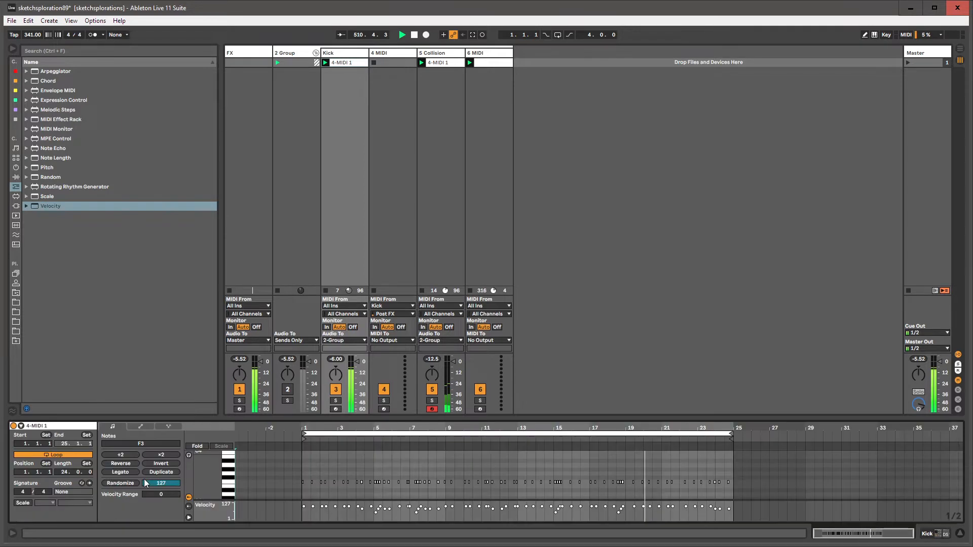
left_click(142, 427)
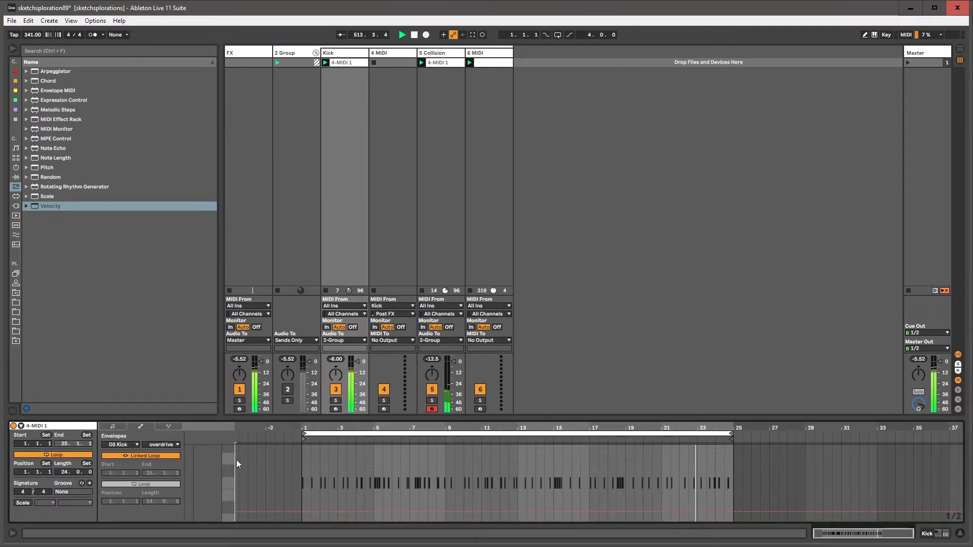
left_click_drag(238, 418, 240, 423)
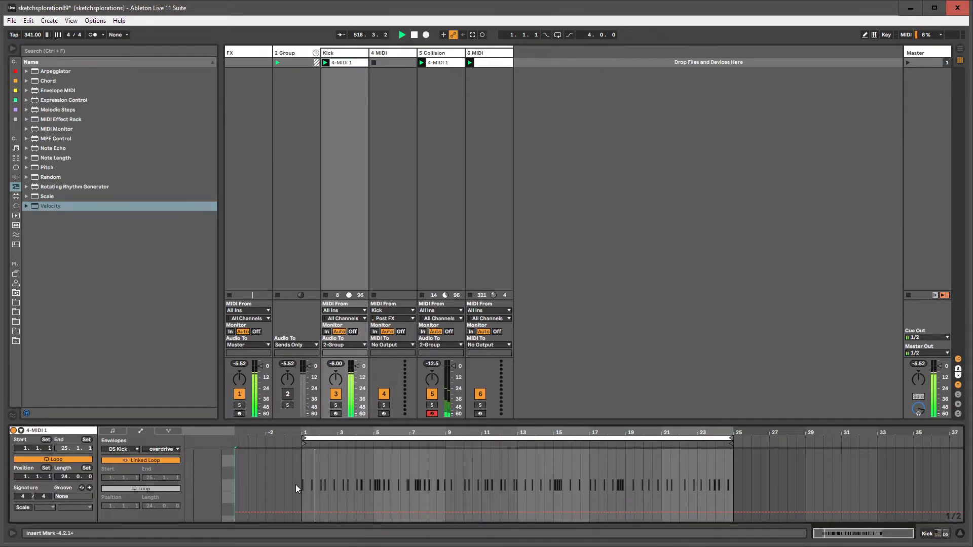
left_click(144, 460)
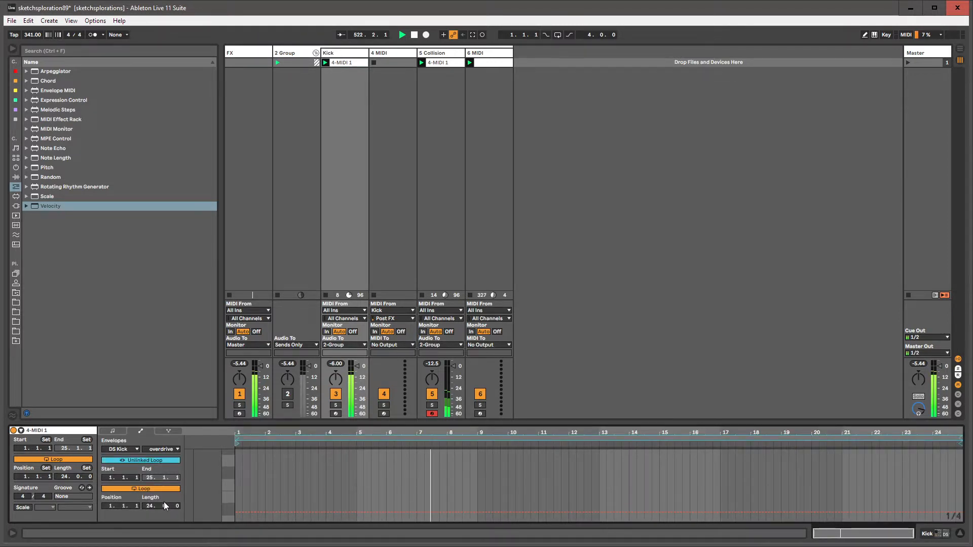
left_click_drag(177, 505, 177, 491)
left_click(249, 455)
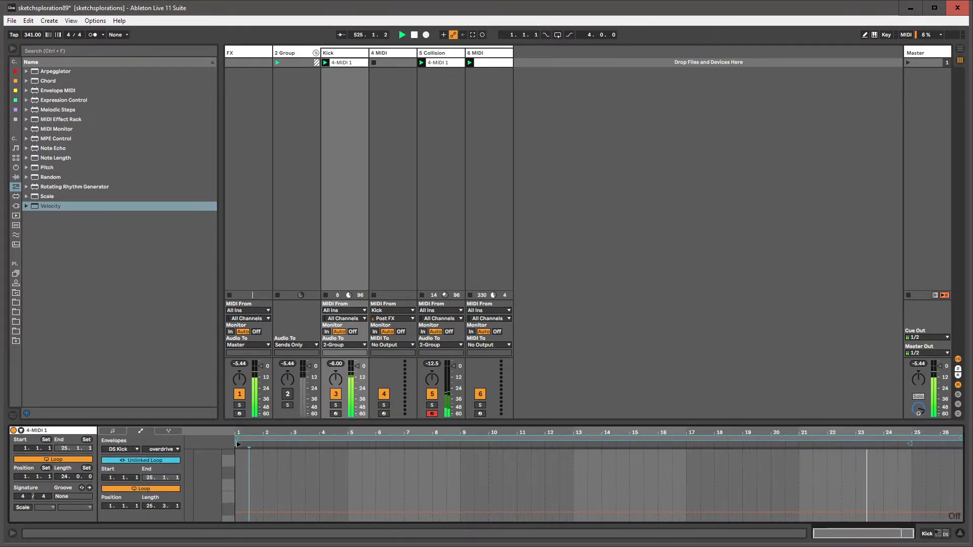
left_click_drag(237, 443, 869, 439)
key("shift+Tab")
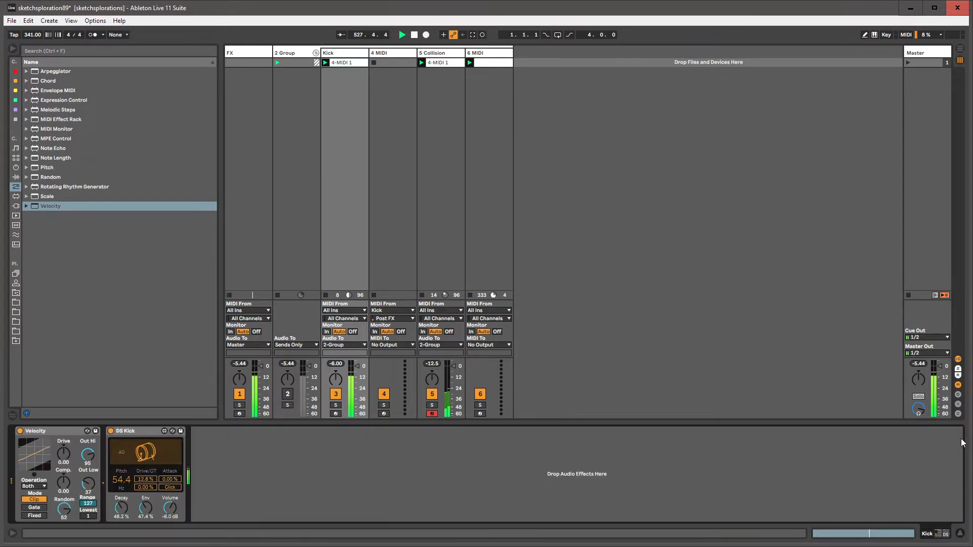
Step: Record automation into the kick clip by sweeping DS Kick's overdrive up and down repeatedly, reaching 100%
key("ctrl+shift+F9")
left_click_drag(149, 479, 149, 446)
mouse_move(149, 496)
left_mouse_down()
mouse_move(149, 456)
mouse_move(149, 495)
left_mouse_up()
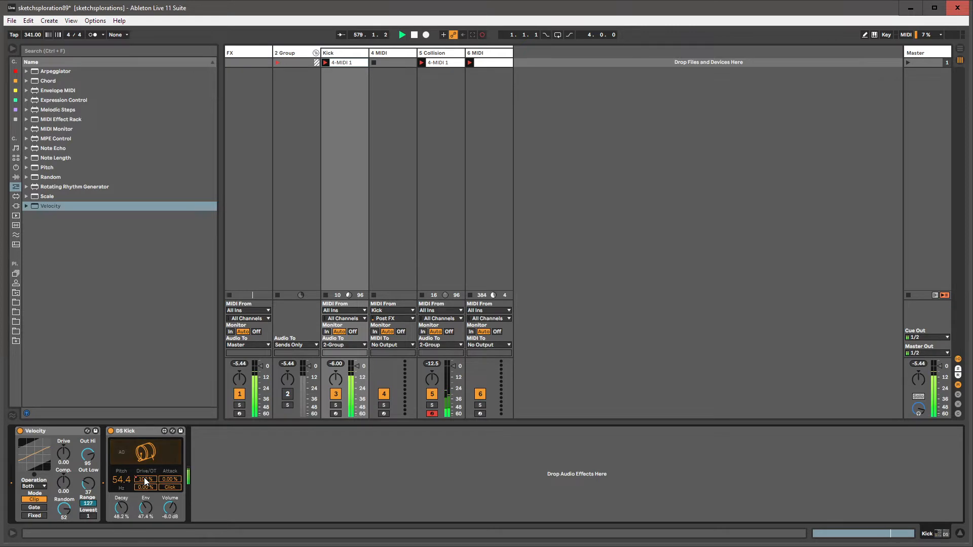
Step: Simplify the recorded overdrive envelope in the kick clip
key("shift+Tab")
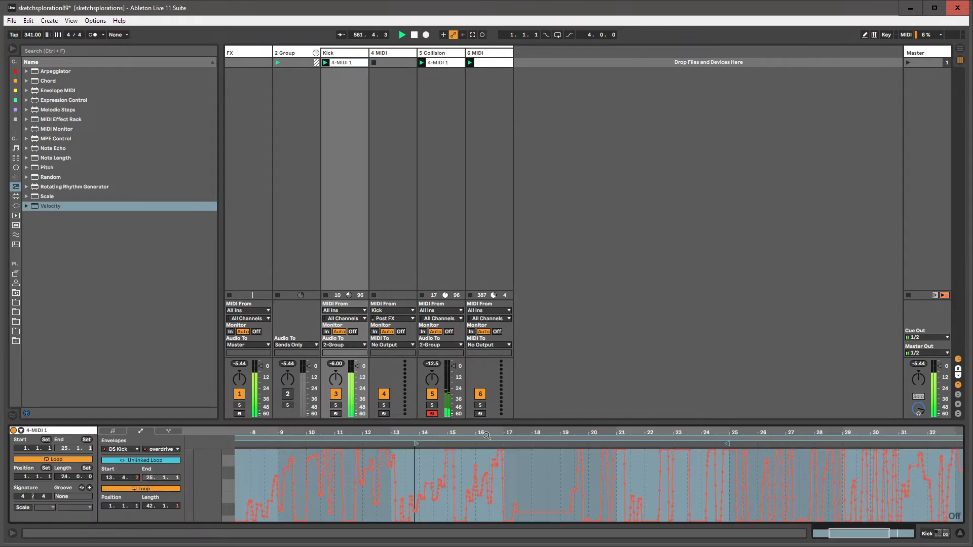
right_click(518, 476)
key("s")
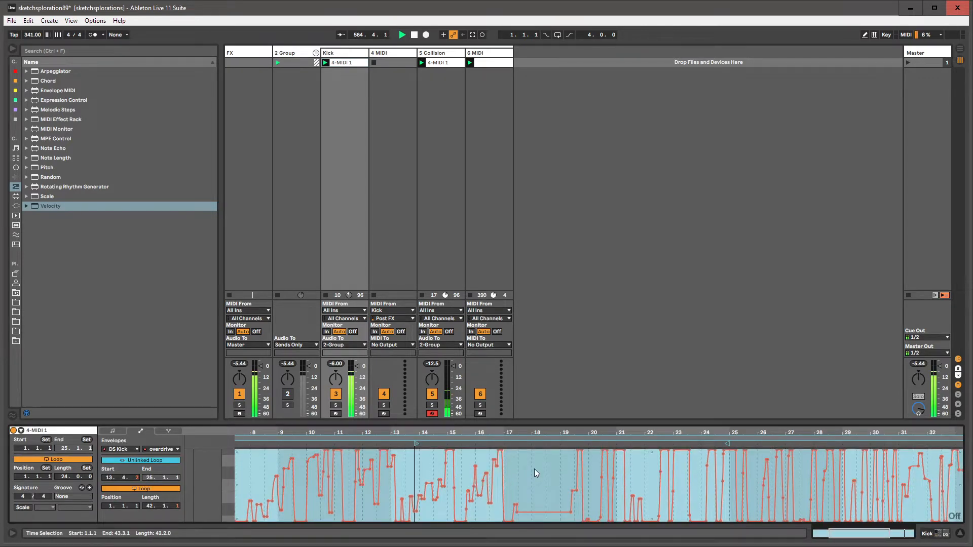
Step: Draw stepped highs and lows into the flat stretch of the overdrive envelope around bars 17 to 19
key("b")
left_click(530, 459)
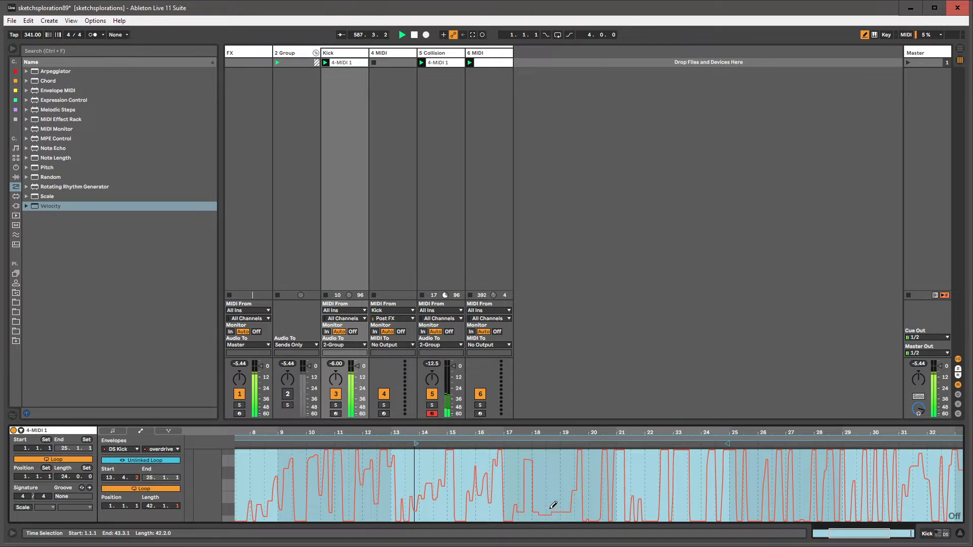
mouse_move(551, 457)
left_mouse_down()
mouse_move(577, 451)
mouse_move(562, 385)
left_mouse_up()
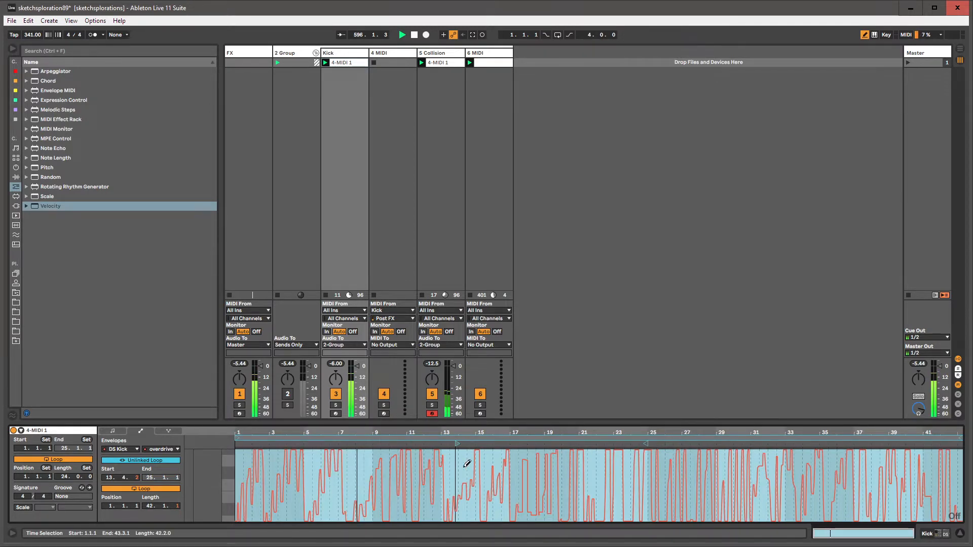
key("b")
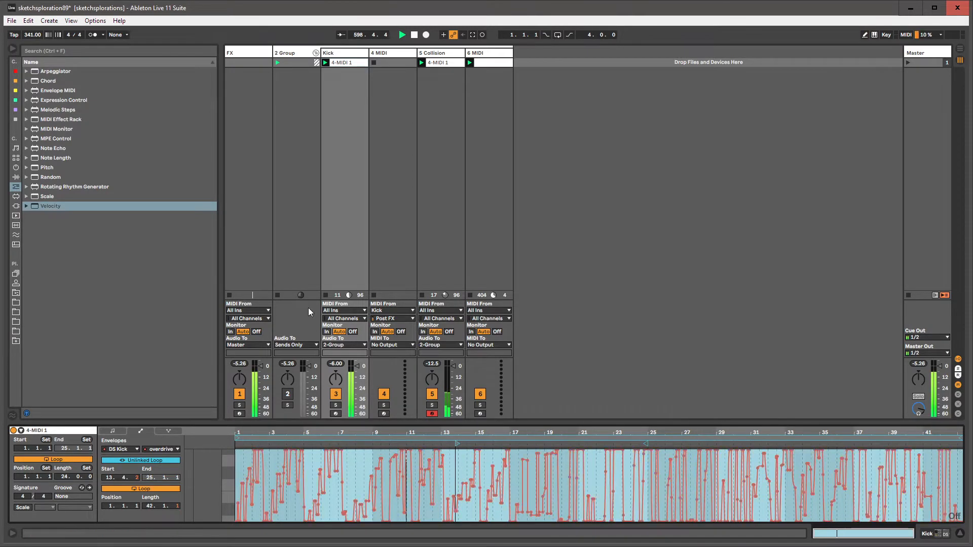
Step: Copy the overdrive envelope from about bar 8 to bar 27 and paste it into DS Kick's Decay envelope
left_click_drag(354, 473, 697, 473)
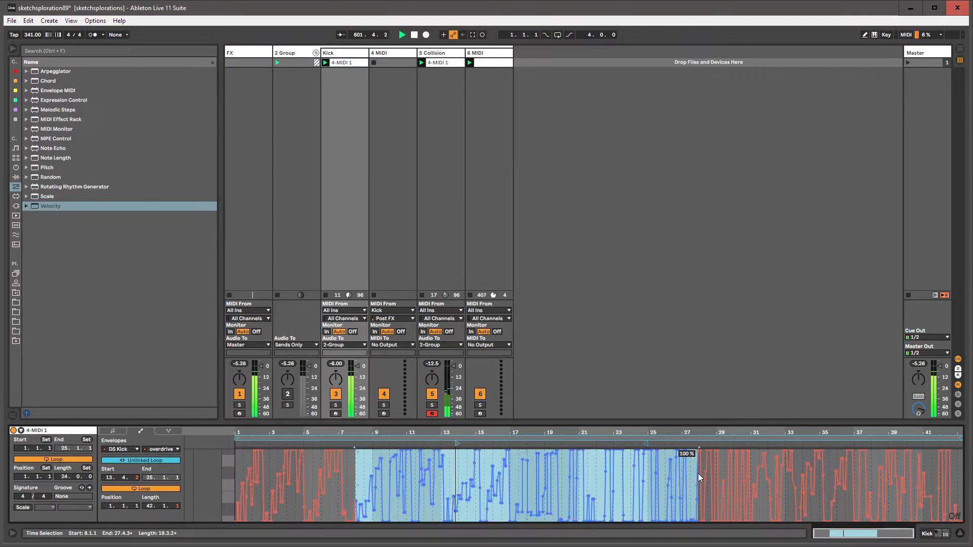
left_click(350, 53)
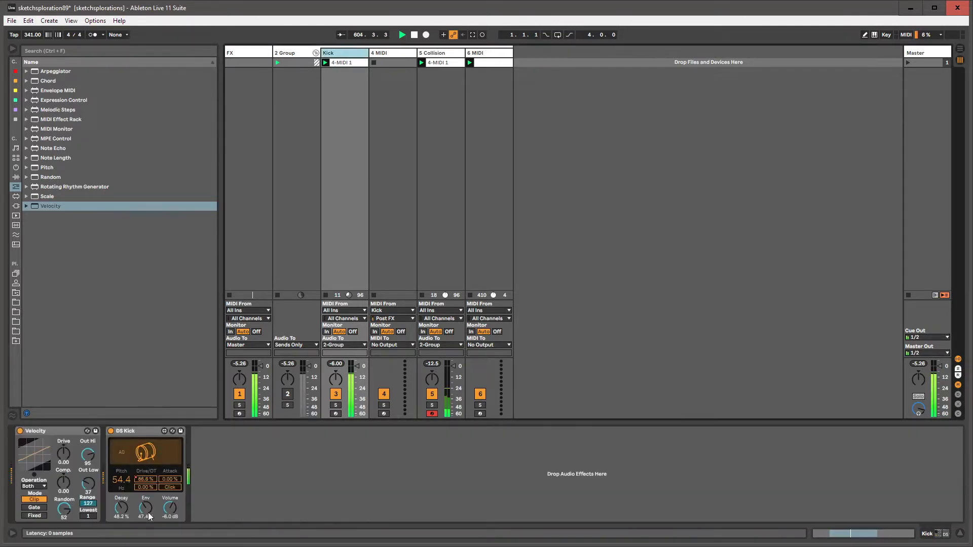
left_click_drag(121, 508, 121, 545)
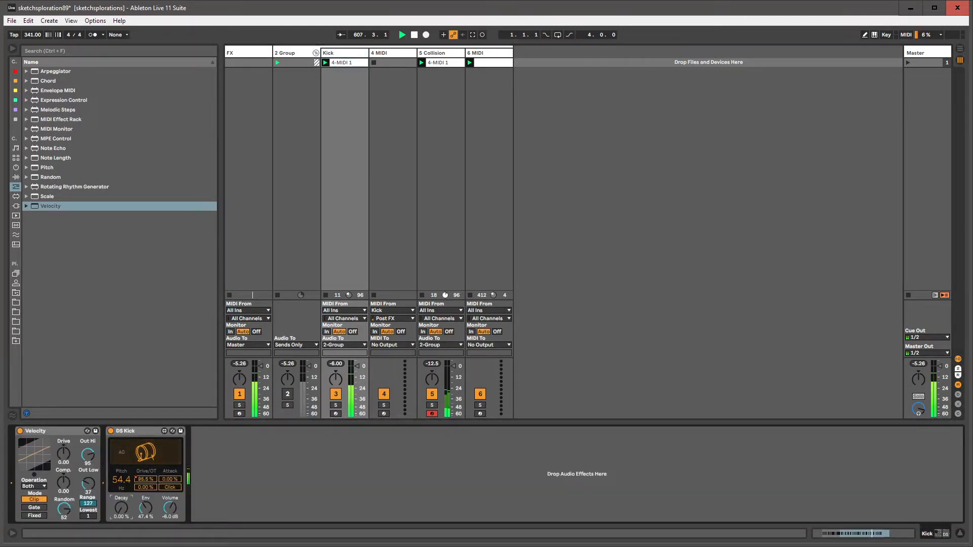
right_click(120, 506)
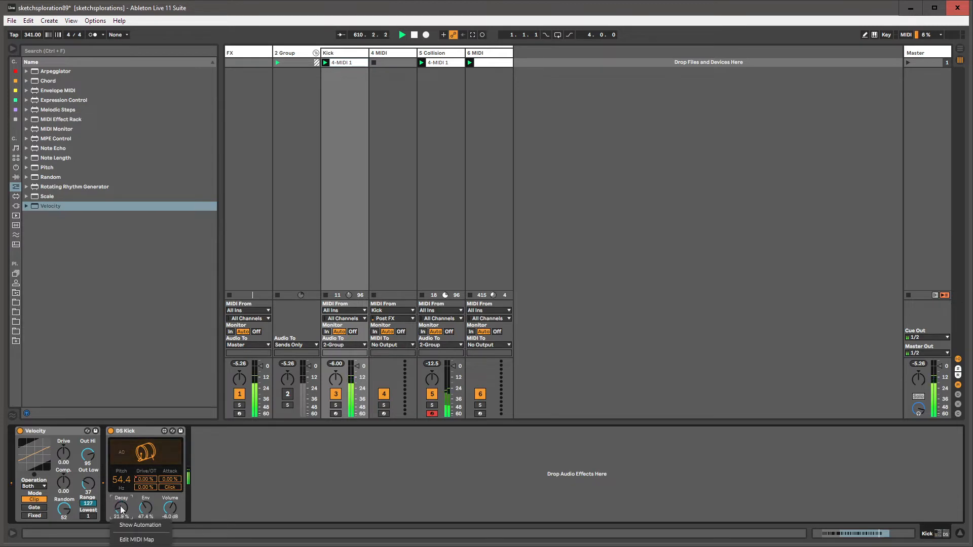
left_click(138, 525)
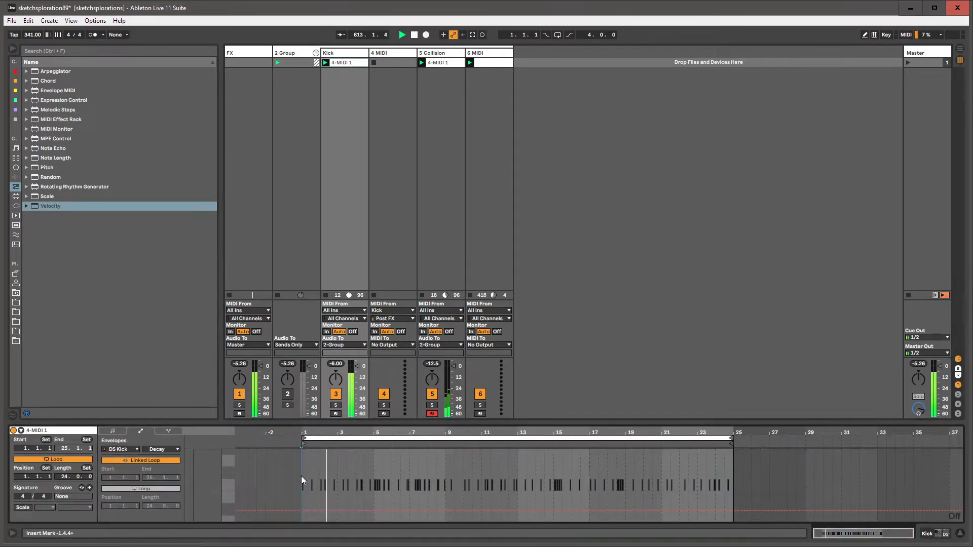
key("ctrl+v")
Step: Unlink the Decay envelope's loop, shorten it to 19 bars to fit the pasted automation, and save the set
left_click(143, 460)
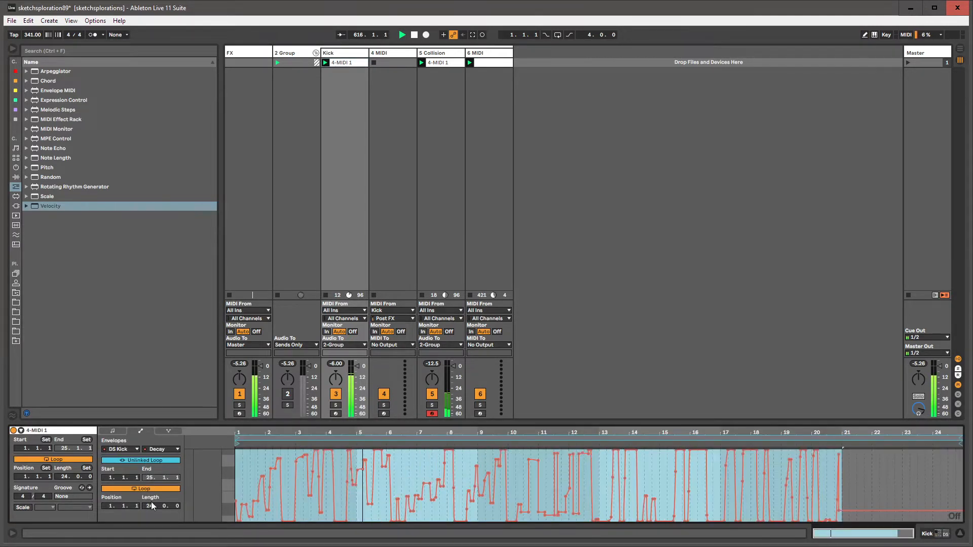
left_click(148, 488)
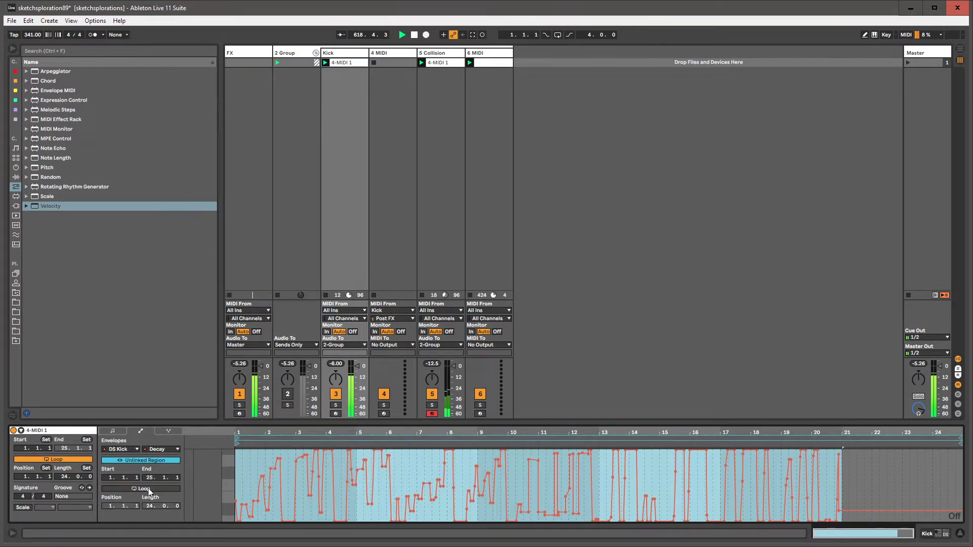
left_click(148, 488)
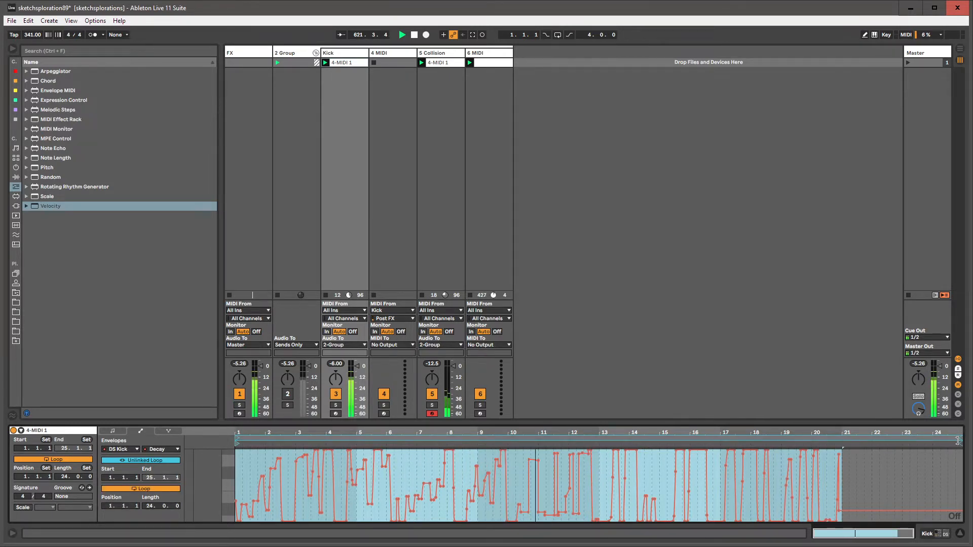
mouse_move(957, 440)
left_mouse_down()
mouse_move(826, 440)
mouse_move(841, 440)
mouse_move(652, 503)
mouse_move(230, 502)
left_mouse_up()
key("b")
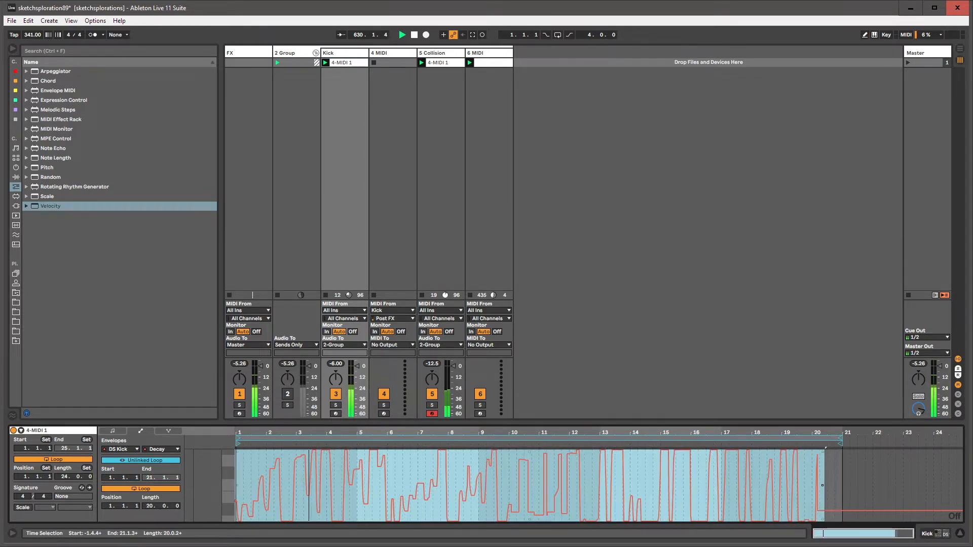
left_click(844, 489)
left_click_drag(843, 442, 813, 443)
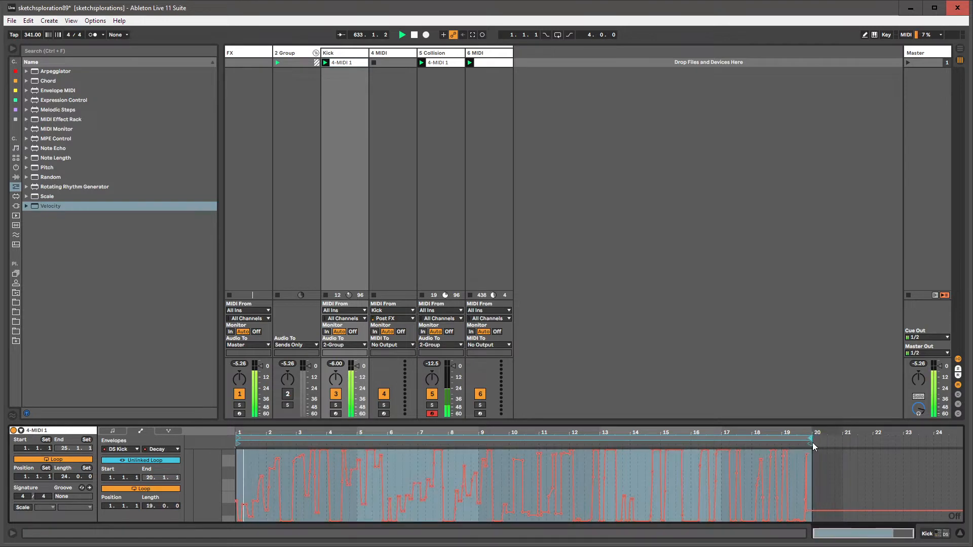
key("ctrl+s")
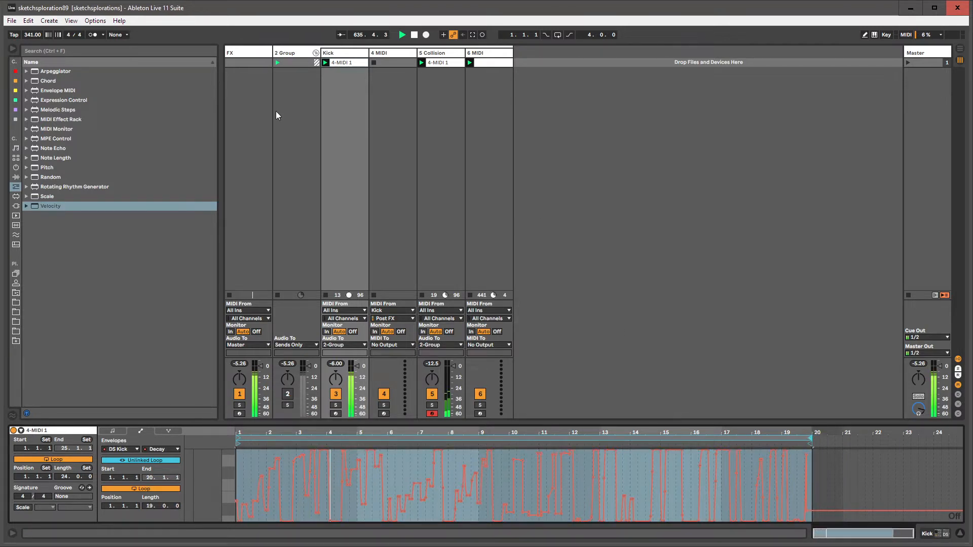
Step: Set DS Kick's Env to 31.5% and its Attack to 100%
left_click(343, 53)
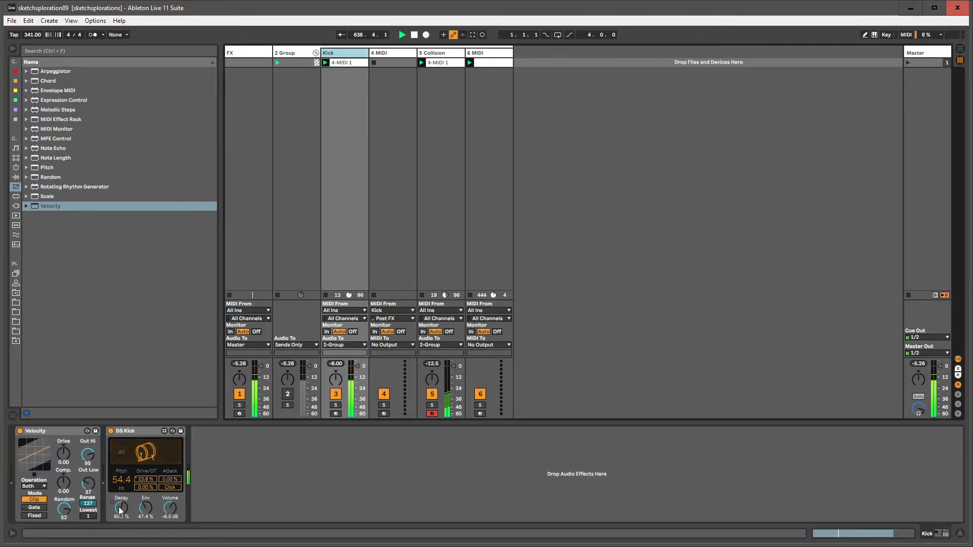
left_click_drag(145, 508, 145, 523)
left_click(166, 485)
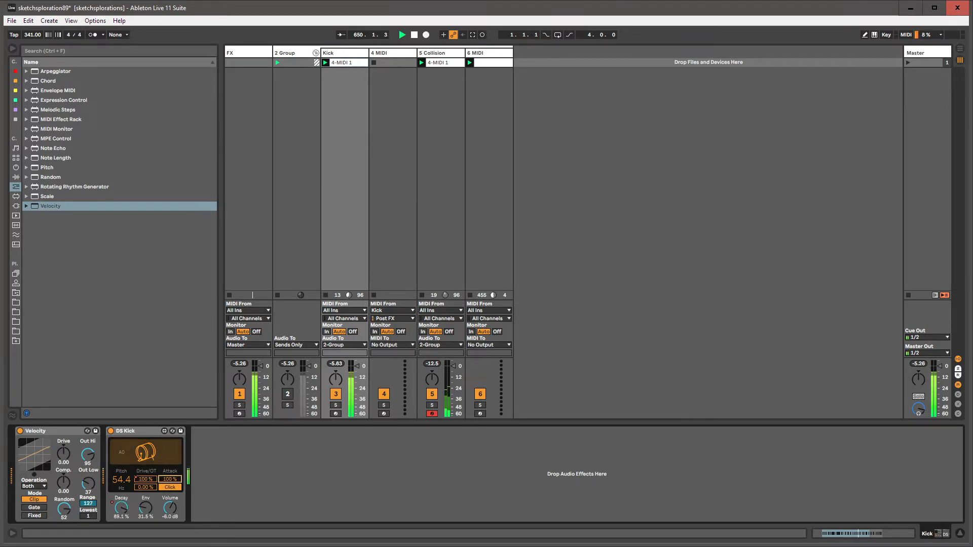
Step: Paste the copied automation into DS Kick's Attack envelope and give it an unlinked 20-bar loop
right_click(169, 479)
left_click(188, 488)
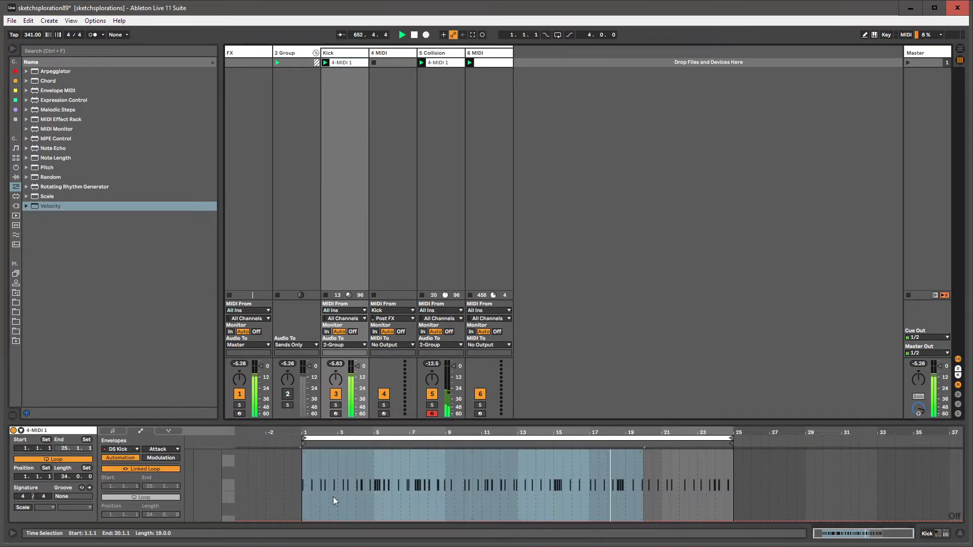
left_click(298, 492)
key("ctrl+v")
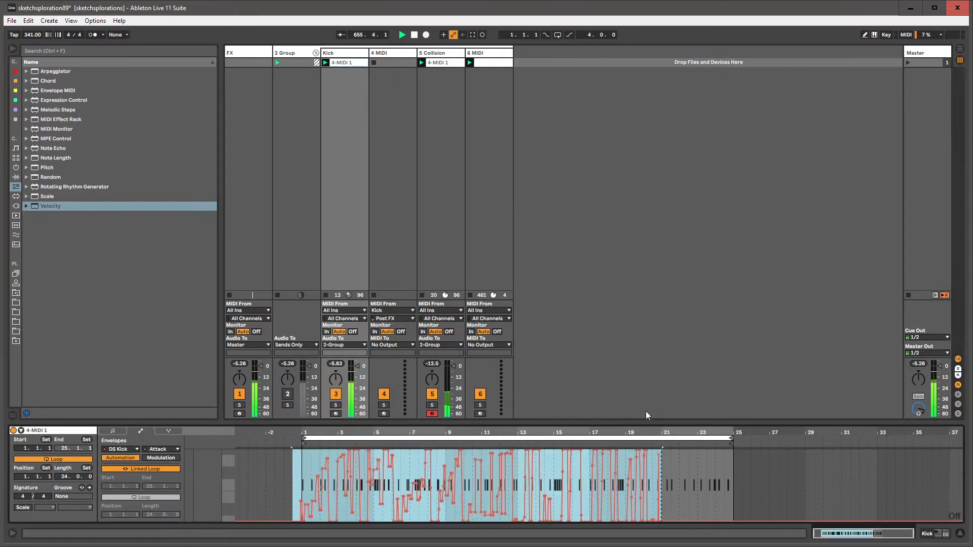
left_click(133, 471)
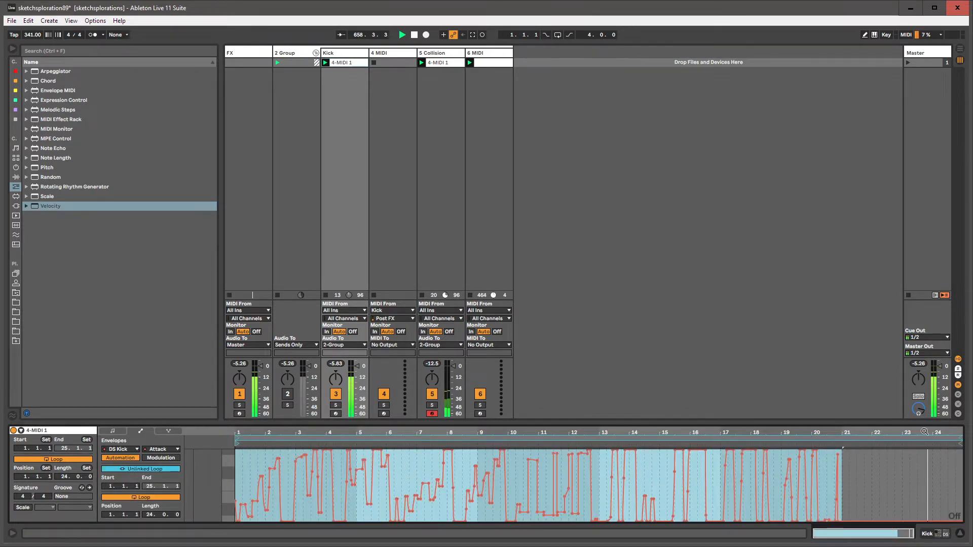
left_click_drag(960, 439, 842, 439)
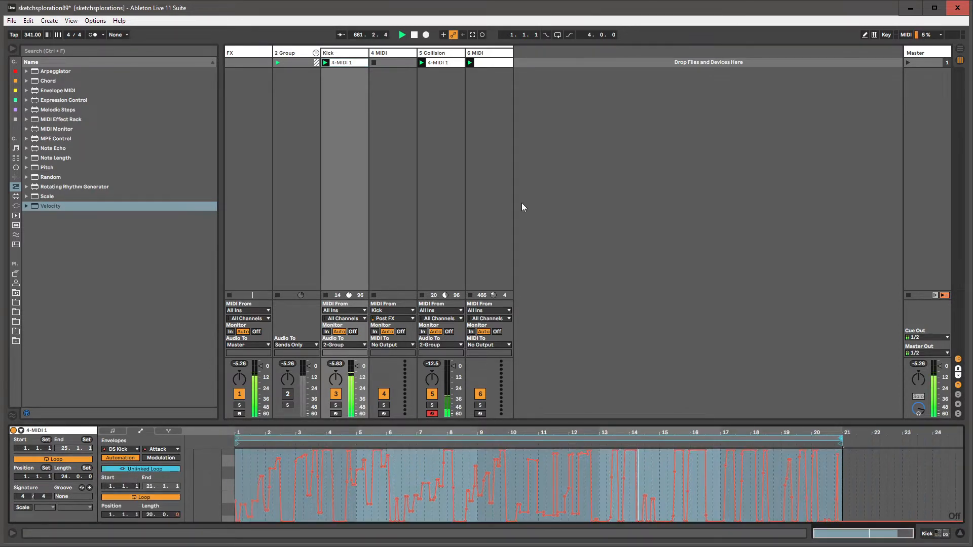
Step: Paste the copied automation into DS Kick's Overtone envelope and unlink that envelope's loop
left_click(344, 53)
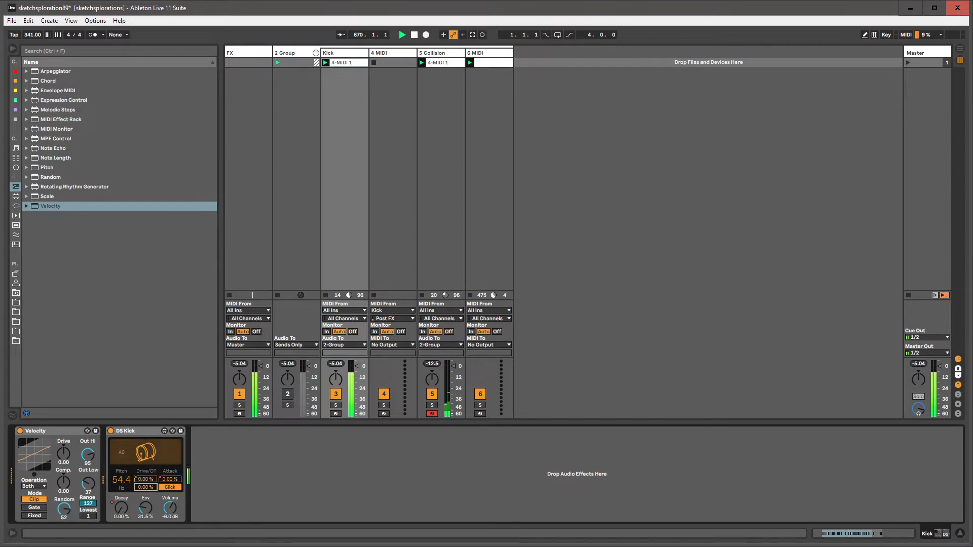
right_click(146, 486)
left_click(151, 494)
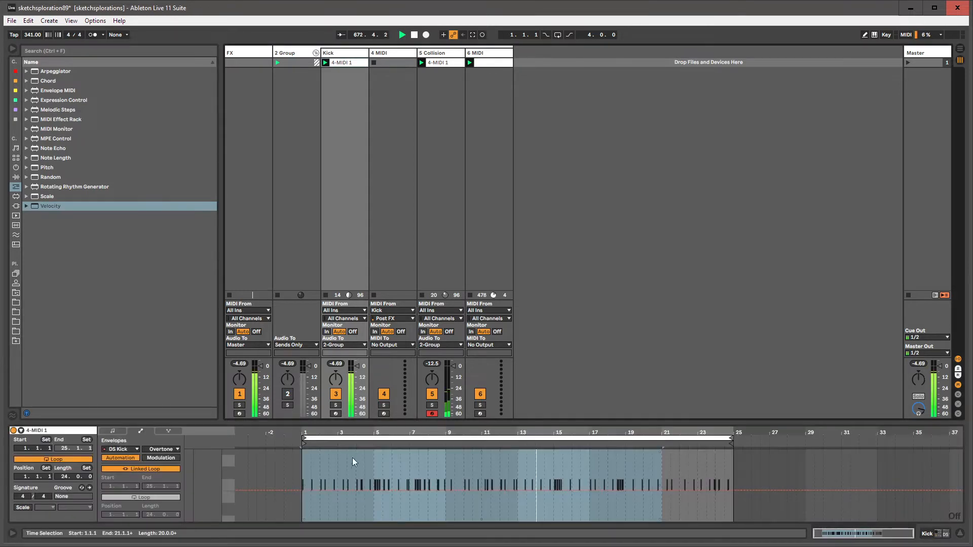
left_click(299, 460)
key("ctrl+v")
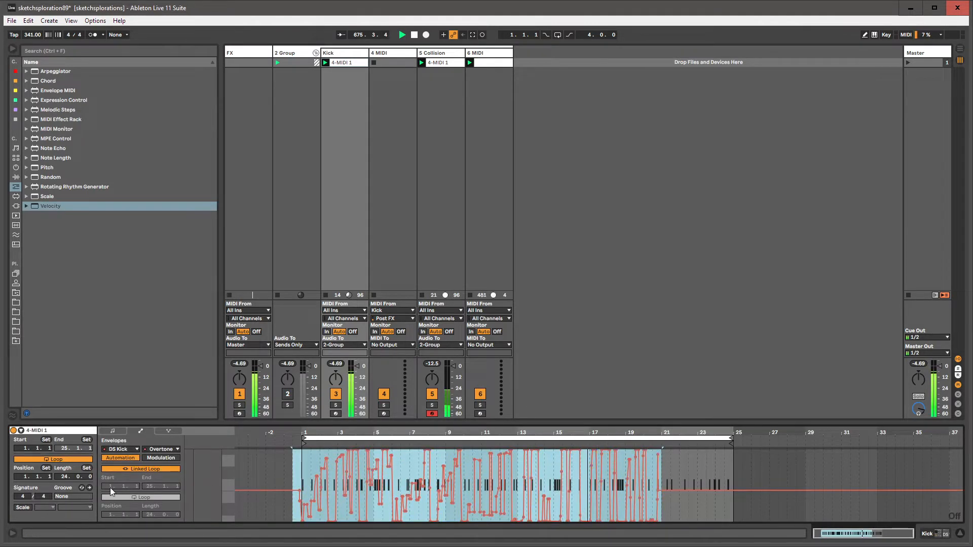
left_click(139, 468)
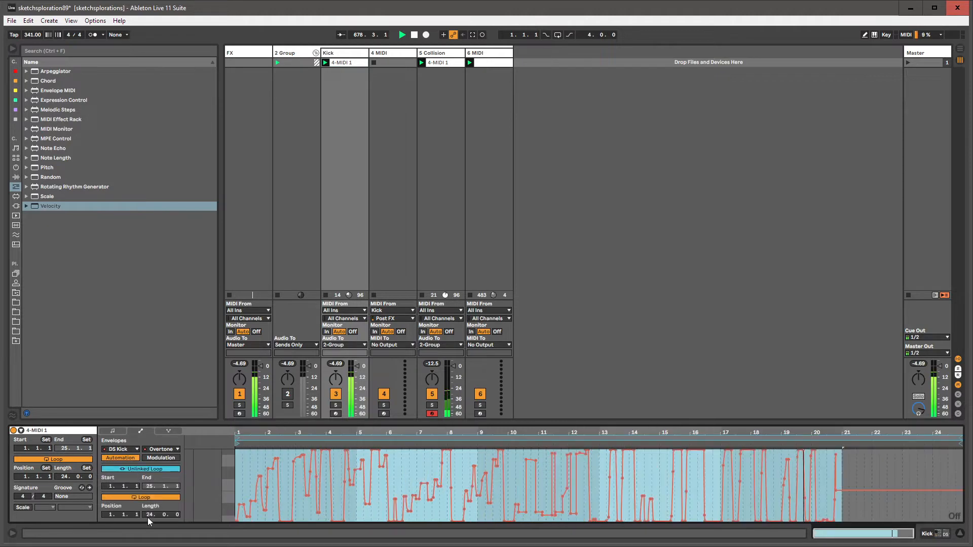
Step: Offset the Overtone envelope's start to 6.4.2, compress its automation slightly, and shorten the loop to just over 19 bars to match
left_click_drag(177, 514, 176, 479)
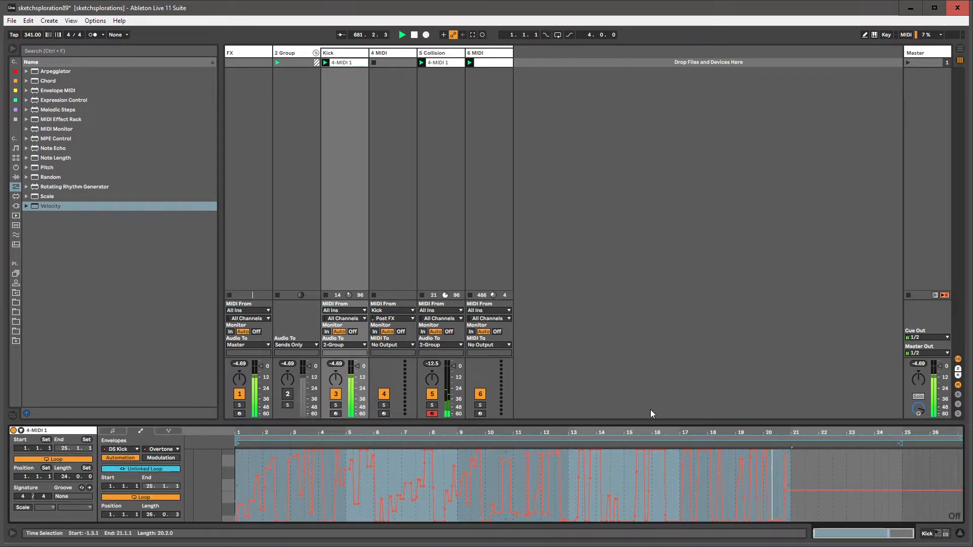
left_click_drag(960, 439, 785, 441)
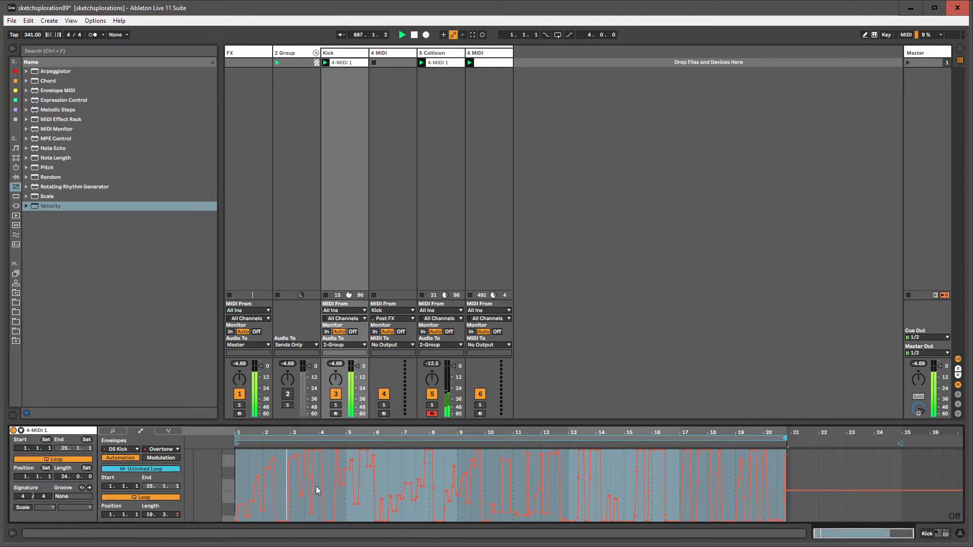
left_click_drag(237, 443, 398, 446)
key("ctrl+a")
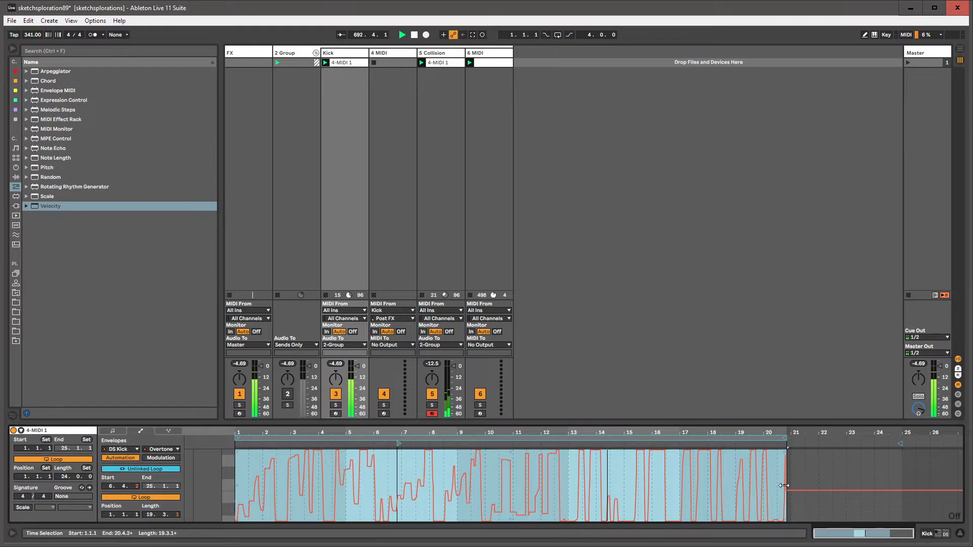
left_click_drag(784, 486, 775, 486)
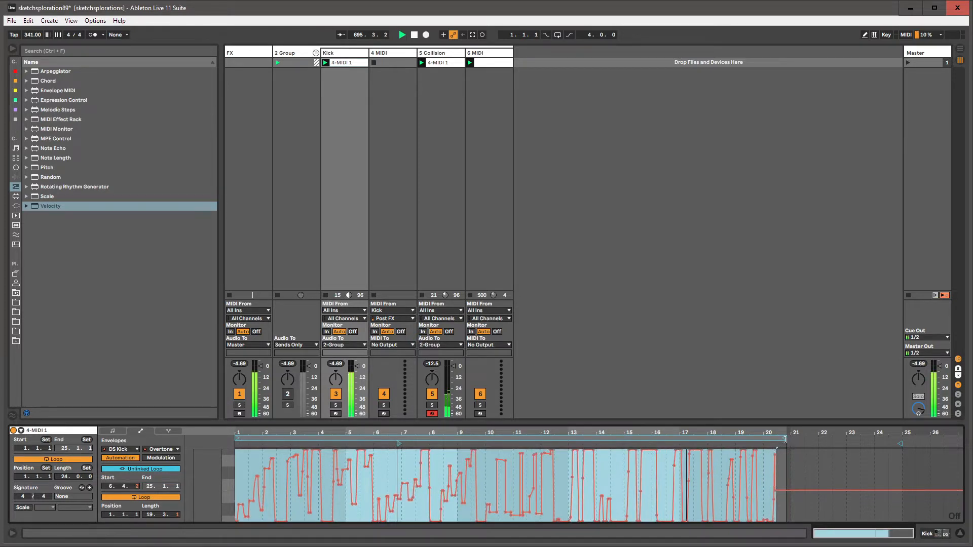
left_click_drag(786, 438, 774, 438)
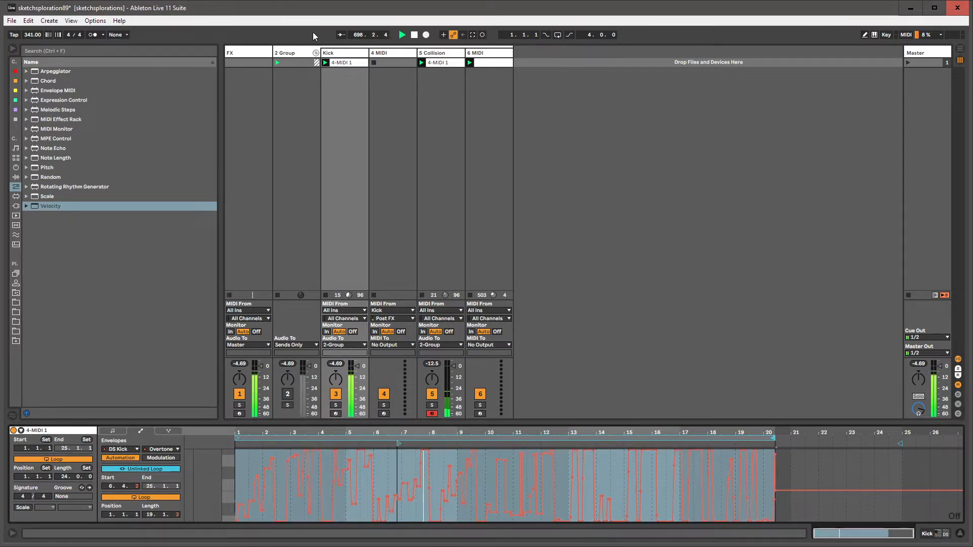
Step: Paste the copied automation into DS Kick's Env envelope, unlink its loop at about 19.2 bars, and offset its start to about 1.2
left_click(337, 53)
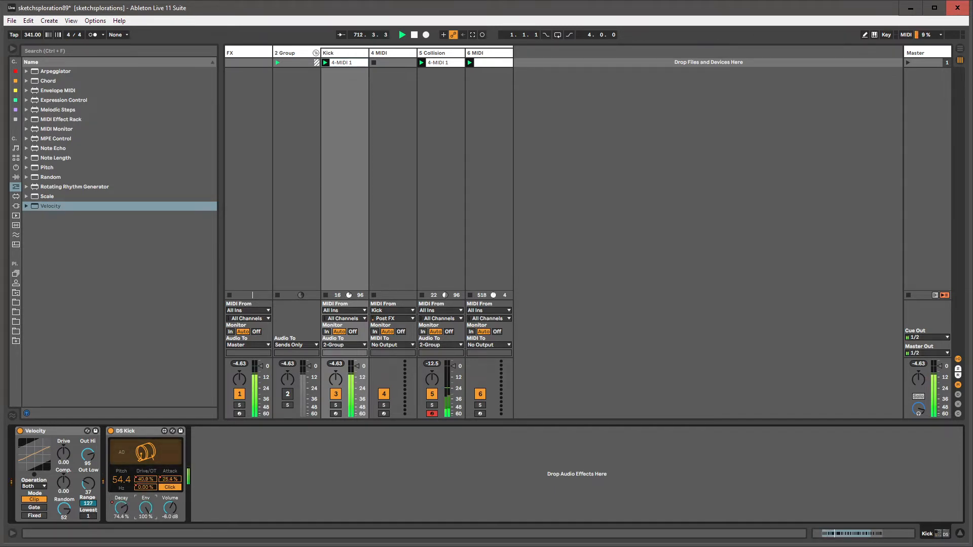
key("shift+Tab")
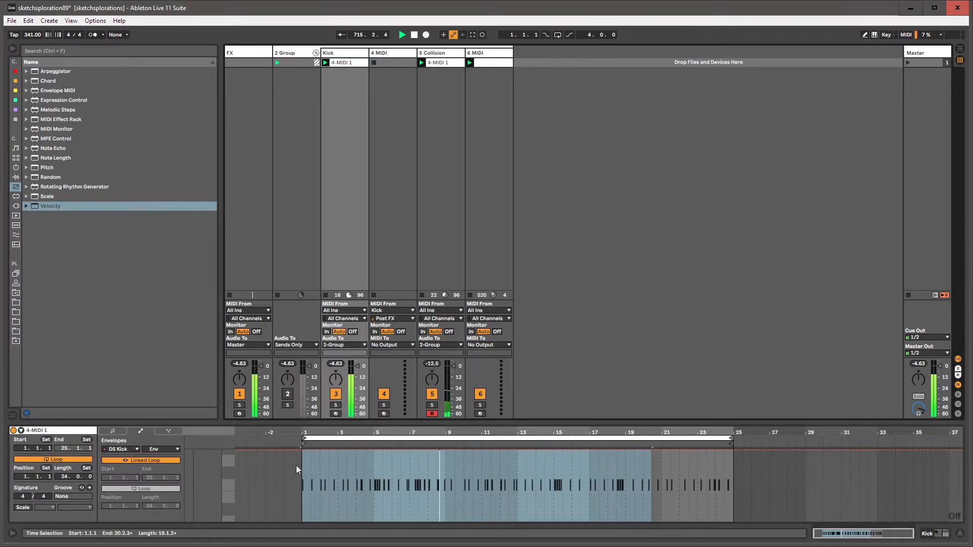
left_click(168, 459)
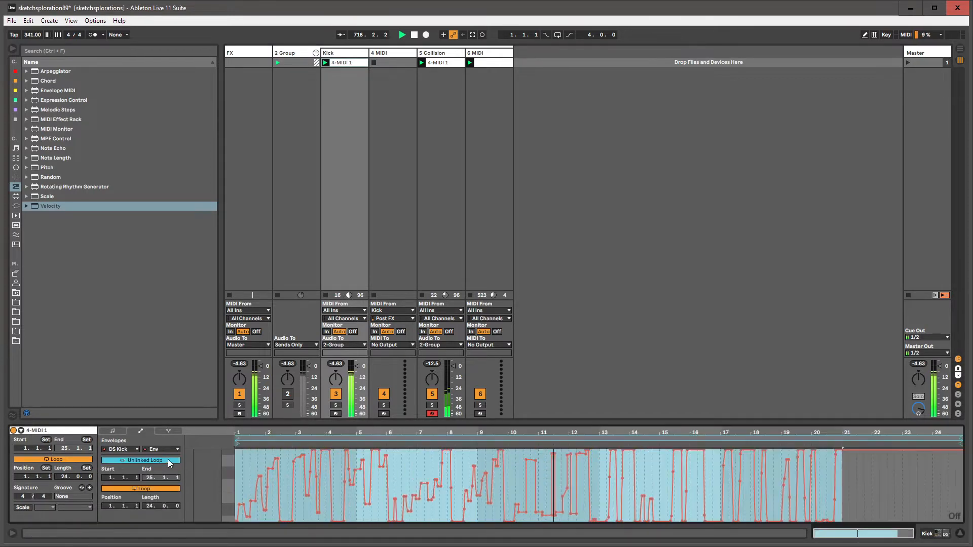
mouse_move(957, 439)
left_mouse_down()
mouse_move(829, 440)
mouse_move(834, 521)
left_mouse_up()
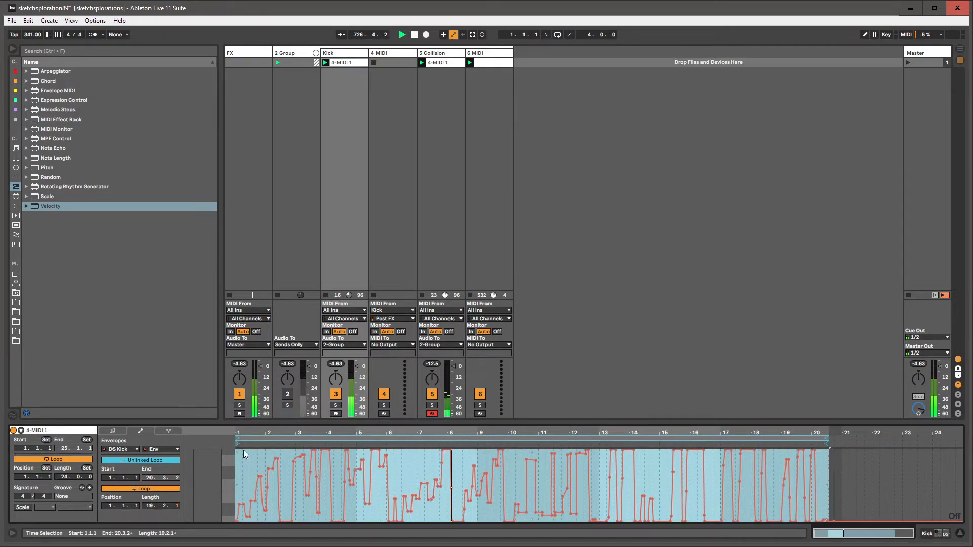
left_click_drag(237, 444, 245, 444)
Step: Scale DS Kick's Env automation down to about two thirds of its height and re-enable the overridden automation
left_click(361, 53)
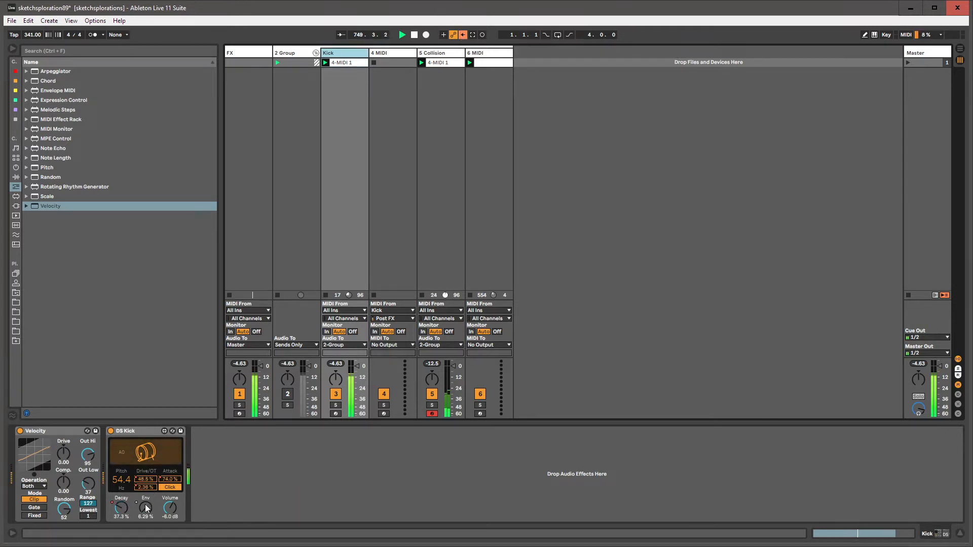
key("shift+Tab")
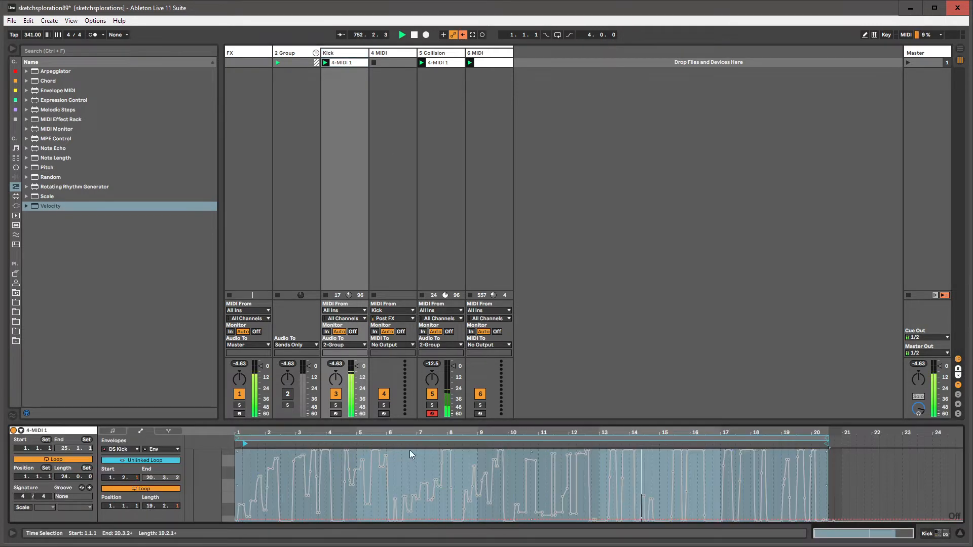
left_click_drag(531, 452, 532, 475)
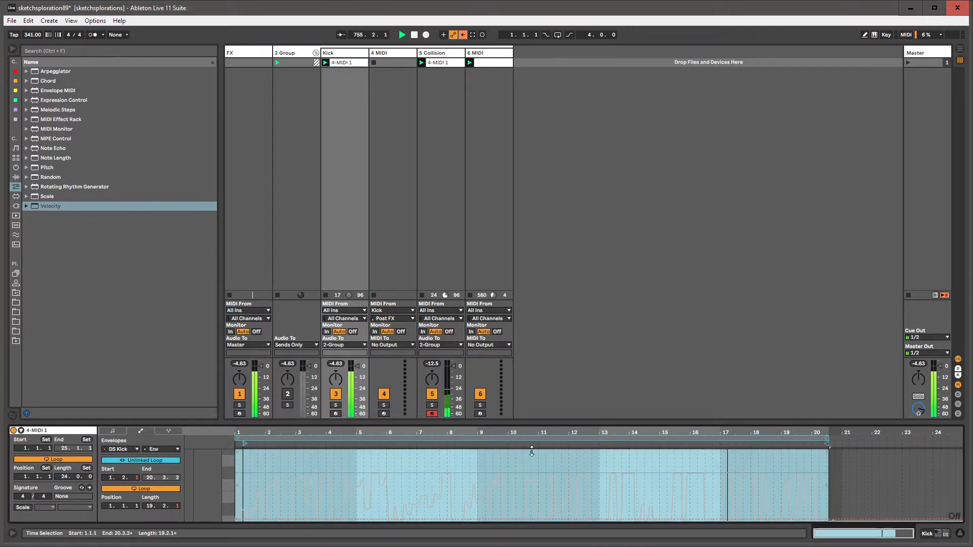
left_click(463, 35)
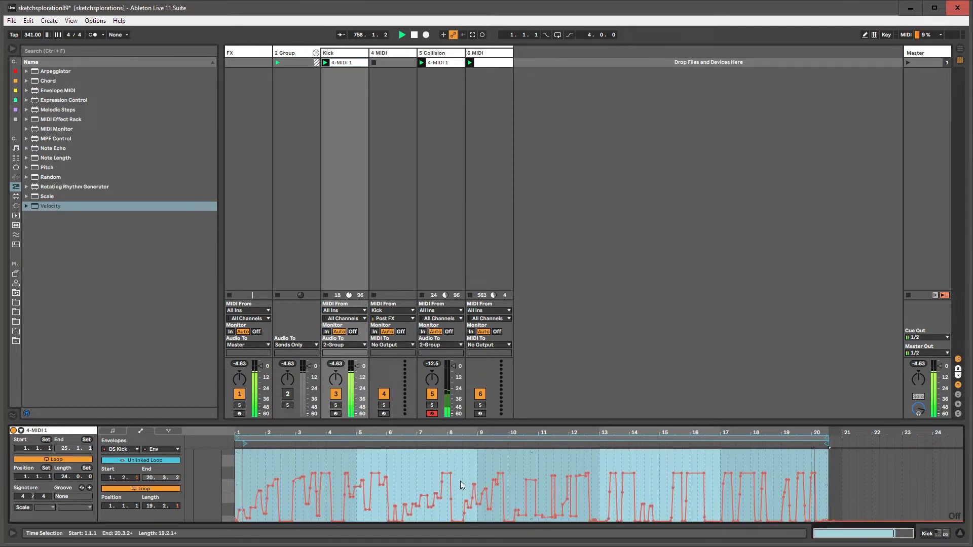
Step: Open DS Kick's Pitch envelope and draw upward spikes near bars 19 and 24 and a downward spike near bar 21
key("shift+Tab")
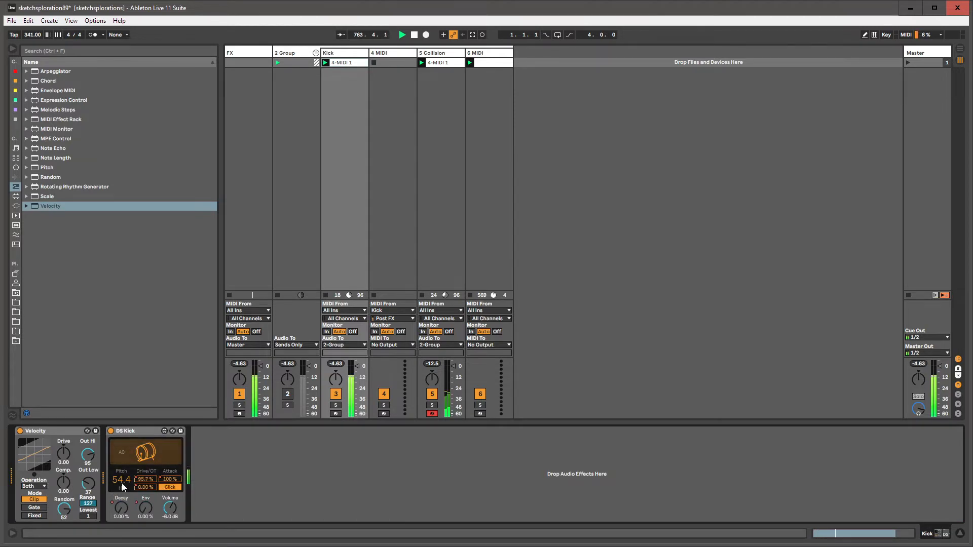
key("shift+Tab")
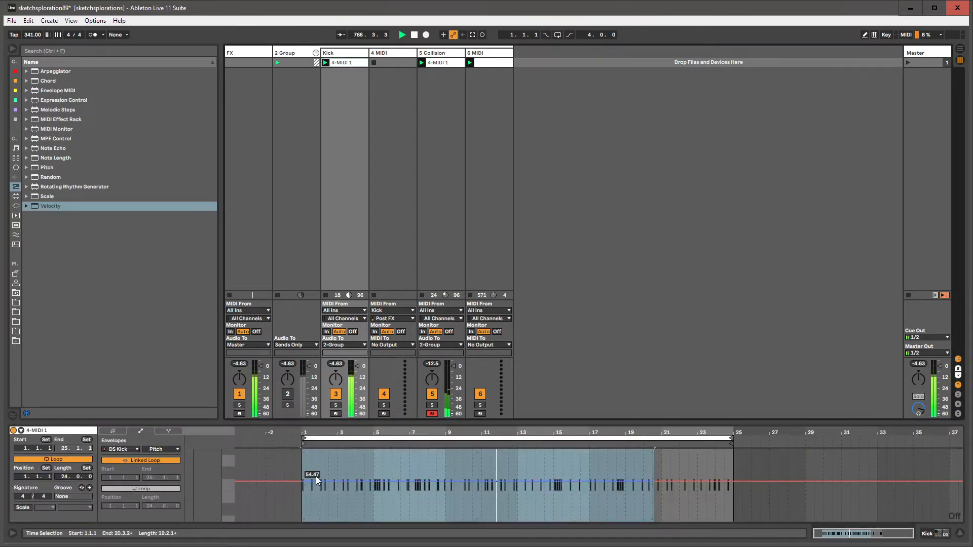
left_click(302, 480)
left_click(413, 481)
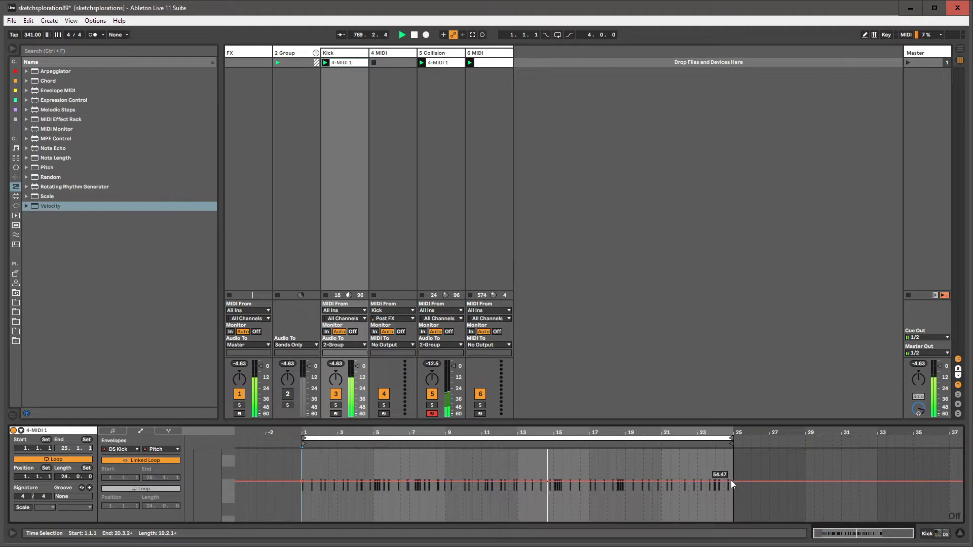
key("b")
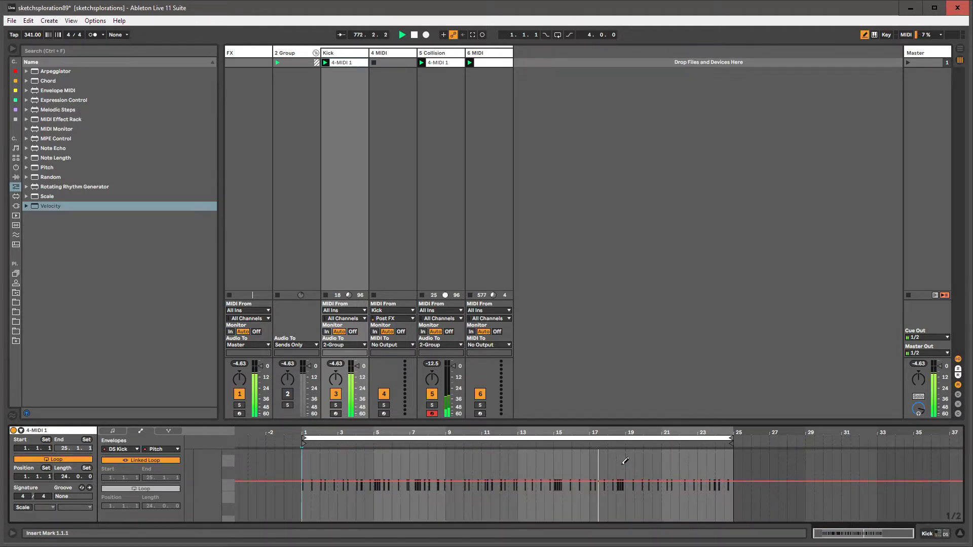
left_click(621, 453)
left_click(670, 510)
key("b")
left_click(670, 511)
key("b")
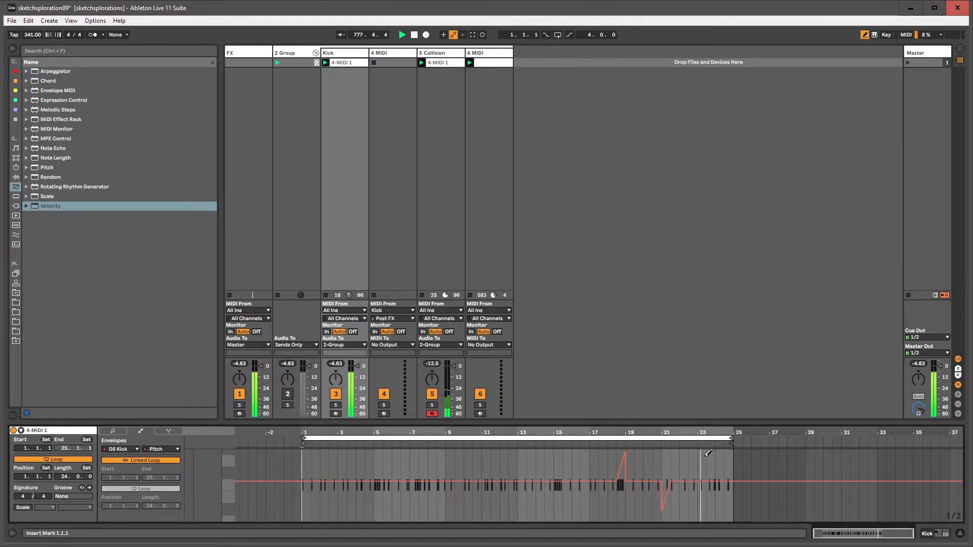
left_click(710, 453)
key("b")
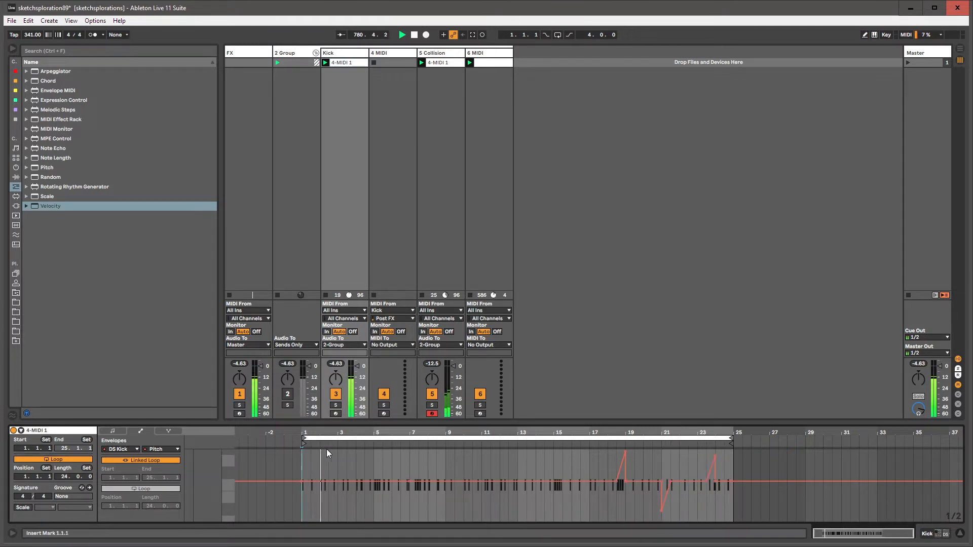
Step: Draw upward Pitch spikes in bars 3 and 8 and downward spikes in bar 6 and near bar 10
left_click(326, 454)
key("b")
left_click(346, 453)
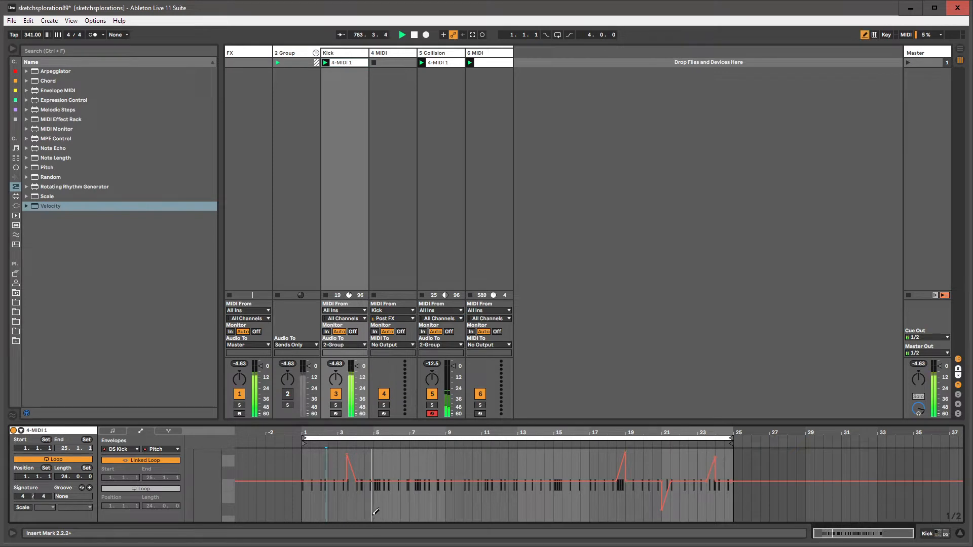
left_click(403, 513)
left_click(441, 450)
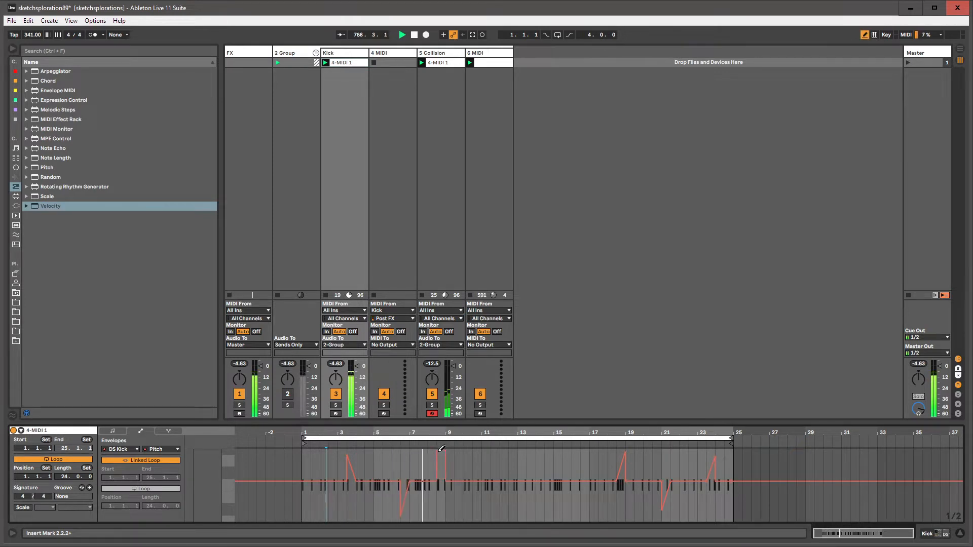
left_click(467, 513)
key("b")
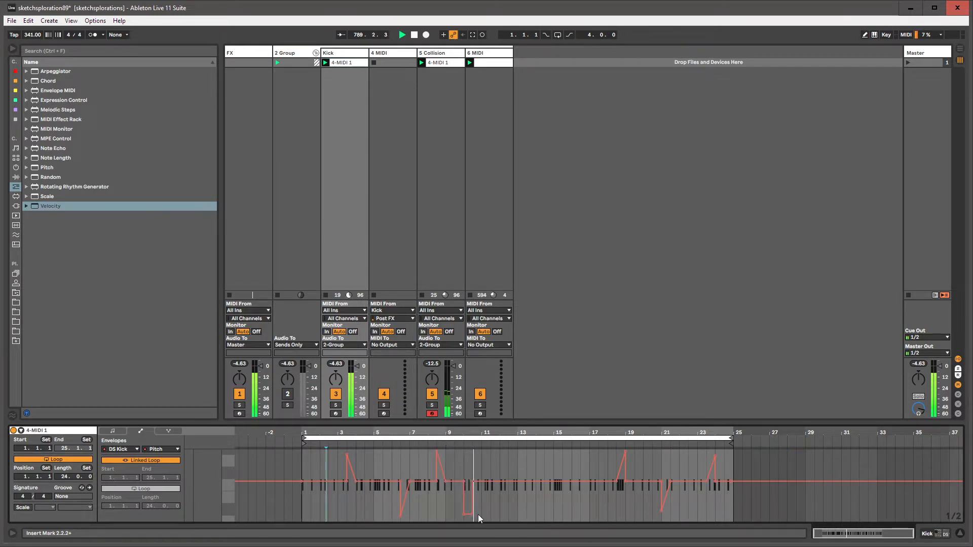
left_click(473, 513)
key("b")
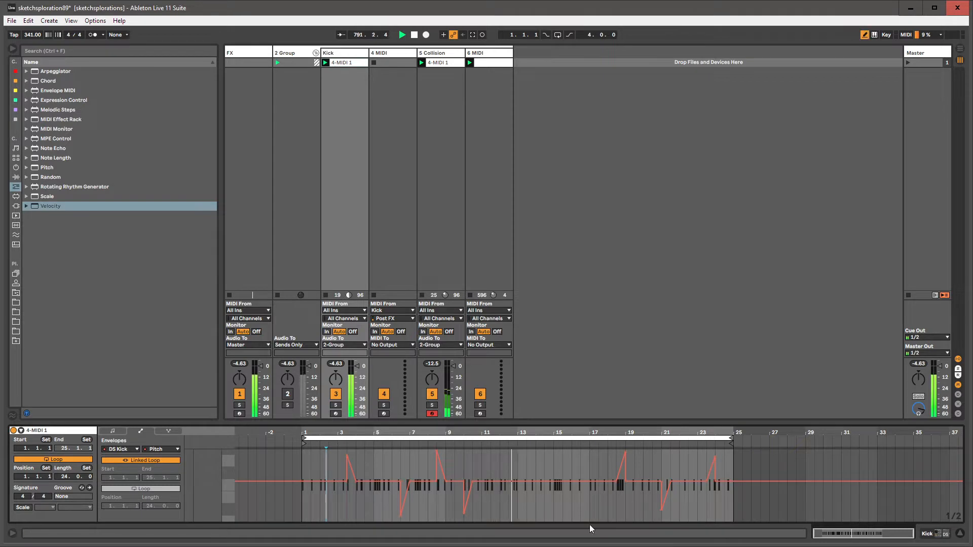
Step: Add a downward Pitch spike near bar 15 and an upward one near bar 17
left_click(556, 509)
key("b")
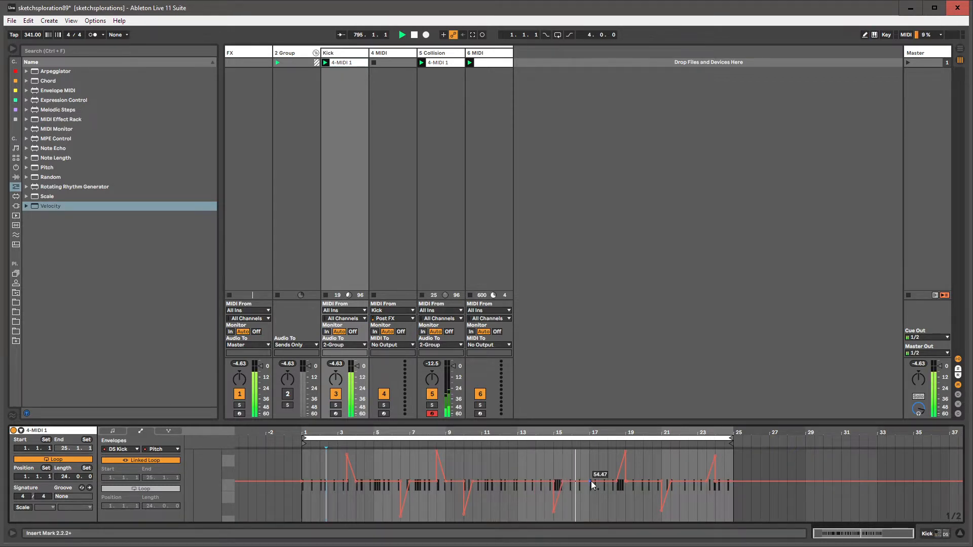
key("b")
left_click(597, 455)
key("b")
left_click(599, 455)
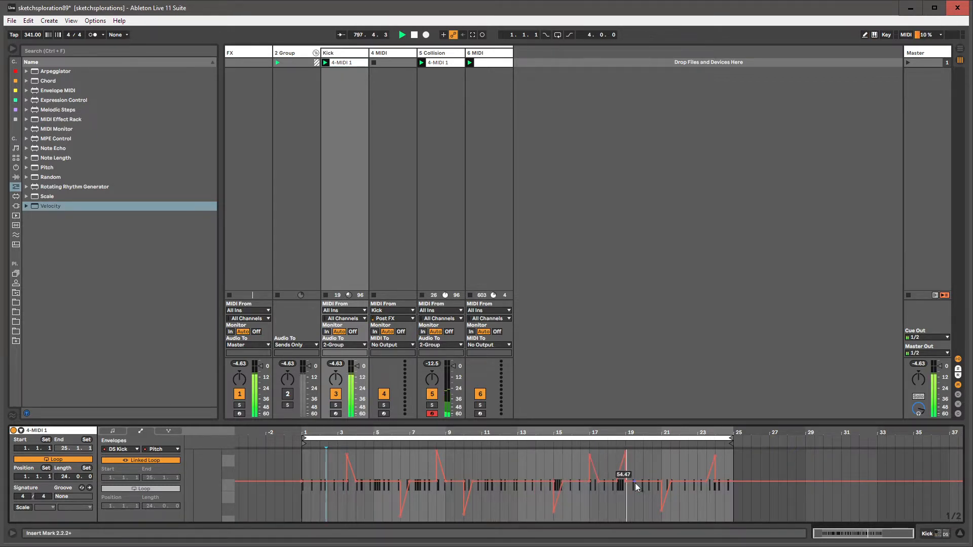
Step: Add a downward Pitch spike near bar 20 and an upward one near bar 22
key("b")
left_click(649, 509)
key("b")
left_click(652, 510)
key("b")
left_click(685, 454)
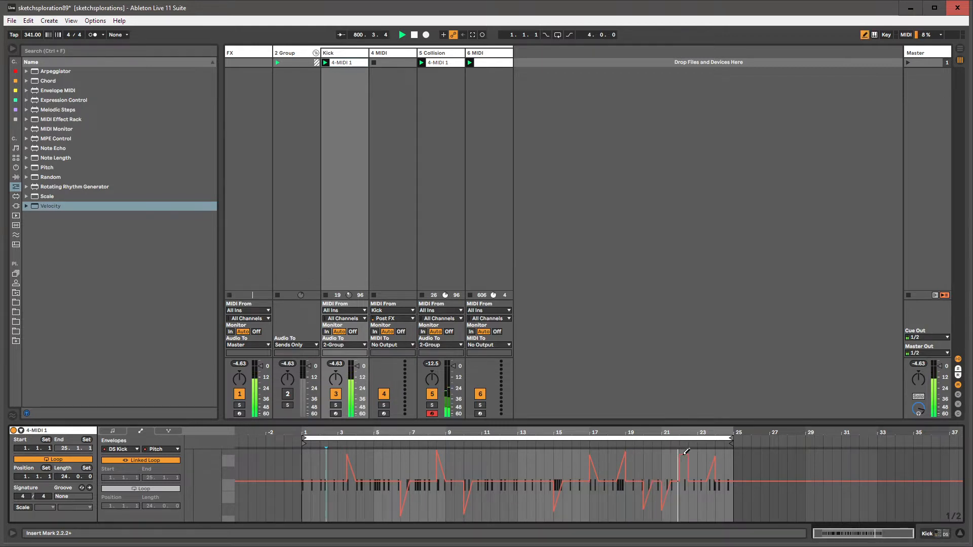
key("b")
left_click(688, 455)
key("b")
Step: Add paired downward and upward Pitch spikes near bars 4 and 5, with the upward point in bar 4 at 200
left_click(381, 507)
key("b")
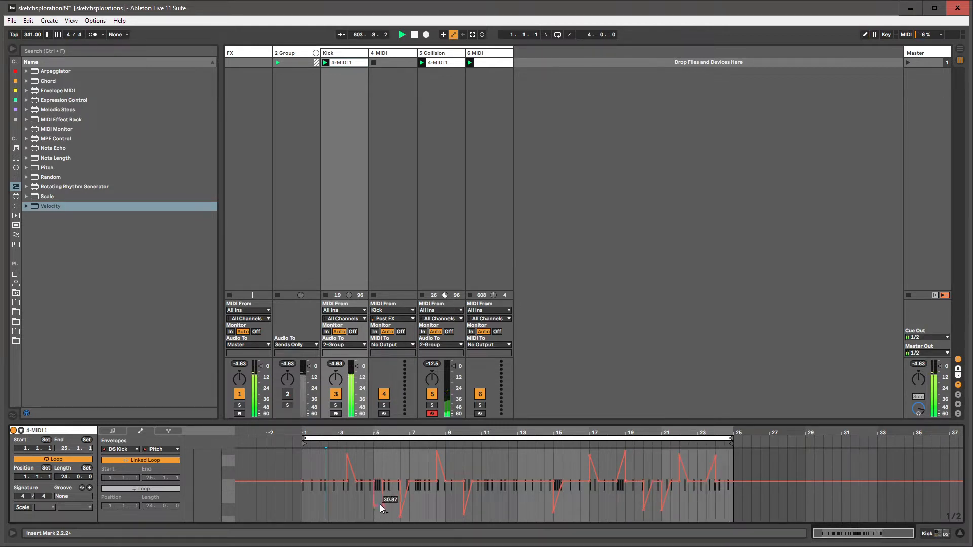
left_click(381, 506)
left_click_drag(380, 484, 380, 452)
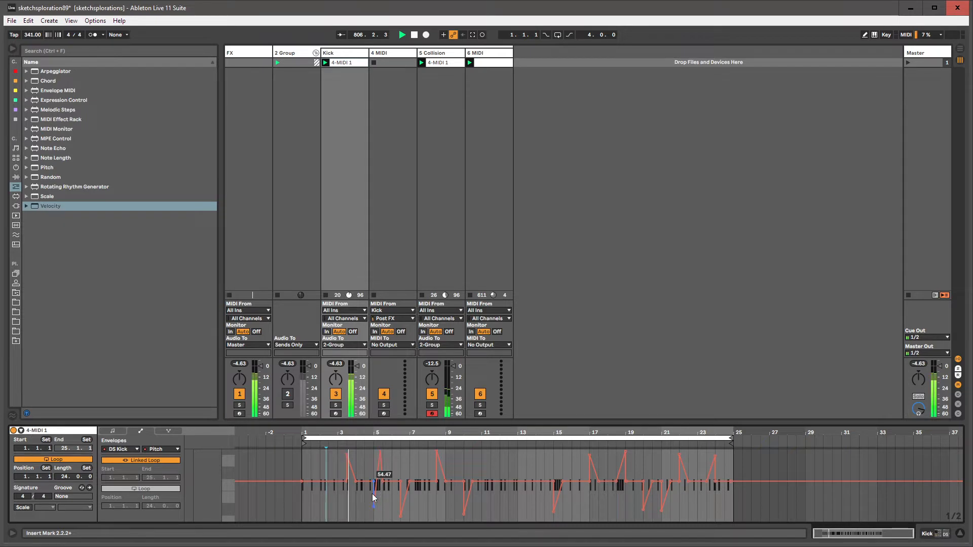
key("b")
left_click(361, 519)
key("b")
left_click(364, 519)
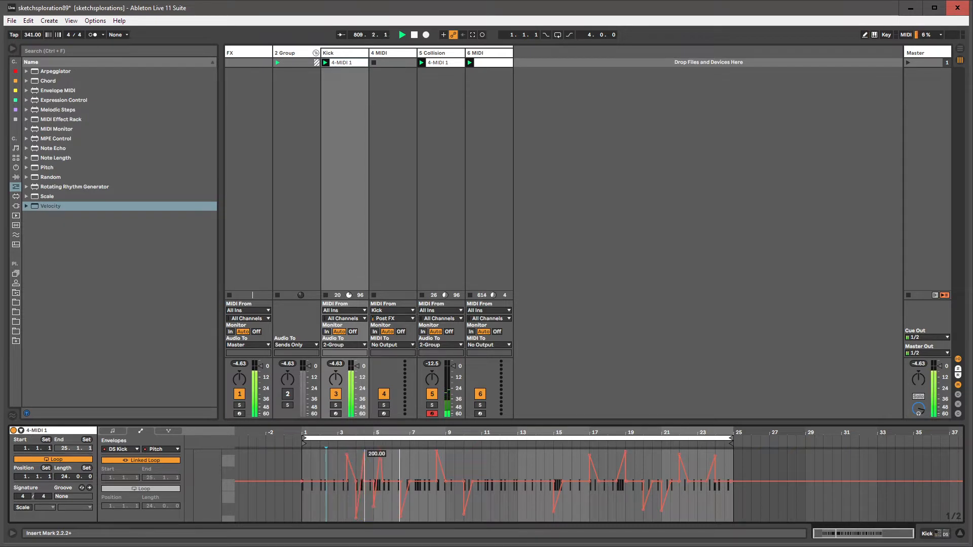
Step: Add alternating downward and upward Pitch spikes between bars 12 and 14, raising the point near bar 13 to 200
key("b")
left_click(513, 507)
key("b")
left_click_drag(518, 509, 518, 451)
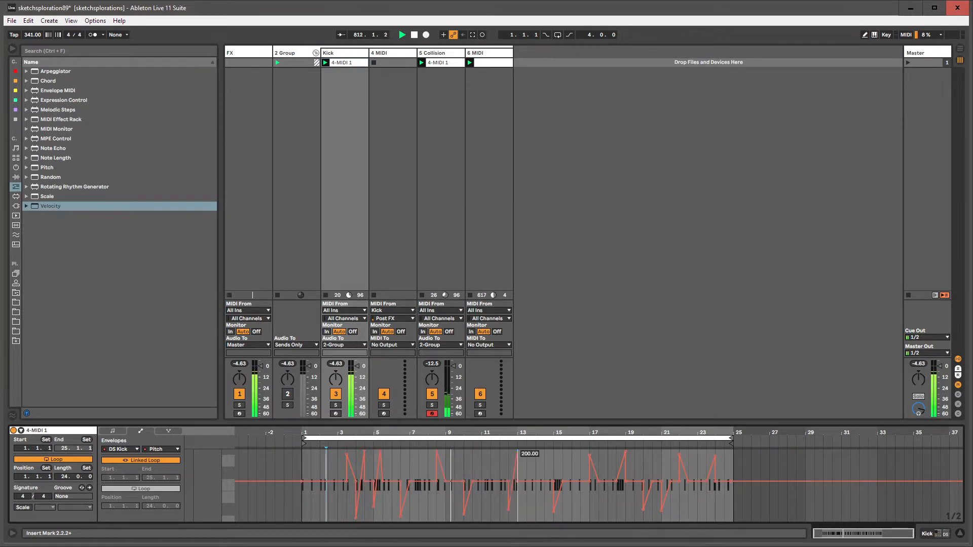
key("b")
left_click(534, 506)
key("b")
left_click_drag(531, 506, 530, 451)
key("b")
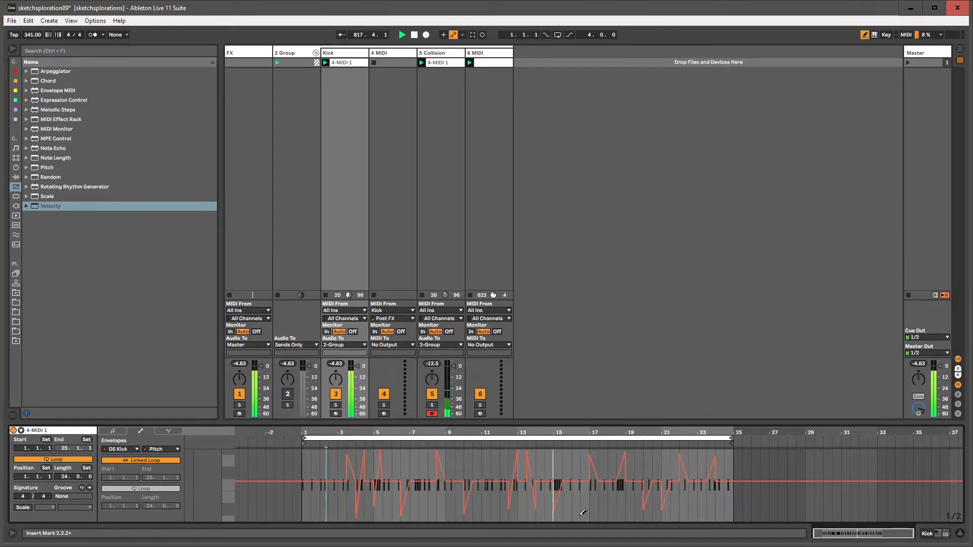
Step: Add a downward Pitch spike and an adjoining upward spike between bars 15 and 16 of the kick envelope
left_click(576, 516)
key("b")
mouse_move(564, 512)
left_mouse_down()
mouse_move(564, 454)
mouse_move(573, 451)
left_mouse_up()
key("b")
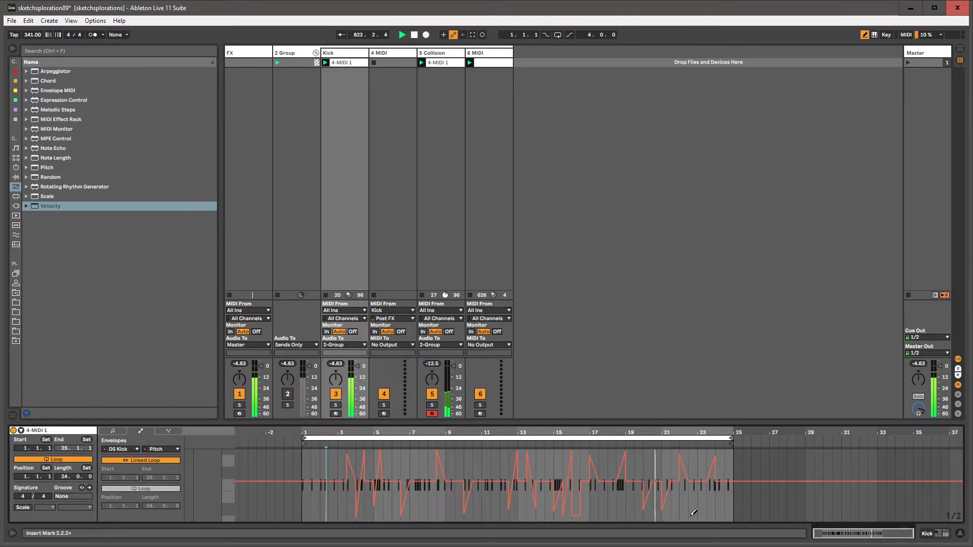
Step: Add a downward Pitch spike near bar 22 followed by an upward one near bar 23
left_click(694, 515)
key("b")
left_click_drag(694, 514, 697, 451)
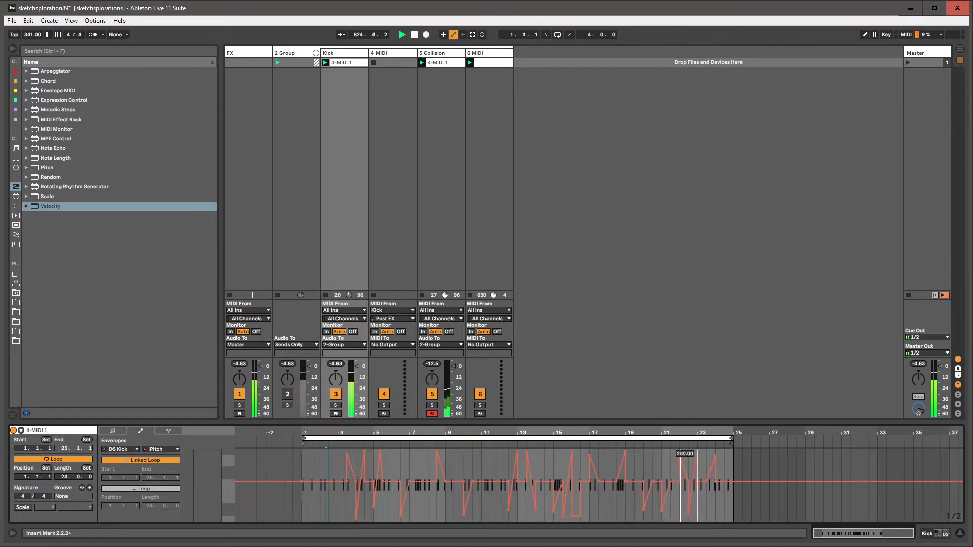
key("b")
Step: Add alternating low and high Pitch points across bars 1 and 2, including an upward plateau in bar 2
left_click(313, 501)
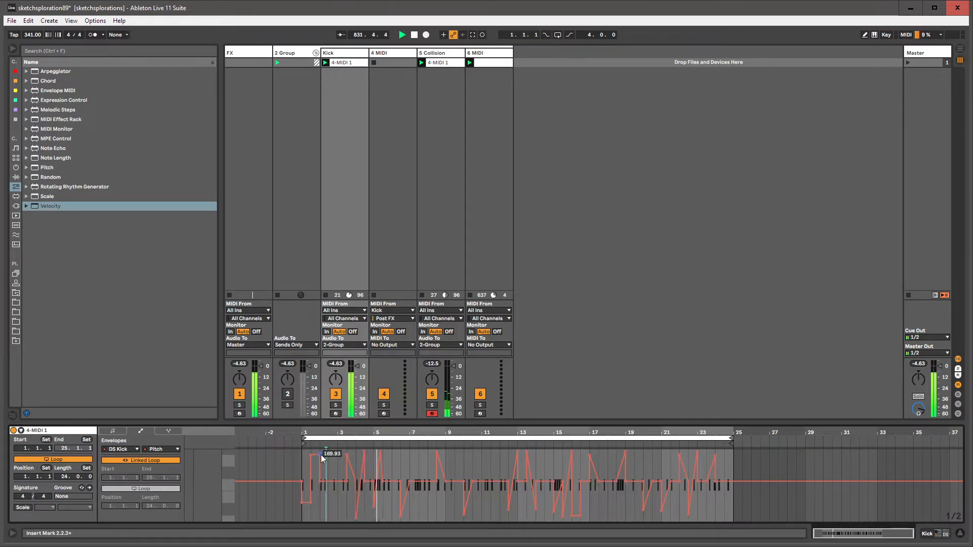
left_click_drag(327, 509, 327, 518)
key("b")
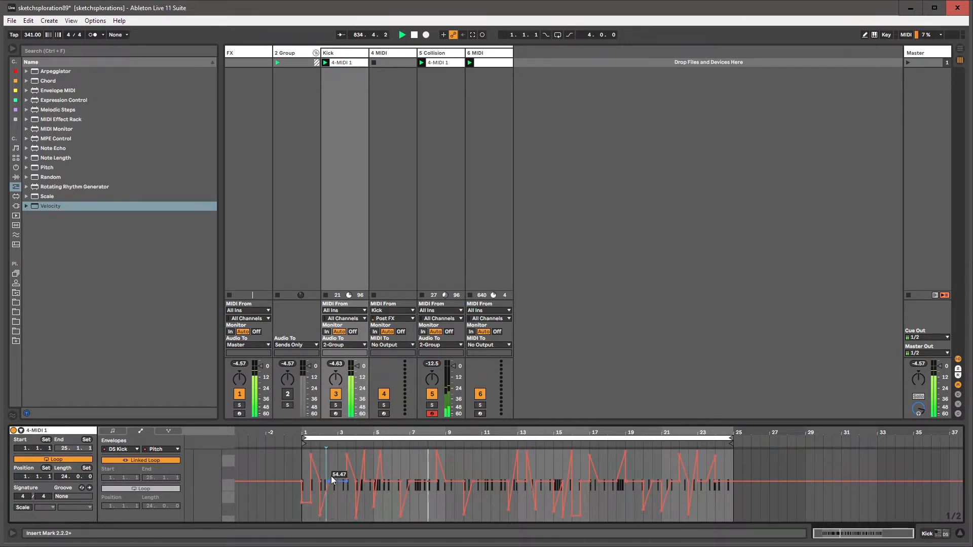
key("b")
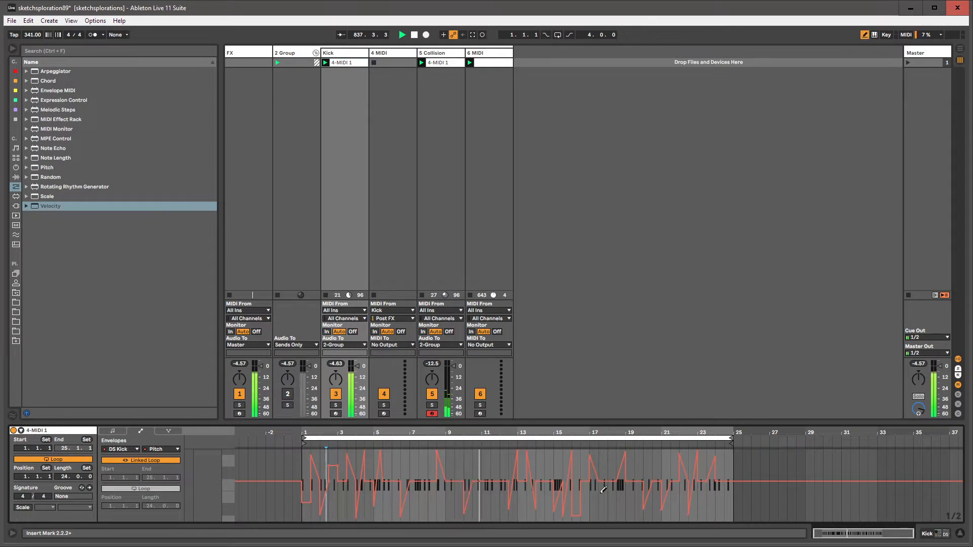
Step: Add paired downward and upward Pitch spikes near bar 17 and at the end of the clip in bar 24
left_click(604, 507)
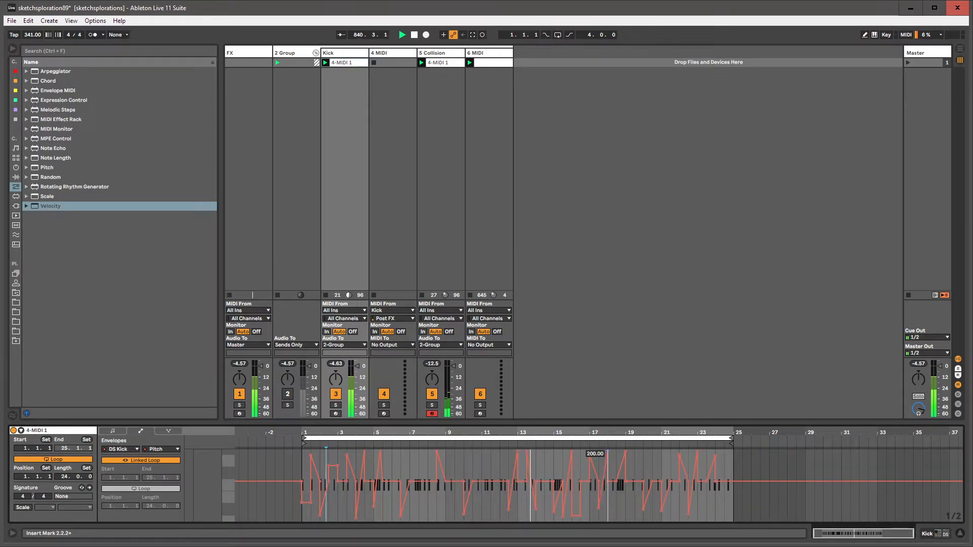
left_click(723, 511)
left_click(725, 451)
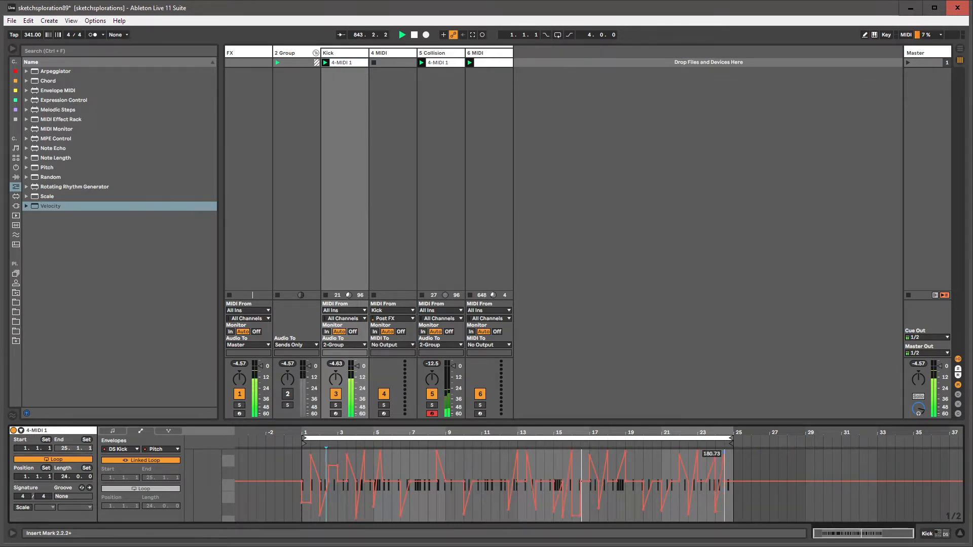
key("b")
Step: Unlink the kick's Pitch envelope from the clip loop and shorten the envelope loop to end at 24.4.1
left_click(141, 460)
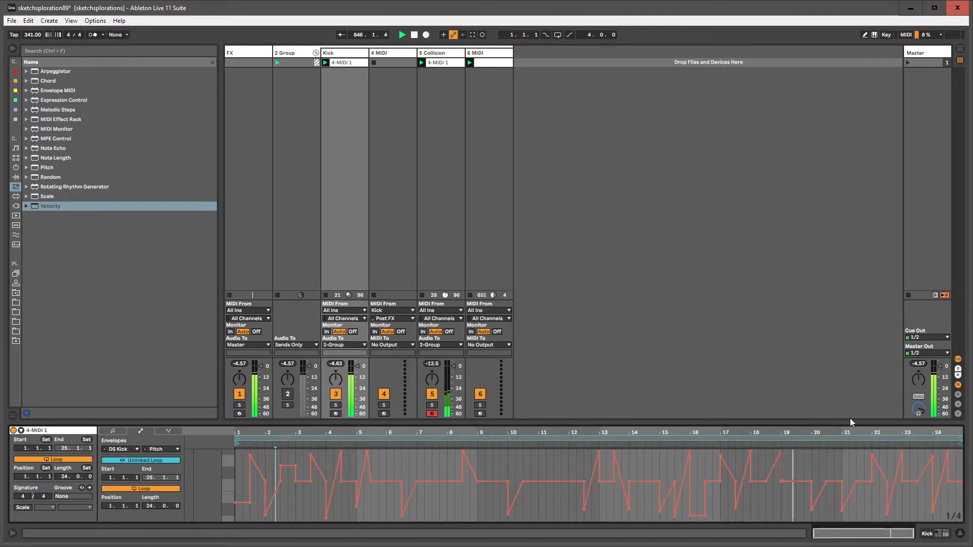
left_click_drag(957, 437, 950, 437)
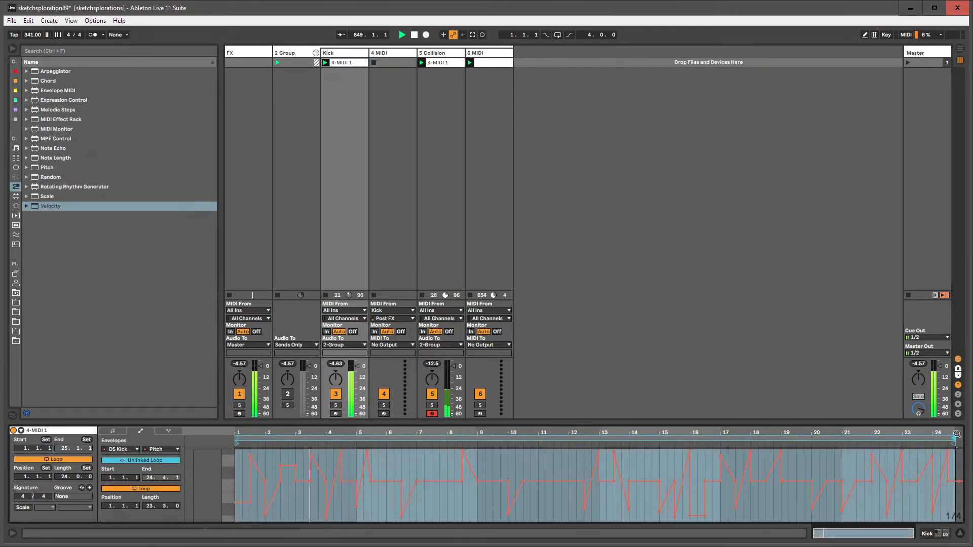
Step: Add a flat downward dip to the Pitch envelope around bar 11 at about 30
key("b")
left_click(545, 509)
key("b")
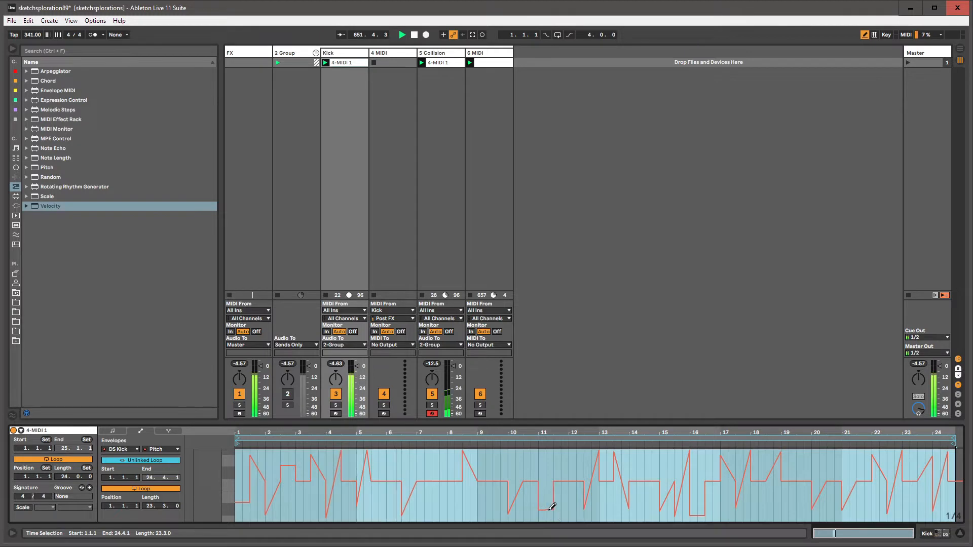
mouse_move(546, 510)
left_mouse_down()
mouse_move(546, 463)
mouse_move(545, 527)
mouse_move(546, 509)
left_mouse_up()
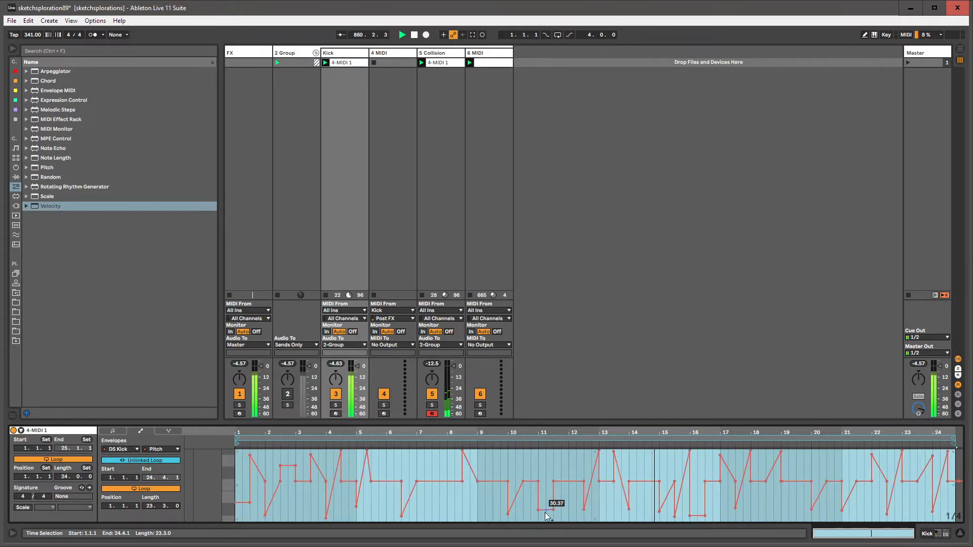
left_click(547, 469)
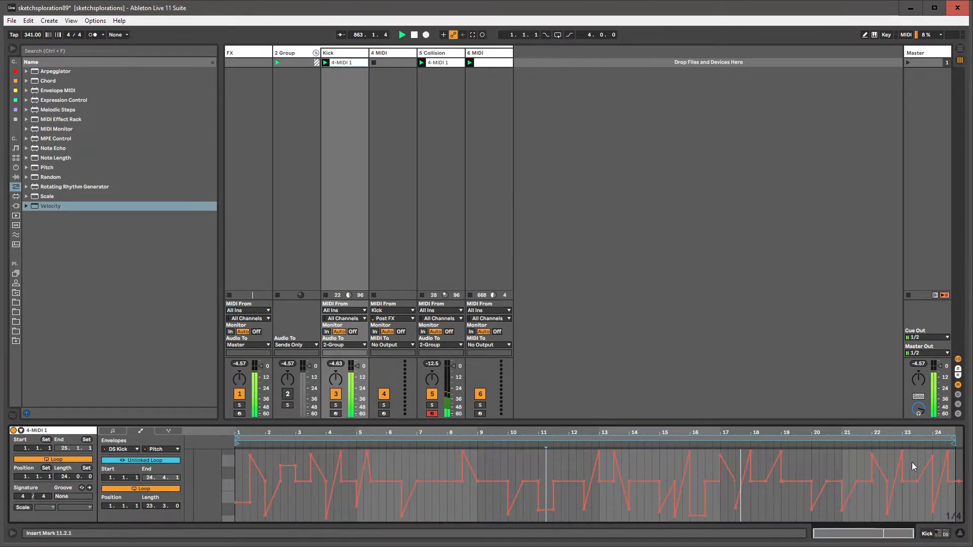
Step: Set the Kick track's Velocity device to Random 49 and Out Hi 113
double_click(337, 53)
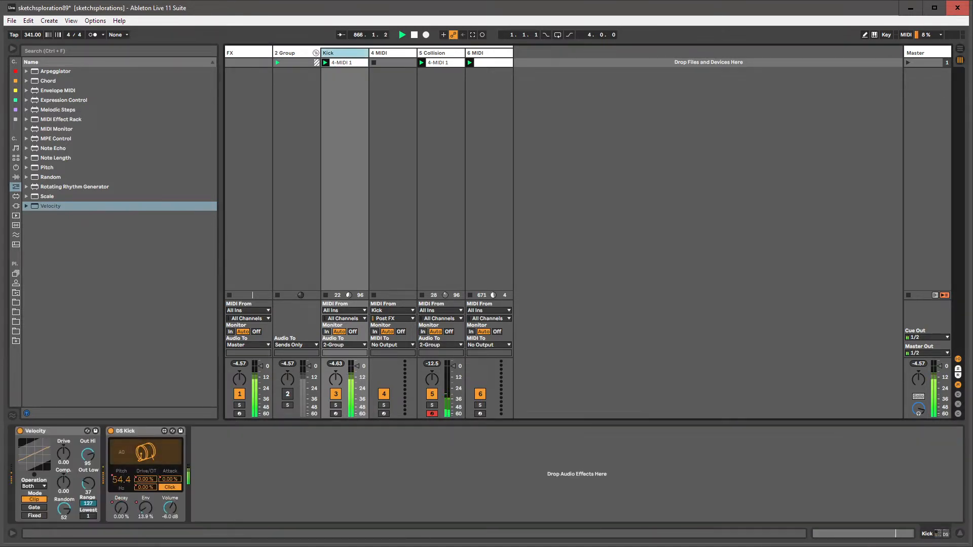
left_click(58, 432)
left_click_drag(64, 508, 63, 511)
mouse_move(88, 454)
left_mouse_down()
mouse_move(88, 505)
mouse_move(79, 460)
left_mouse_up()
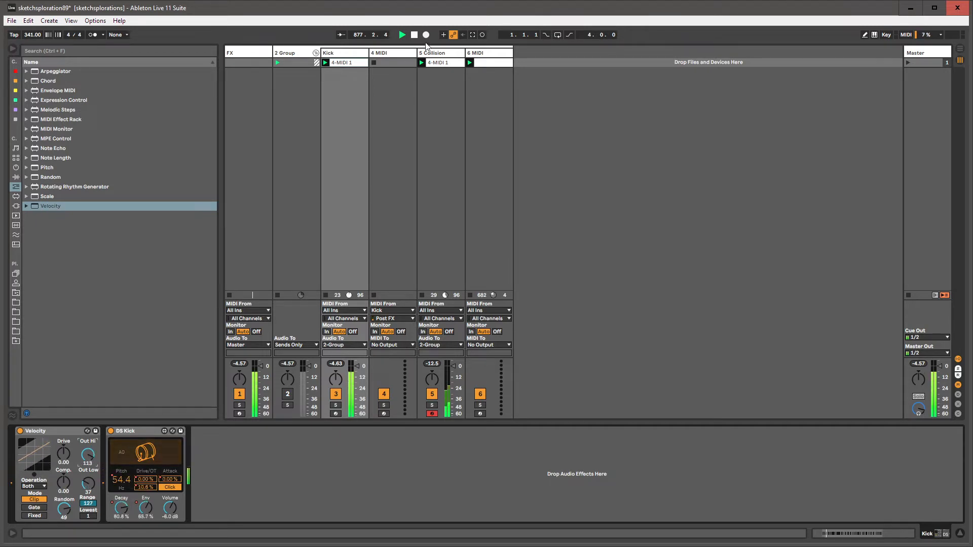
Step: Delete the unused 4 MIDI track between the Kick and Collision tracks
left_click(448, 53)
left_click(406, 54)
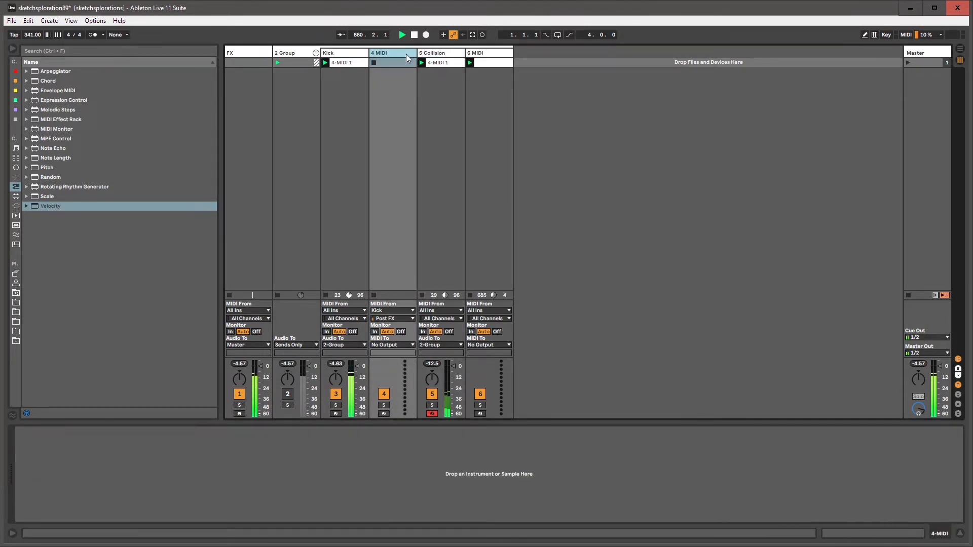
key("Delete")
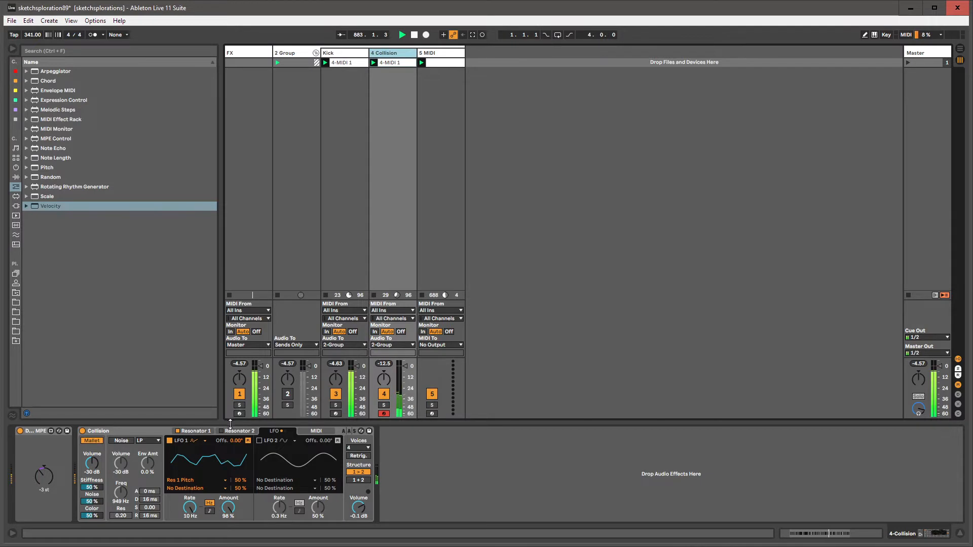
Step: Set Collision's Resonator 1 to Decay 408 ms and Material -13.73, and lower its Tune to -2 st
left_click(196, 432)
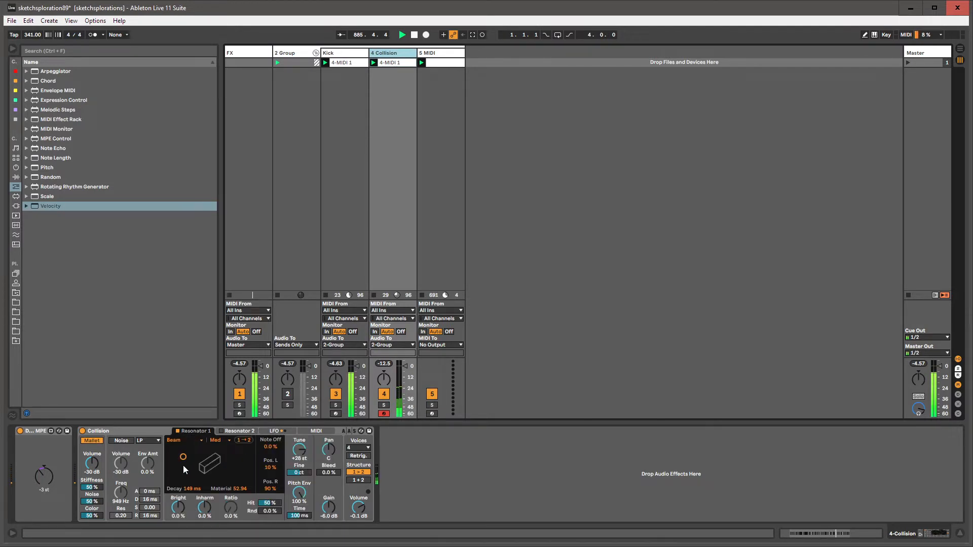
left_click_drag(183, 458, 182, 470)
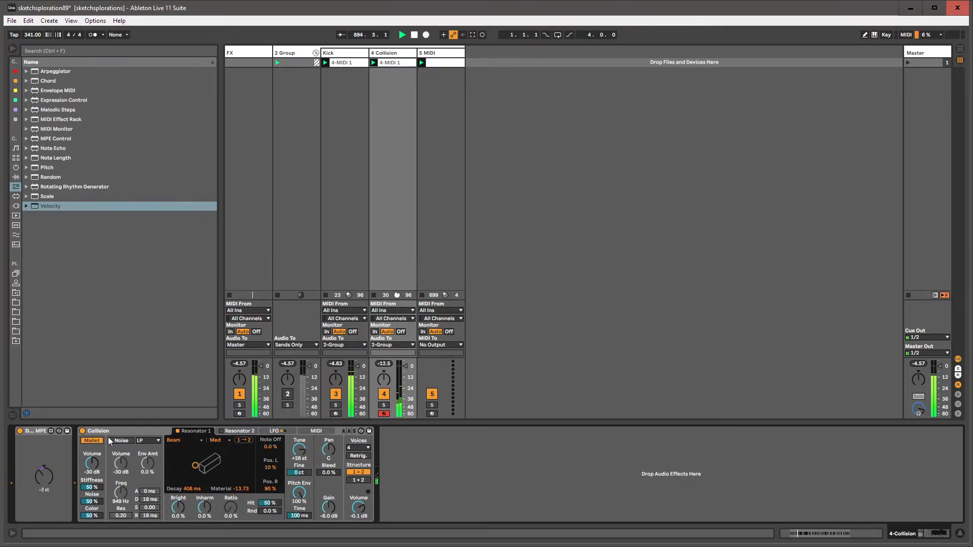
left_click(153, 432)
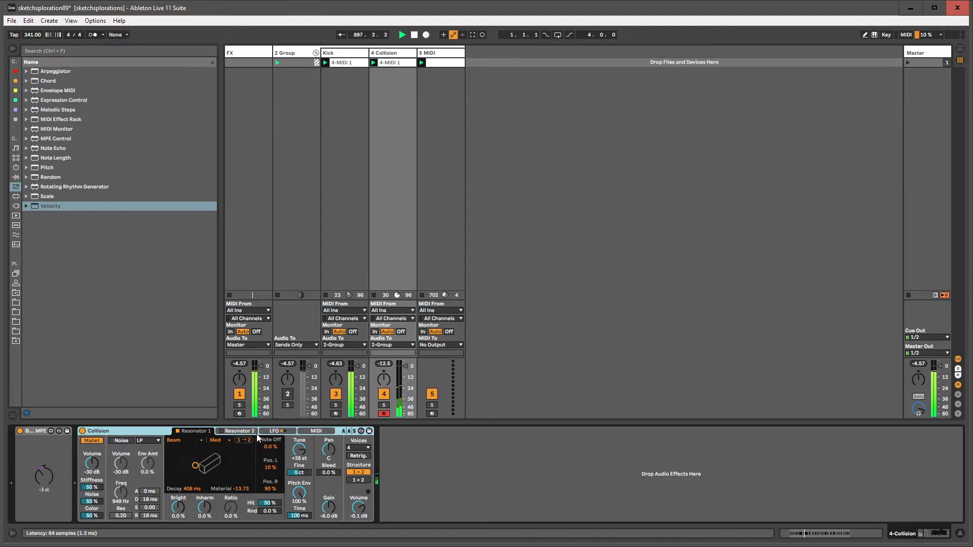
left_click_drag(299, 449, 299, 450)
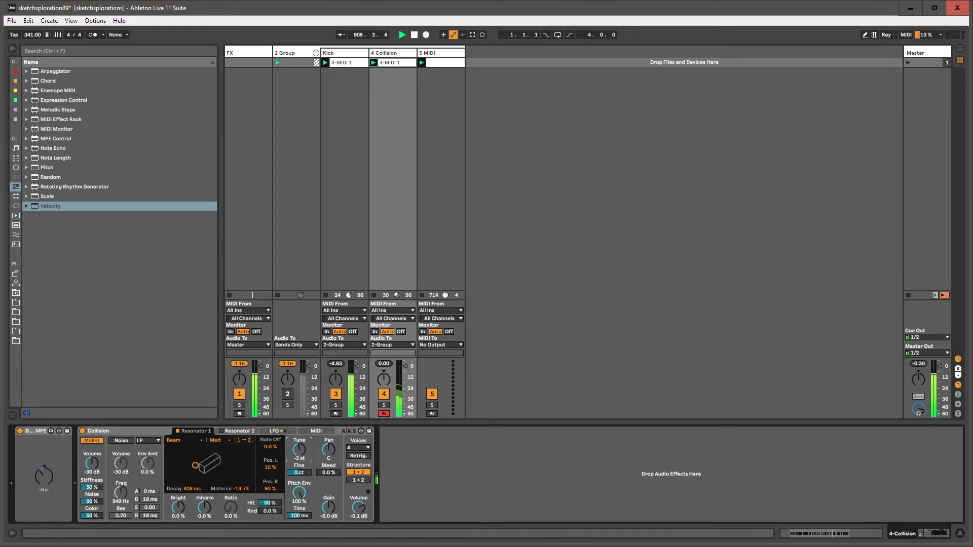
Step: Show the Res 1 Tune automation in the Collision clip and paste the copied envelope at bar 1
right_click(297, 450)
left_click(330, 451)
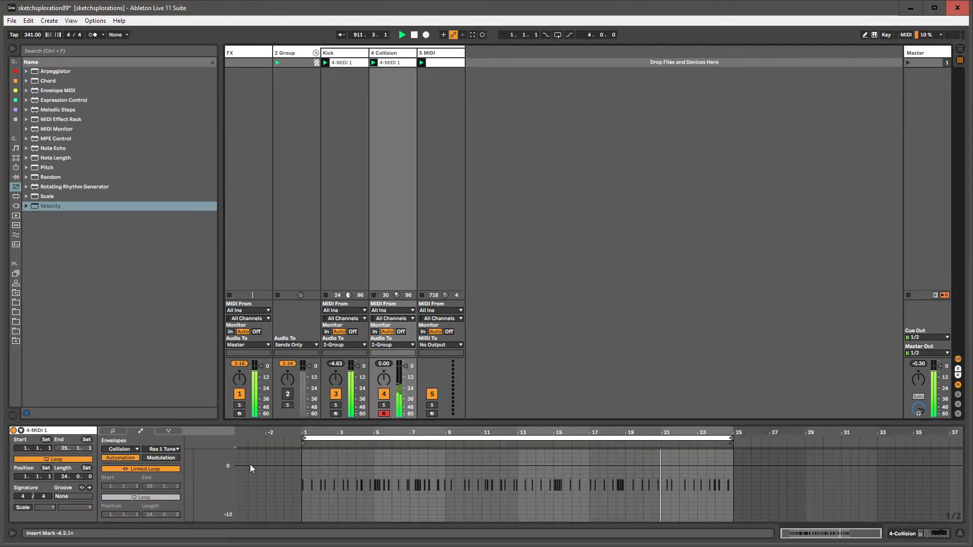
left_click(303, 486)
key("ctrl+v")
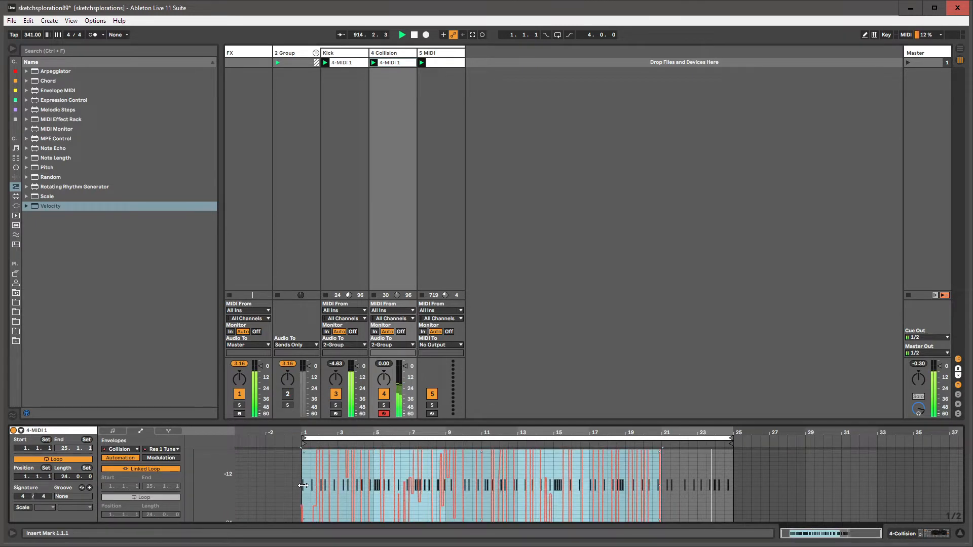
Step: Unlink the Res 1 Tune envelope from the clip loop and shorten the envelope loop to 20 bars
scroll(303, 486, "up", 1)
left_click(165, 470)
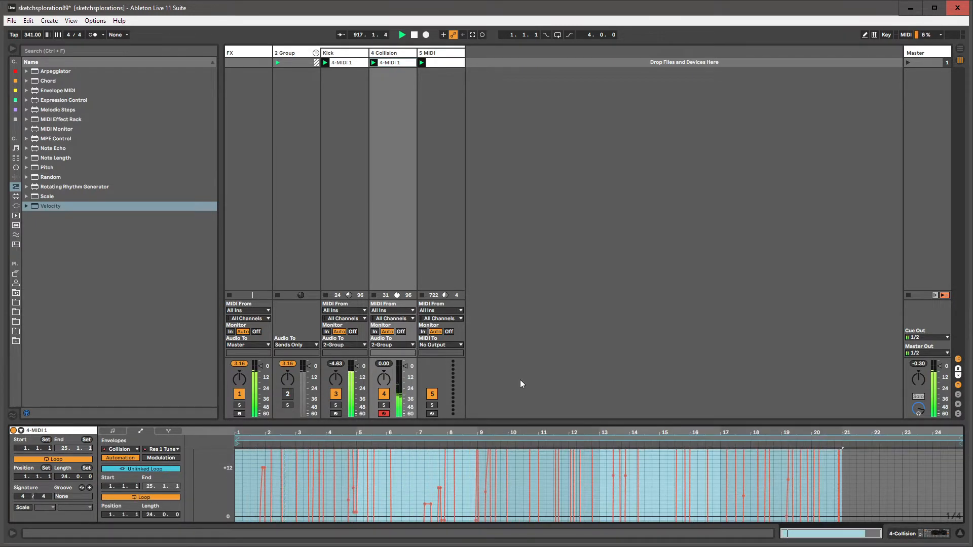
left_click_drag(961, 439, 841, 439)
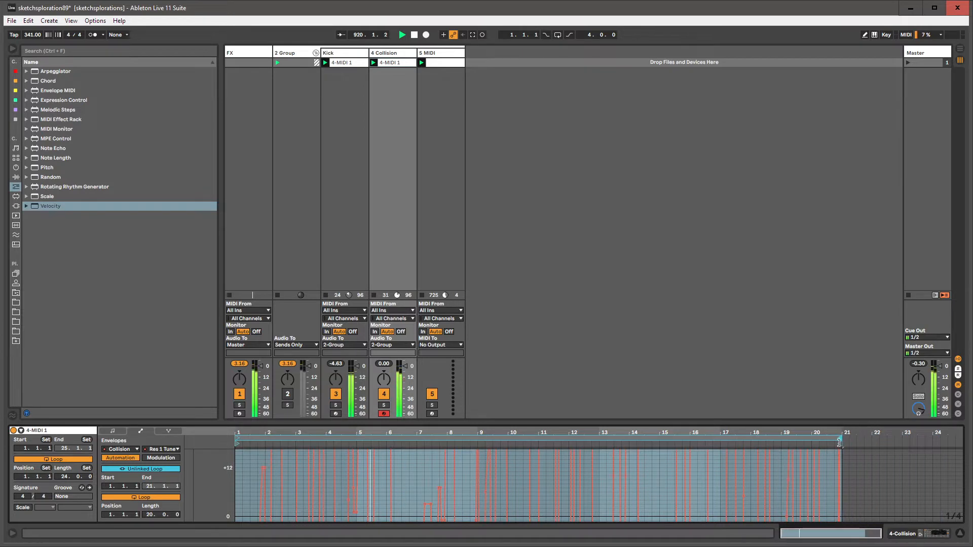
Step: Select the Res 1 Tune envelope from bar 1 to 21 and raise the whole curve's pitch range
left_click_drag(845, 489, 237, 489)
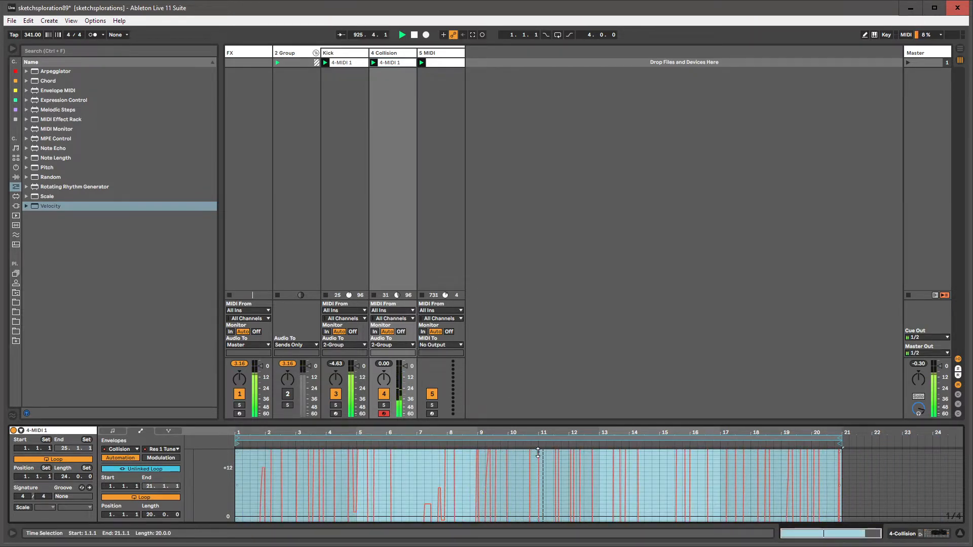
scroll(538, 451, "down", 2)
scroll(537, 452, "down", 2)
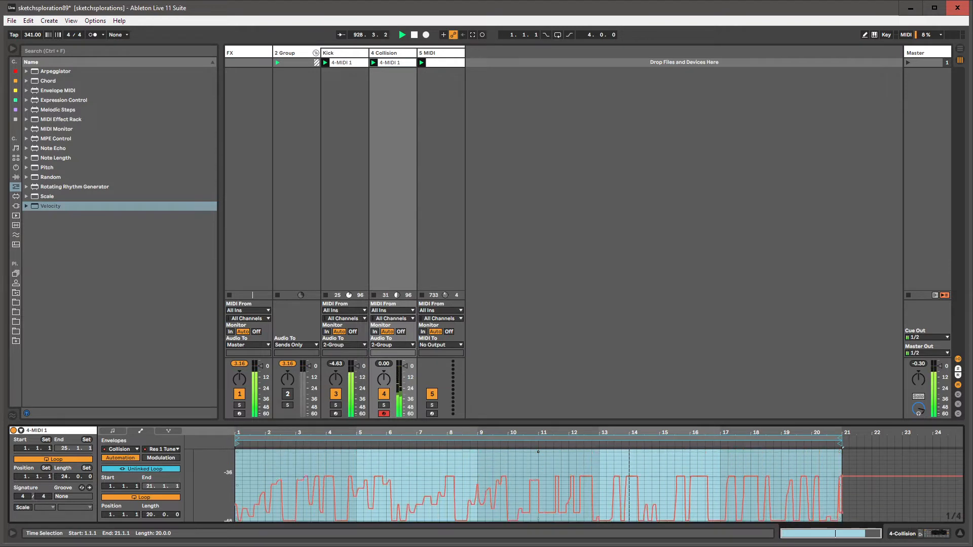
left_click_drag(538, 452, 538, 302)
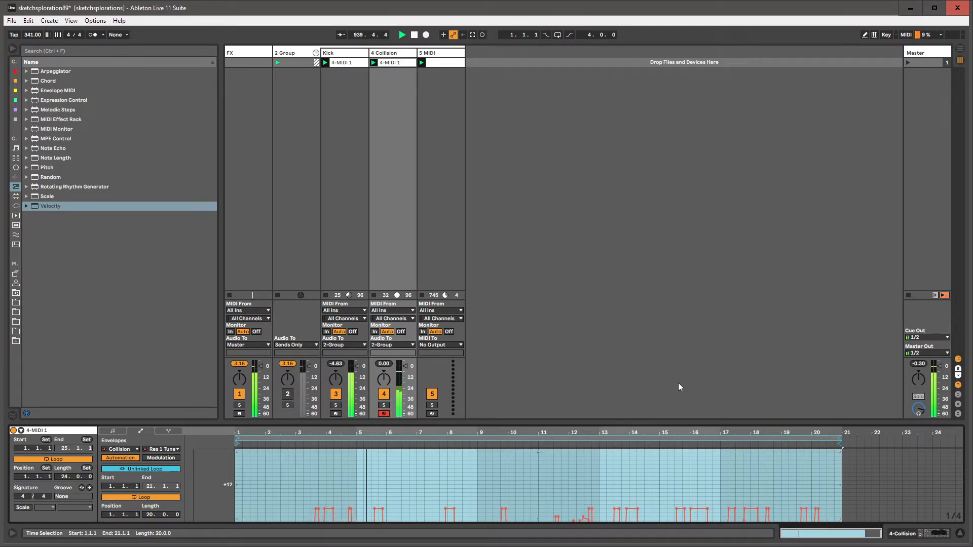
key("shift+Tab")
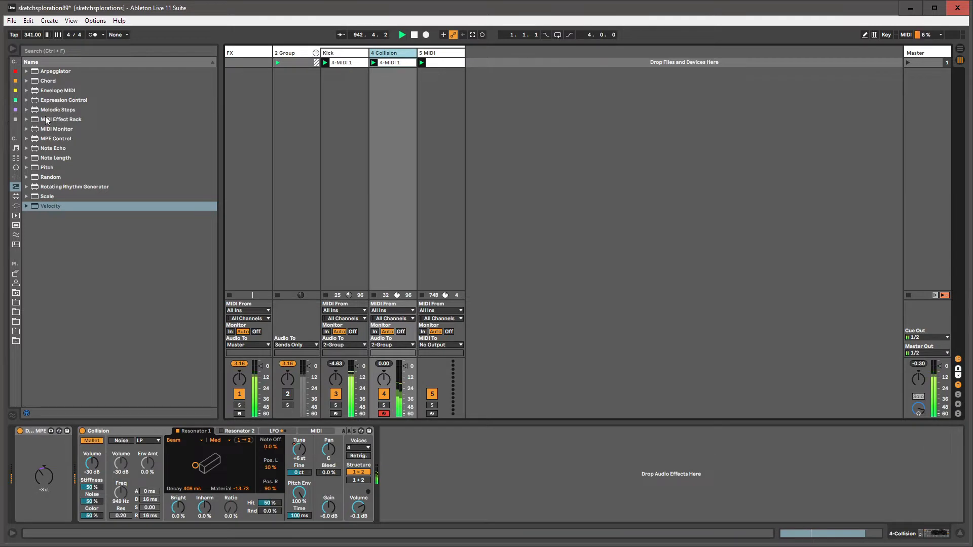
Step: Browse the project folder and open the RACKS folder inside "~for future sketches"
left_click(16, 168)
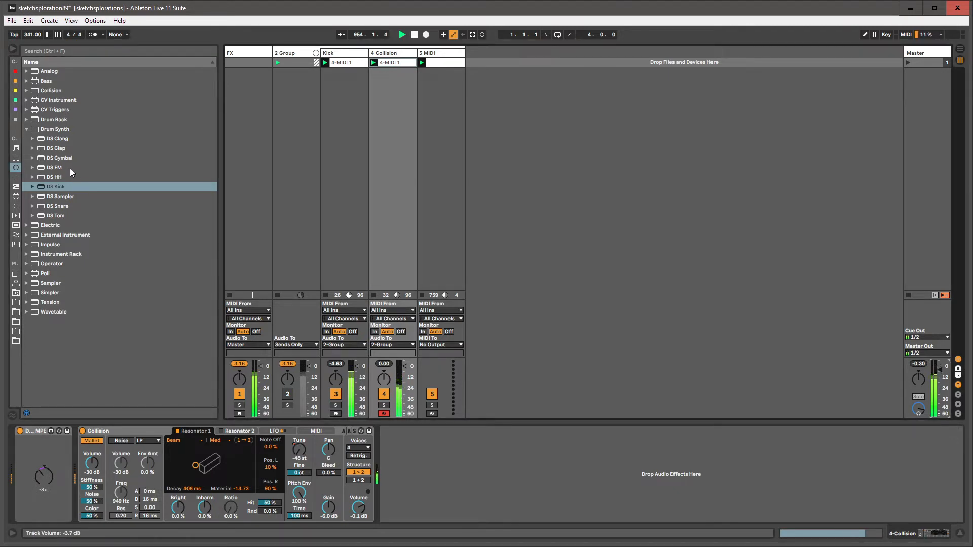
left_click(26, 129)
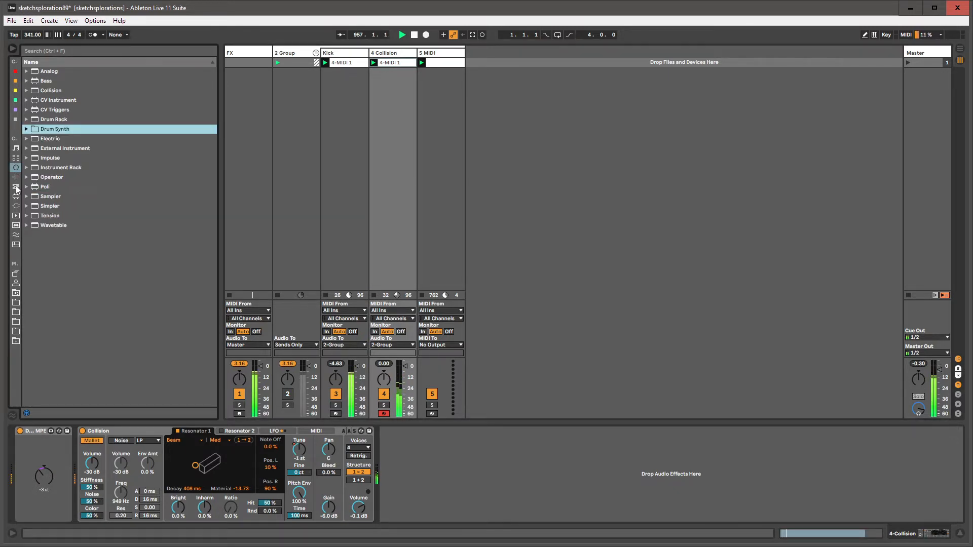
left_click(15, 294)
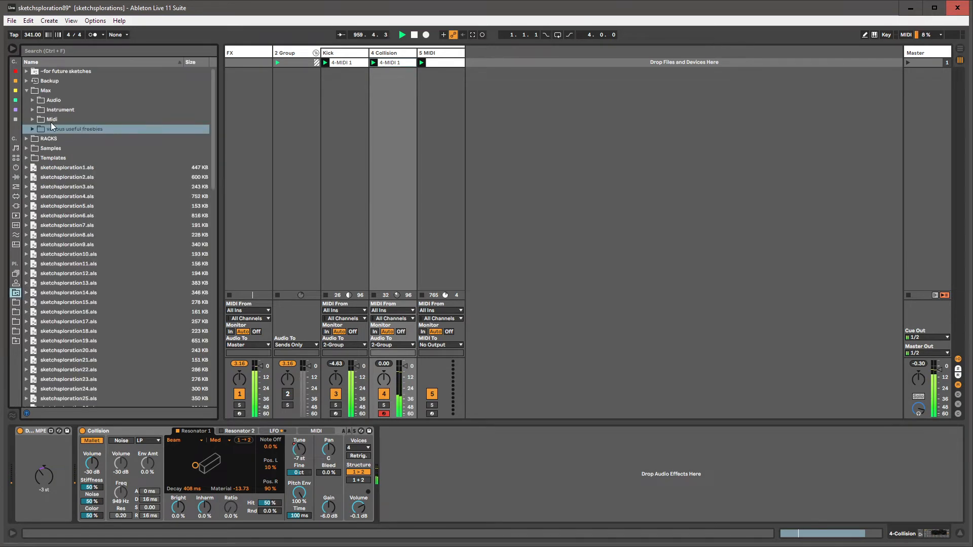
left_click(27, 91)
left_click(26, 72)
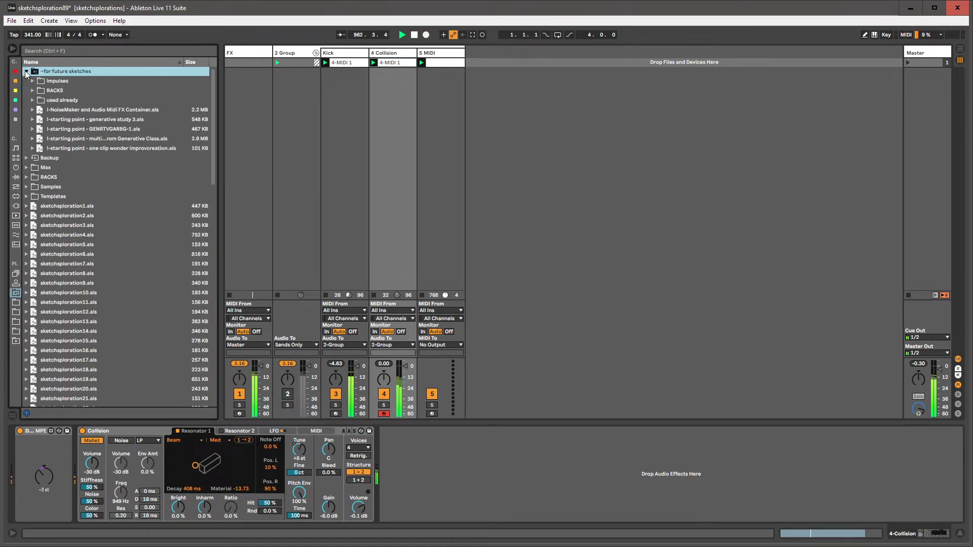
left_click(33, 100)
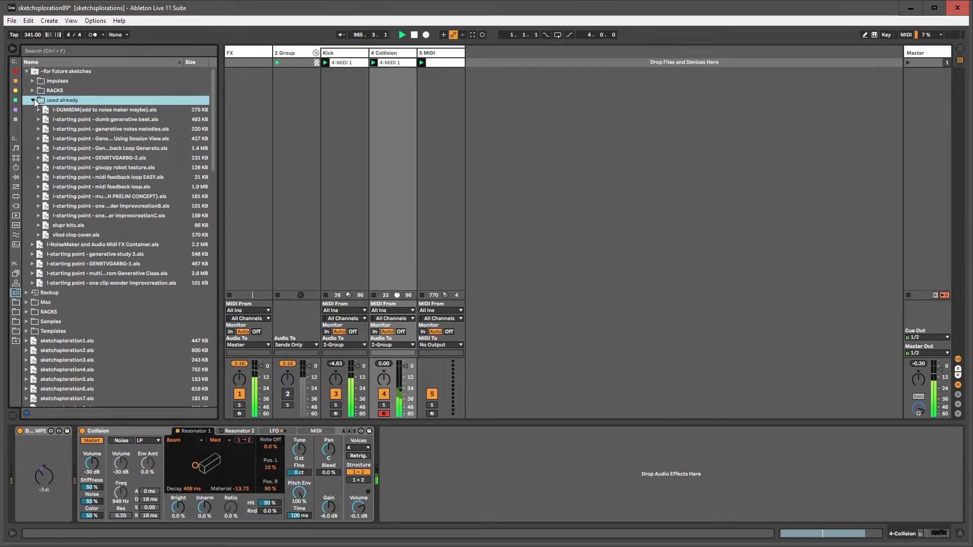
left_click(33, 99)
left_click(32, 91)
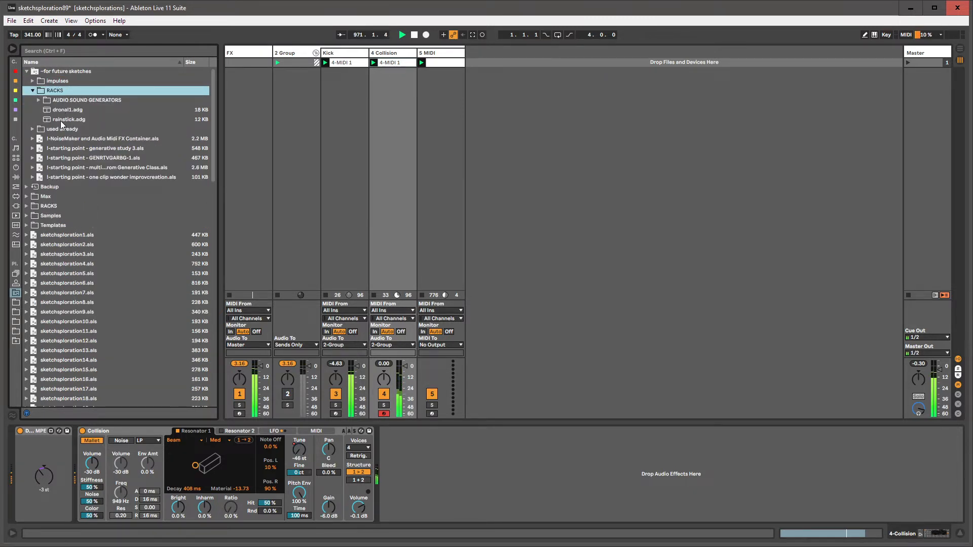
Step: File rainstick.adg in the TEXTURE folder and dronal1.adg in the TONAL folder of the project's main RACKS > AUDIO SOUND GENERATORS
left_click(61, 121)
left_click(62, 112, "shift")
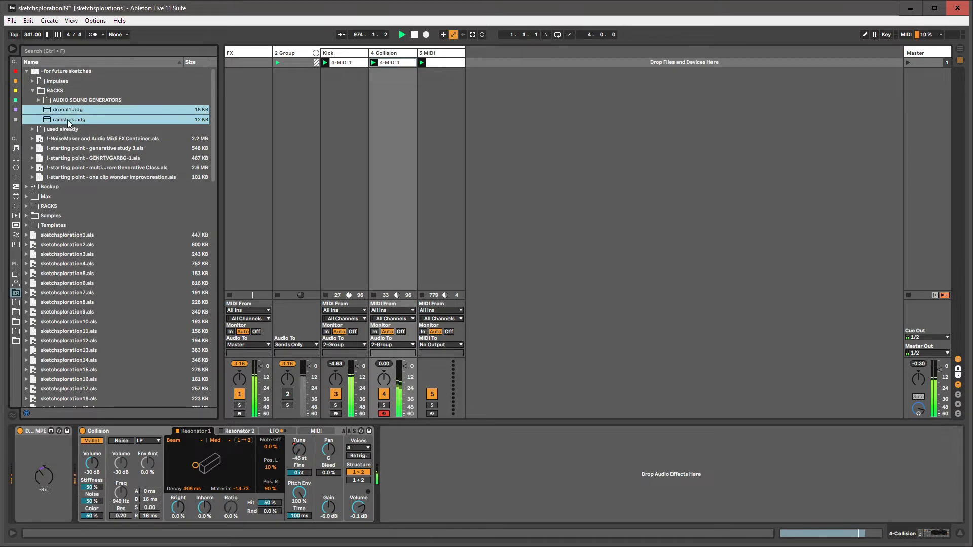
left_click_drag(65, 122, 60, 217)
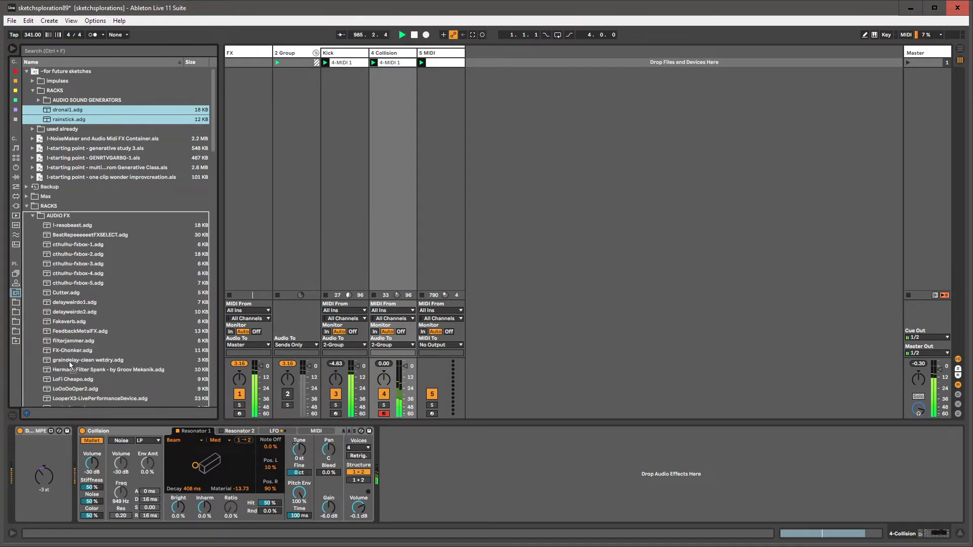
left_click_drag(70, 365, 69, 244)
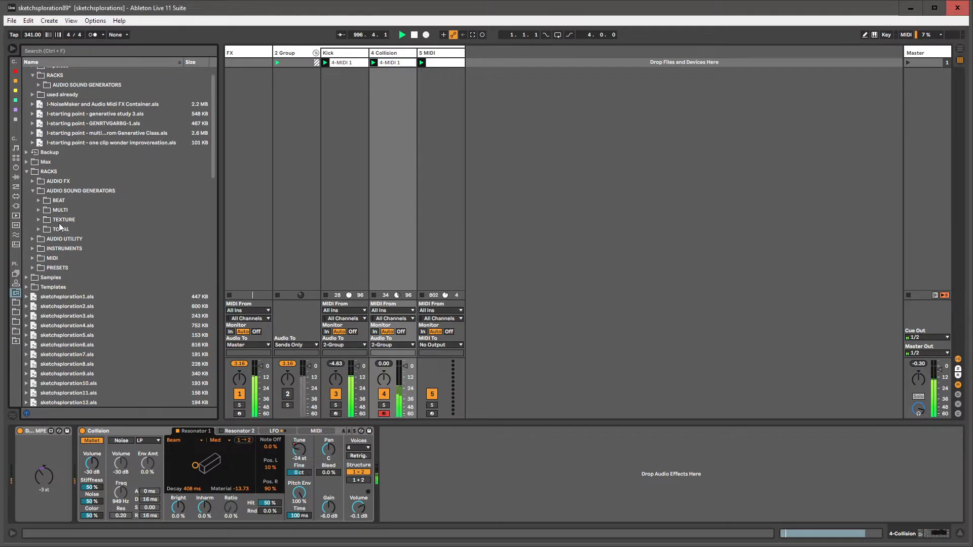
left_click(38, 220)
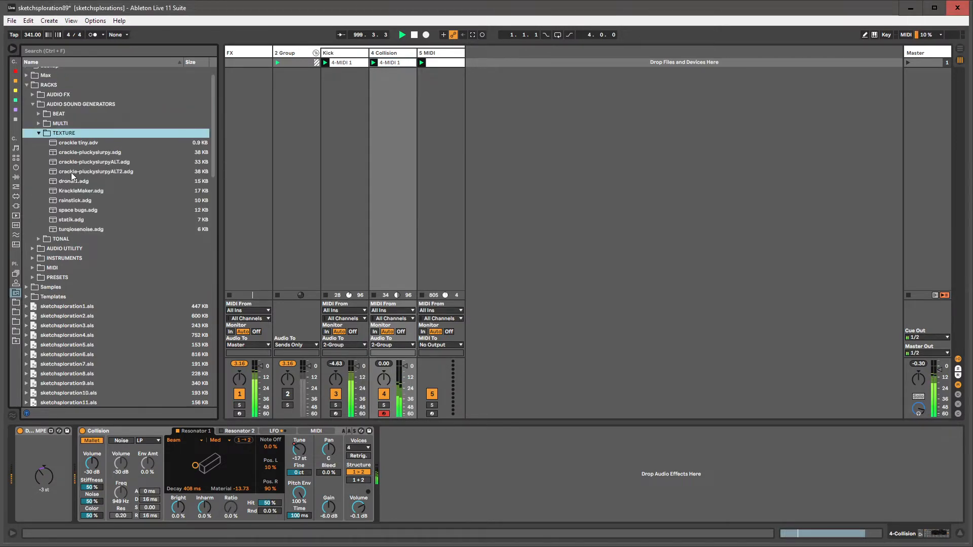
left_click_drag(71, 183, 64, 242)
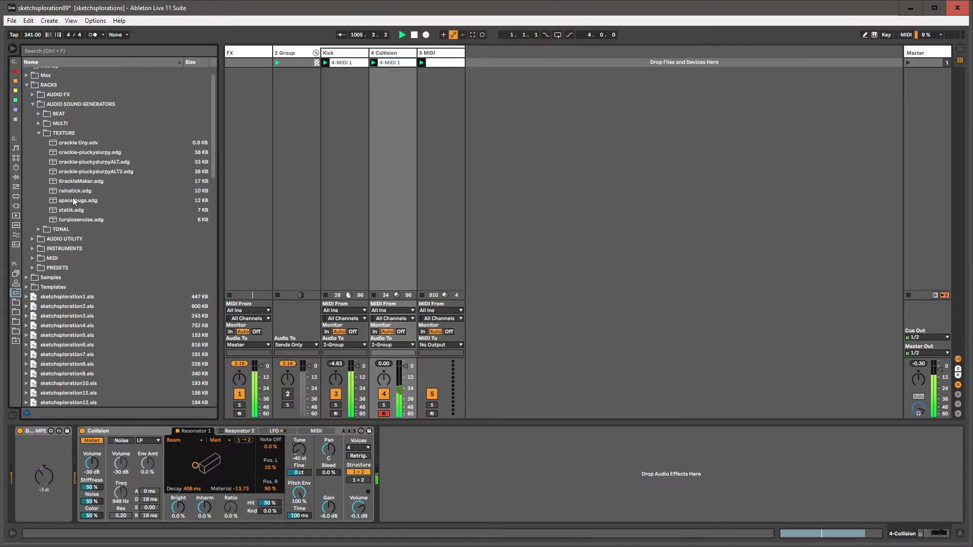
Step: Load rainstick.adg on a new audio track, move that track into the group, and insert a MIDI track after 5 MIDI
left_click_drag(73, 195, 485, 53)
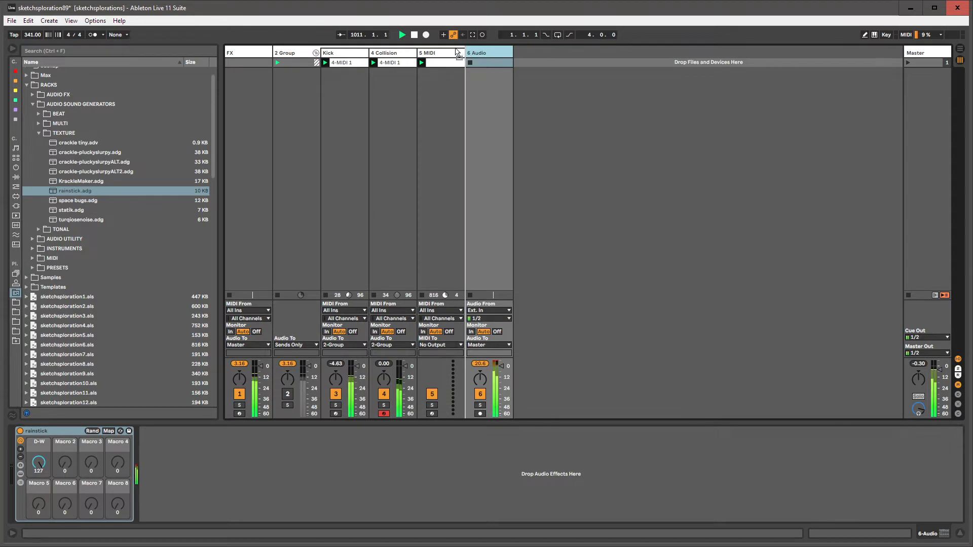
left_click_drag(482, 54, 450, 55)
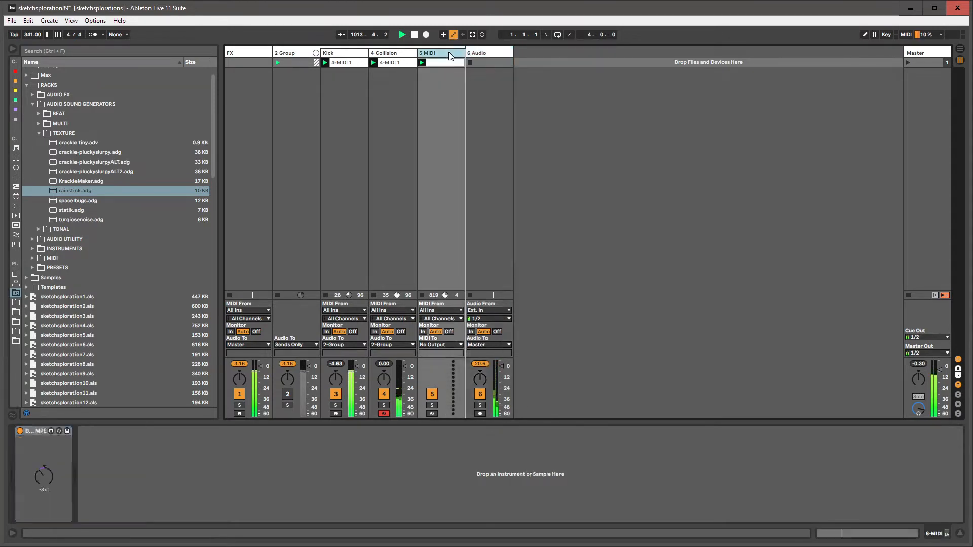
left_click(452, 56)
key("ctrl+shift+t")
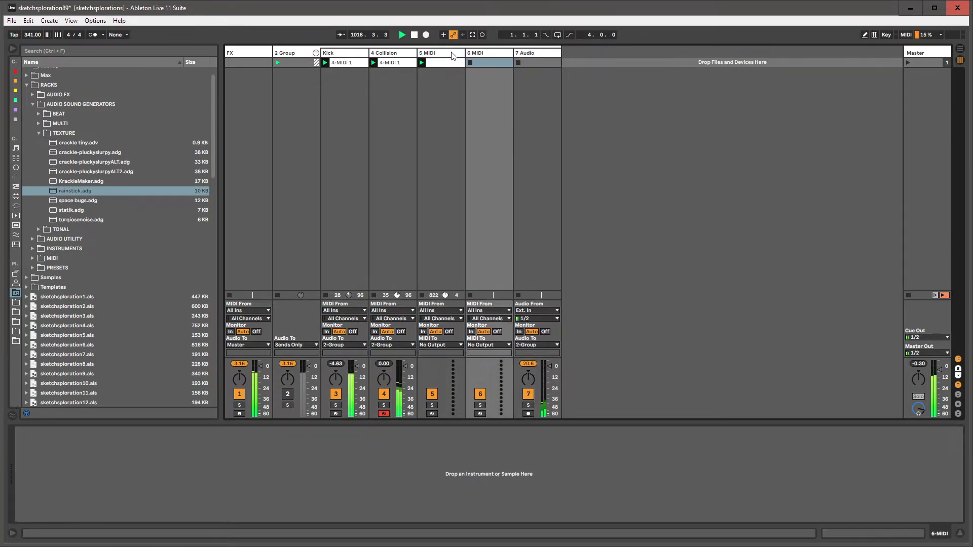
Step: Move the rainstick rack from the audio track to the new MIDI track, name that track "rainstic" and delete the audio track
left_click(529, 55)
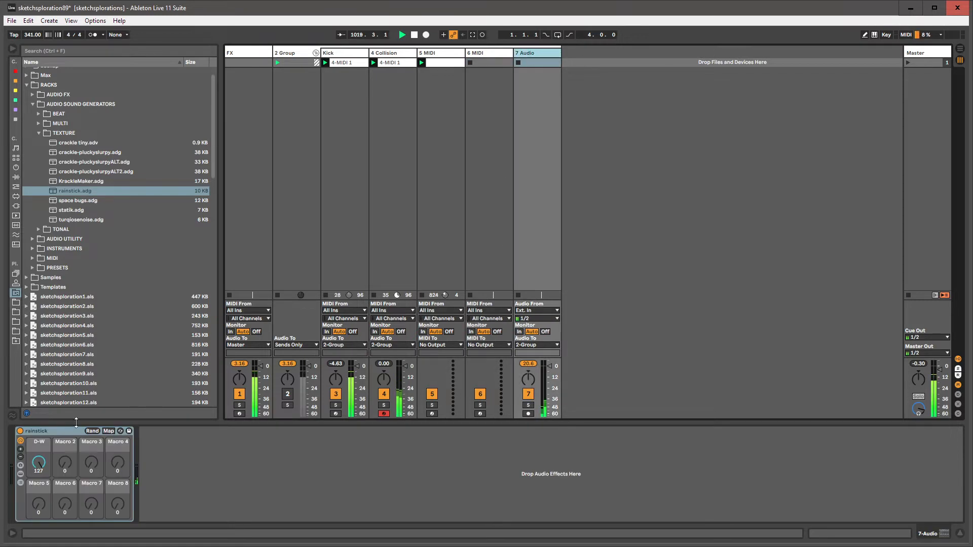
left_click_drag(76, 431, 485, 54)
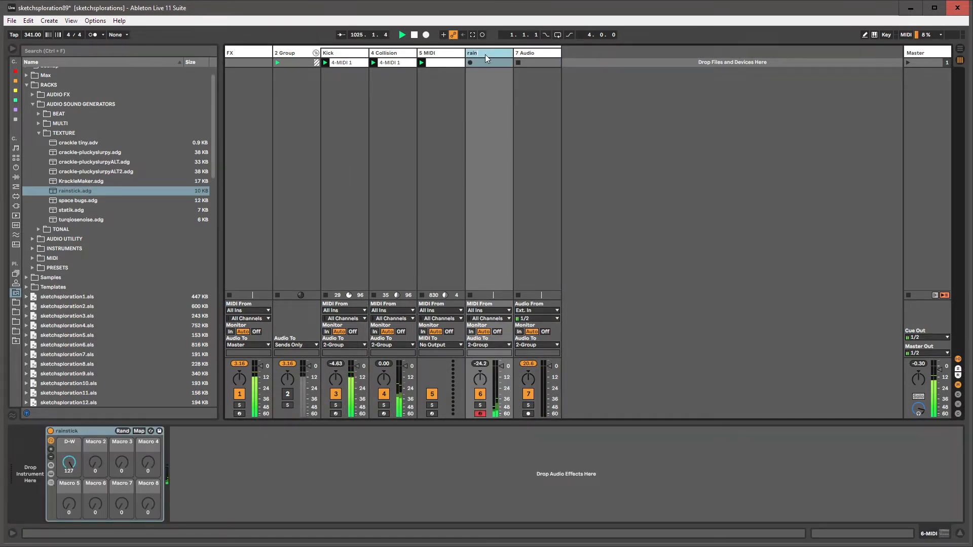
left_click(539, 53)
key("Delete")
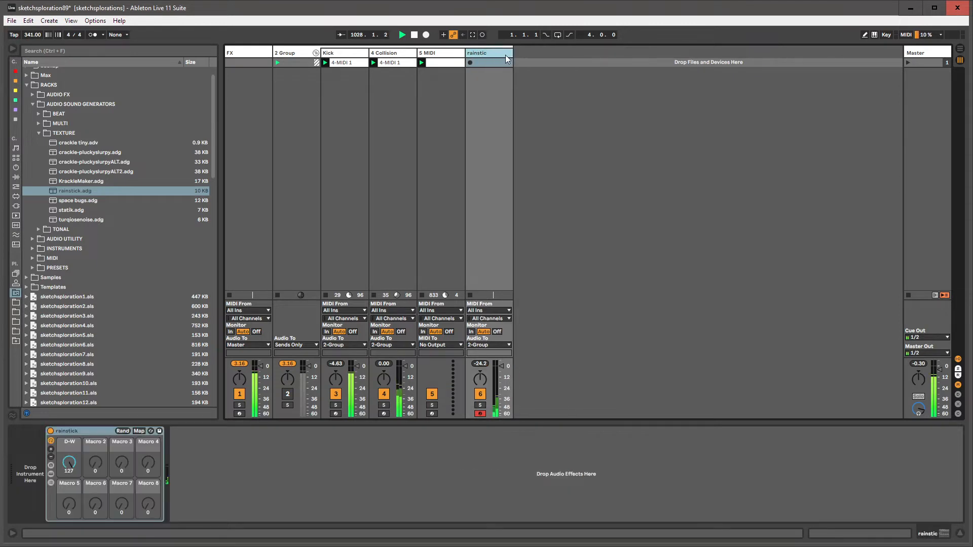
Step: Examine the devices in the rainstick rack's W chain, from Vinyl Distortion and Auto Filter through Grain Delay to the last EQ Eight
left_click(52, 483)
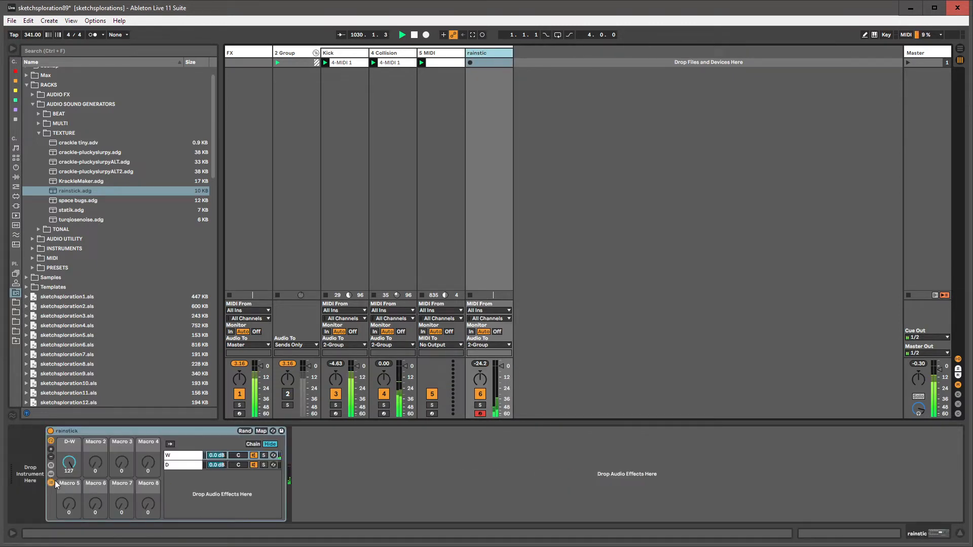
left_click(184, 459)
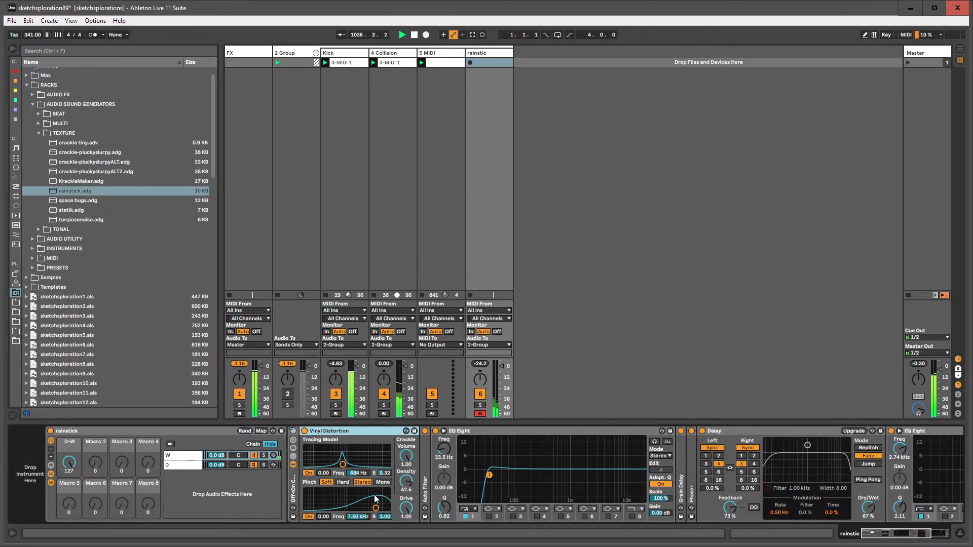
double_click(360, 434)
double_click(316, 442)
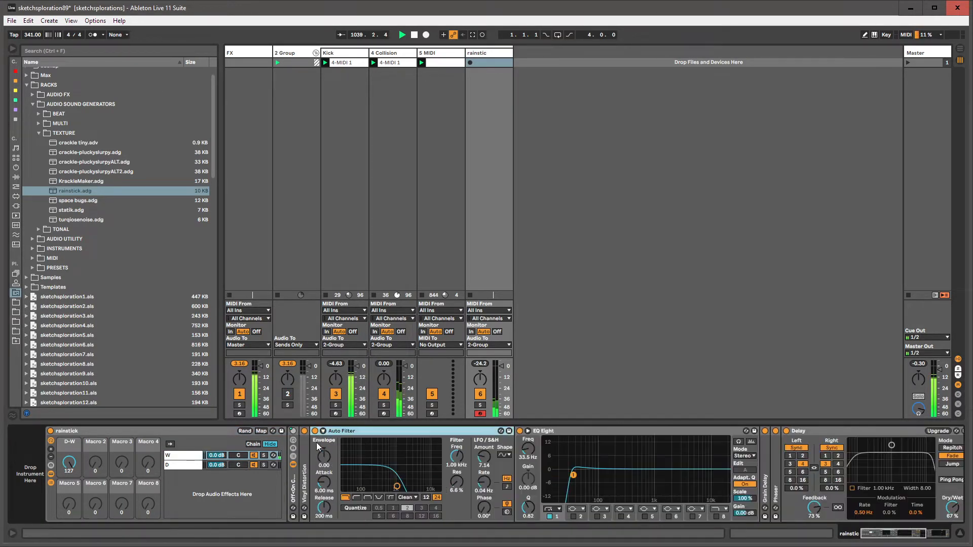
double_click(439, 430)
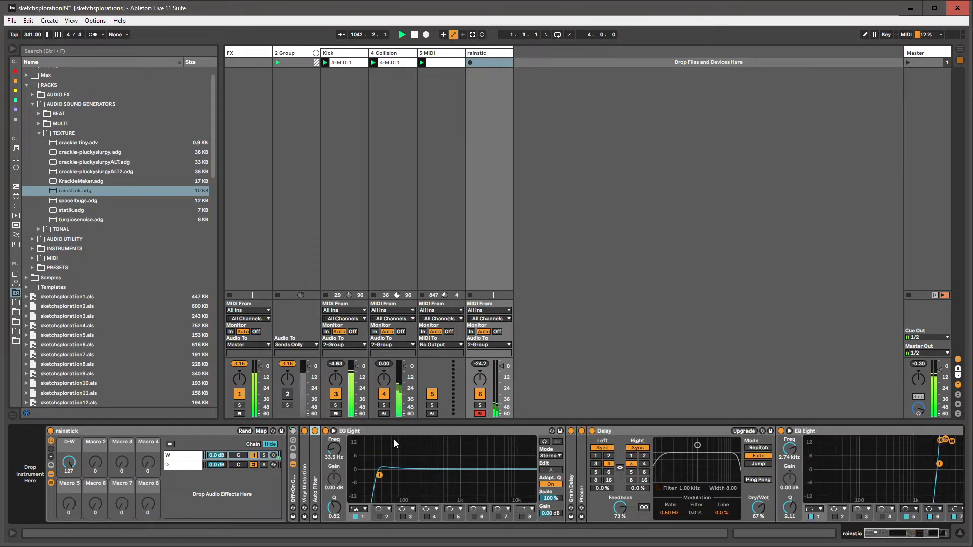
double_click(573, 448)
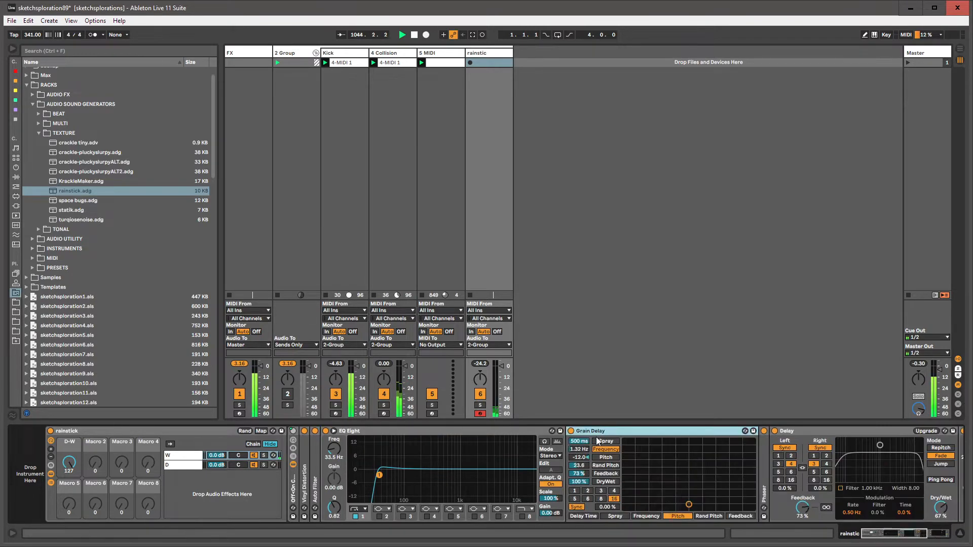
double_click(764, 479)
double_click(653, 431)
double_click(653, 431)
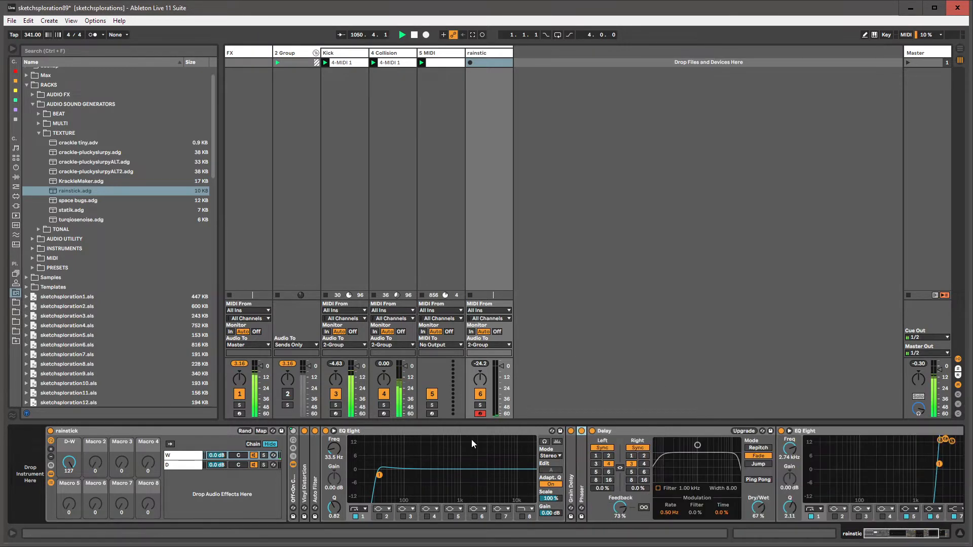
double_click(469, 433)
double_click(466, 430)
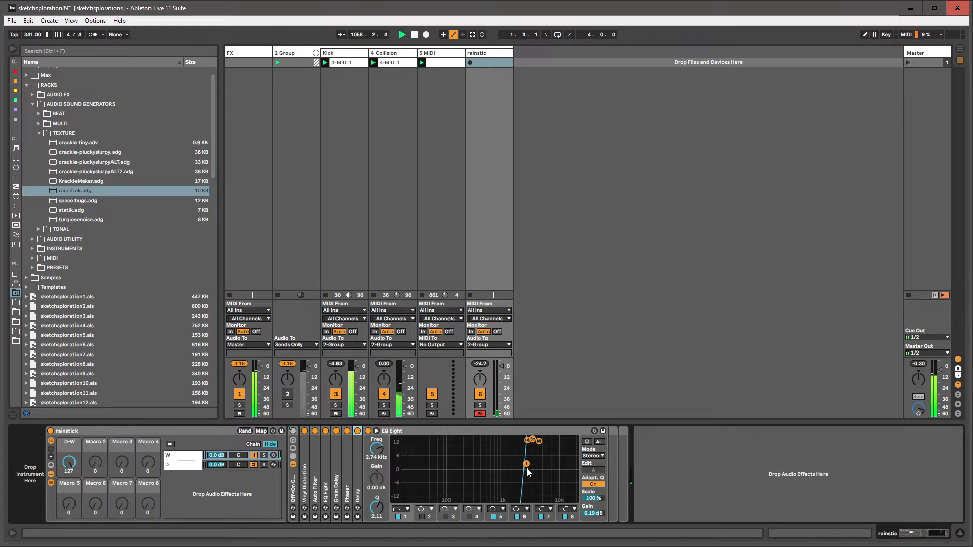
Step: Create an empty MIDI clip in the rainstic track's first slot and launch it together with the clips on the other group tracks
left_click(478, 53)
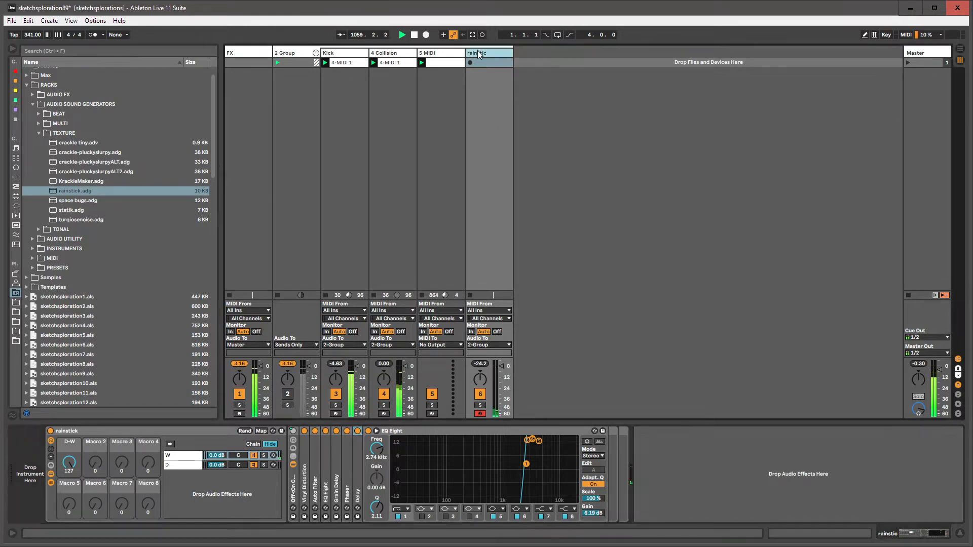
double_click(481, 60)
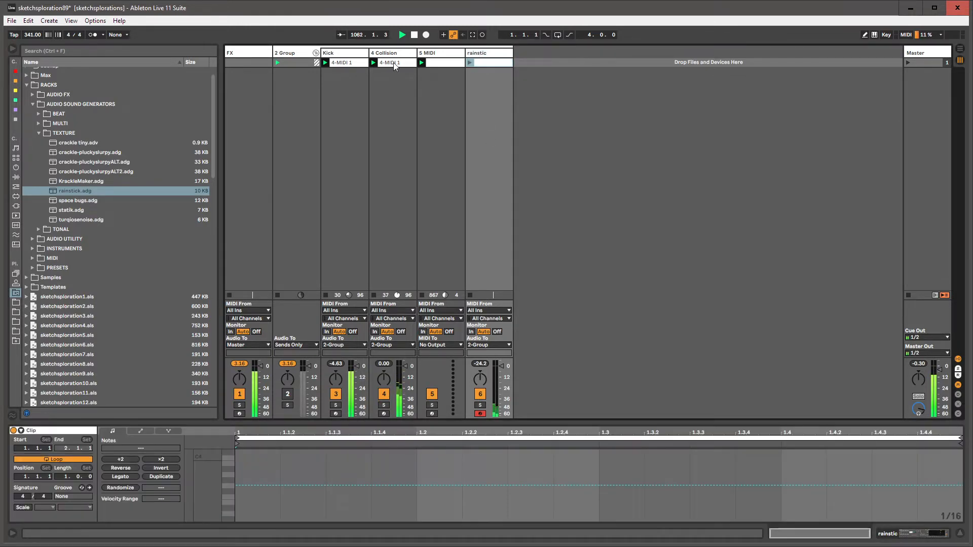
left_click(357, 62)
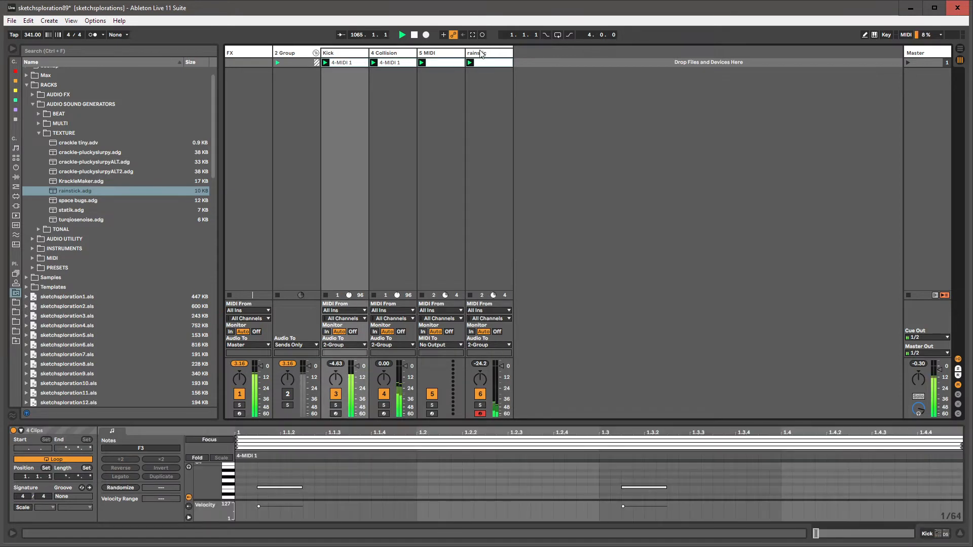
Step: Add a MIDI track after rainstic, load dronal1.adg from the TONAL folder on it and set its D-W macro to 34
left_click(482, 54)
key("ctrl+shift+t")
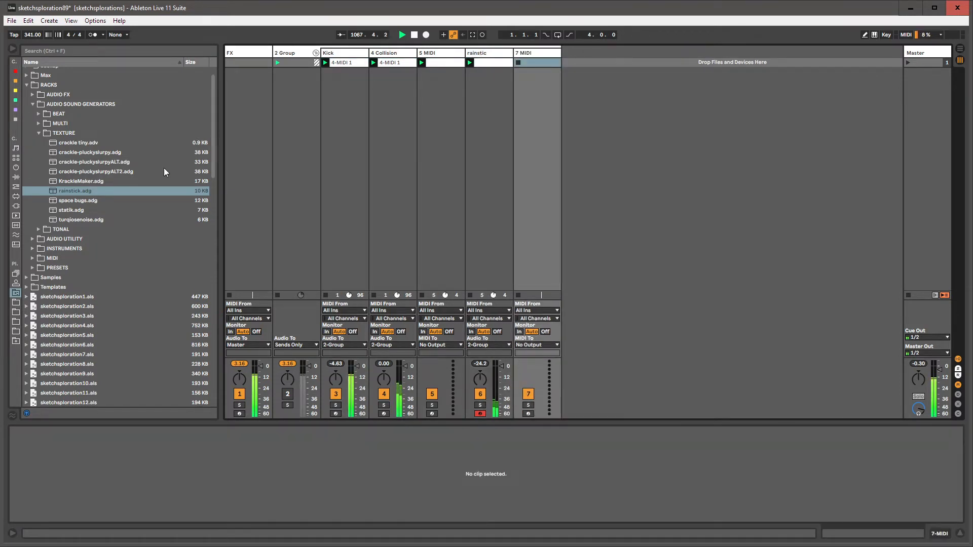
left_click(39, 133)
left_click(38, 142)
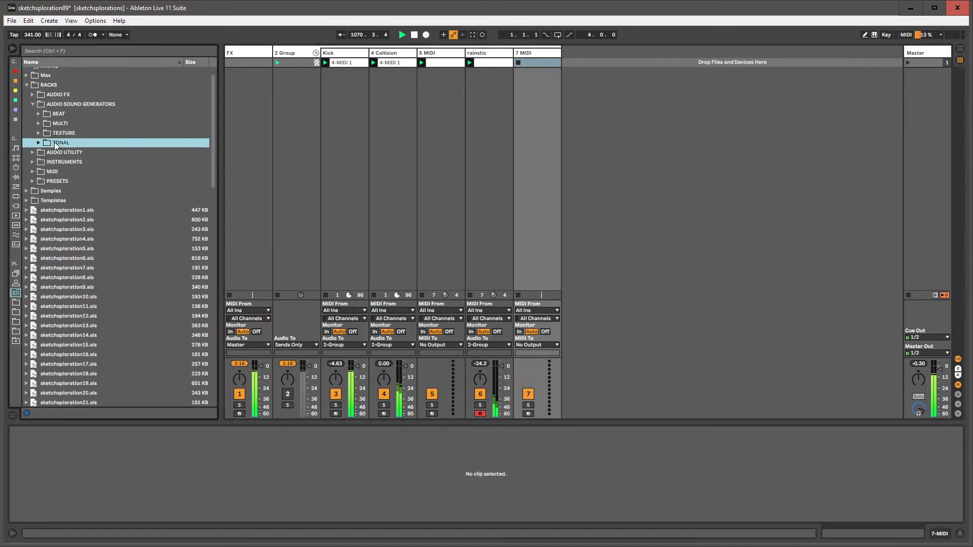
left_click(38, 143)
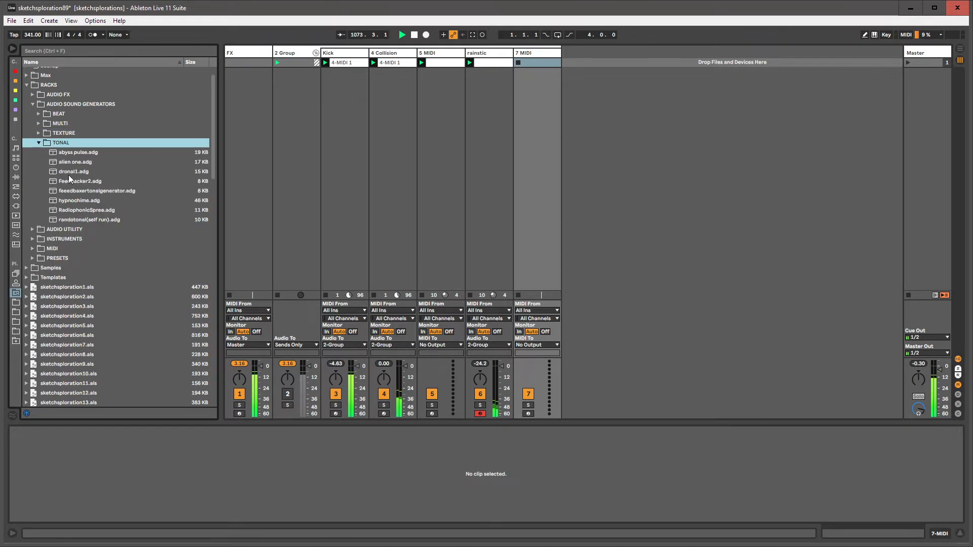
left_click_drag(69, 174, 537, 52)
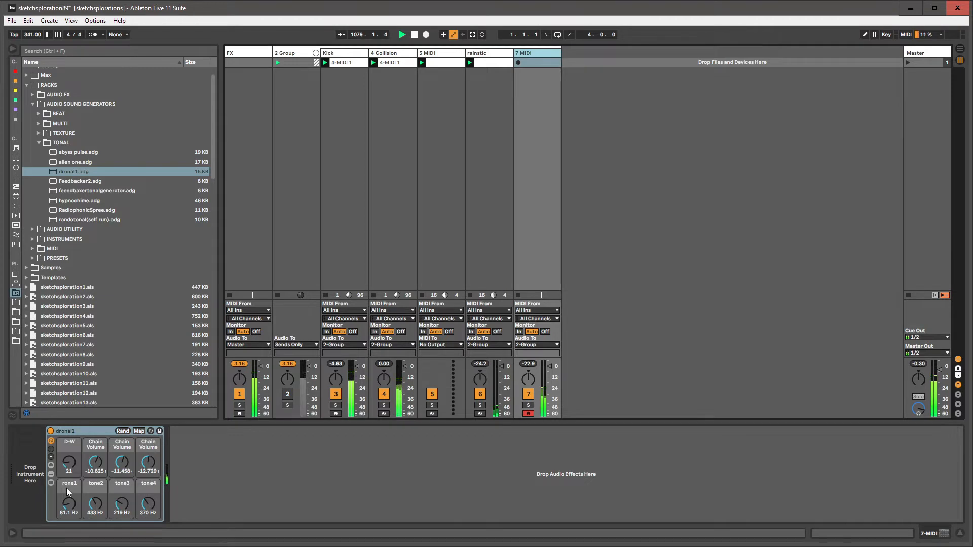
left_click_drag(66, 450, 66, 447)
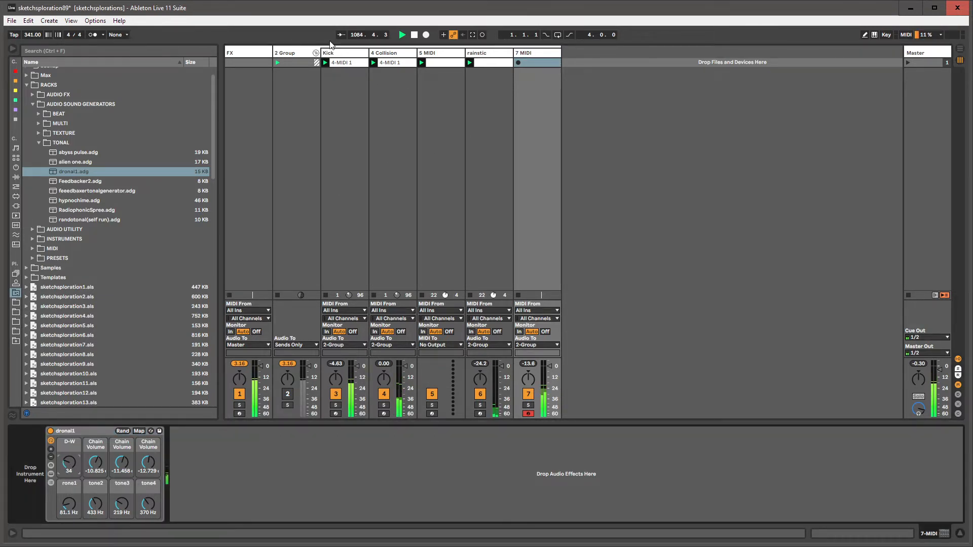
Step: Create an empty MIDI clip in the first slot of the dronal1 track and rename the track "drone"
left_click(341, 52)
left_click(536, 53)
double_click(534, 61)
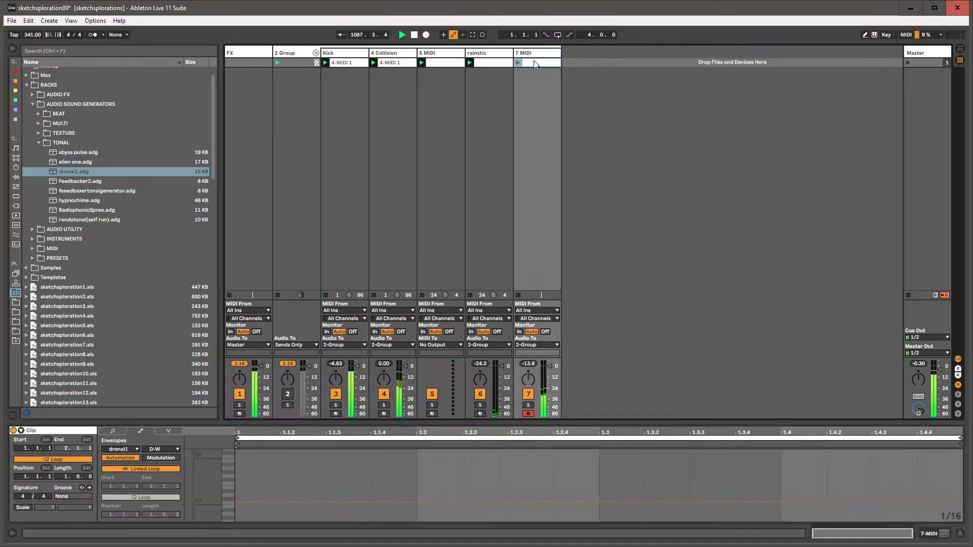
left_click(534, 54)
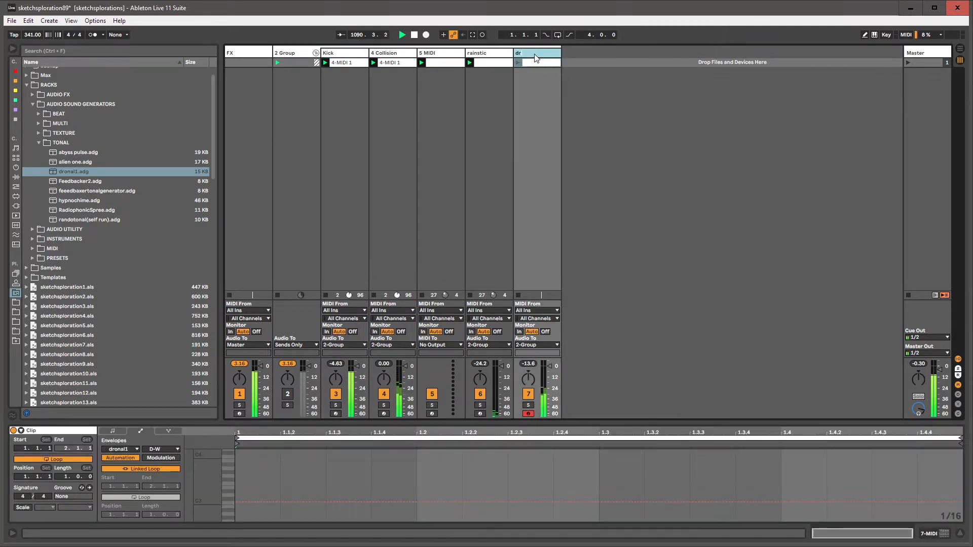
key("Return")
left_click(489, 66)
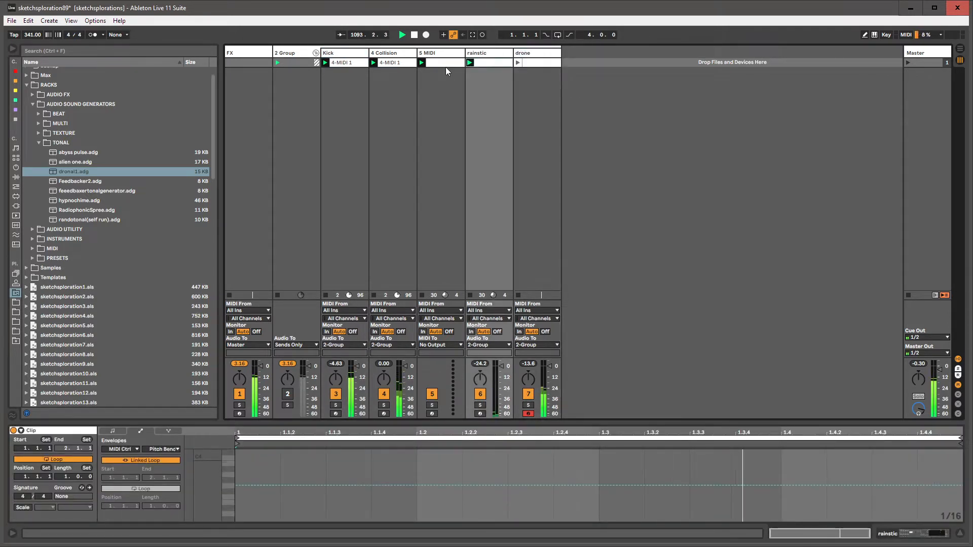
Step: Launch the drone clip and set the dronal1 rack's Chain Volume macros to -6.912, -8.487 and -8.803 dB
left_click(348, 63)
left_click(533, 65)
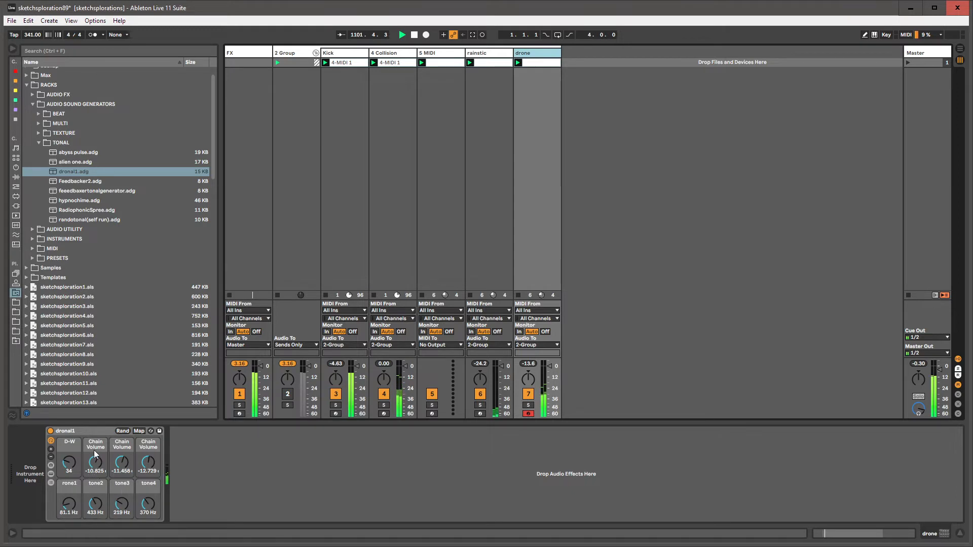
left_click_drag(93, 450, 93, 437)
left_click(121, 462)
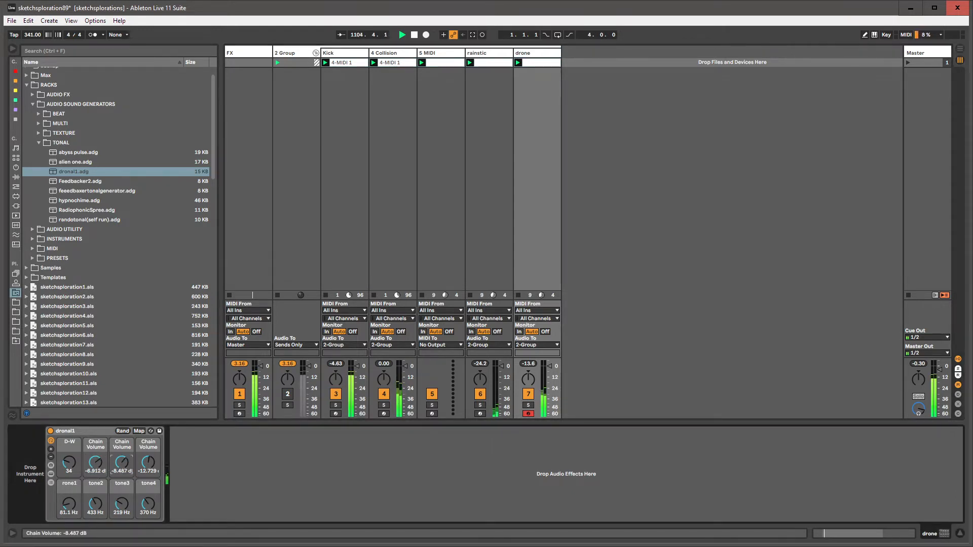
left_click_drag(148, 462, 148, 459)
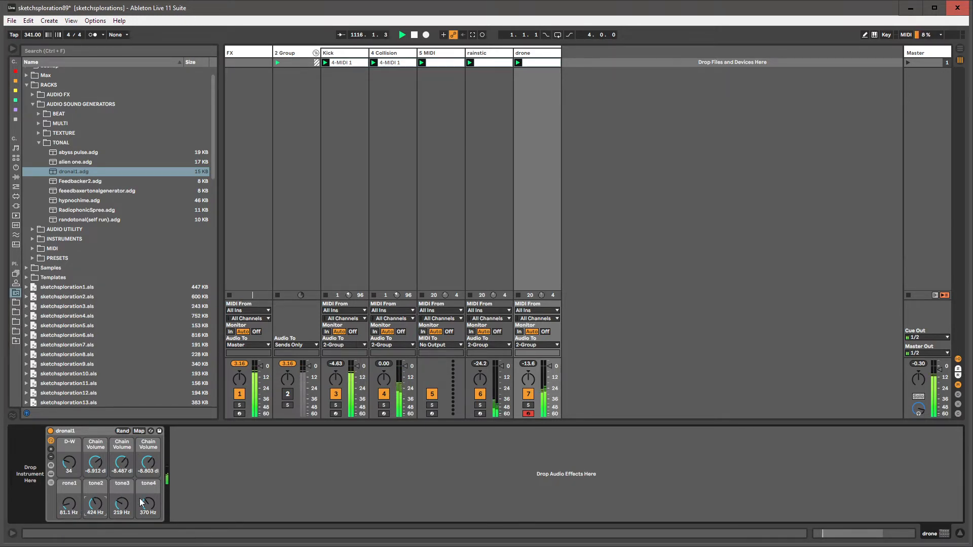
Step: Show the dronal1 rack's rone1 automation envelope in the drone clip, keeping its loop linked to the clip
right_click(68, 504)
left_click(88, 508)
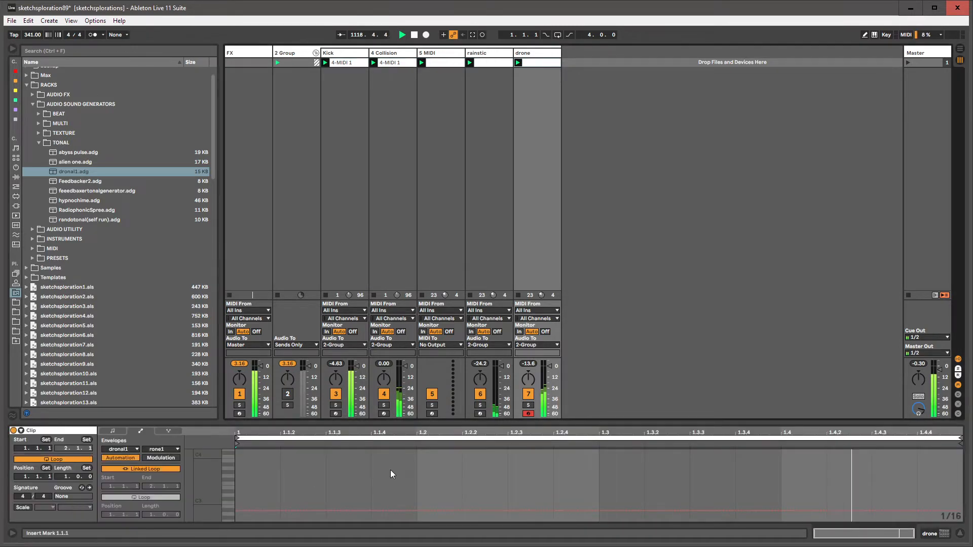
left_click(126, 470)
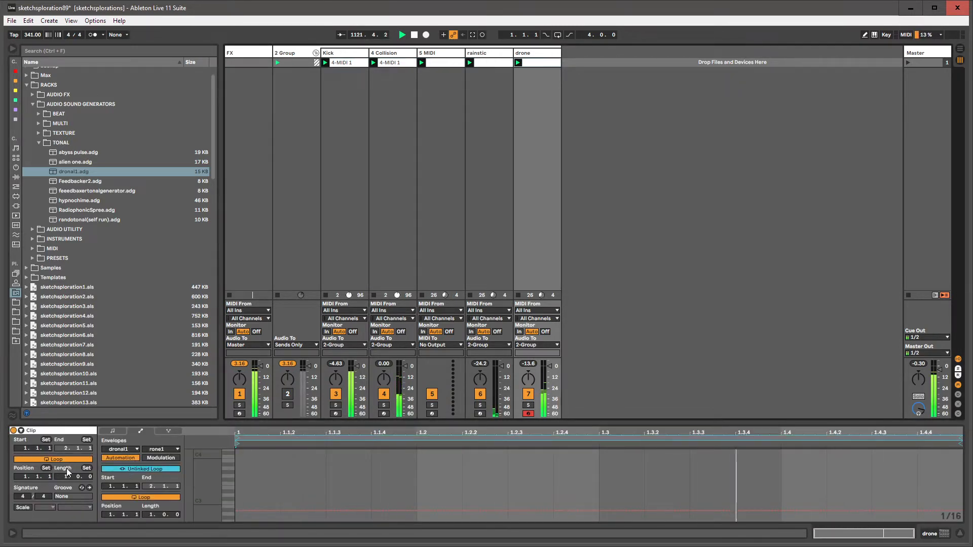
left_click(124, 467)
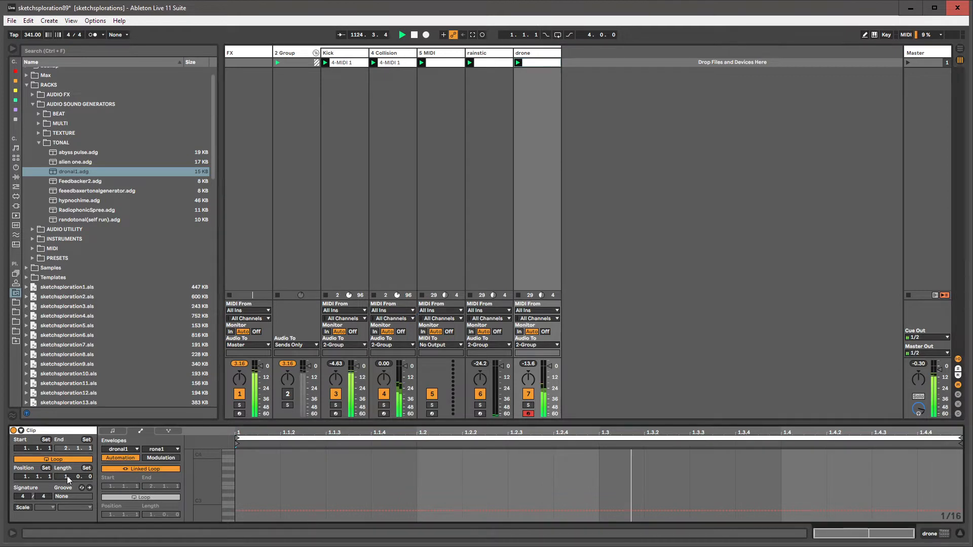
Step: Set the drone clip's loop length to 8 bars and unlink the rone1 envelope with a loop length of 13.1.0
left_click(67, 476)
type("8")
key("Return")
left_click(130, 468)
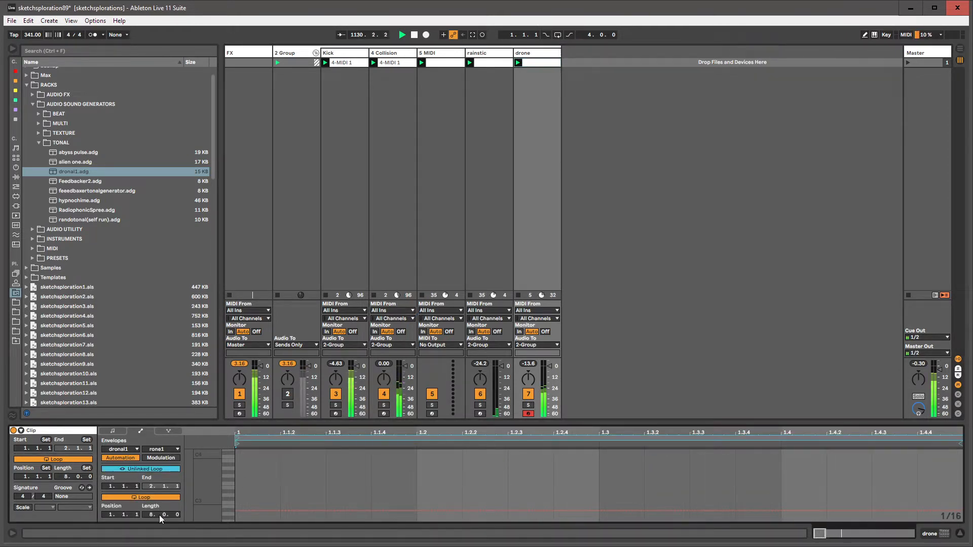
left_click_drag(174, 514, 174, 471)
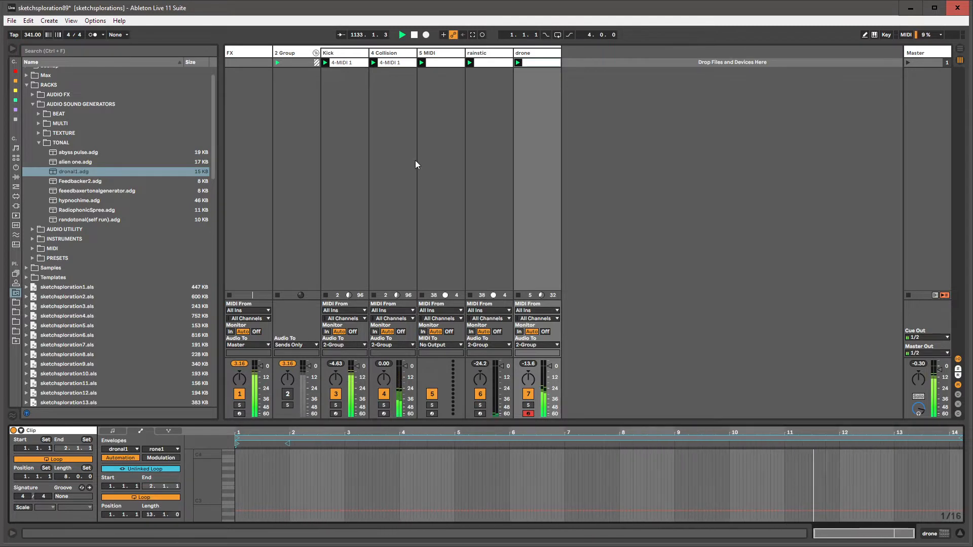
Step: Examine the dronal1 rack's W chain, including the Off<On Container, Vinyl Distortion and Grain Delay devices
left_click(532, 49)
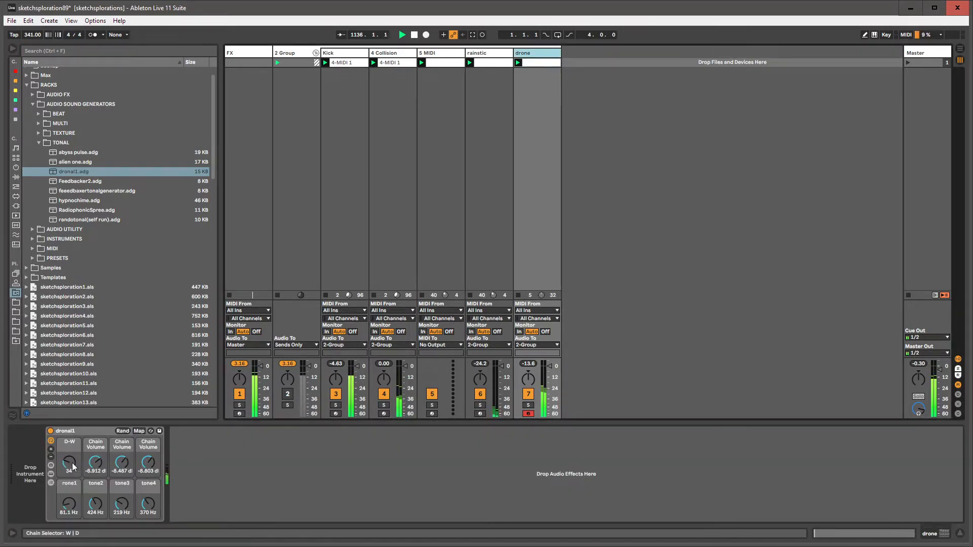
left_click(51, 483)
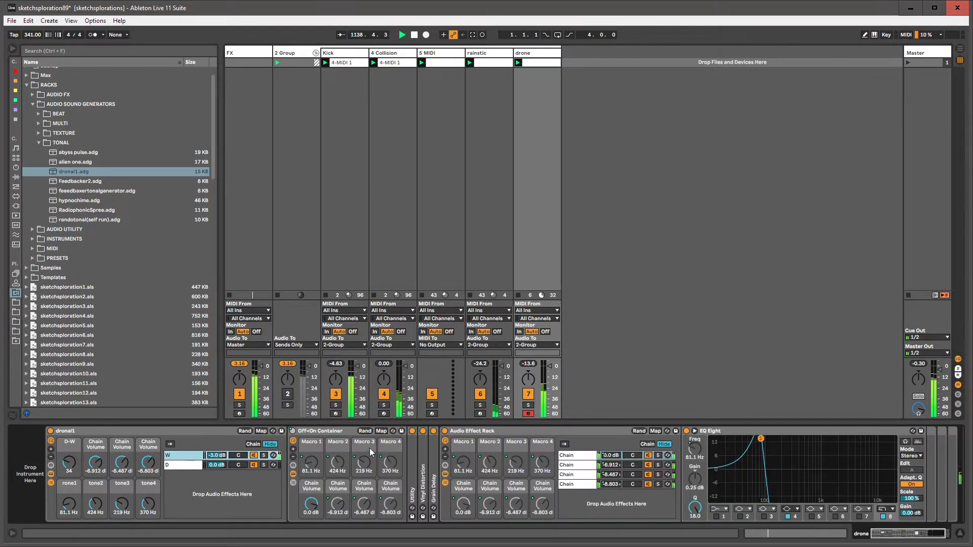
double_click(422, 453)
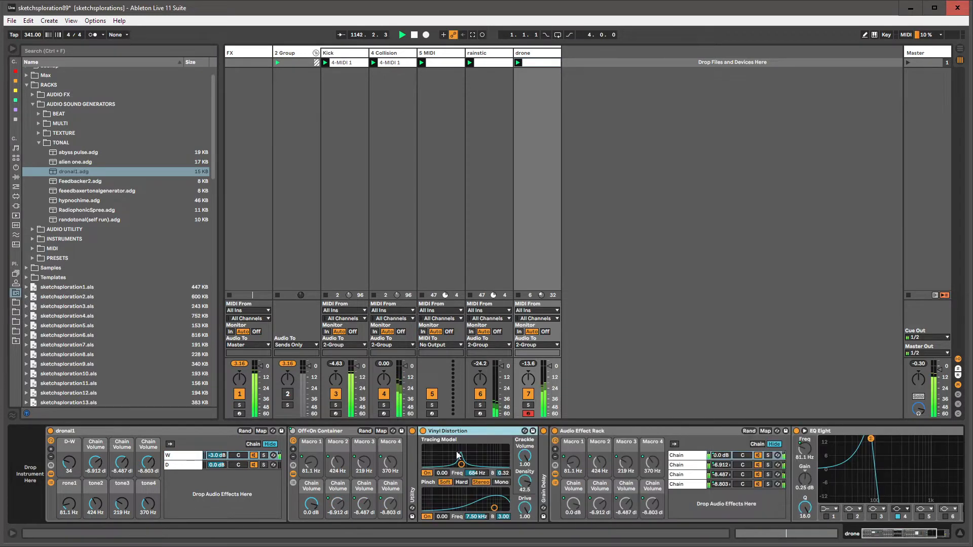
double_click(482, 432)
scroll(622, 517, "right", 2)
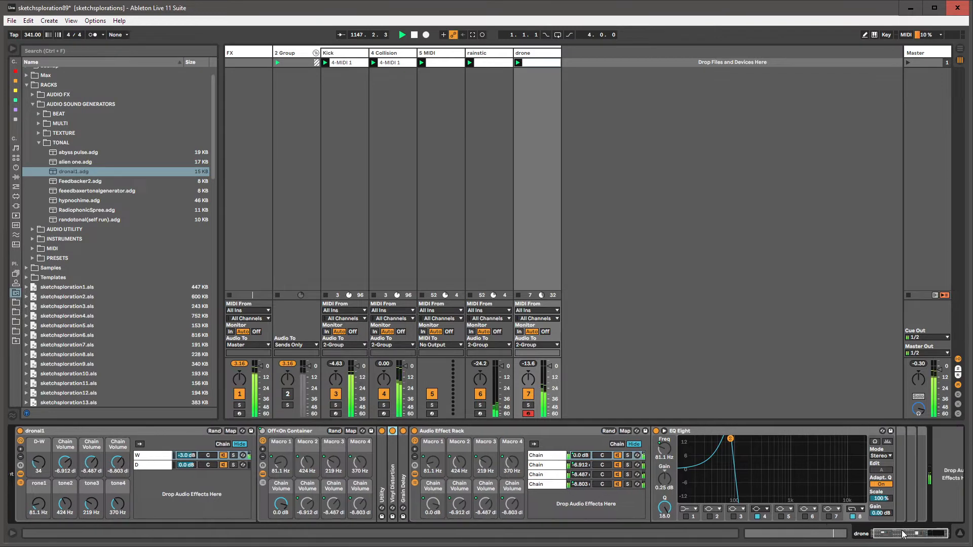
double_click(383, 468)
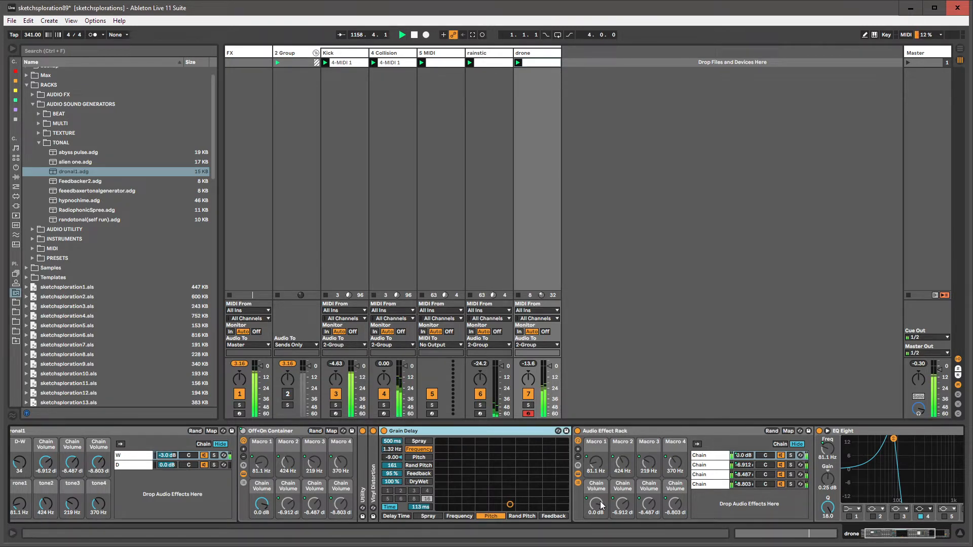
Step: Inspect each of the four chains in the Audio Effect Rack nested after Grain Delay
left_click(684, 443)
left_click(701, 456)
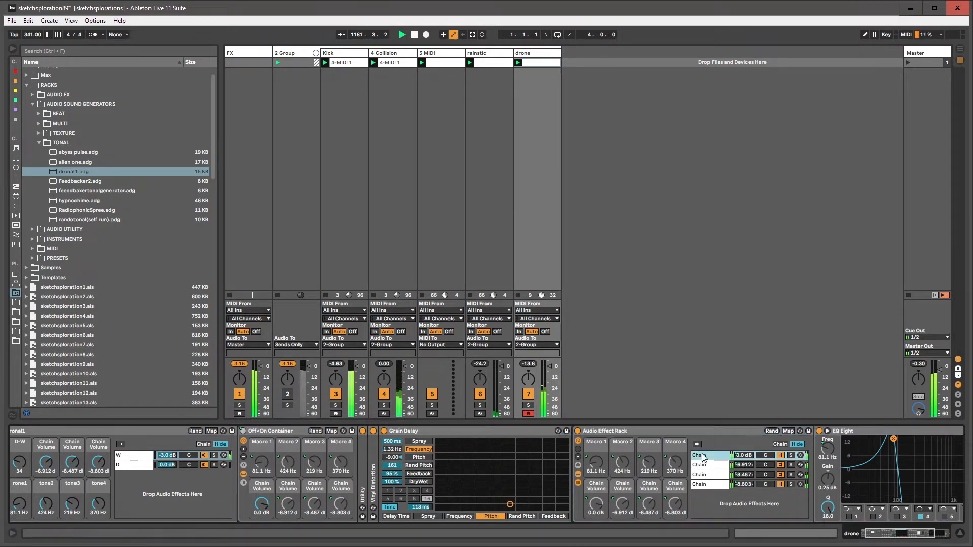
left_click(704, 465)
left_click(705, 476)
left_click(706, 485)
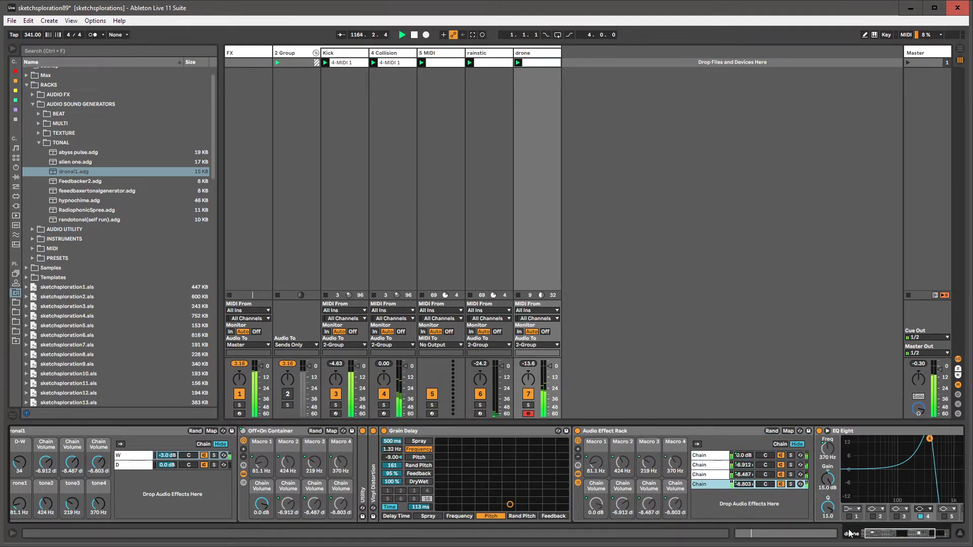
Step: Examine the EQ Eight in the nested rack's fourth chain, including the filter types of bands 4 and 8
left_click_drag(900, 535, 908, 537)
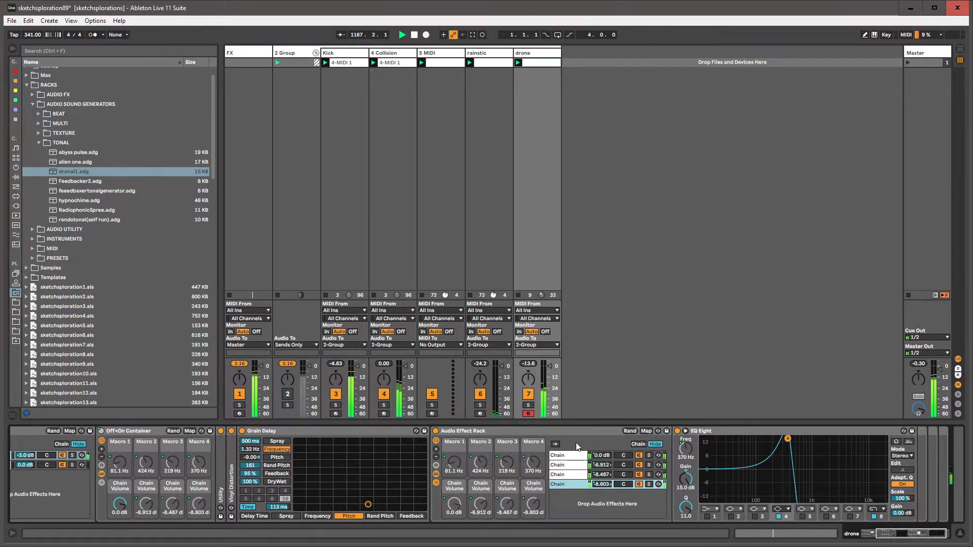
left_click(705, 435)
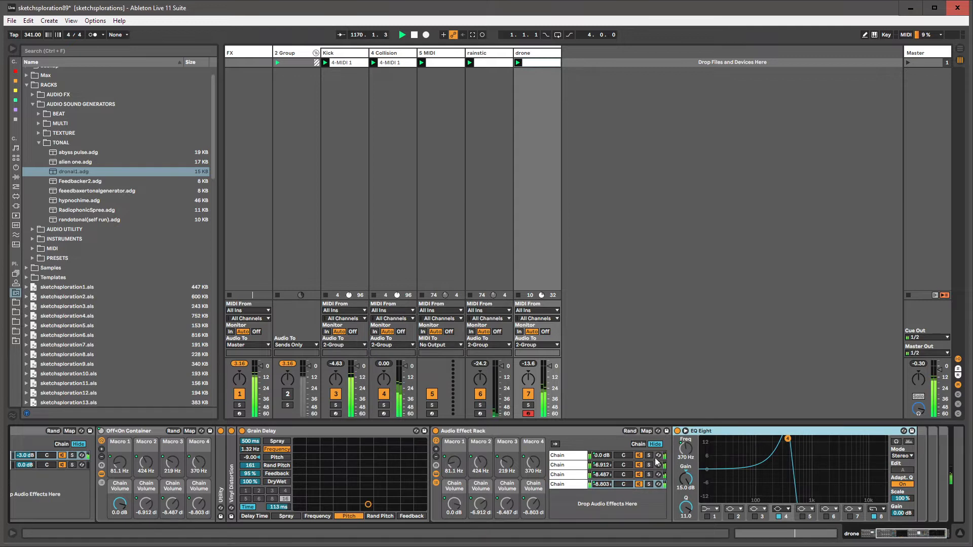
left_click(873, 515)
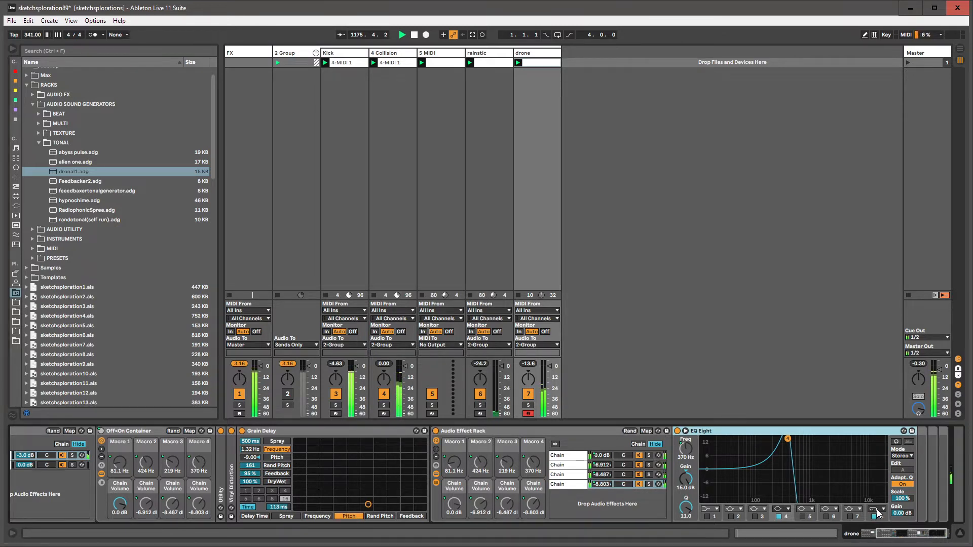
left_click(779, 511)
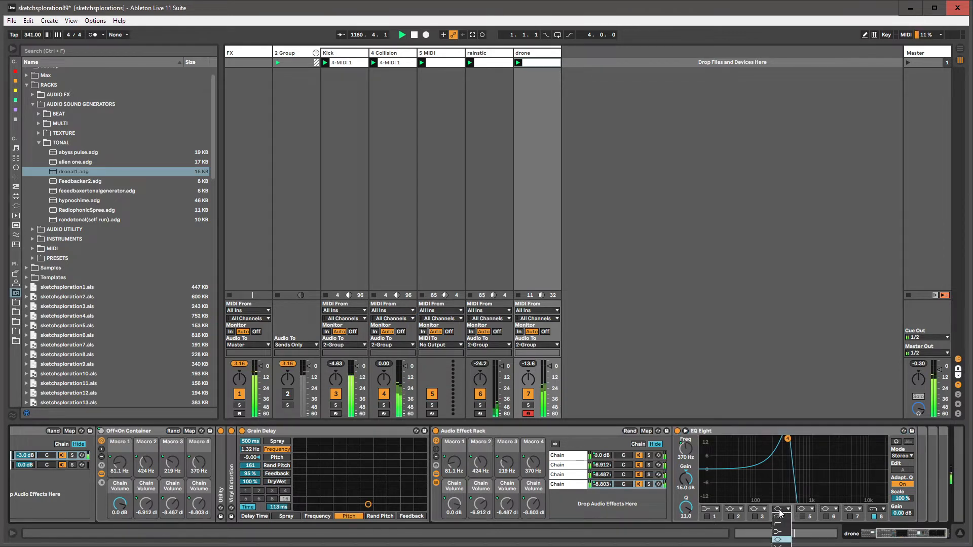
left_click(782, 539)
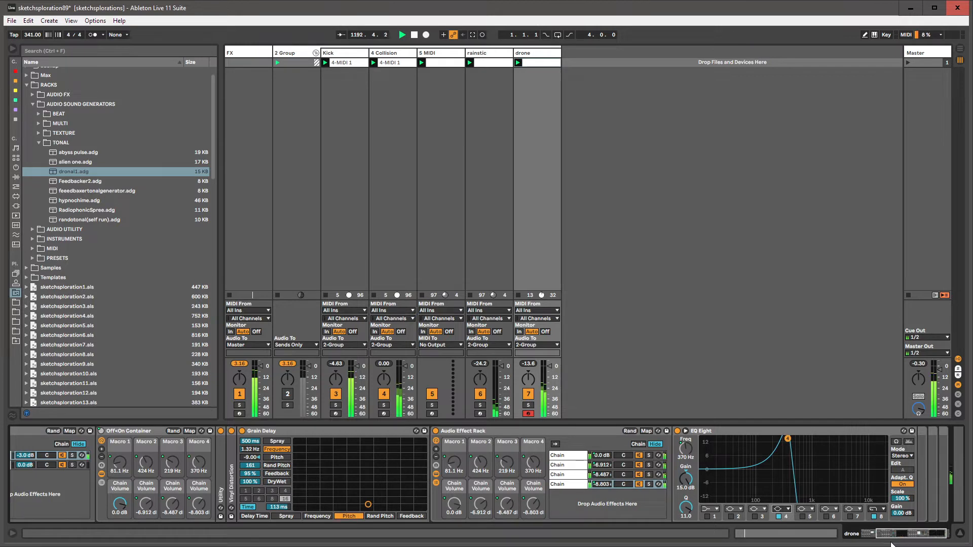
left_click_drag(889, 535, 883, 533)
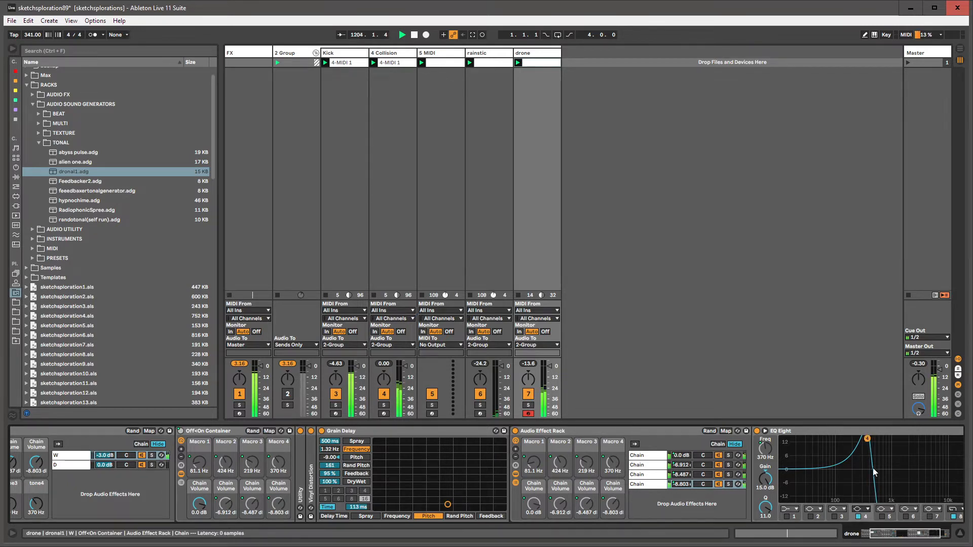
left_click_drag(882, 534, 878, 535)
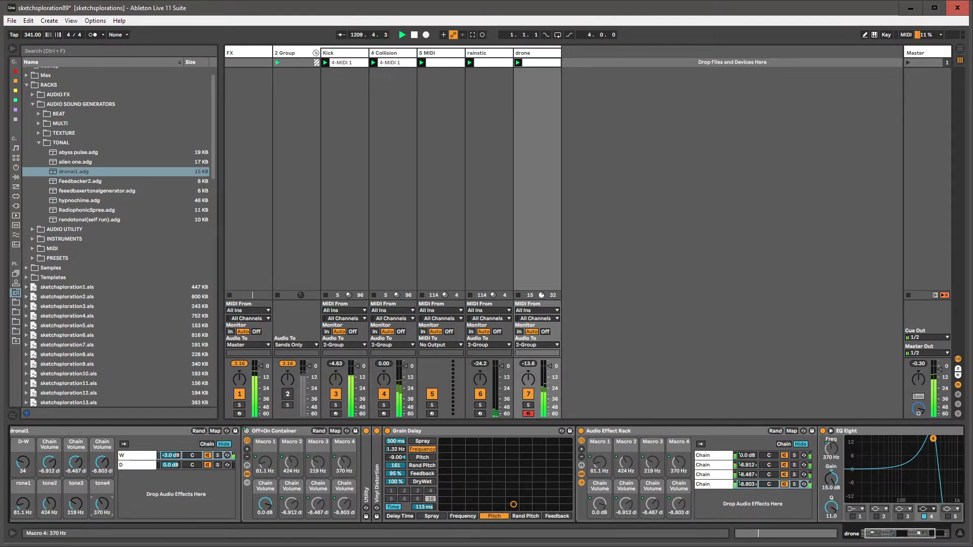
Step: Set the dronal1 rack's tone4 to 440 Hz and tone3 to 214 Hz, and raise the last Chain Volume macro to 2.851 dB
mouse_move(102, 501)
left_mouse_down()
mouse_move(102, 511)
mouse_move(102, 502)
left_mouse_up()
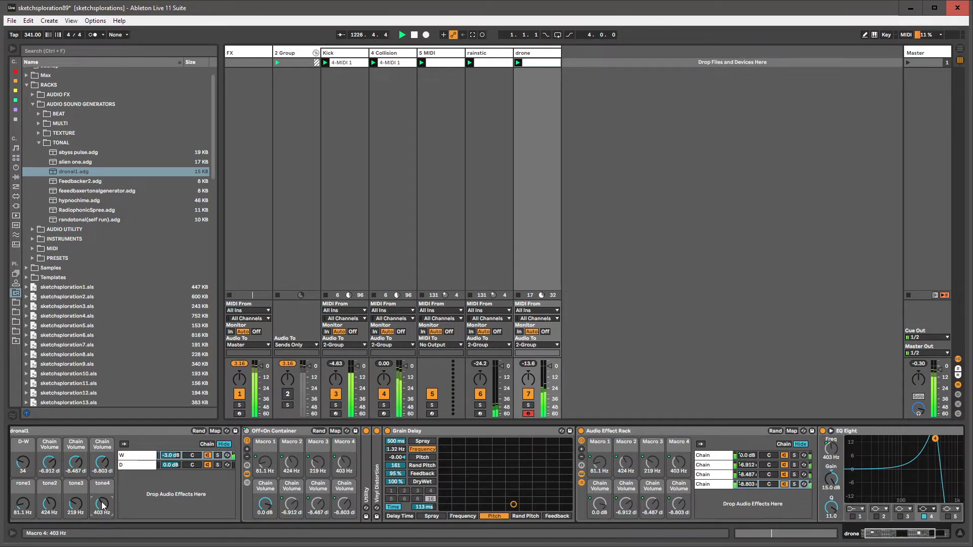
type("440")
key("Return")
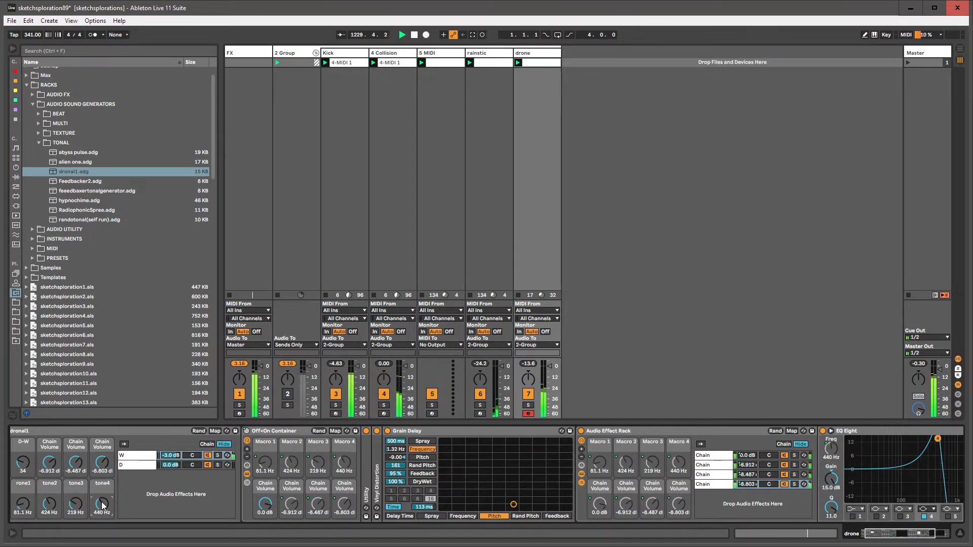
left_click(77, 503)
left_click_drag(78, 503, 77, 505)
left_click_drag(102, 462, 102, 438)
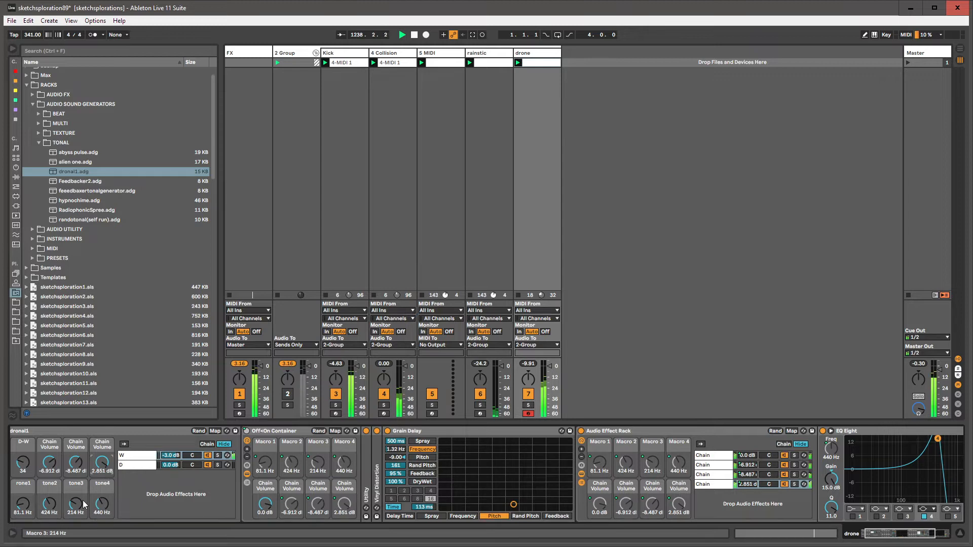
Step: Add a MIDI track after drone and load the Operator instrument on it
left_click(530, 56)
key("ctrl+shift+t")
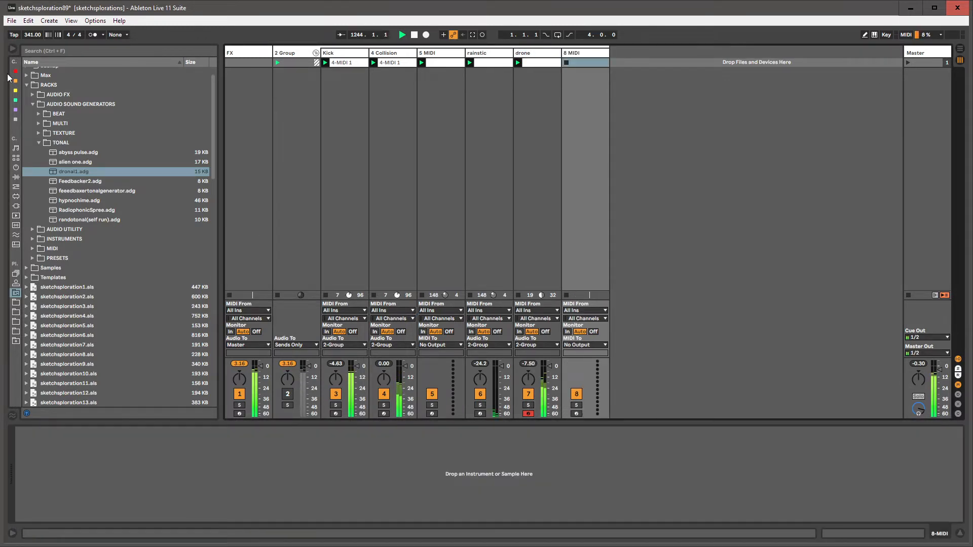
left_click(26, 85)
left_click(16, 167)
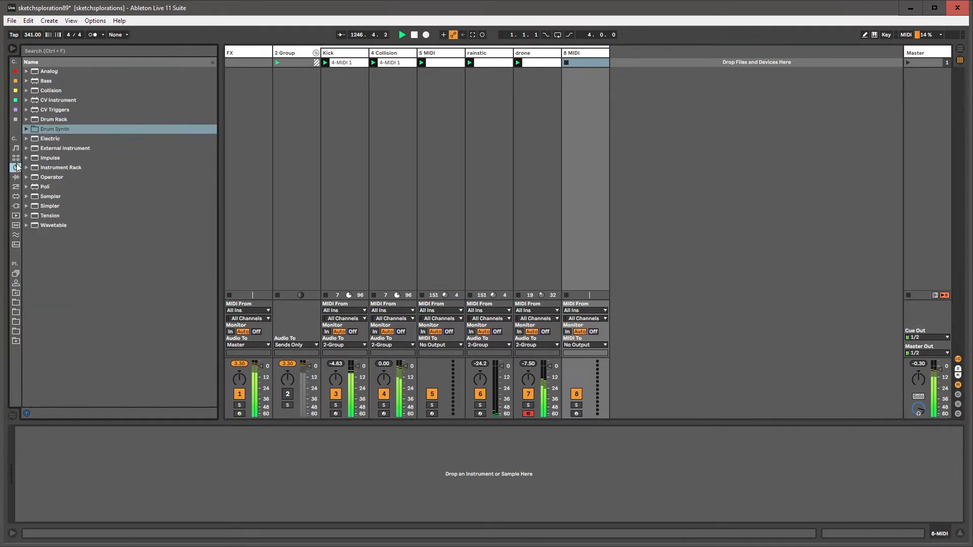
left_click(345, 52)
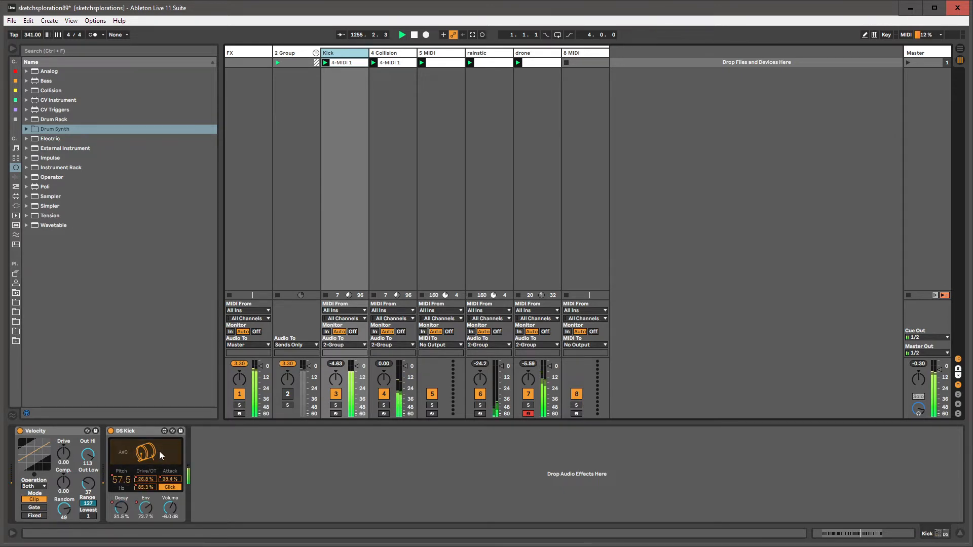
left_click(572, 52)
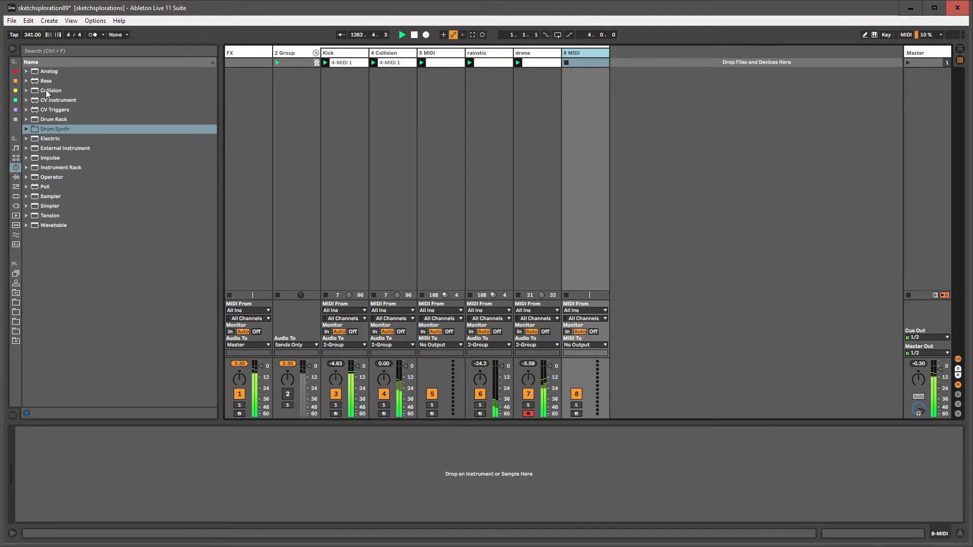
double_click(45, 177)
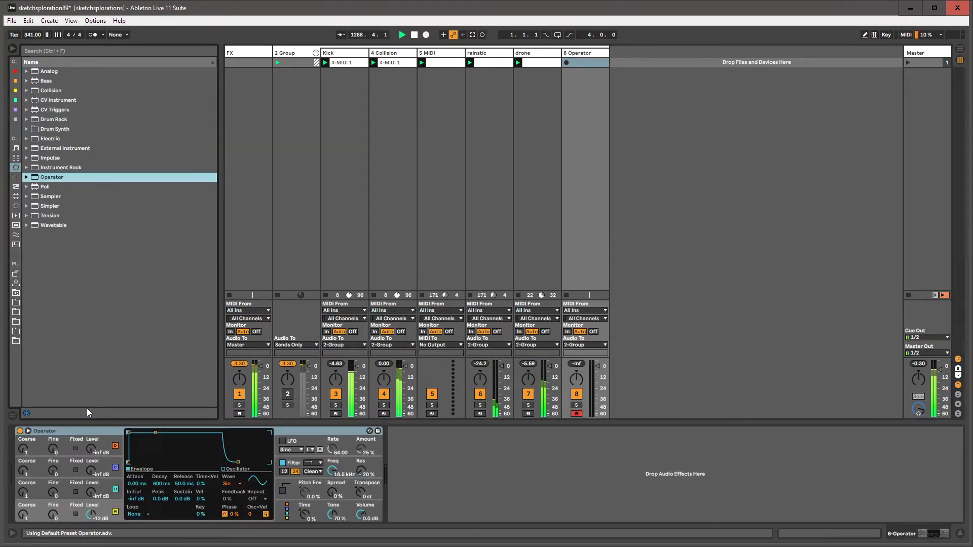
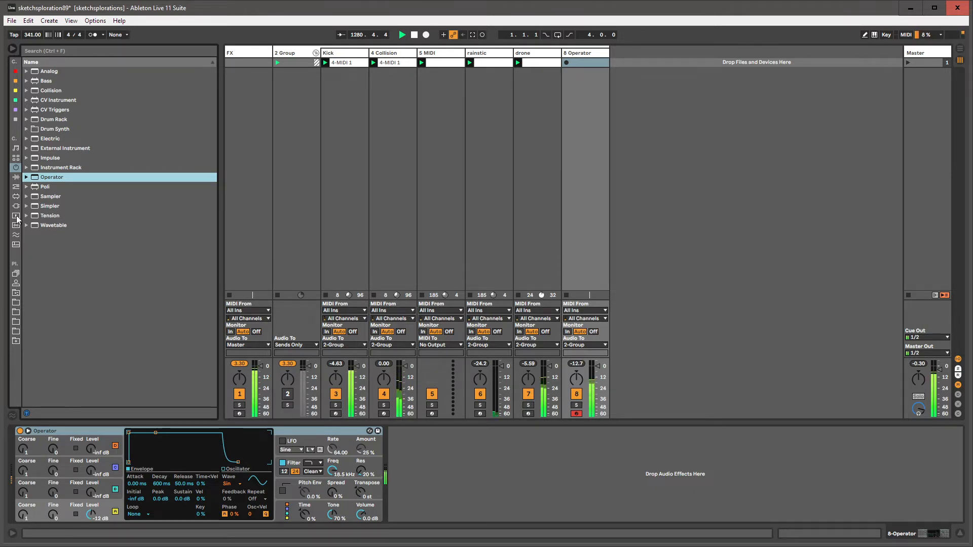
Step: Insert an Arpeggiator before Operator on the new track and enable its Hold option
left_click(15, 186)
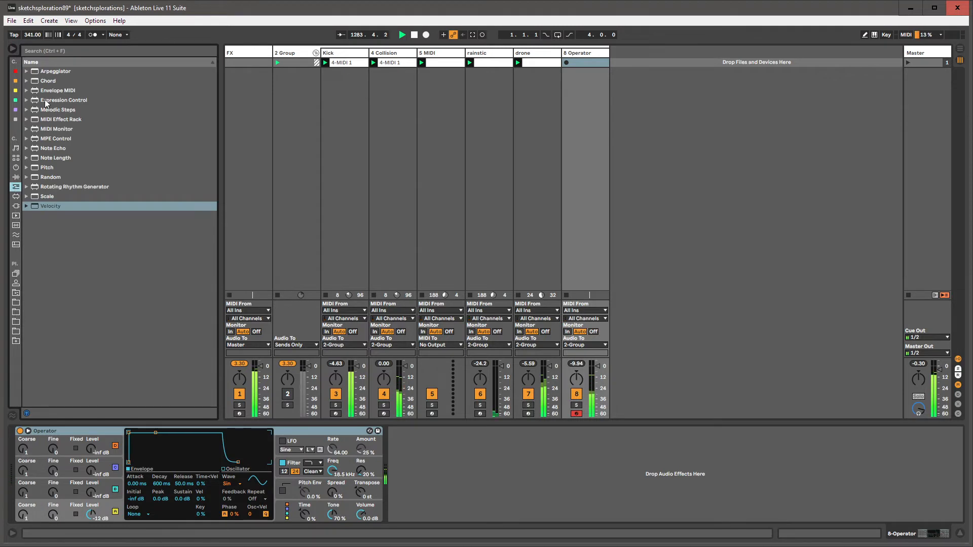
left_click(47, 73)
left_click_drag(48, 76, 24, 482)
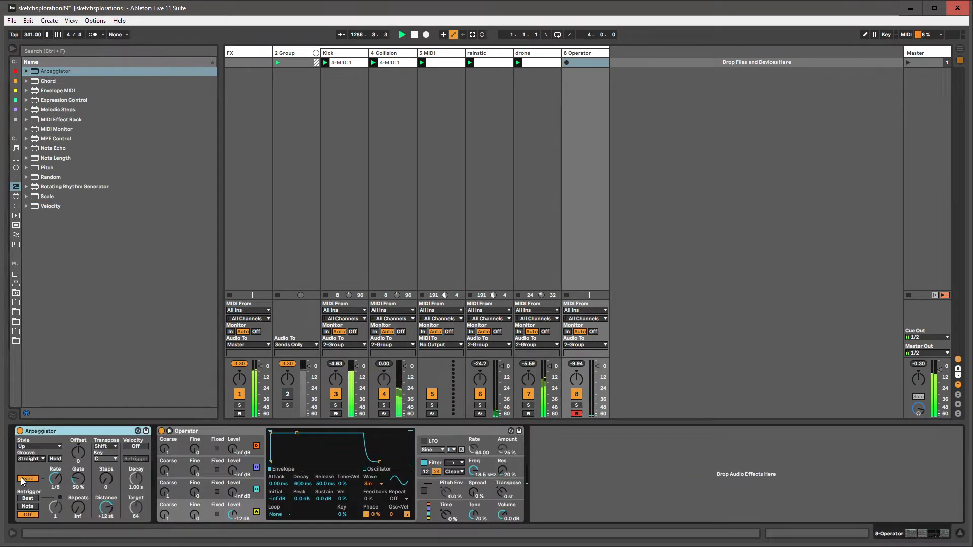
left_click(56, 458)
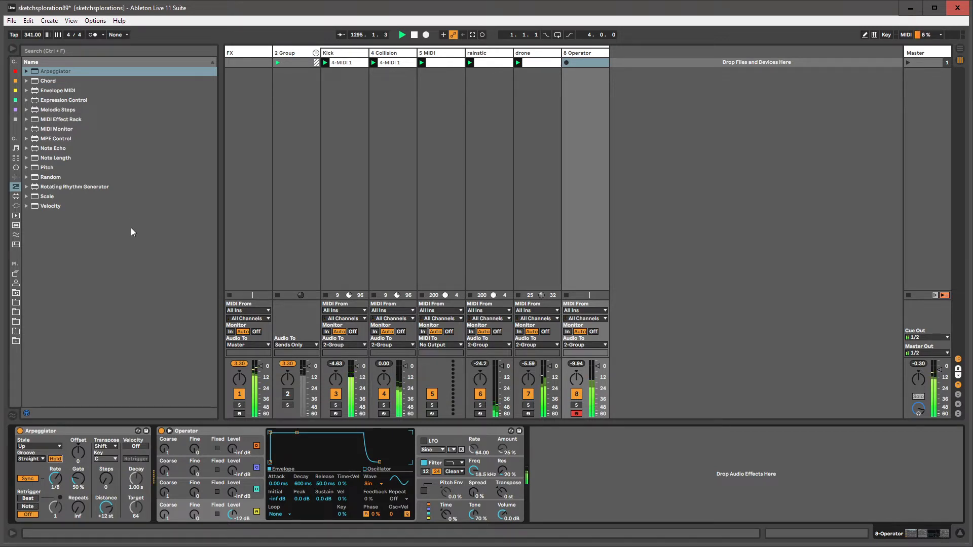
Step: Try to copy the Dead Simple Global Transpose device from the 4 Collision track to between Arpeggiator and Operator on the Operator track
left_click(344, 53)
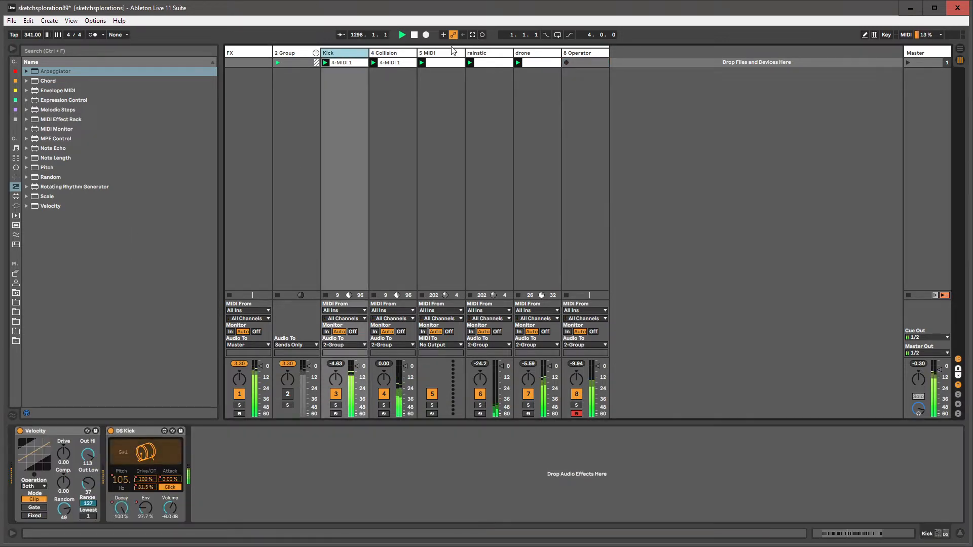
left_click(385, 52)
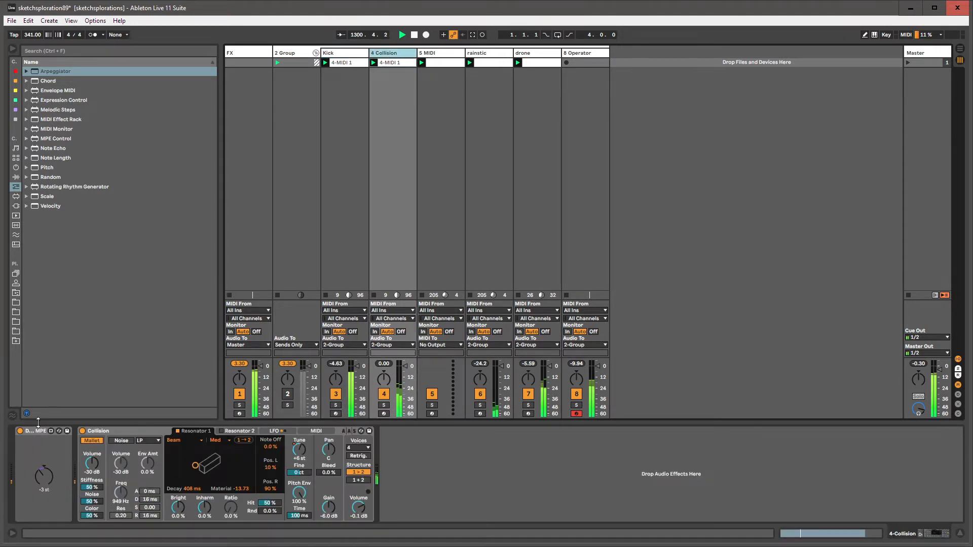
left_click(605, 53)
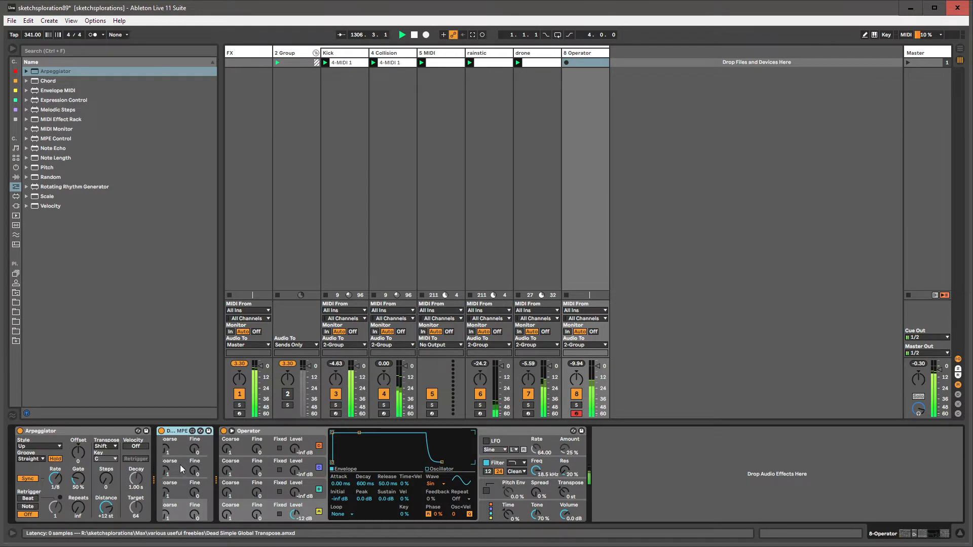
double_click(174, 430)
double_click(165, 444)
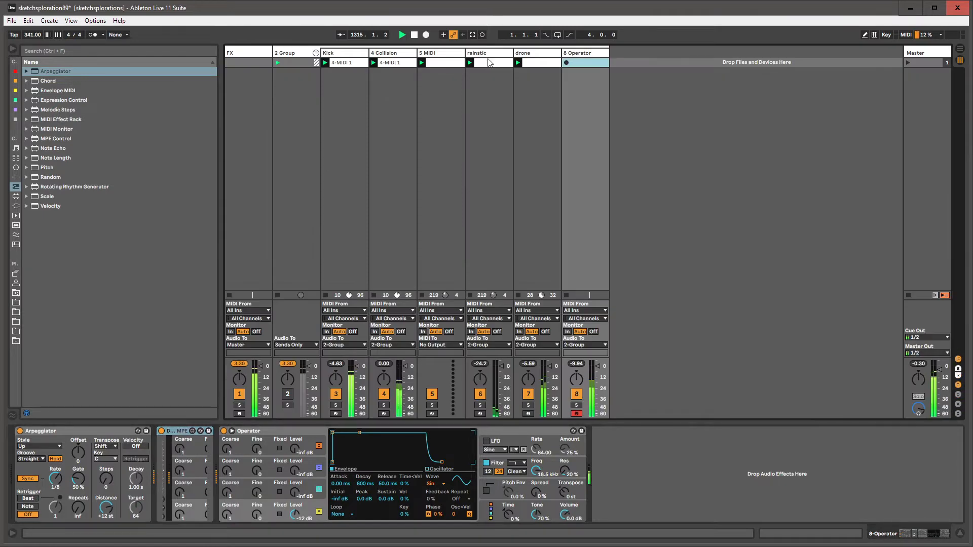
Step: Compare the copied Global Transpose device on the Operator track with the one on the 5 MIDI track
left_click(552, 55)
left_click(571, 55)
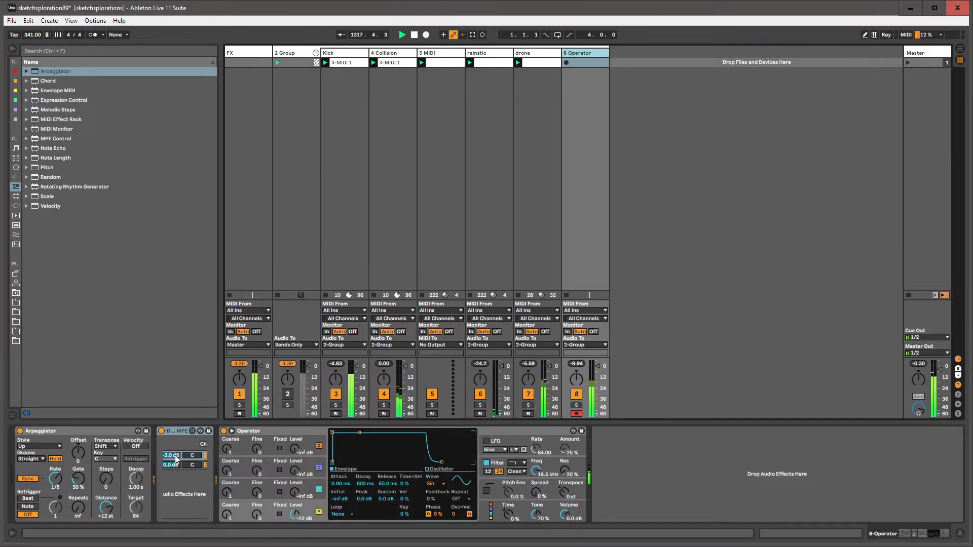
left_click(256, 432)
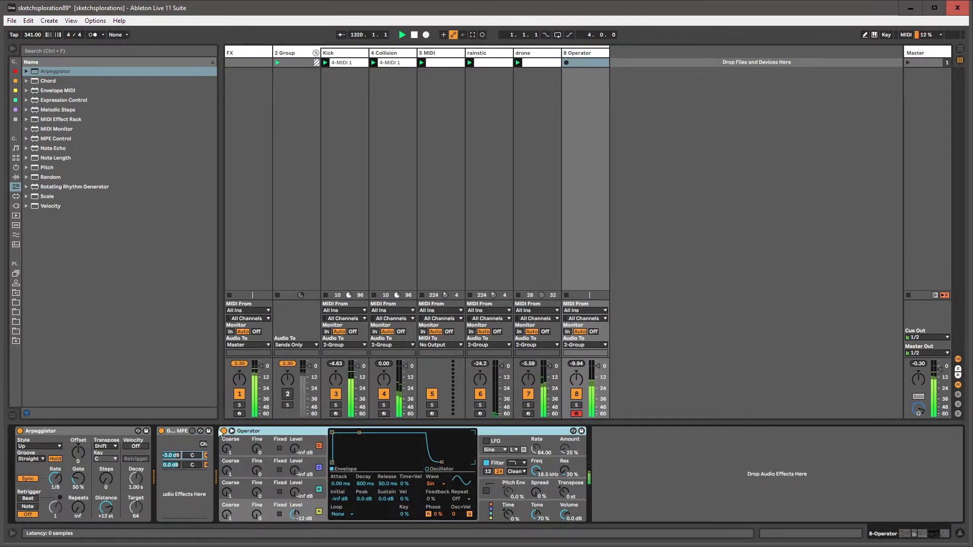
left_click(177, 431)
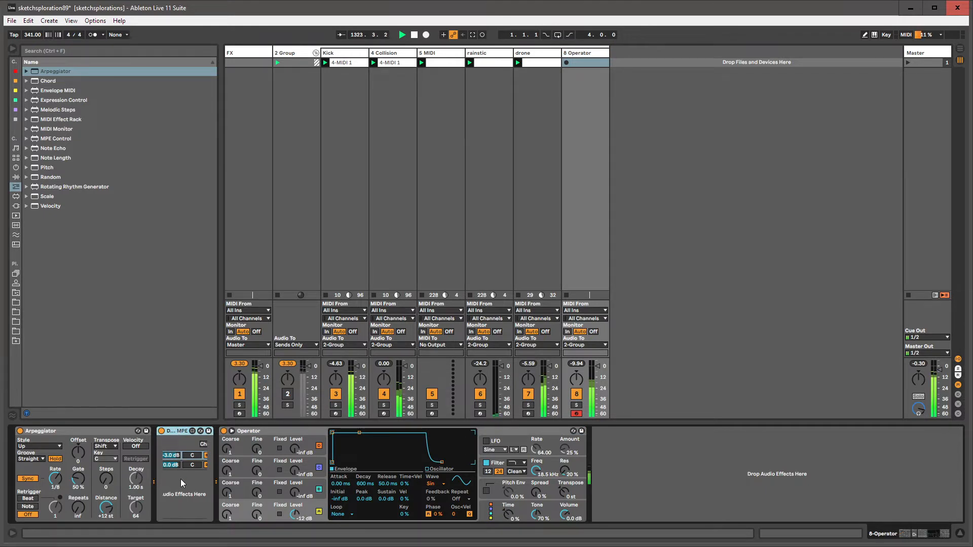
left_click(114, 434)
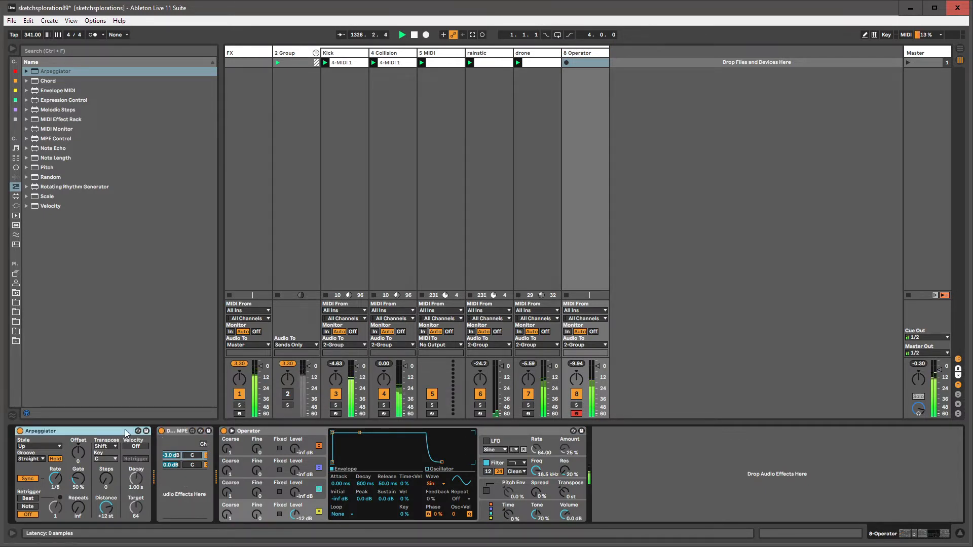
left_click(178, 431)
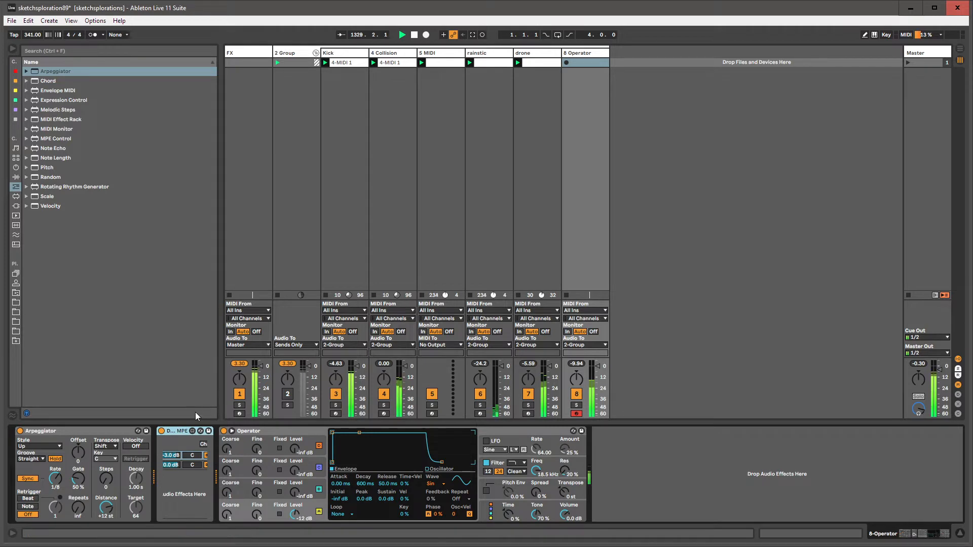
left_click(433, 57)
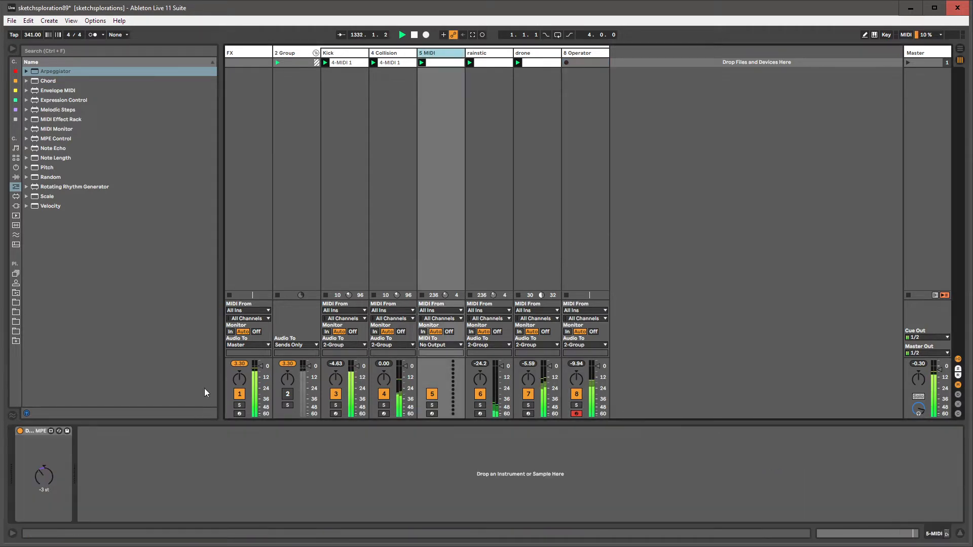
left_click(42, 484)
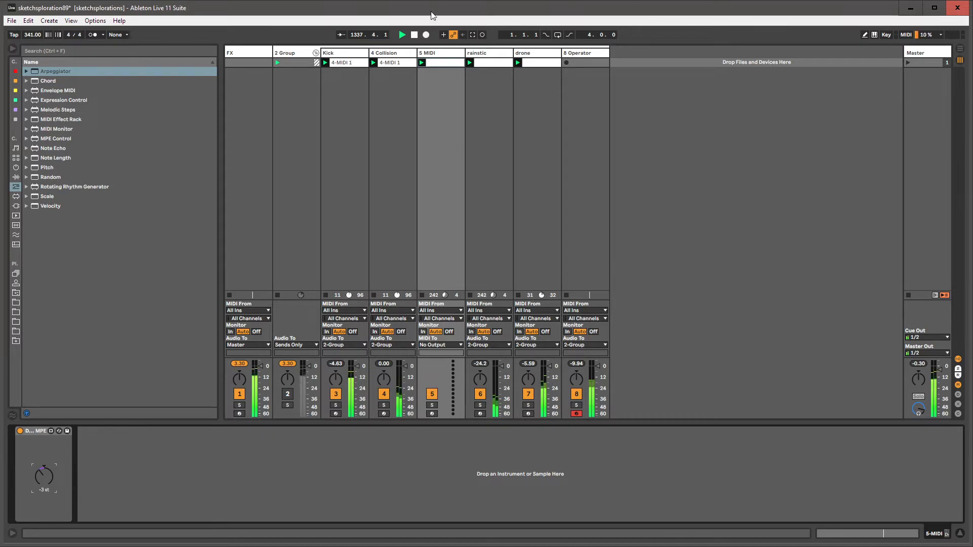
Step: Delete the copied Global Transpose device from the Operator track
left_click(568, 65)
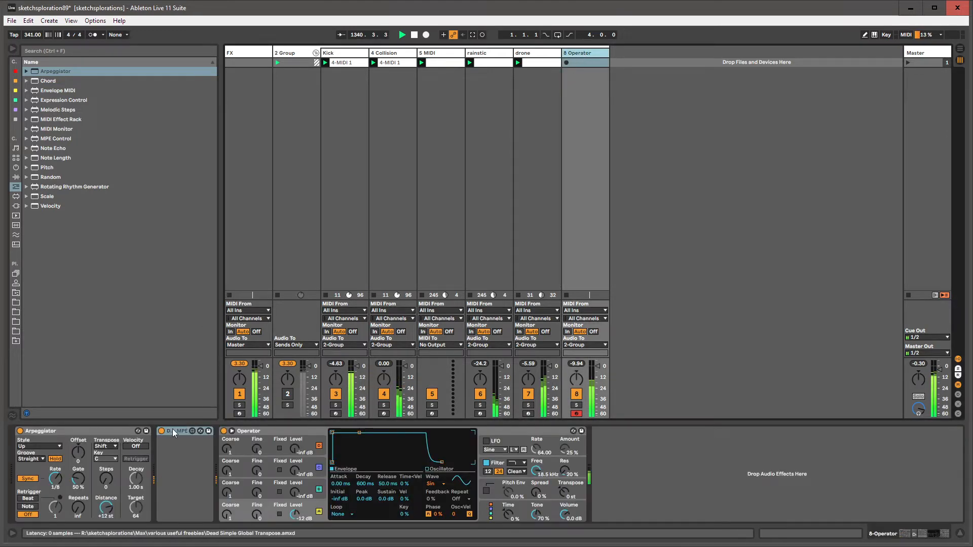
left_click(202, 480)
key("Delete")
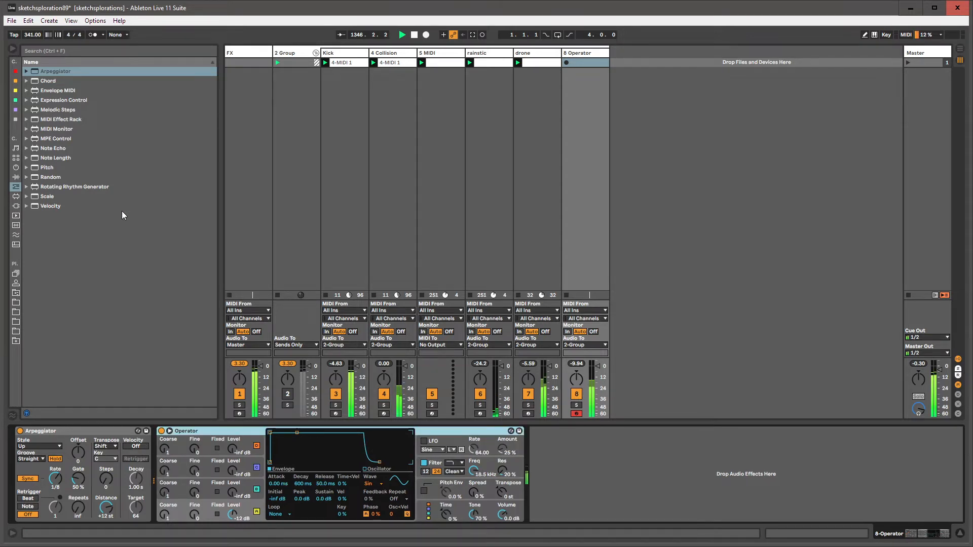
Step: Save the set and insert Dead Simple Global Transpose.amxd from Max > various useful freebies between Arpeggiator and Operator
key("ctrl+s")
left_click(16, 293)
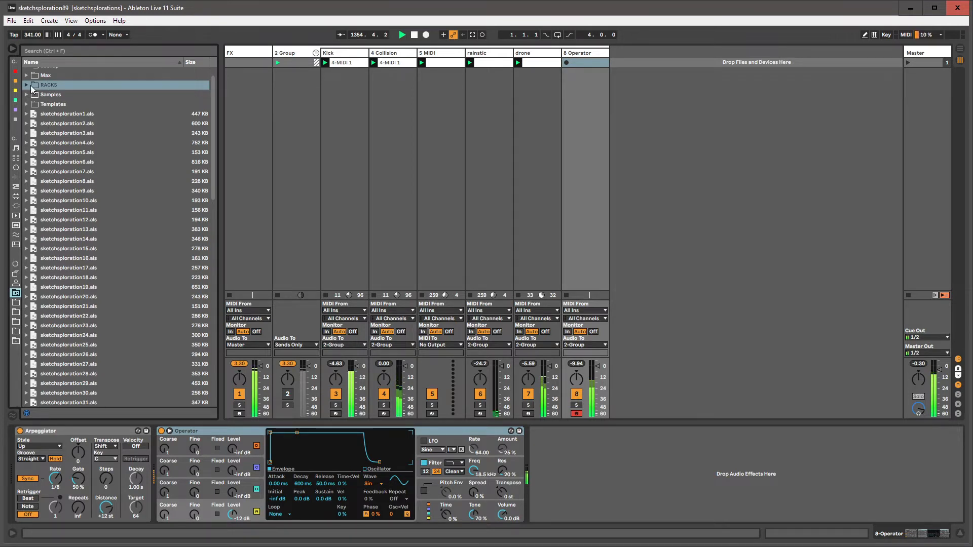
scroll(102, 185, "up", 2)
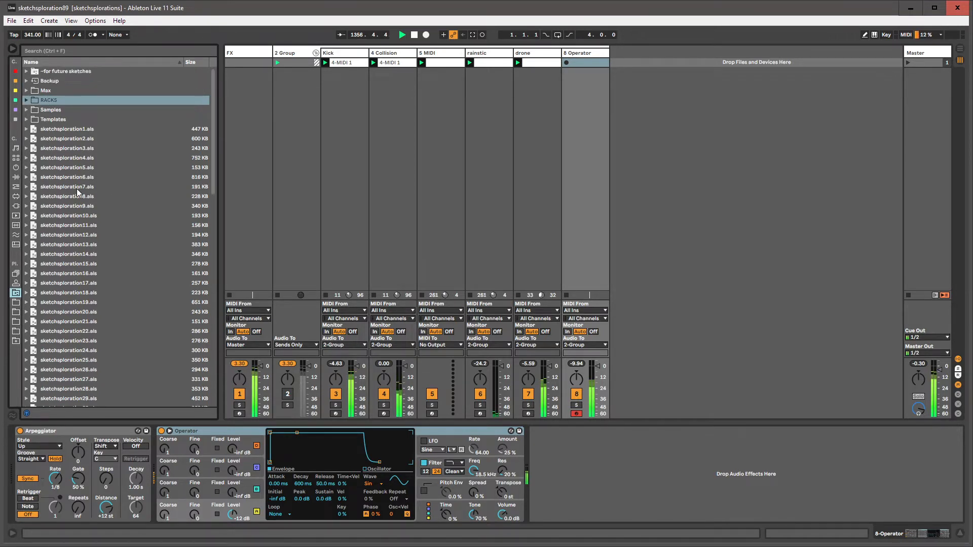
left_click(27, 90)
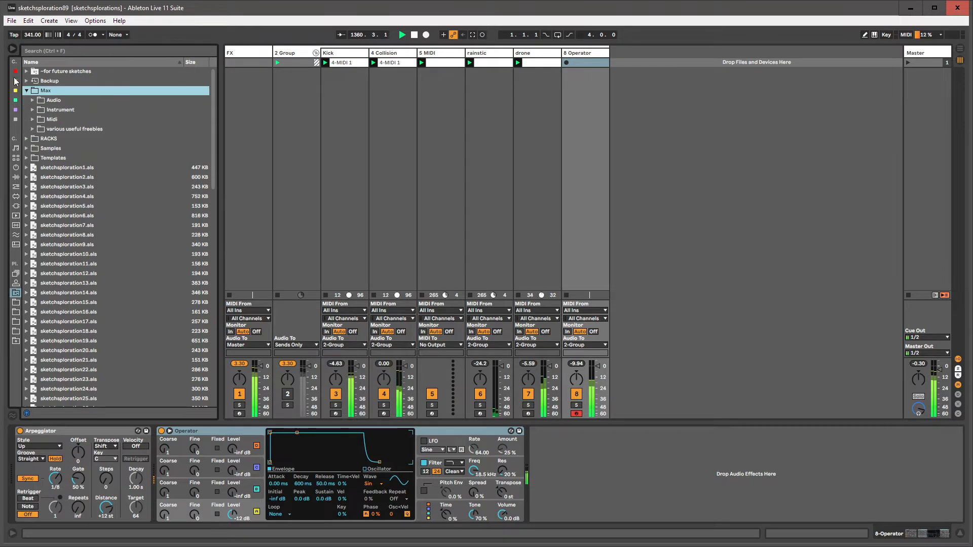
left_click(32, 128)
left_click_drag(68, 140, 177, 481)
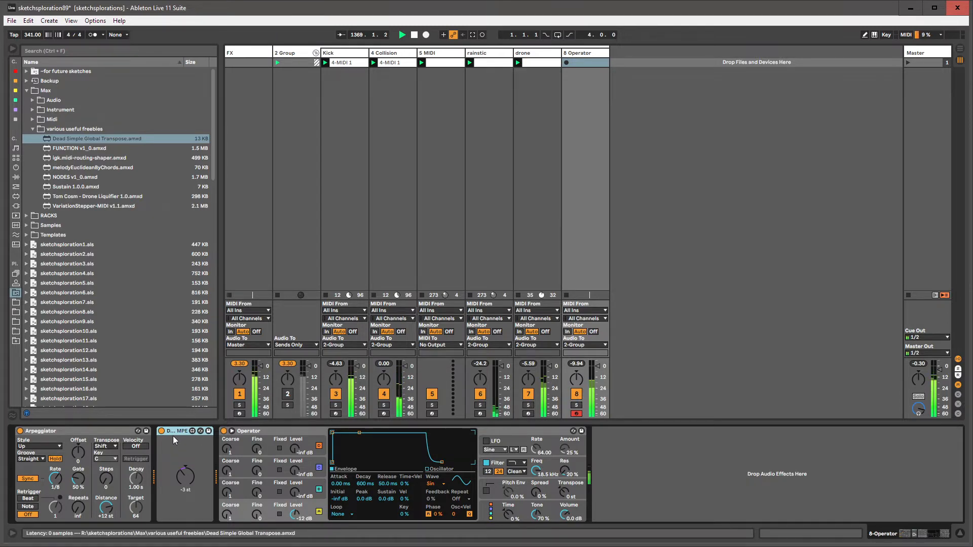
left_click(181, 477)
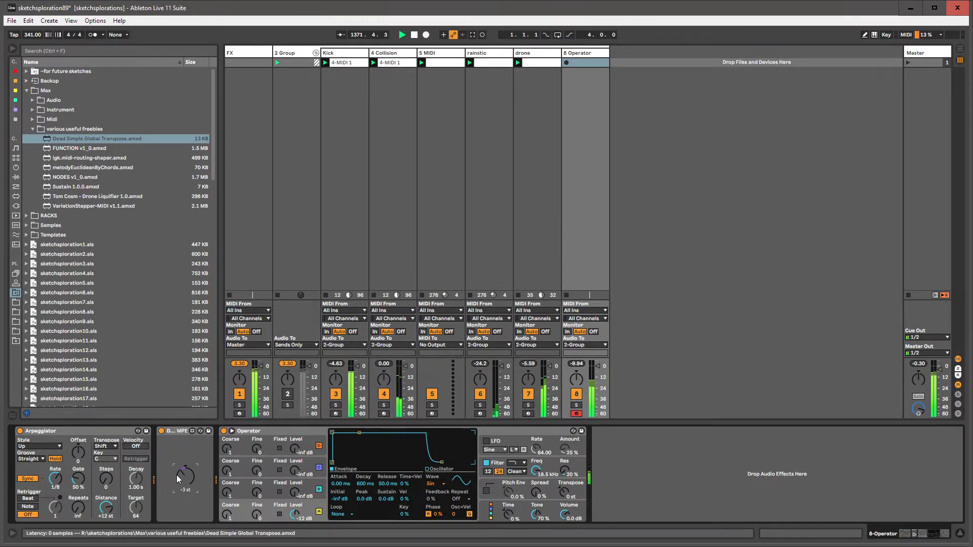
left_click(63, 429)
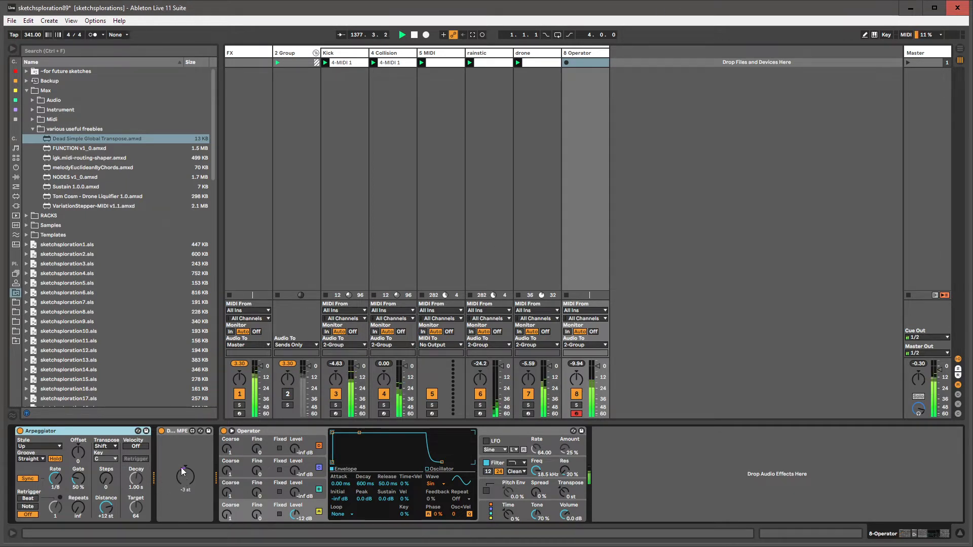
left_click_drag(184, 477, 184, 476)
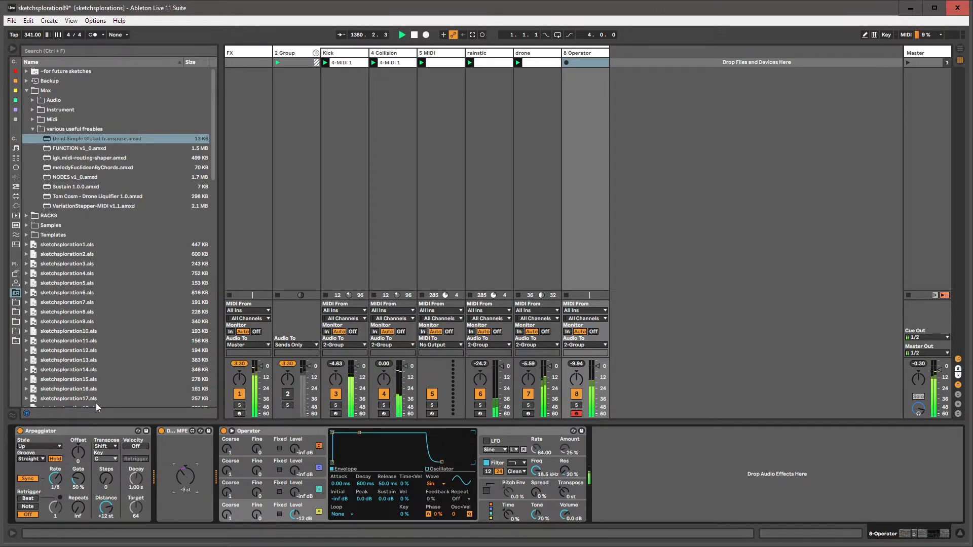
Step: Create a one-bar clip in the Operator track's first slot with C3 and C4 notes held for the whole bar, and launch it
double_click(574, 62)
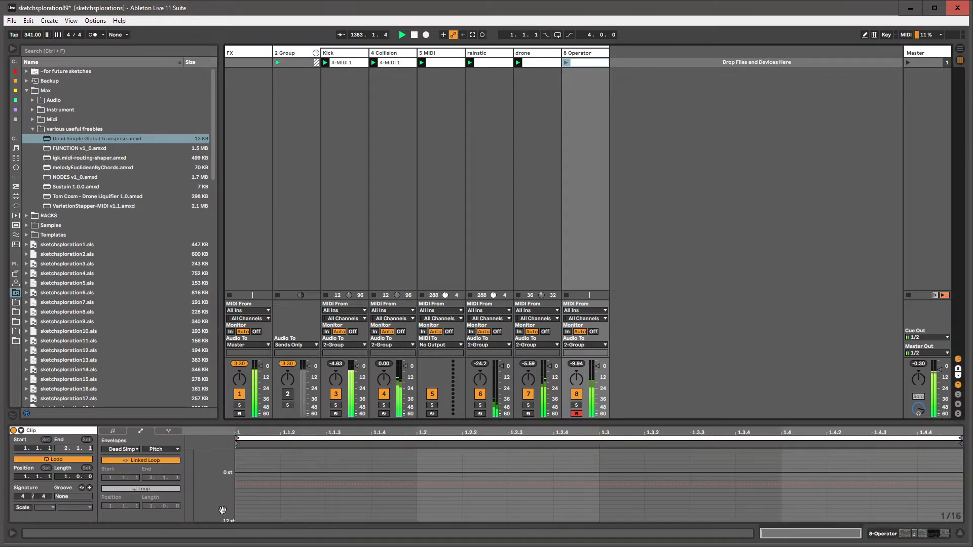
left_click(113, 431)
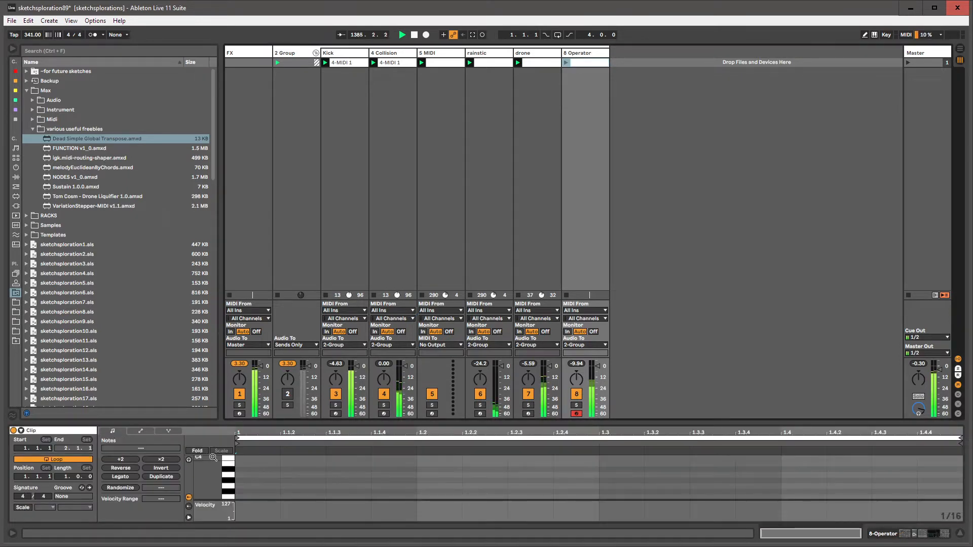
double_click(247, 458)
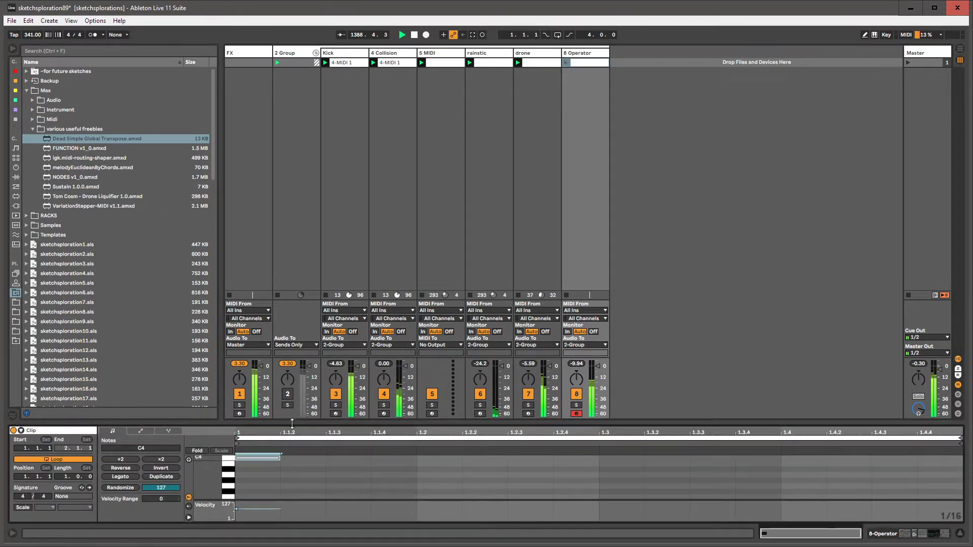
left_click_drag(292, 424, 292, 260)
double_click(254, 361)
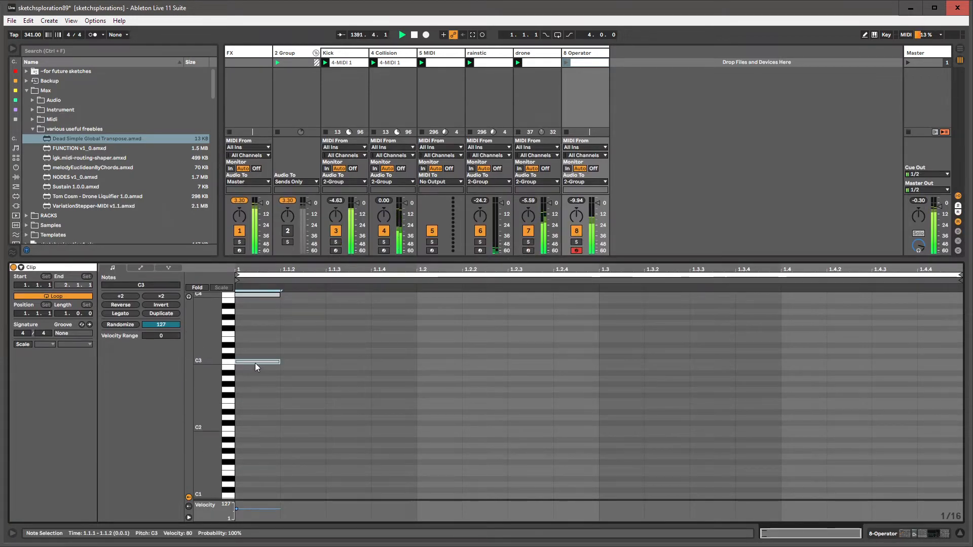
left_click_drag(310, 363, 268, 296)
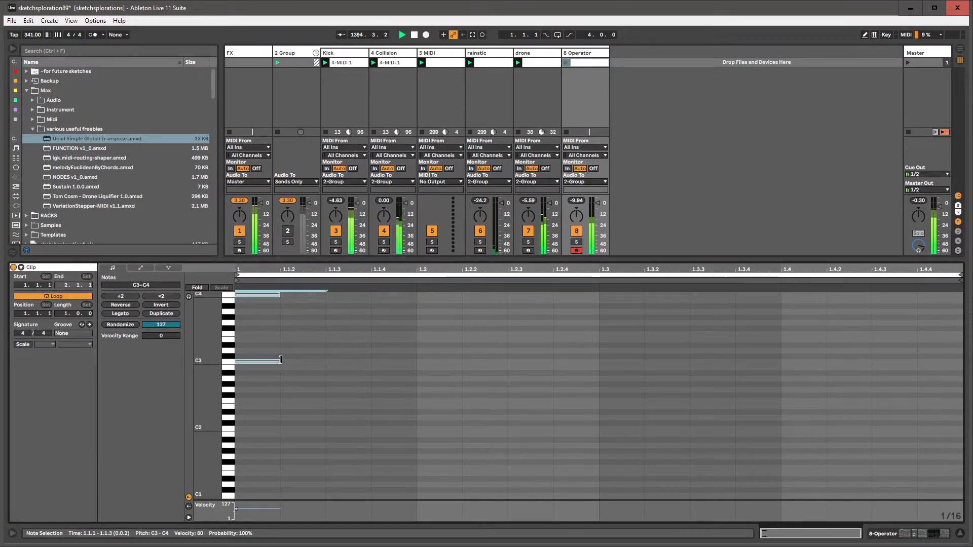
left_click_drag(280, 360, 963, 361)
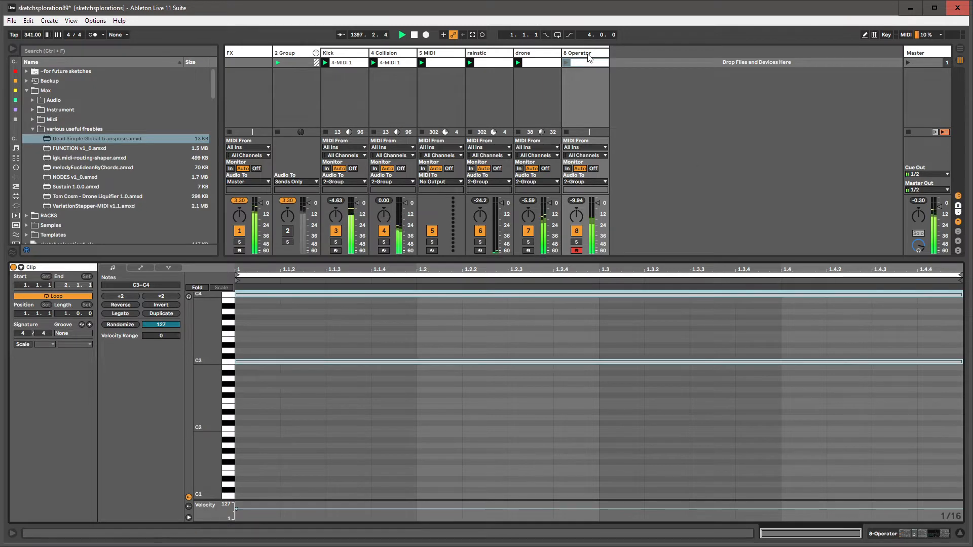
left_click(566, 62)
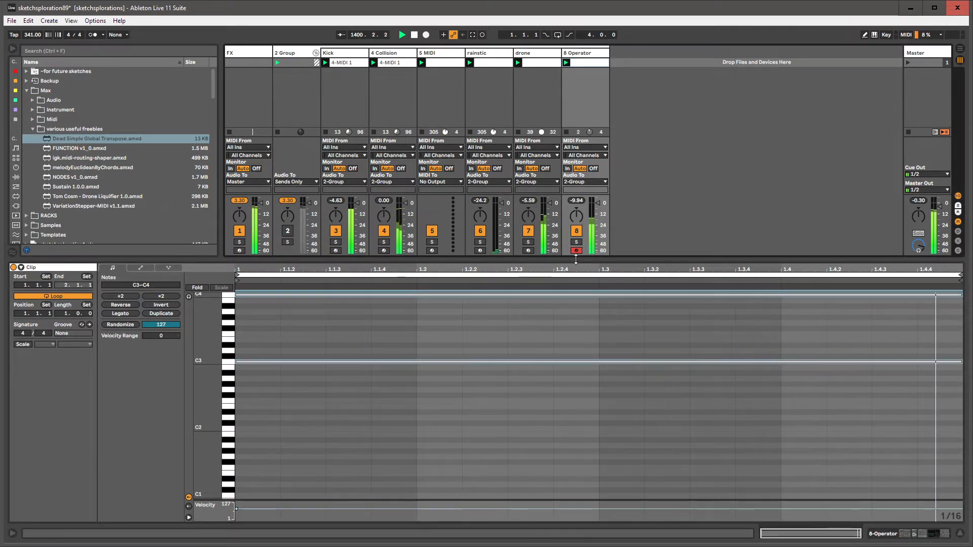
Step: Add a G3 note to the Operator clip and extend it over the full bar
left_click_drag(576, 260, 576, 319)
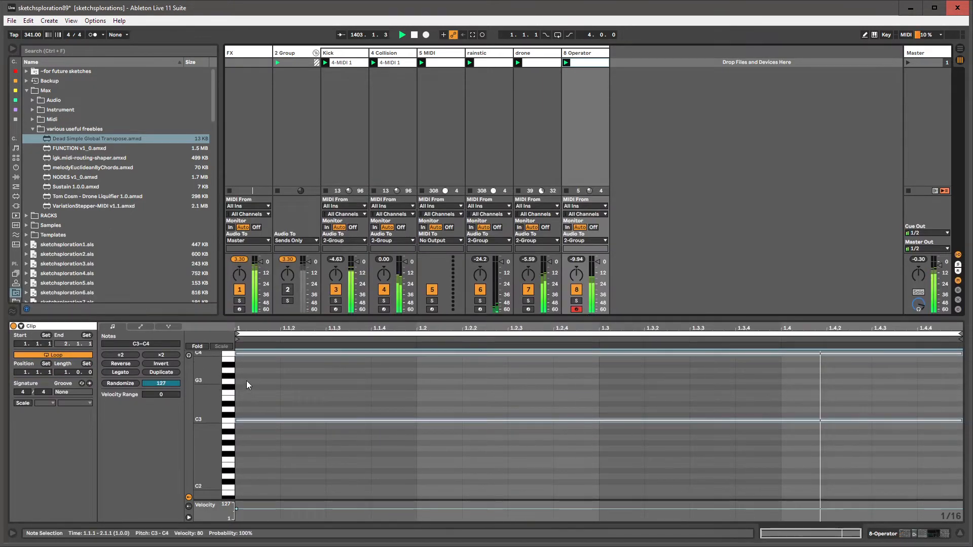
double_click(246, 381)
left_click_drag(280, 381, 857, 381)
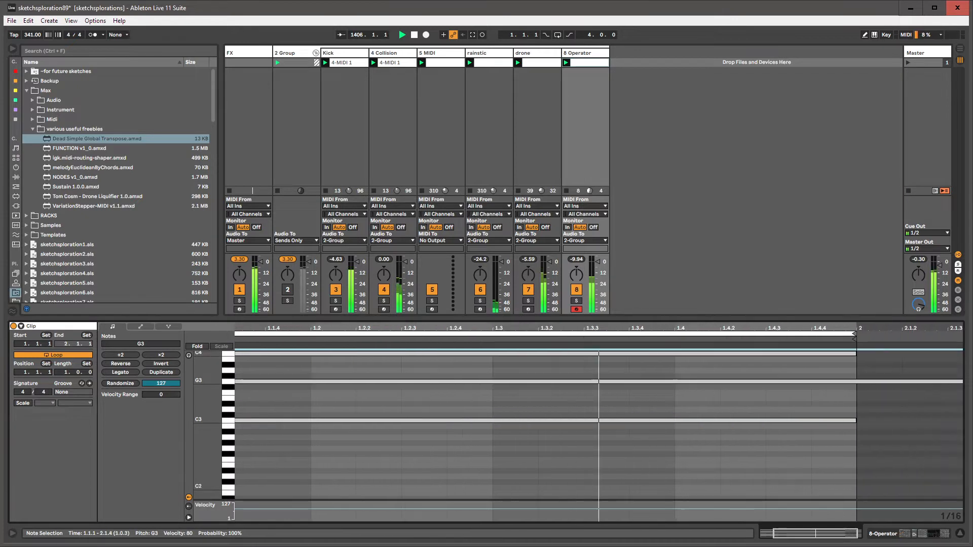
left_click_drag(794, 320, 793, 358)
left_click_drag(735, 369, 729, 357)
scroll(565, 440, "up", 1)
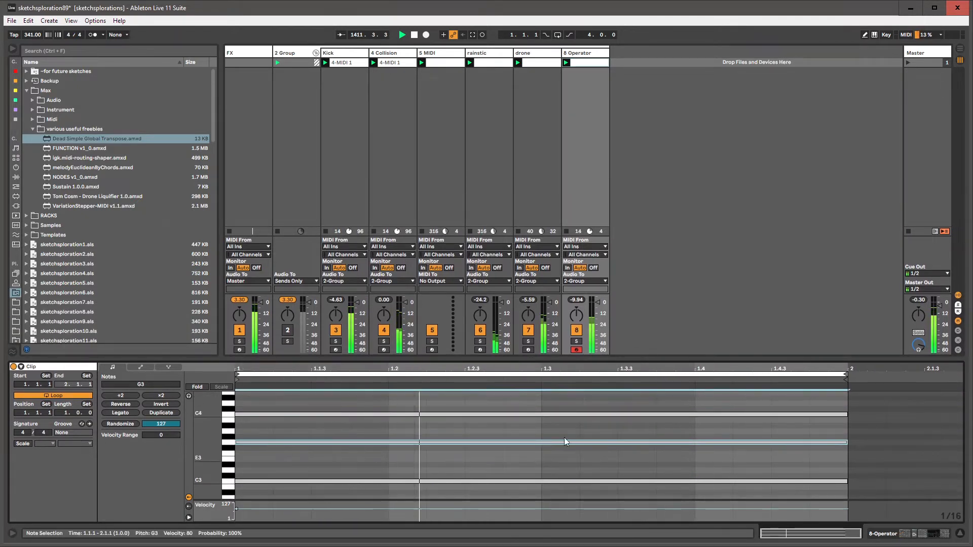
Step: Add two short C#4 notes to the Operator clip, a longer one on 1.3 and a shorter one on 1.2, and return to the track's devices
double_click(552, 409)
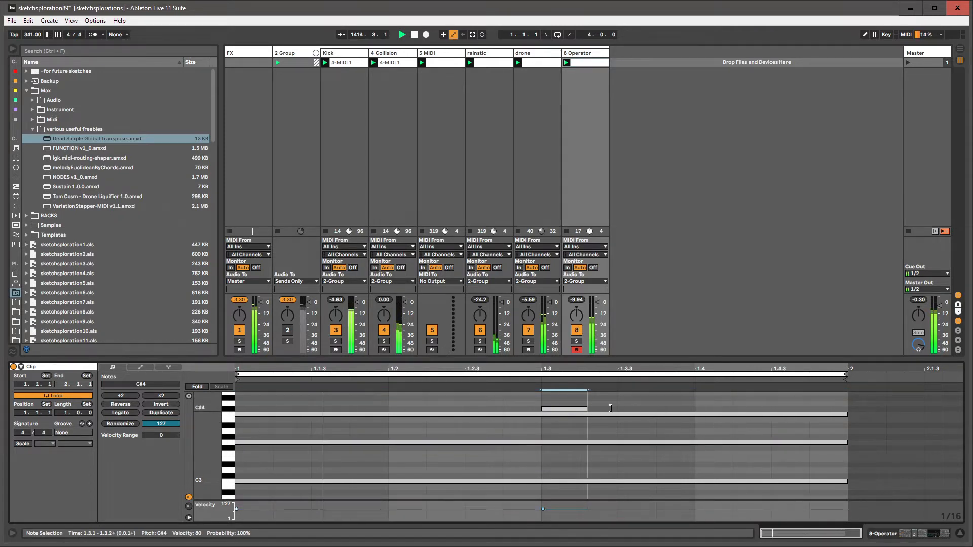
left_click_drag(610, 408, 656, 409)
double_click(402, 408)
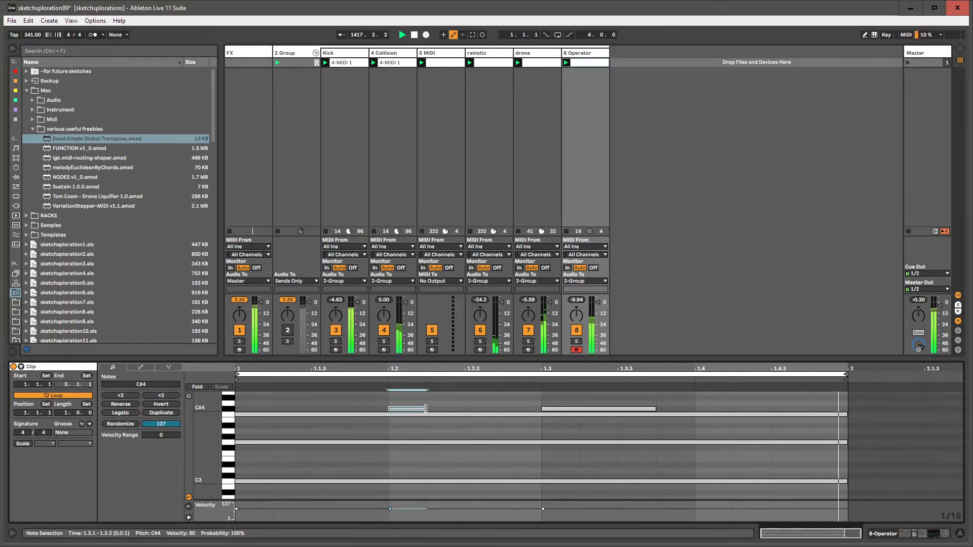
left_click_drag(425, 408, 452, 409)
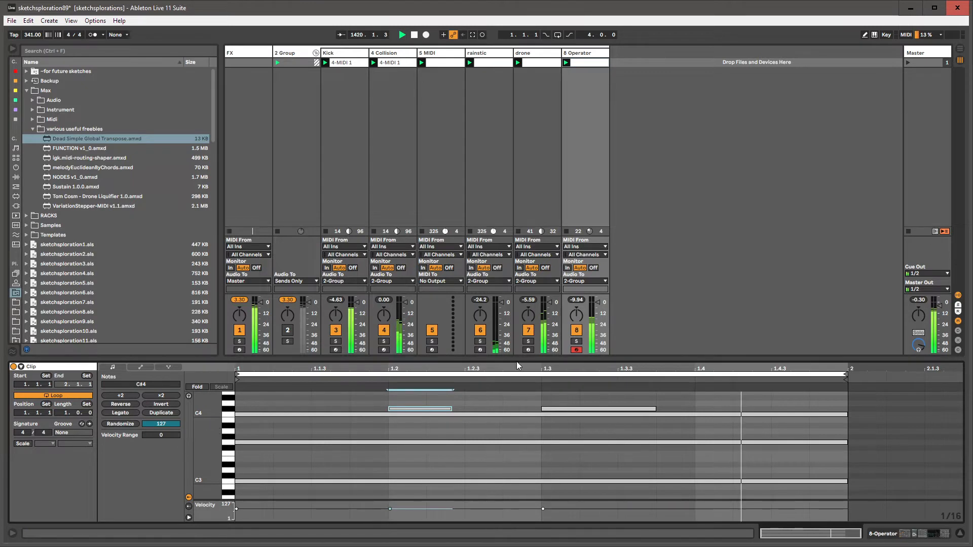
left_click_drag(515, 361, 515, 423)
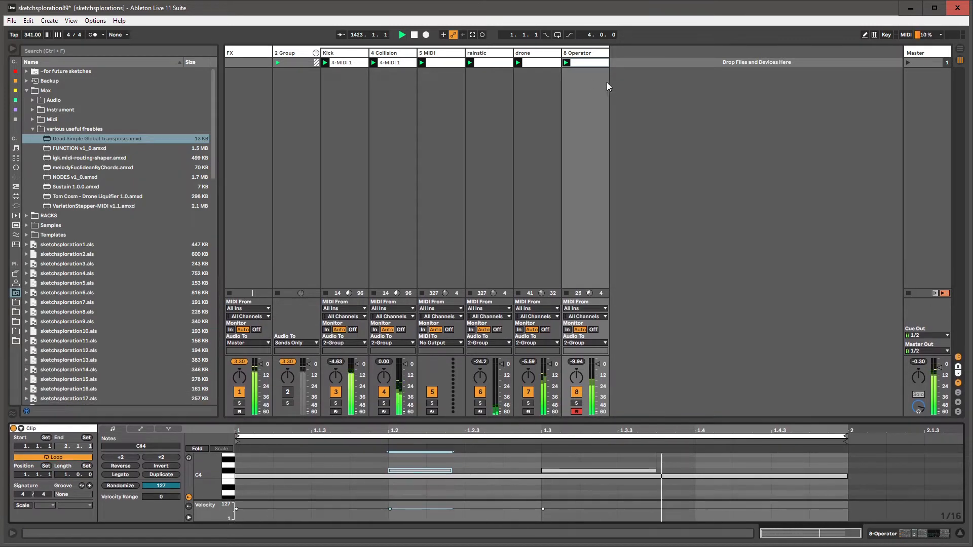
left_click(586, 53)
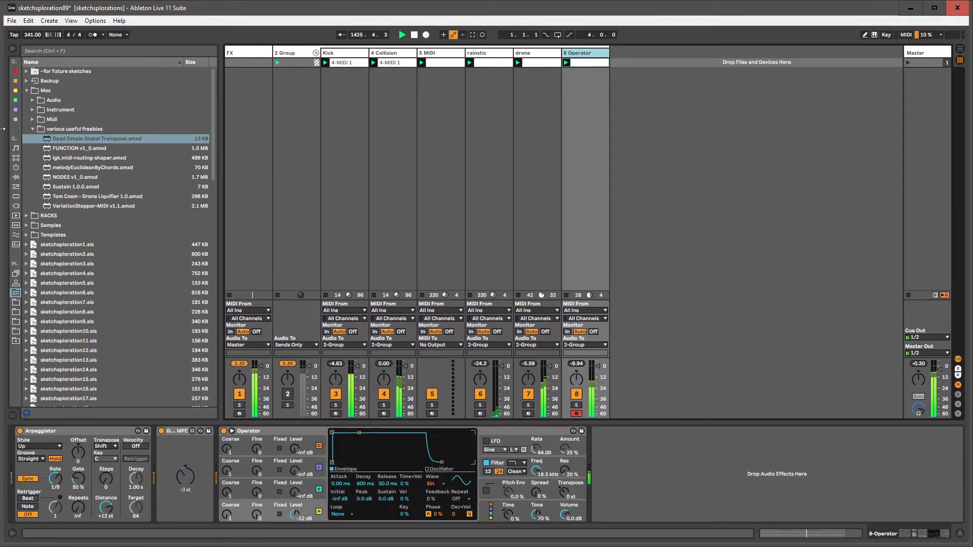
Step: Insert a Velocity MIDI effect before Operator, with Random at 47 and Out Hi at 65
left_click(17, 186)
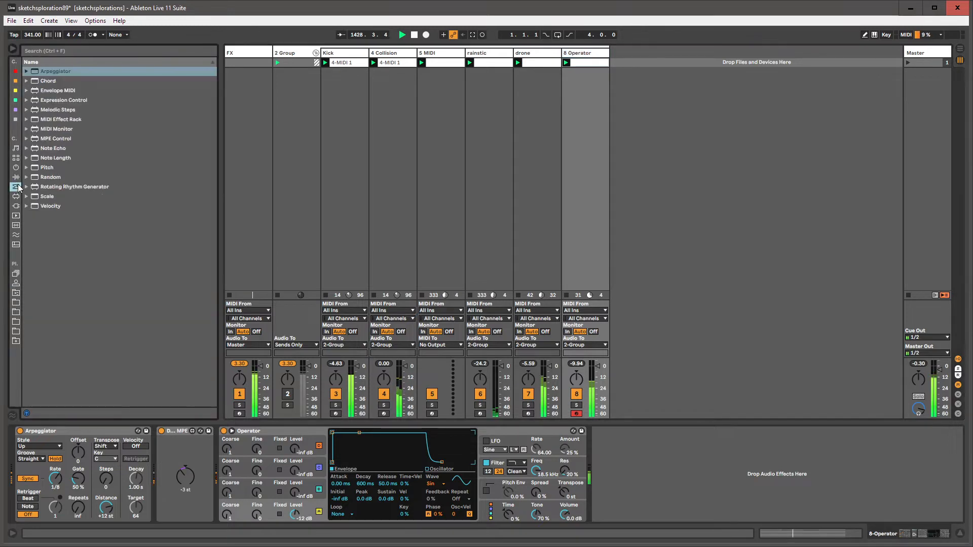
left_click_drag(50, 205, 207, 458)
left_click_drag(291, 455, 267, 486)
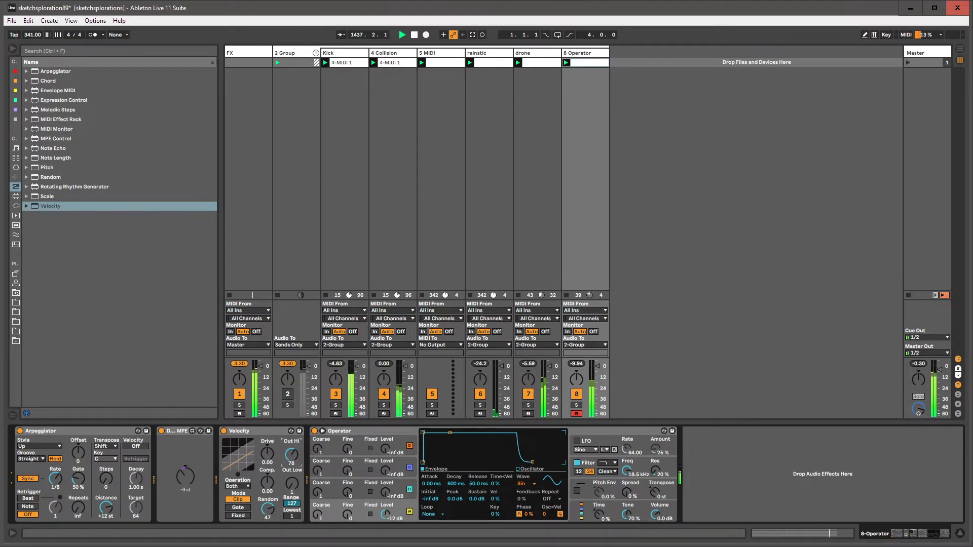
left_click_drag(291, 454, 292, 462)
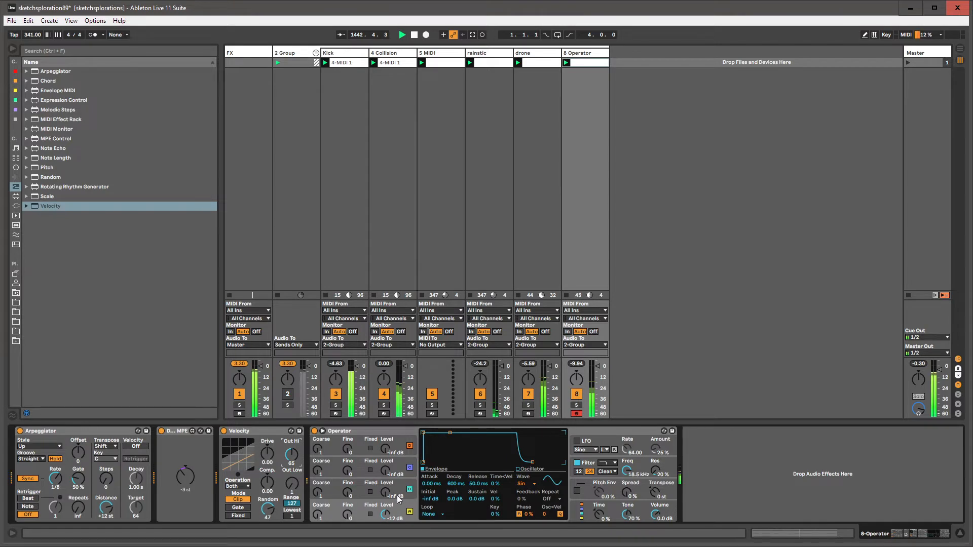
Step: Set Operator's oscillator A level to -7.3 dB and try oscillator B's level up to 0.0 dB before silencing it
left_click_drag(399, 499, 388, 506)
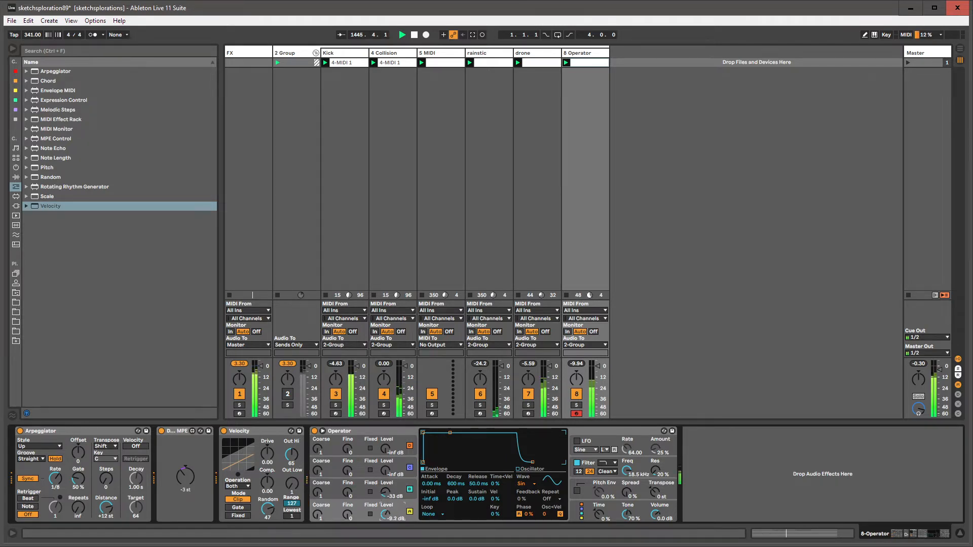
left_click(388, 492)
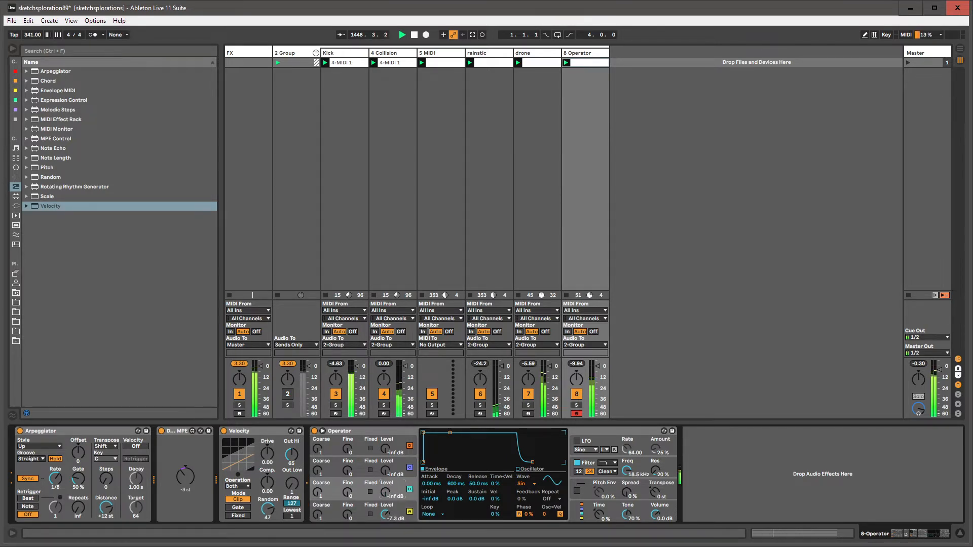
left_click_drag(386, 493, 386, 517)
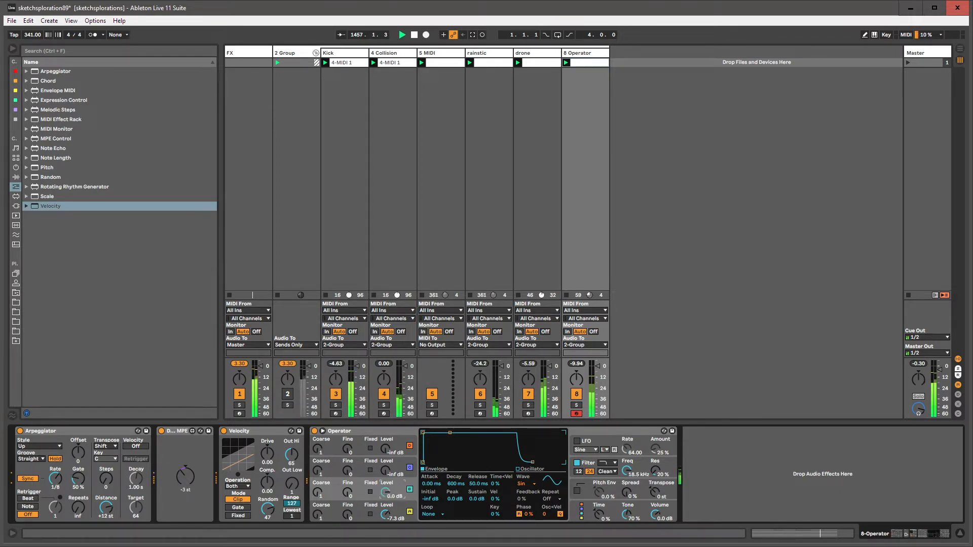
left_click_drag(386, 493, 386, 507)
Step: Show the clip automation for Operator's oscillator B level and set the clip's loop length to 8.0.3
right_click(388, 491)
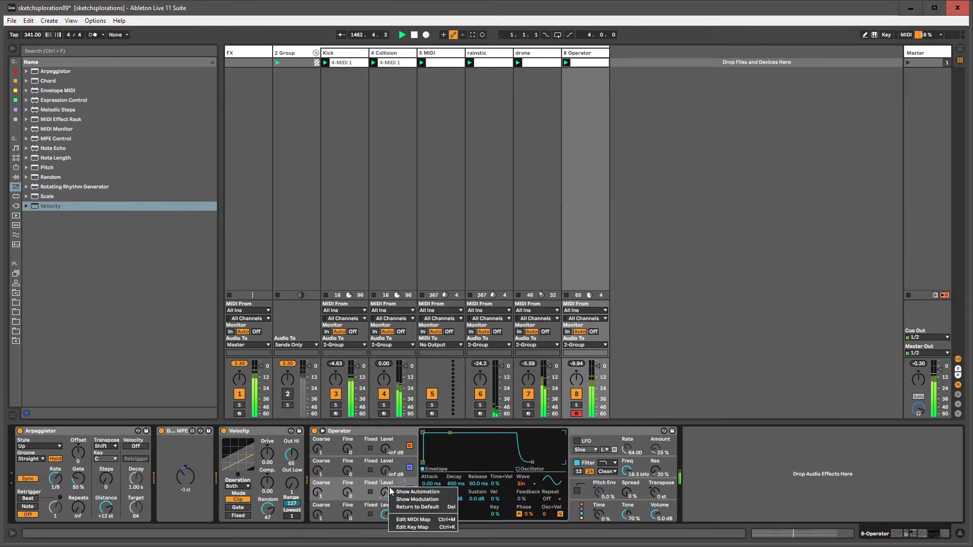
left_click(400, 489)
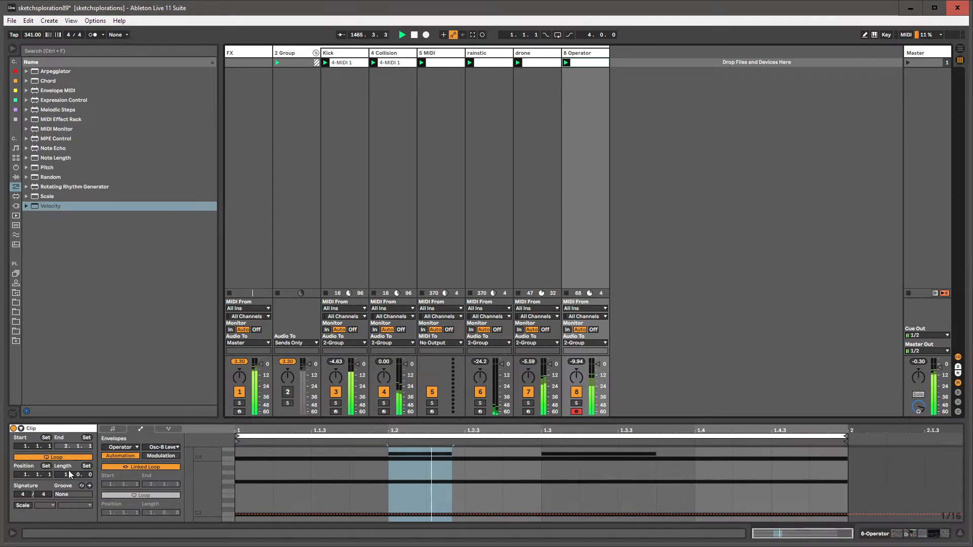
left_click_drag(68, 475, 90, 475)
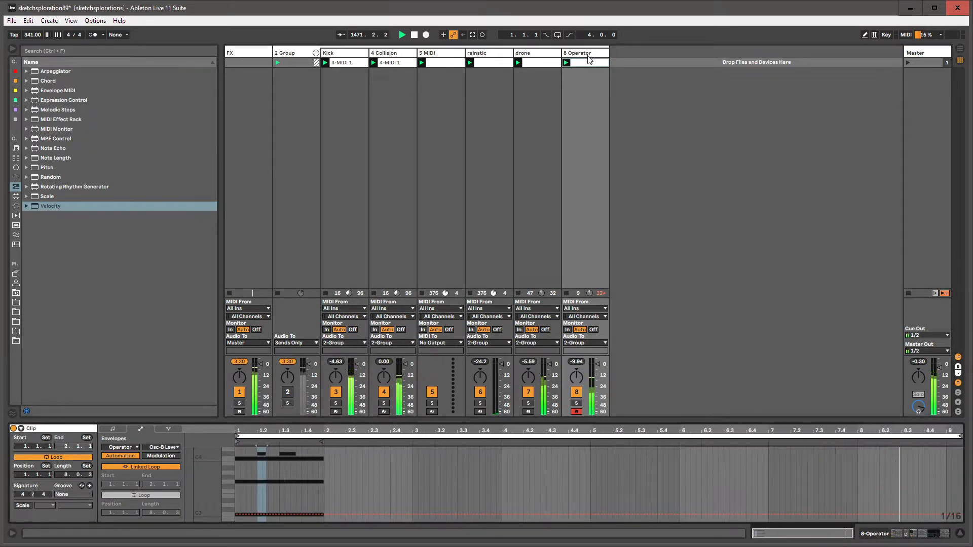
Step: Record varied oscillator B level movements across the Operator clip and bring up the recorded envelope
key("shift+Tab")
mouse_move(385, 492)
left_mouse_down()
mouse_move(385, 474)
mouse_move(385, 510)
mouse_move(385, 499)
left_mouse_up()
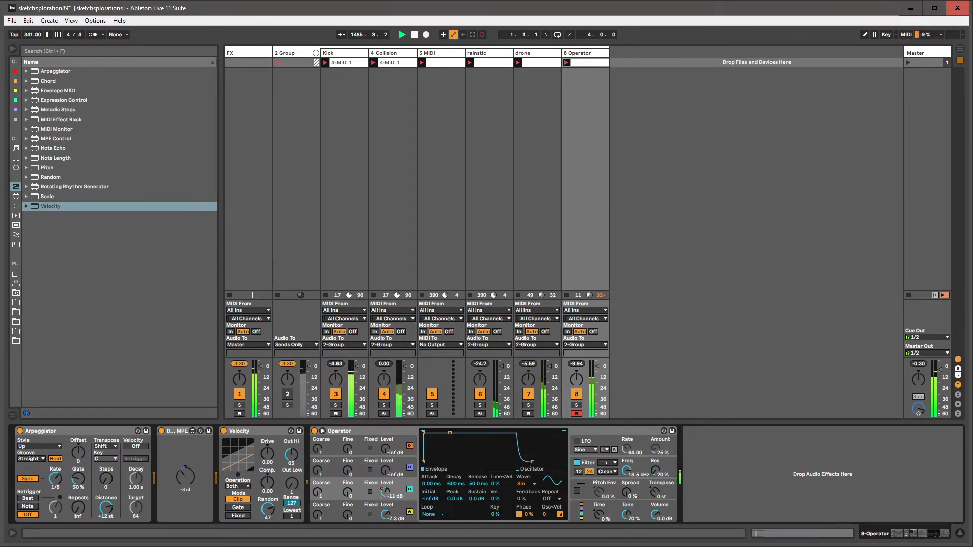
left_click_drag(385, 491, 381, 494)
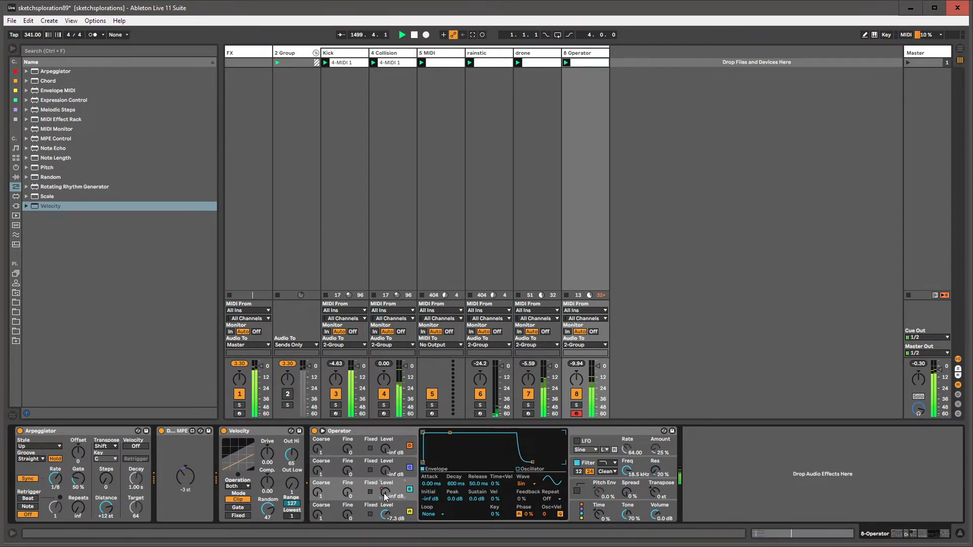
key("shift+Tab")
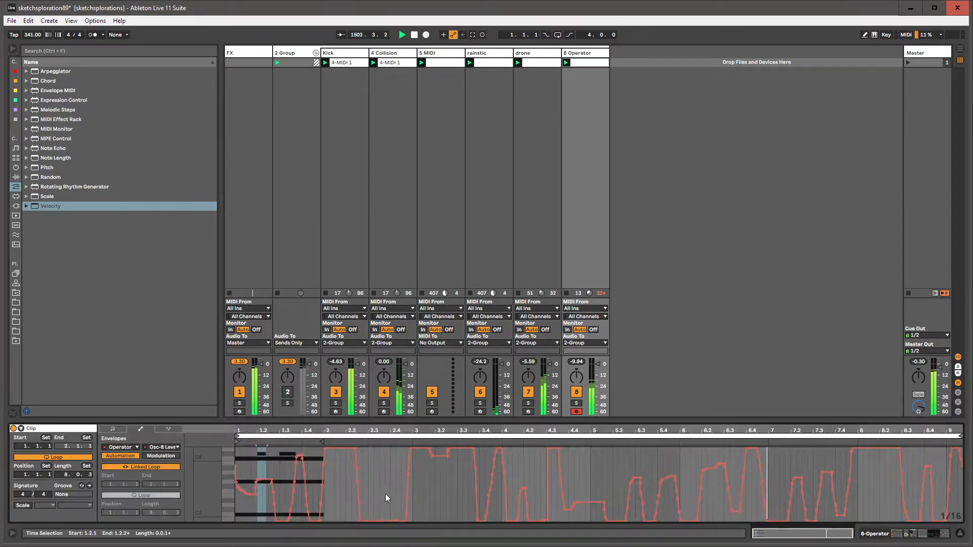
Step: Unlink the oscillator B level envelope from the clip loop and extend its own loop to about 9.2
left_click(384, 493)
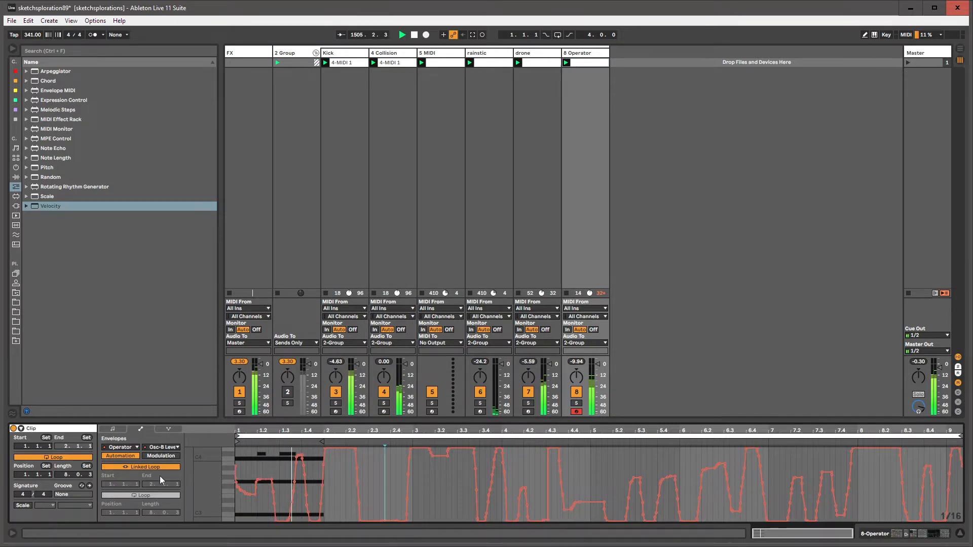
left_click(147, 467)
left_click_drag(961, 439, 820, 447)
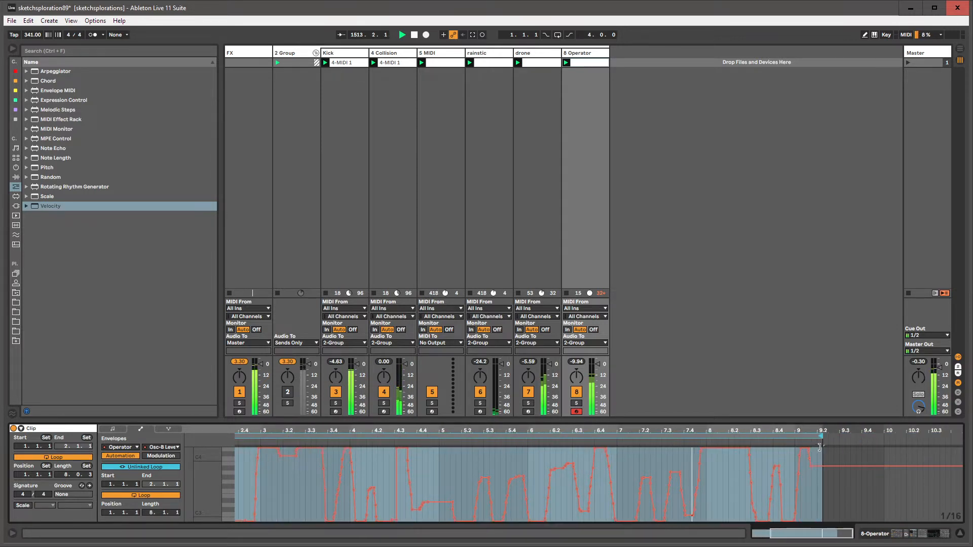
key("ctrl+a")
right_click(668, 470)
key("s")
left_click(668, 470)
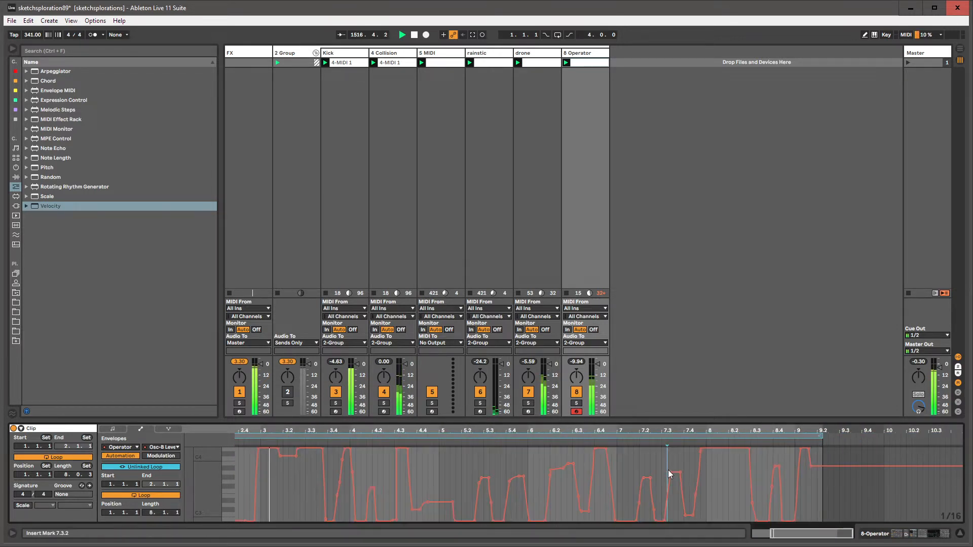
Step: Go to Operator's envelope settings and display the clip automation for its Ae Attack parameter
key("shift+Tab")
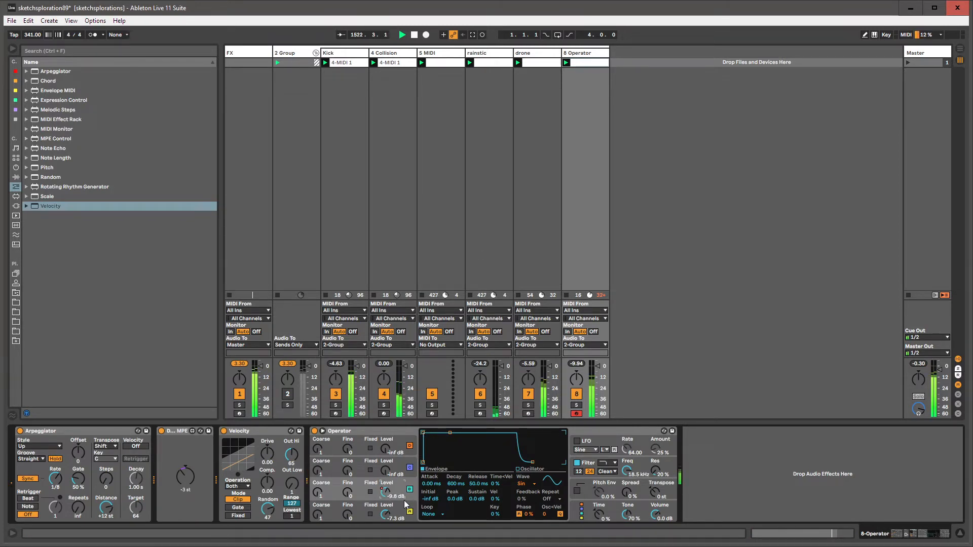
left_click_drag(387, 493, 401, 503)
mouse_move(423, 431)
left_mouse_down()
mouse_move(467, 432)
mouse_move(423, 432)
left_mouse_up()
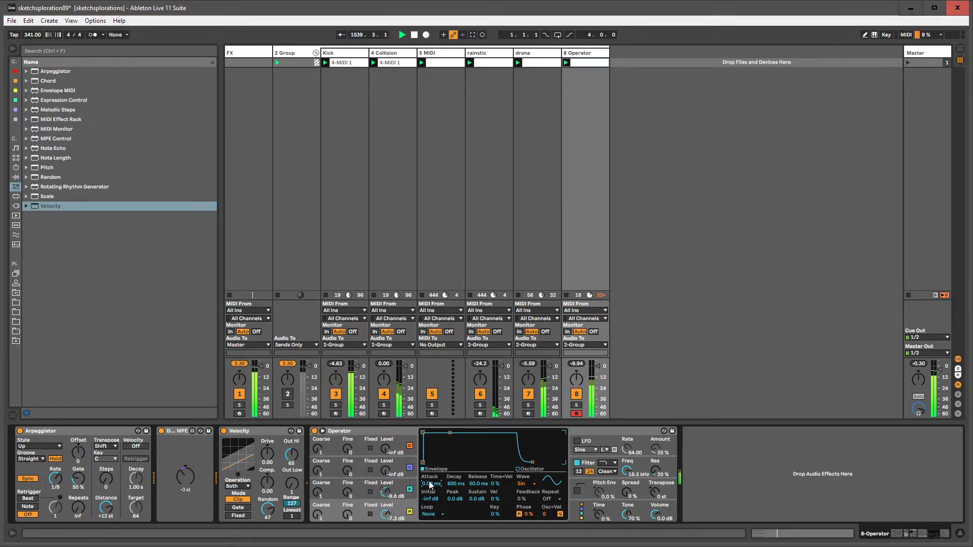
key("shift+Tab")
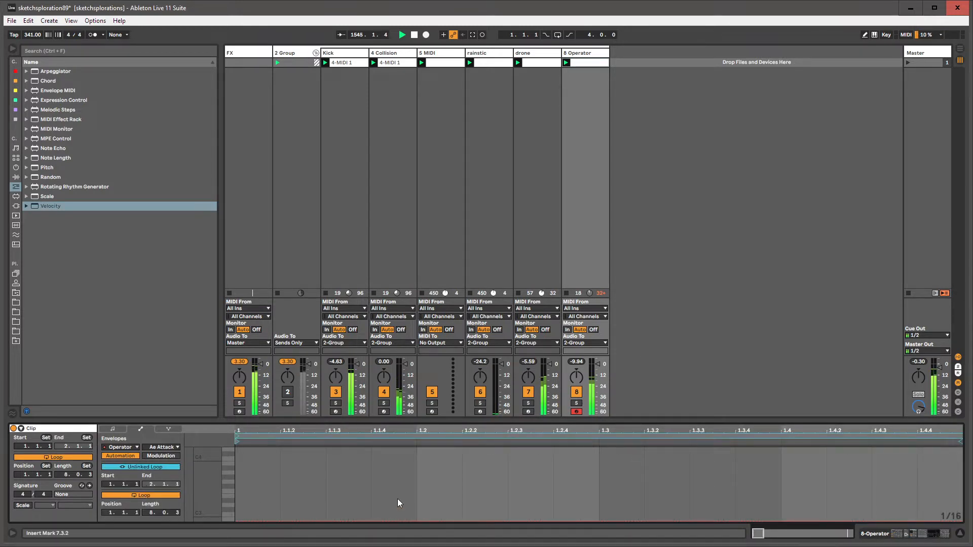
Step: Unlink the Ae Attack envelope, set its start to 97.4.4 and extend its loop length to 714.3.3
left_click(143, 468)
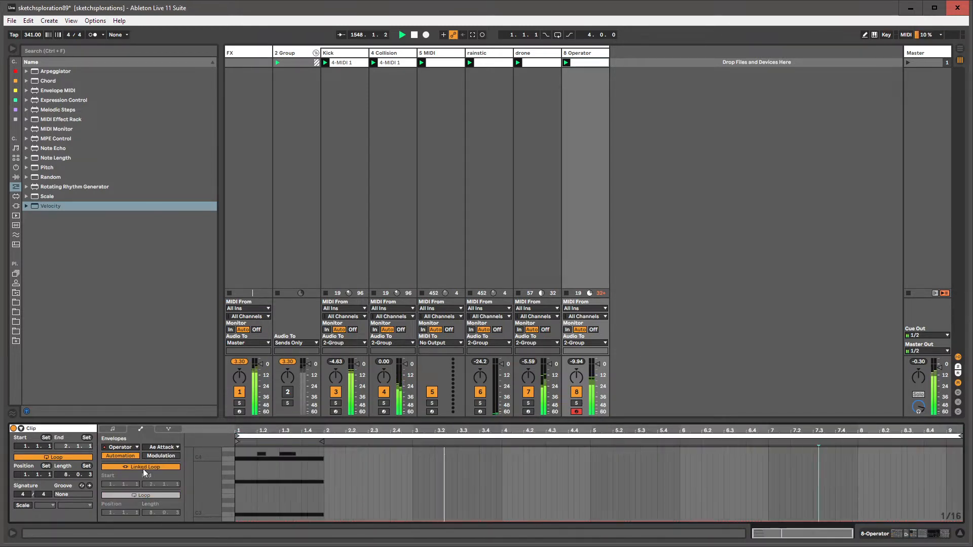
left_click_drag(236, 442, 333, 442)
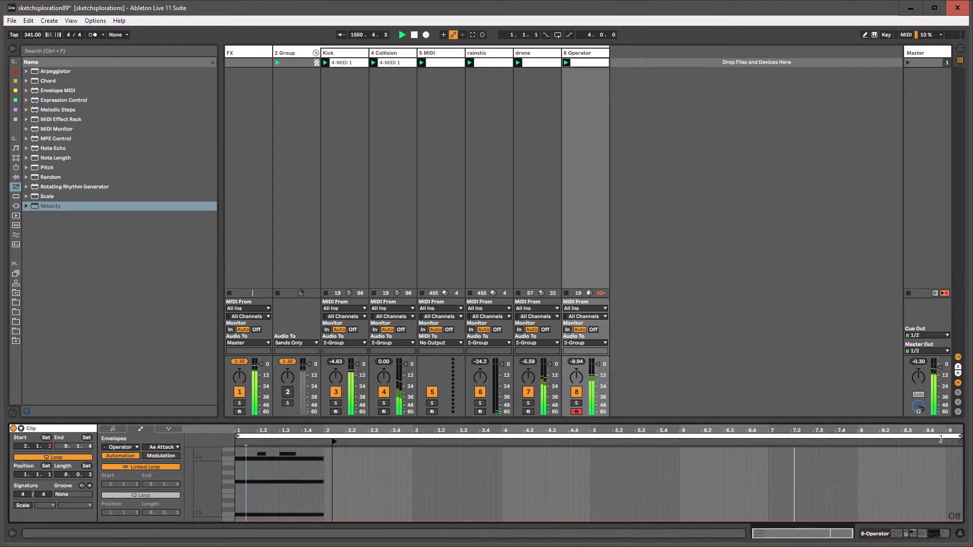
left_click(144, 467)
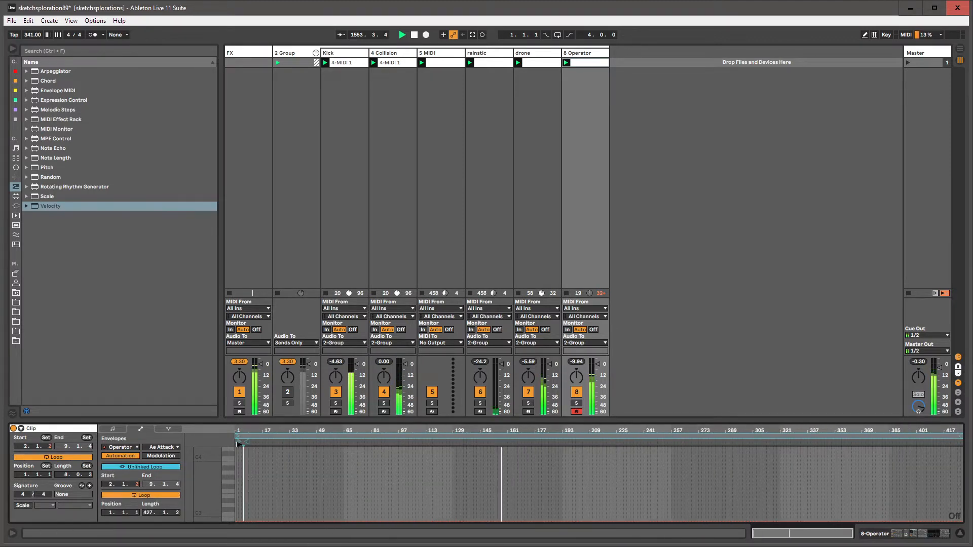
left_click_drag(239, 444, 401, 444)
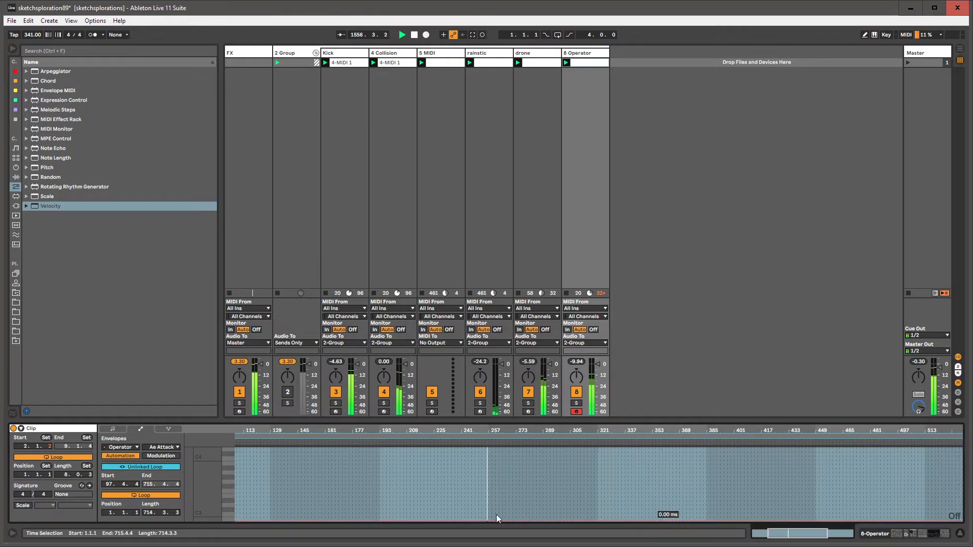
Step: Move the Operator clip's start marker to 1.1.1 and return to its note view
left_click(112, 429)
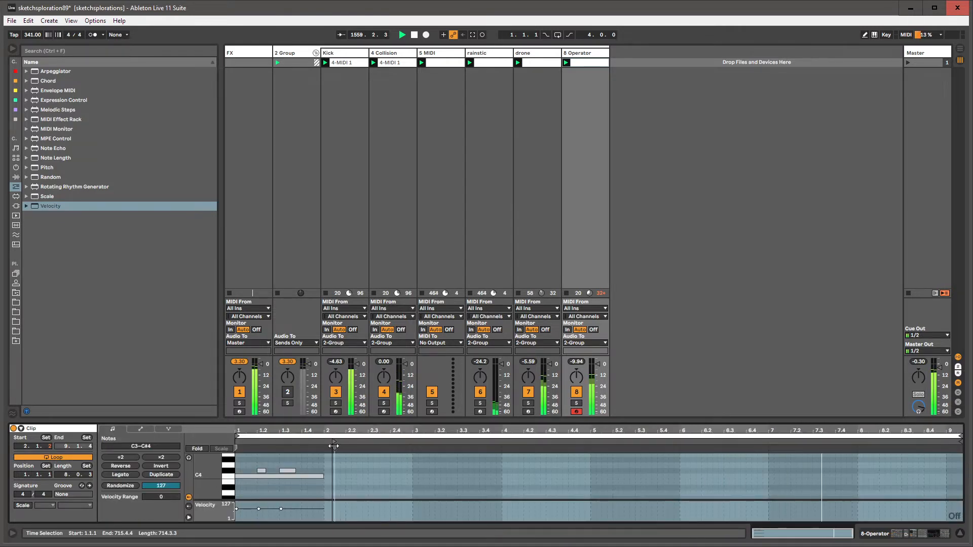
left_click_drag(333, 442, 236, 442)
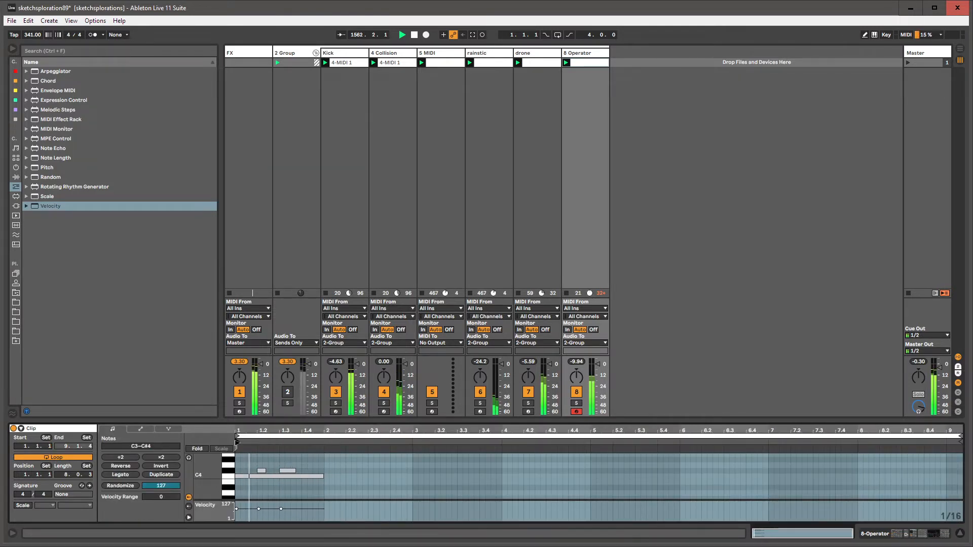
left_click(141, 430)
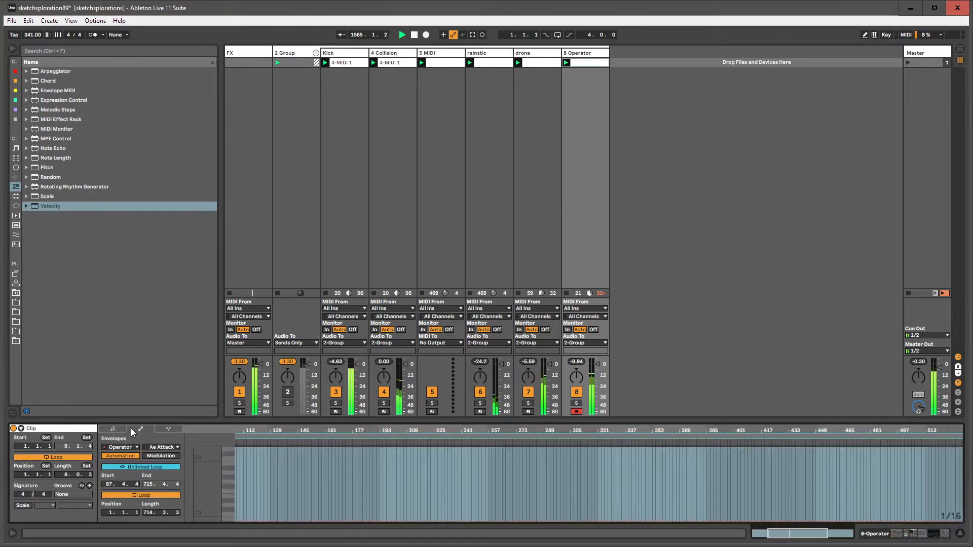
left_click(114, 430)
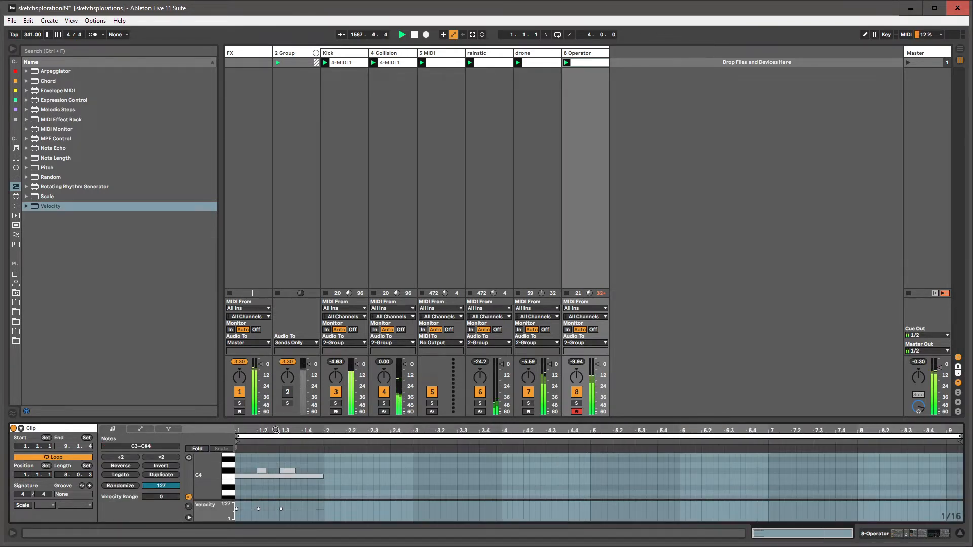
Step: Reopen the Operator clip and enlarge its note editor until all notes from C3 to C#4 fit
left_click(271, 471)
scroll(271, 466, "down", 2)
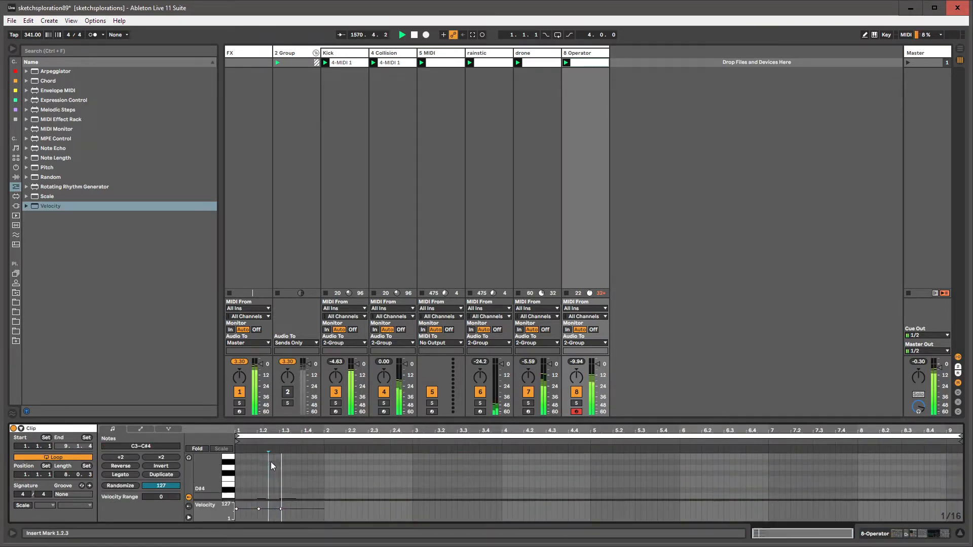
scroll(270, 461, "down", 3)
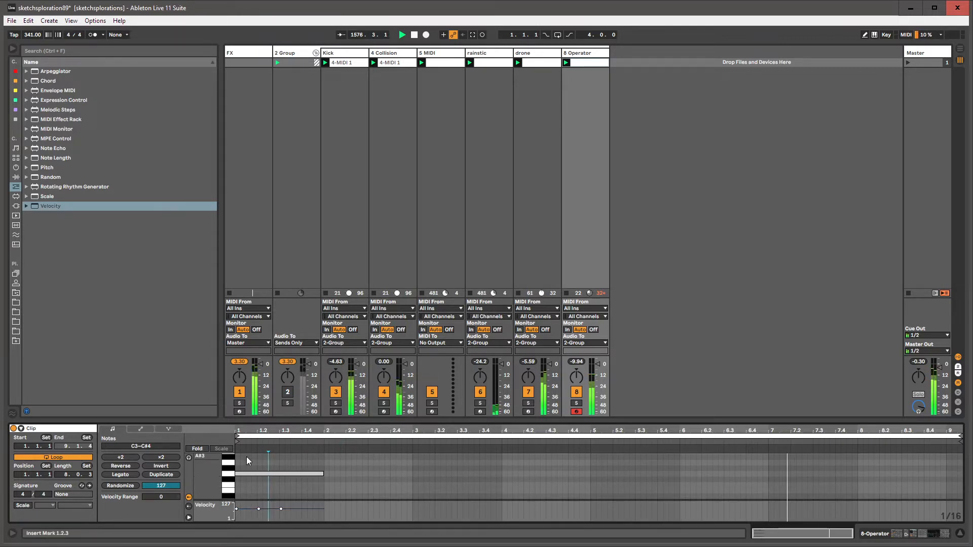
scroll(286, 460, "up", 3)
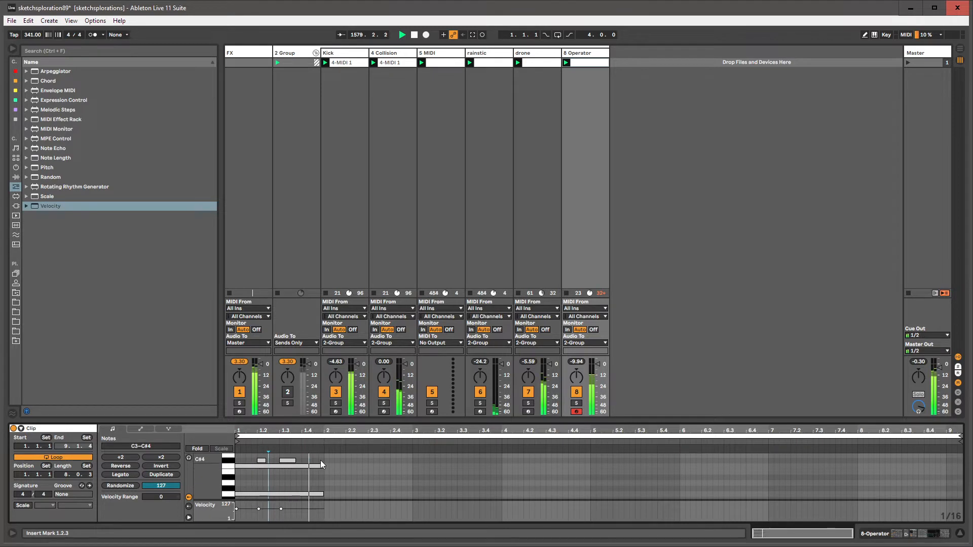
left_click_drag(324, 460, 362, 499)
key("ctrl+alt+l")
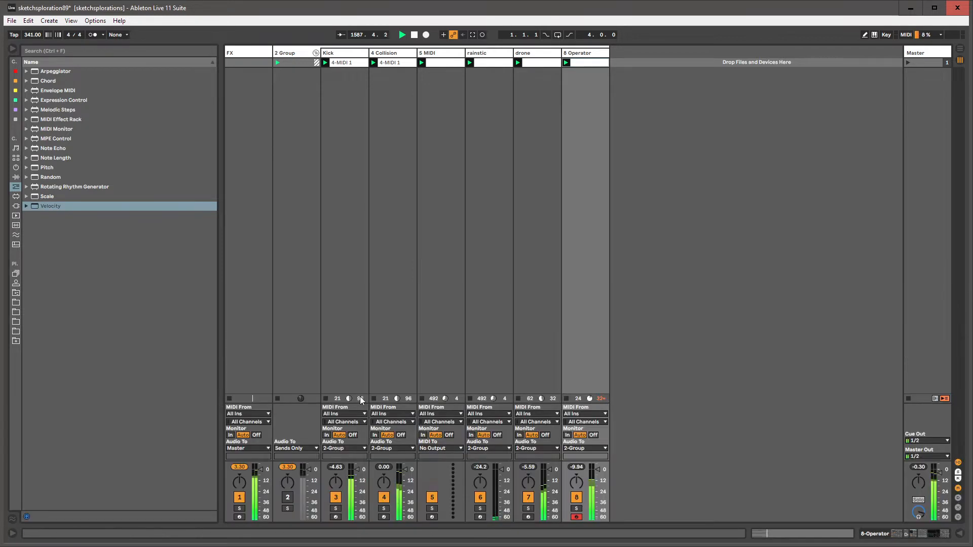
double_click(580, 62)
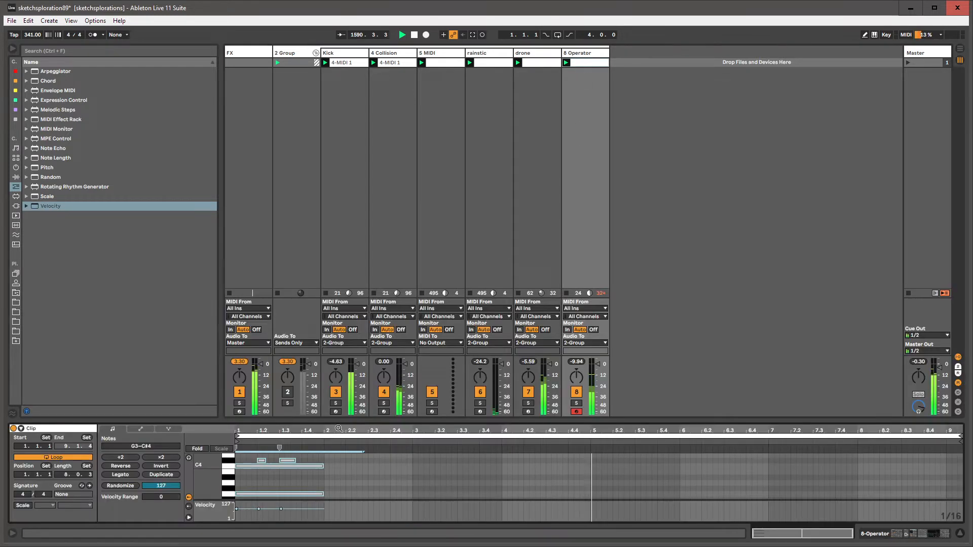
left_click_drag(331, 420, 334, 342)
scroll(365, 473, "up", 2)
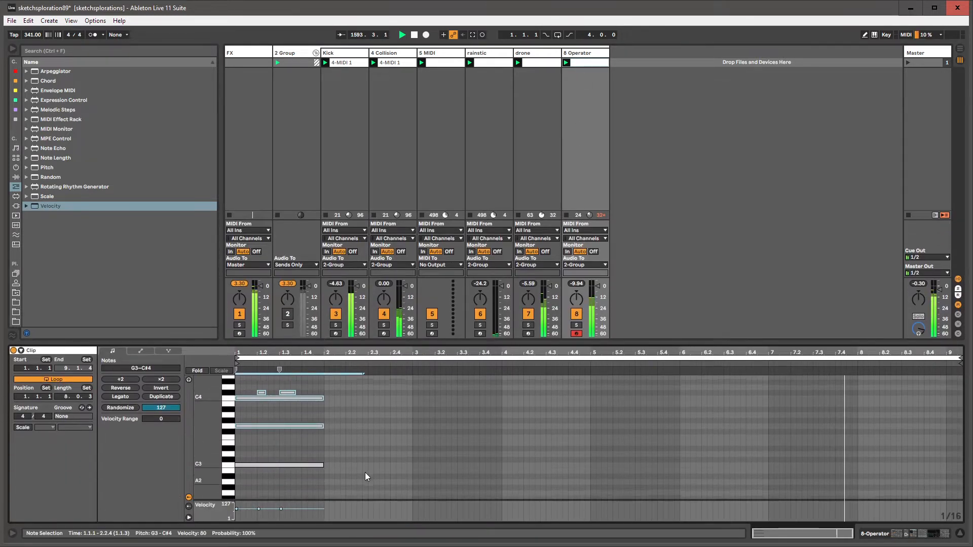
Step: Copy the selected G3 to C#4 notes in bar 1 and paste them at 5.1.1
left_click(364, 474)
left_click_drag(356, 476, 239, 399)
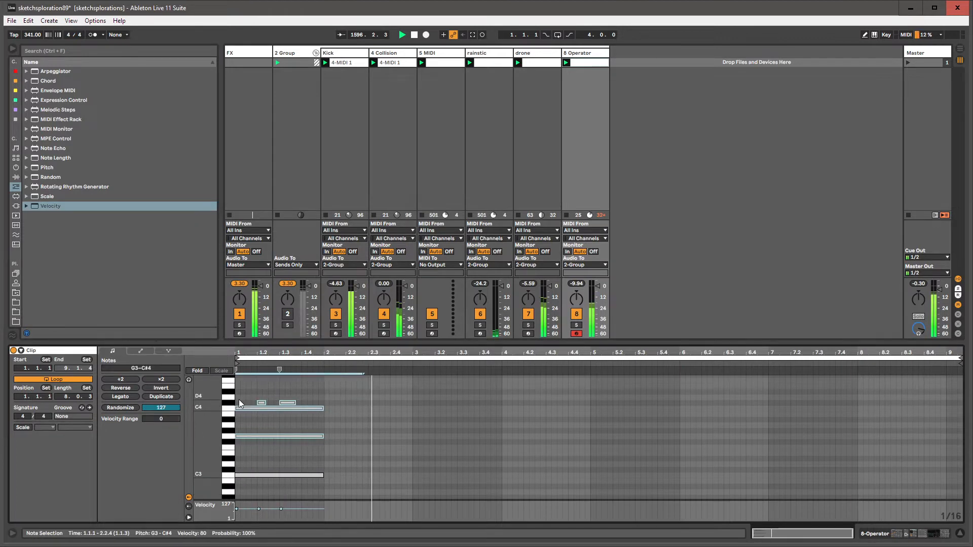
key("ctrl+c")
left_click(591, 415)
key("ctrl+v")
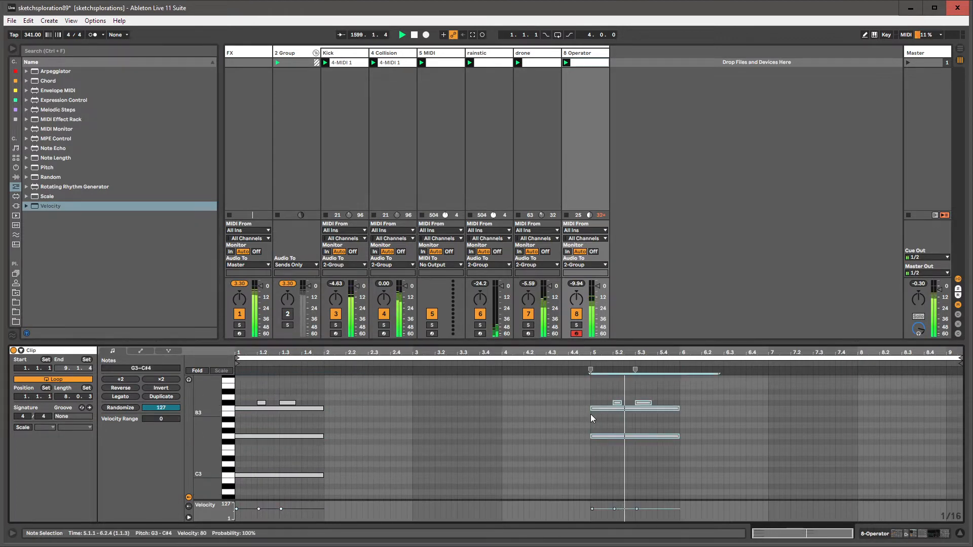
Step: Add a short C4 note at 6.1.1 and shorten the long C4 notes in bars 5 and 1 to a length of 0.3.2
left_click(666, 404)
double_click(683, 408)
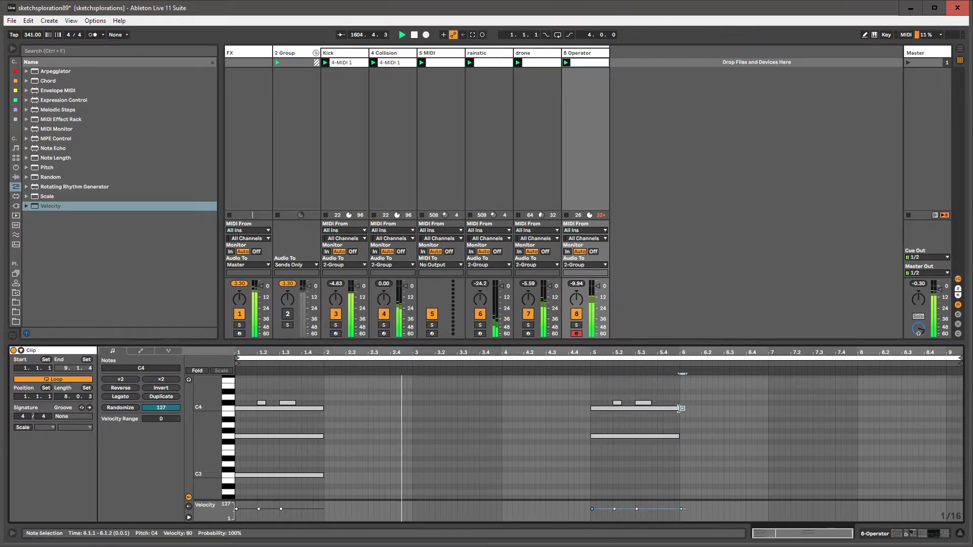
left_click_drag(679, 408, 669, 409)
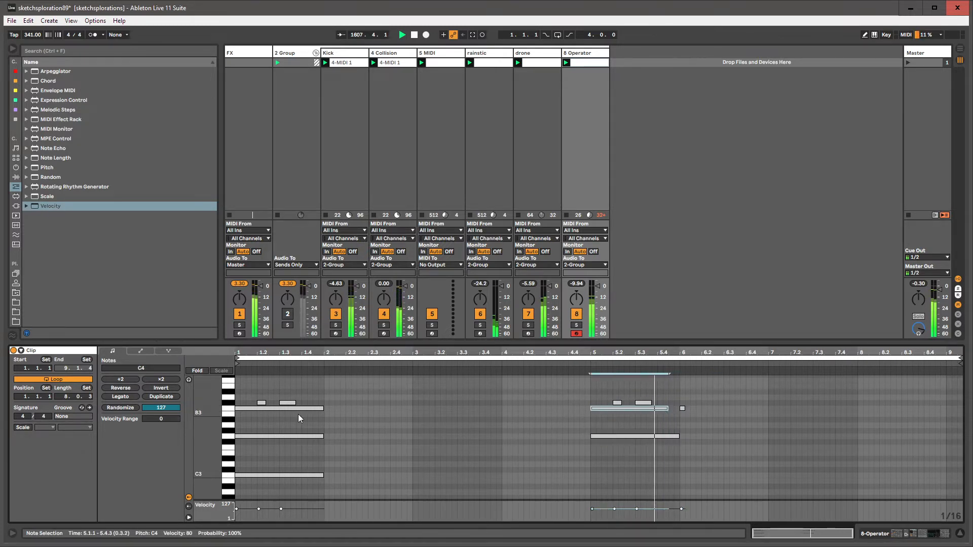
left_click_drag(323, 408, 312, 409)
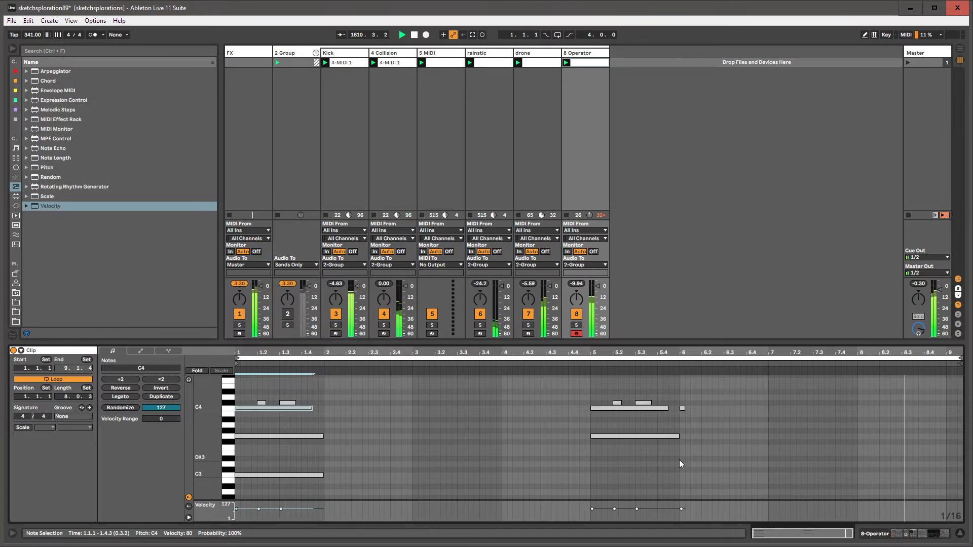
Step: Extend the G3 note starting at 5.1.1 to a length of 4.1.1
left_click_drag(680, 437, 905, 440)
scroll(777, 441, "down", 1)
scroll(777, 441, "up", 2)
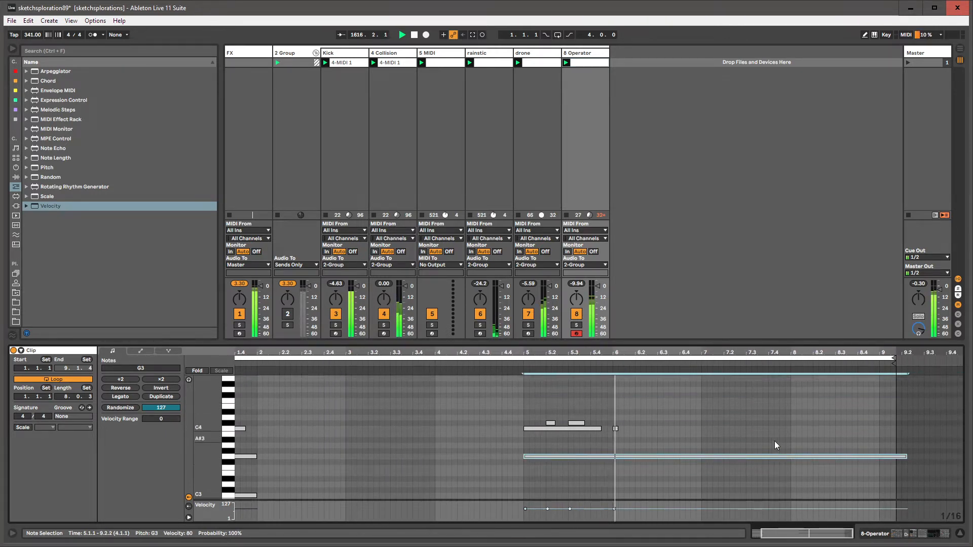
Step: Add a C3 note at 5.1.1 and stretch it to a length of 4.1.2
scroll(729, 441, "down", 3)
scroll(686, 442, "down", 2)
scroll(686, 442, "up", 2)
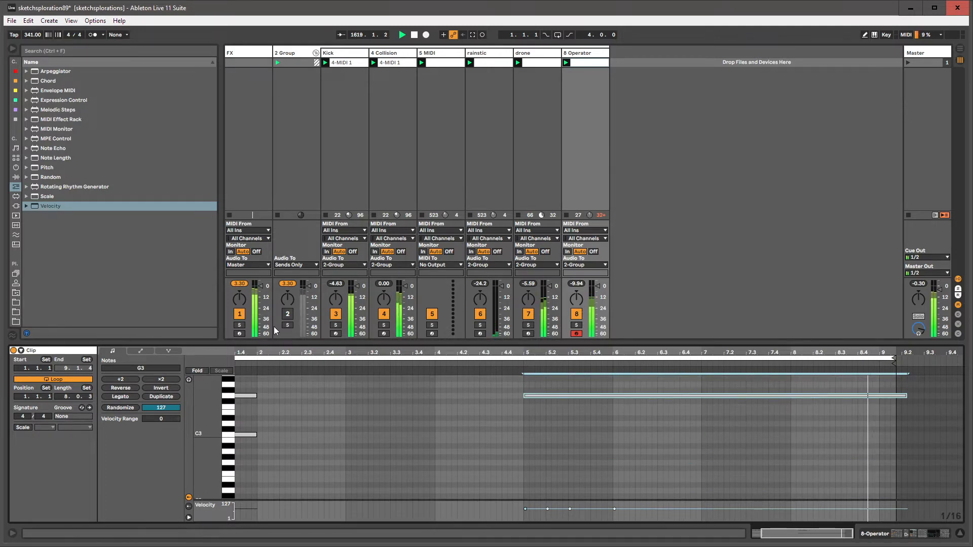
scroll(333, 408, "up", 3)
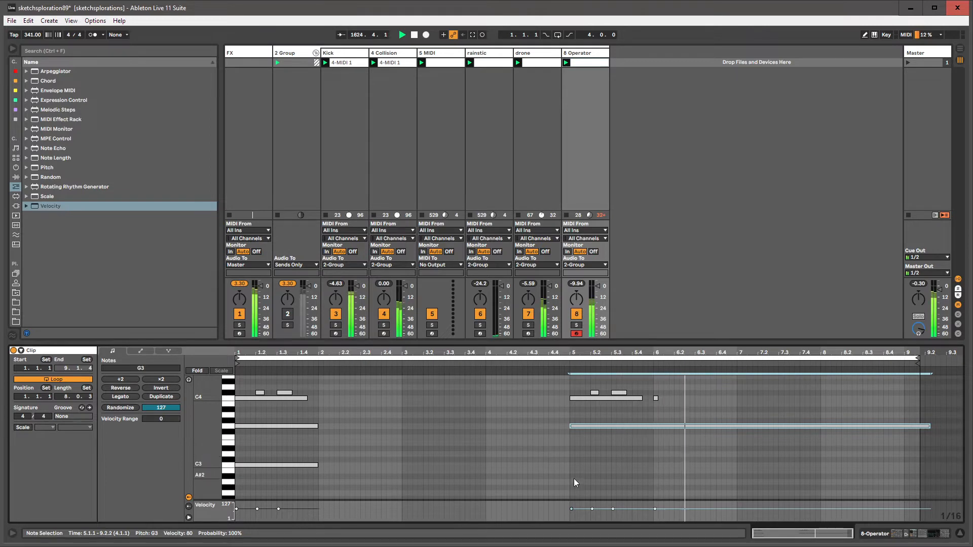
double_click(572, 464)
left_click_drag(572, 465, 935, 464)
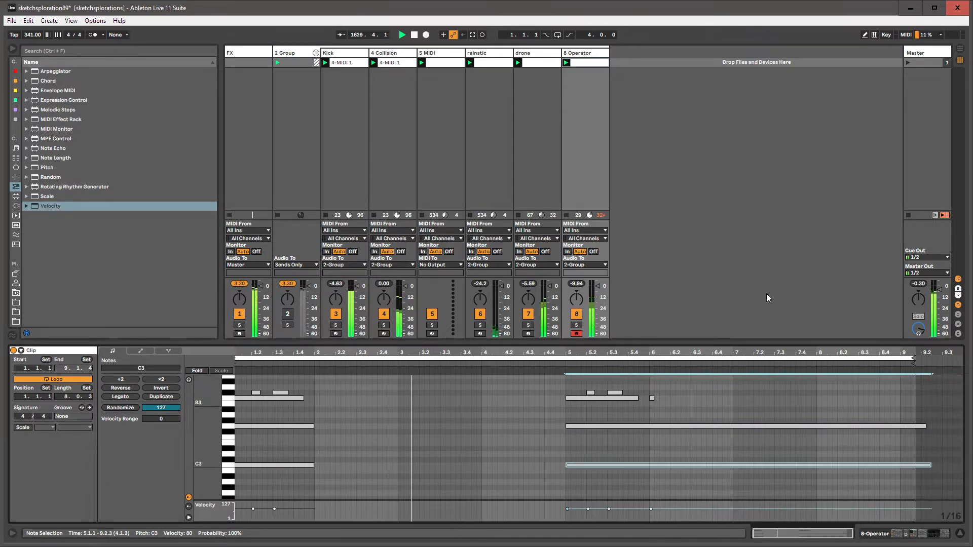
Step: Check the Operator track's devices and display the clip's Ae Attack automation envelope
left_click(585, 83)
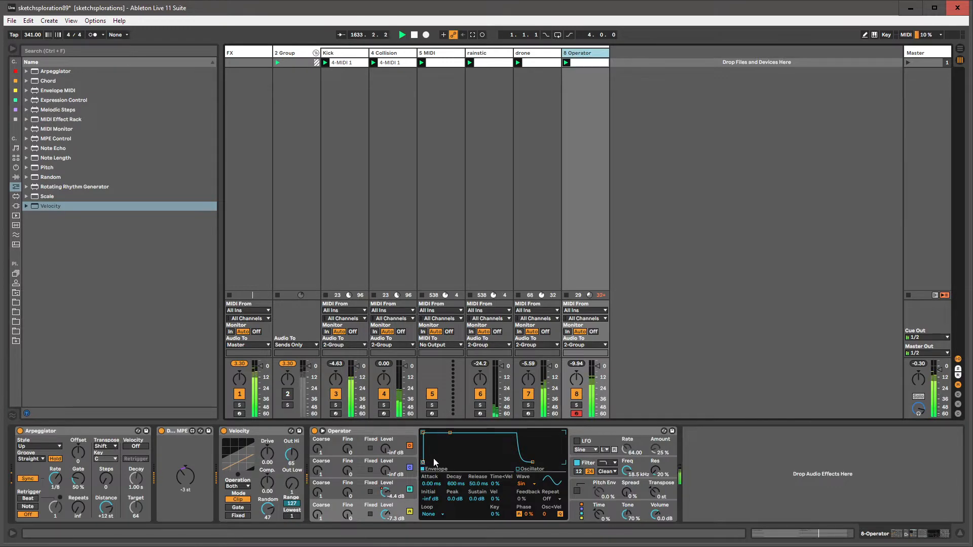
key("shift+Tab")
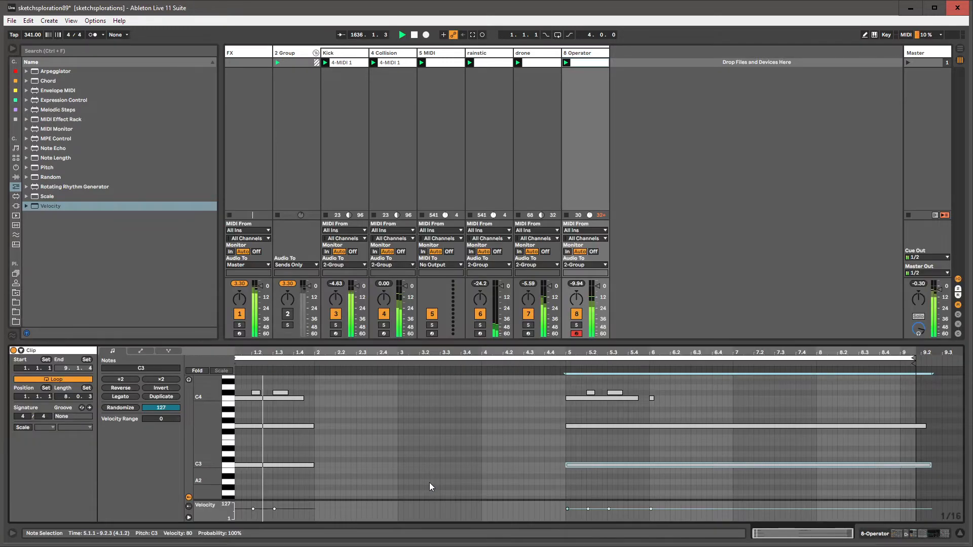
left_click(140, 351)
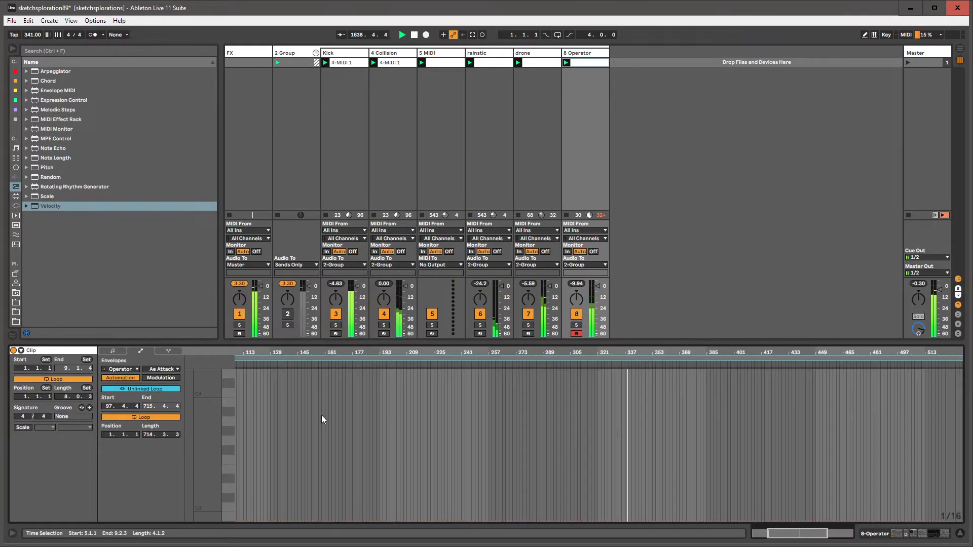
key("shift+Tab")
key("shift+Tab")
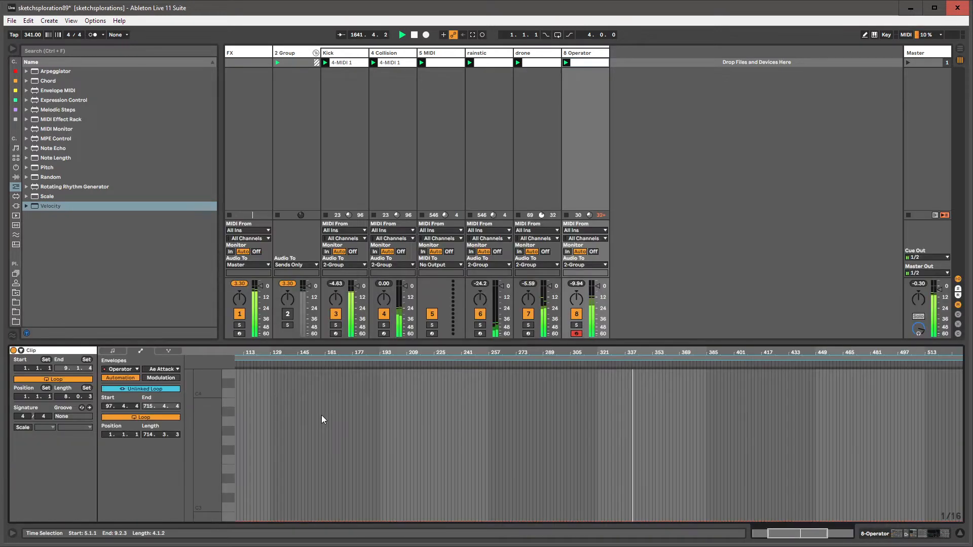
Step: Reduce the height of the clip editor and return to the Operator track's device chain
left_click_drag(306, 345, 306, 437)
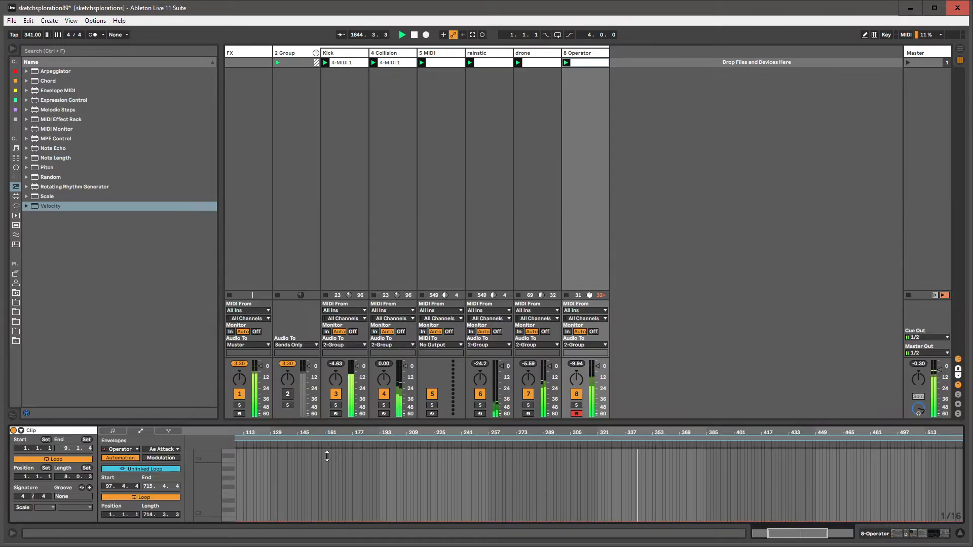
left_click(315, 477)
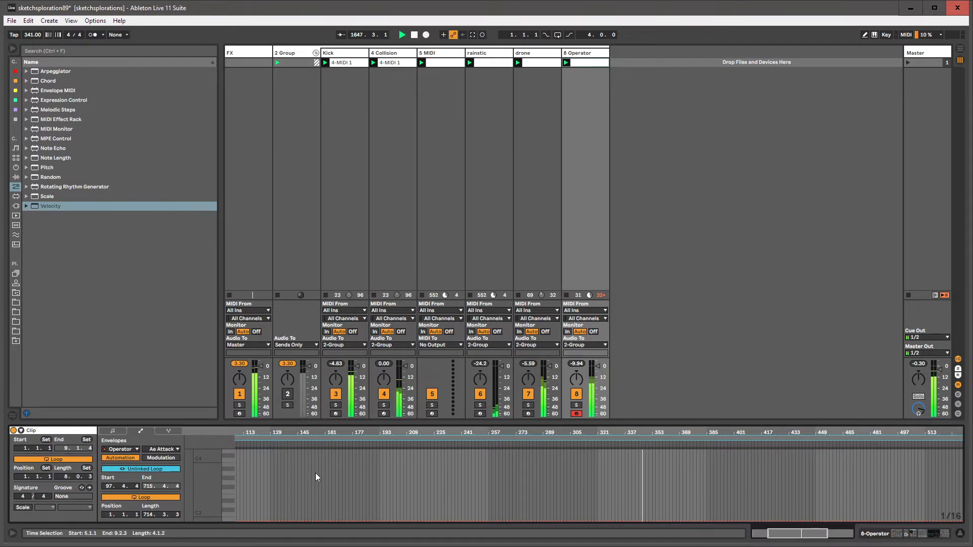
key("shift+Tab")
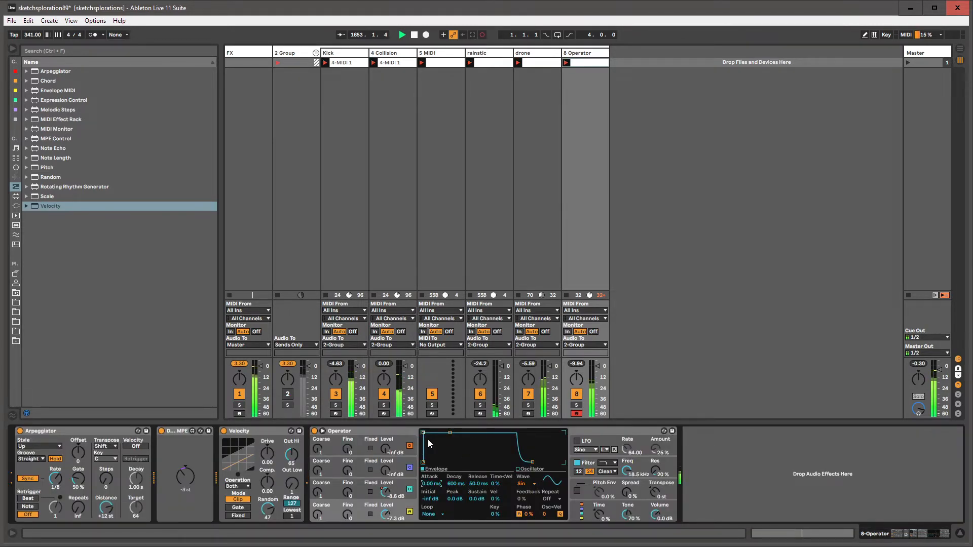
Step: Record automation of the oscillator's envelope attack in Operator, stop recording, and show the attack envelope in the clip
left_click_drag(424, 432, 465, 433)
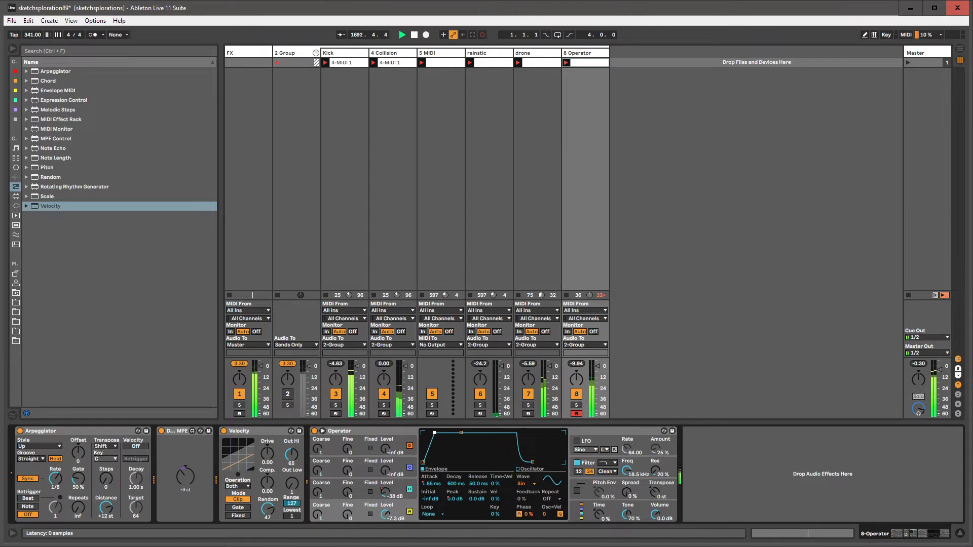
mouse_move(426, 434)
left_mouse_down()
mouse_move(461, 434)
mouse_move(433, 433)
left_mouse_up()
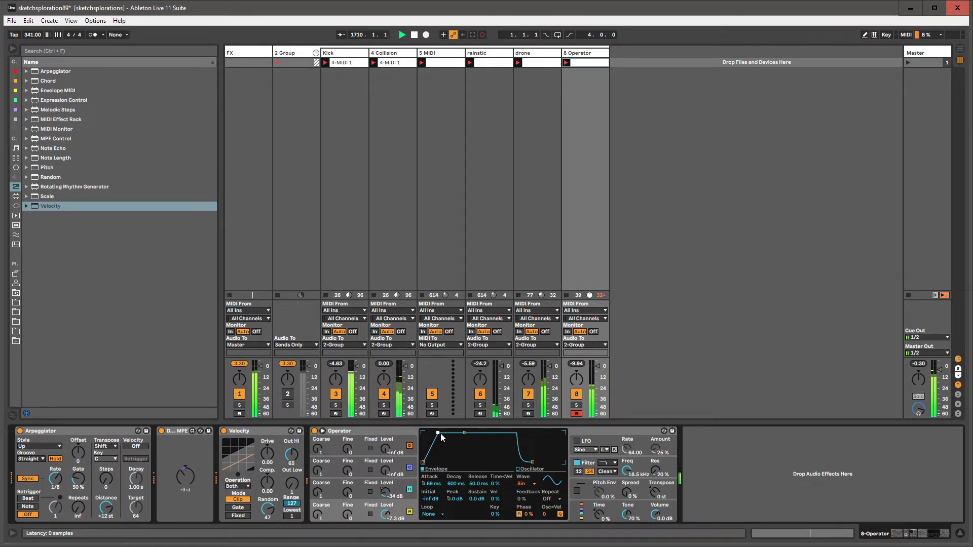
key("ctrl+shift+F9")
left_click(426, 484)
key("shift+Tab")
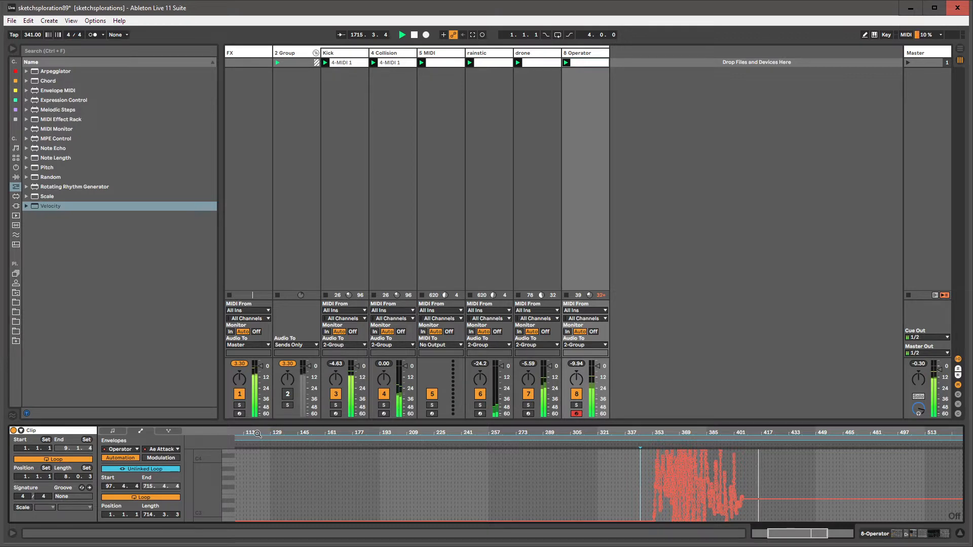
Step: Loop the attack envelope from 350.4.1 with length 61.0.3 around the recorded movement, with its start marker at 373.3.3
left_click_drag(257, 434, 309, 417)
left_click(239, 438)
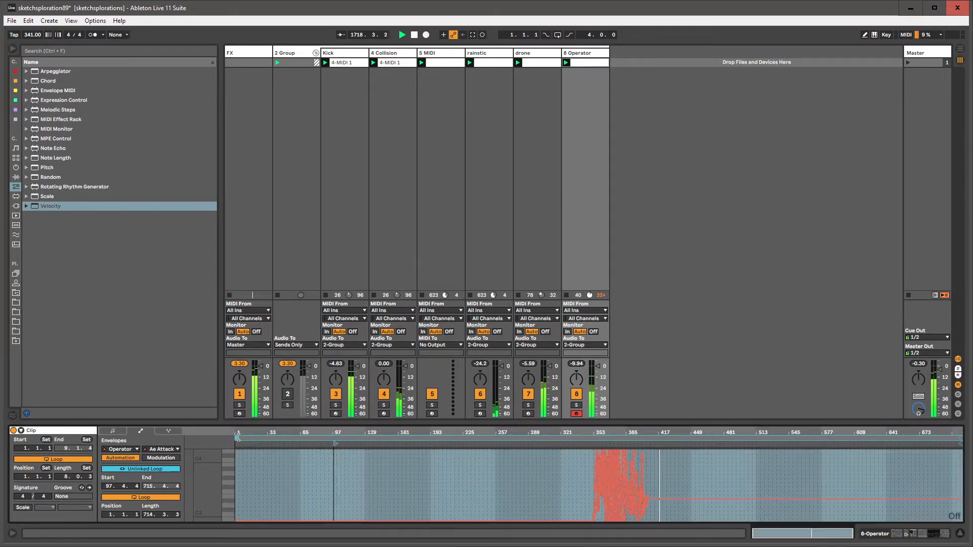
left_click_drag(238, 437, 592, 436)
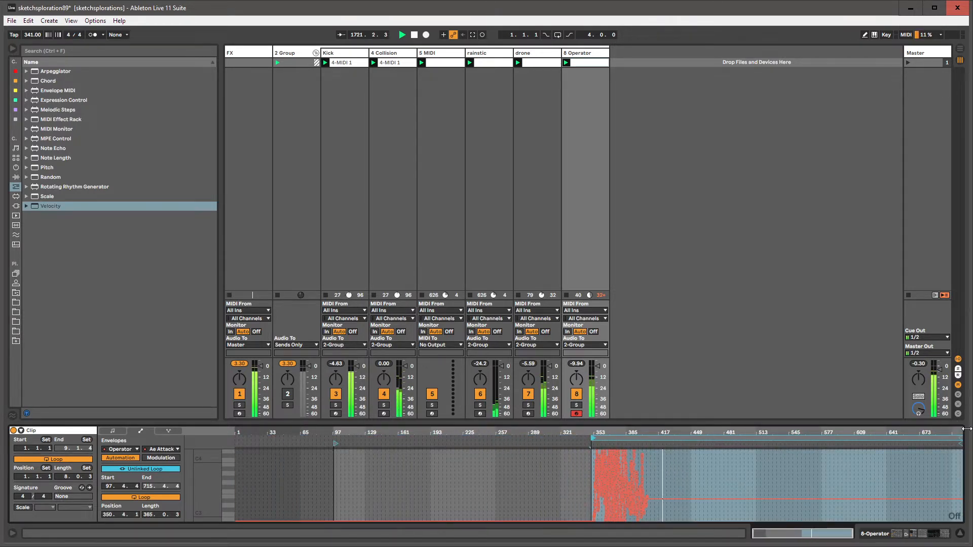
left_click_drag(961, 443, 652, 460)
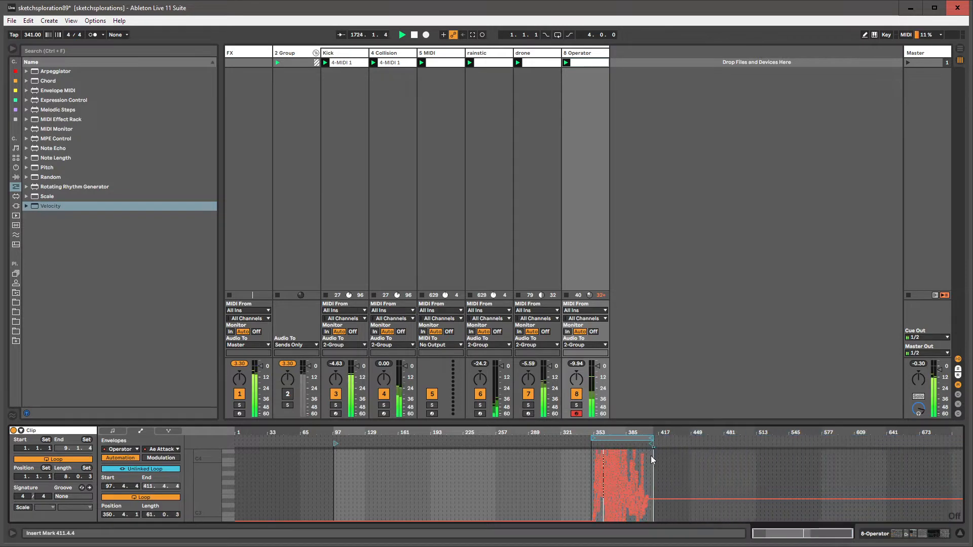
mouse_move(336, 443)
left_mouse_down()
mouse_move(567, 444)
mouse_move(618, 478)
left_mouse_up()
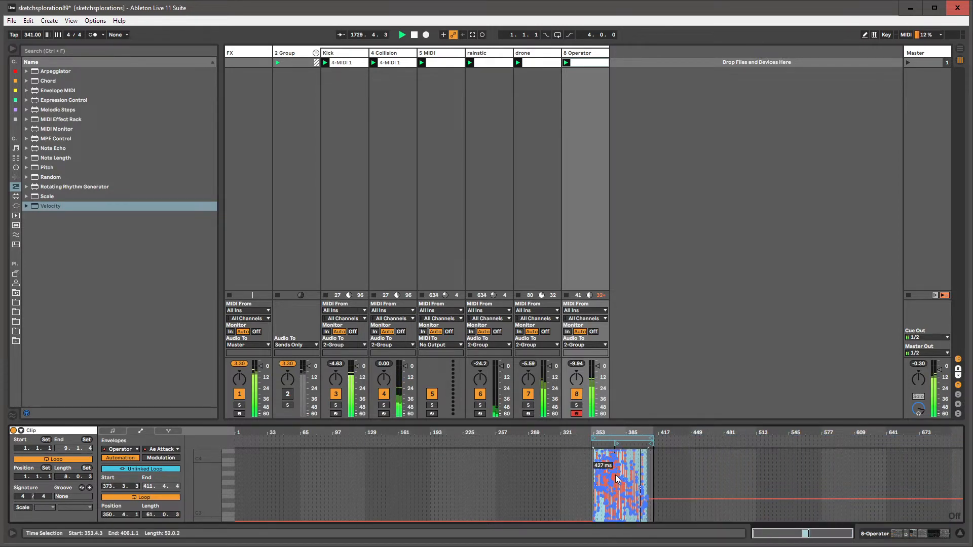
key("shift+Tab")
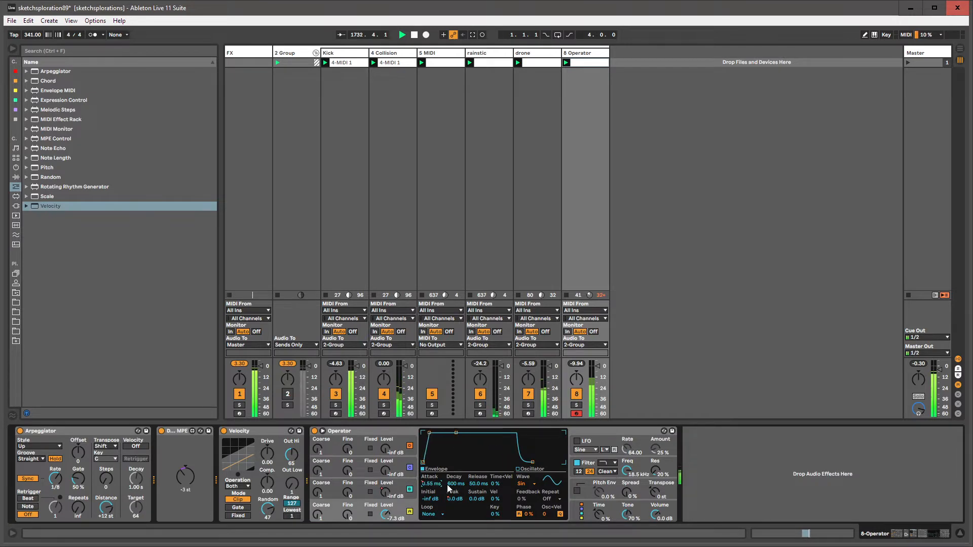
Step: Show the Operator peak envelope in the clip, unlink its loop from the clip, and extend the loop to about 17 bars
left_click(453, 501)
key("ctrl+BackSpace")
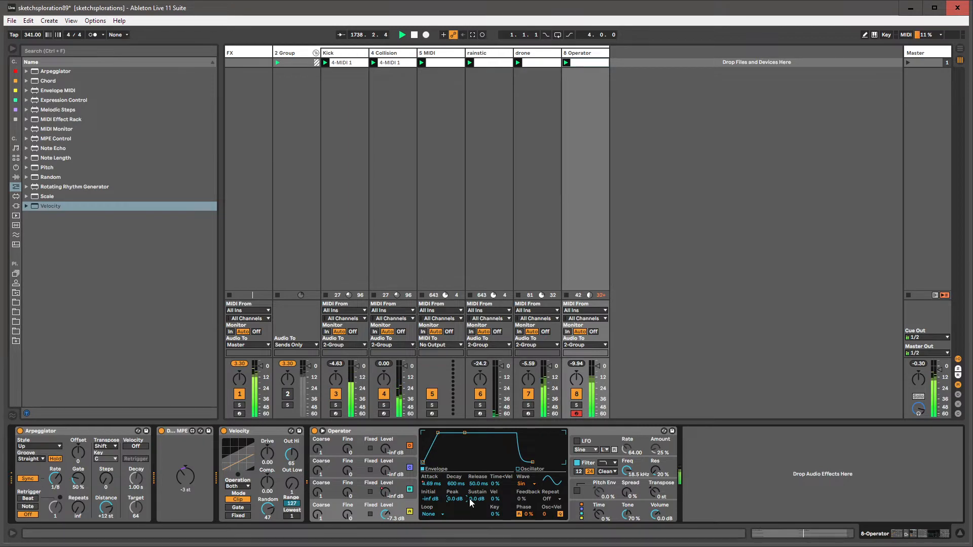
key("shift+Tab")
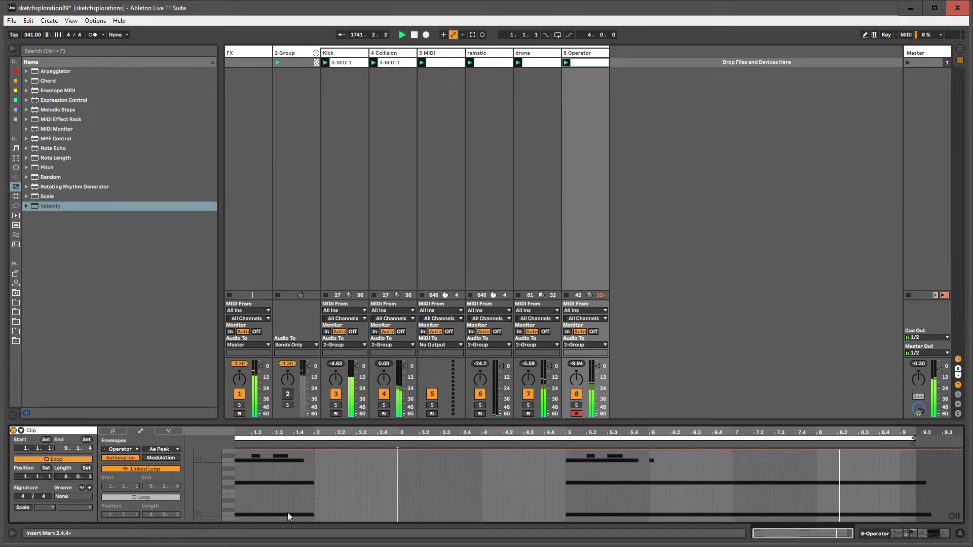
left_click(144, 470)
left_click_drag(151, 516, 151, 513)
left_click_drag(237, 444, 245, 443)
left_click_drag(961, 438, 972, 439)
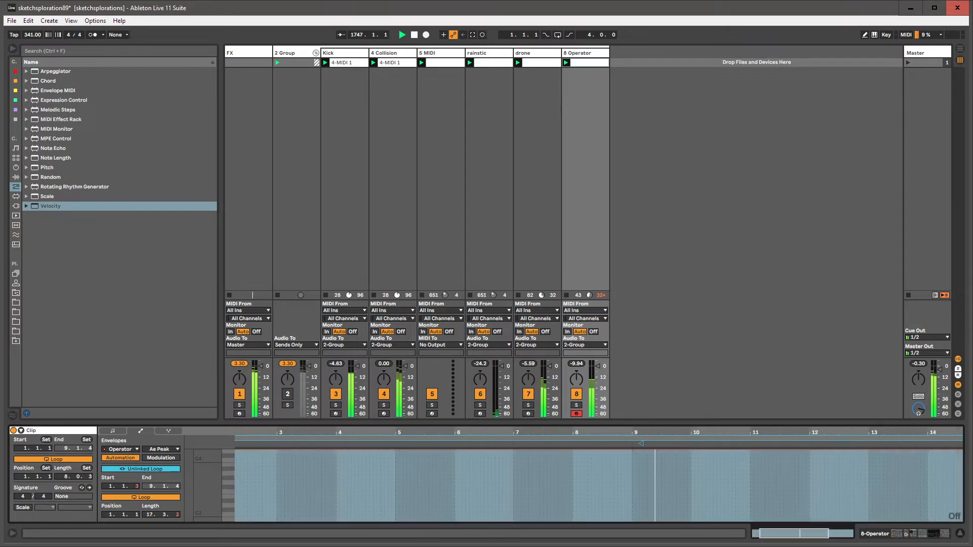
key("shift+Tab")
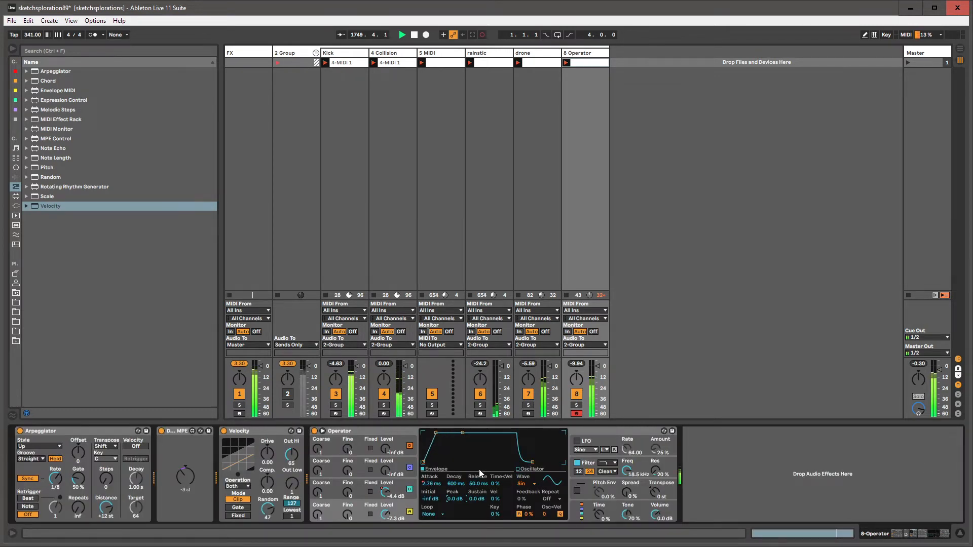
Step: Record automation of the oscillator's sustain, unlink its envelope loop from the clip, and shorten the loop to end at 9.1.2
left_click_drag(477, 499, 477, 520)
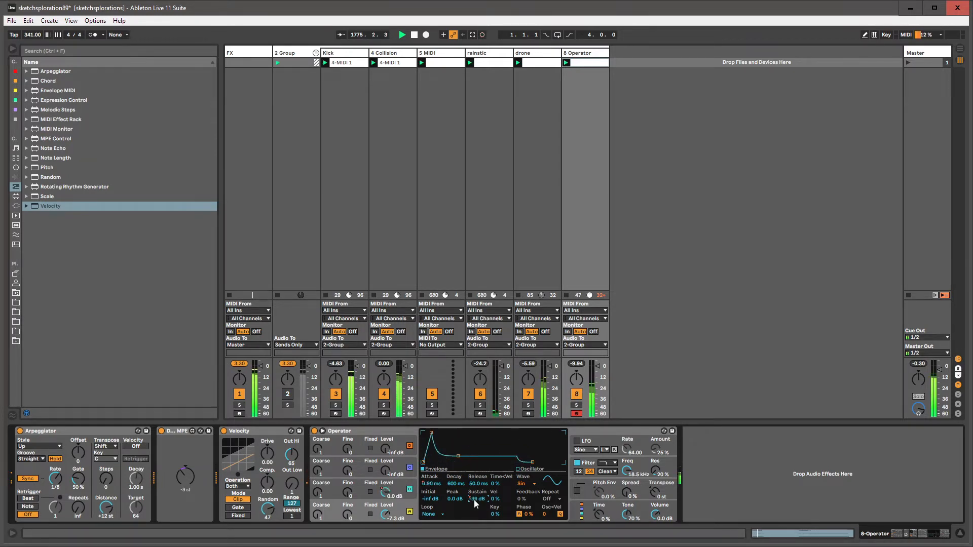
key("shift+Tab")
right_click(452, 489)
left_click(214, 489)
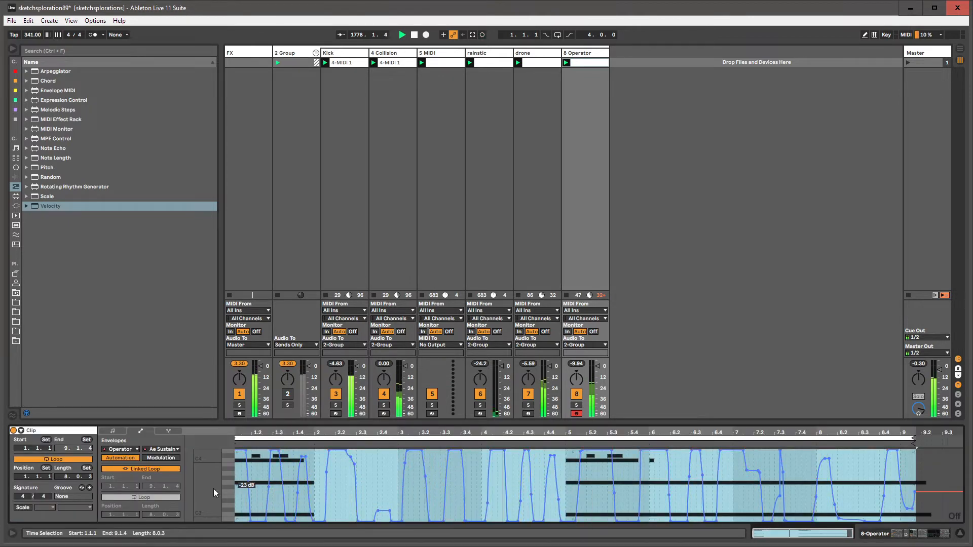
left_click(141, 469)
left_click_drag(904, 428, 904, 365)
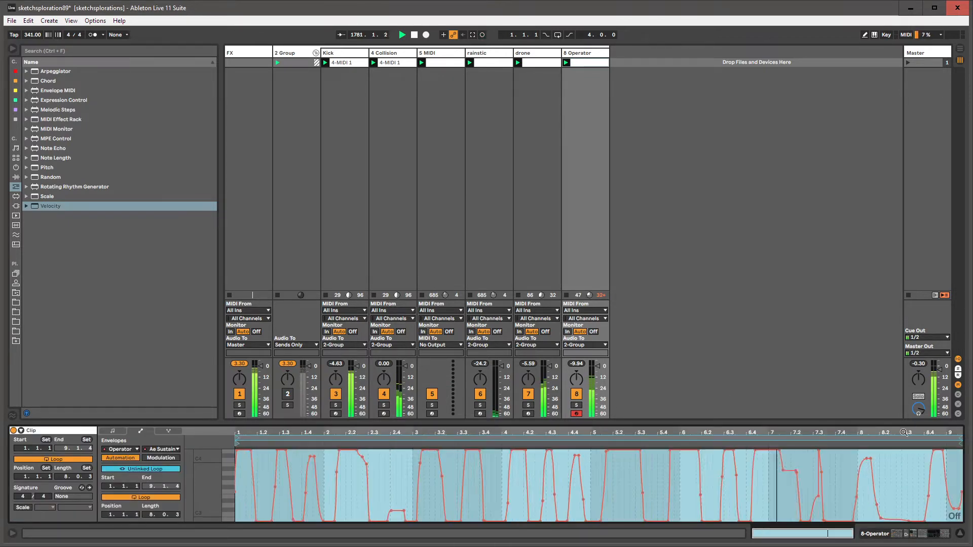
left_click_drag(961, 438, 954, 438)
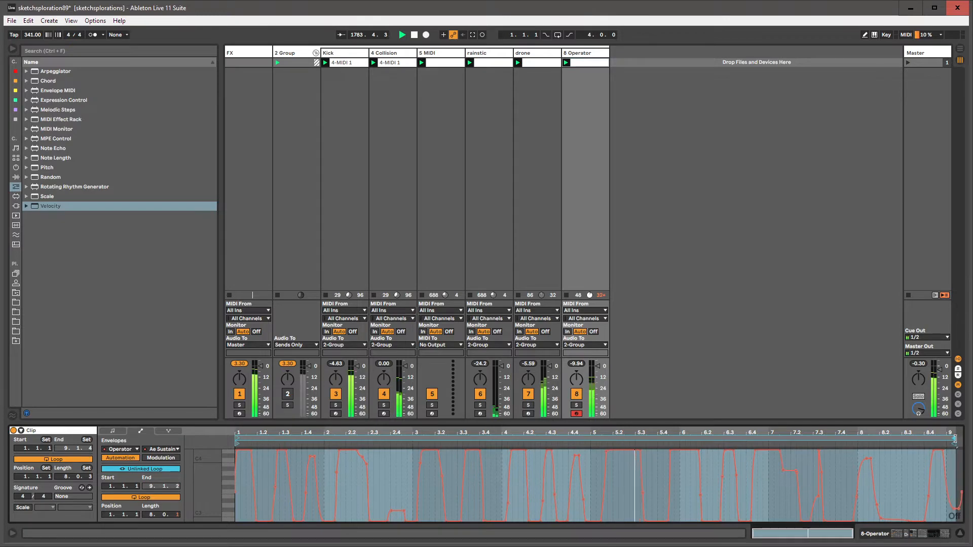
Step: Lower Operator's filter frequency to 5.73 kHz and raise it to 14.3 kHz
left_click(578, 53)
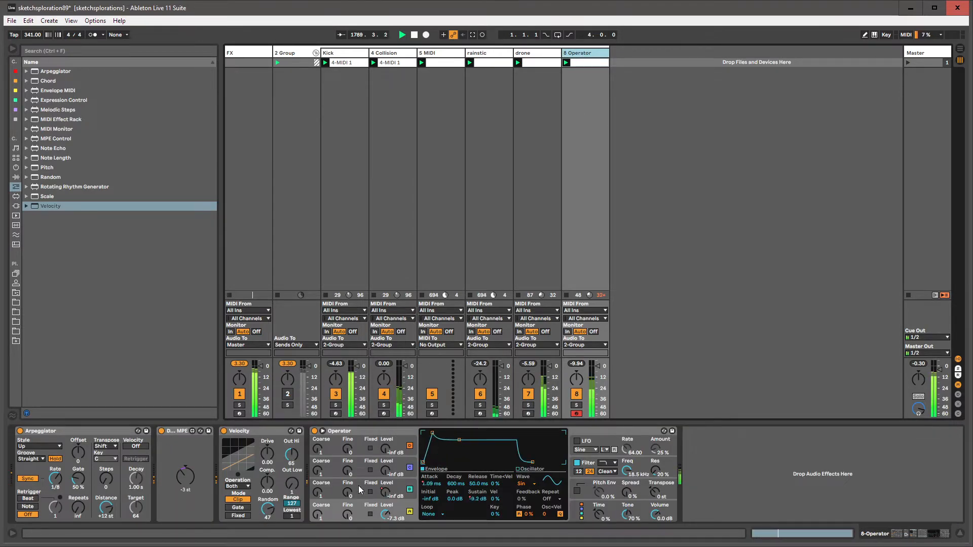
left_click(327, 503)
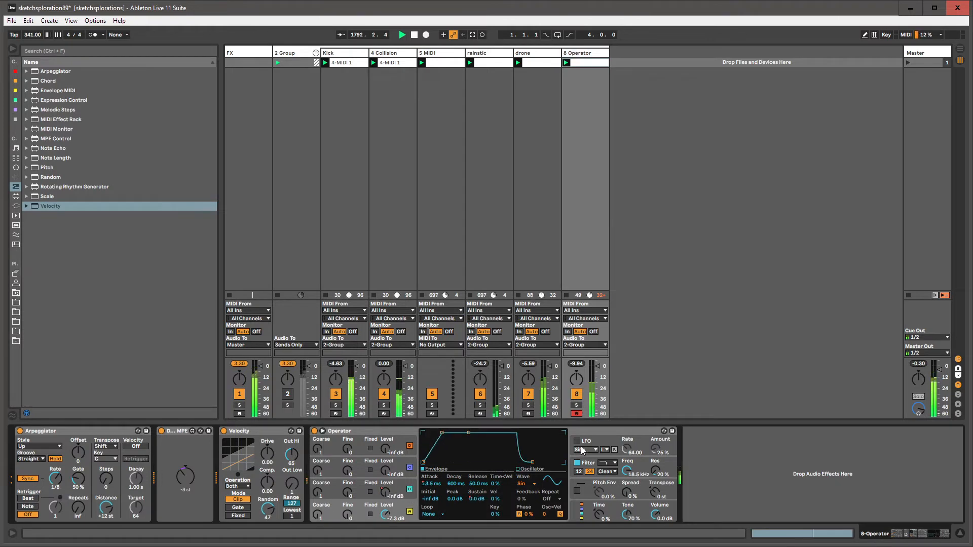
left_click_drag(627, 470, 627, 509)
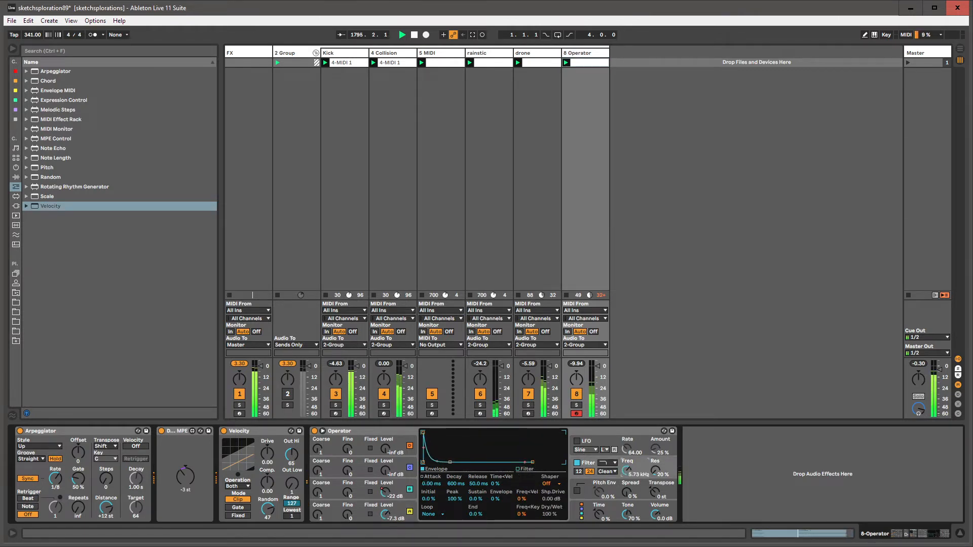
left_click_drag(626, 471, 627, 440)
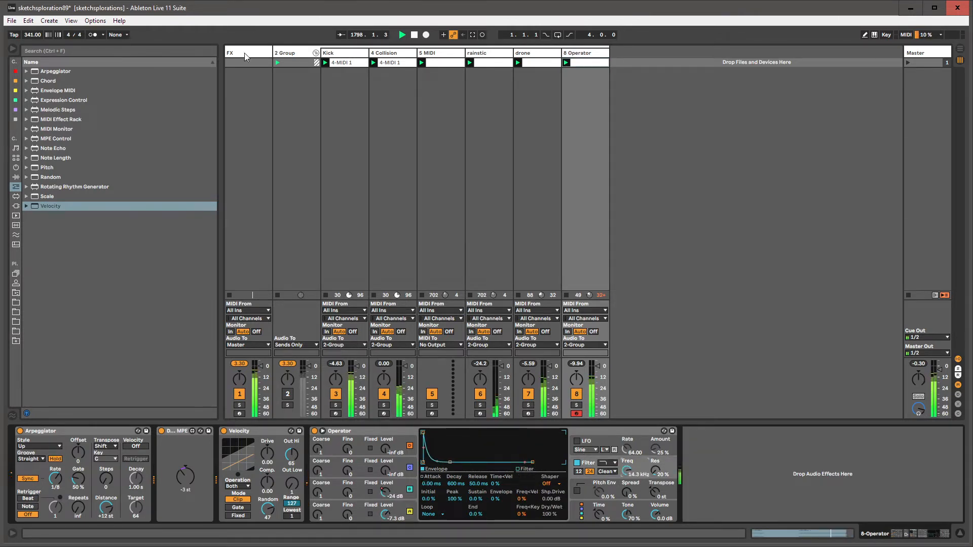
Step: Add the !-HybridReverb.adg rack to the FX track and inspect the devices inside it
left_click(244, 54)
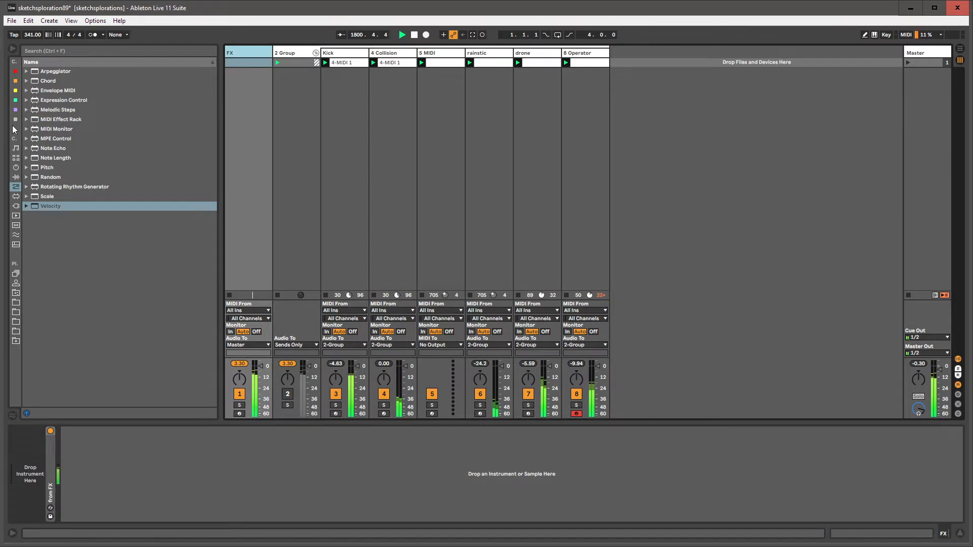
left_click(16, 119)
double_click(56, 380)
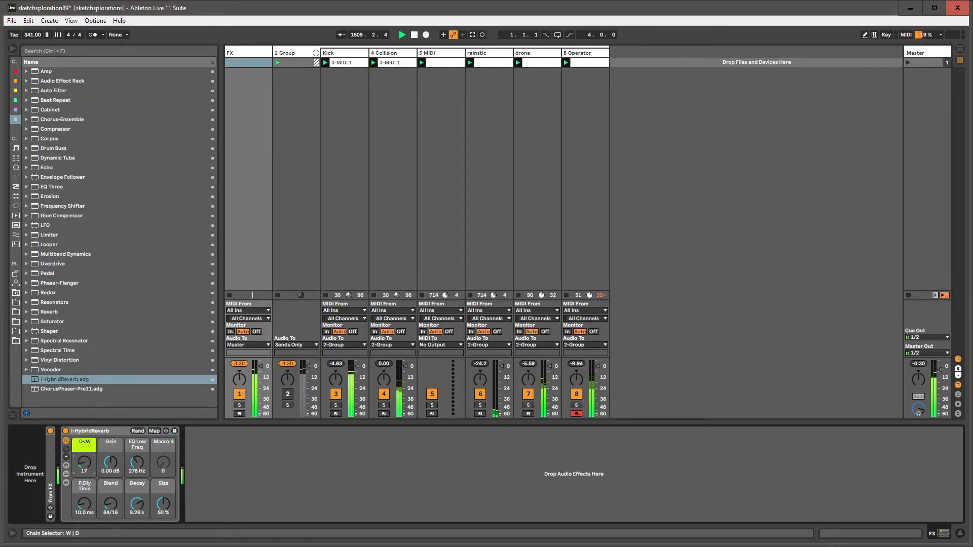
left_click(66, 483)
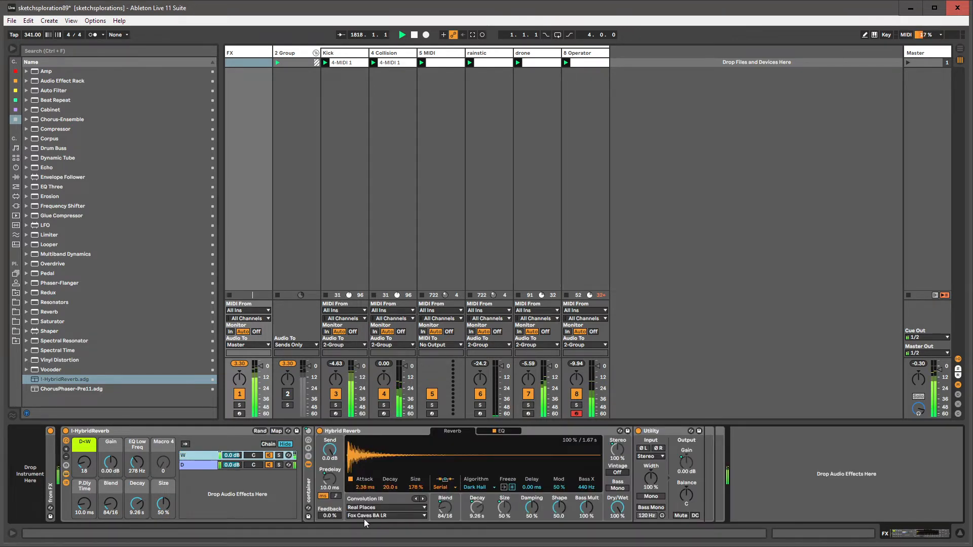
left_click(65, 483)
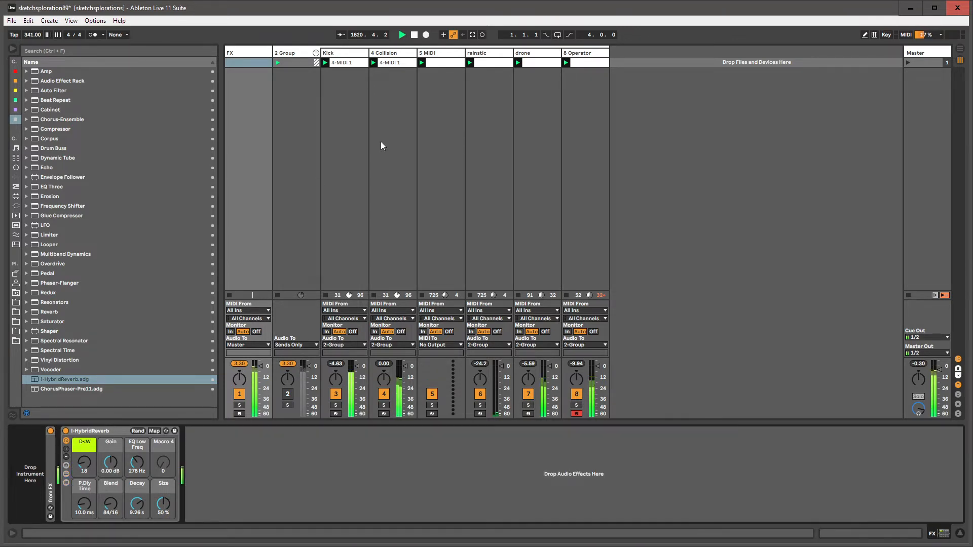
Step: Sweep the filter frequency up and down in Operator on the 8 Operator track
left_click(582, 60)
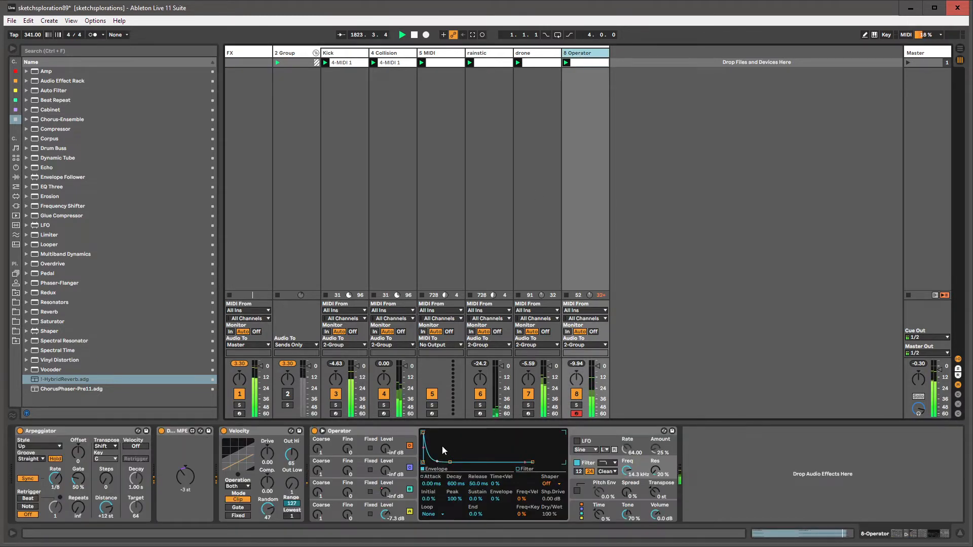
left_click_drag(627, 471, 627, 401)
left_click_drag(626, 471, 626, 532)
right_click(627, 471)
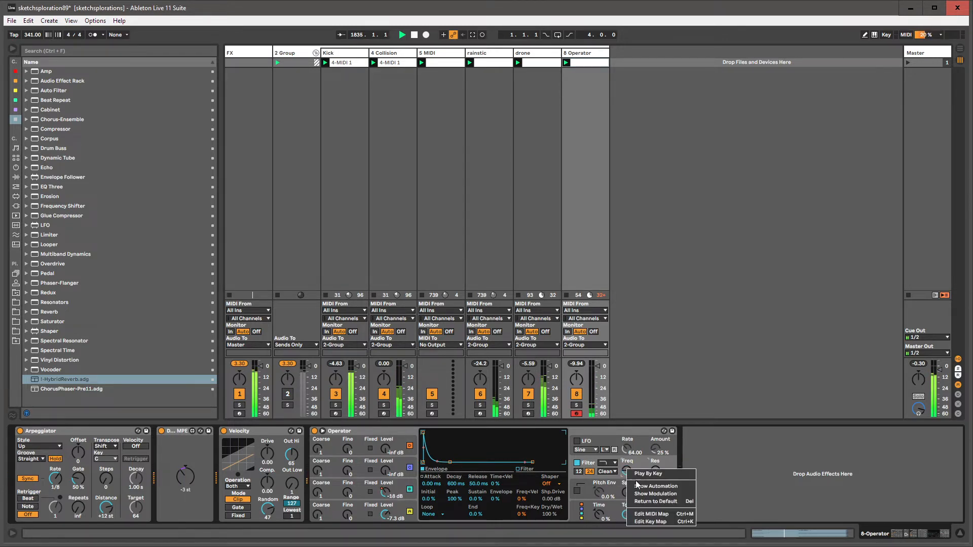
left_click(620, 459)
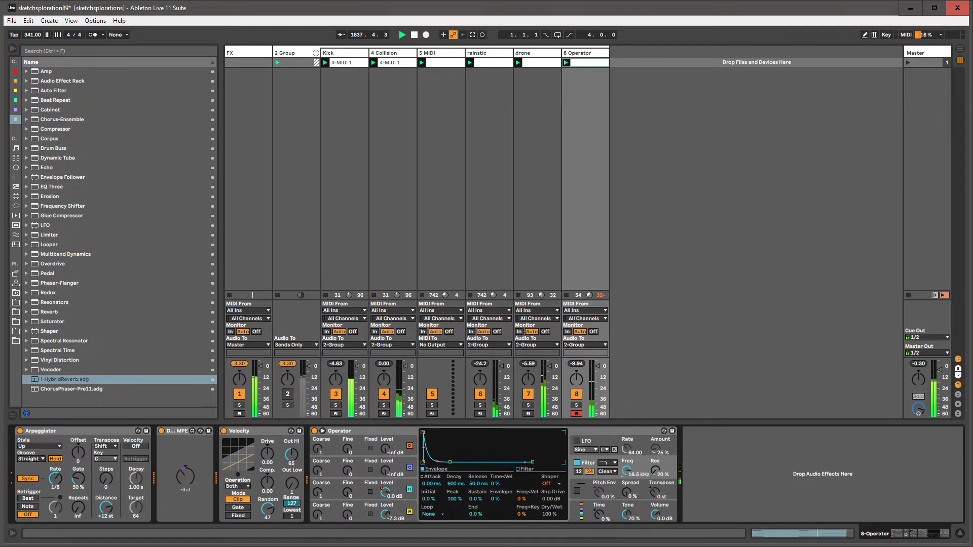
Step: Show the filter frequency automation in the clip, set its unlinked loop length to 8.0.2, and shift its start marker into the second bar
right_click(627, 473)
left_click(654, 489)
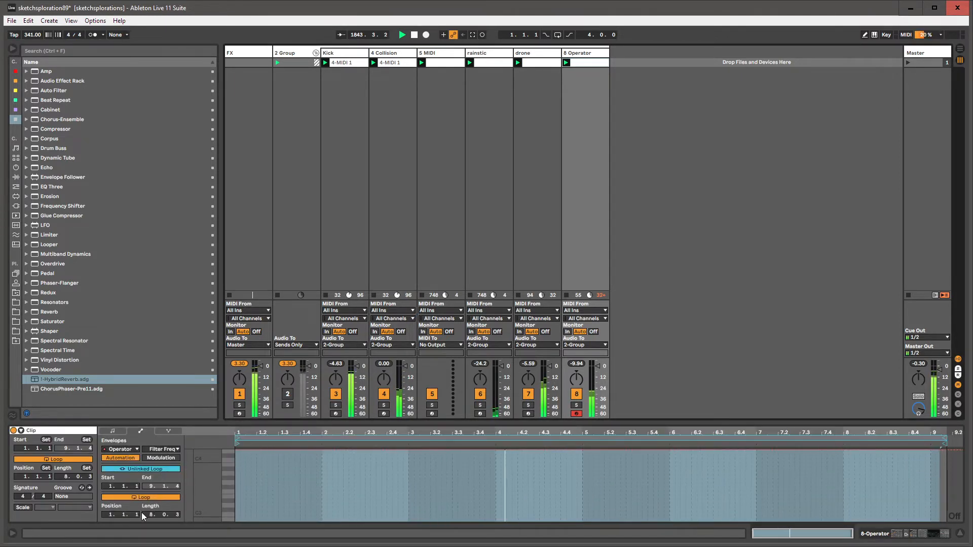
left_click_drag(164, 515, 164, 501)
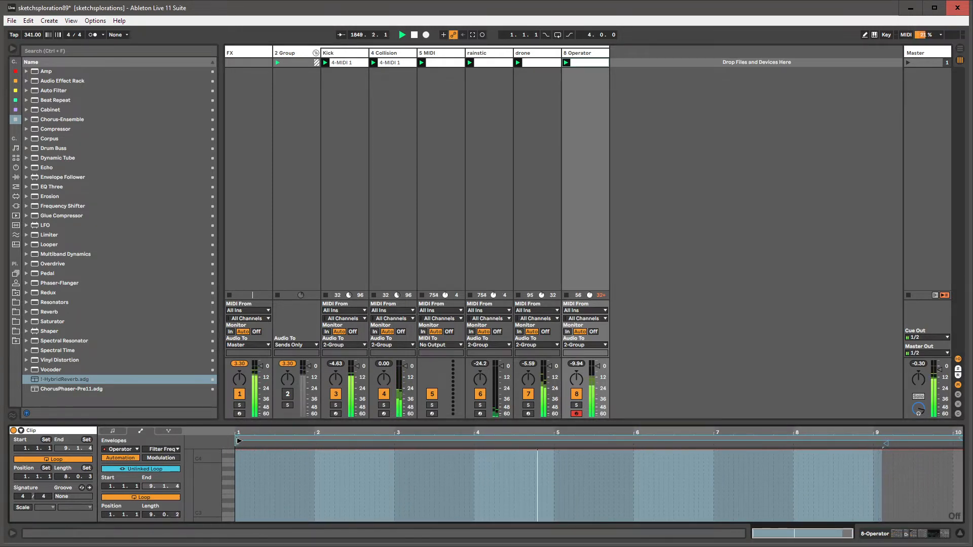
left_click_drag(237, 444, 336, 444)
Step: Record a long sweep of Operator's filter frequency as automation
left_click(568, 53)
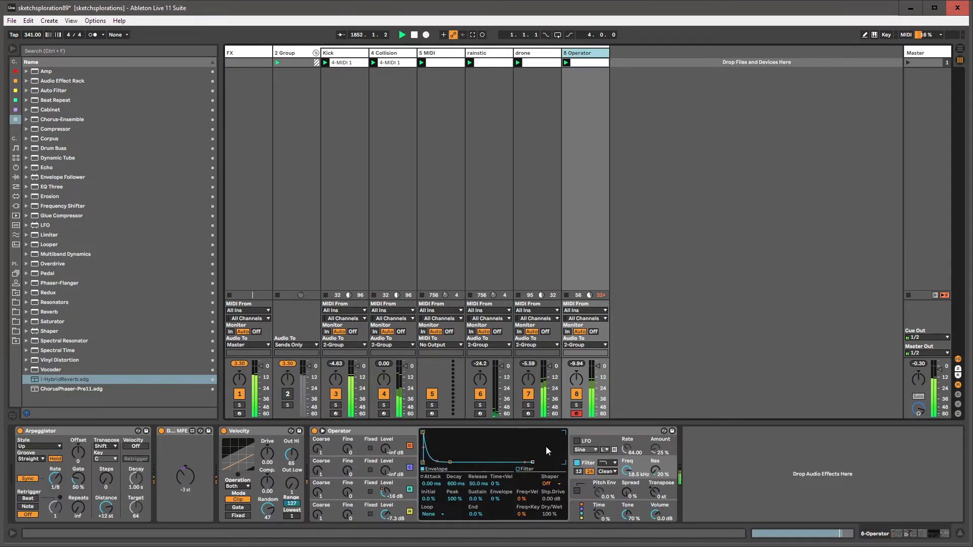
mouse_move(626, 471)
left_mouse_down()
mouse_move(627, 540)
mouse_move(630, 474)
left_mouse_up()
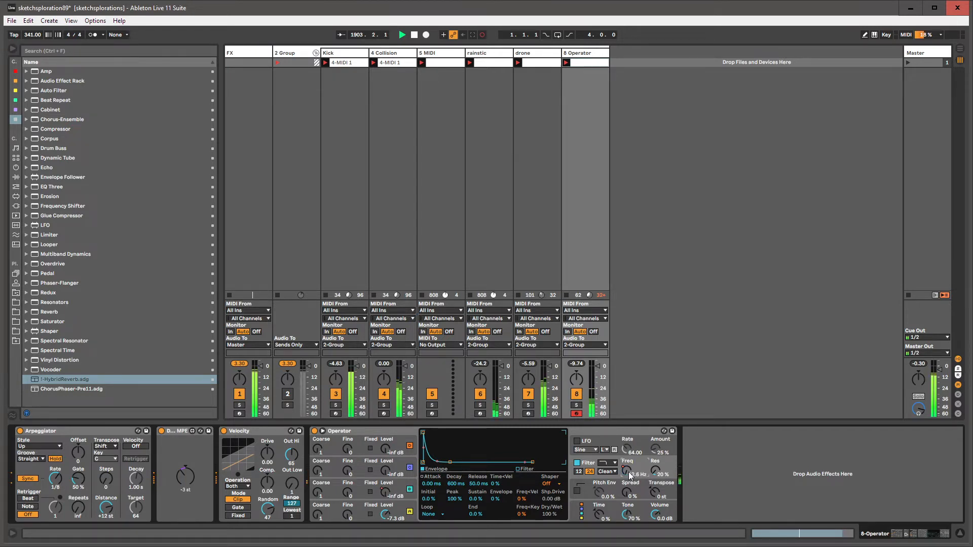
Step: Group the Kick track's Velocity device into a MIDI Effect Rack, show its chain, and move Velocity out after the rack, leaving the chain empty
key("shift+Tab")
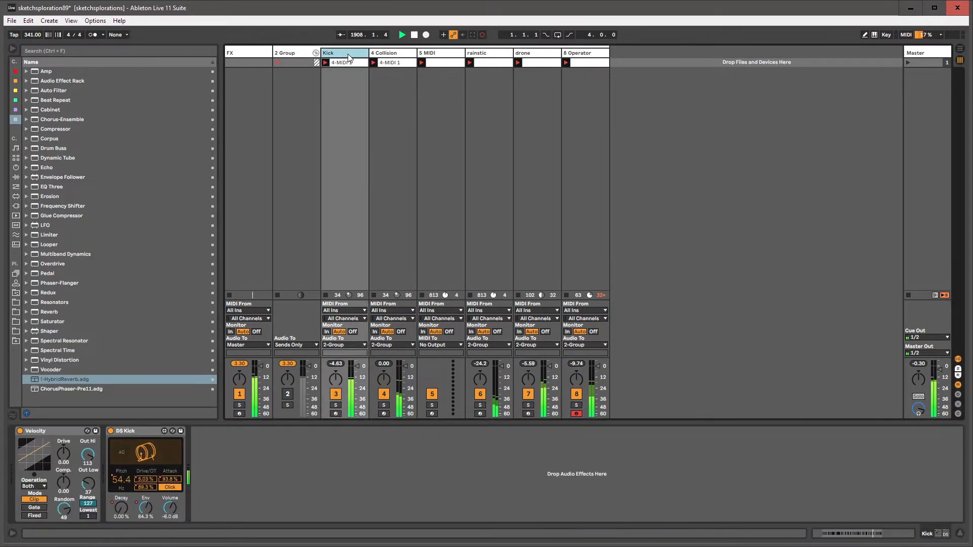
left_click(234, 450)
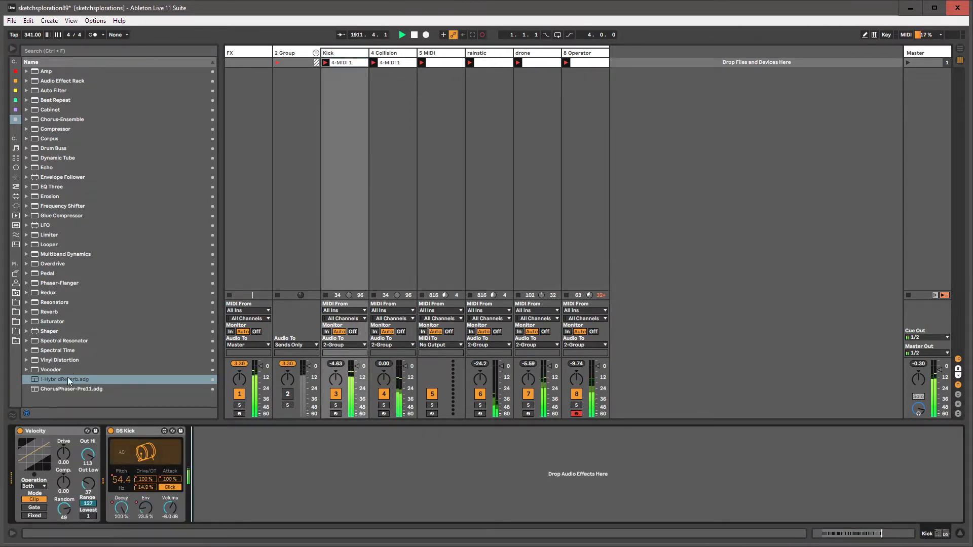
left_click(15, 186)
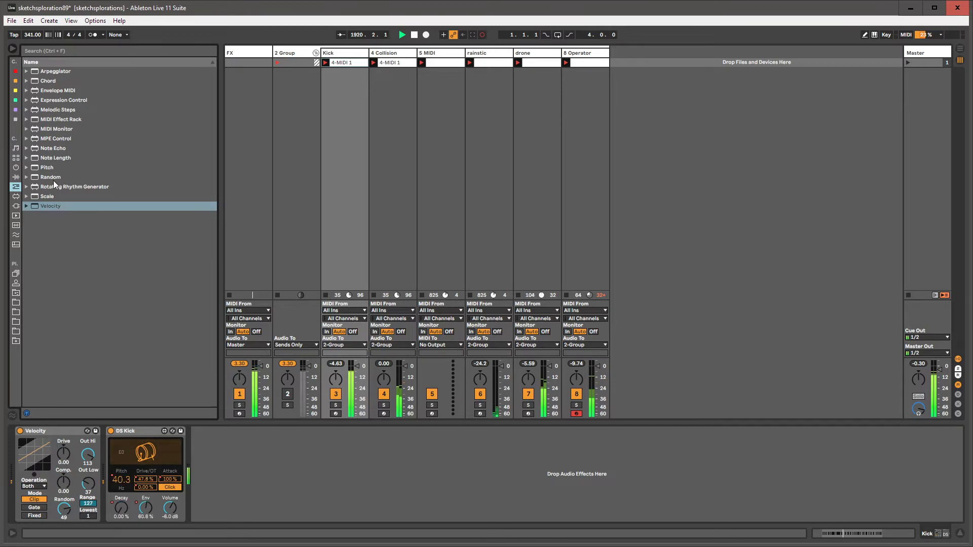
left_click(62, 432)
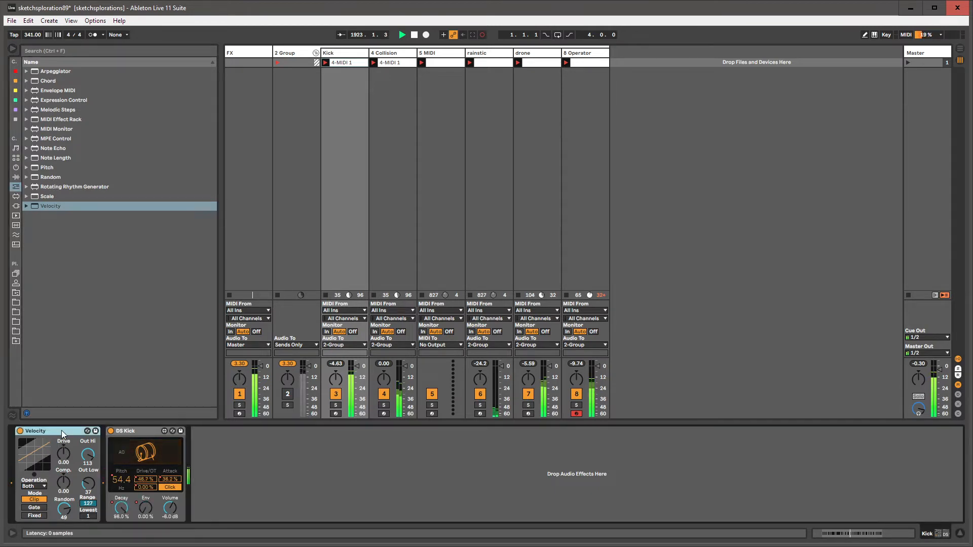
key("ctrl+g")
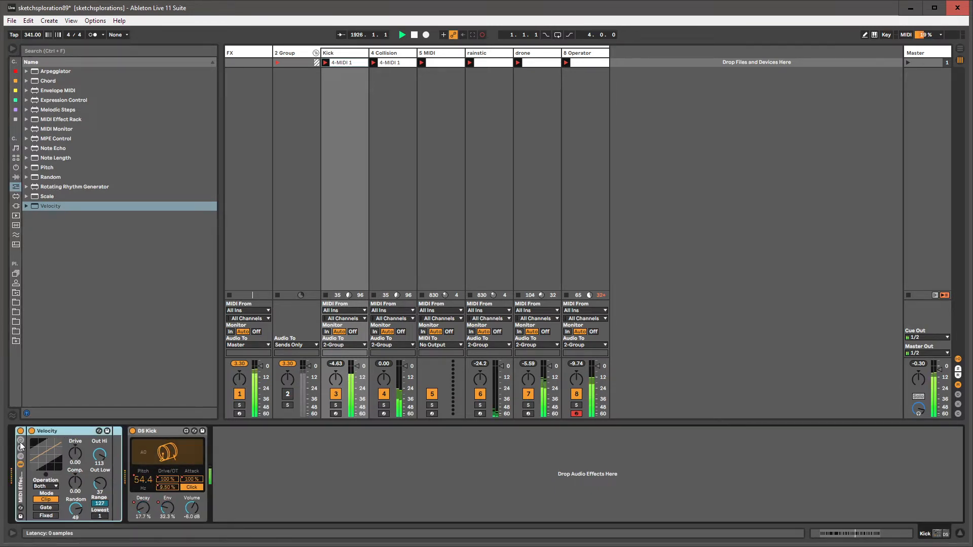
left_click(20, 458)
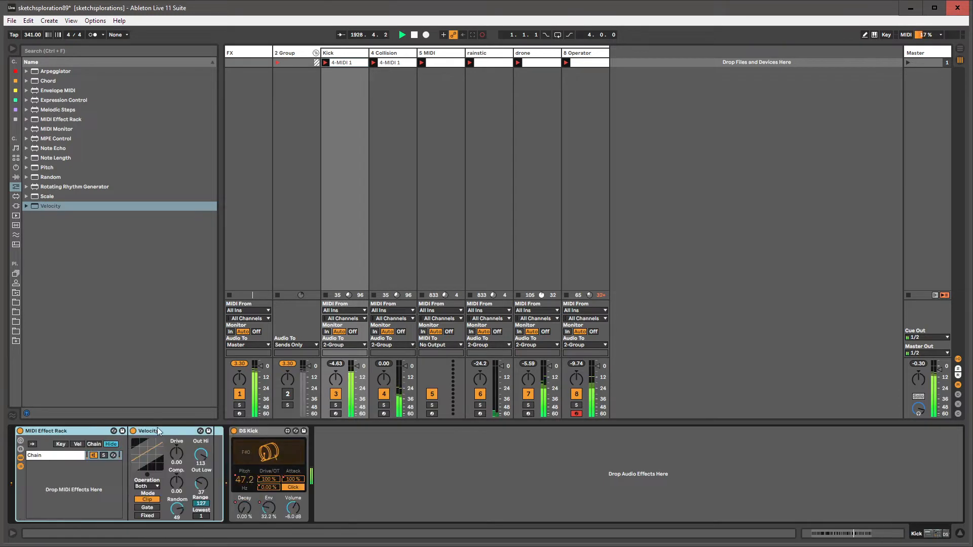
left_click_drag(150, 432, 228, 432)
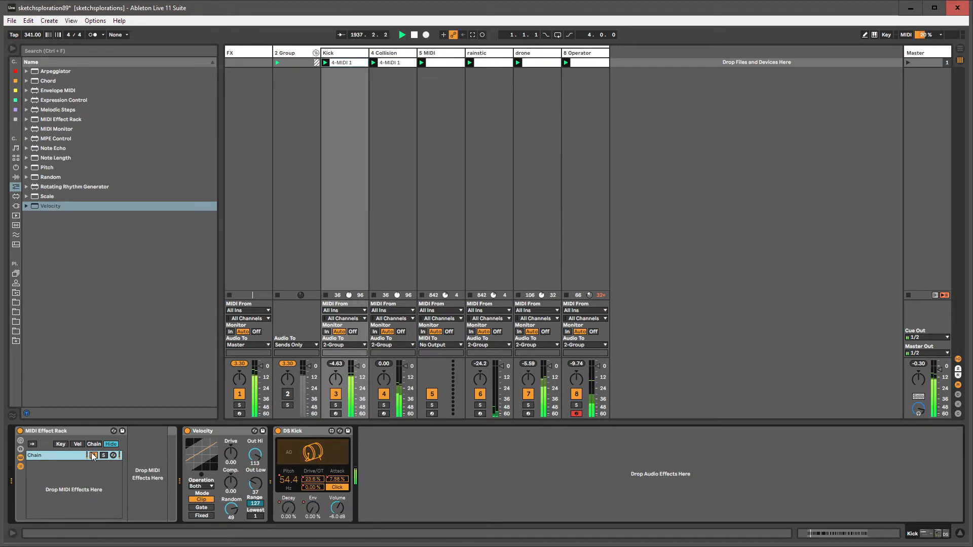
Step: Record the Kick track's MIDI Effect Rack being switched on and off at irregular moments as clip automation
left_click(20, 431)
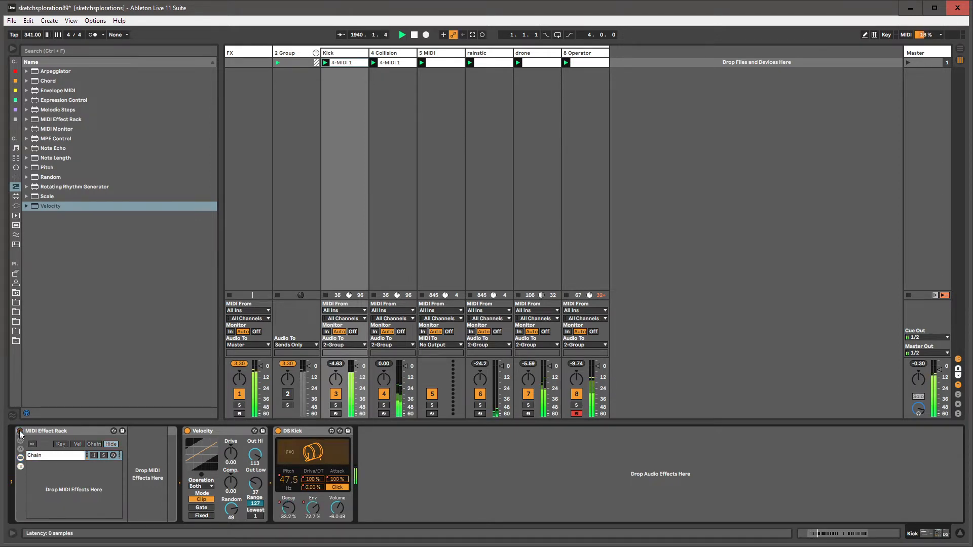
left_click(21, 431)
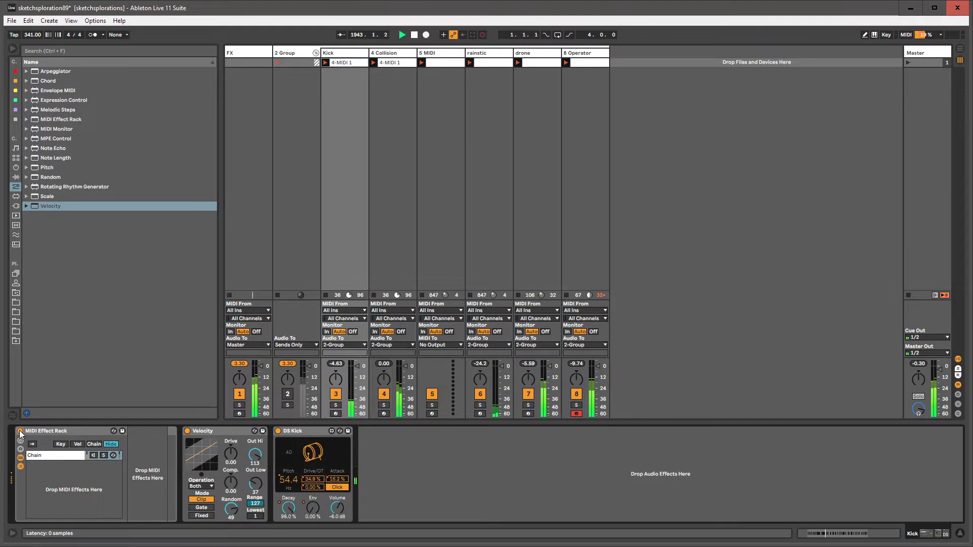
left_click(19, 432)
left_click(20, 432)
left_click(19, 432)
left_click(19, 432)
left_click(20, 432)
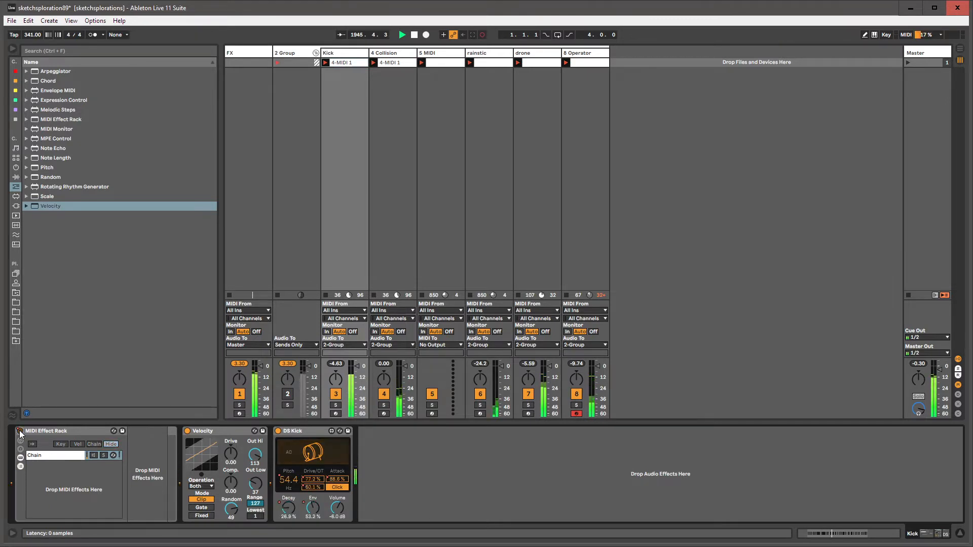
left_click(20, 432)
left_click(19, 431)
left_click(19, 432)
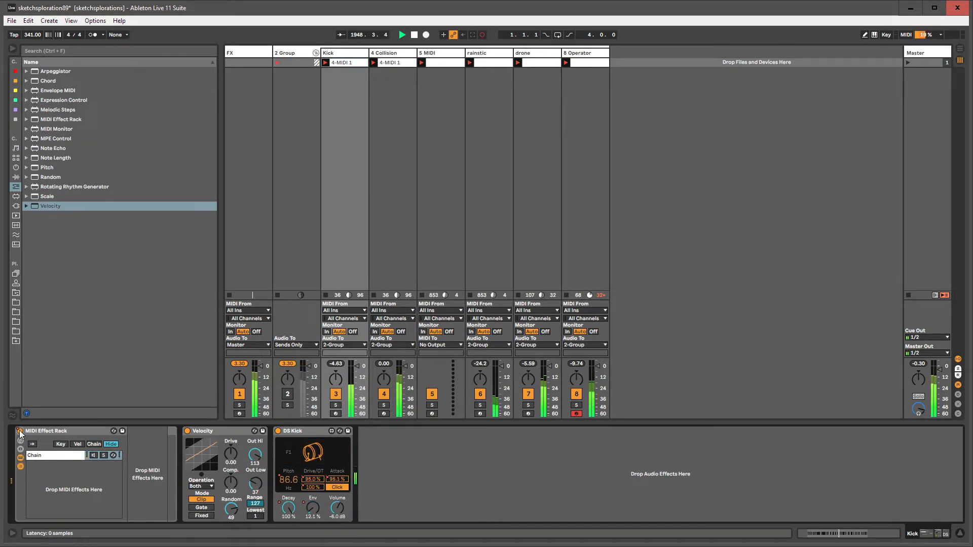
left_click(20, 431)
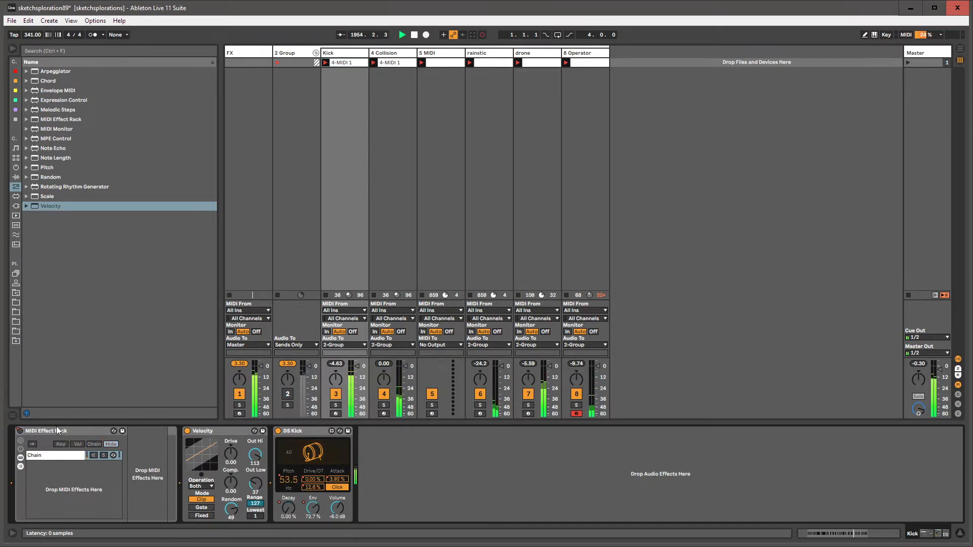
left_click(19, 432)
left_click(20, 432)
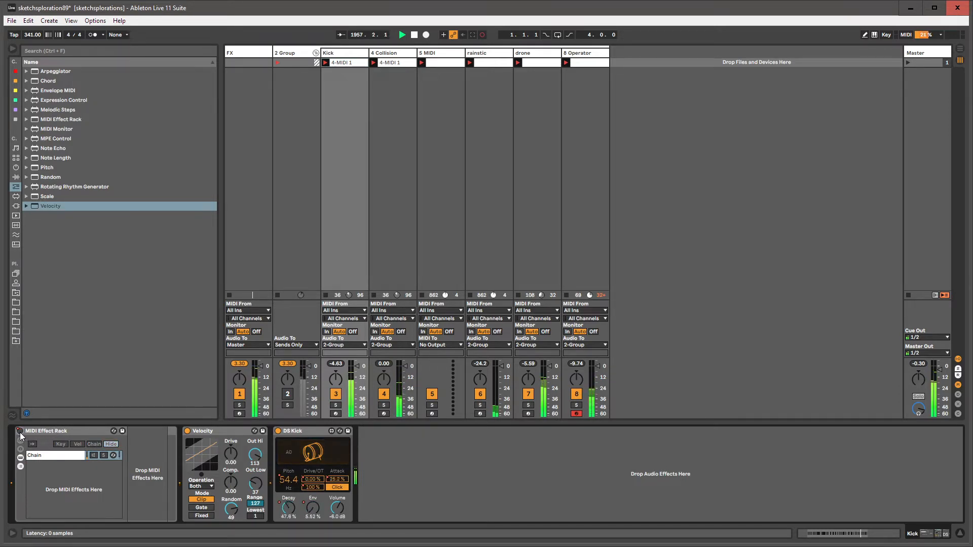
left_click(20, 432)
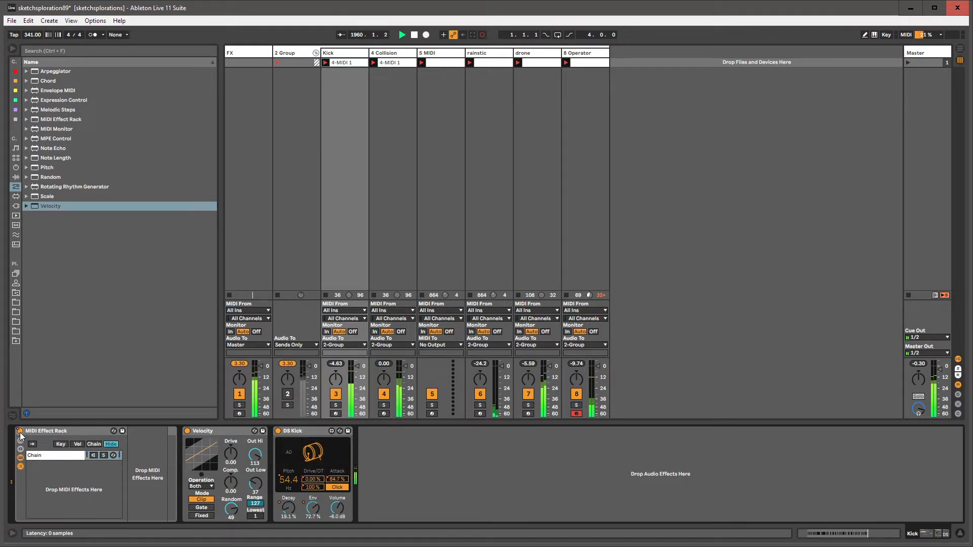
left_click(19, 432)
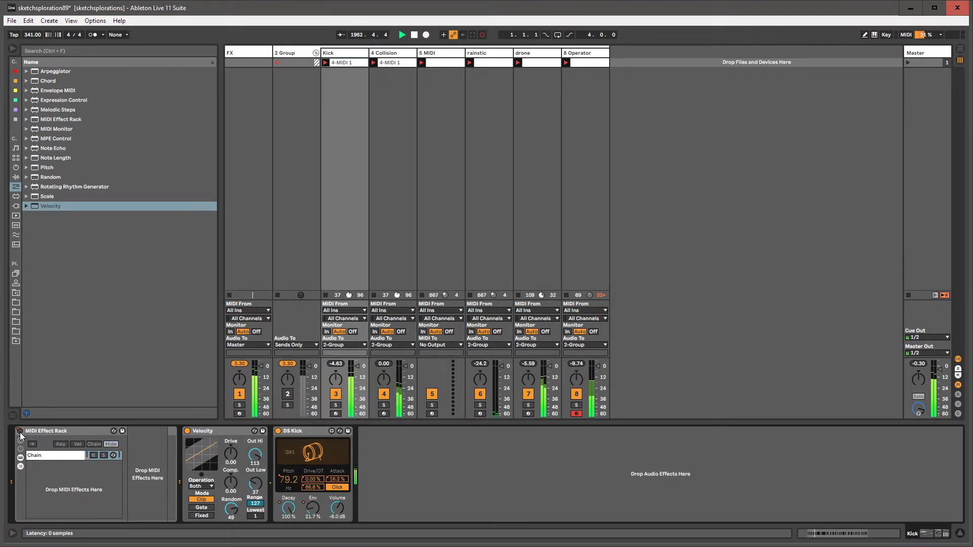
key("ctrl+z")
Step: Show the rack's Device On envelope in the Kick clip and unlink its loop from the clip
key("shift+Tab")
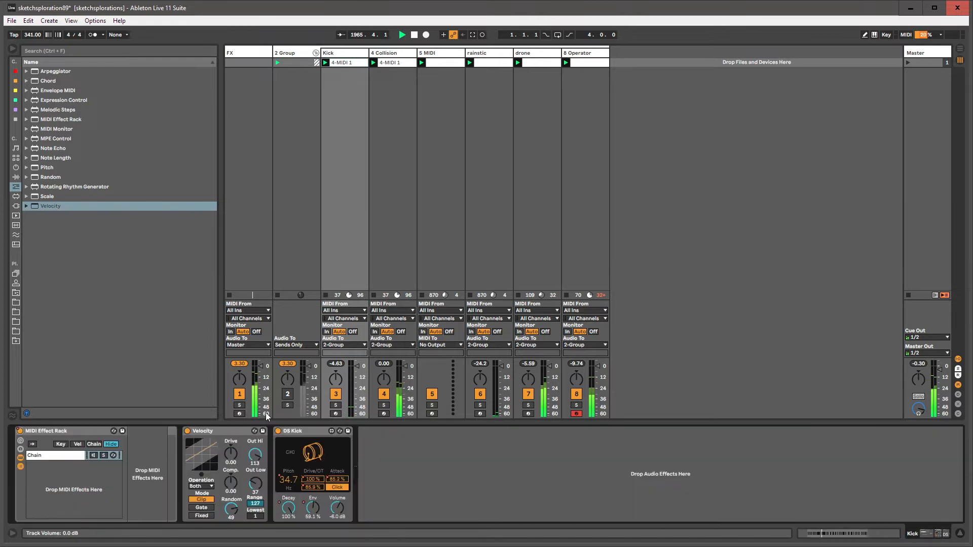
key("shift+Tab")
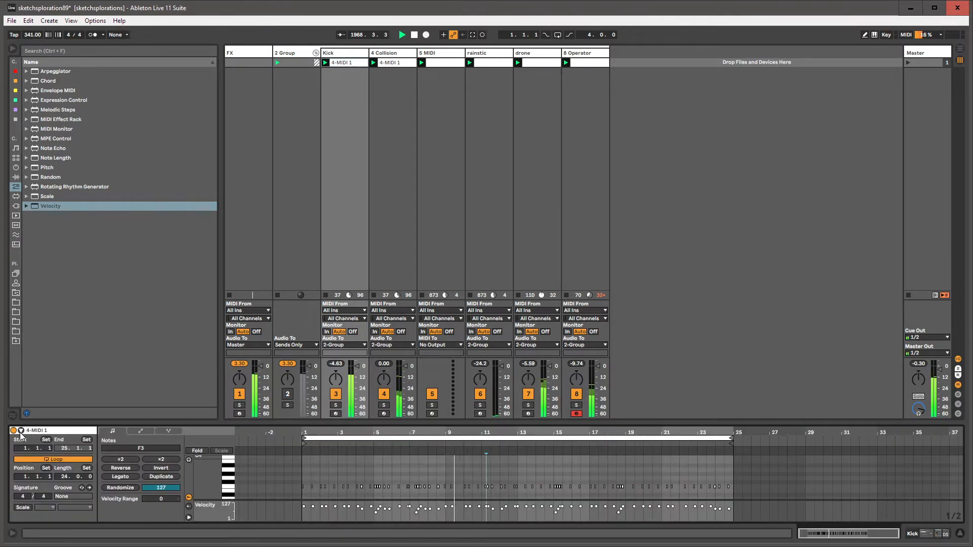
left_click(143, 430)
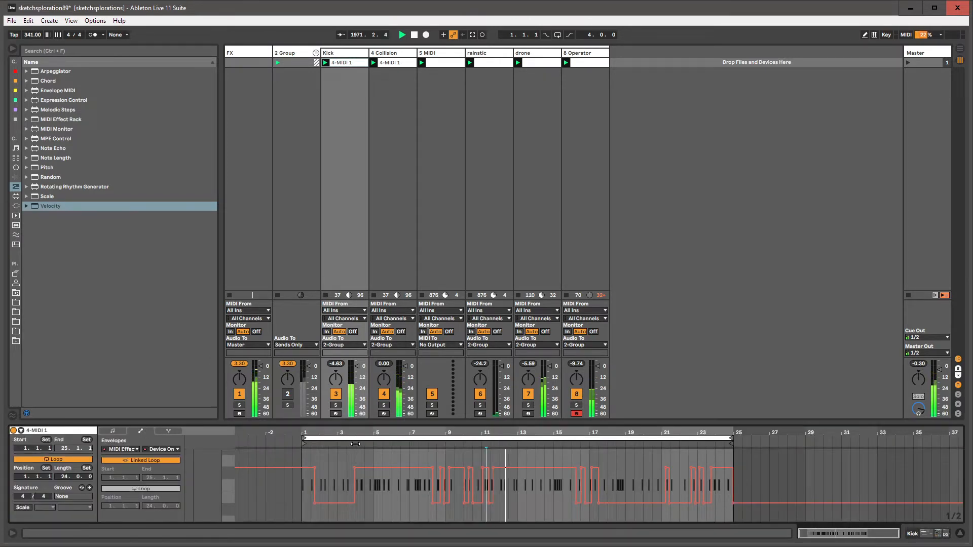
left_click(141, 460)
Step: Redraw the Device On envelope as mostly off with brief on pulses, then shorten its unlinked loop to 23.3.2 with the grid off
key("b")
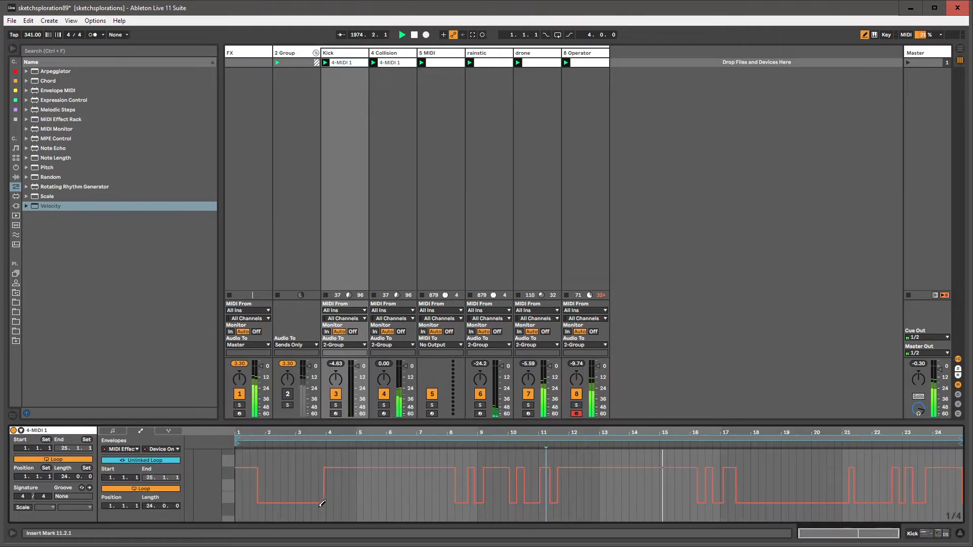
left_click_drag(322, 503, 464, 504)
left_click_drag(560, 491, 690, 494)
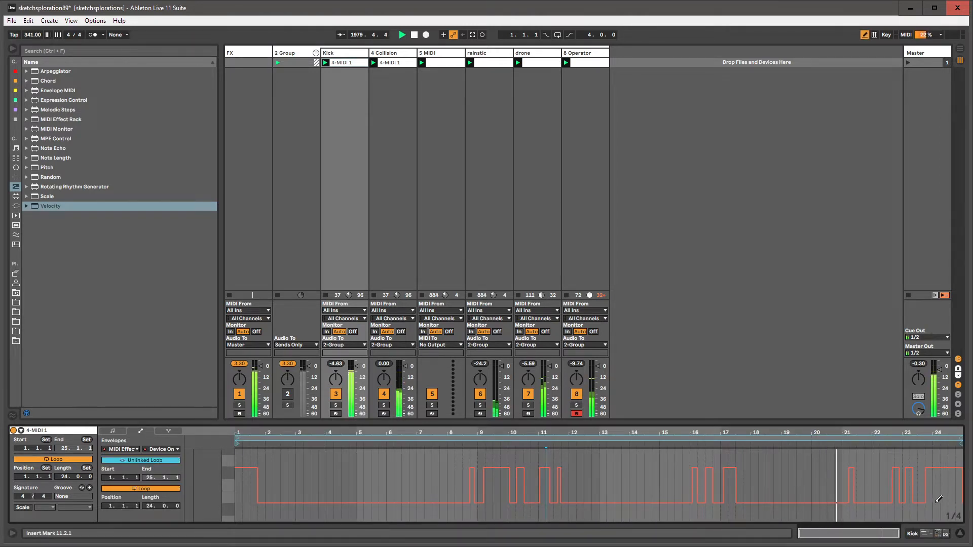
left_click_drag(936, 502, 954, 503)
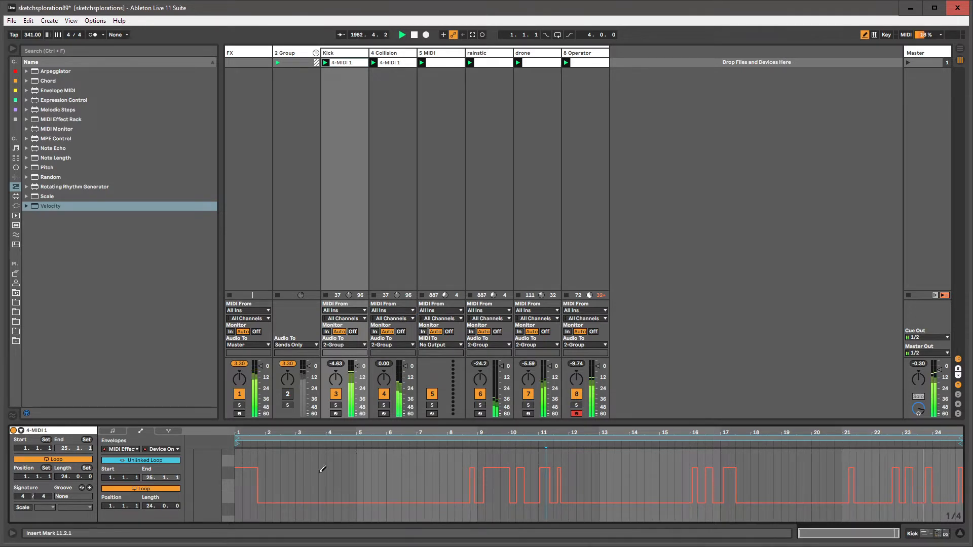
left_click_drag(239, 502, 249, 502)
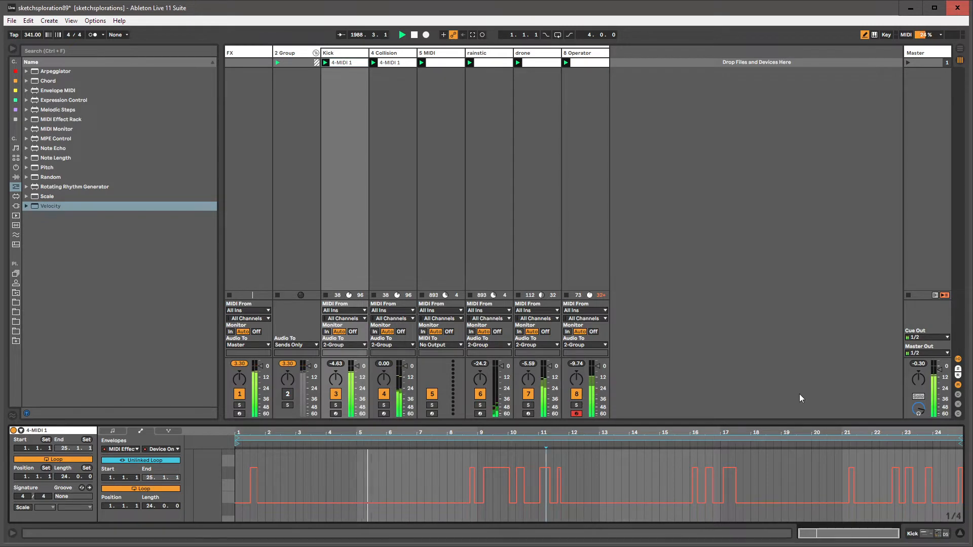
left_click_drag(489, 503, 689, 503)
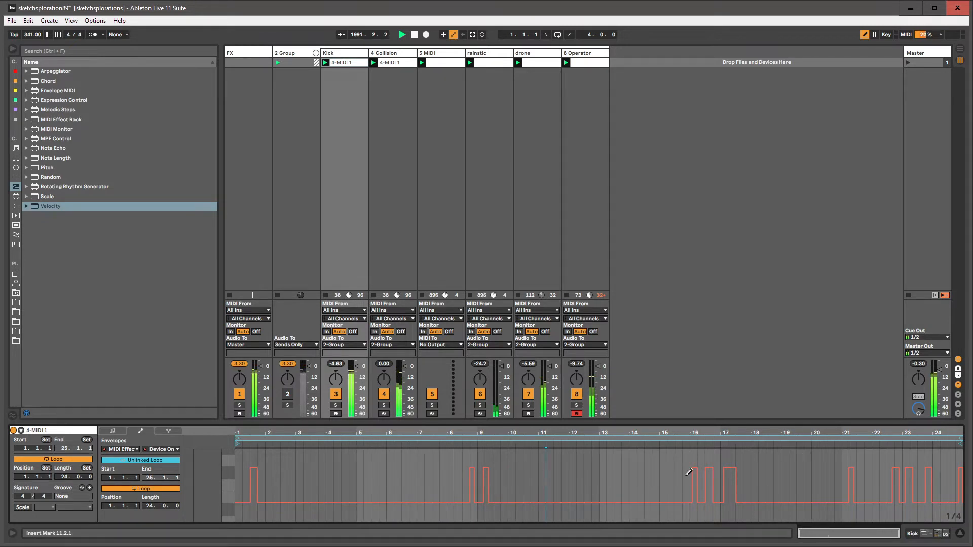
key("ctrl+4")
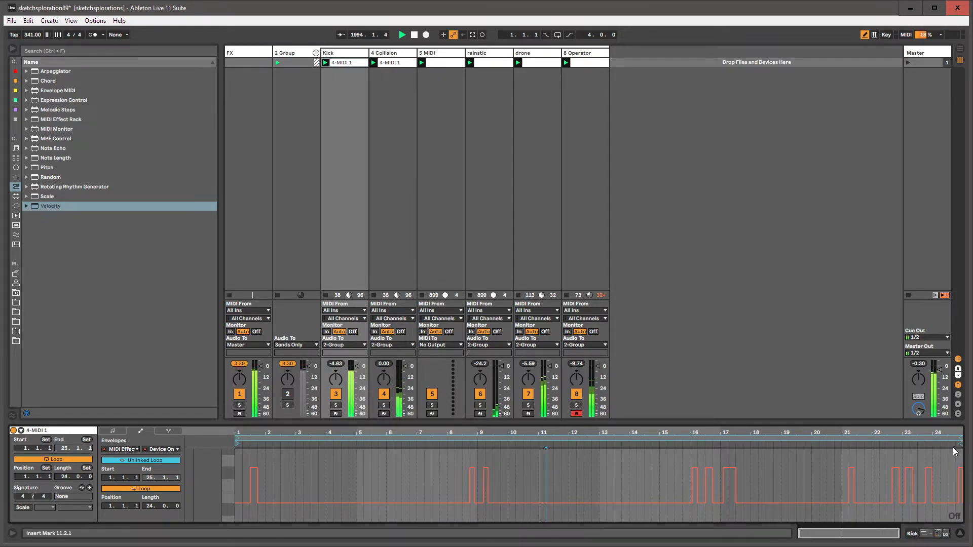
left_click_drag(960, 438, 960, 437)
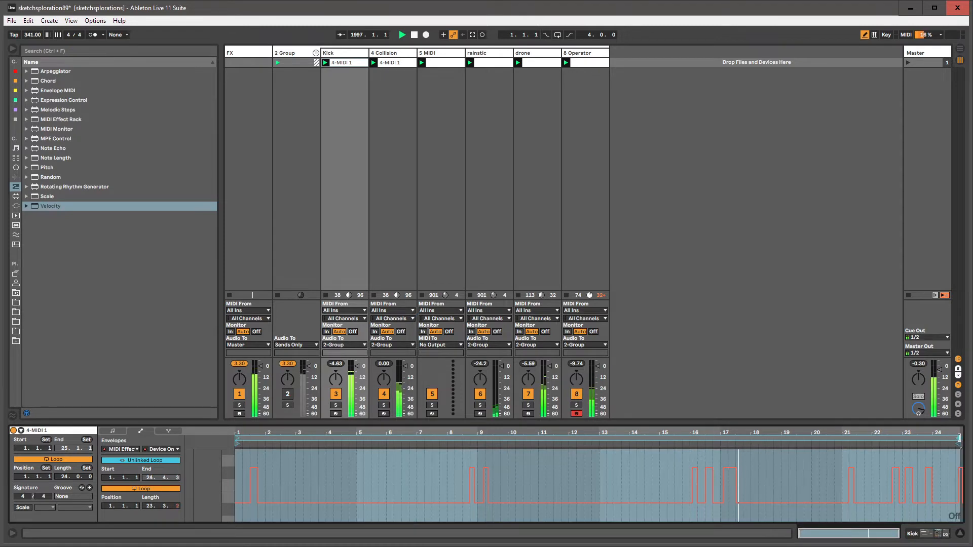
Step: Add Auto Pan after DS Kick on the Kick track, keeping its amount at 0% and setting its rate to 0.05 Hz
left_click(333, 53)
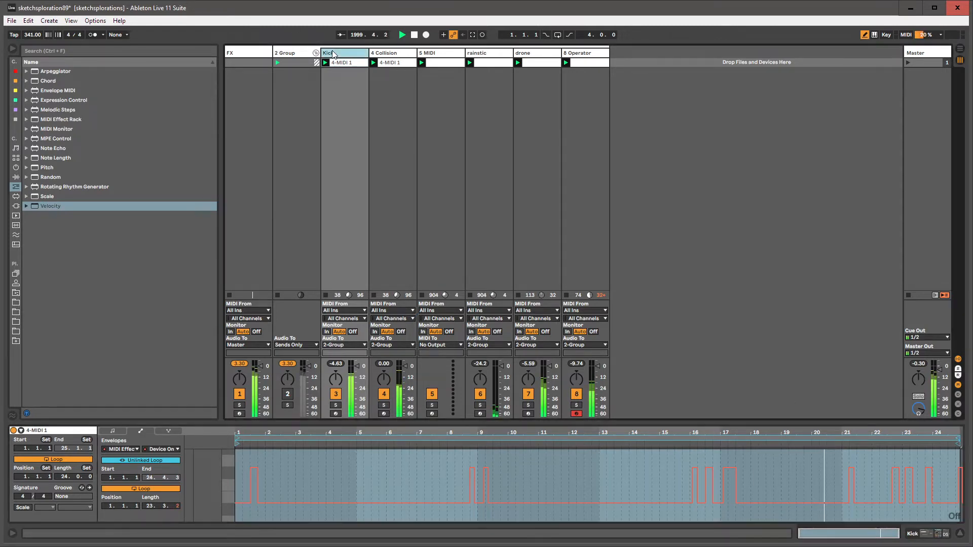
double_click(333, 53)
left_click(391, 480)
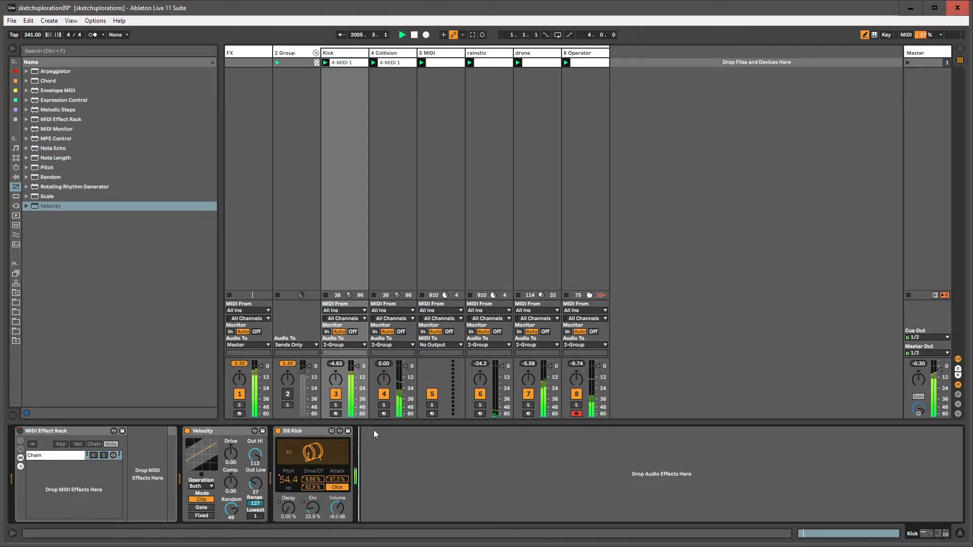
key("ctrl+f")
type("auto pan")
key("Return")
key("Escape")
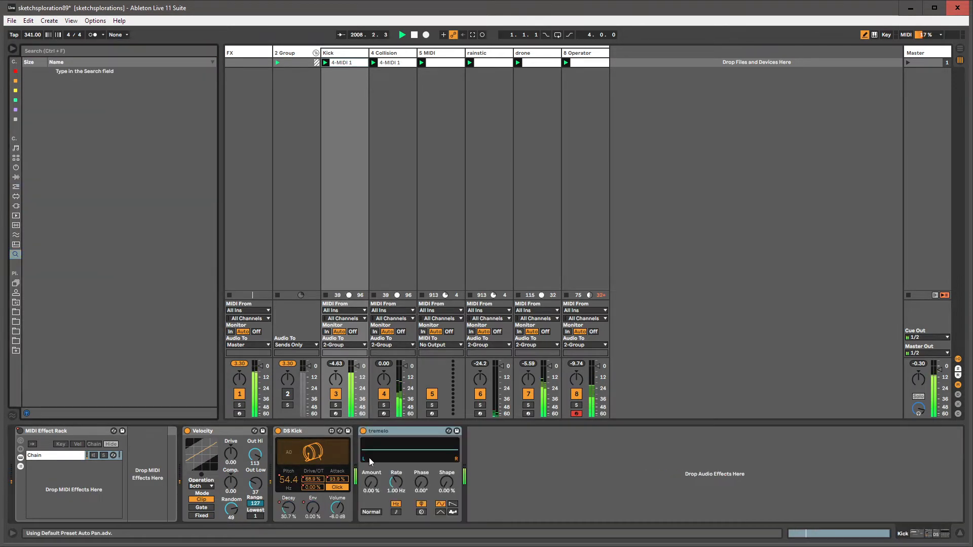
left_click_drag(371, 482, 371, 534)
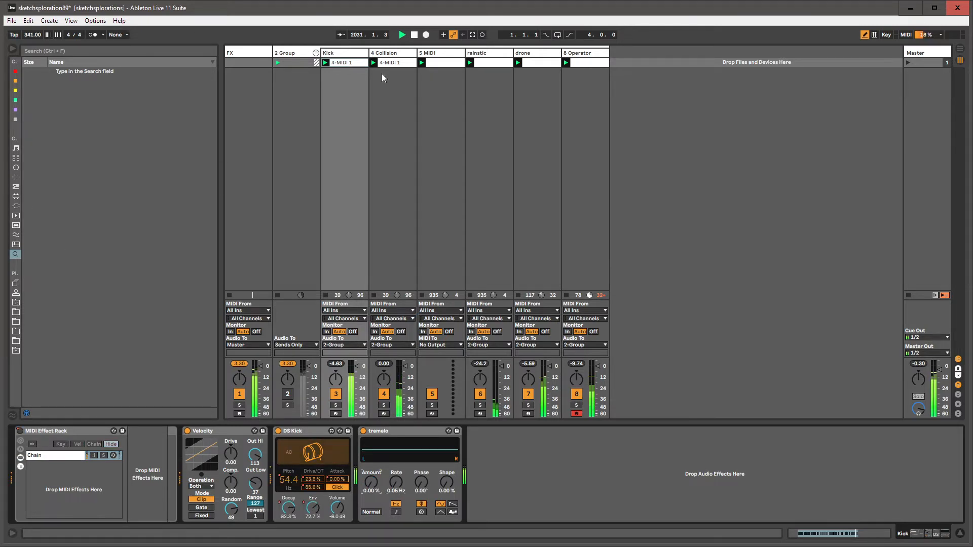
Step: Rename the 5 MIDI track as transpose and move it after the Operator track
left_click(485, 54)
left_click(445, 56)
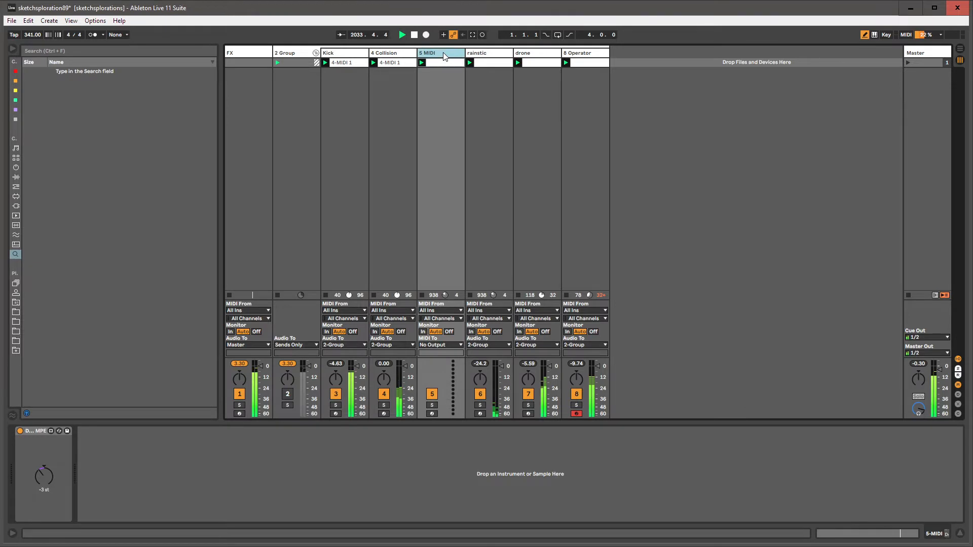
left_click(386, 55)
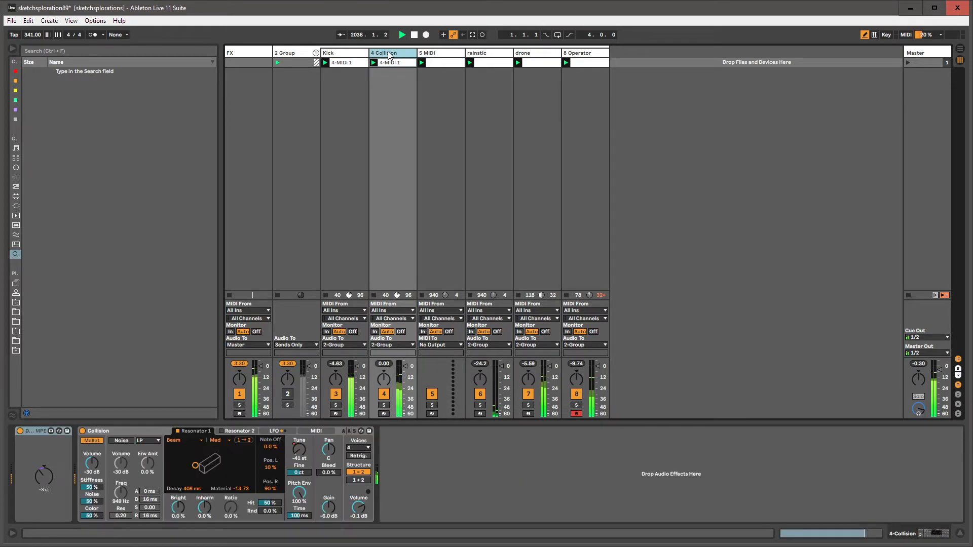
left_click(429, 54)
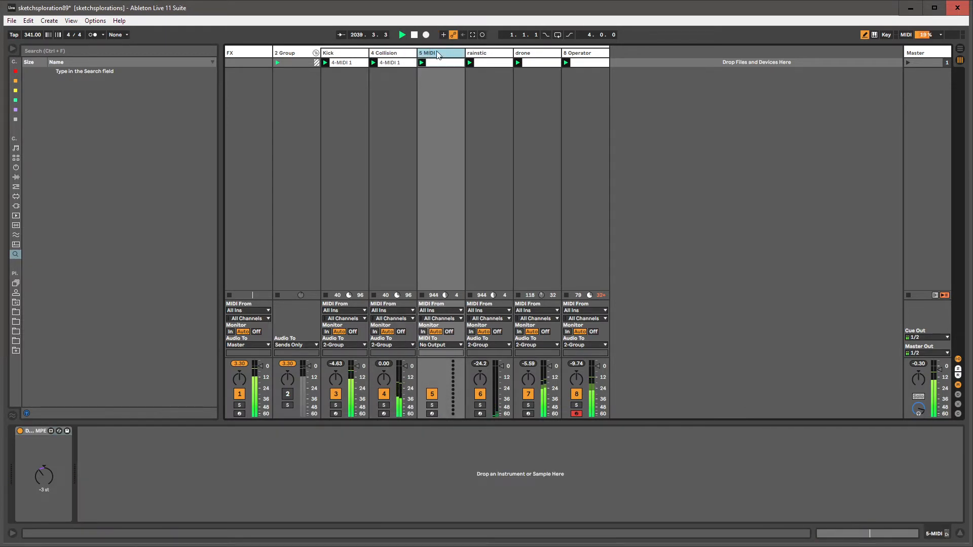
key("ctrl+r")
type("tra")
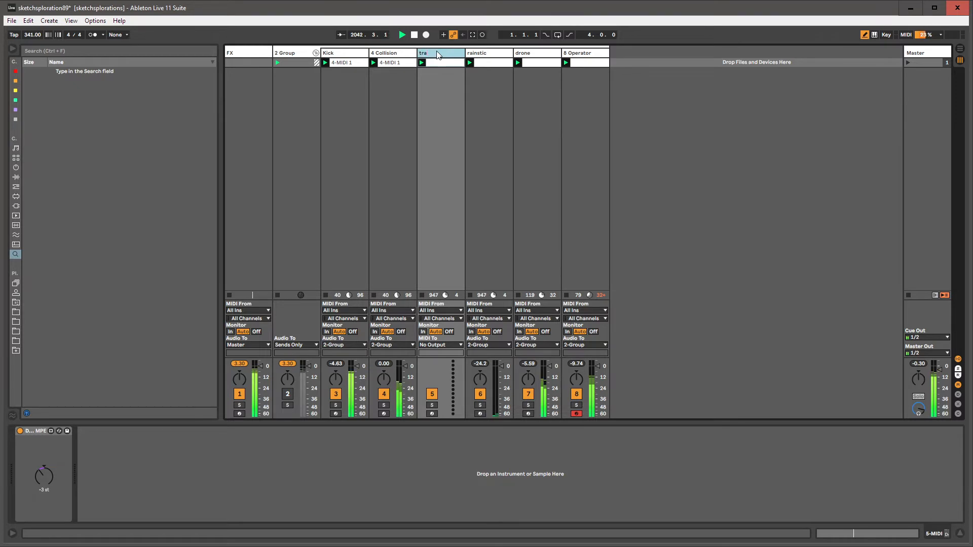
type("nspose")
key("Return")
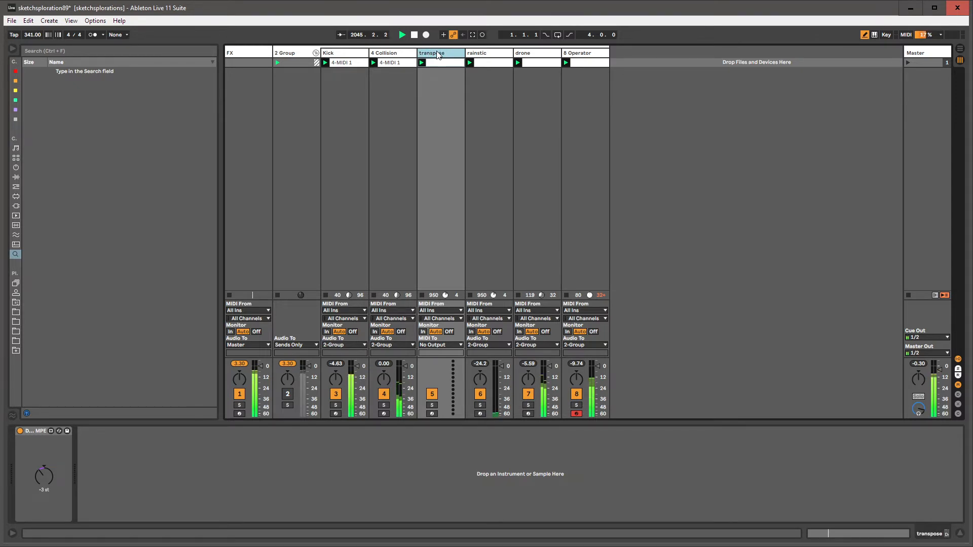
left_click_drag(544, 44, 601, 51)
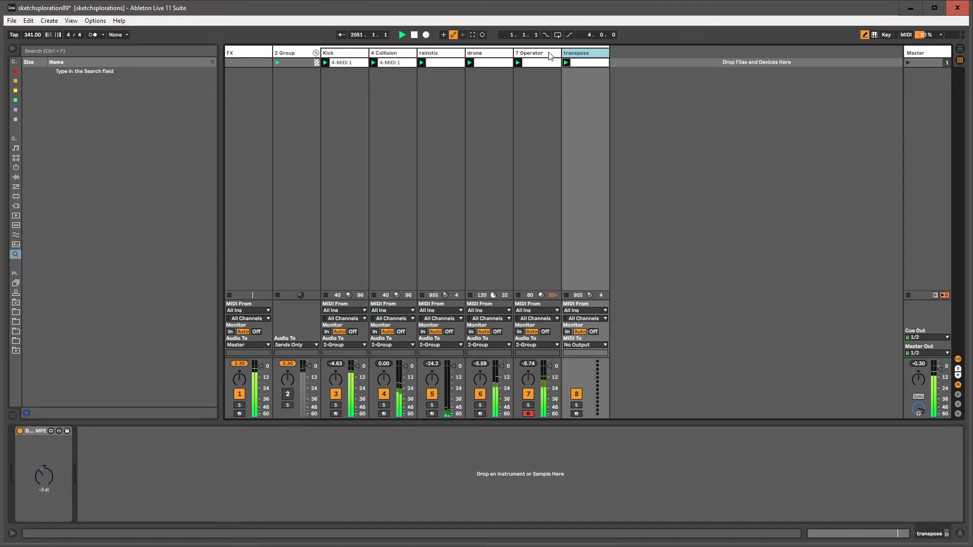
Step: Look through the device chains of the FX, drone and rainstic tracks
left_click(243, 53)
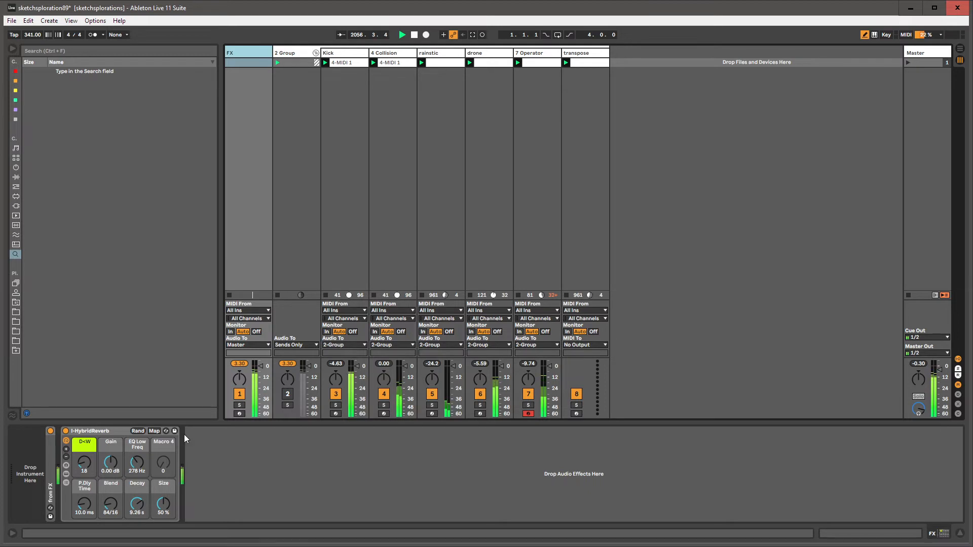
left_click(381, 53)
left_click(259, 54)
left_click(16, 167)
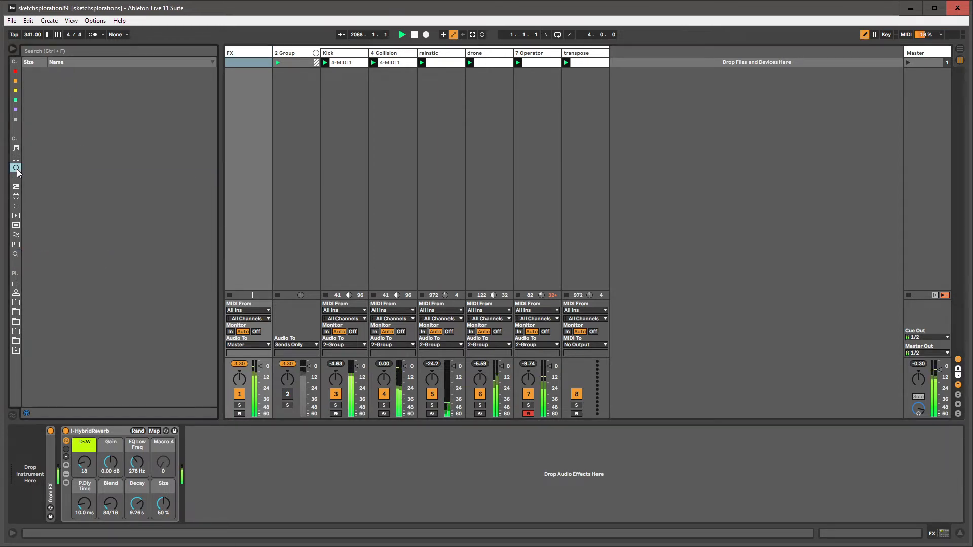
left_click(490, 53)
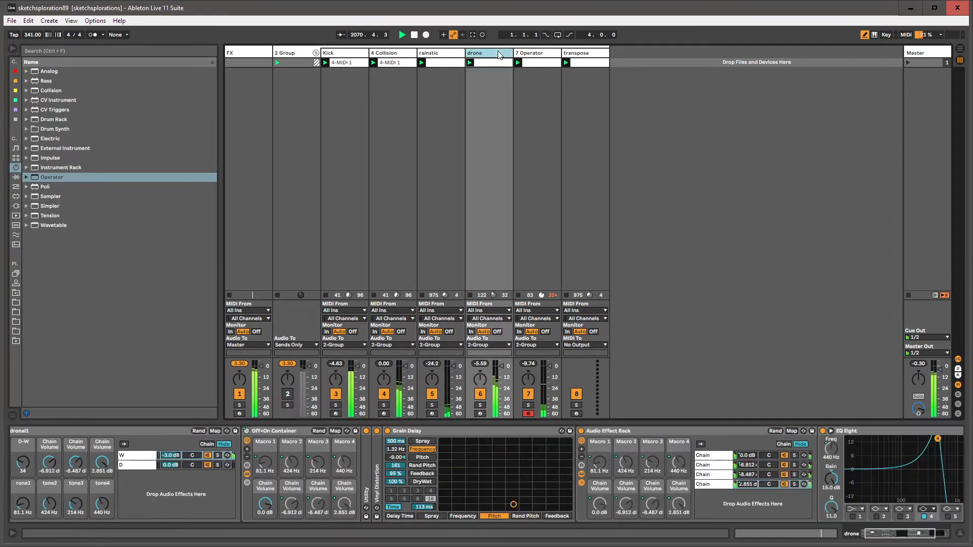
left_click(449, 54)
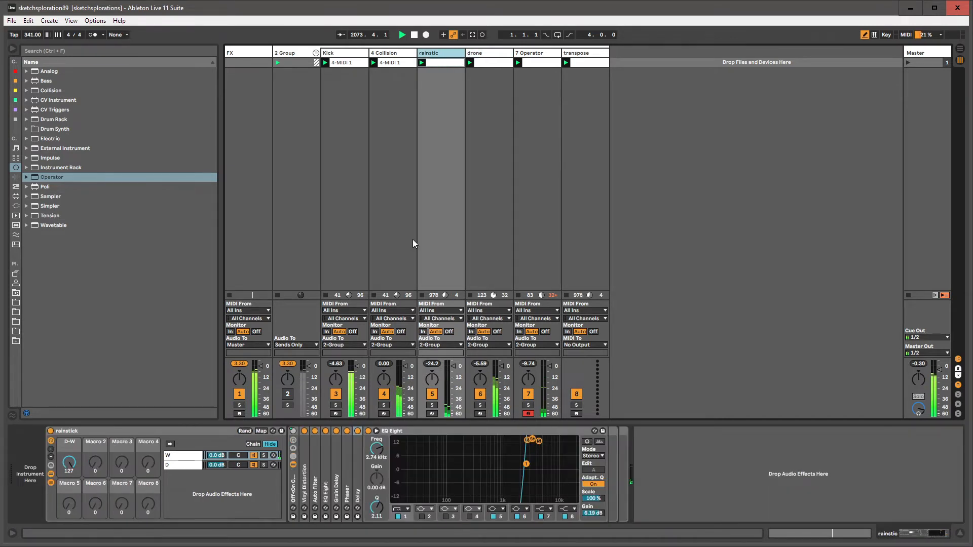
Step: Add the BeatRepeeeeeetFXSELECT rack from the RACKS AUDIO FX folder to the FX track and place it before the HybridReverb rack
left_click(240, 53)
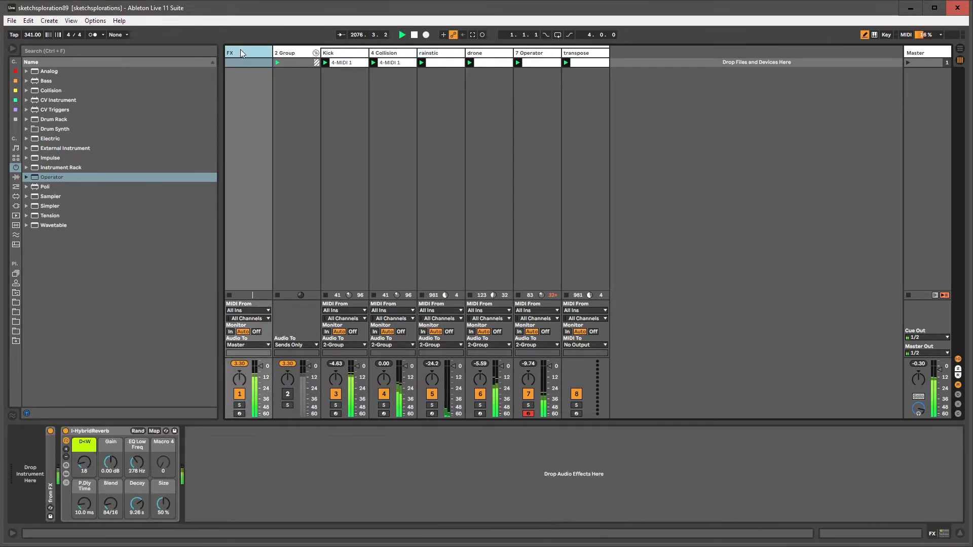
left_click(16, 289)
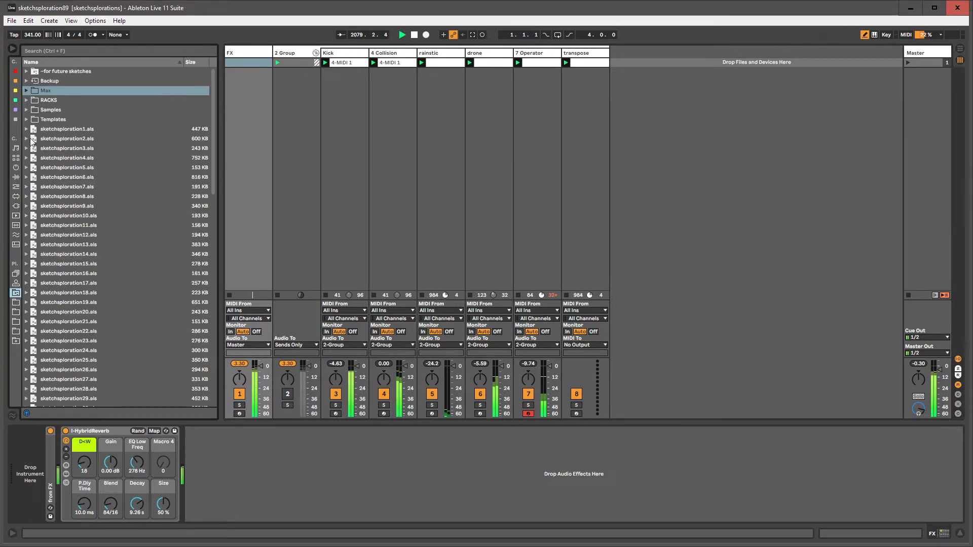
left_click(27, 100)
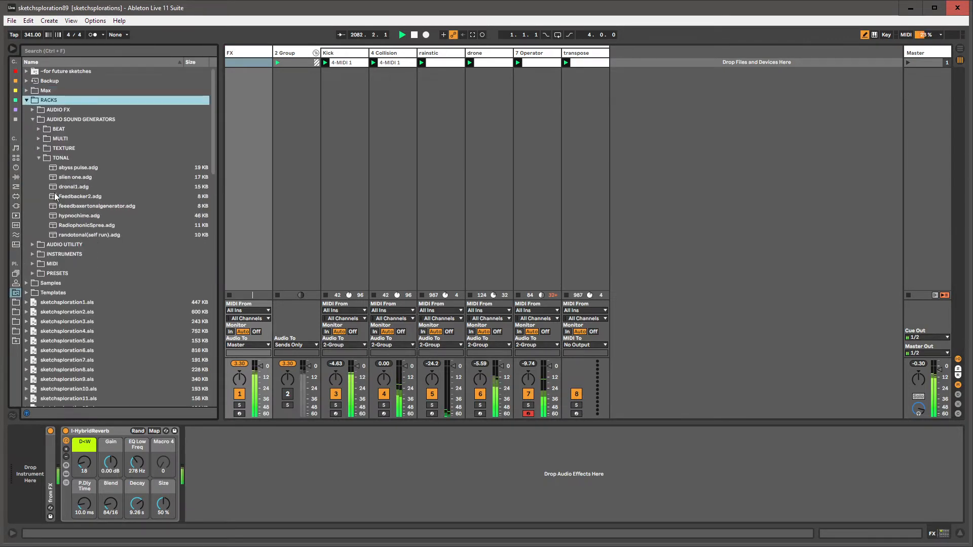
left_click(48, 159)
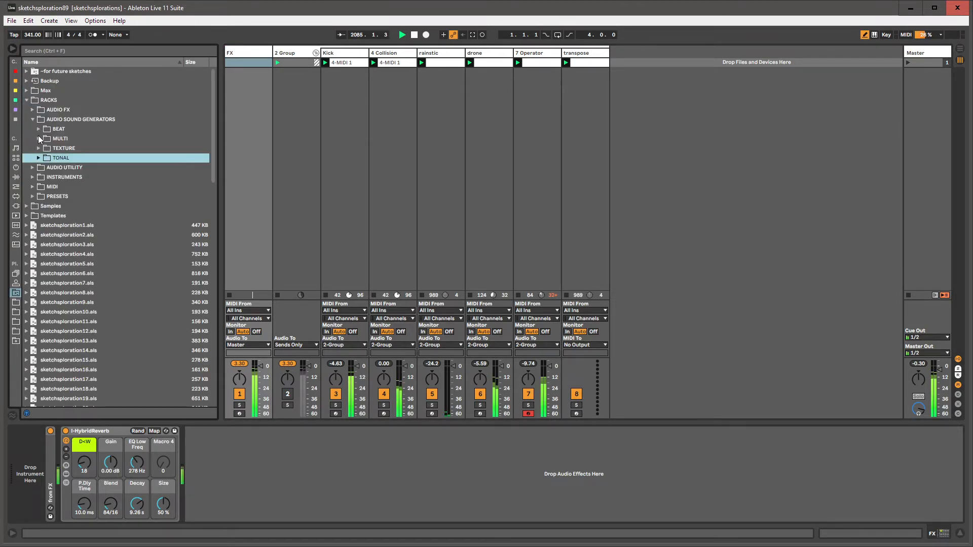
left_click(39, 130)
left_click(39, 129)
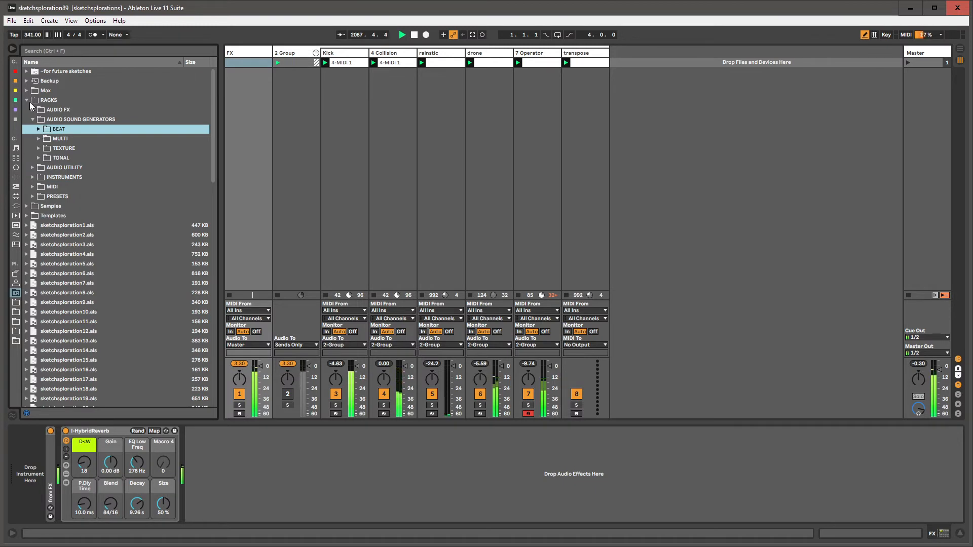
left_click(35, 108)
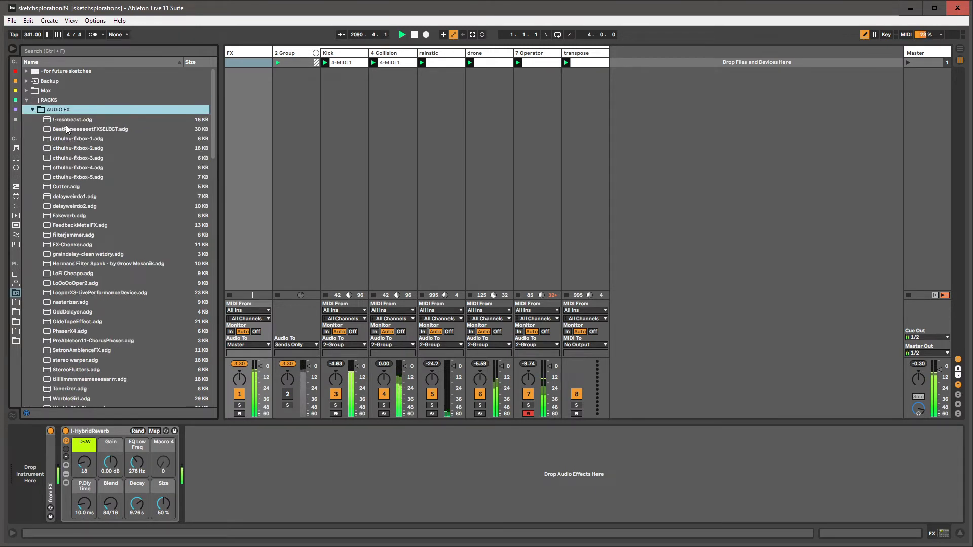
left_click_drag(66, 129, 274, 474)
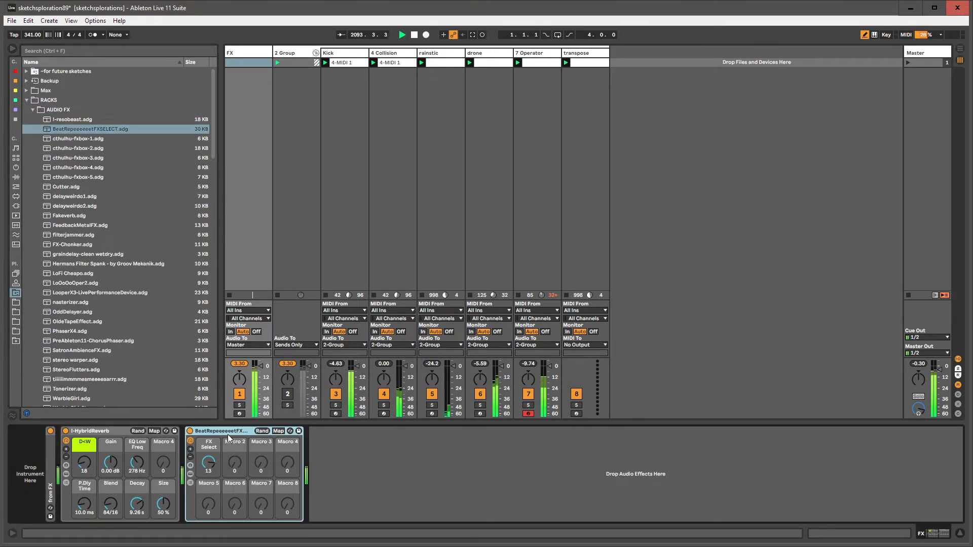
left_click(209, 462)
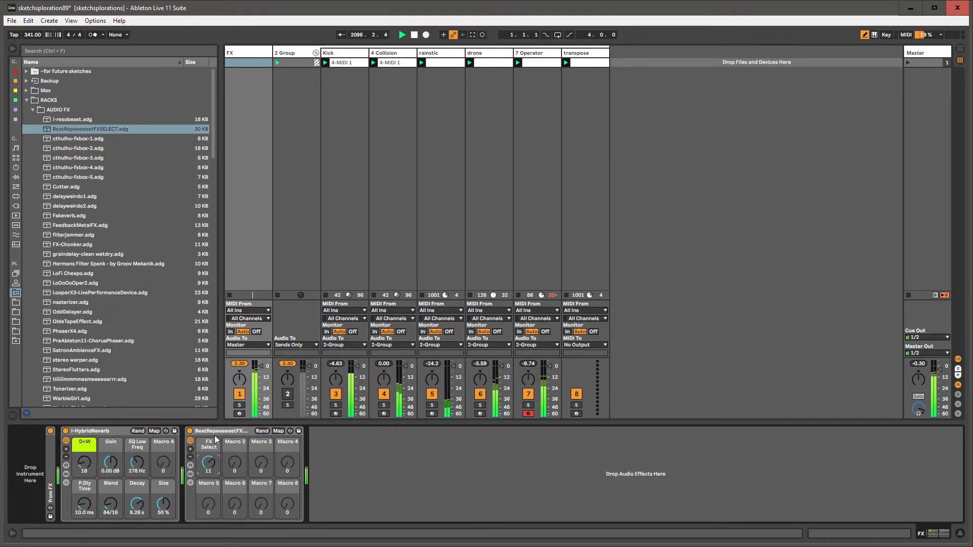
left_click_drag(216, 432, 84, 459)
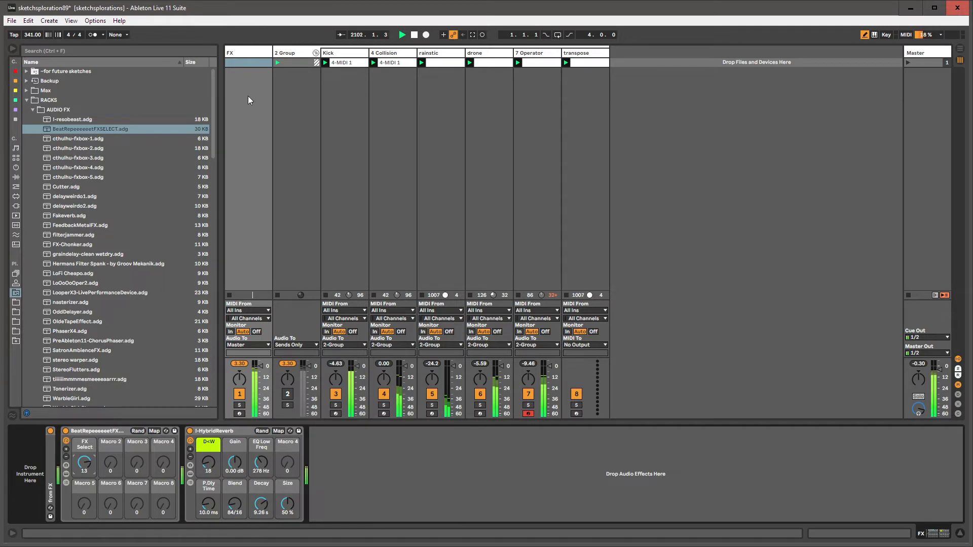
Step: Create and launch an empty clip in the FX track's first slot, and set the beat repeat rack's FX Select to 16
double_click(248, 64)
left_click(229, 63)
double_click(236, 53)
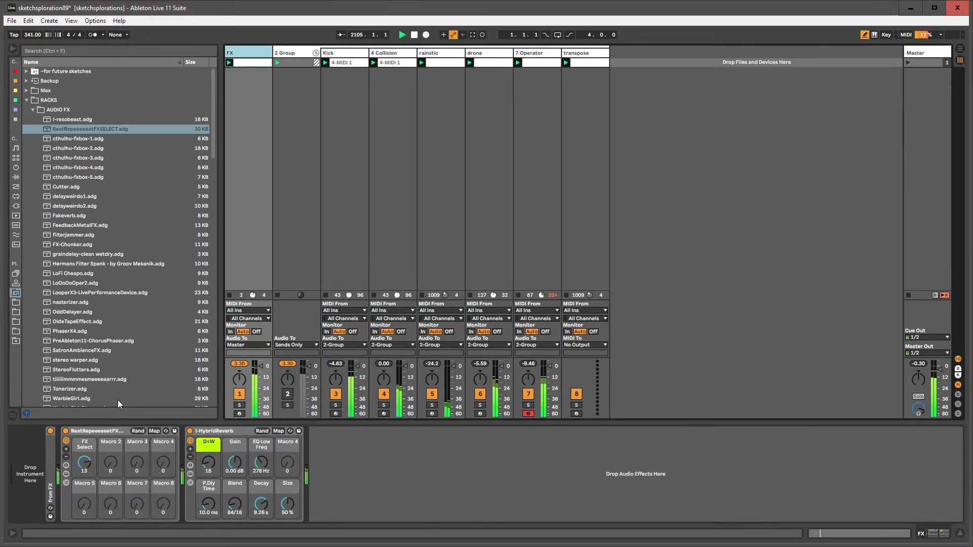
left_click_drag(96, 467, 96, 470)
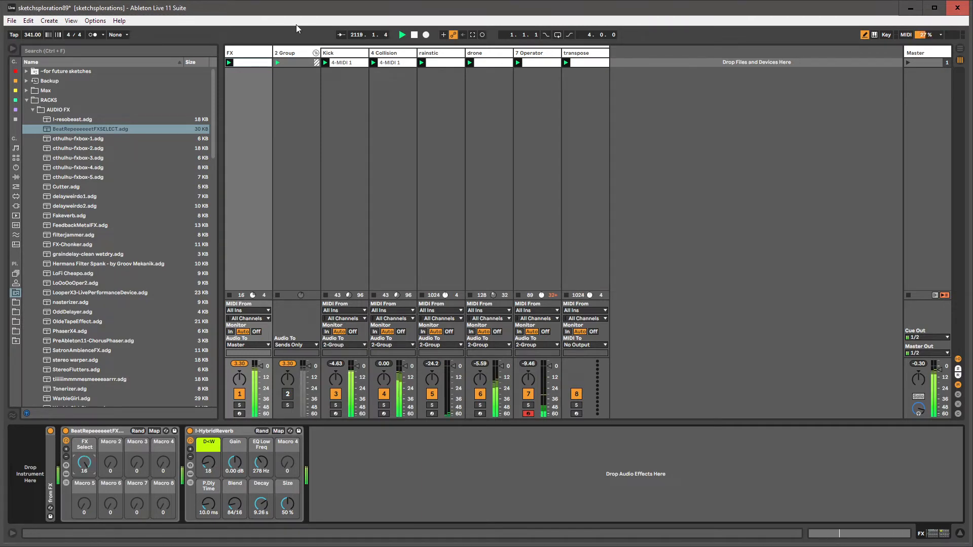
Step: Set the FX clip's loop length to 13.0.2 and turn draw mode off
left_click(246, 64)
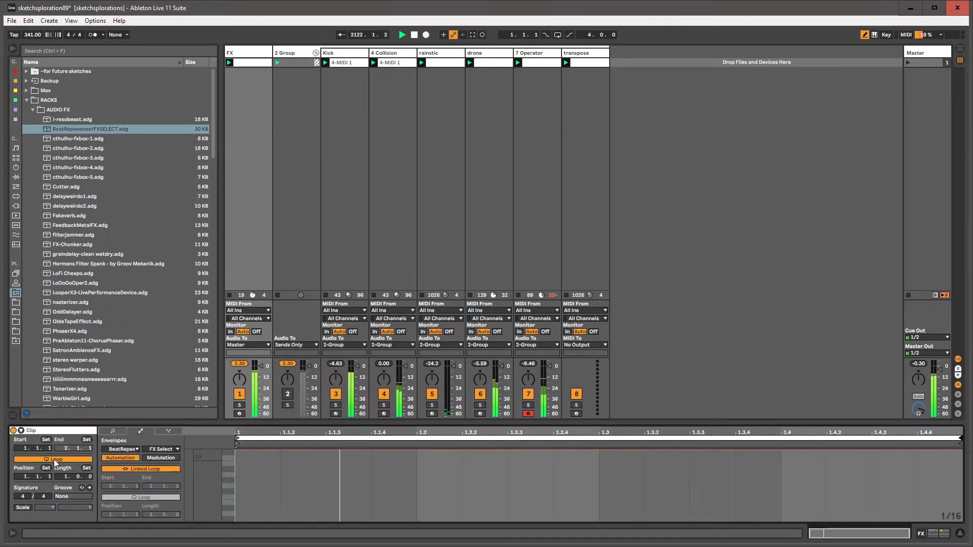
left_click_drag(64, 476, 64, 449)
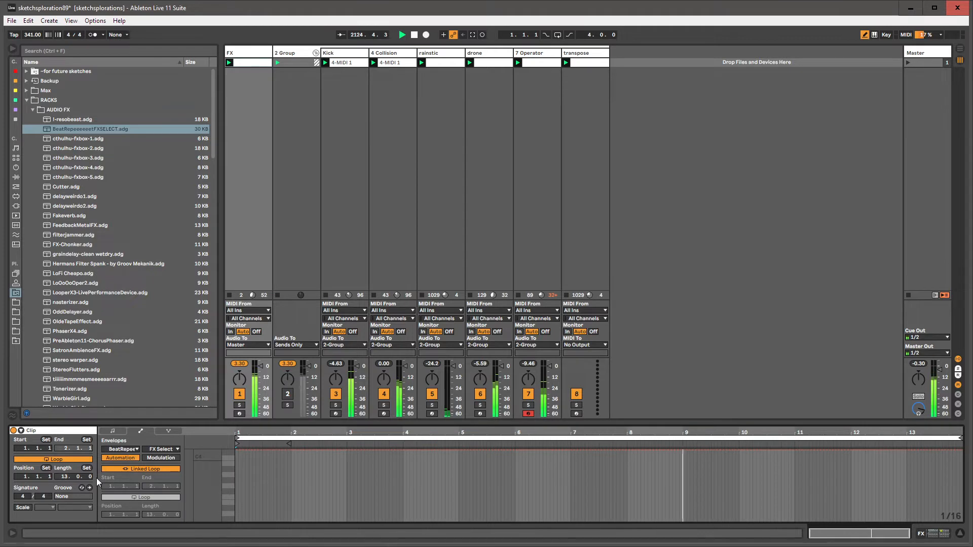
left_click(168, 431)
key("b")
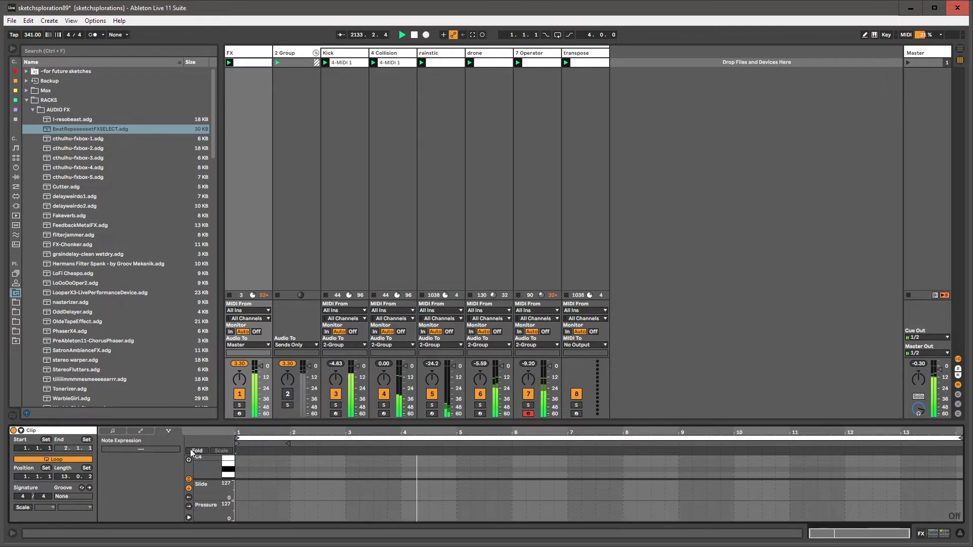
Step: Show the FX Select envelope in the FX clip, unlink its loop from the clip and extend it to 18.3.1
left_click(239, 83)
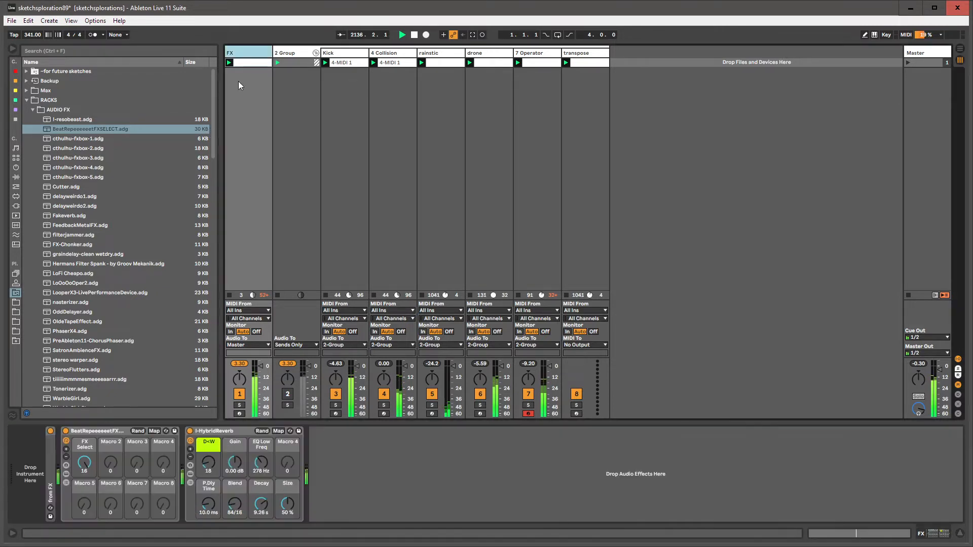
left_click(86, 463)
key("shift+Tab")
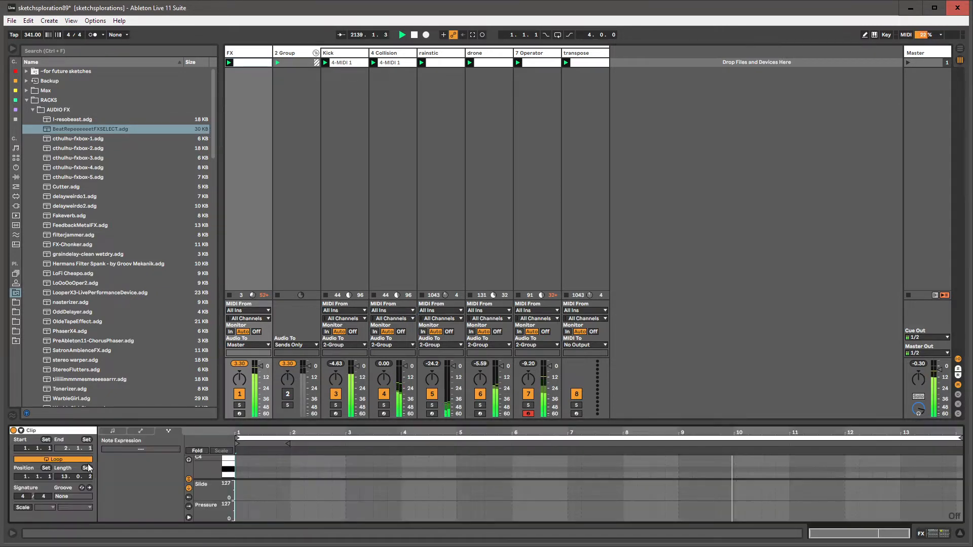
left_click(141, 431)
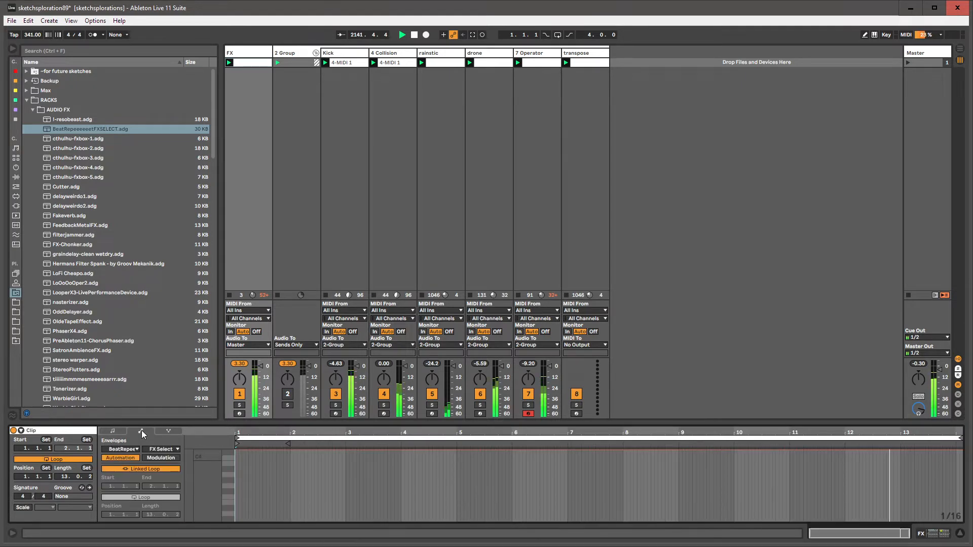
left_click(143, 467)
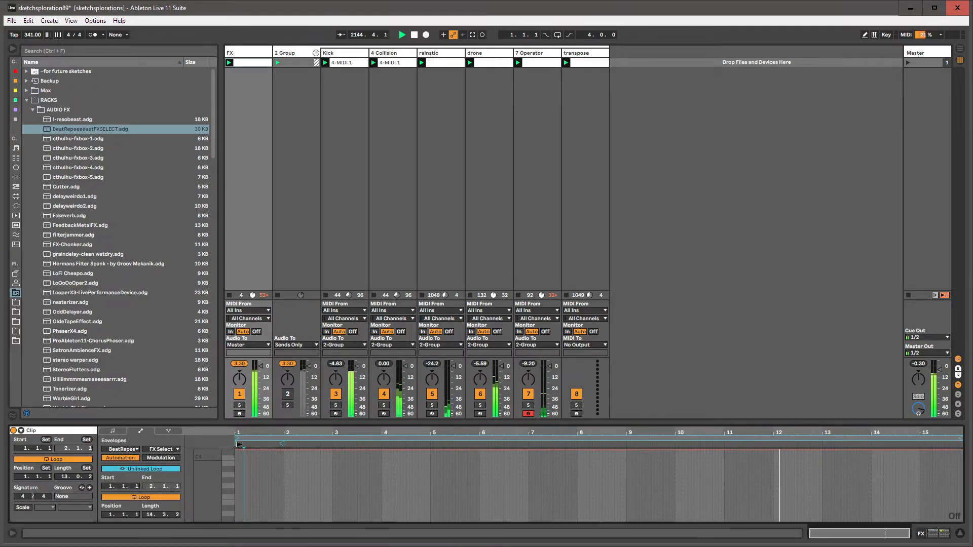
left_click_drag(960, 439, 963, 443)
Step: Record varied FX Select movements as automation into the FX clip's unlinked envelope
key("shift+Tab")
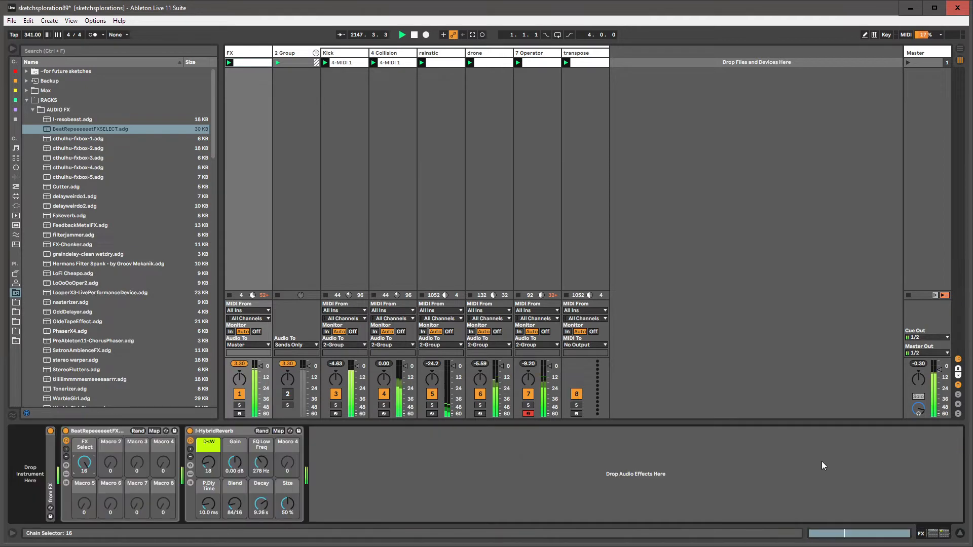
left_click_drag(85, 462, 85, 467)
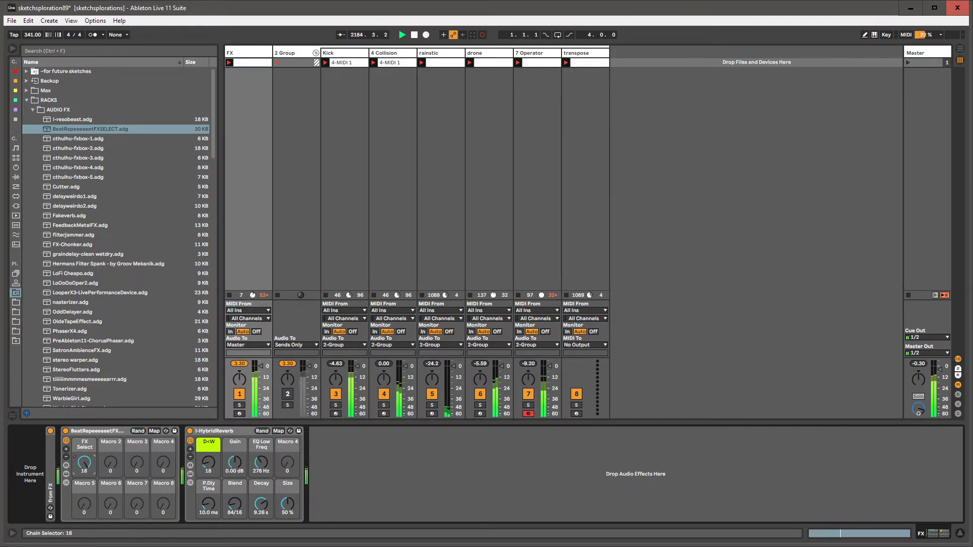
key("shift+Tab")
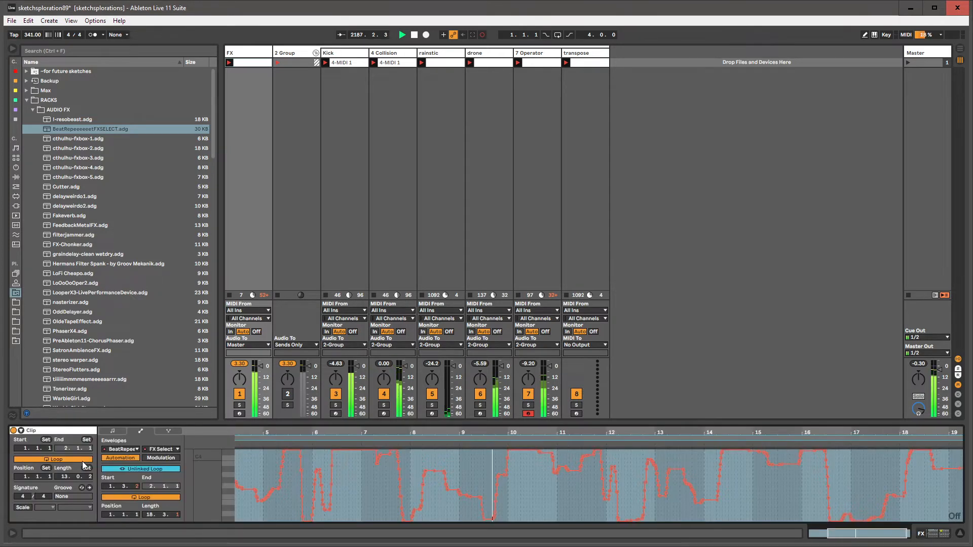
Step: Redraw stretches of the FX Select envelope at its maximum of 16, around bars 1, 5, 8 and 17, with the grid off
left_click(351, 479)
key("ctrl+a")
key("b")
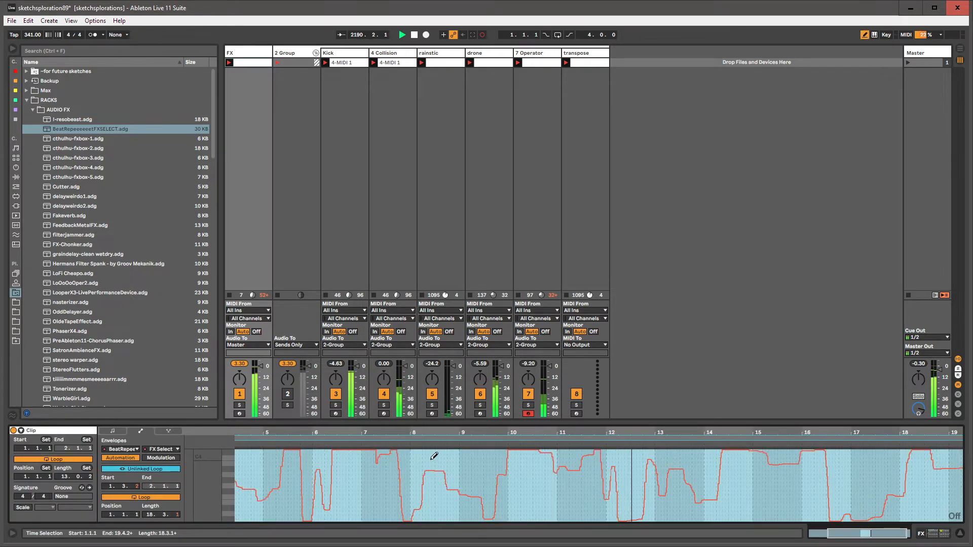
left_click_drag(432, 451, 473, 448)
key("b")
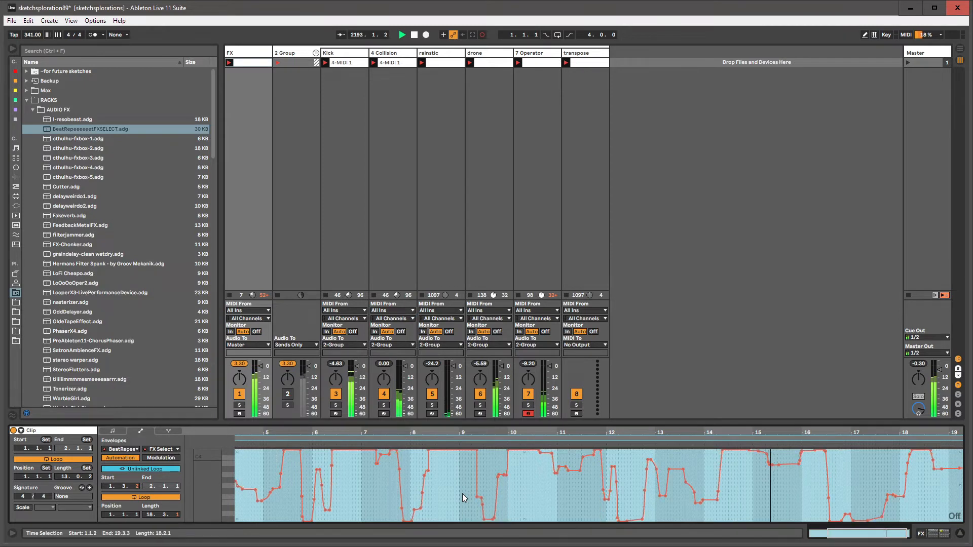
left_click(462, 494)
key("b")
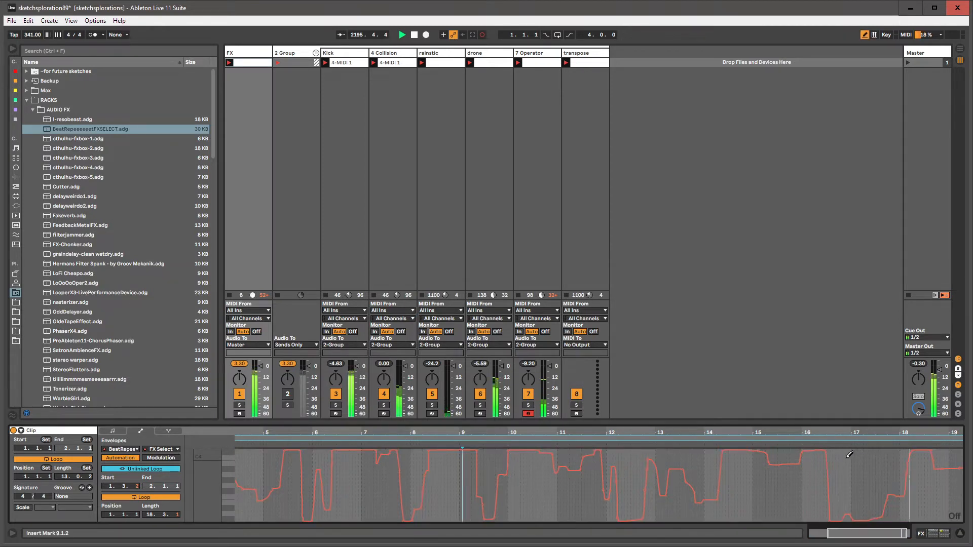
left_click_drag(842, 451, 901, 451)
left_click_drag(305, 450, 221, 432)
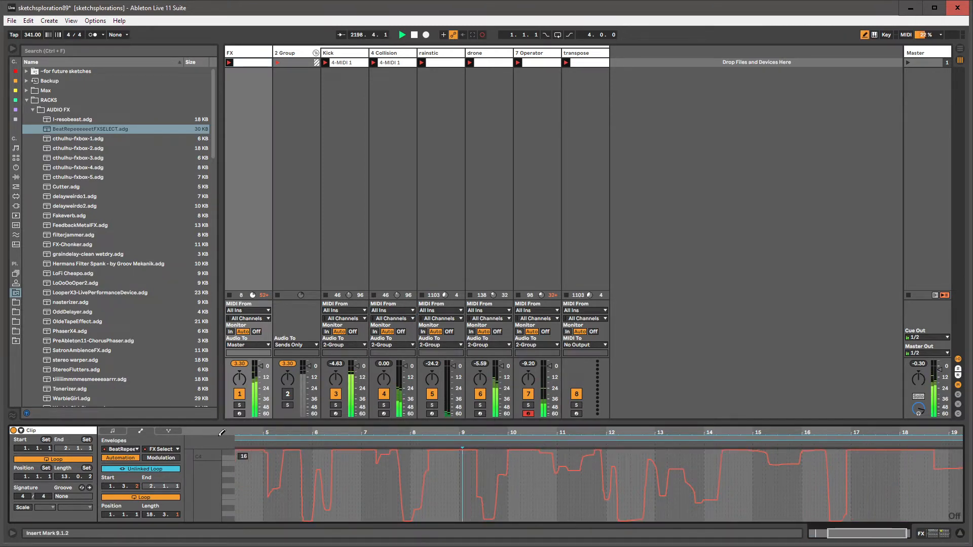
left_click(247, 439)
double_click(263, 433)
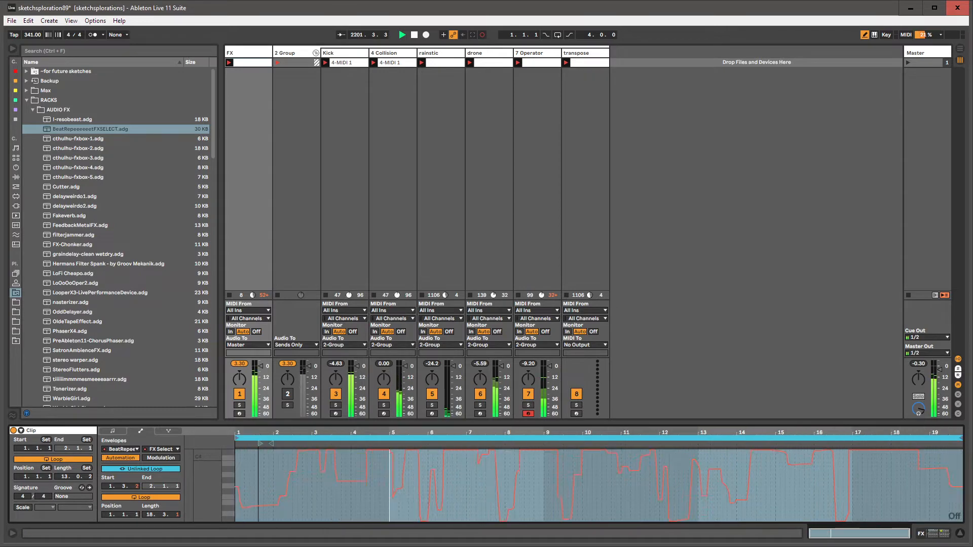
left_click_drag(237, 451, 271, 450)
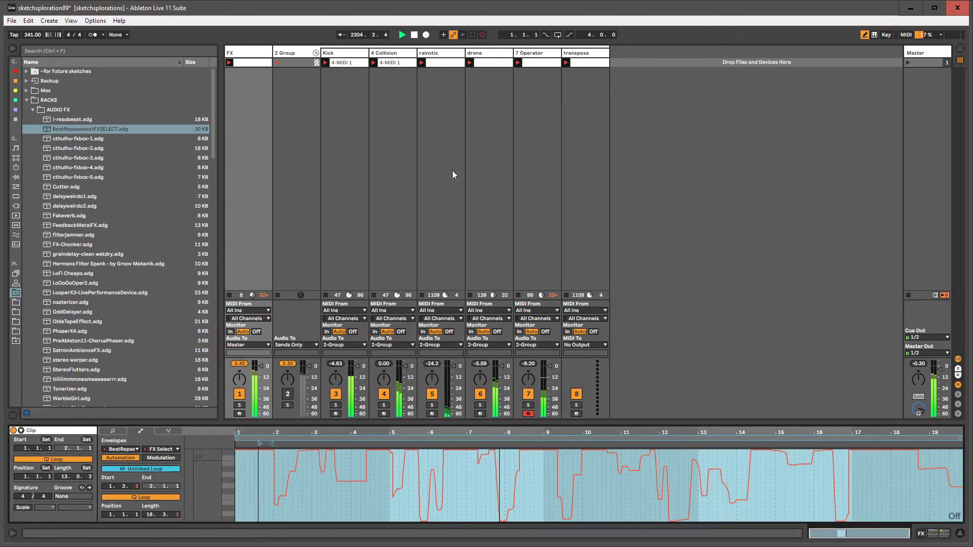
Step: Search for "graindelay", add the GrainDelay rack after HybridReverb on the FX track, and collapse it
left_click(243, 53)
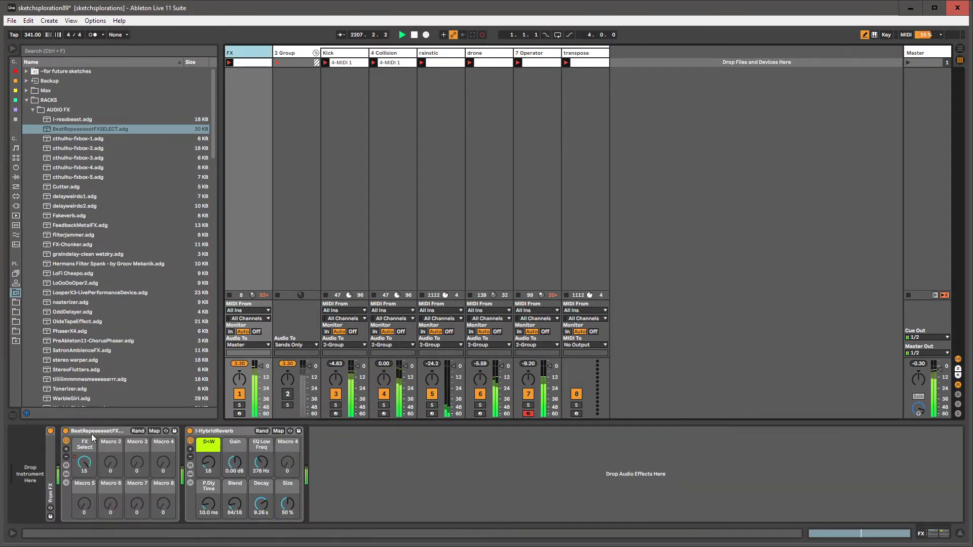
left_click(92, 431)
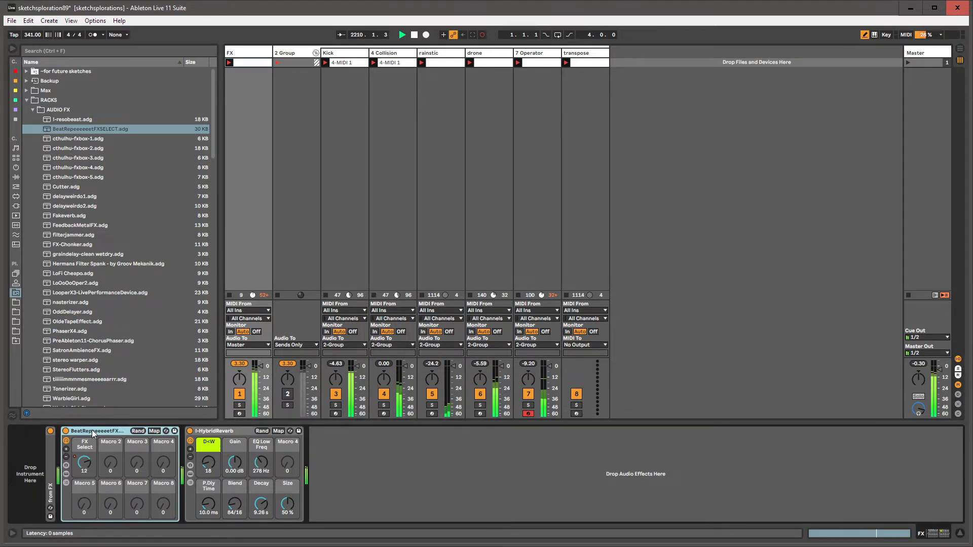
key("ctrl+f")
type("graindelay")
key("Down")
key("Return")
key("ctrl+f")
key("BackSpace")
left_click(344, 431)
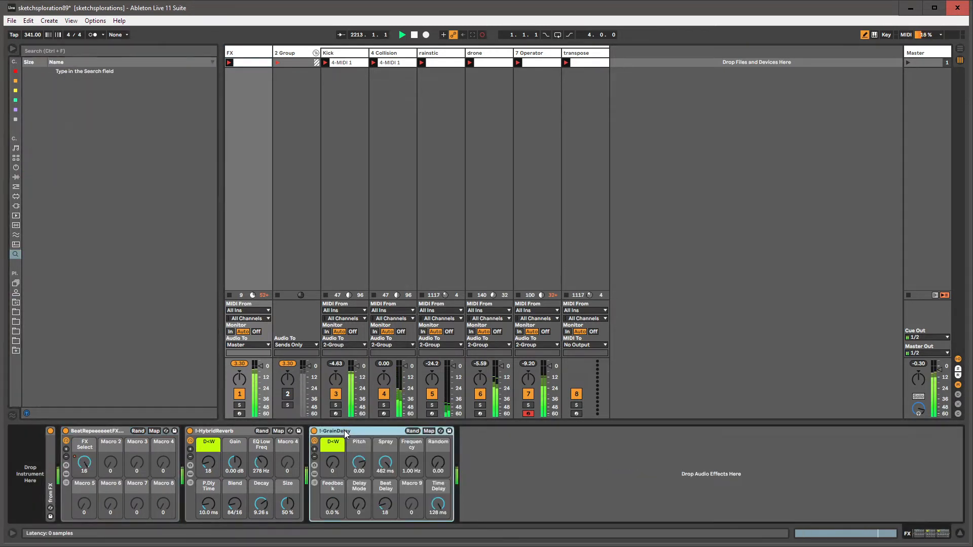
double_click(344, 431)
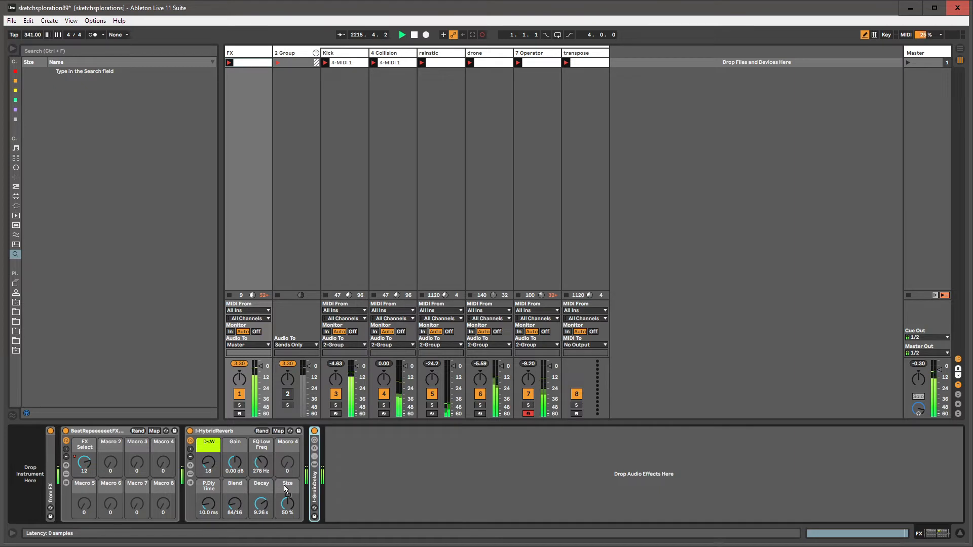
Step: Move the GrainDelay rack ahead of the BeatRepeat rack and add the default Audio Effect Rack, d_w OnOFF, after BeatRepeat
left_click_drag(314, 481, 61, 463)
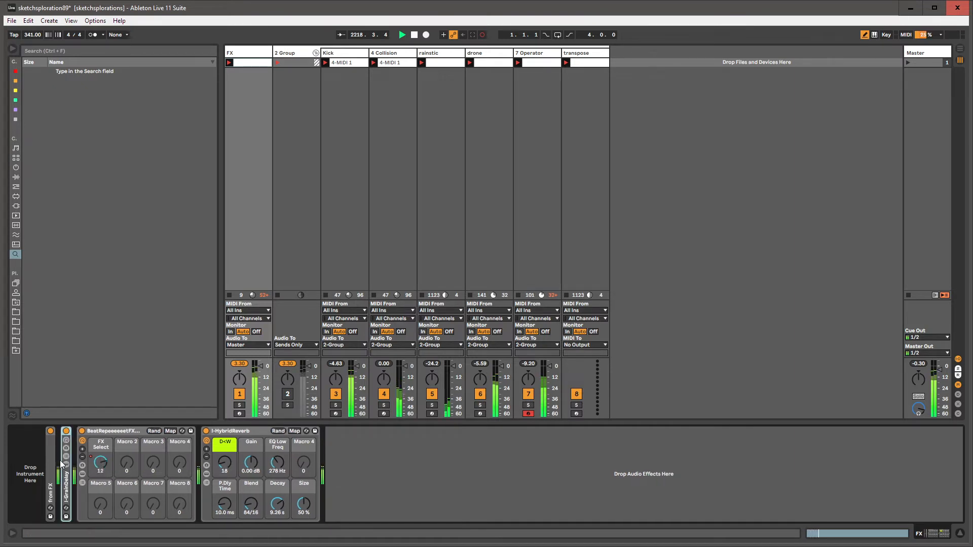
key("ctrl+f")
type("audio effect rack")
key("Down")
key("Return")
key("ctrl+f")
key("BackSpace")
left_click_drag(364, 431, 207, 456)
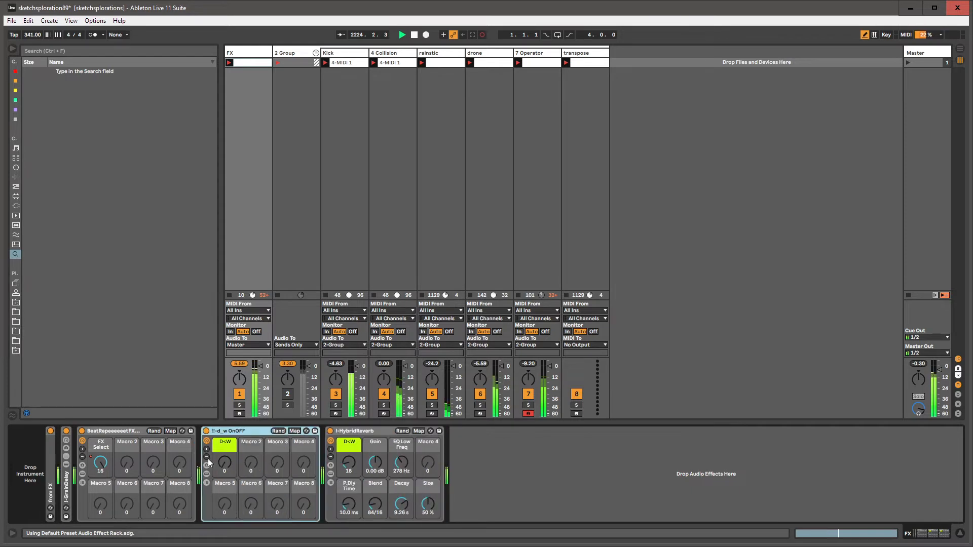
Step: Show the chains of the d_w OnOFF rack and move the BeatRepeat rack into its W chain
left_click(206, 483)
double_click(335, 456)
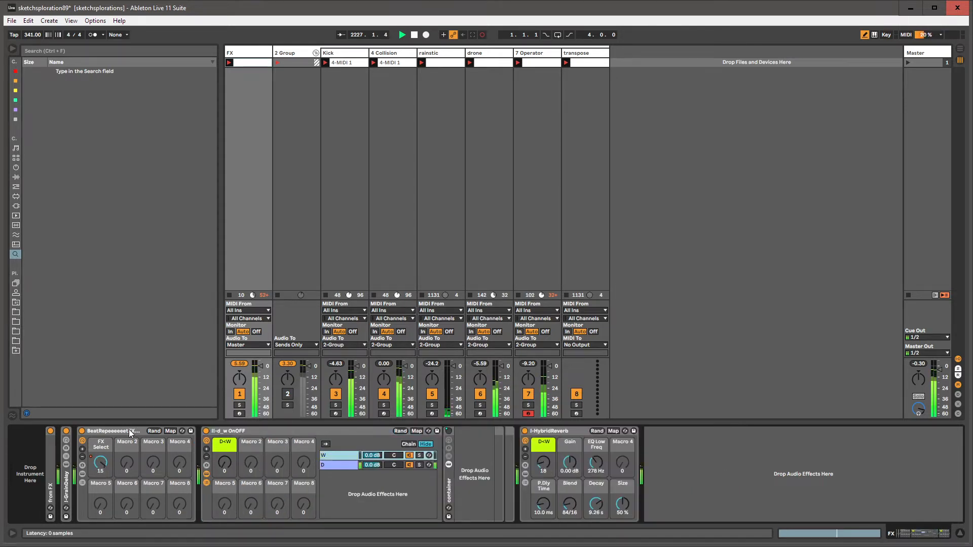
left_click_drag(131, 432, 458, 450)
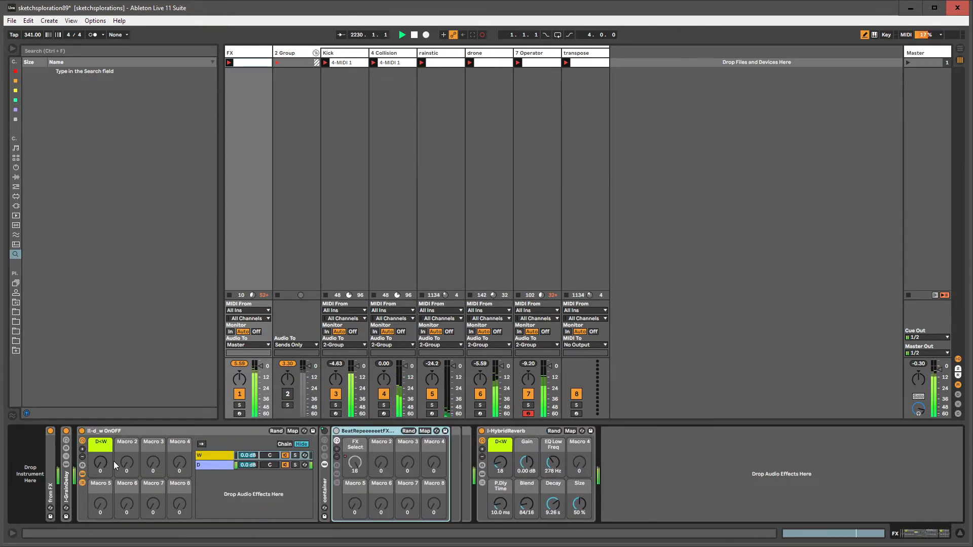
Step: Record varied movements of the d_w OnOFF rack's D<W macro as automation into the FX clip, and show the envelope with drawing off
left_click_drag(115, 465, 100, 525)
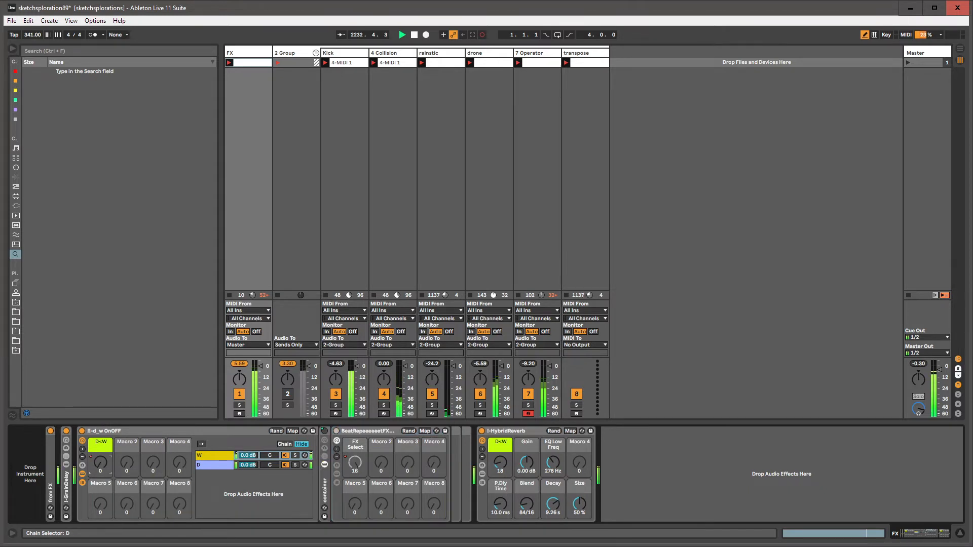
left_click_drag(100, 463, 101, 431)
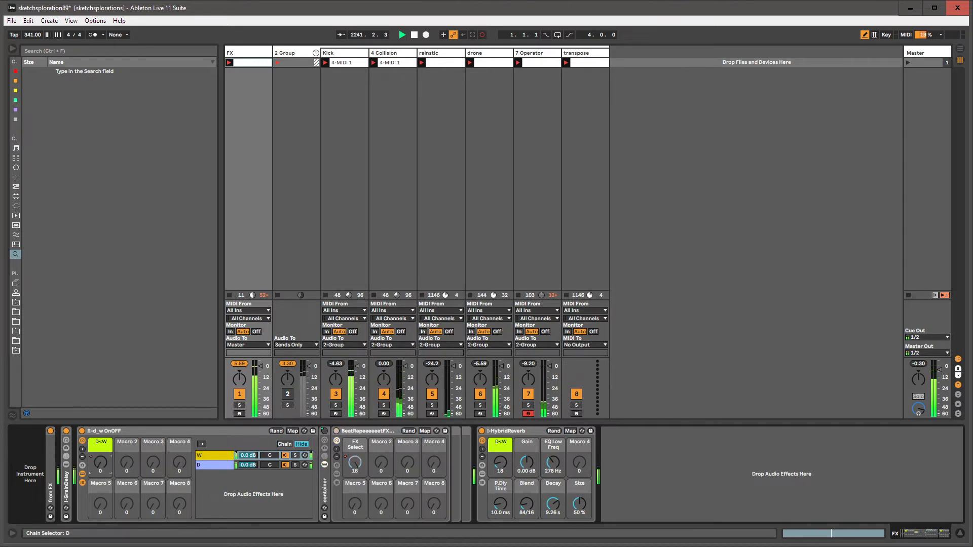
left_click_drag(103, 463, 104, 430)
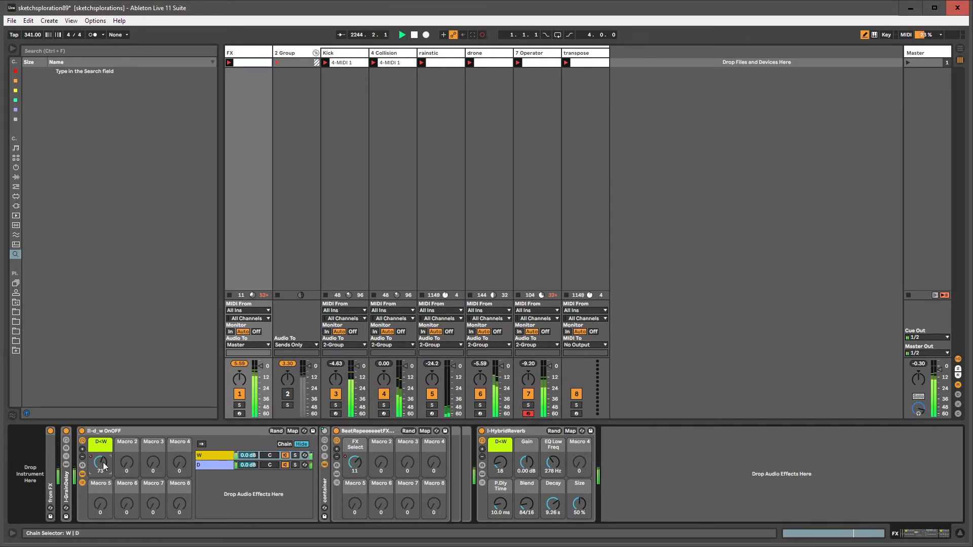
key("shift+Tab")
key("b")
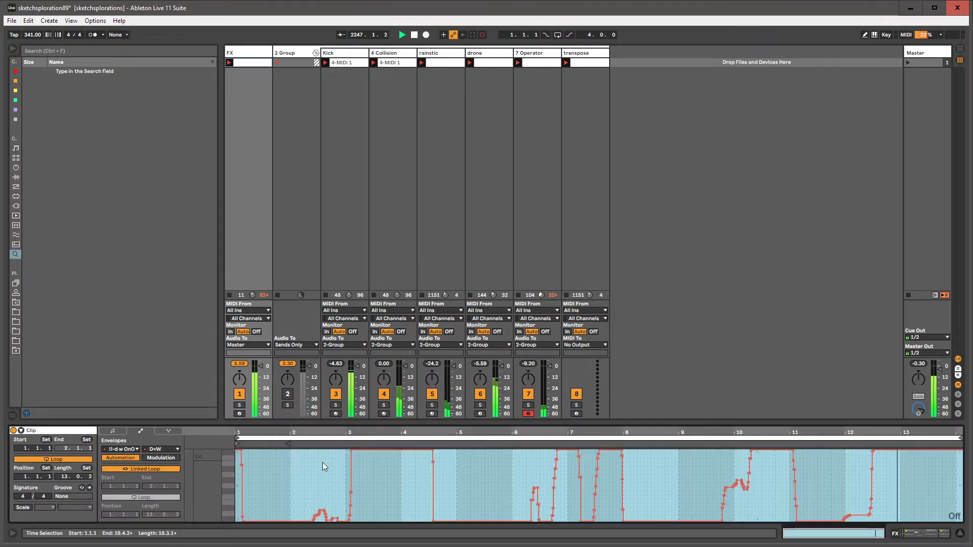
Step: Unlink the D<W envelope's loop, starting at 4.1.4 with a length of 16.0.3, and draw it near zero from about bar 13 to 17
left_click(322, 463)
key("ctrl+a")
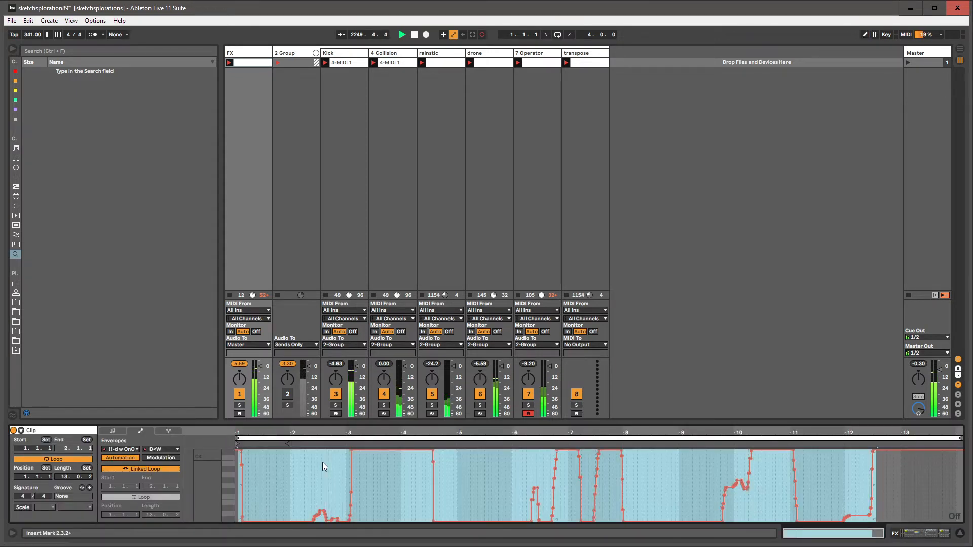
left_click(322, 463)
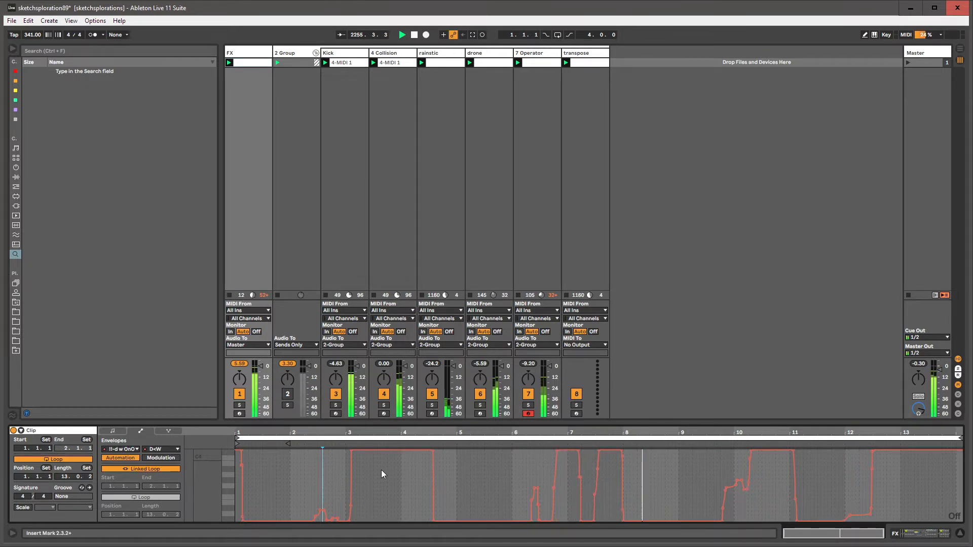
left_click(141, 469)
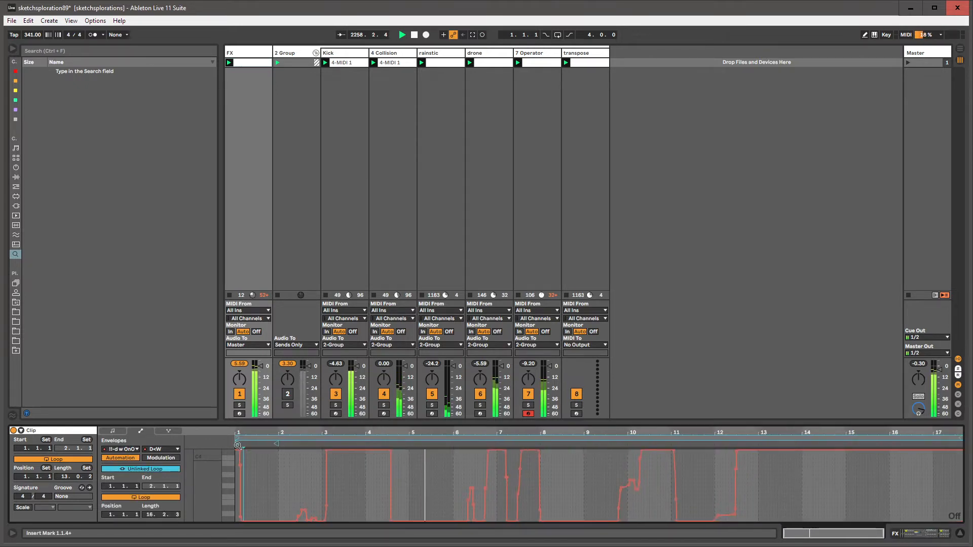
left_click(376, 445)
key("ctrl+a")
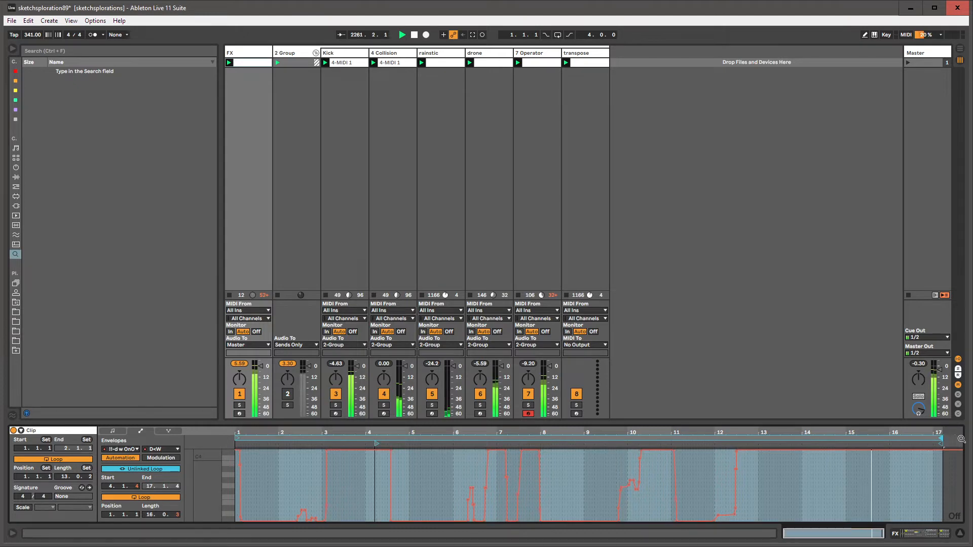
key("b")
left_click_drag(751, 516, 952, 522)
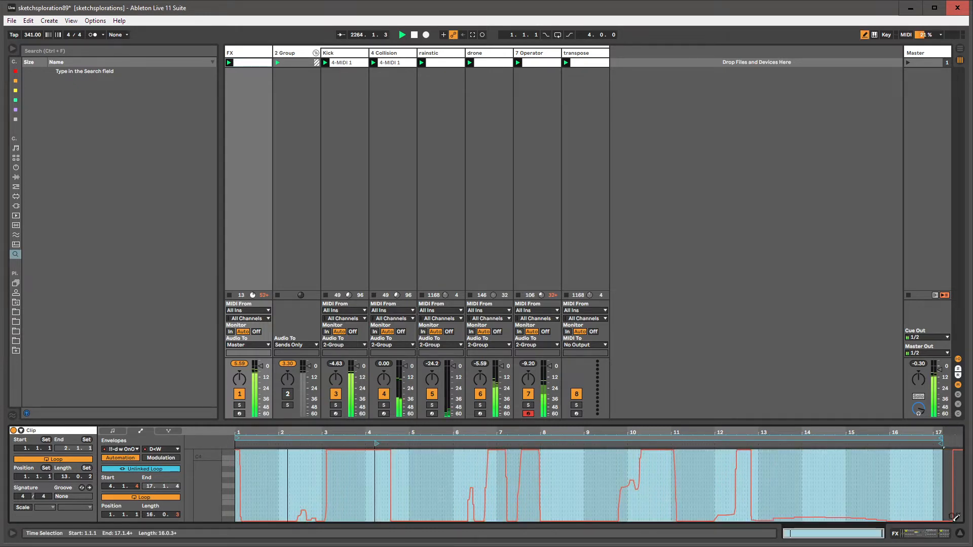
Step: Show the DS Kick drive envelope in the Kick clip and scale the whole curve down to a bit under half height
left_click(339, 52)
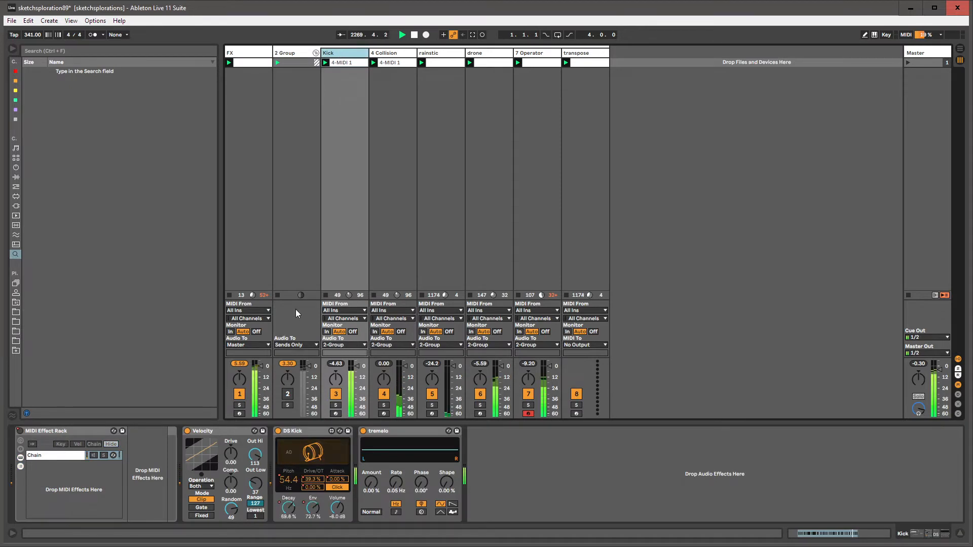
right_click(306, 480)
left_click(330, 488)
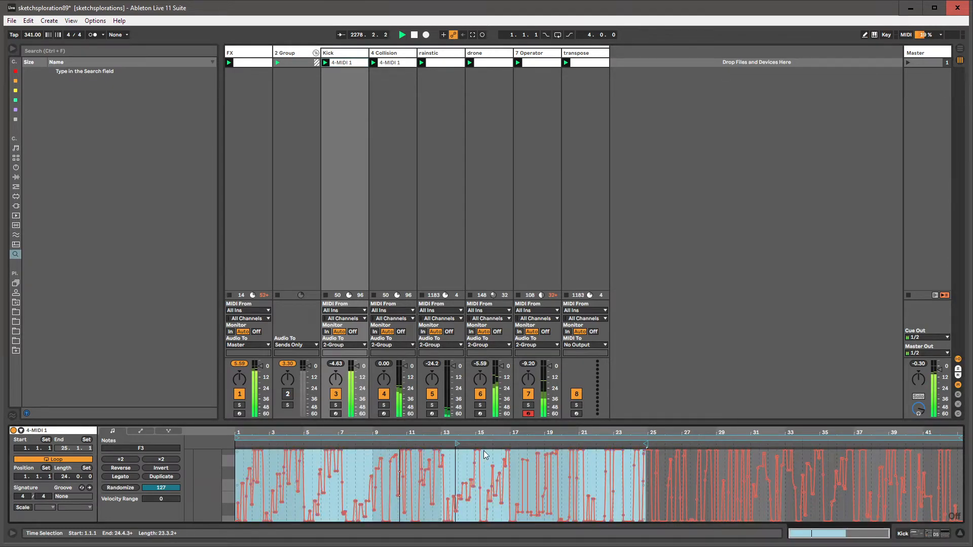
key("ctrl+a")
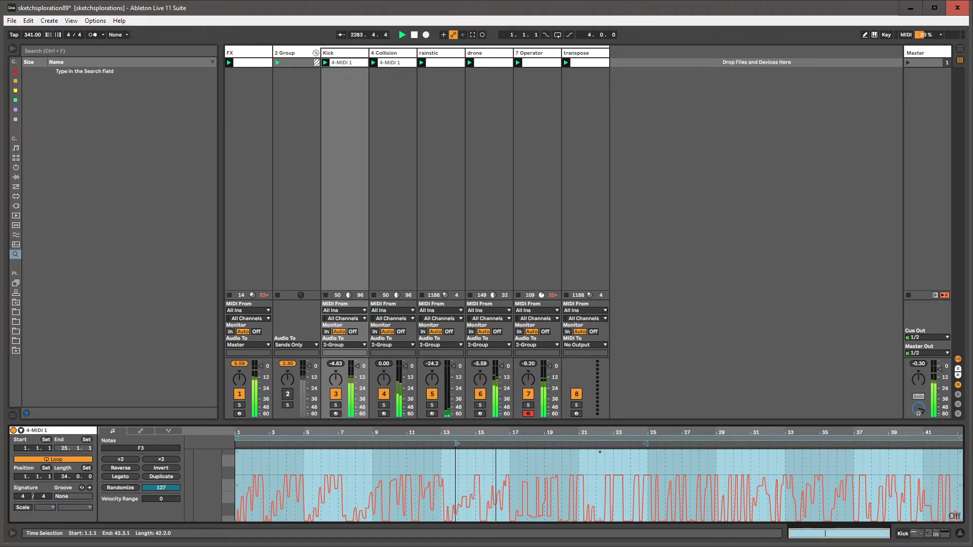
left_click_drag(600, 453, 600, 492)
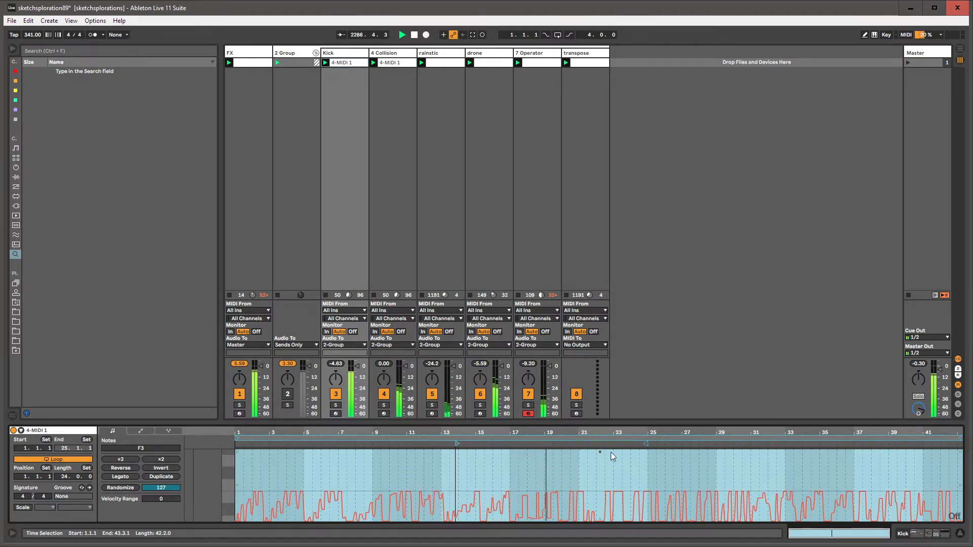
Step: Scale the kick envelope back up between 25.1.3 and 32.3.1, and adjust selected spans of it around bars 24 to 33
left_click_drag(650, 456, 777, 456)
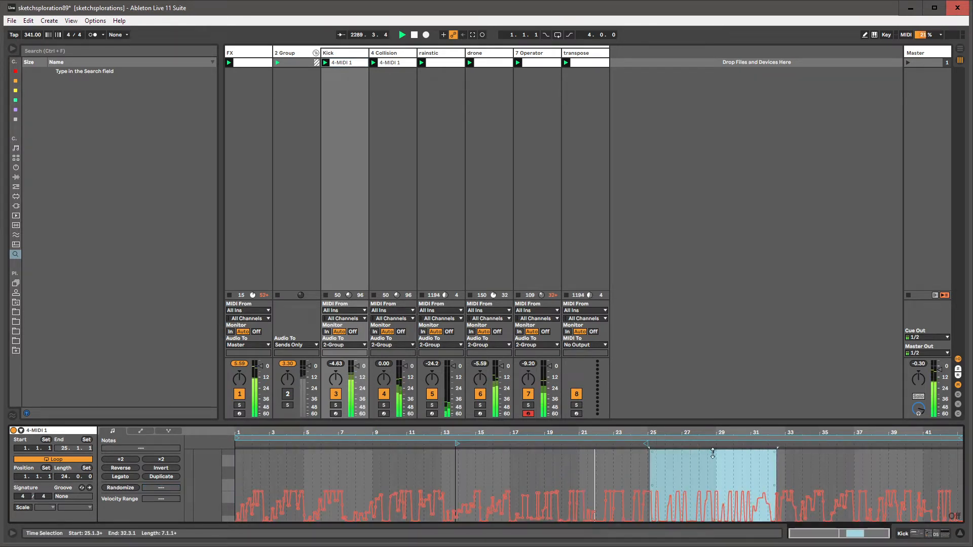
left_click_drag(713, 452, 712, 446)
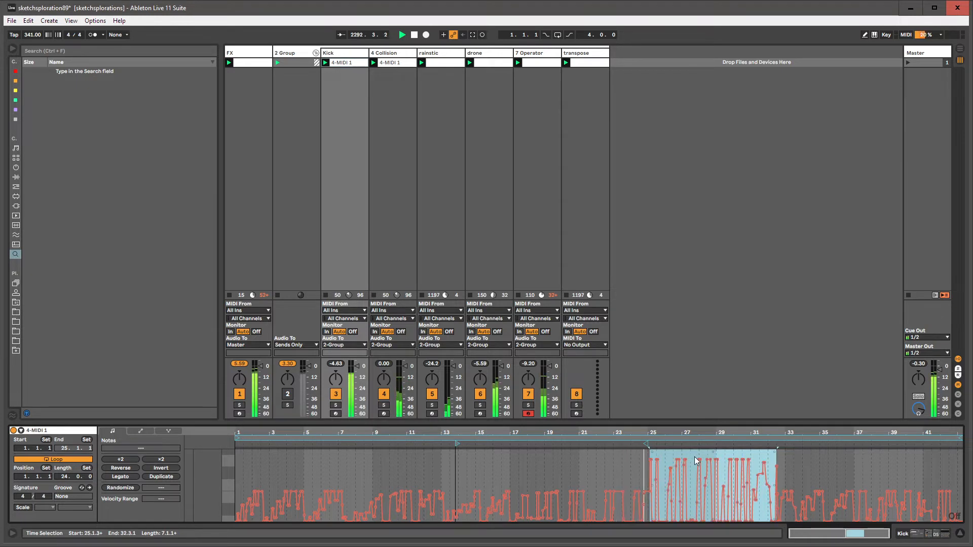
mouse_move(652, 452)
left_mouse_down()
mouse_move(652, 477)
mouse_move(651, 451)
left_mouse_up()
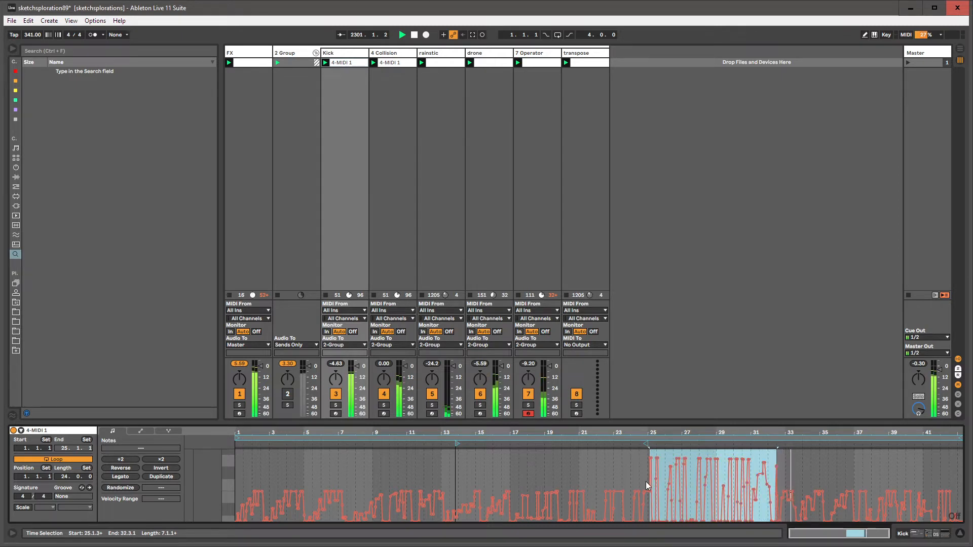
left_click_drag(641, 478, 733, 478)
left_click_drag(639, 449, 642, 453)
left_click_drag(789, 479, 727, 483)
left_click_drag(789, 449, 790, 505)
left_click(396, 61)
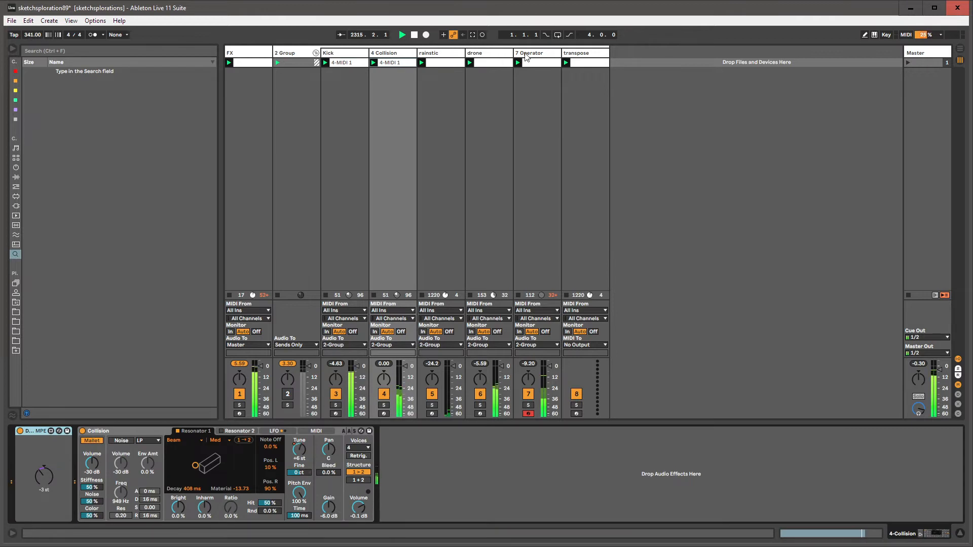
left_click(571, 56)
left_click(538, 56)
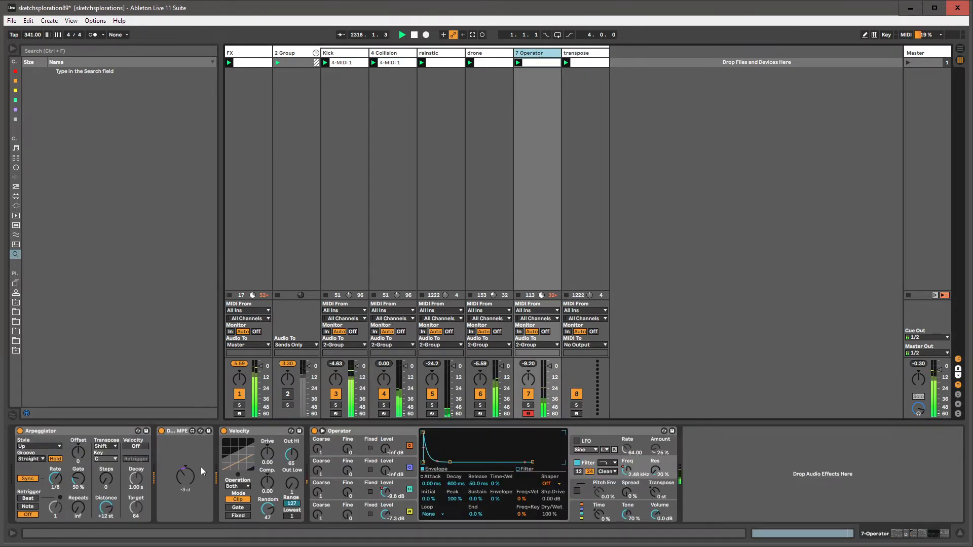
left_click(187, 473)
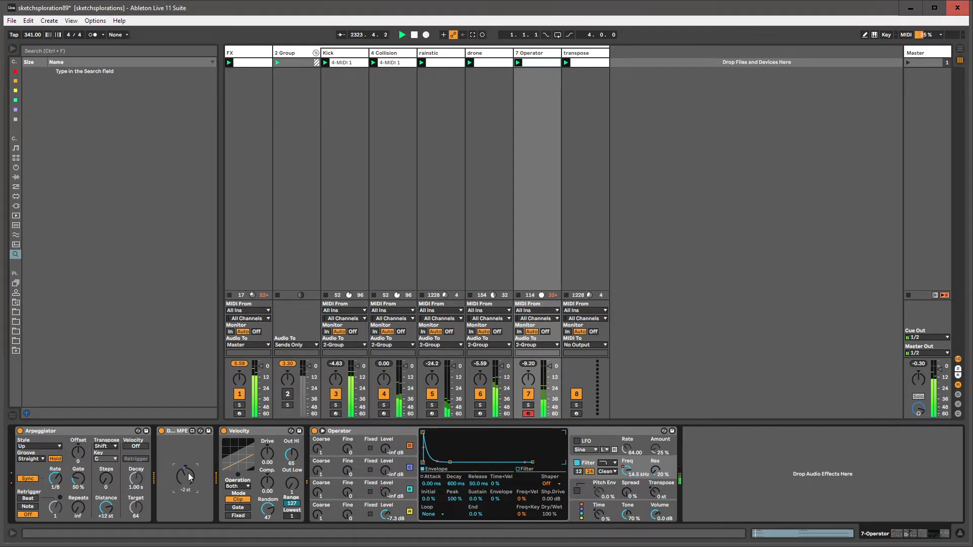
Step: Add an Auto Pan to the end of the drone track's effects, with Amount at 100% and Rate at 0.15 Hz
left_click(481, 55)
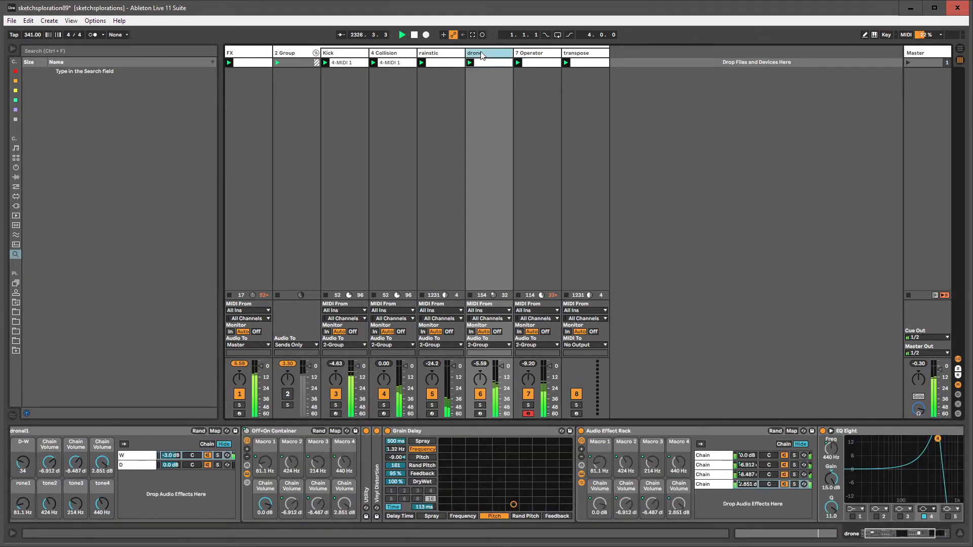
left_click_drag(912, 534, 927, 486)
key("ctrl+f")
type("auto pan")
key("Down")
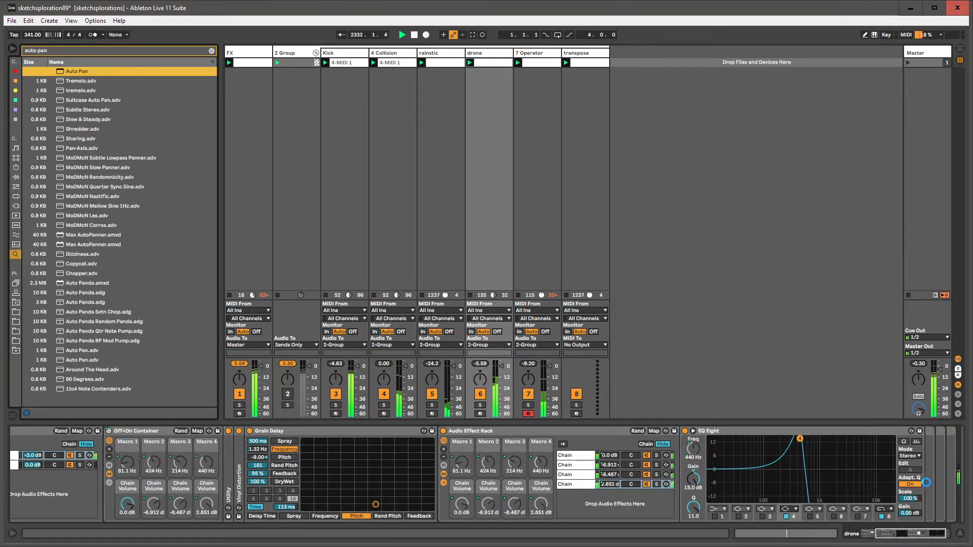
key("Return")
key("Escape")
left_click_drag(866, 484, 891, 507)
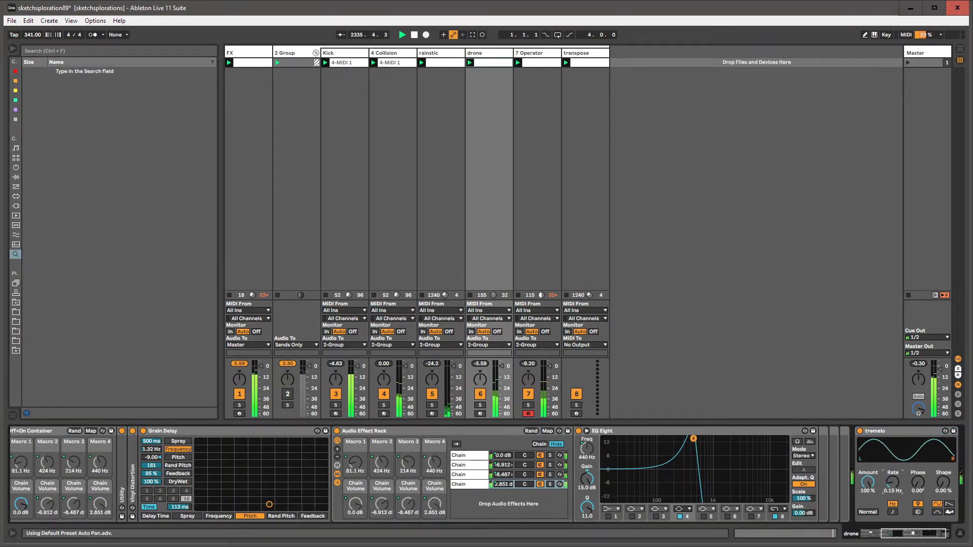
Step: Duplicate the drone track's new tremolo and set the copy's Rate to 0.10 Hz
left_click(883, 431)
key("ctrl+d")
left_click_drag(889, 482, 888, 489)
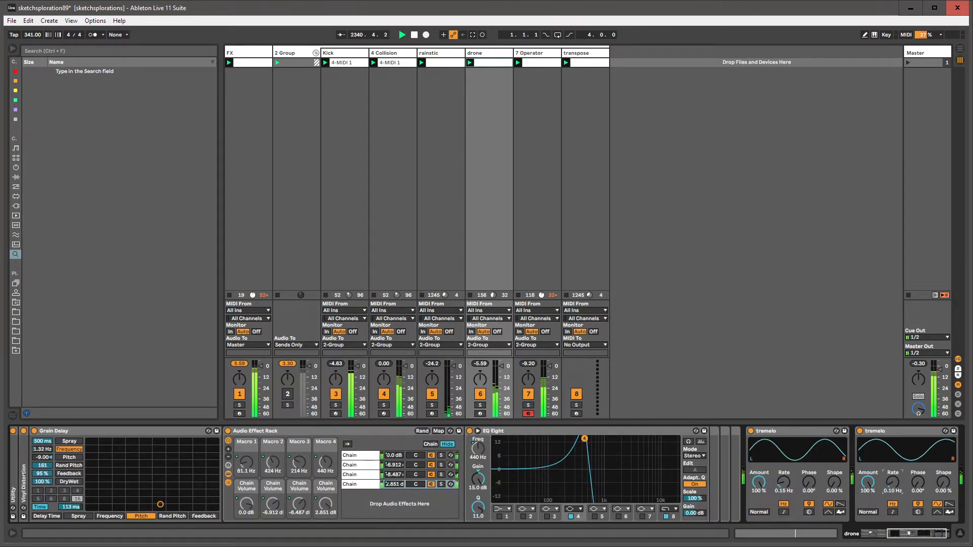
Step: Rename the 7 Operator track as raaaave
left_click(526, 54)
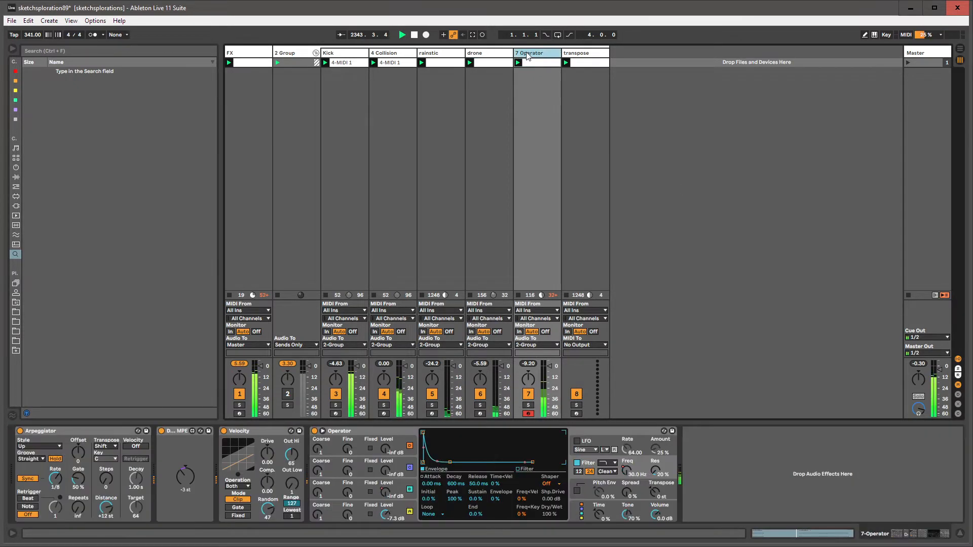
key("ctrl+r")
type("r")
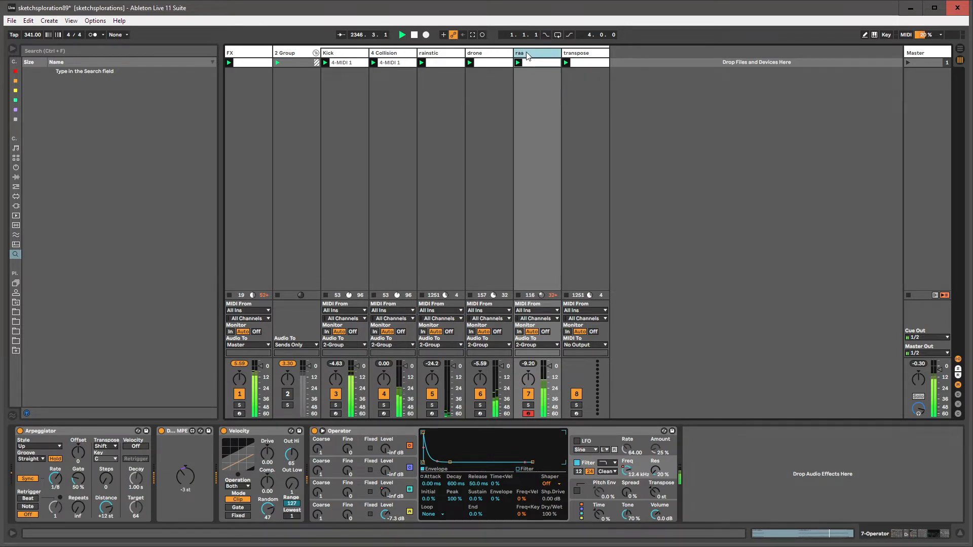
type("aaave")
key("Return")
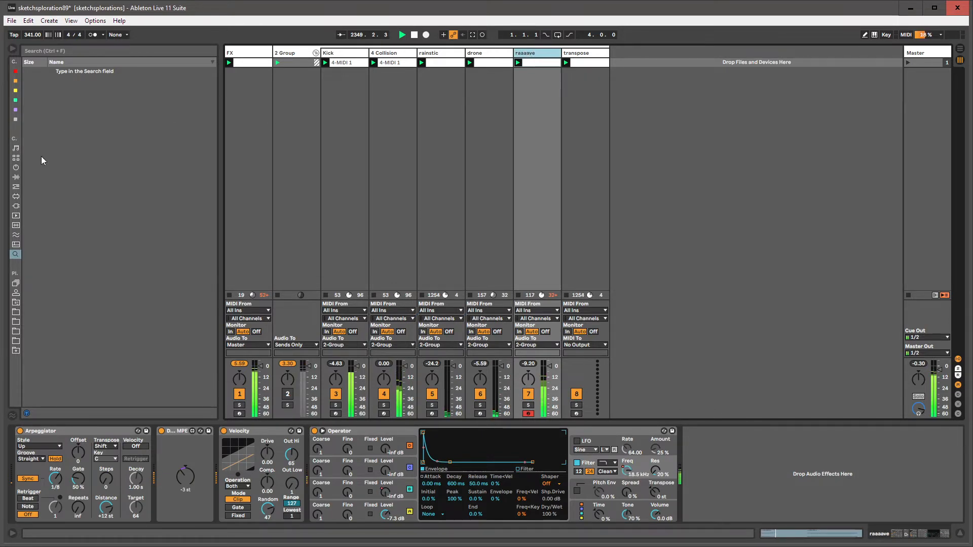
Step: Add a Pitch MIDI effect before Velocity on the raaaave track and set its pitch to -24 st
left_click(16, 186)
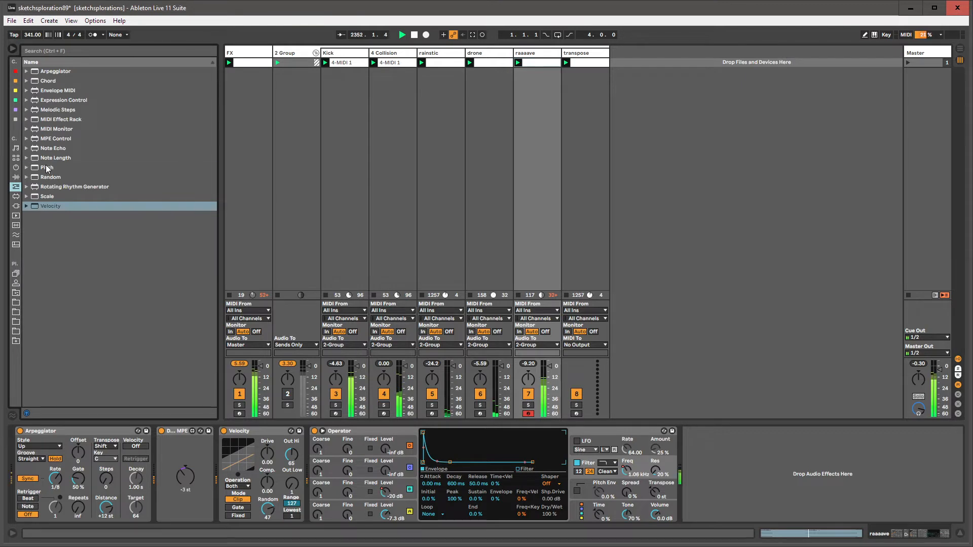
left_click_drag(46, 169, 226, 454)
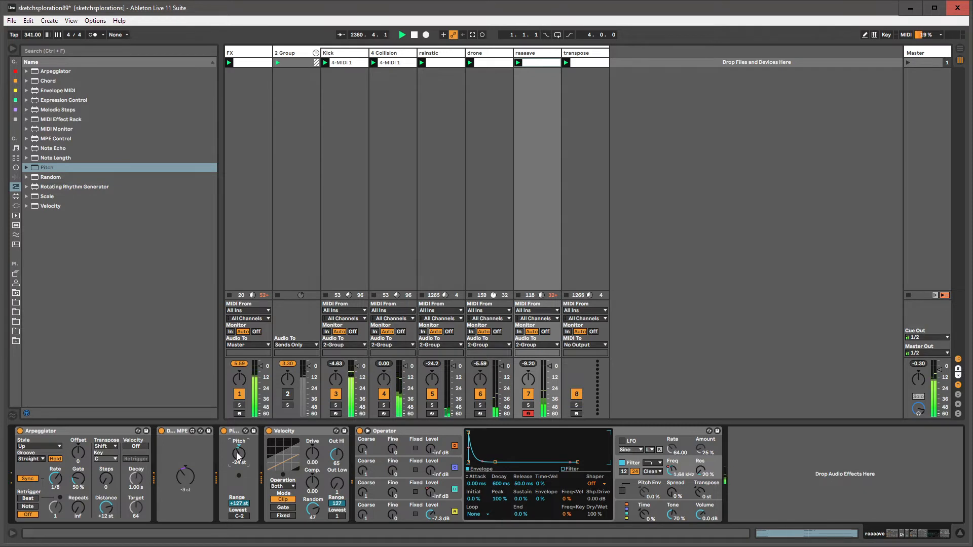
Step: Show the Pitch envelope in the raaaave clip, unlink its loop with a length of 13.2.0, and return to the track's devices
right_click(237, 455)
left_click(246, 457)
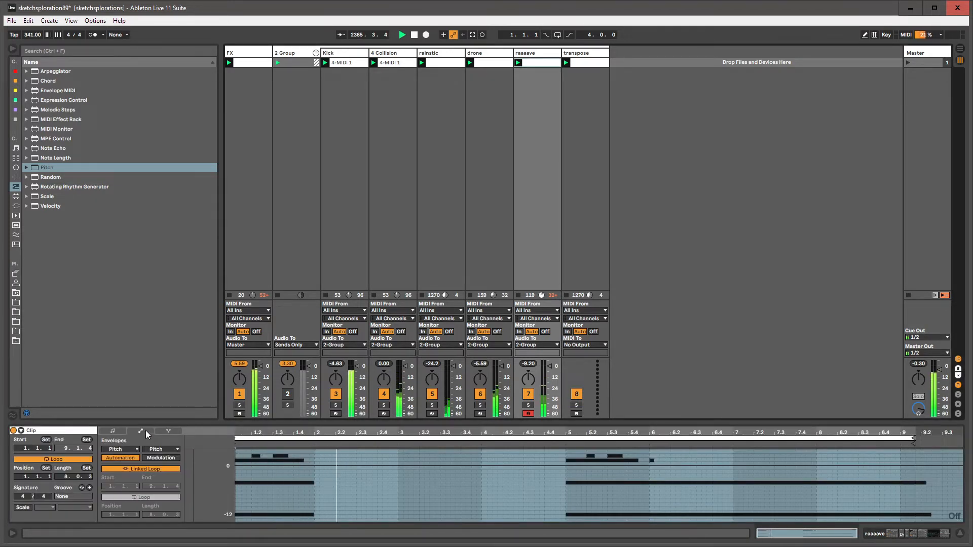
left_click(146, 469)
left_click_drag(149, 515, 175, 499)
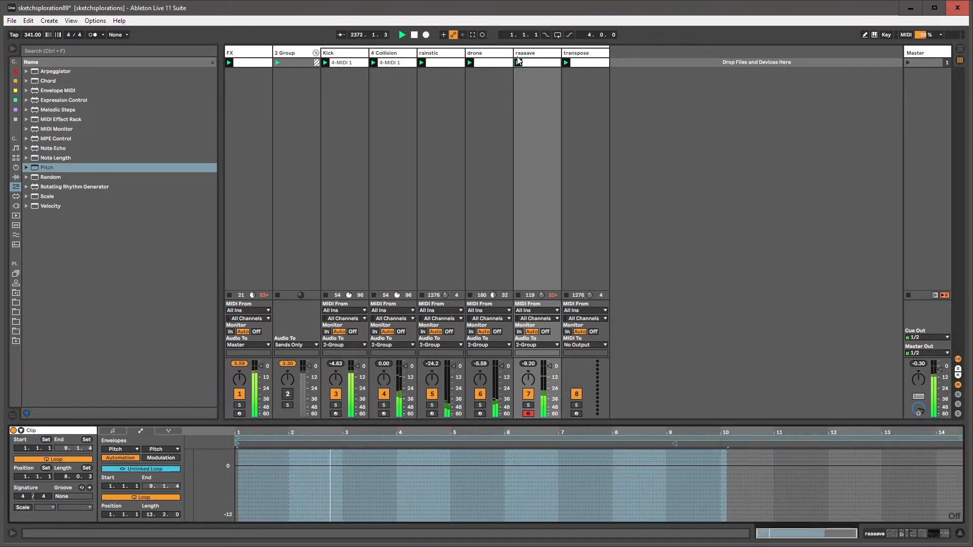
key("shift+Tab")
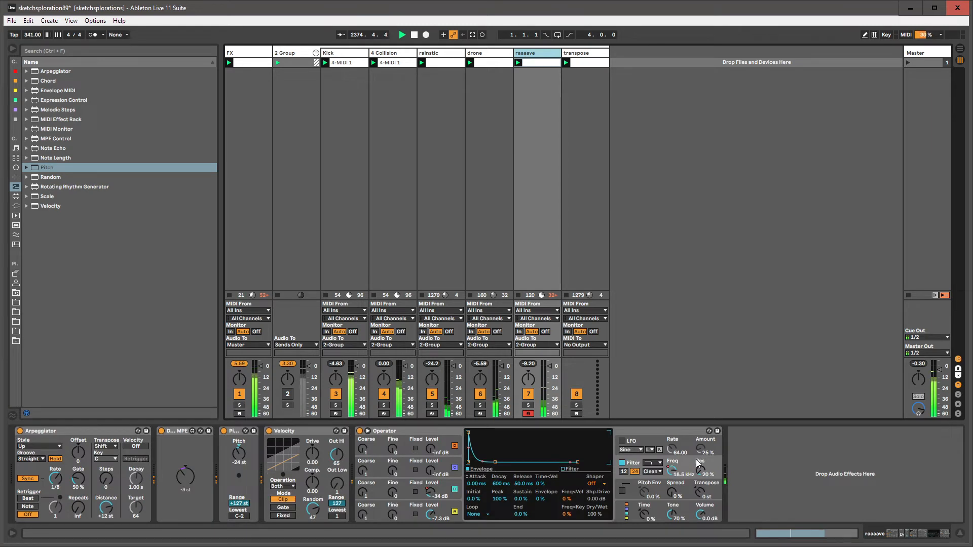
Step: Show the raaaave Operator's Filter Res envelope and unlink its loop, with start 1.1.2 and loop length 13.0.1
left_click_drag(701, 471, 700, 418)
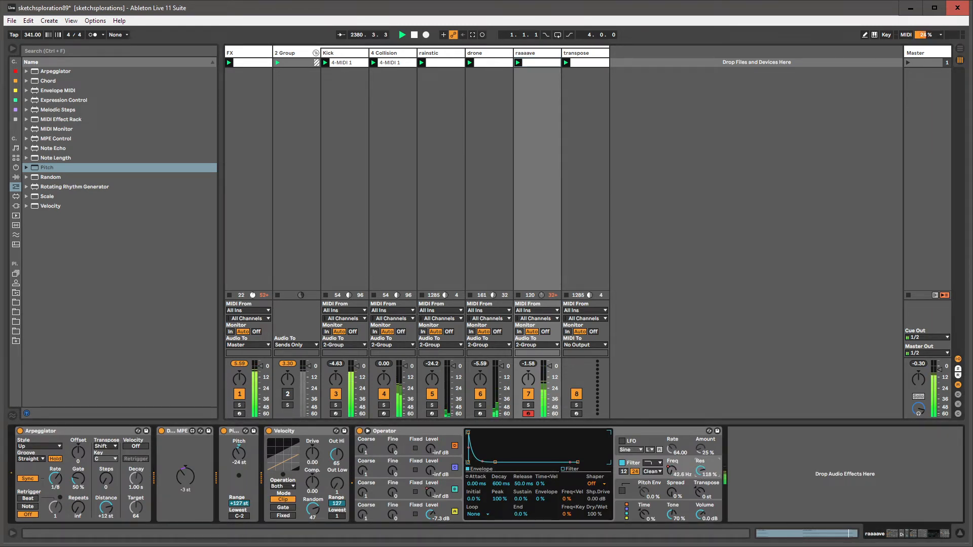
right_click(701, 472)
left_click(729, 475)
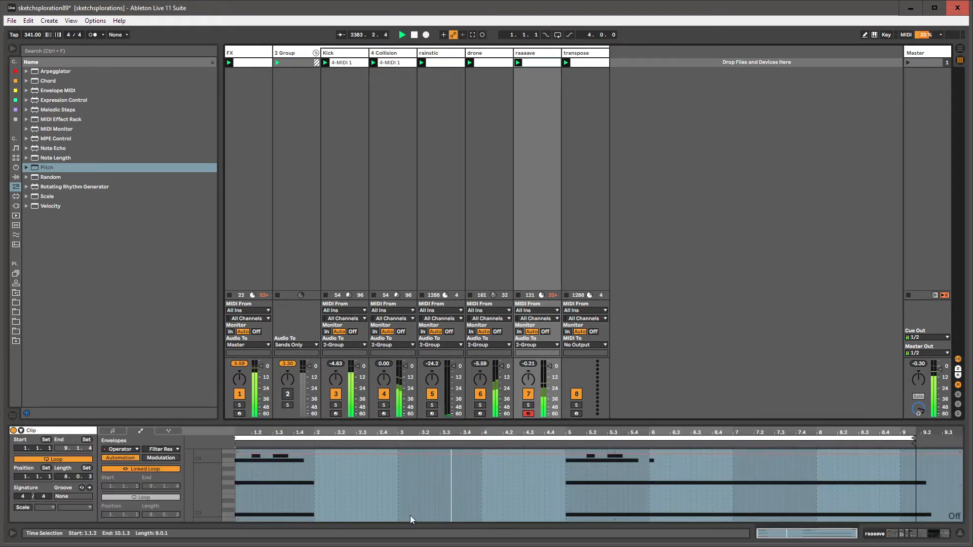
left_click(152, 467)
left_click_drag(146, 515, 146, 505)
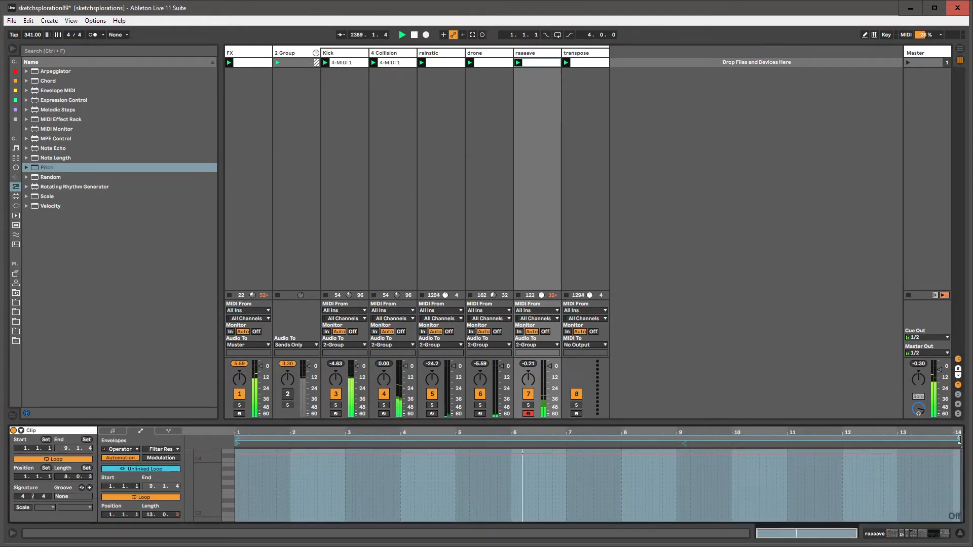
key("shift+Tab")
key("shift+Tab")
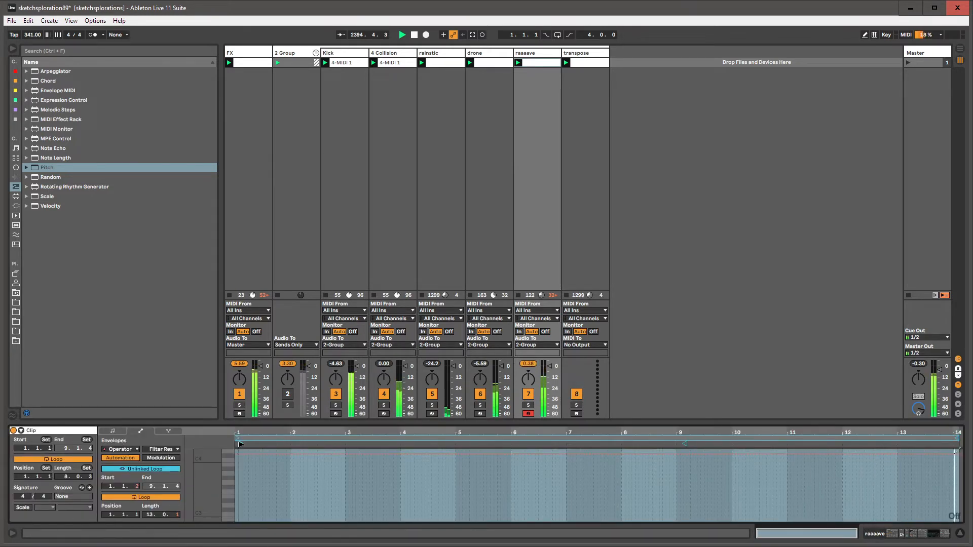
Step: Record varied Filter Res automation for the Operator into the raaaave clip, inspect the envelope, and return to the track's devices
key("shift+Tab")
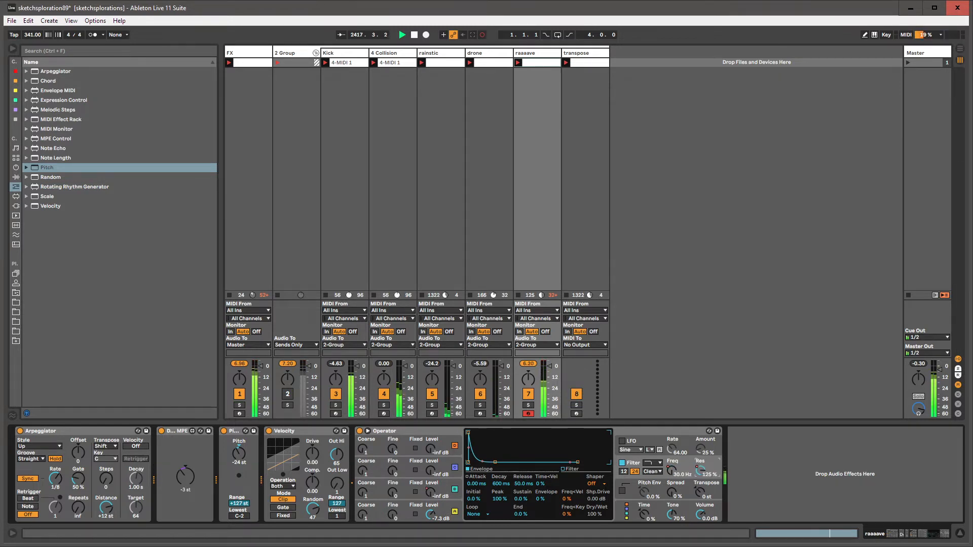
key("shift+Tab")
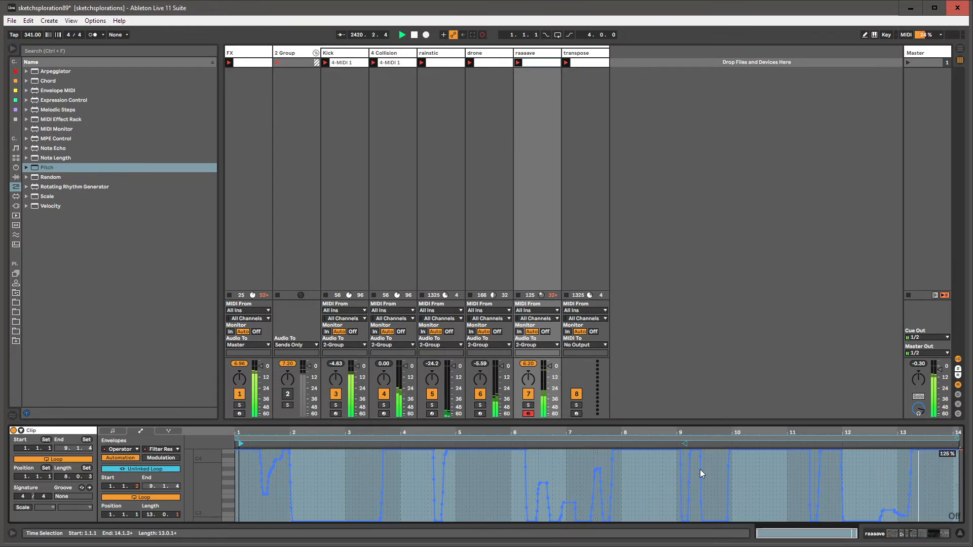
left_click(633, 482)
key("ctrl+a")
right_click(633, 482)
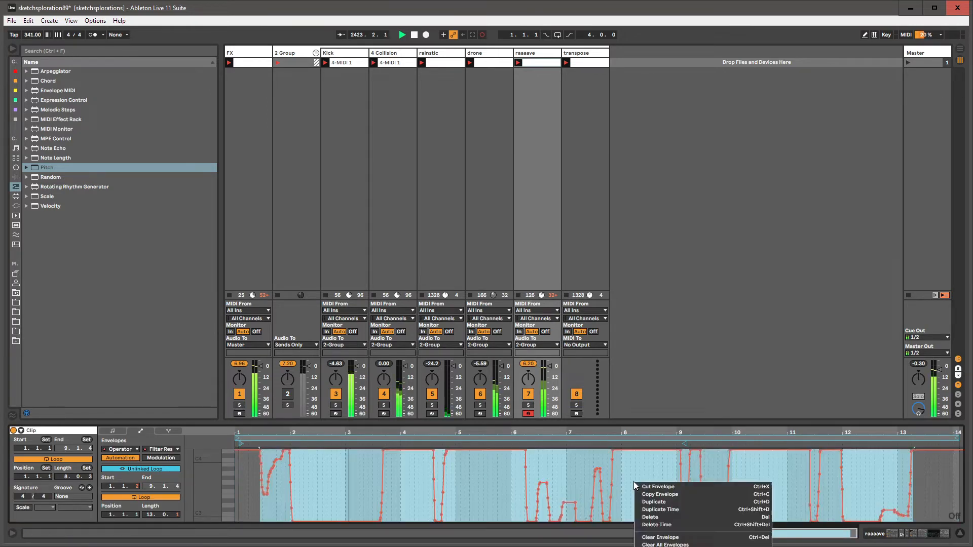
key("Escape")
key("shift+Tab")
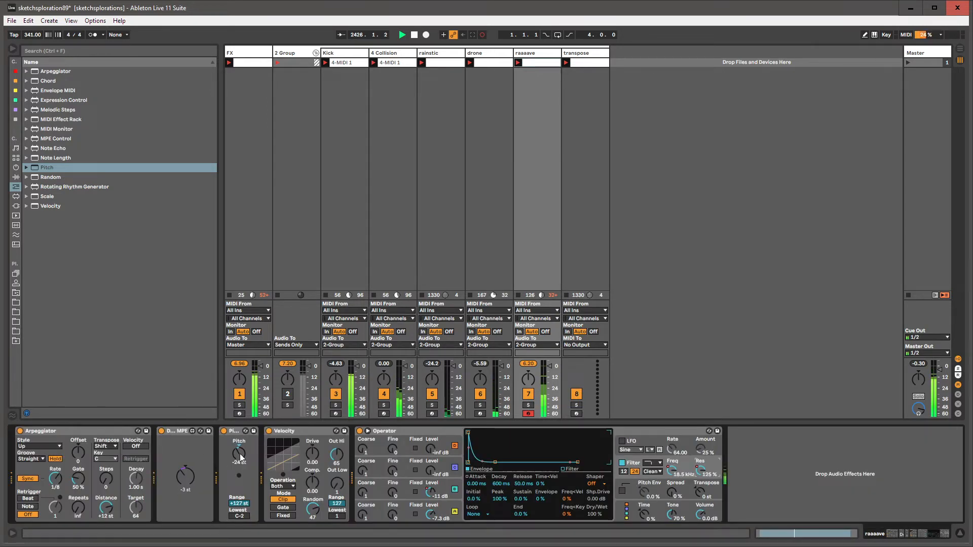
Step: Duplicate the raaaave track's Pitch device, set the copy to -12 st, and deactivate both Pitch devices
left_click(230, 429)
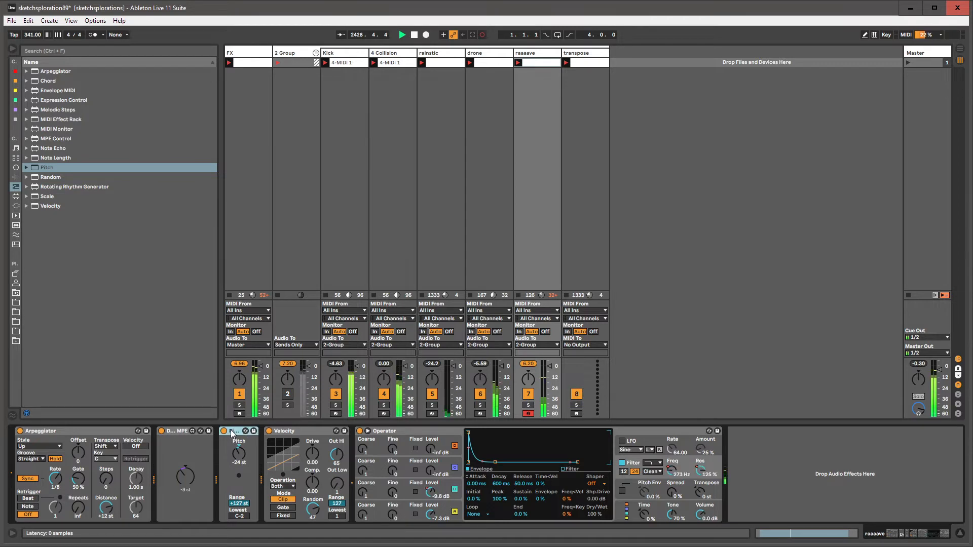
key("ctrl+d")
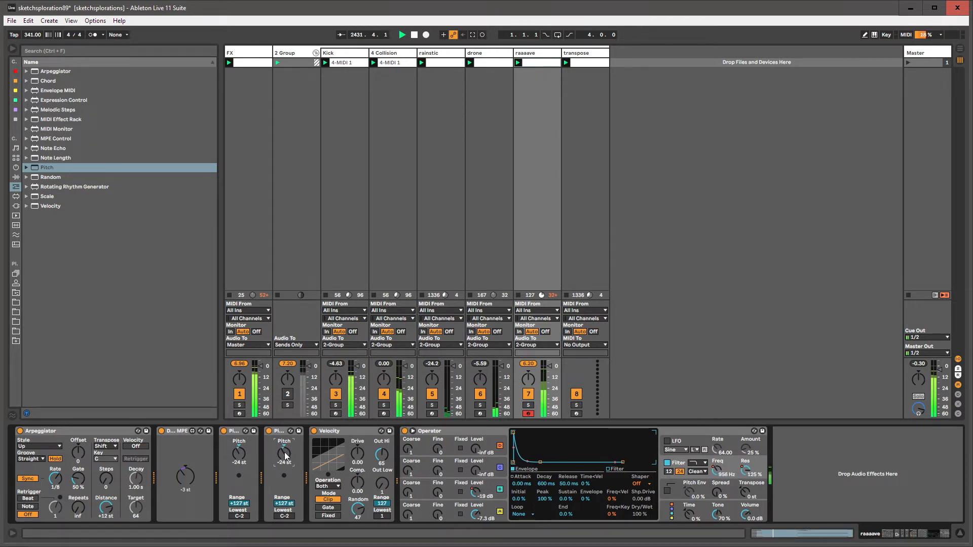
left_click_drag(284, 452, 284, 446)
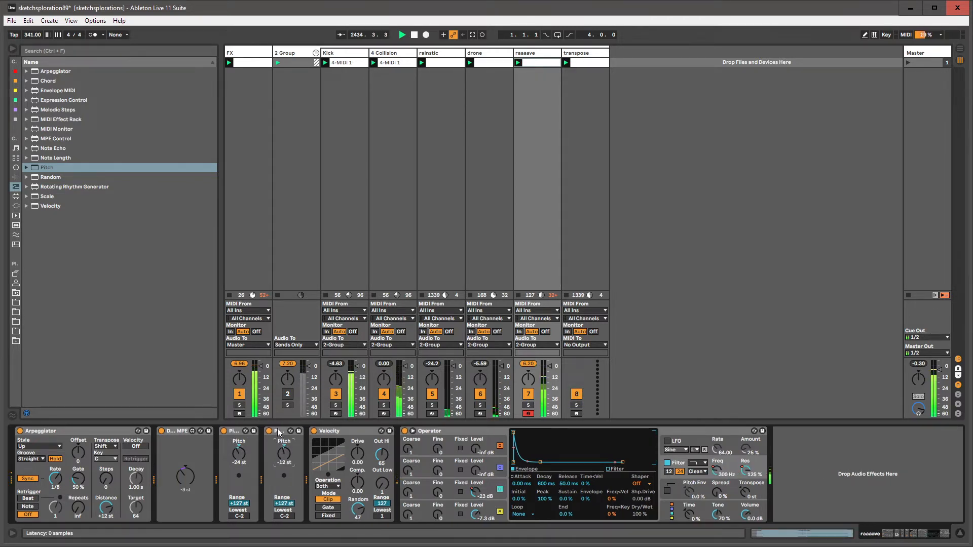
left_click(277, 430)
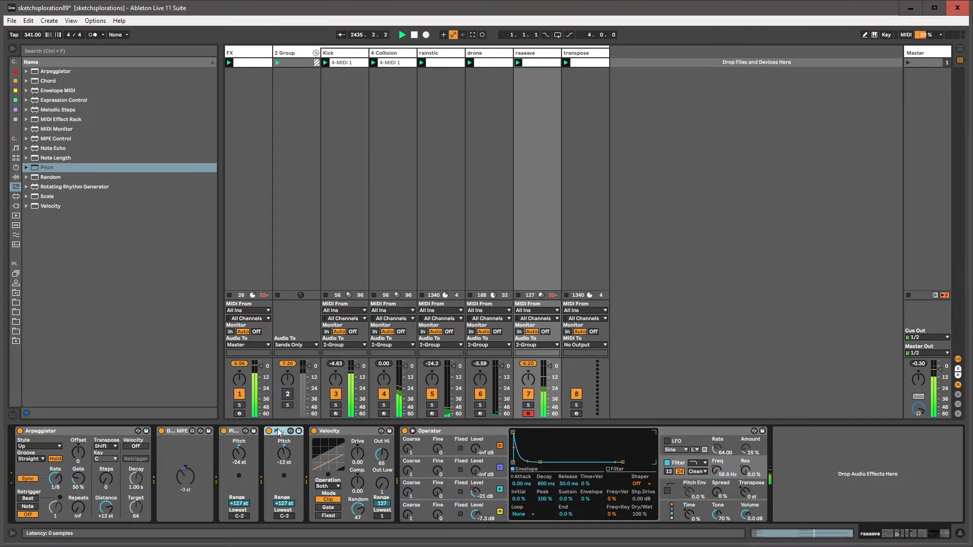
left_click(223, 430)
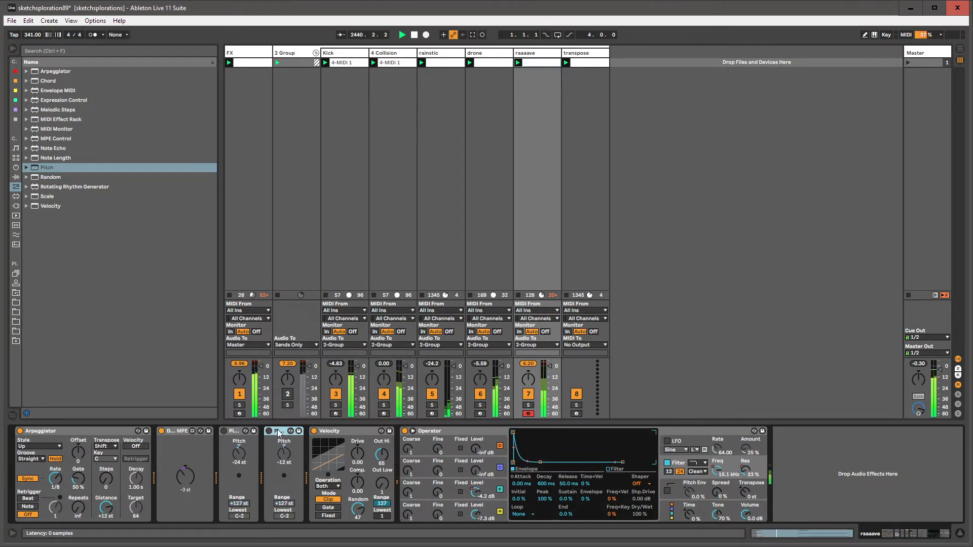
Step: Duplicate the -12 st Pitch device, set the new copy to +12 st, and activate it
key("ctrl+d")
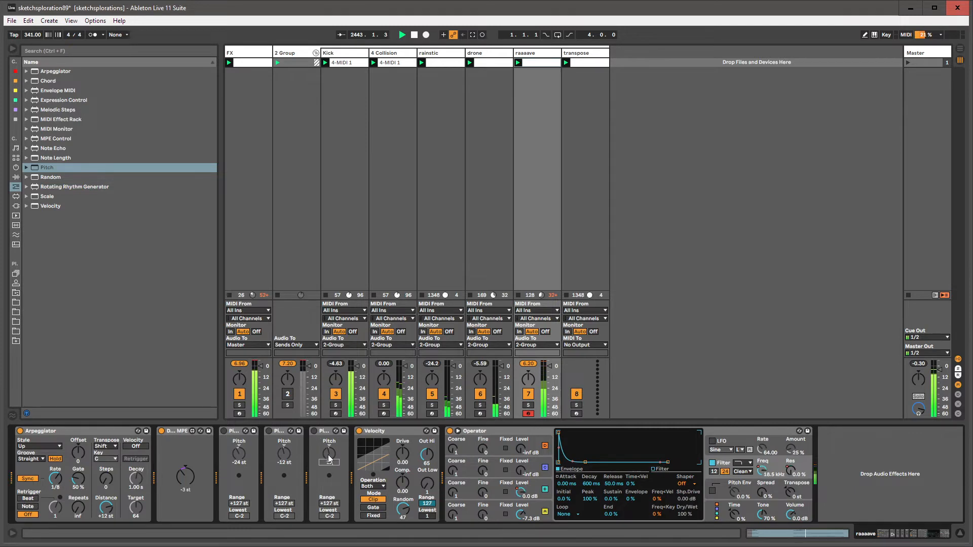
left_click(328, 455)
type("12")
key("Return")
left_click(314, 431)
Step: Duplicate the +12 st and -24 st Pitch devices, and set the first Pitch device in the chain to -36 st
left_click(325, 431)
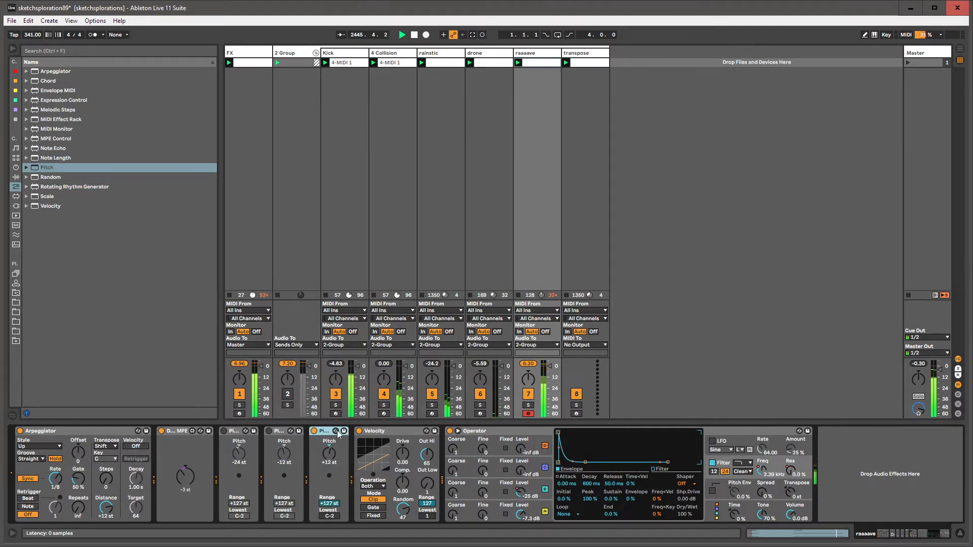
key("ctrl+d")
left_click(233, 430)
key("ctrl+d")
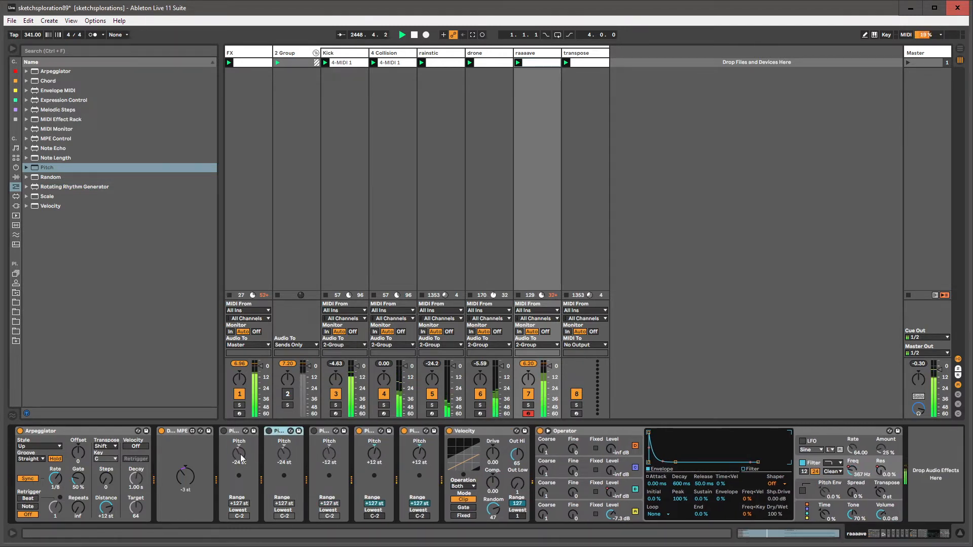
left_click(239, 454)
type("-36")
key("Return")
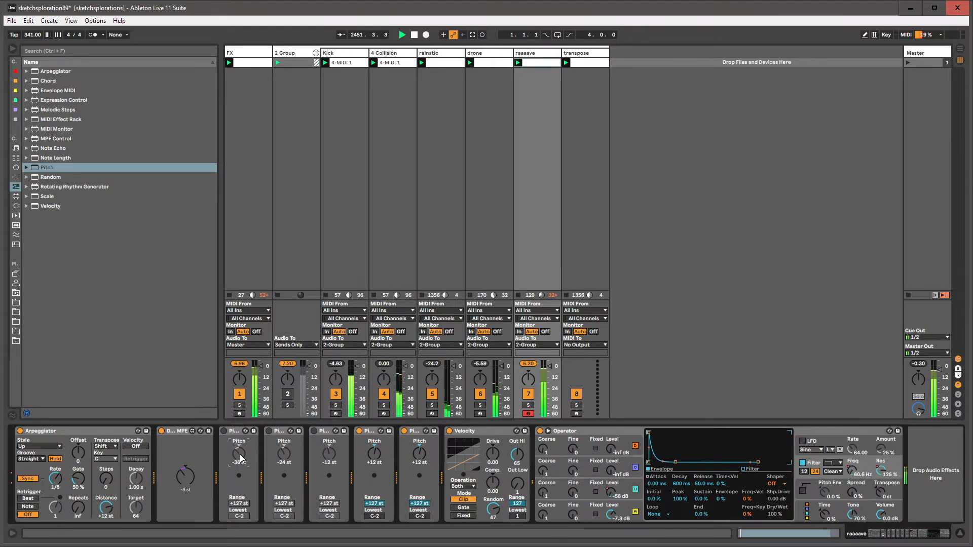
Step: Set the last Pitch device to +24 st and leave only the -36 st Pitch device active
left_click(358, 431)
left_click(404, 431)
left_click(422, 458)
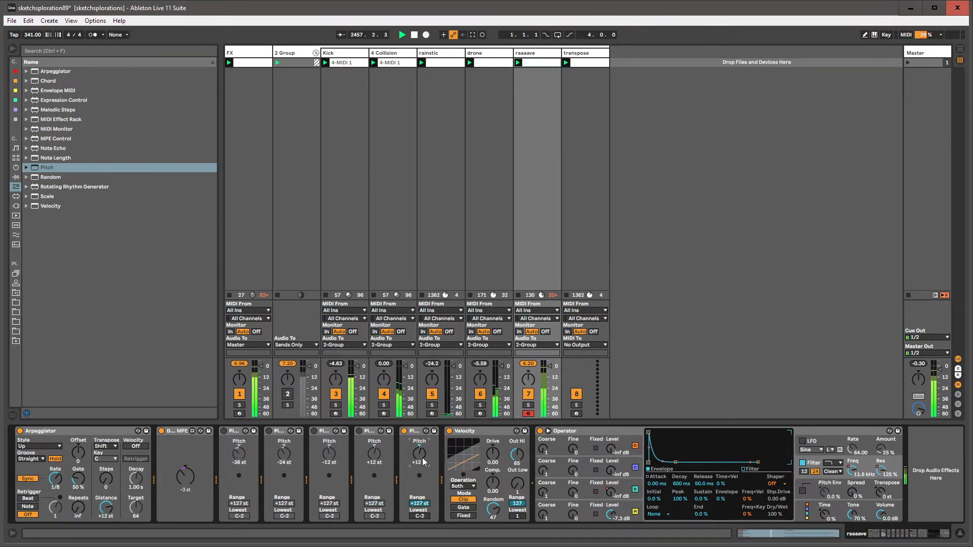
type("24")
key("Return")
left_click(404, 430)
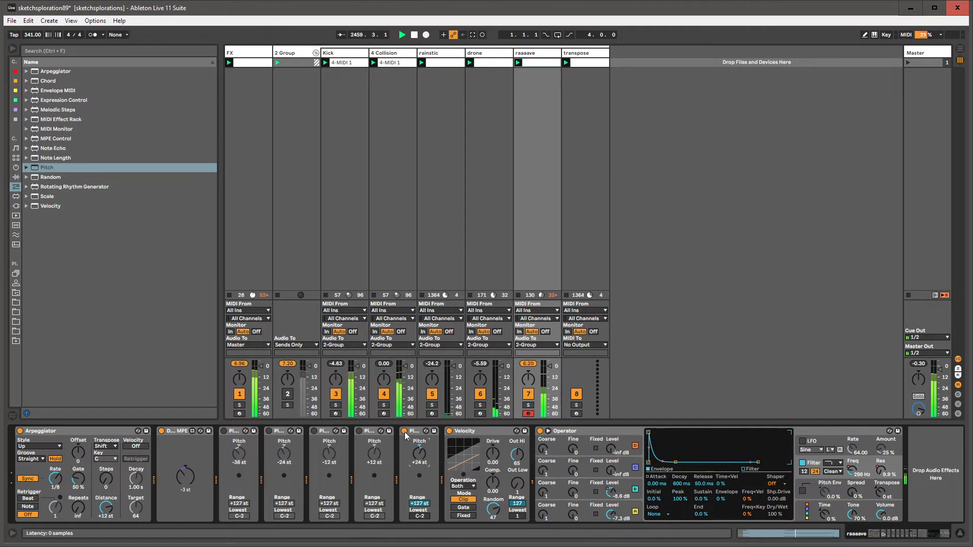
left_click(224, 431)
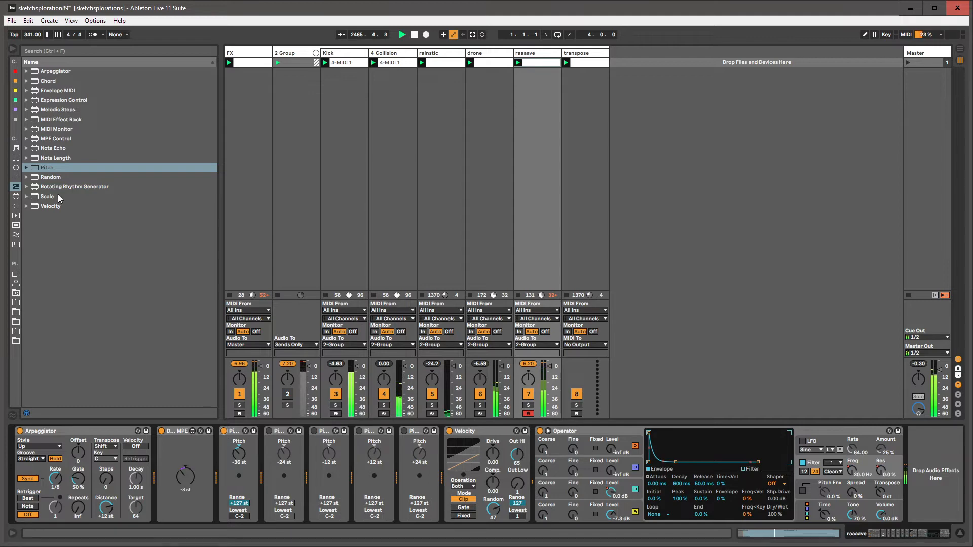
Step: Browse the RACKS folder's AUDIO FX, AUDIO UTILITY and MIDI subfolders for available racks
left_click(16, 292)
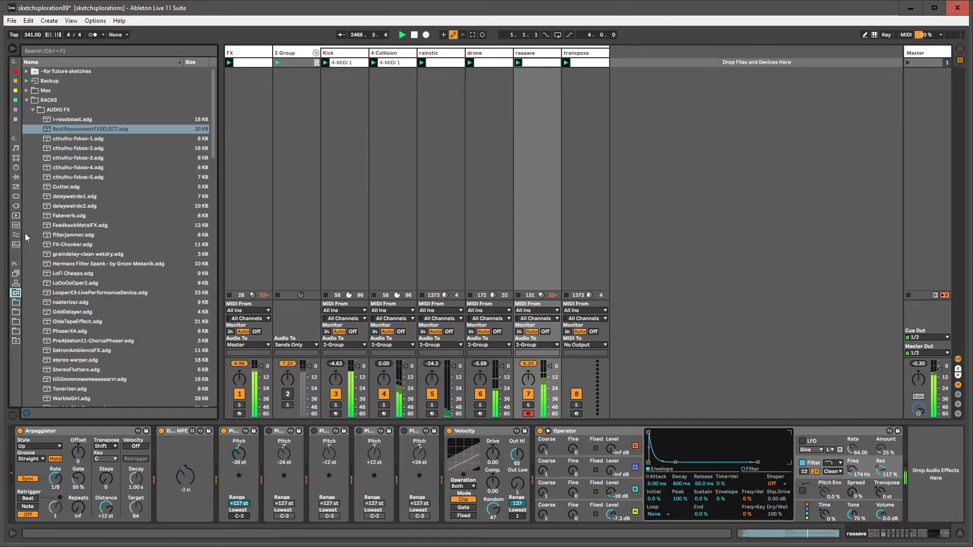
left_click(33, 110)
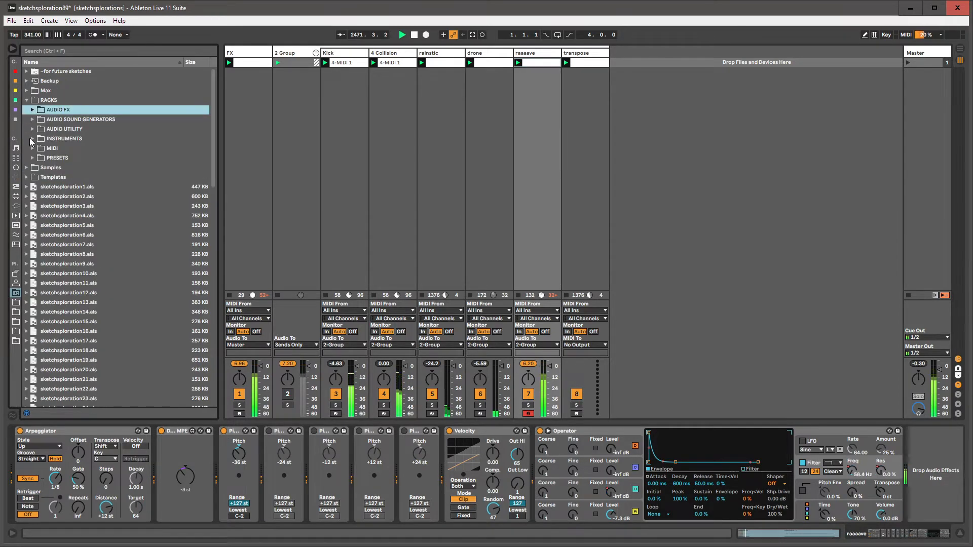
left_click(31, 149)
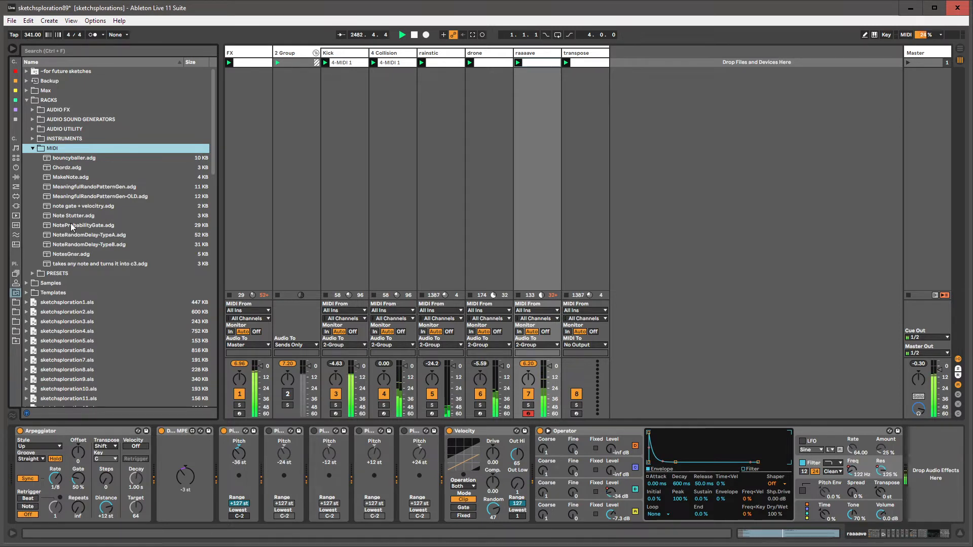
left_click(33, 109)
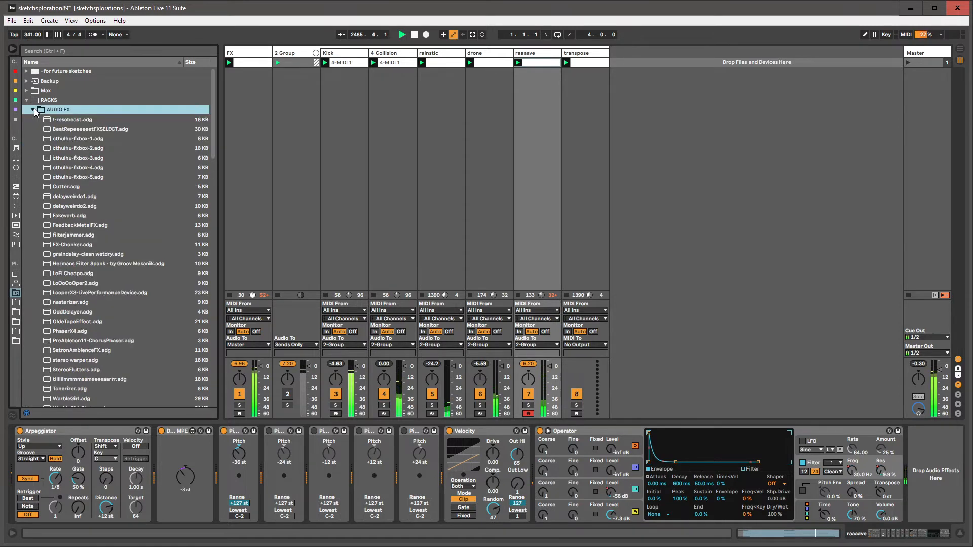
left_click(71, 130)
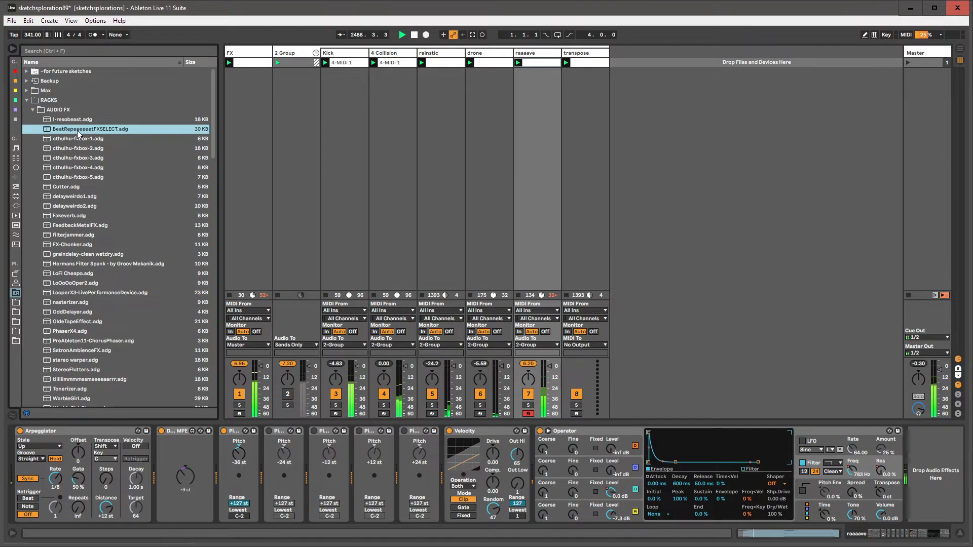
scroll(81, 265, "down", 3)
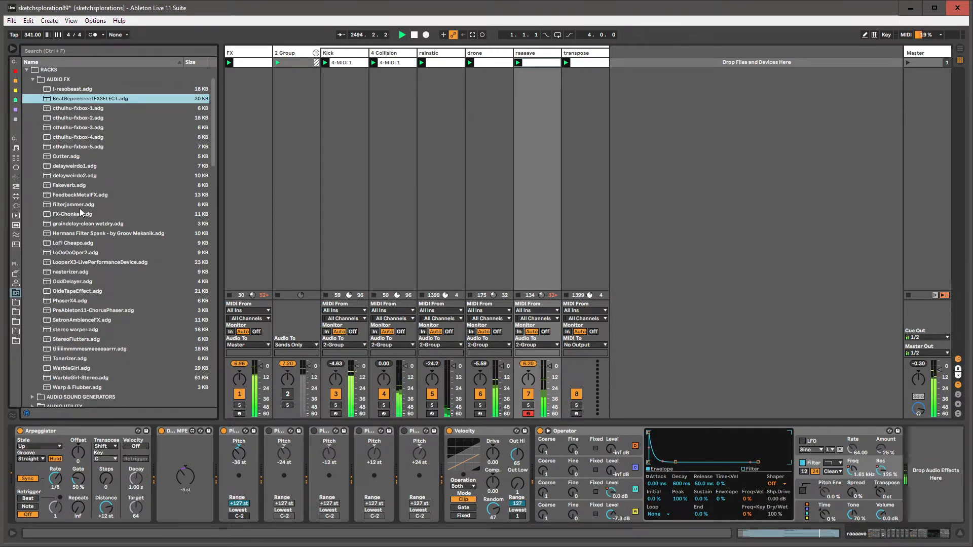
left_click(34, 80)
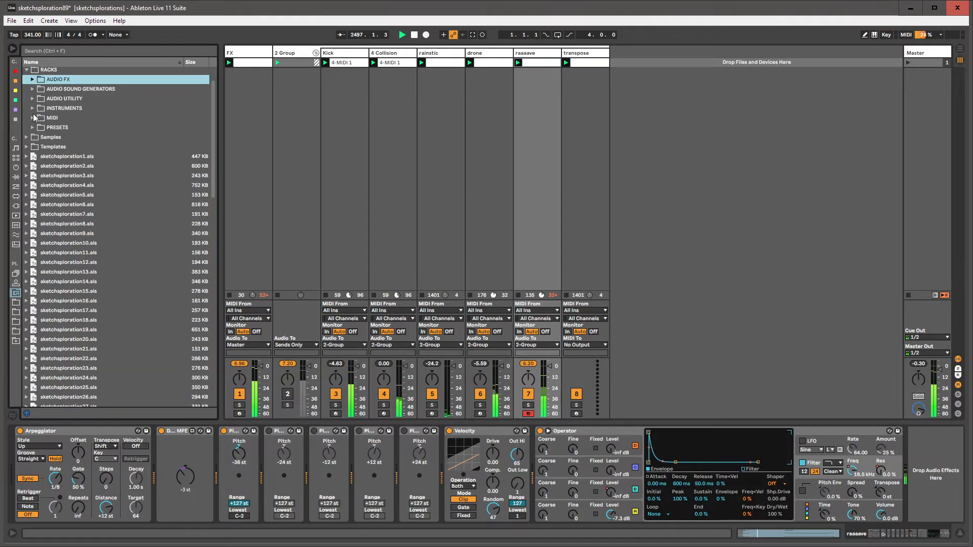
left_click(32, 120)
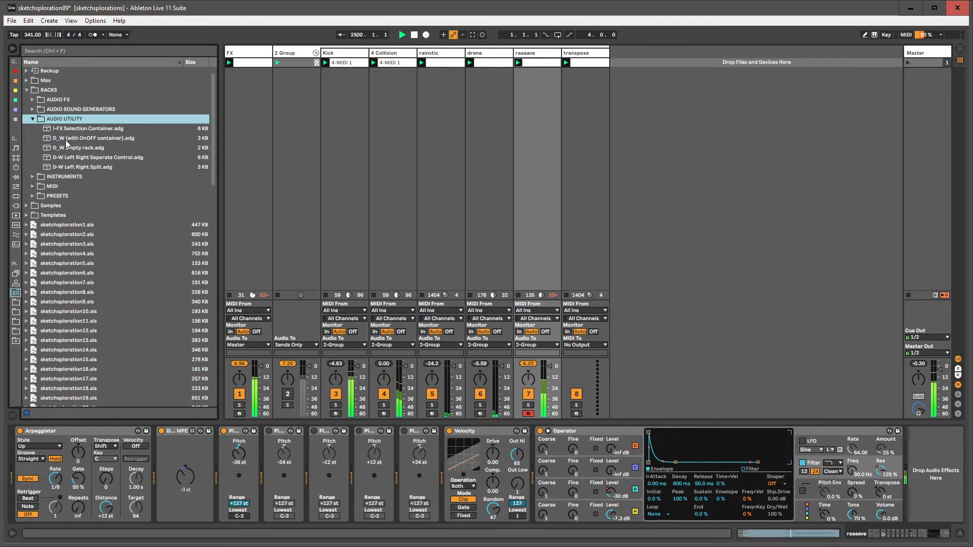
left_click(33, 118)
left_click(33, 139)
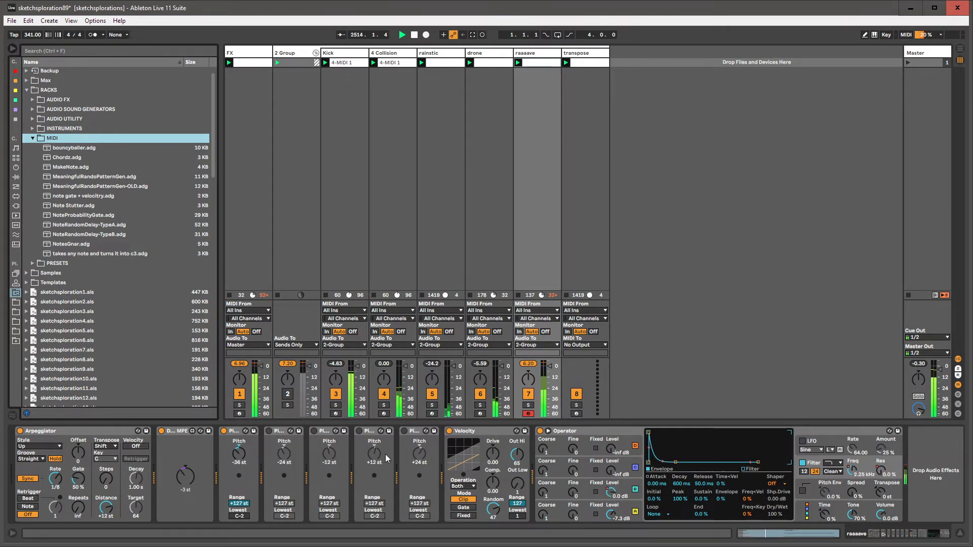
Step: Collapse the RACKS folder and record varied on/off switching of the Pitch devices as automation in the raaaave clip
left_click(224, 431)
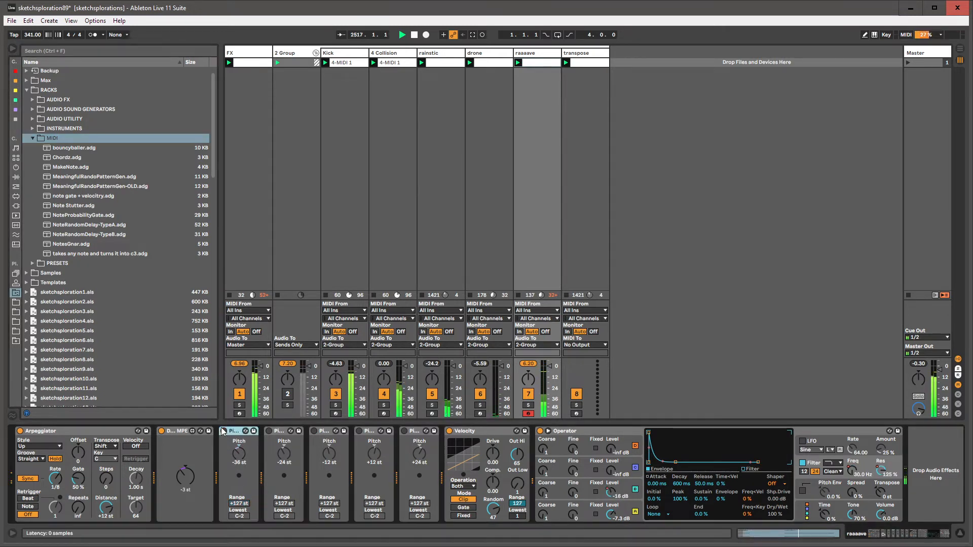
left_click(26, 90)
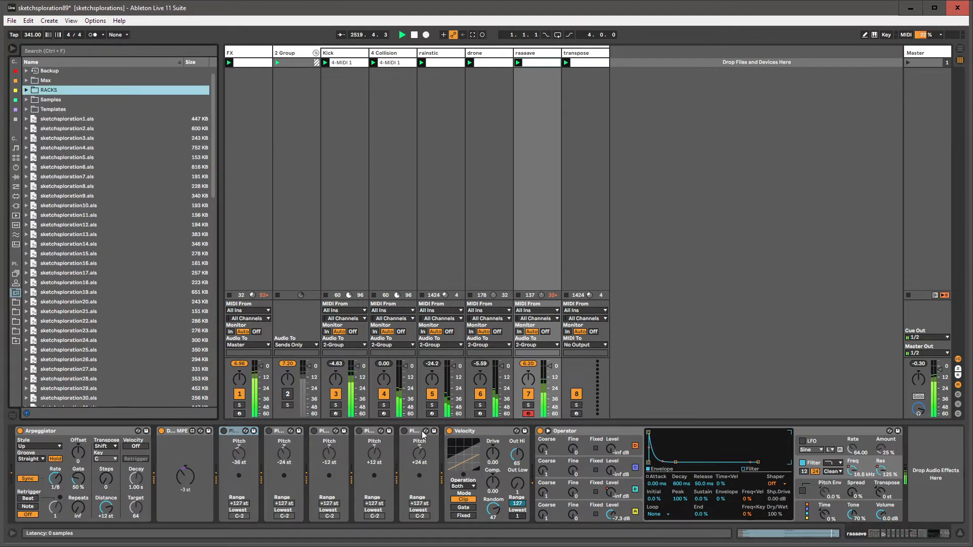
left_click(228, 431)
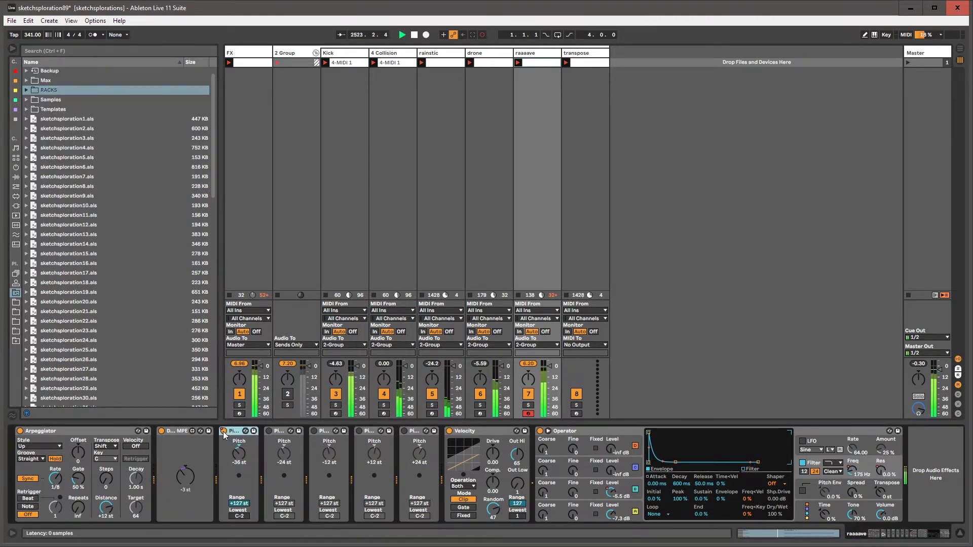
left_click(314, 431)
left_click(313, 432)
left_click(269, 431)
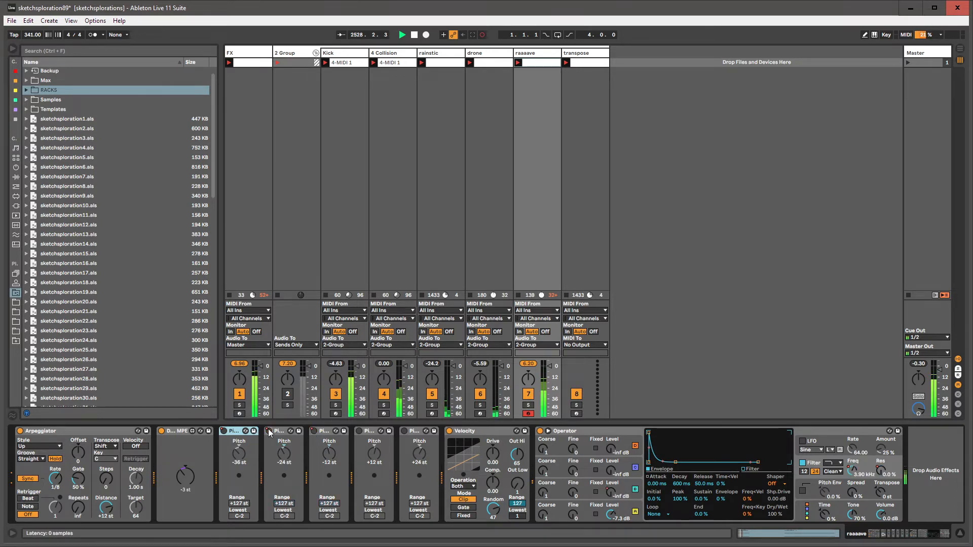
left_click(318, 430)
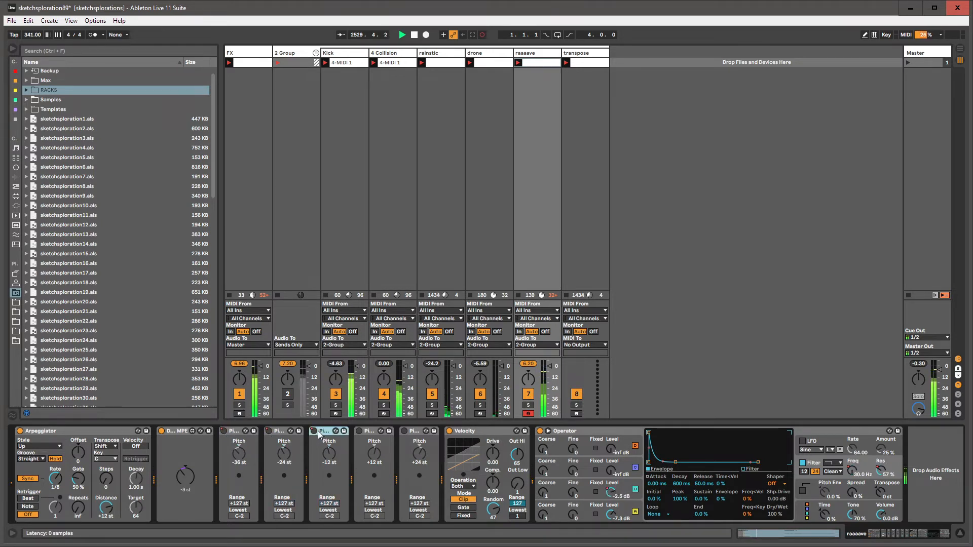
left_click(357, 430)
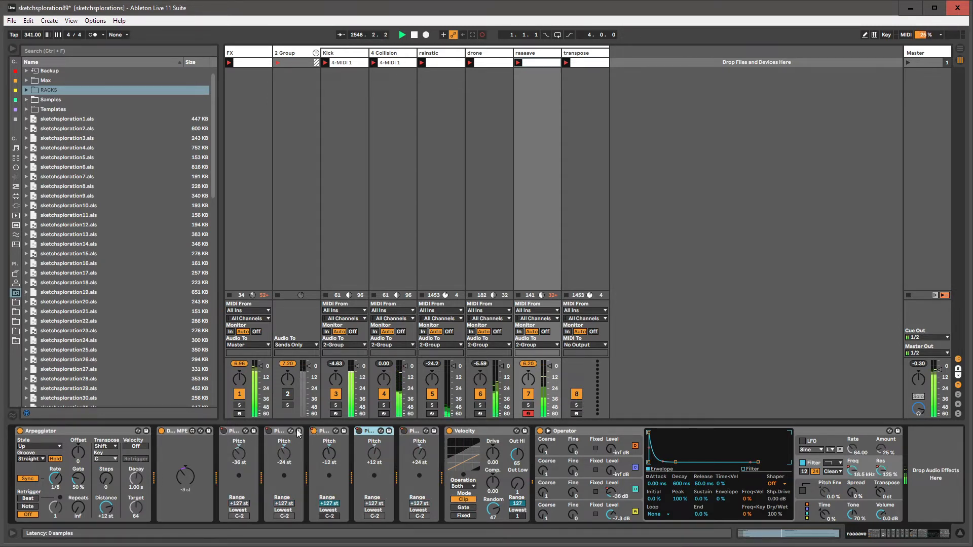
Step: Unlink the -24 st Pitch device's on/off envelope from the clip and shorten its loop length to 8.0.1
key("shift+Tab")
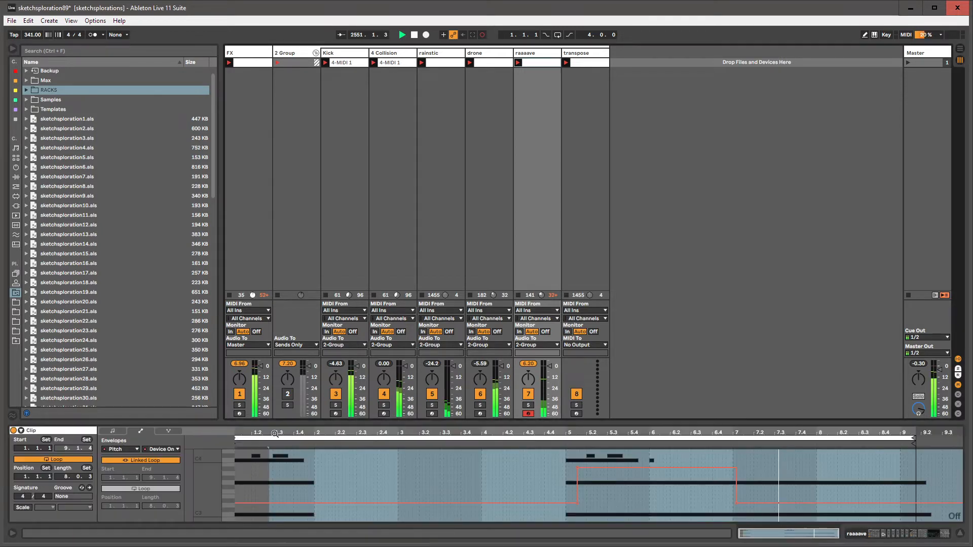
left_click(133, 461)
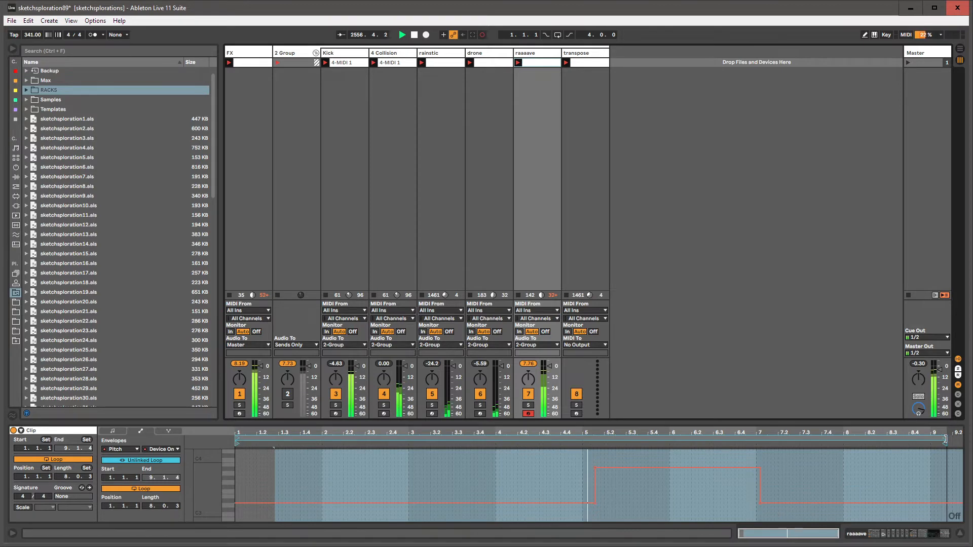
left_click_drag(945, 439, 936, 439)
key("shift+Tab")
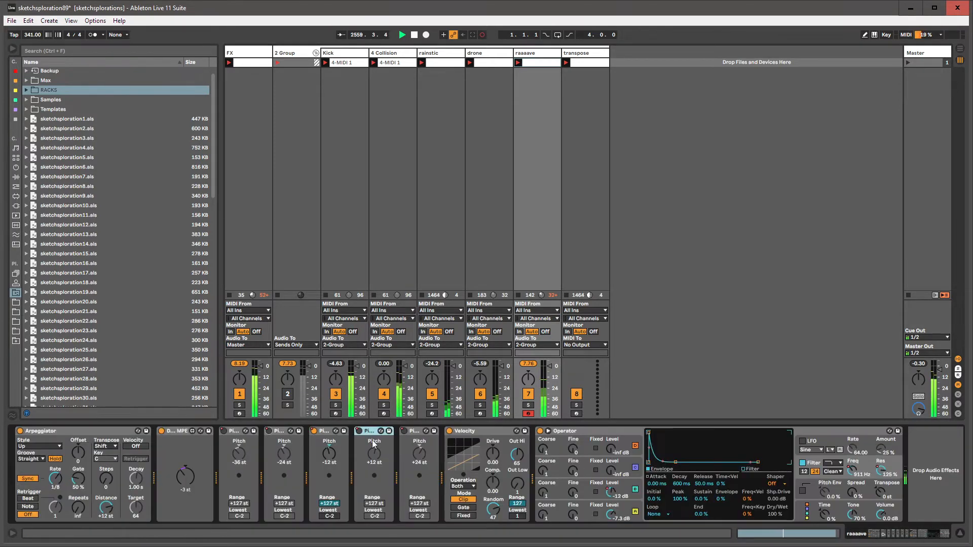
Step: Show the -36 st Pitch device's on/off automation and unlink its envelope loop from the clip
right_click(222, 430)
left_click(229, 436)
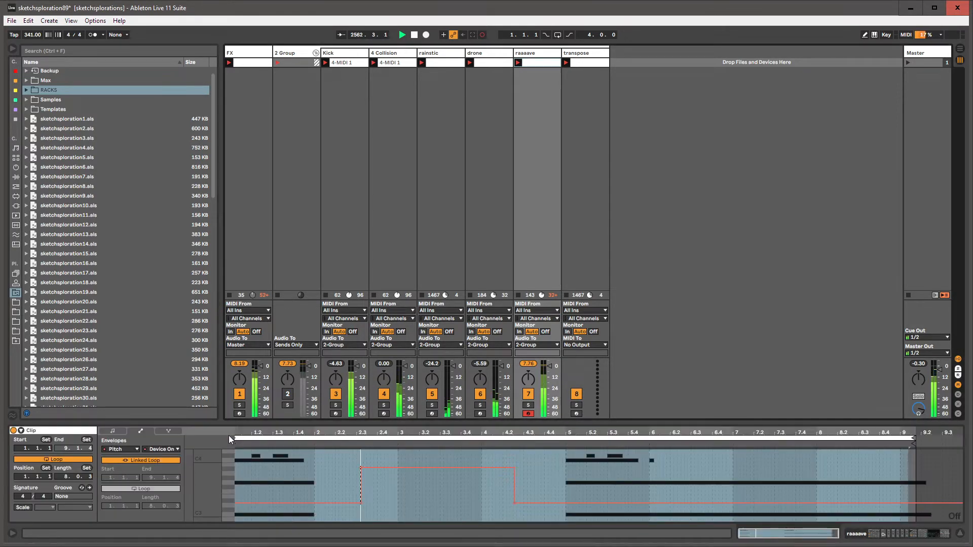
left_click(144, 459)
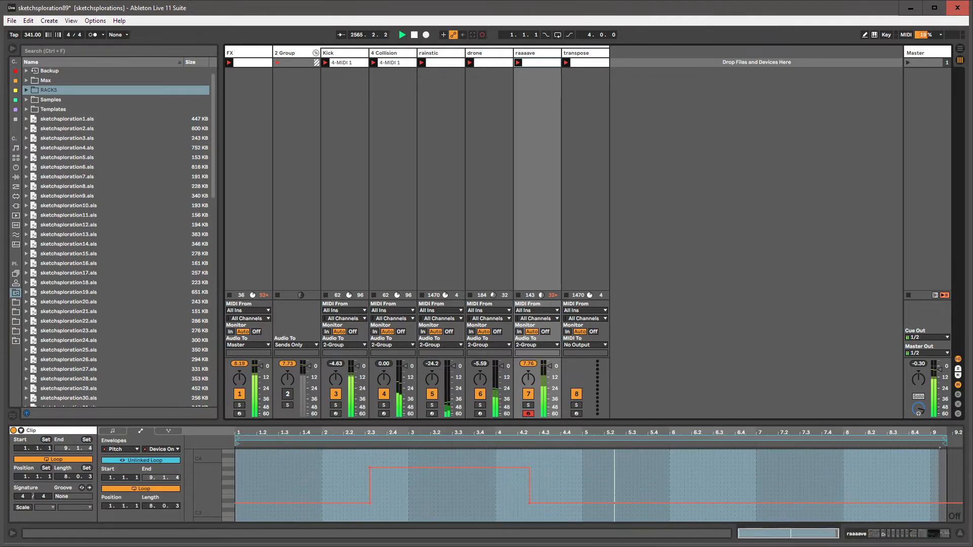
key("shift+Tab")
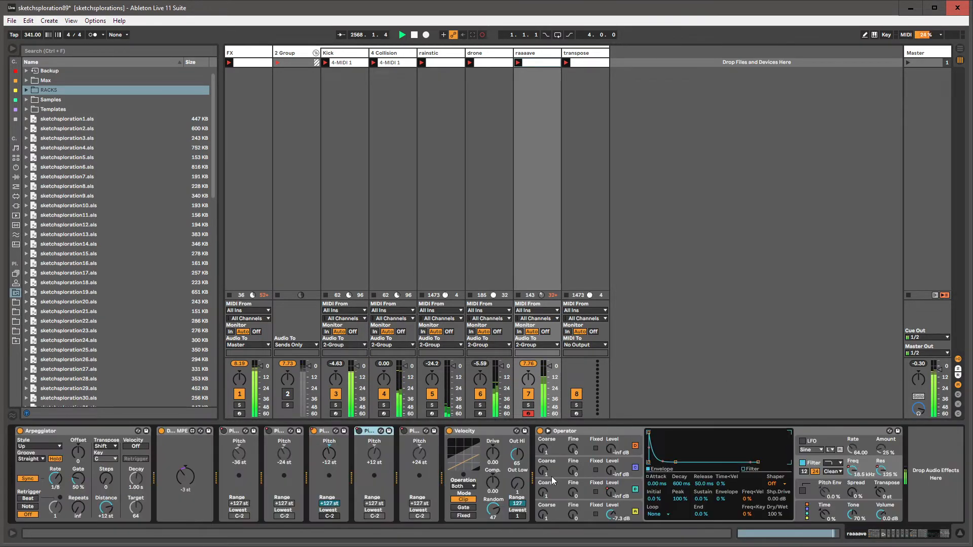
Step: Reopen the -24 st Pitch device's on/off envelope, turn off its loop and pull the region's end slightly earlier
right_click(268, 431)
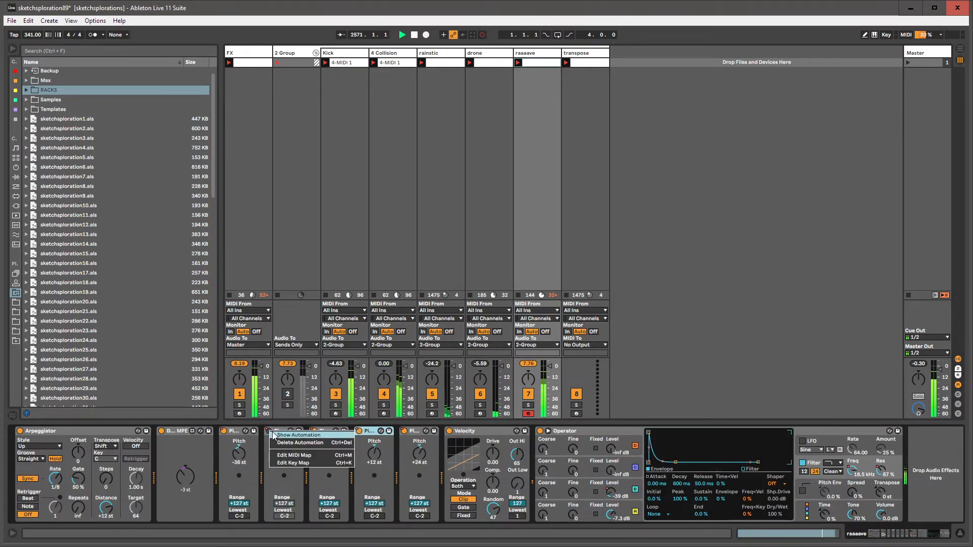
left_click(275, 436)
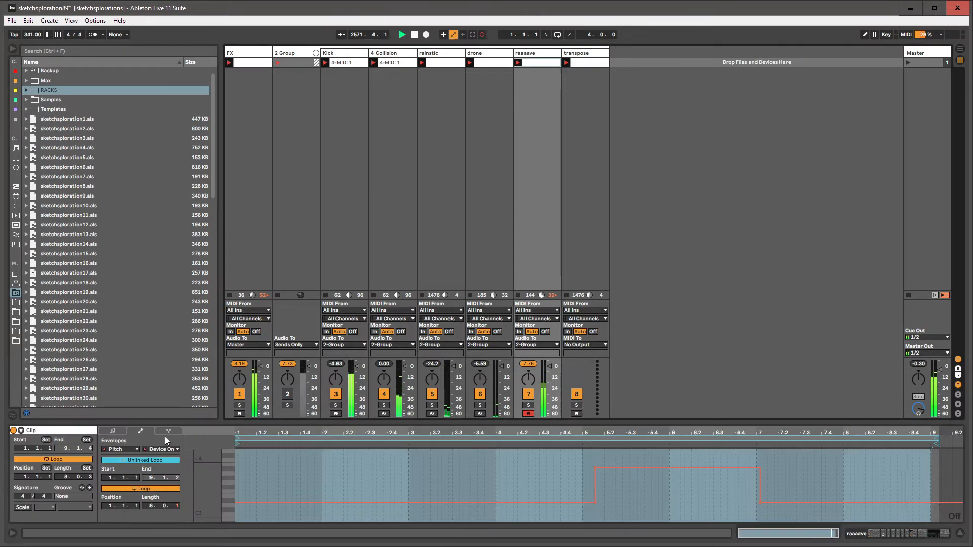
left_click(153, 489)
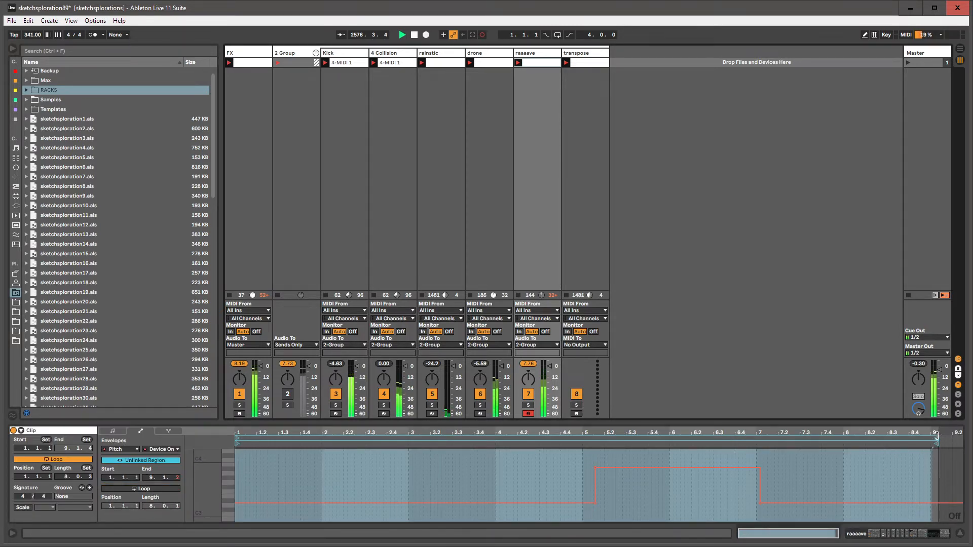
left_click_drag(937, 438, 918, 438)
key("shift+Tab")
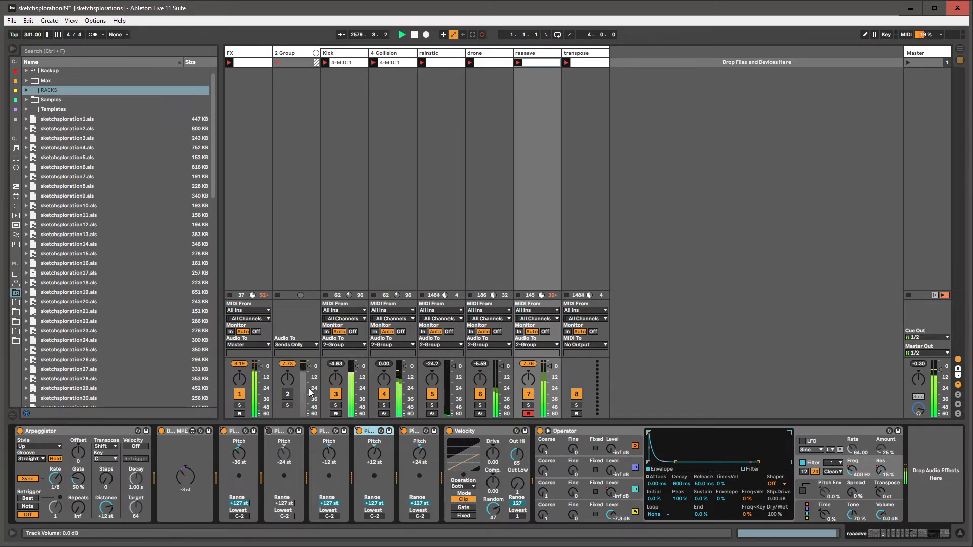
Step: Show the +24 st Pitch device's on/off automation and unlink its envelope loop from the clip
left_click(403, 430)
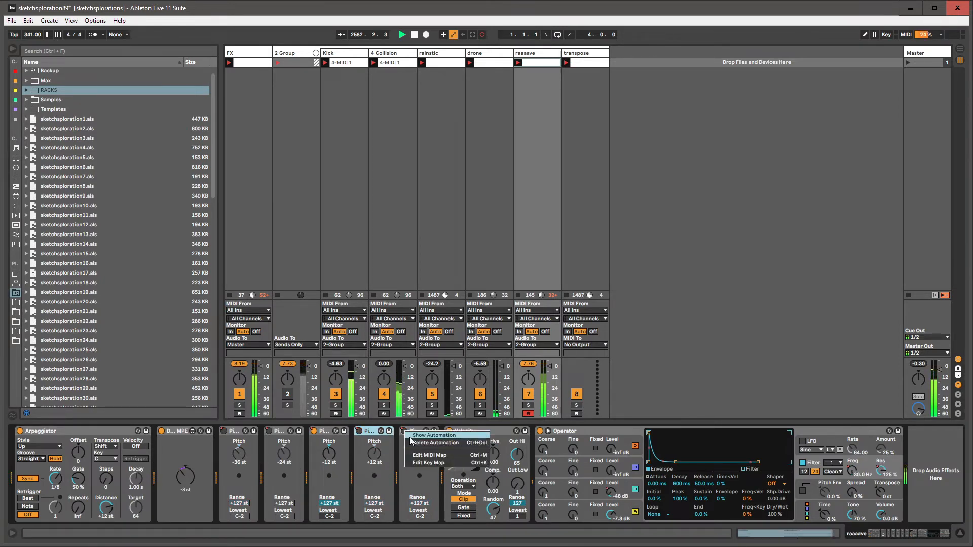
key("shift+Tab")
left_click(159, 460)
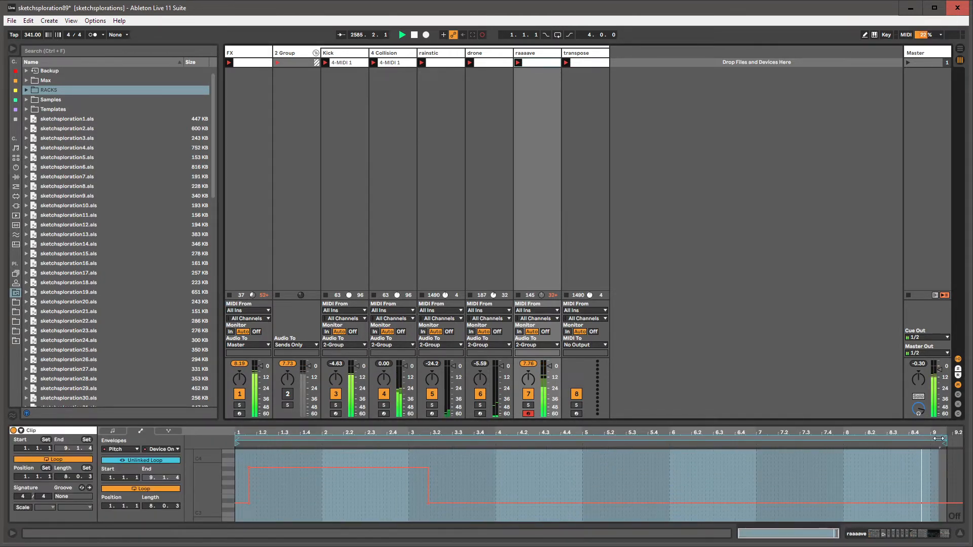
key("shift+Tab")
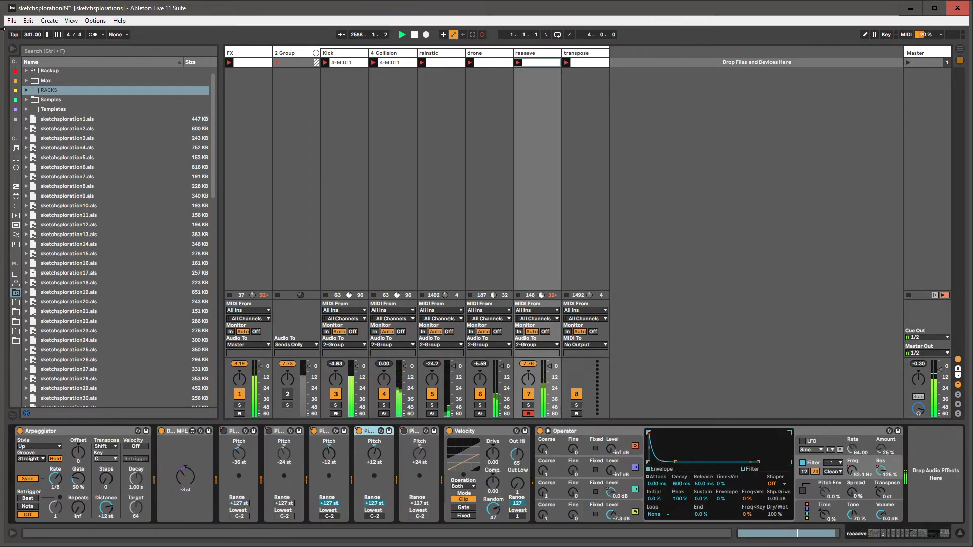
Step: Add a Chord MIDI effect to raaaave between the +24 st Pitch device and Velocity
left_click(15, 187)
left_click(41, 81)
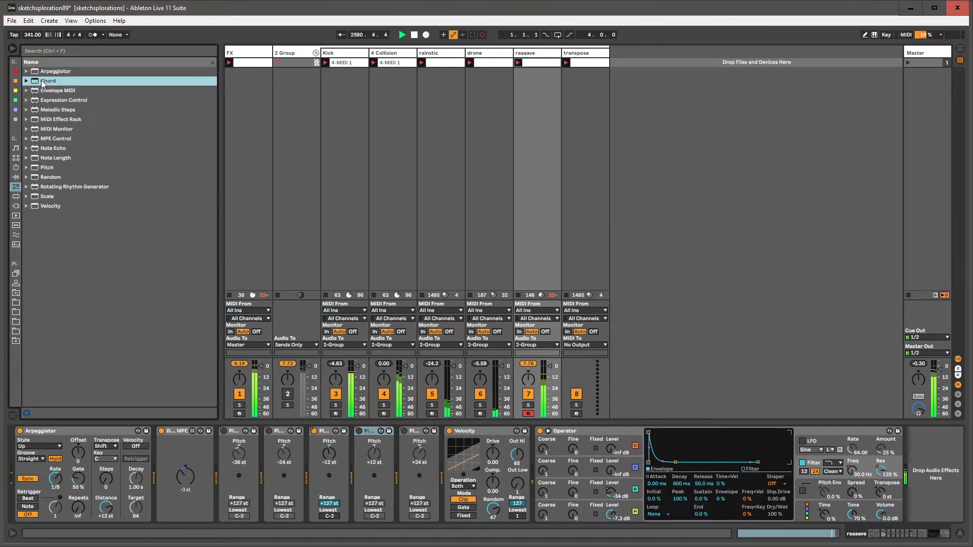
left_click_drag(41, 80, 462, 454)
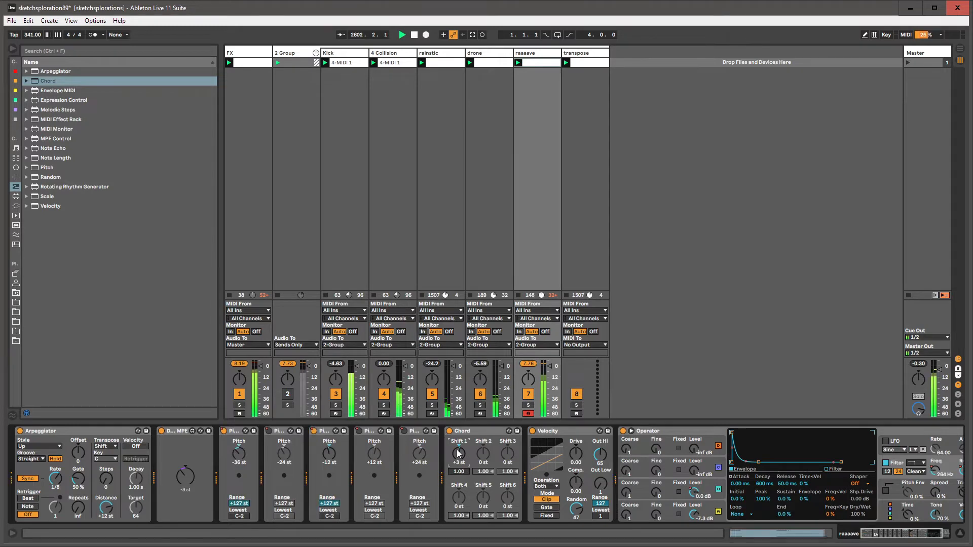
Step: Draw a raised step before bar 5 in the Chord's Shift1 envelope, then unlink it with a loop length of 13.0.3
right_click(457, 452)
left_click(471, 456)
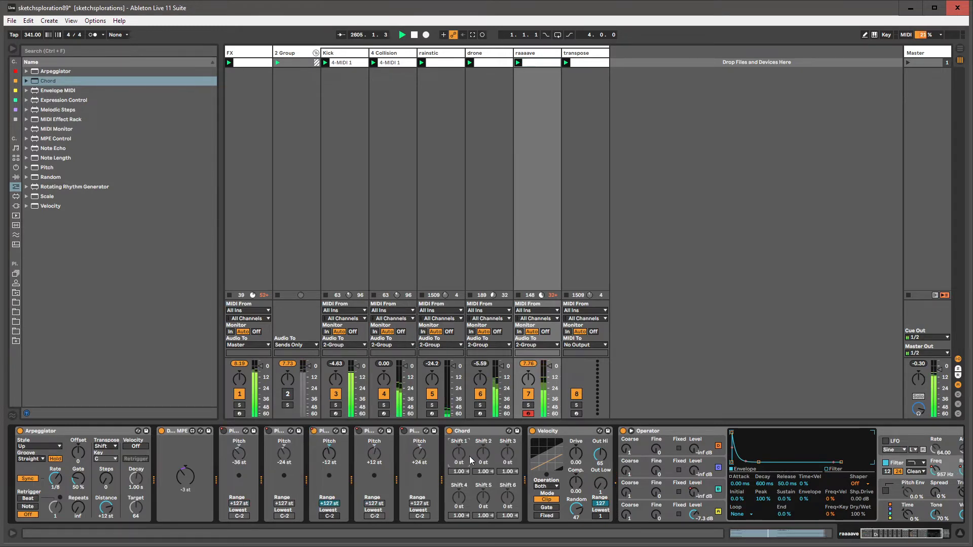
key("b")
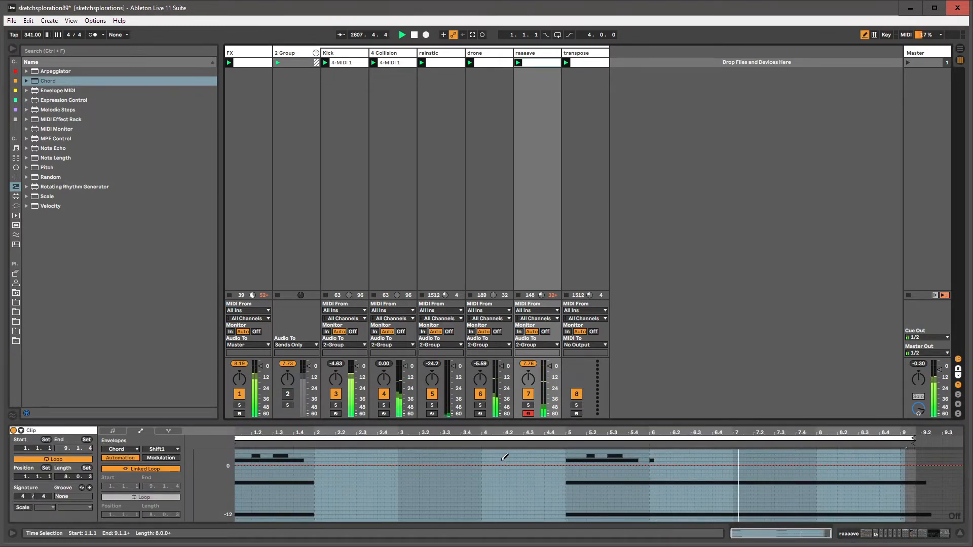
left_click_drag(501, 460, 582, 454)
left_click(141, 469)
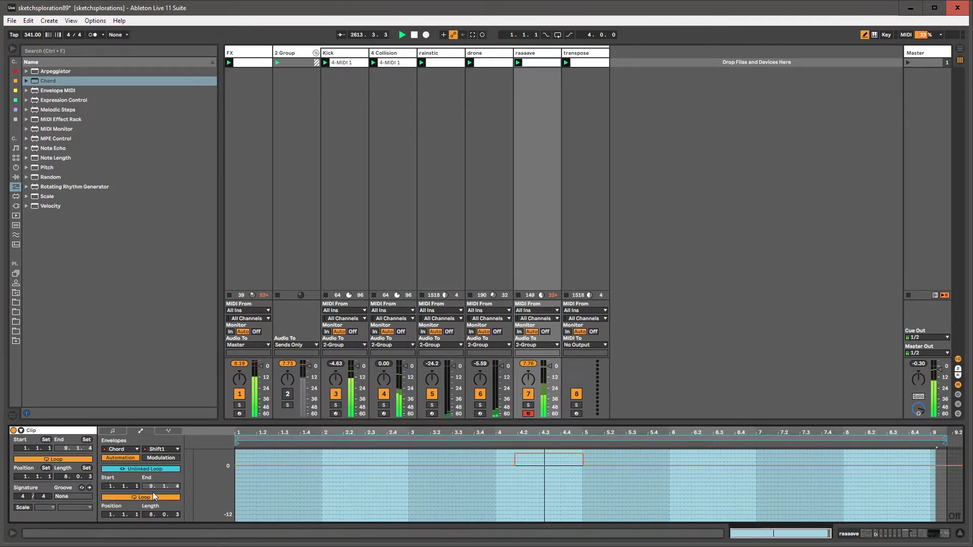
left_click_drag(150, 514, 150, 495)
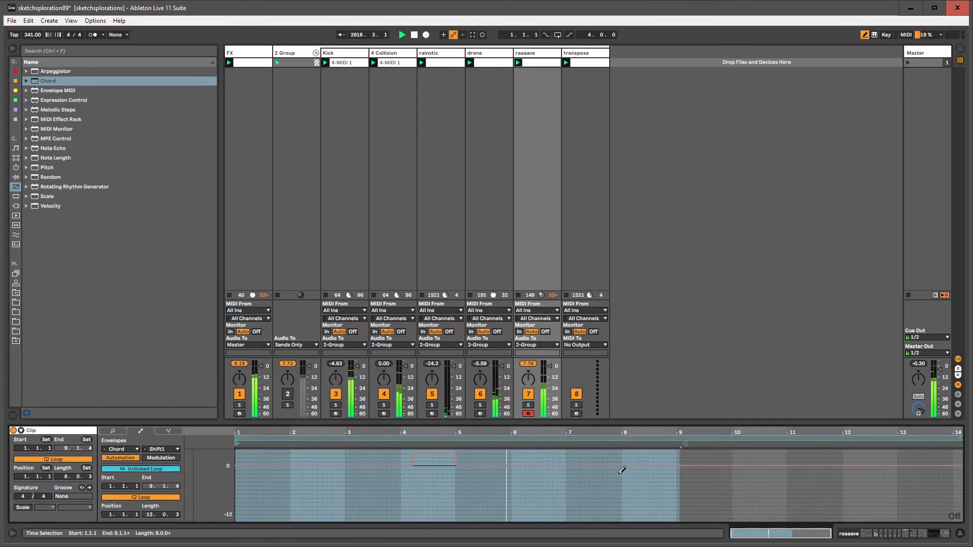
Step: Draw raised Shift1 steps around bar 8 and across bars 11 to 13, plus dips before bar 11 and near bar 14
left_click_drag(609, 457, 646, 458)
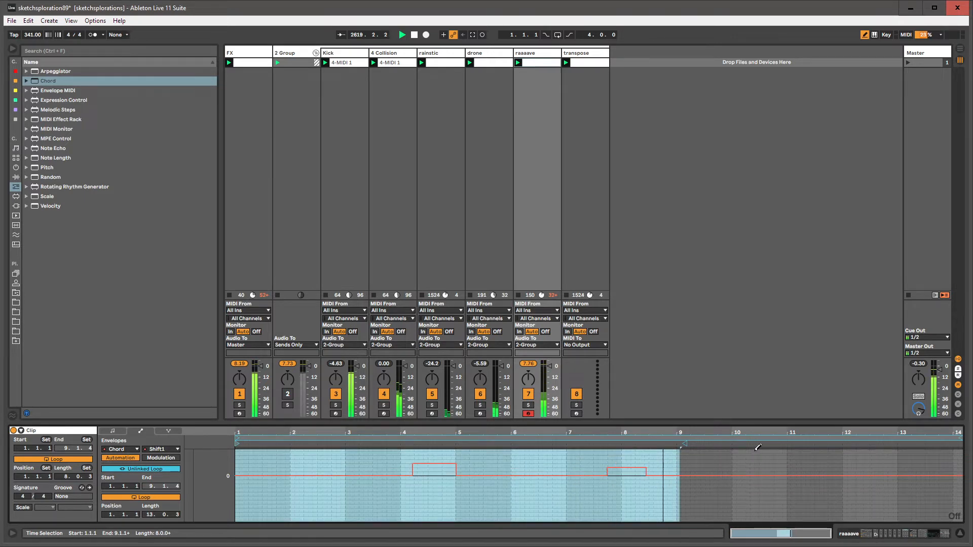
mouse_move(830, 469)
left_mouse_down()
mouse_move(865, 472)
mouse_move(821, 476)
mouse_move(945, 463)
left_mouse_up()
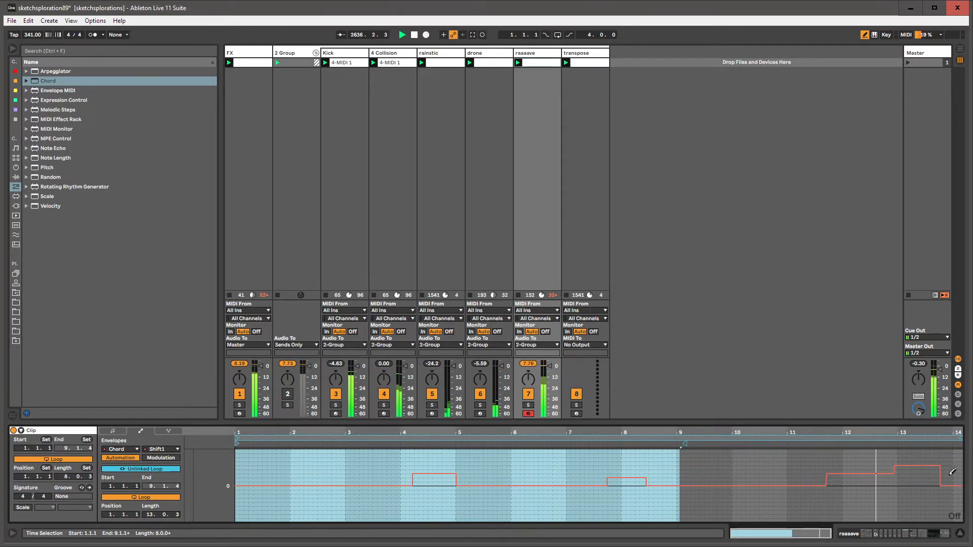
left_click(958, 472)
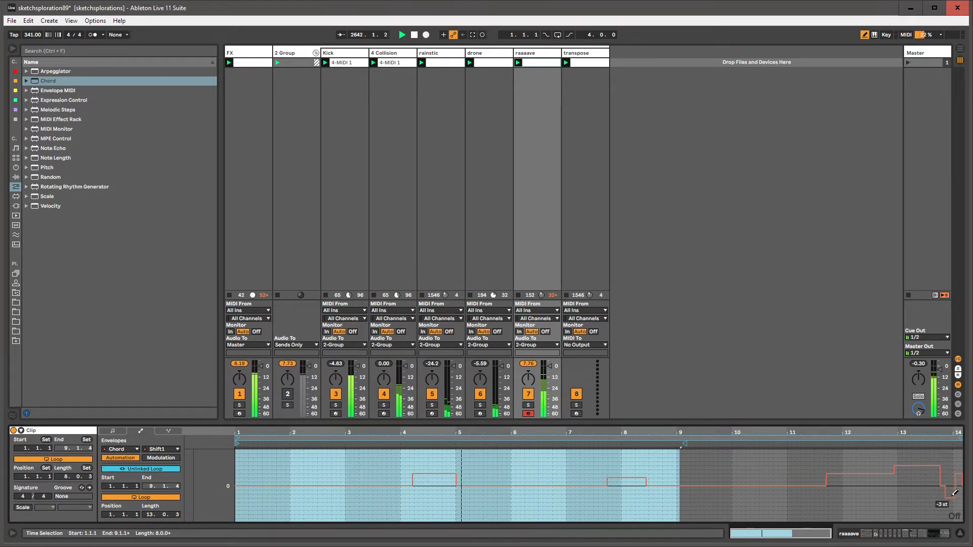
left_click_drag(955, 492, 961, 490)
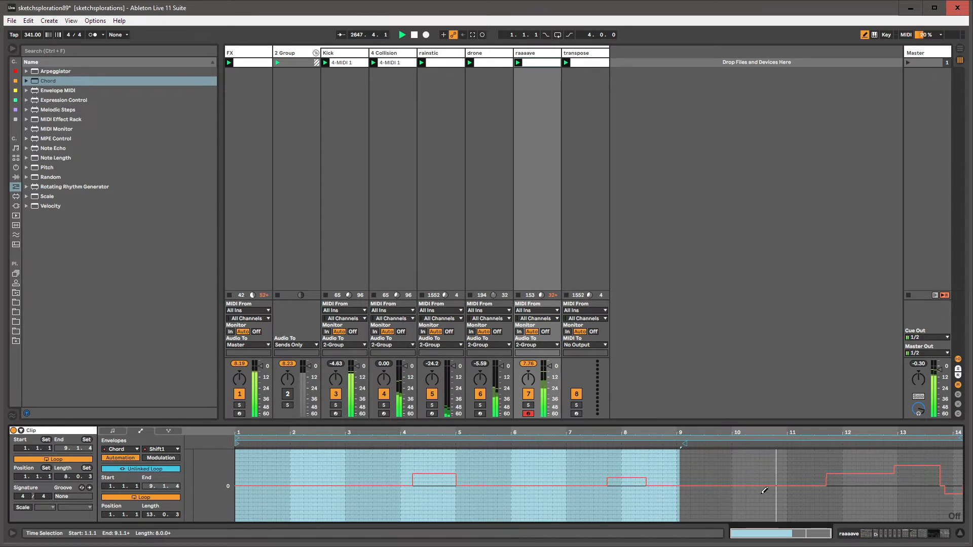
left_click_drag(759, 491, 786, 490)
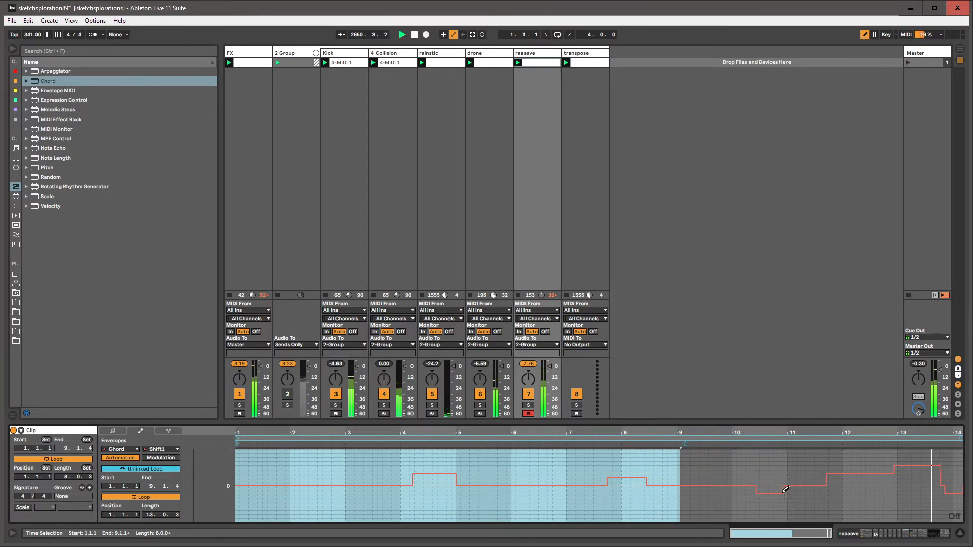
Step: Draw a very short and a longer +9 st step in the Shift1 envelope between bars 6 and 7
scroll(475, 511, "up", 3)
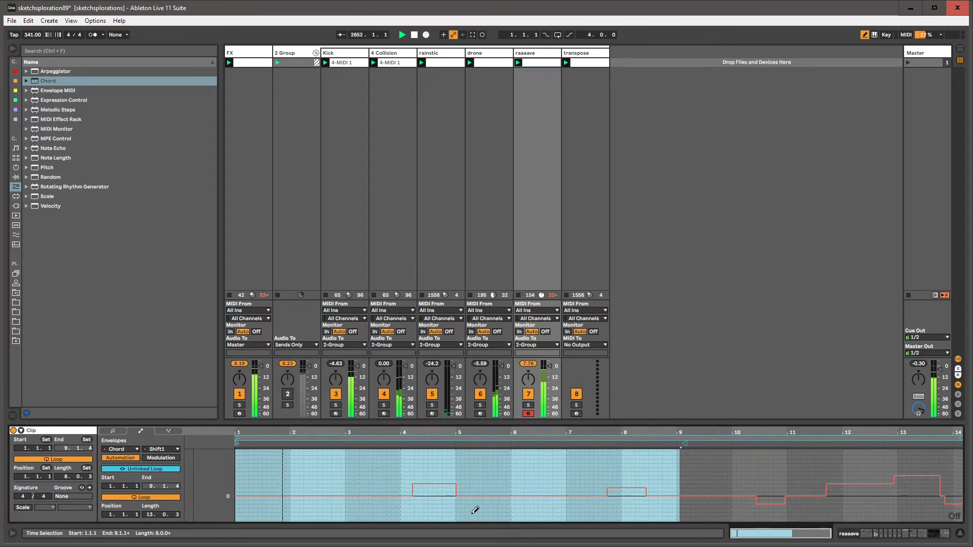
left_click(529, 477)
left_click_drag(556, 478, 578, 477)
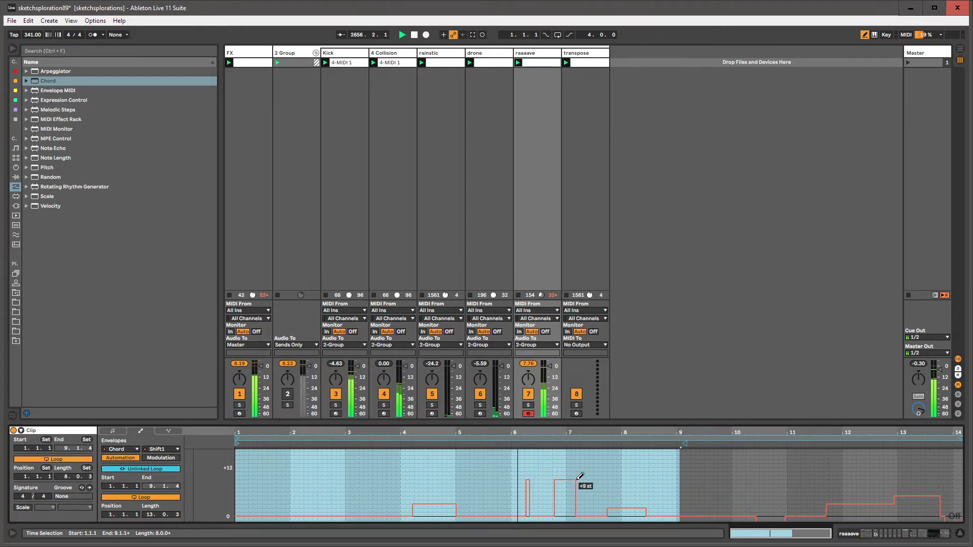
scroll(683, 466, "up", 1)
left_click(704, 474)
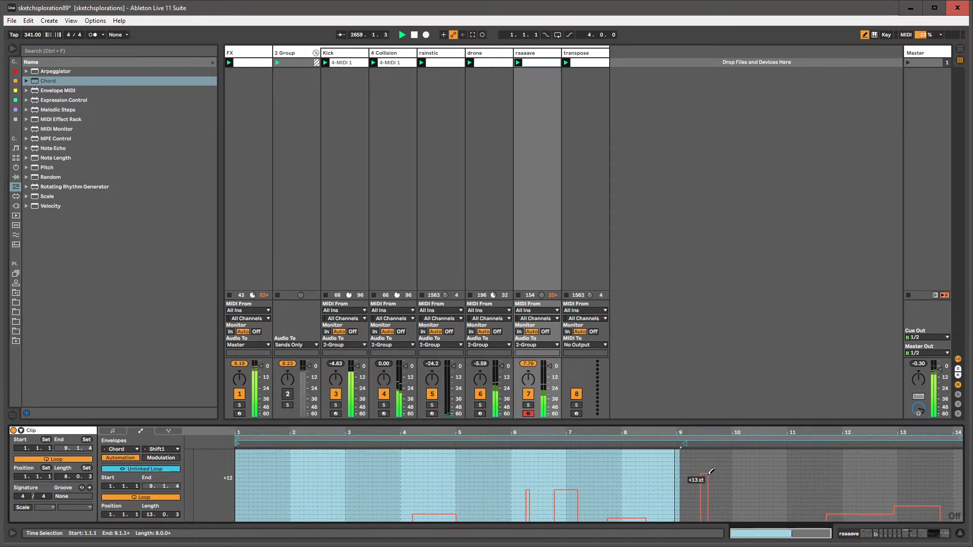
left_click_drag(711, 472, 723, 475)
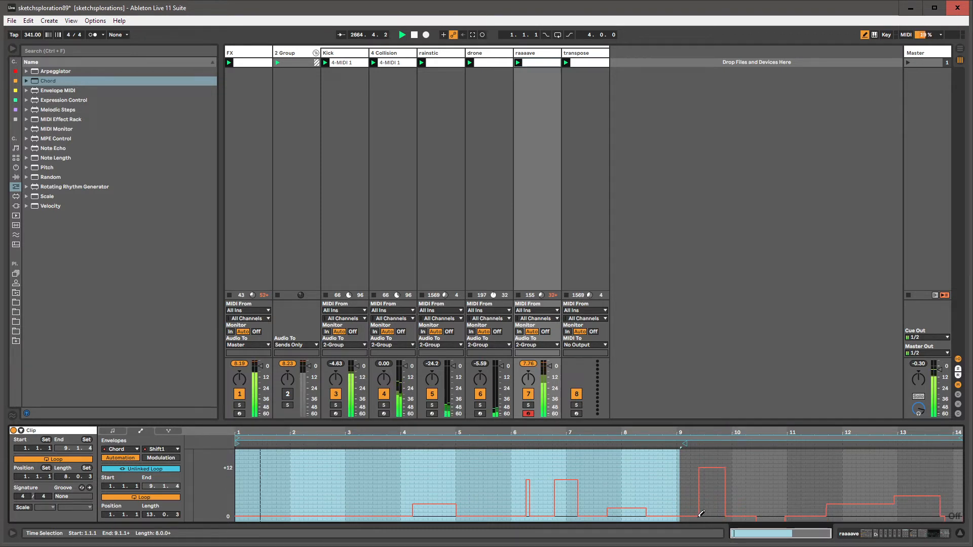
left_click_drag(699, 515, 730, 516)
scroll(730, 516, "down", 2)
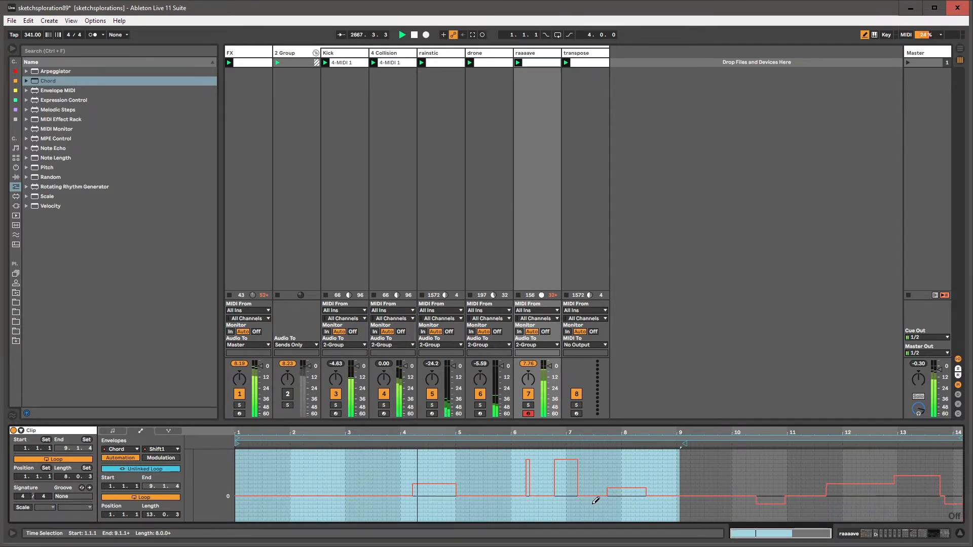
Step: Draw a short dip between bars 7 and 8 and a raised step between bars 2 and 3 in the Shift1 envelope
left_click_drag(595, 500, 607, 500)
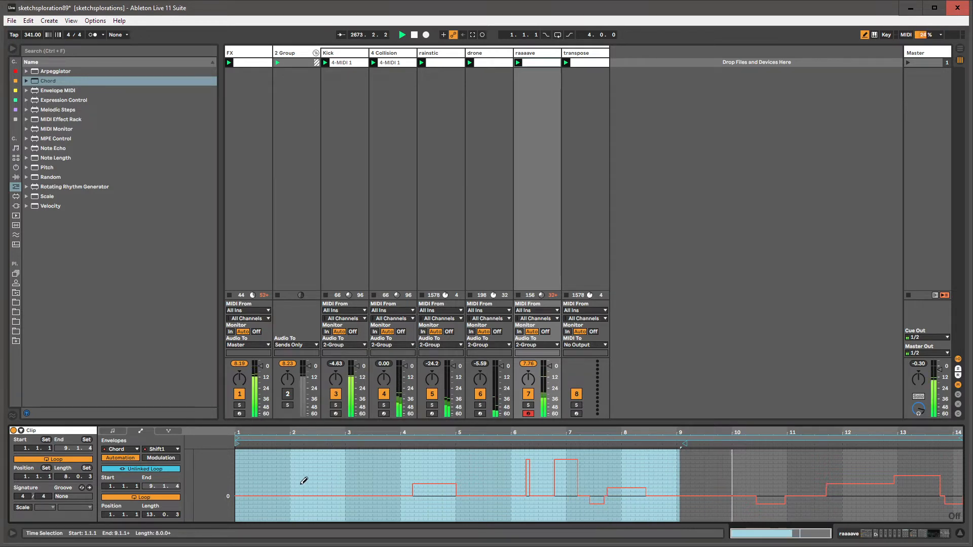
left_click_drag(303, 481, 337, 484)
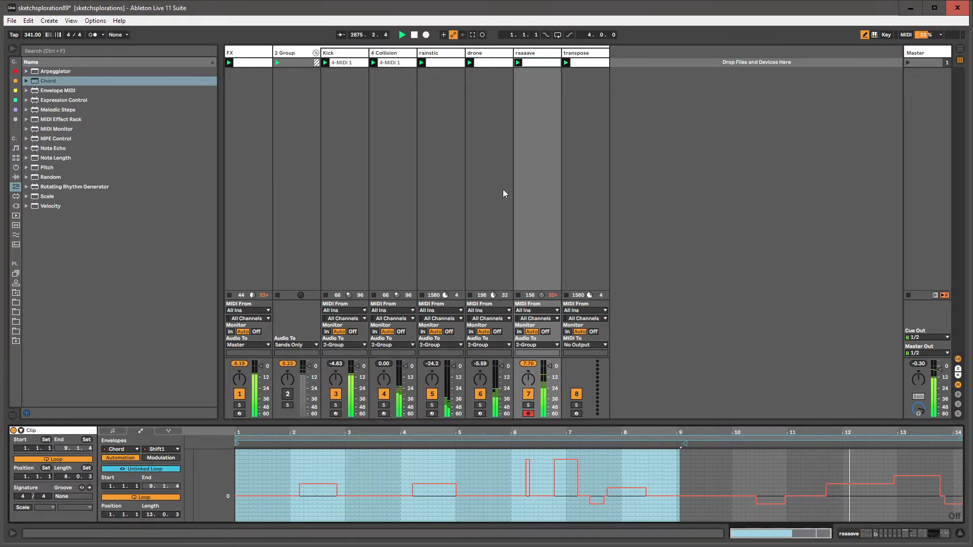
Step: Draw zero-level stretches in the Shift2 automation of raaaave's Chord, leaving raised steps around bars 3, 6 and from bar 8
left_click(538, 54)
left_click(484, 459)
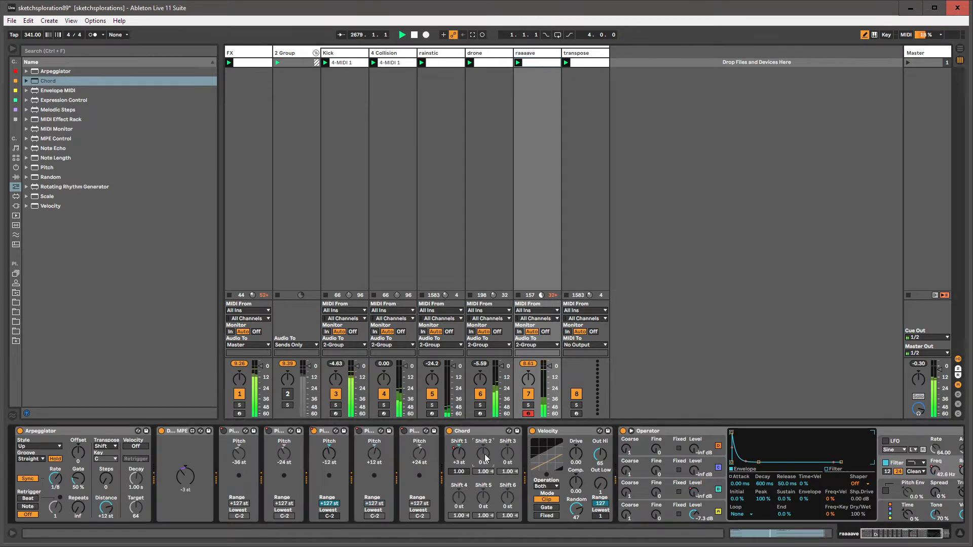
right_click(485, 458)
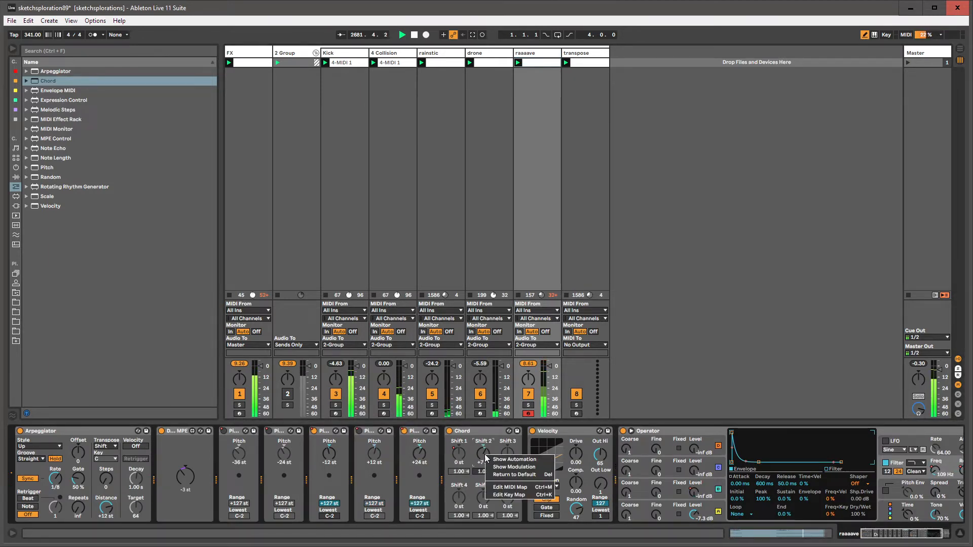
left_click(512, 460)
key("b")
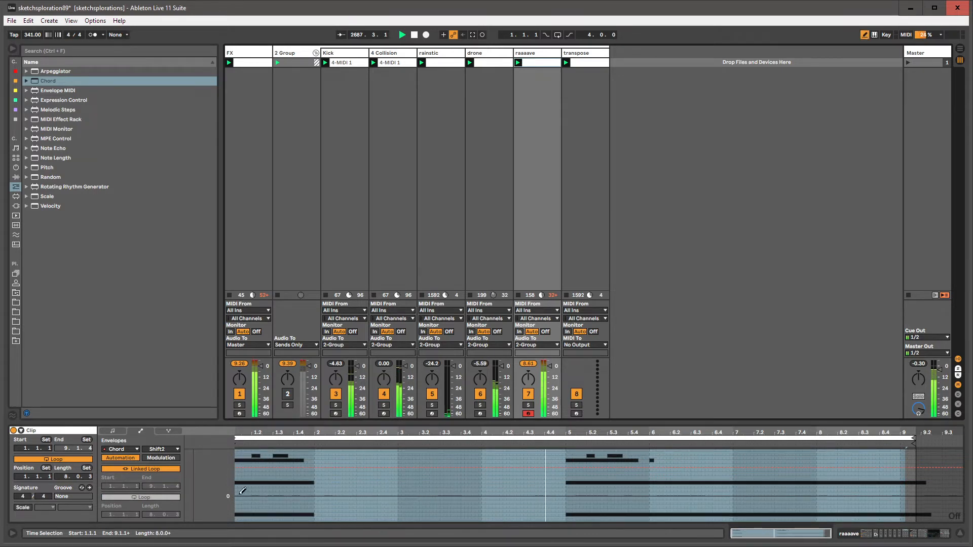
mouse_move(242, 491)
left_mouse_down()
mouse_move(373, 491)
mouse_move(343, 494)
left_mouse_up()
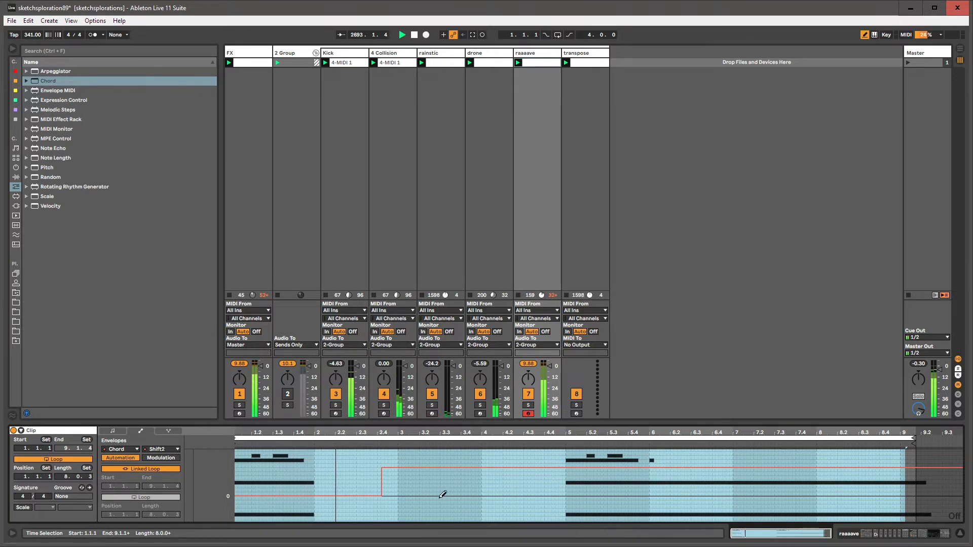
mouse_move(442, 494)
left_mouse_down()
mouse_move(822, 495)
mouse_move(875, 458)
mouse_move(920, 460)
mouse_move(955, 439)
mouse_move(930, 440)
left_mouse_up()
Step: Unlink the Shift2 envelope with a loop length of 9.2.2 and lower it to zero from bar 9 to bar 10
left_click(143, 469)
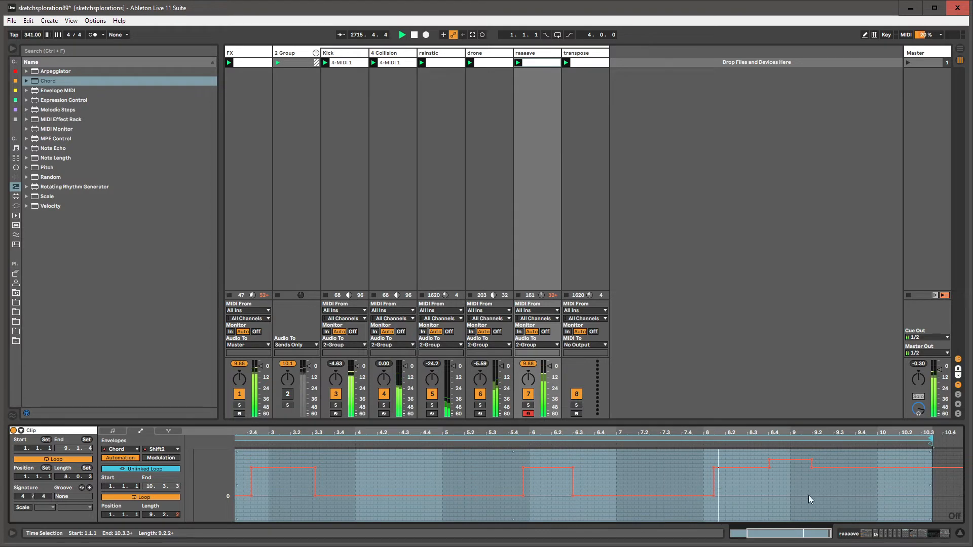
left_click_drag(799, 492, 879, 495)
key("b")
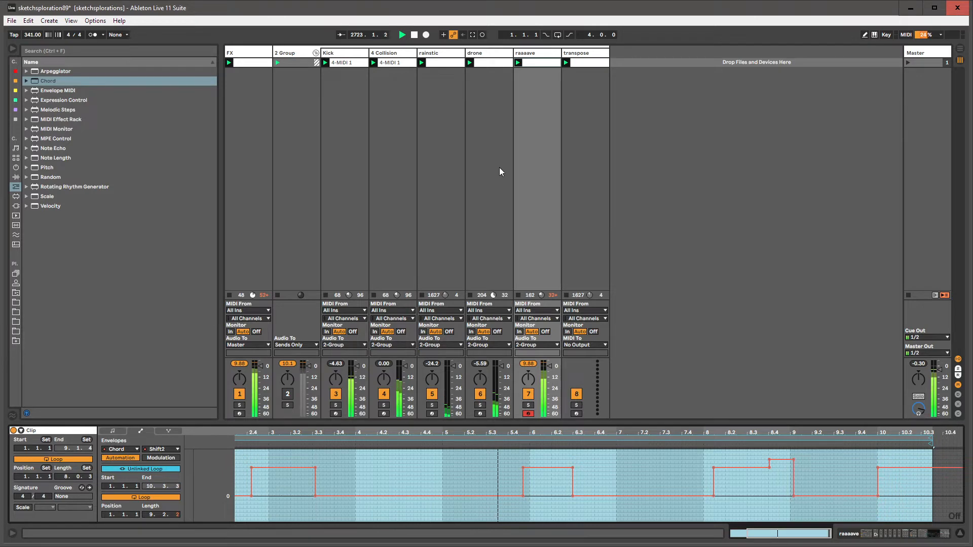
Step: Add an EQ Eight after the tremelo on the Kick track and enable its band 1
double_click(349, 53)
left_click(478, 473)
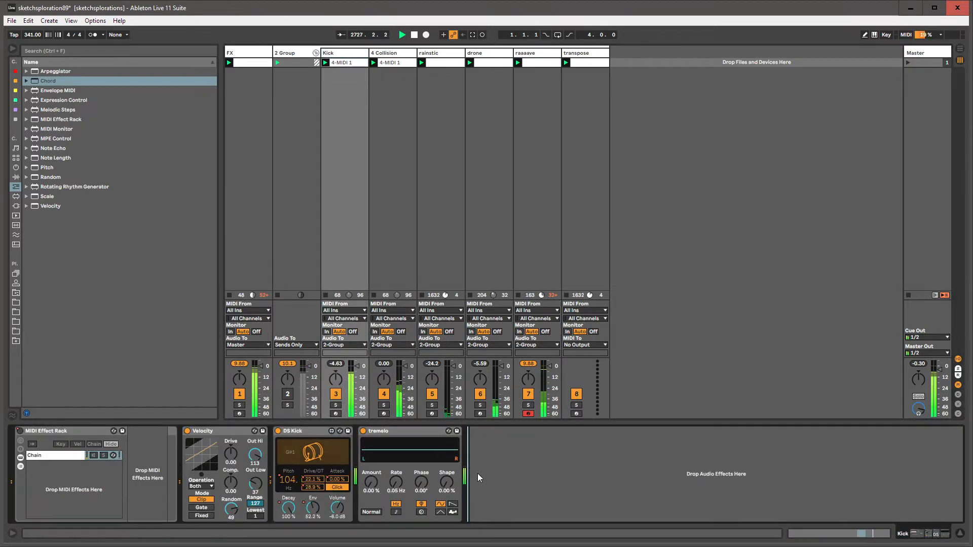
key("ctrl+f")
type("eq eight")
key("Down")
key("Return")
key("Escape")
left_click(502, 517)
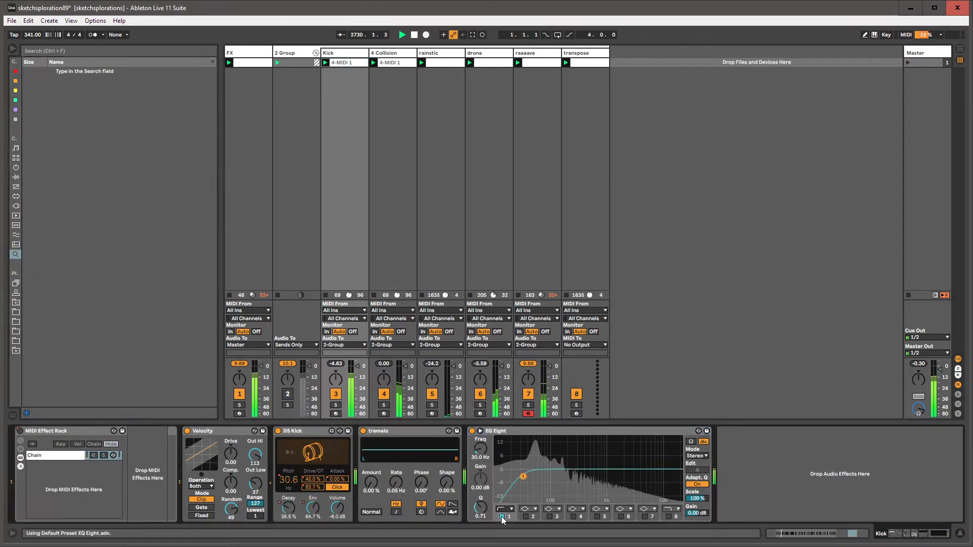
Step: Record sweeping EQ Eight band 1 automation into the Kick clip and unlink its frequency envelope with a loop length of 24.2.0
left_click_drag(523, 476, 509, 445)
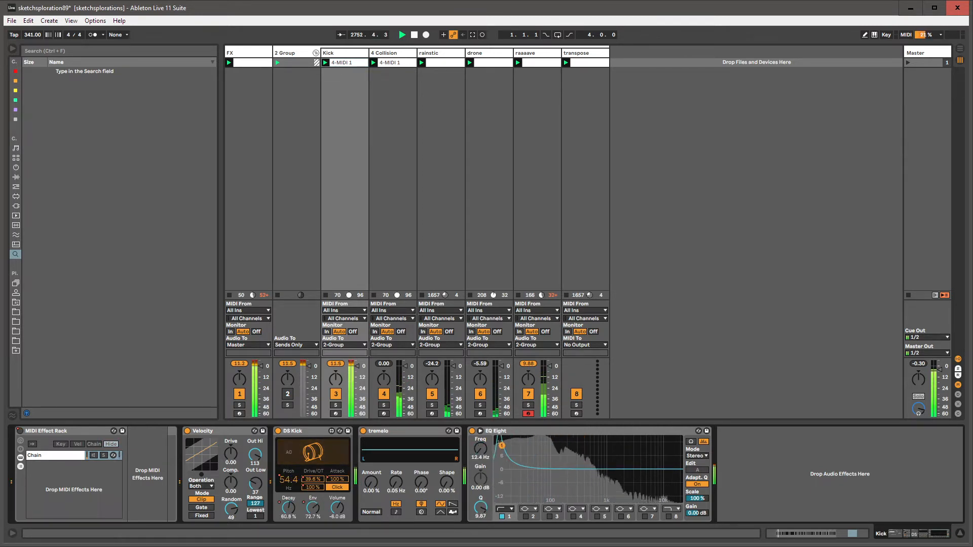
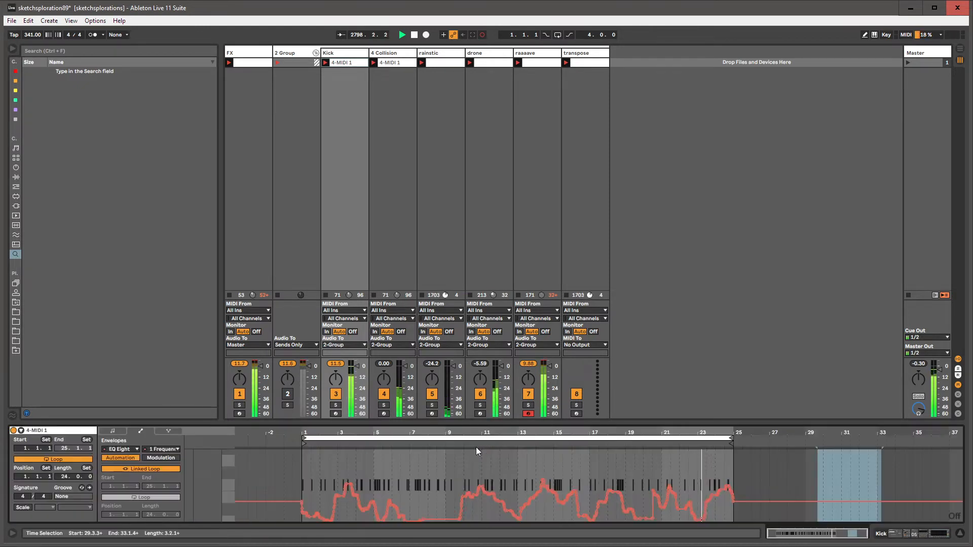
key("shift+Tab")
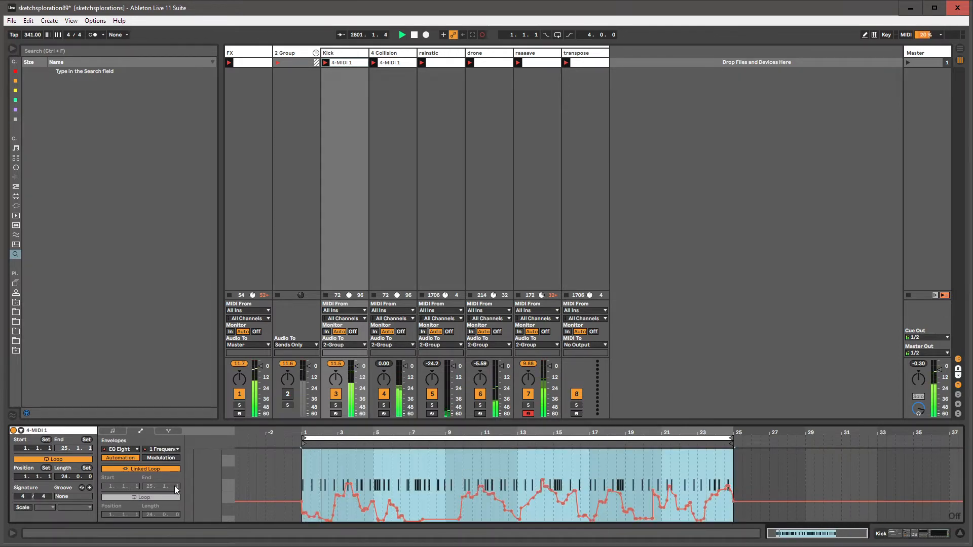
left_click(162, 468)
left_click_drag(958, 450, 951, 438)
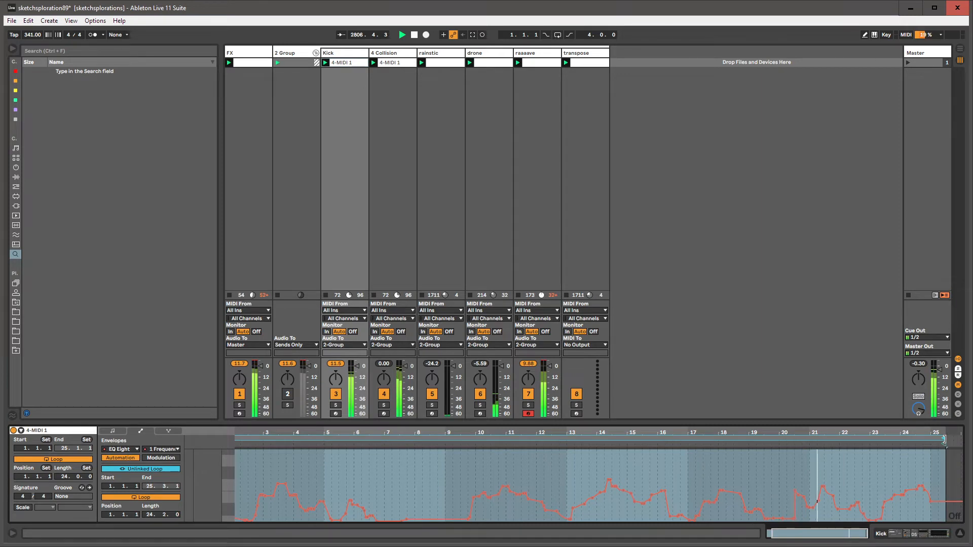
Step: Select the whole band 1 resonance envelope in the Kick clip and unlink it with a loop length of 24.1.0
key("shift+Tab")
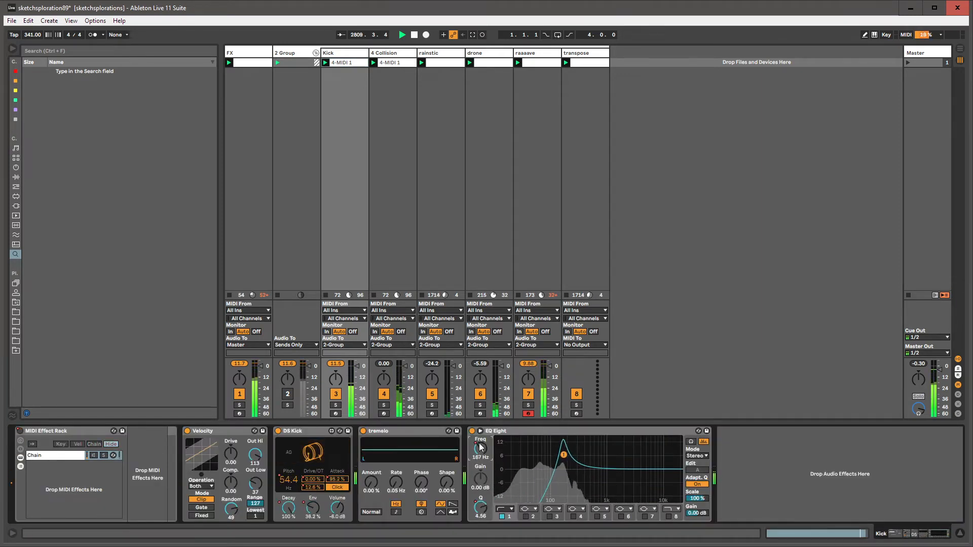
left_click(479, 508)
key("shift+Tab")
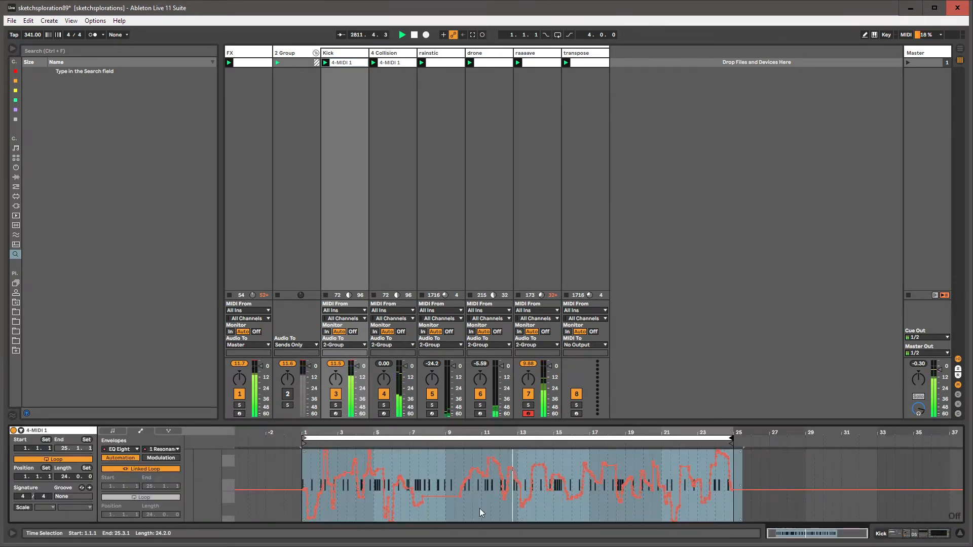
left_click(403, 516)
key("ctrl+a")
right_click(402, 516)
left_click(446, 543)
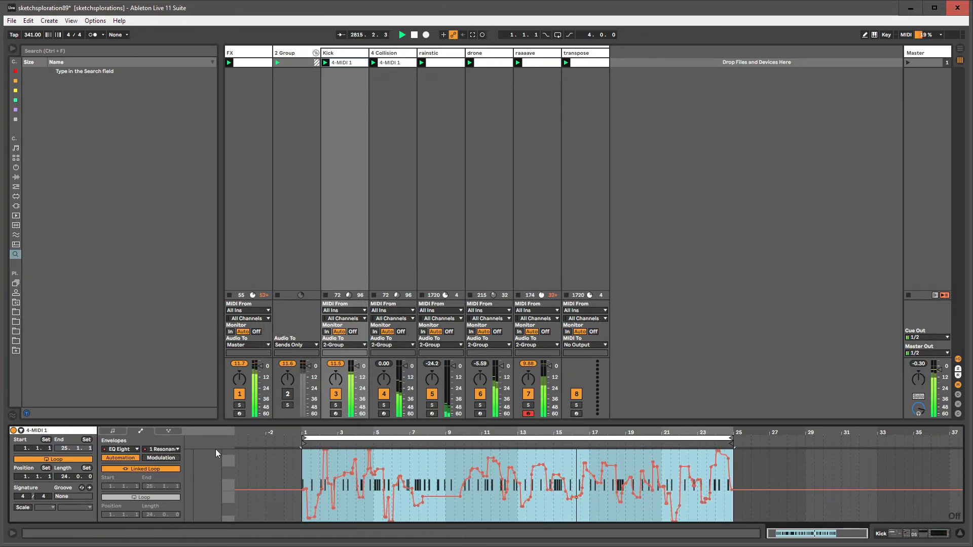
left_click(157, 470)
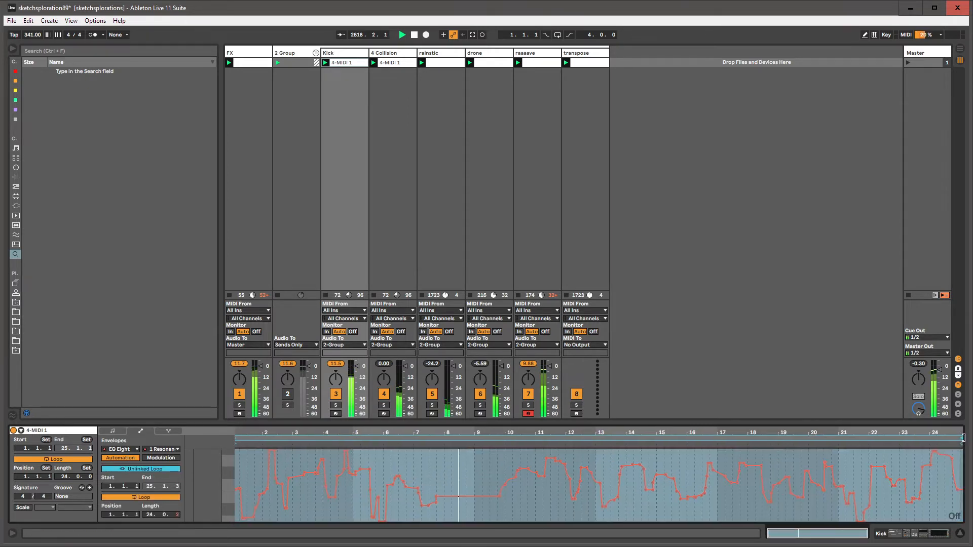
left_click_drag(963, 437, 955, 439)
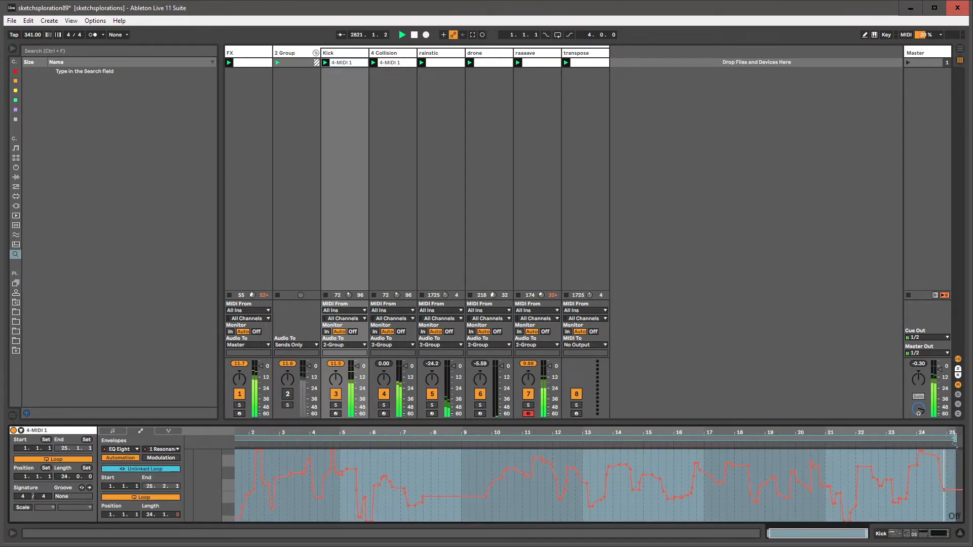
Step: Enable band 3 of the Kick's EQ Eight and shape a -7.56 dB cut at 186 Hz
key("shift+Tab")
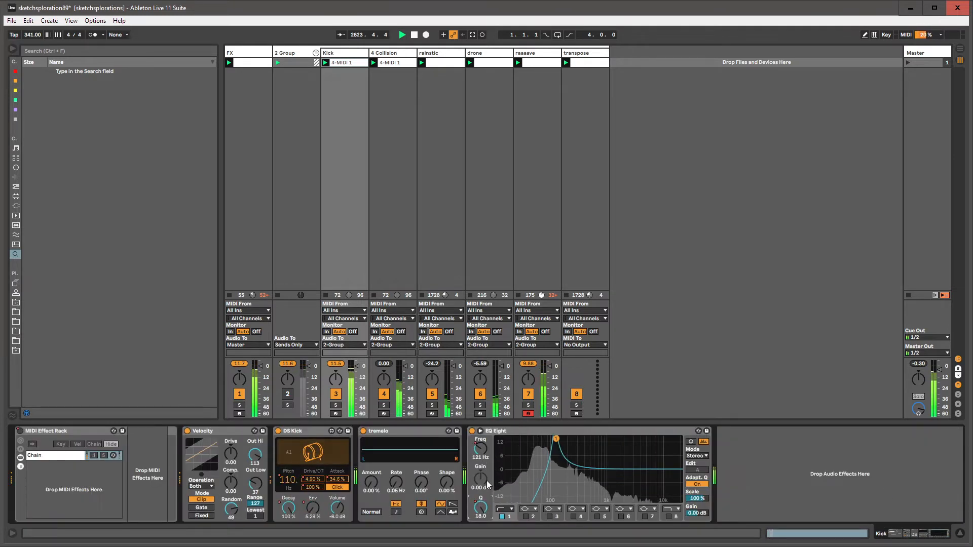
left_click(549, 516)
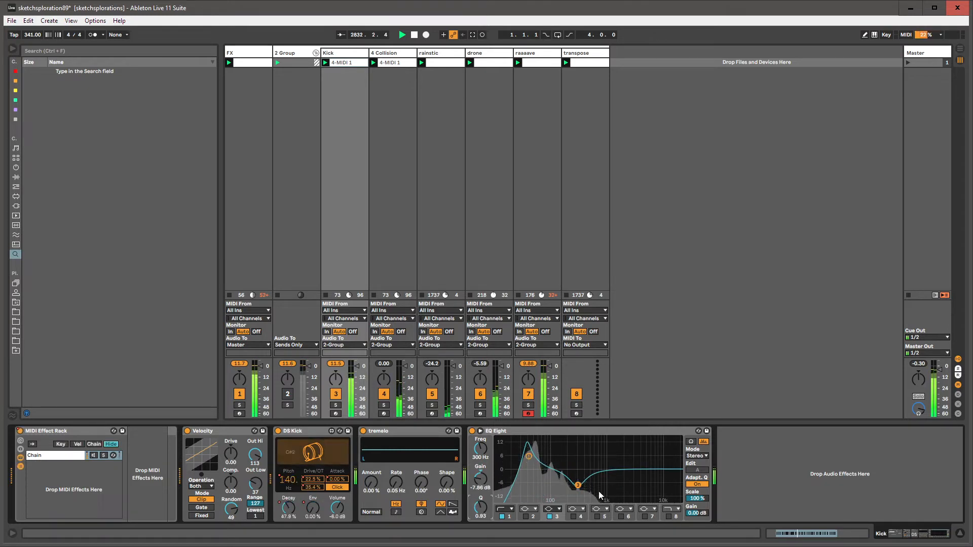
left_click_drag(577, 485, 566, 484)
Step: Try the Kick's tremelo at 100% amount and an 11.9 Hz rate, and reset both controls to default
left_click_drag(372, 482, 372, 406)
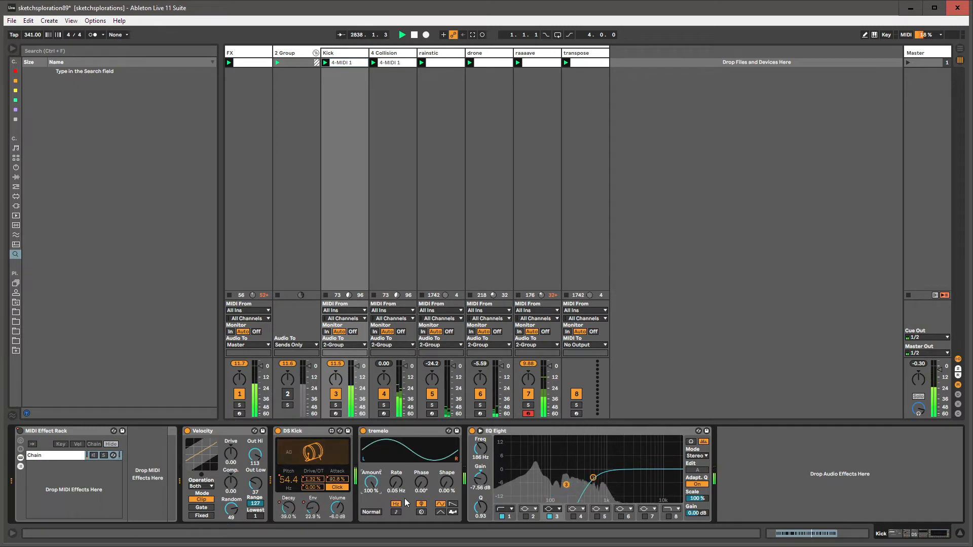
left_click_drag(396, 482, 396, 504)
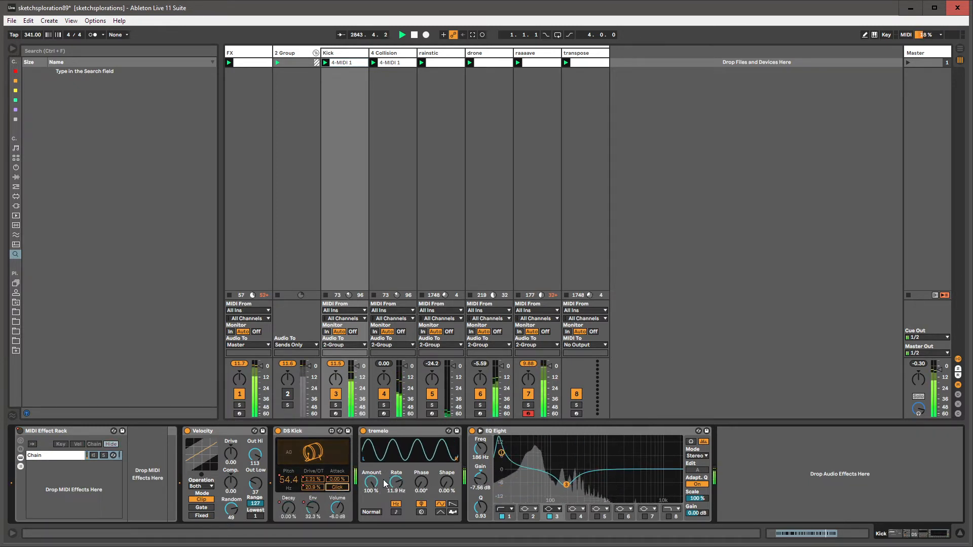
double_click(372, 482)
double_click(394, 481)
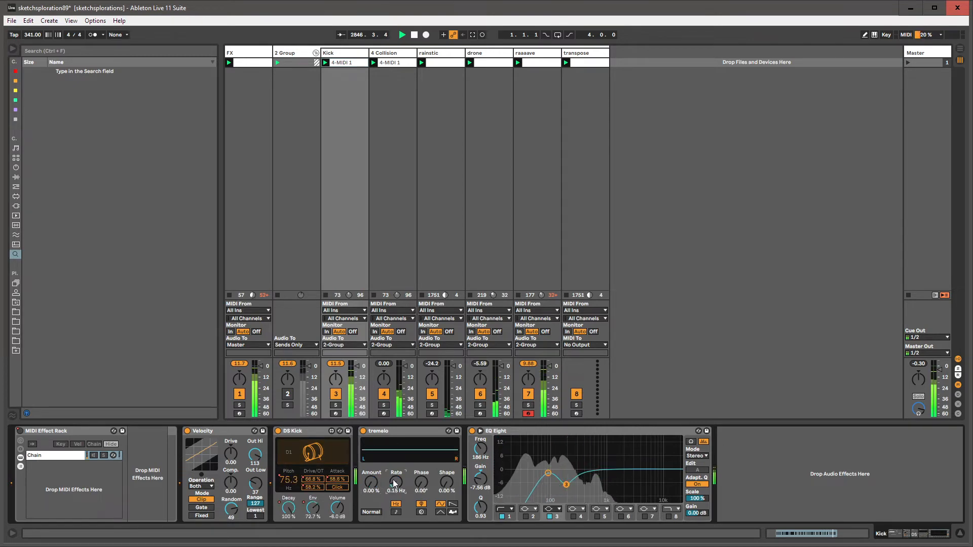
left_click(542, 53)
left_click(491, 53)
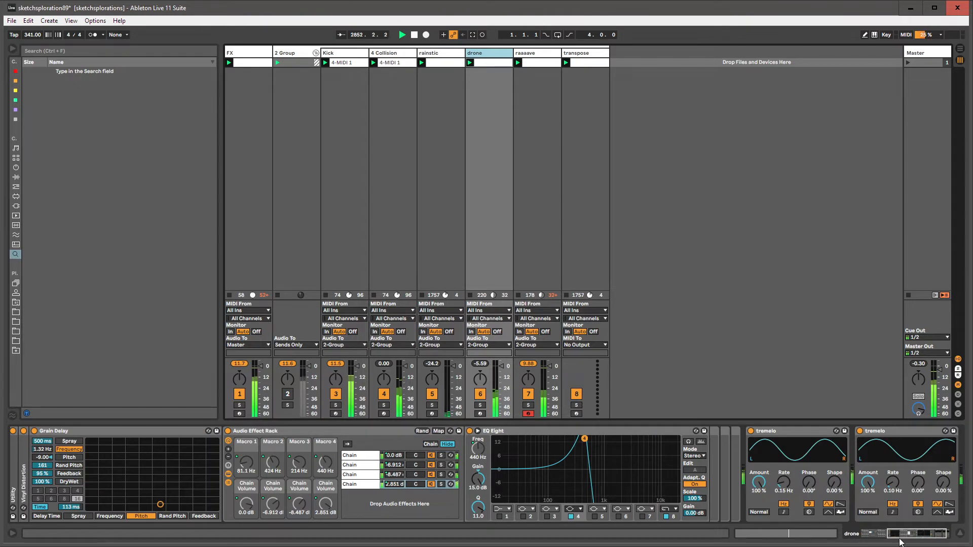
left_click_drag(900, 534, 875, 534)
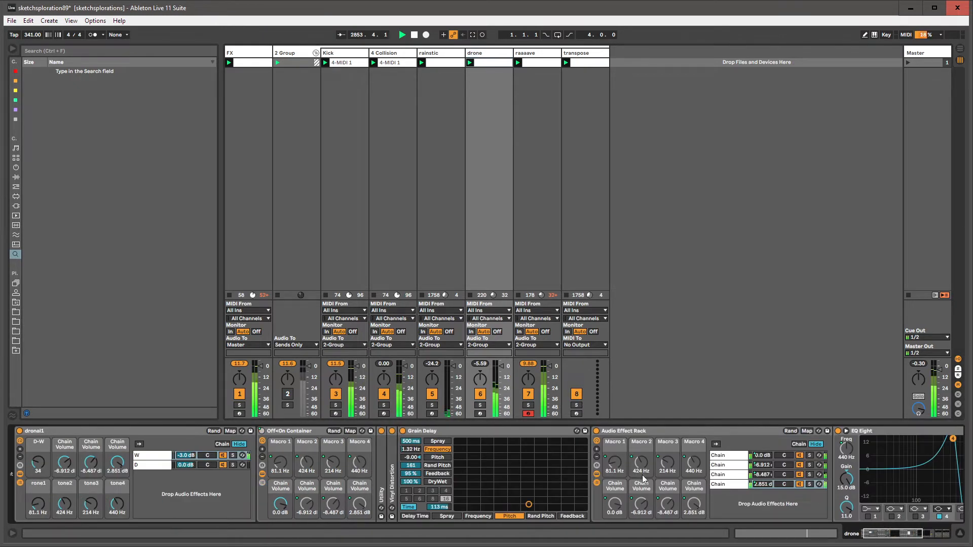
left_click(20, 484)
left_click(396, 54)
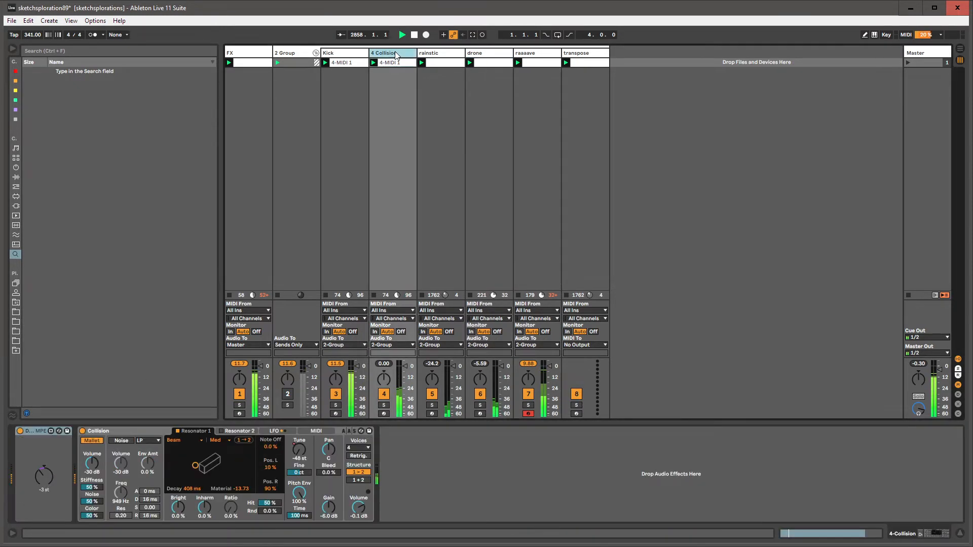
left_click(587, 49)
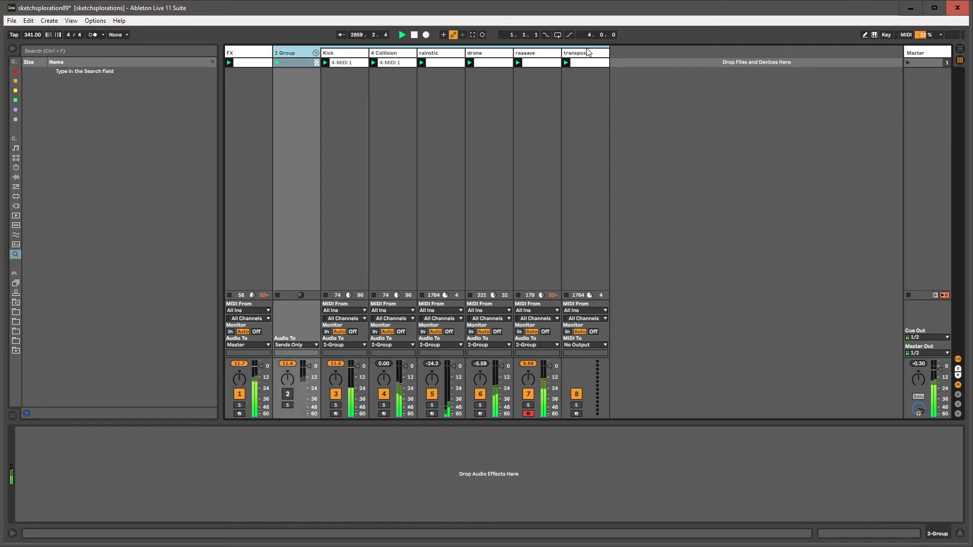
Step: Add a Drum Buss after the EQ Eight on the Kick track and set its drive to 36%
left_click(339, 57)
left_click(16, 119)
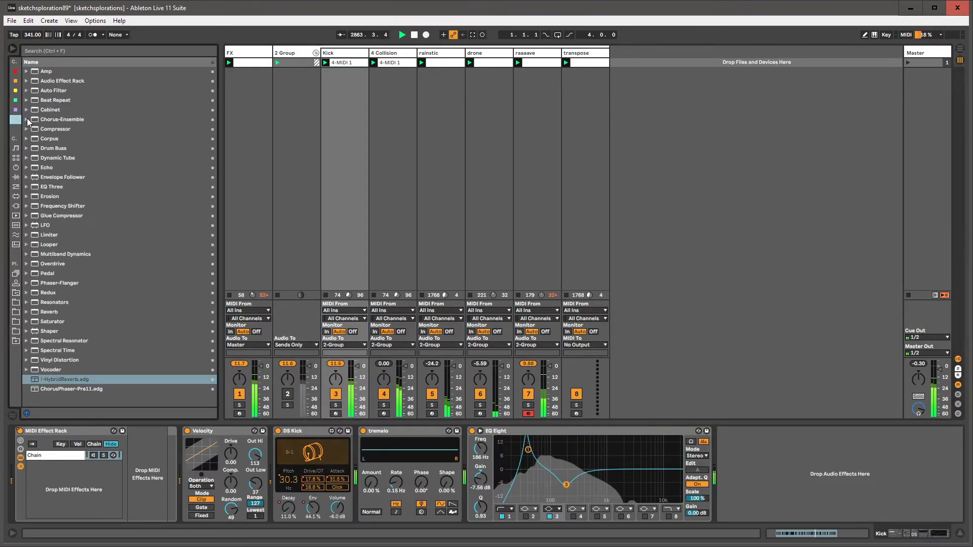
left_click(51, 147)
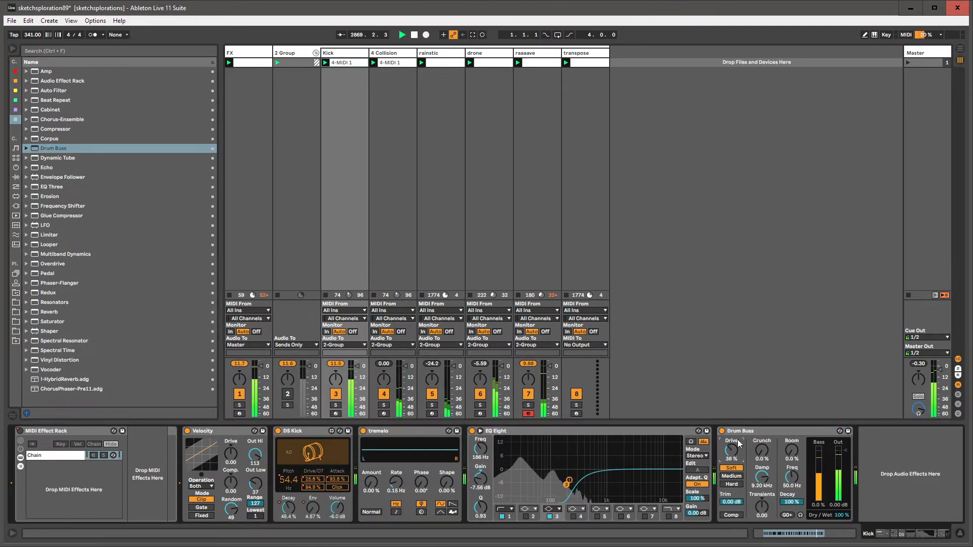
Step: Copy the Drum Buss to the end of the FX track's chain with 9.5% drive and 7.9% crunch
left_click_drag(757, 427, 248, 71)
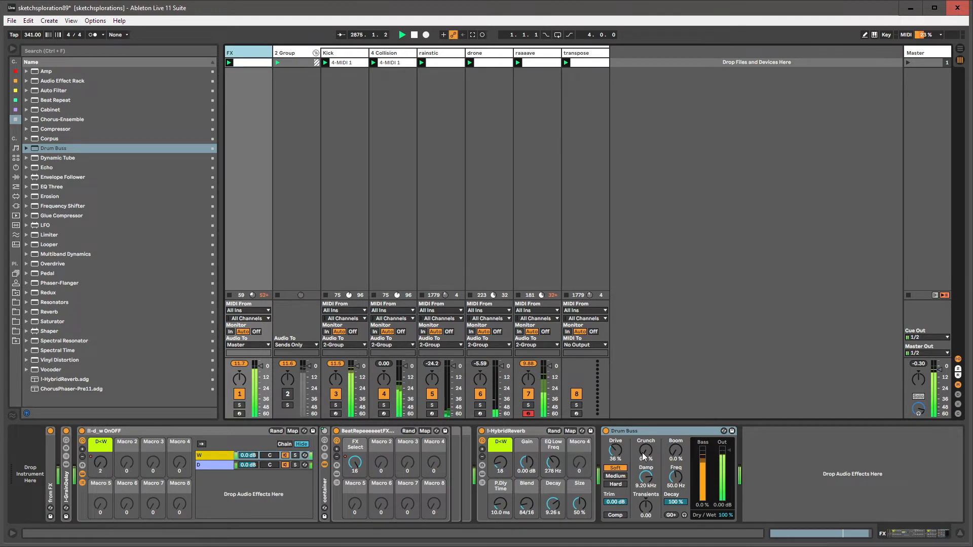
left_click_drag(647, 454, 646, 444)
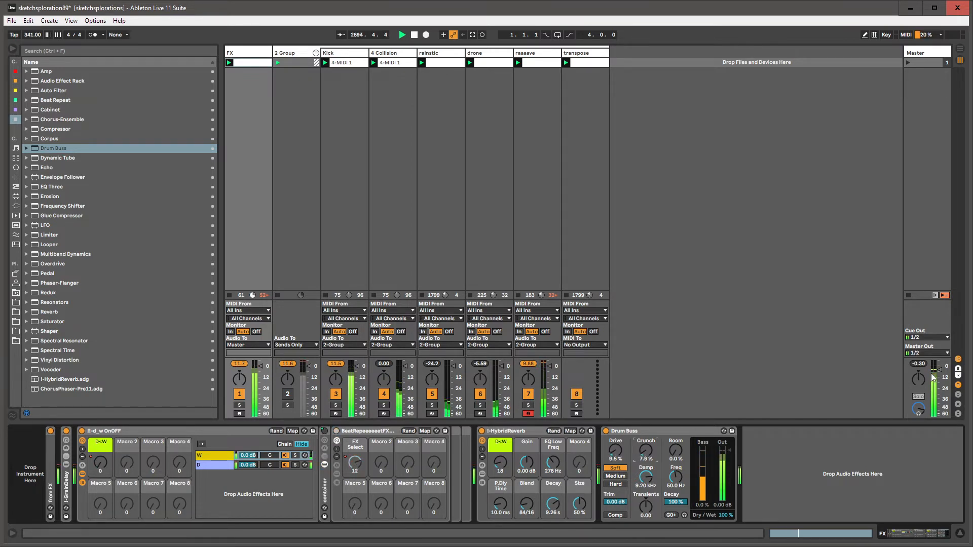
Step: Reset the drive of the Kick's Drum Buss and set its boom to 21% at 54.3 Hz
left_click(333, 67)
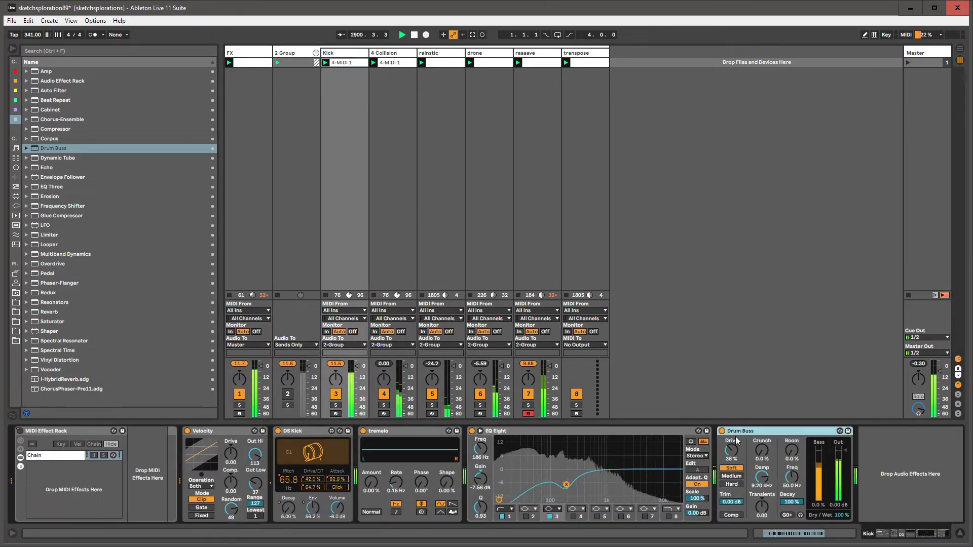
double_click(731, 450)
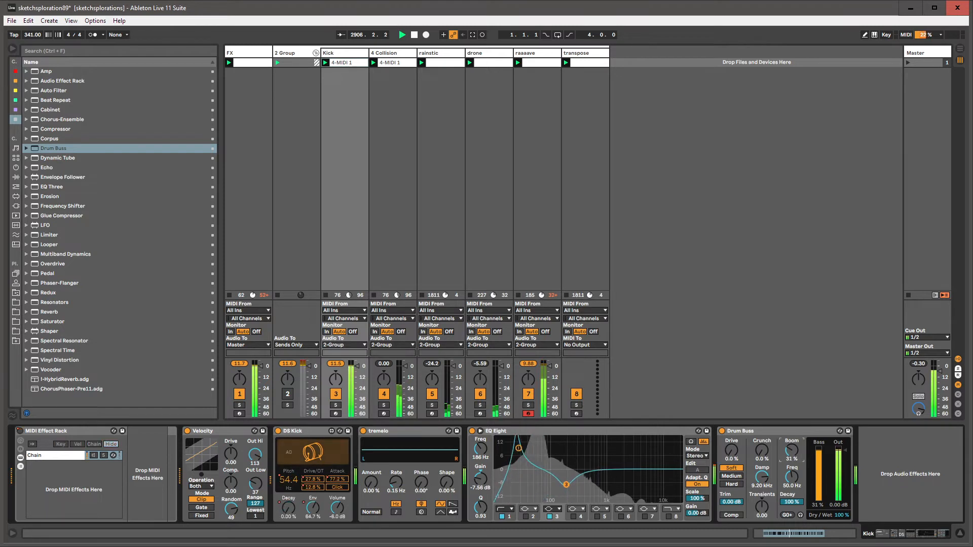
left_click_drag(792, 471, 793, 479)
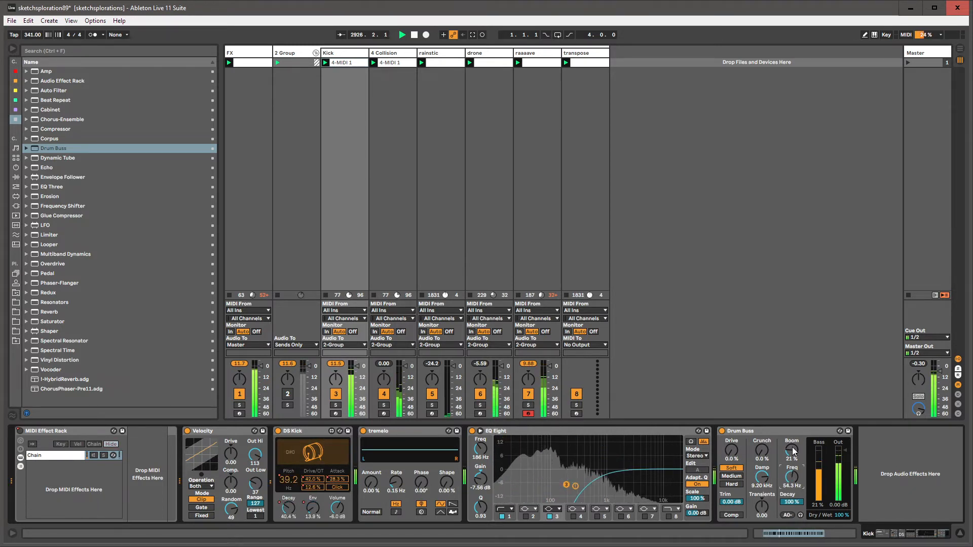
Step: Set the Kick Drum Buss's boom to 16% and enable EQ Eight band 8 as a high shelf at 6.89 kHz with 8.06 dB gain
left_click_drag(791, 451, 792, 401)
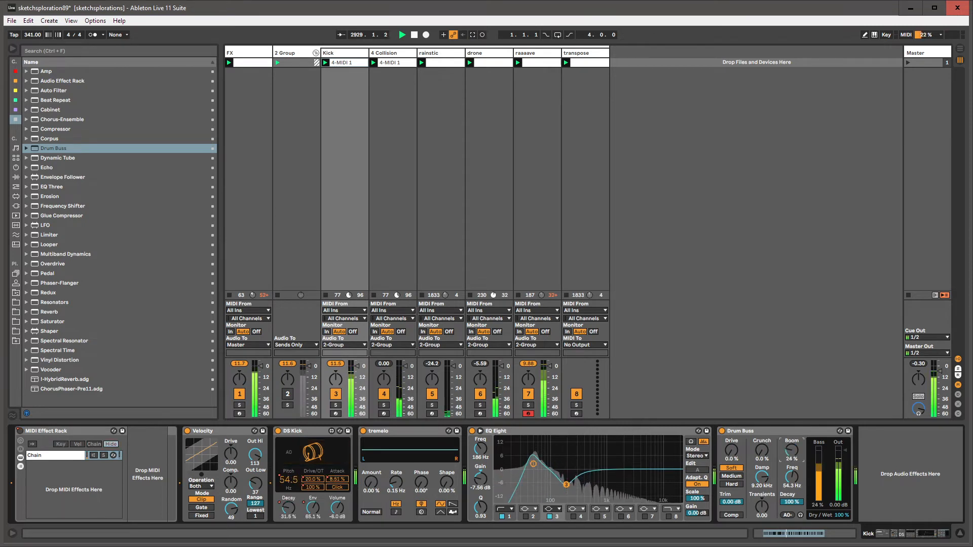
left_click(669, 516)
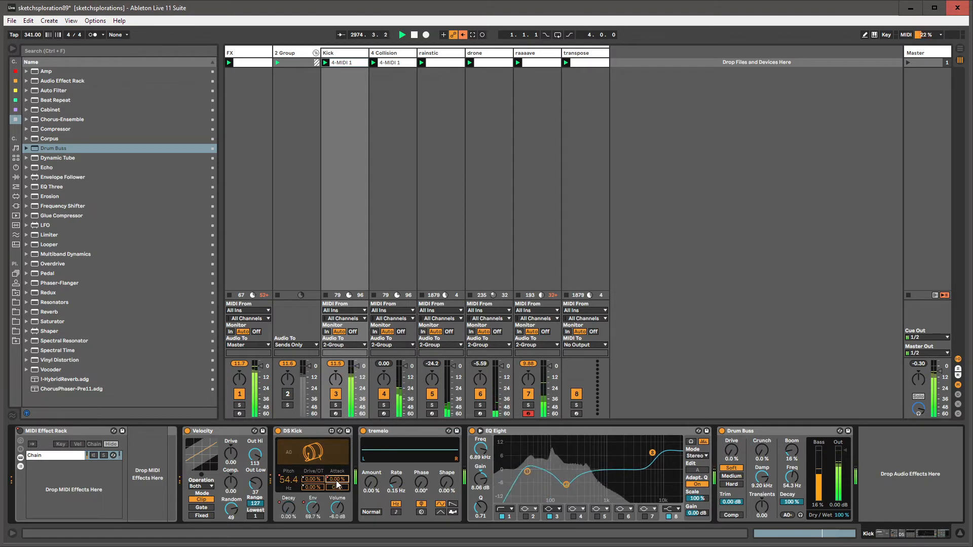
Step: Re-enable the overridden automation and examine the DS Kick's attack envelope in the Kick clip
left_click(462, 34)
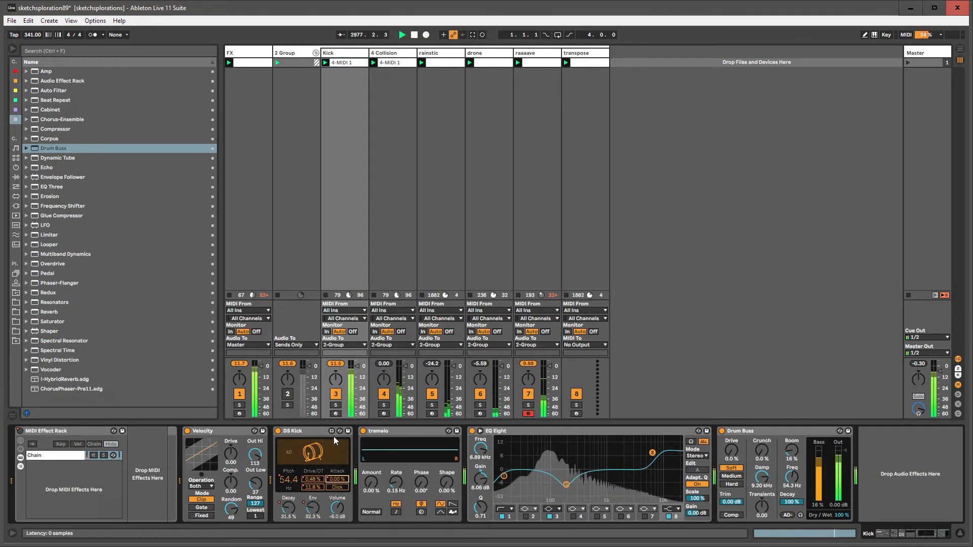
right_click(341, 484)
left_click(343, 489)
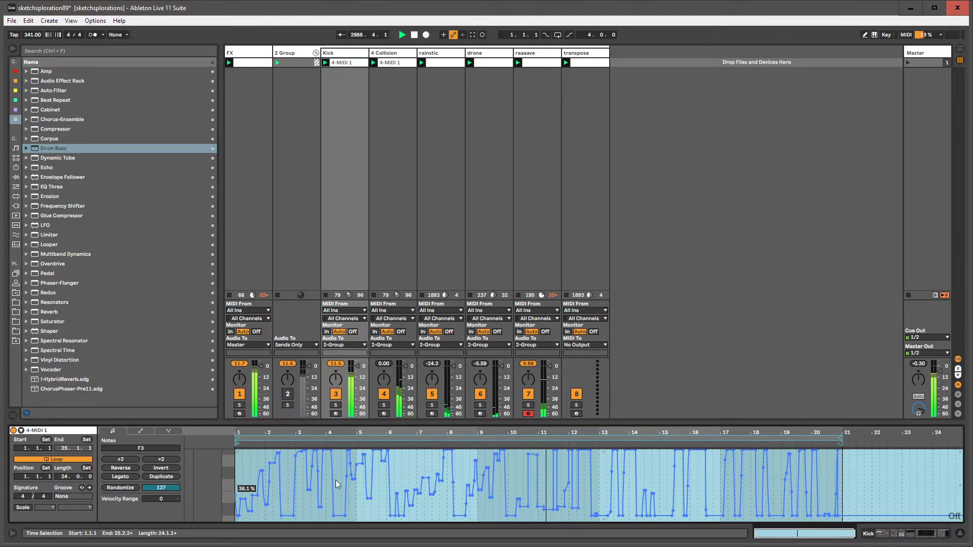
Step: Try the DS Kick at 44.4% decay and 0% envelope with the Kick soloed, and re-enable the overridden automation
left_click(335, 52)
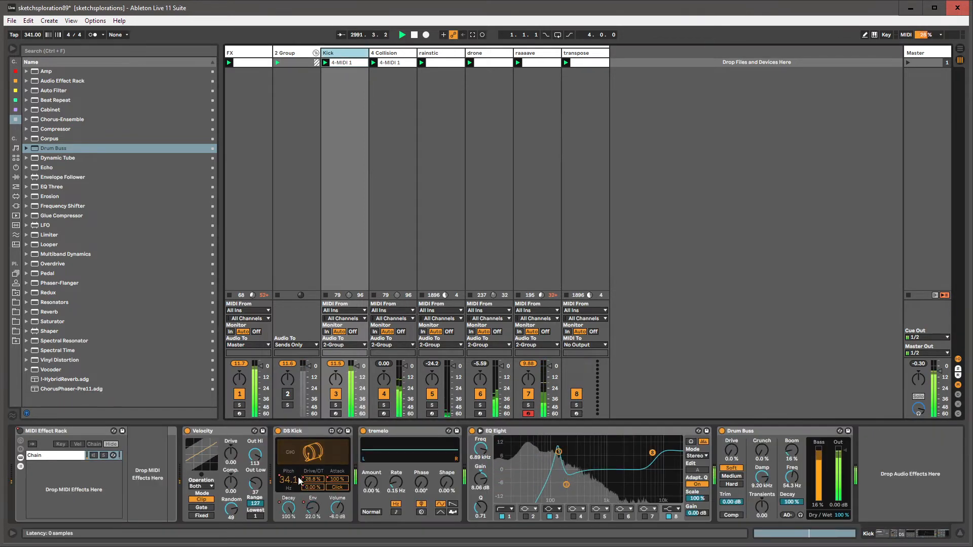
left_click_drag(288, 508, 312, 512)
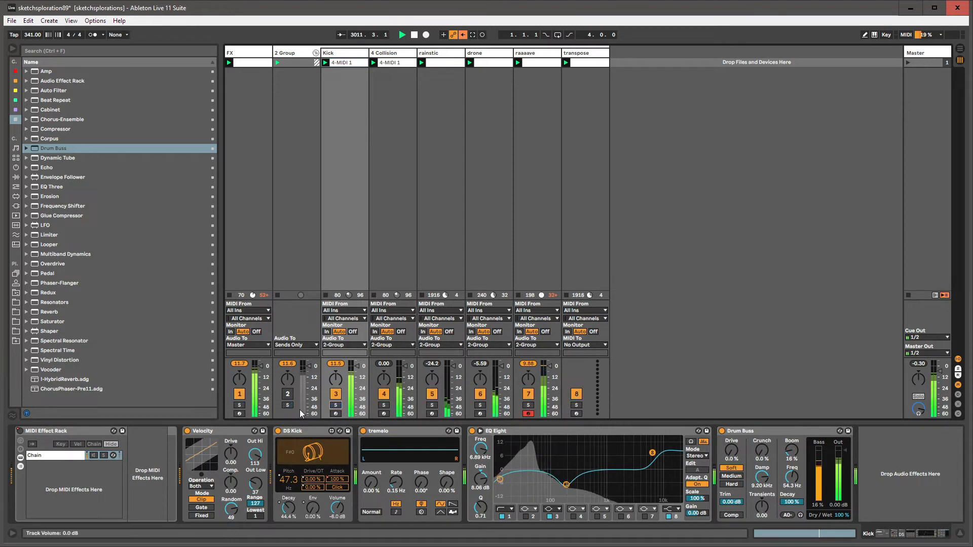
left_click(335, 405)
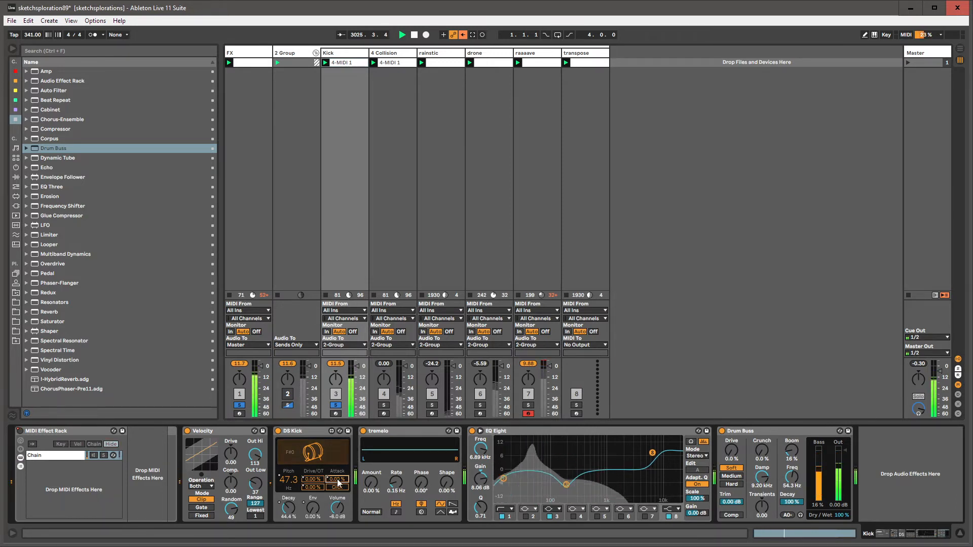
left_click(465, 36)
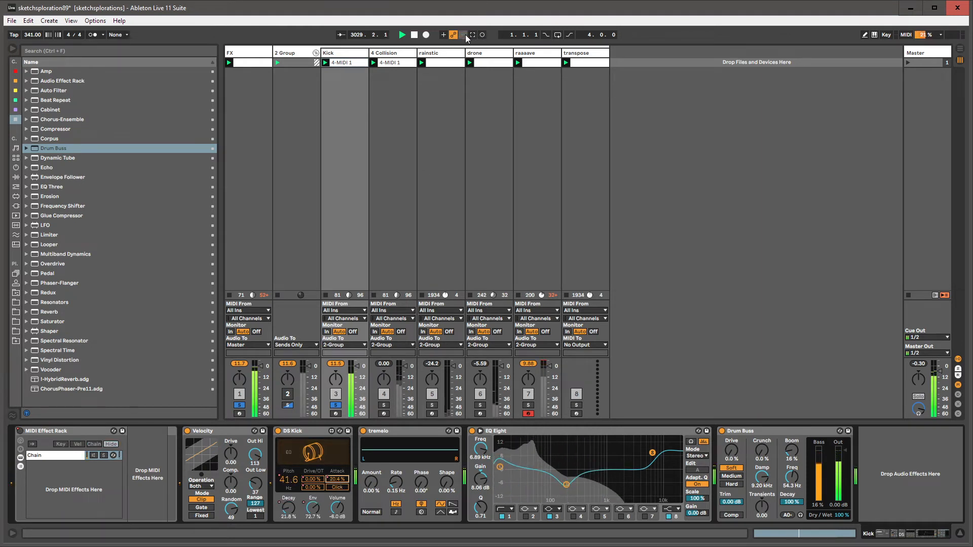
Step: Turn band 8 of the Kick's EQ Eight into a 3.60 dB cut at 2.55 kHz and unsolo the Kick
right_click(337, 480)
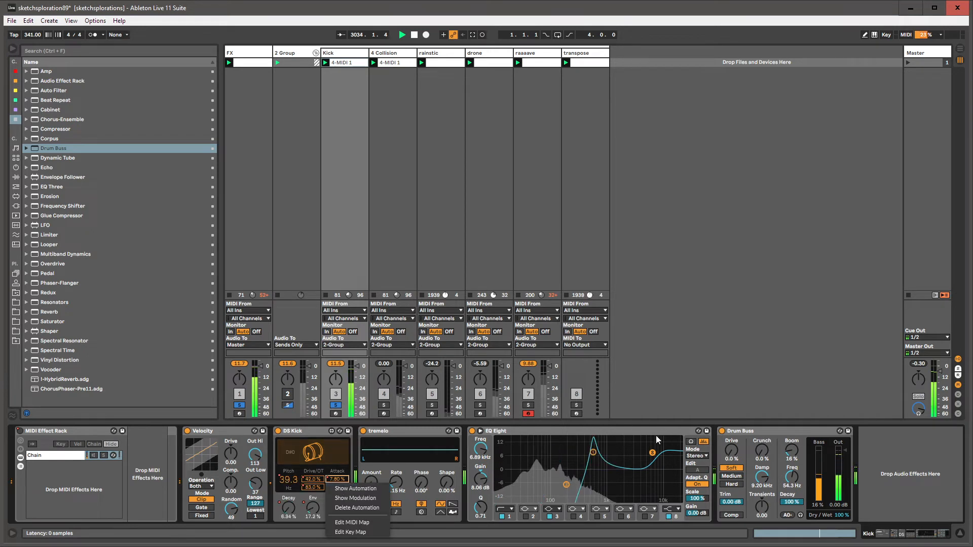
left_click(653, 454)
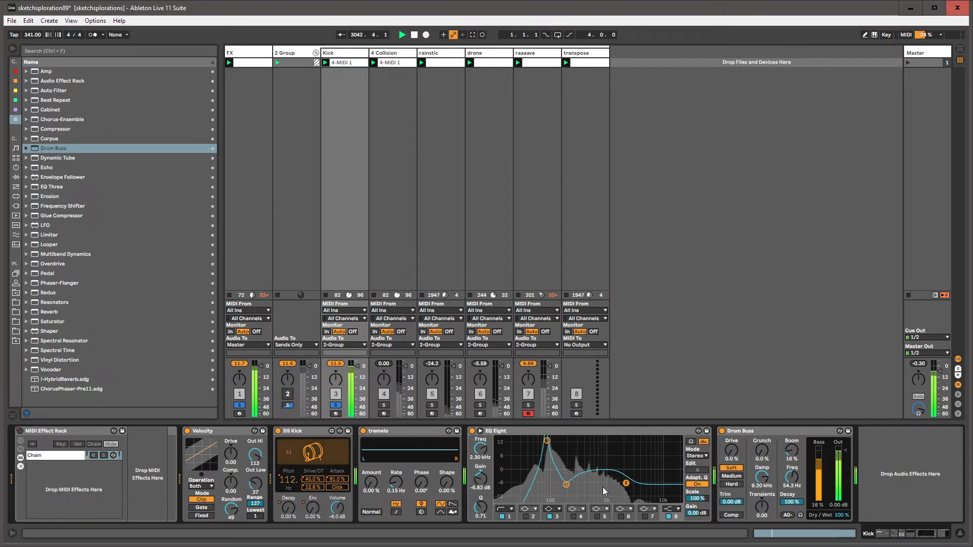
left_click(336, 405)
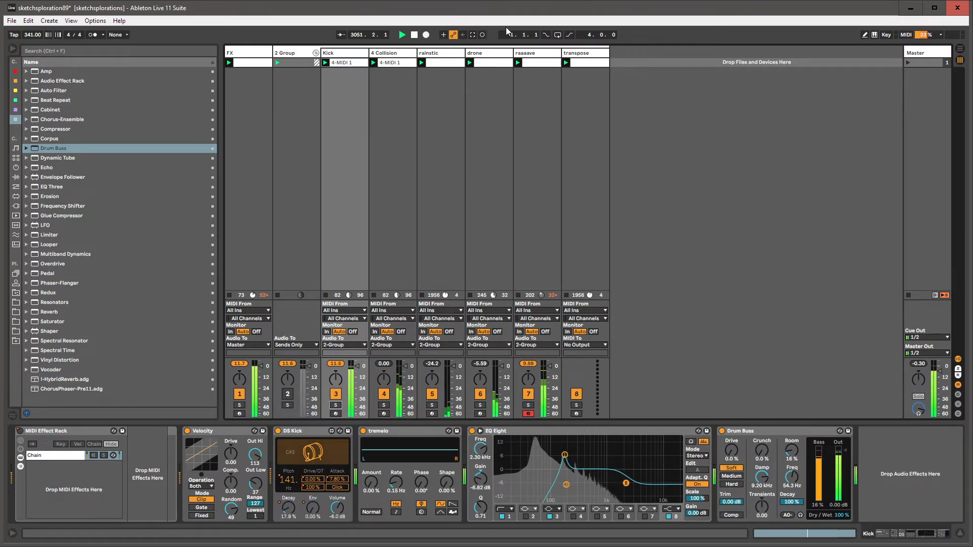
left_click(516, 54)
left_click(469, 62)
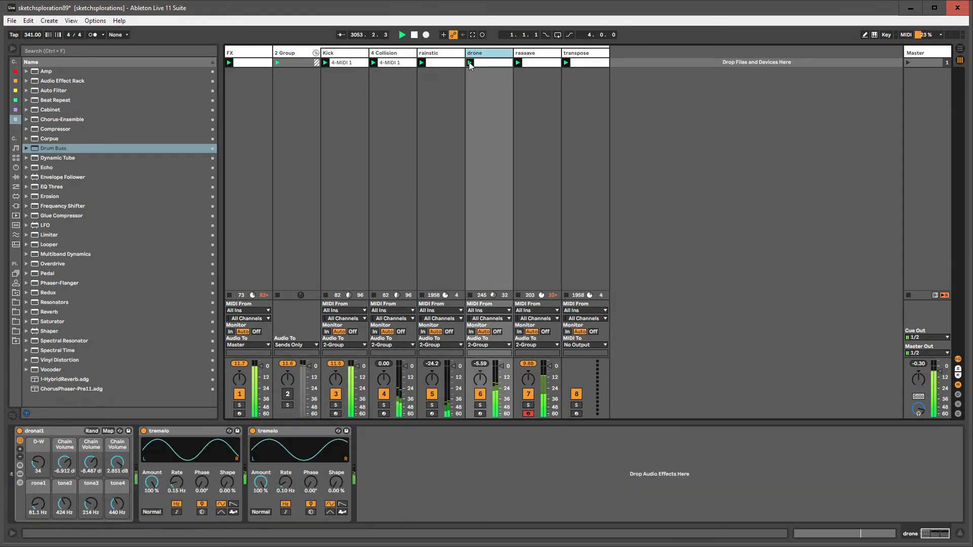
left_click(364, 59)
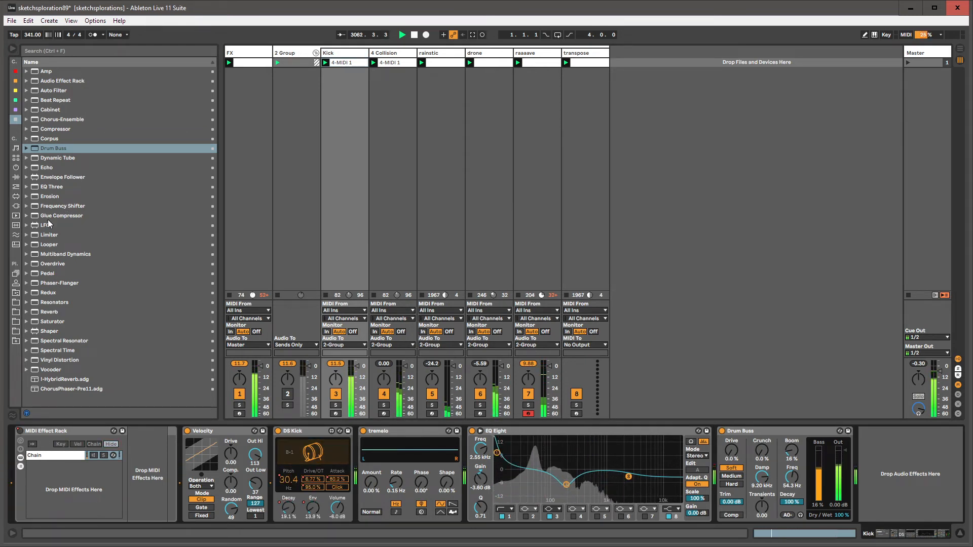
Step: Try the drone rack's four tone macros at 2.90 kHz, 643 Hz, 925 Hz and 4.17 kHz, and undo the changes
left_click(522, 56)
left_click(476, 55)
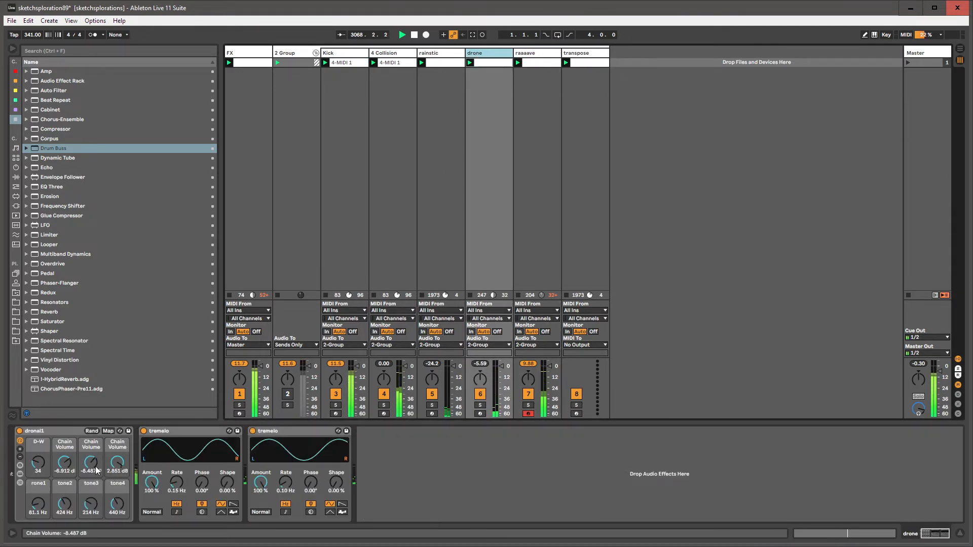
left_click_drag(65, 503, 64, 493)
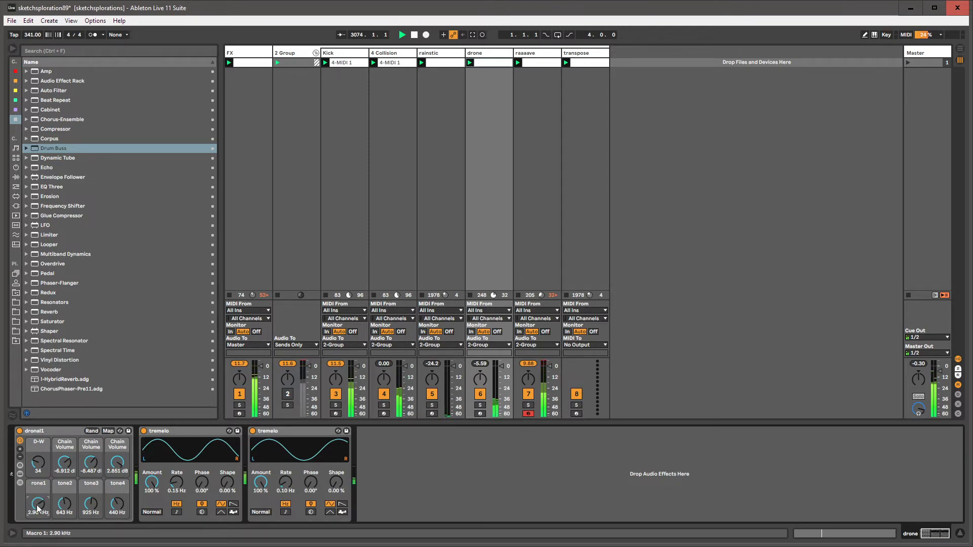
left_click_drag(117, 507, 116, 456)
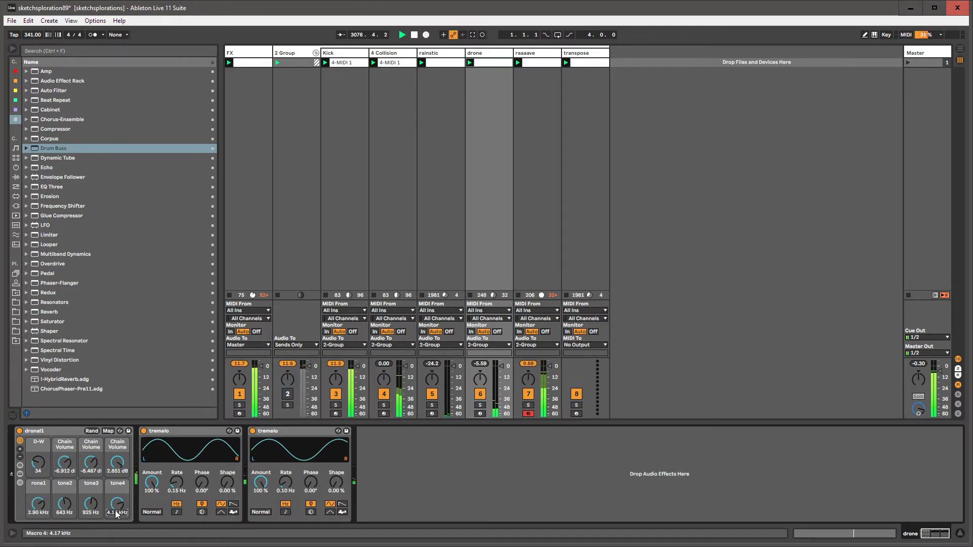
key("ctrl+z")
key("ctrl+z")
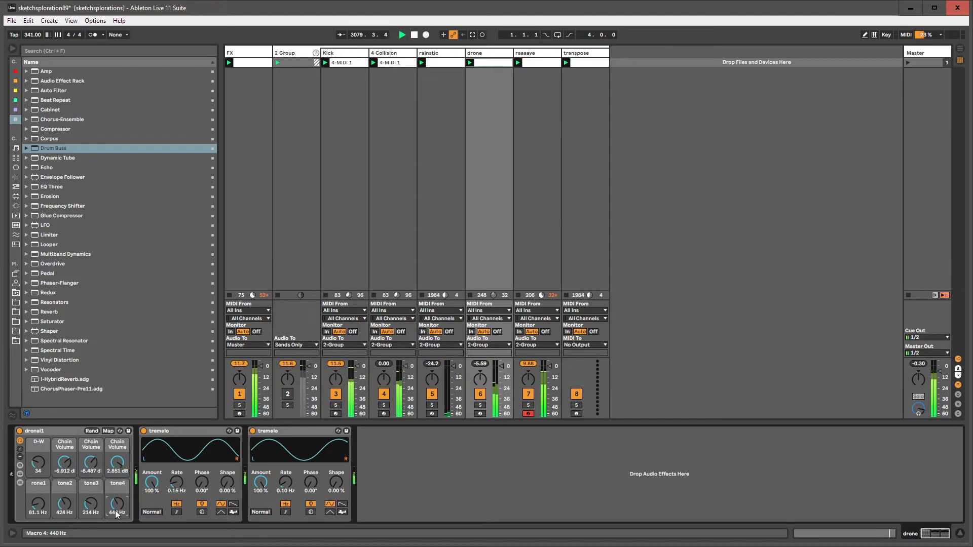
Step: Show the drone rack's chains and macro variations, and store the current macro settings as a first variation
left_click(19, 482)
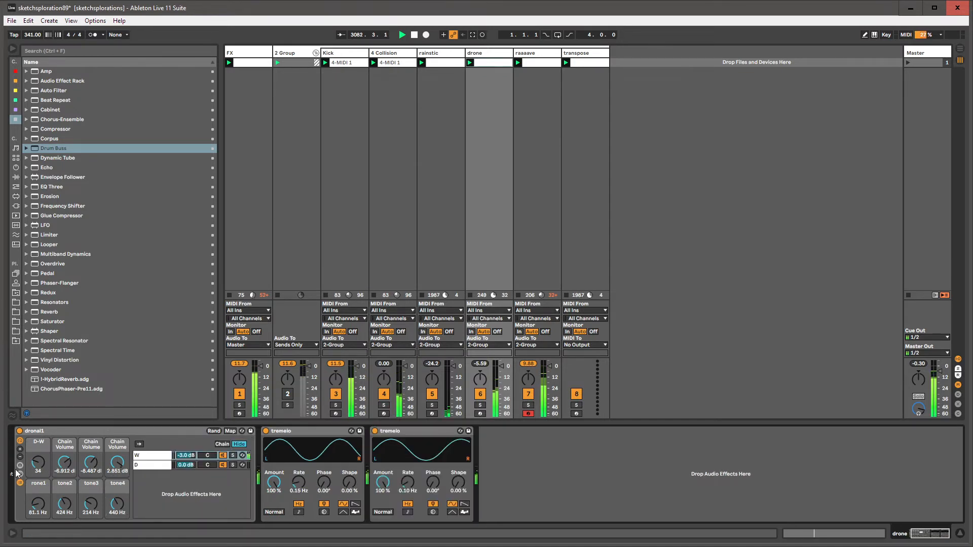
left_click(20, 465)
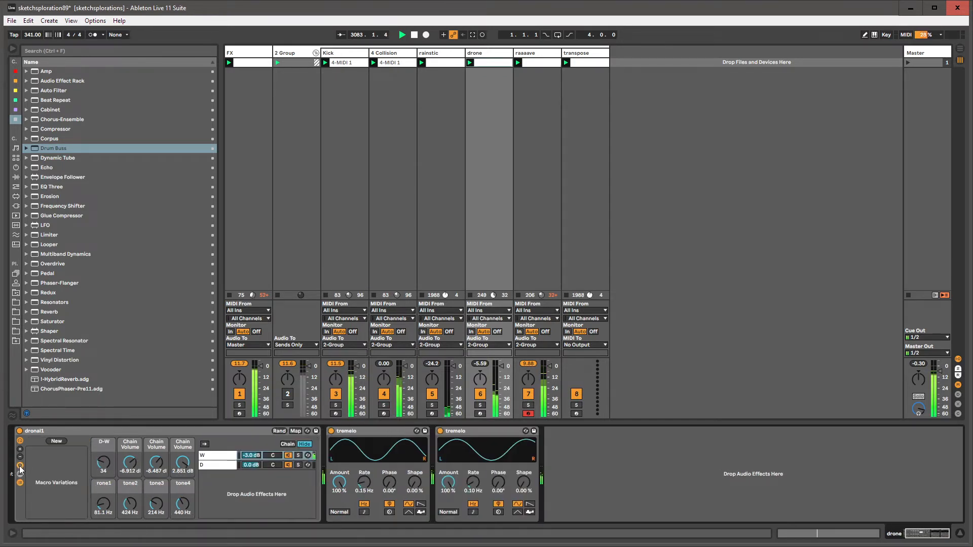
left_click(57, 441)
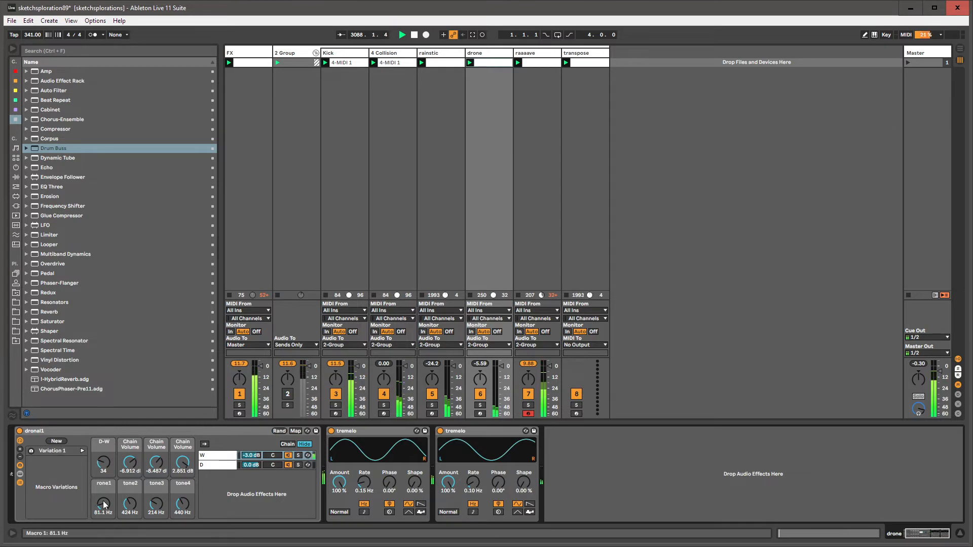
Step: Store a second drone variation with tone2 at 1.31 kHz, tone3 at 309 Hz, their chain volumes at -0.297 and 1.591 dB, and D-W at 36
left_click_drag(128, 478, 128, 464)
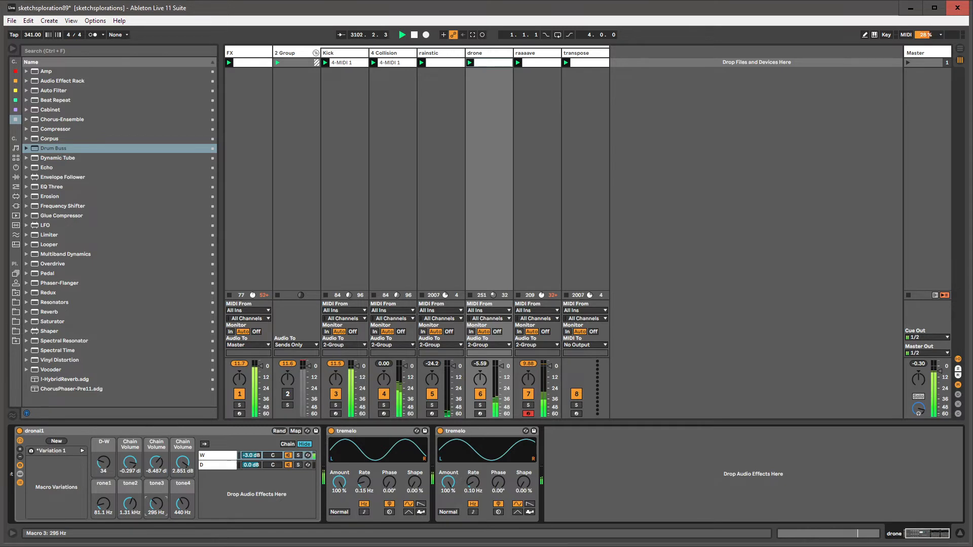
left_click_drag(156, 466, 156, 431)
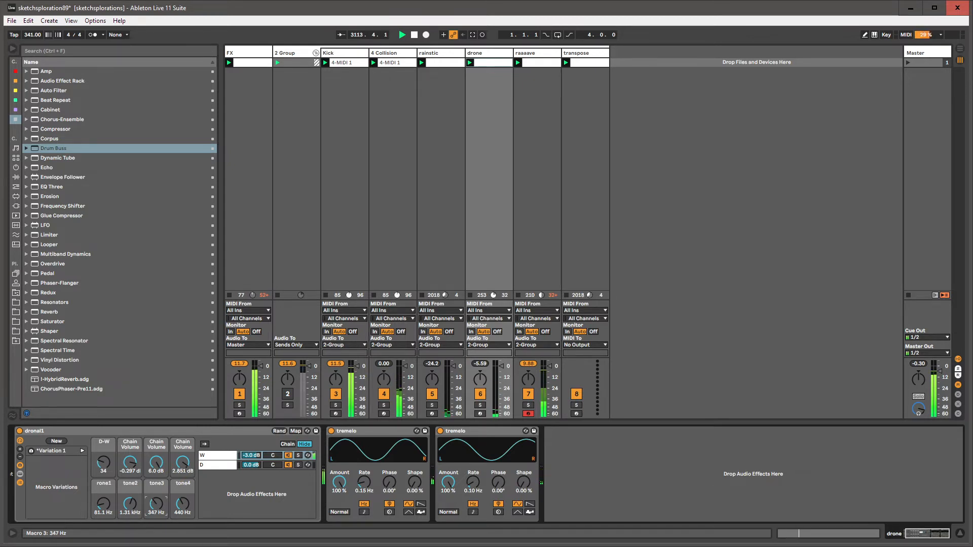
left_click_drag(156, 504, 156, 502)
left_click(156, 463)
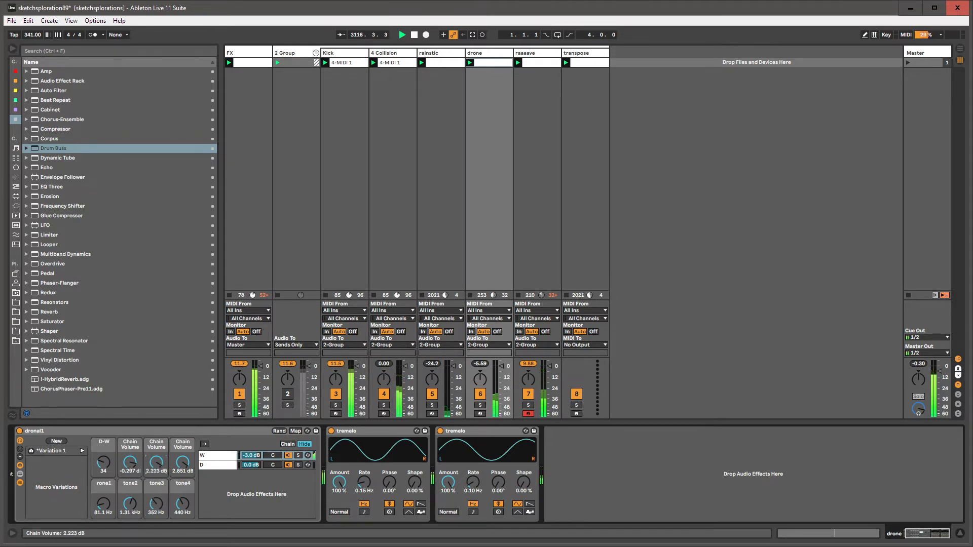
left_click_drag(156, 463, 103, 454)
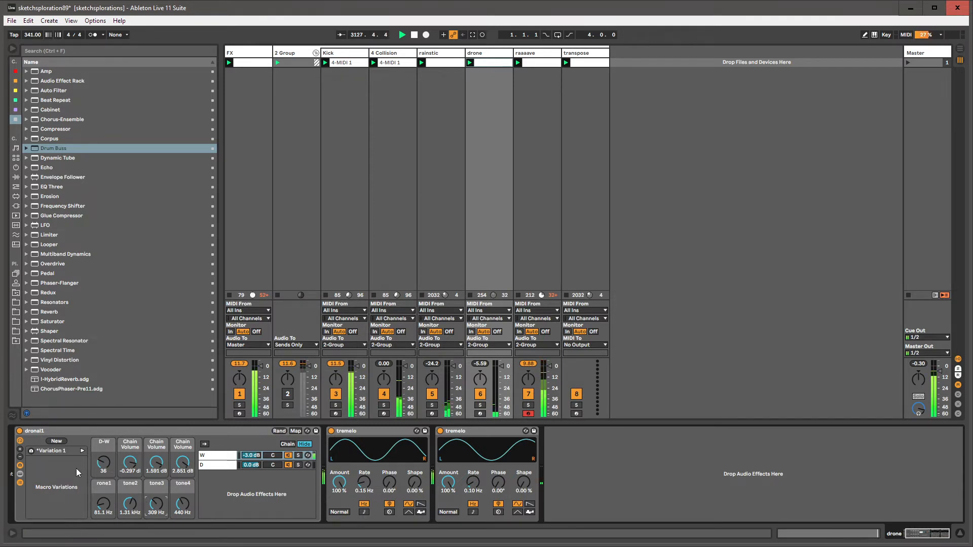
left_click(53, 440)
Step: Compare the drone rack's two macro variations by recalling them alternately, ending on Variation 2
left_click(83, 451)
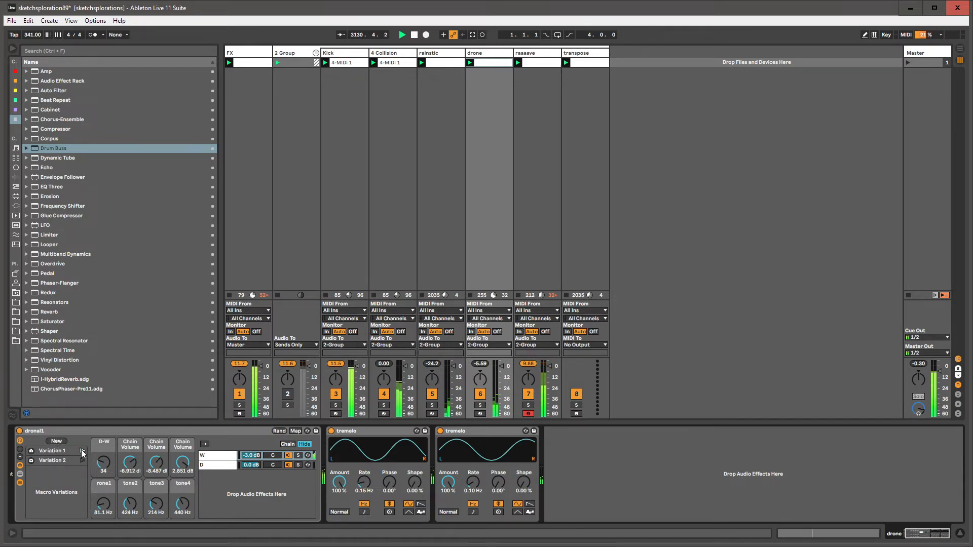
left_click(82, 461)
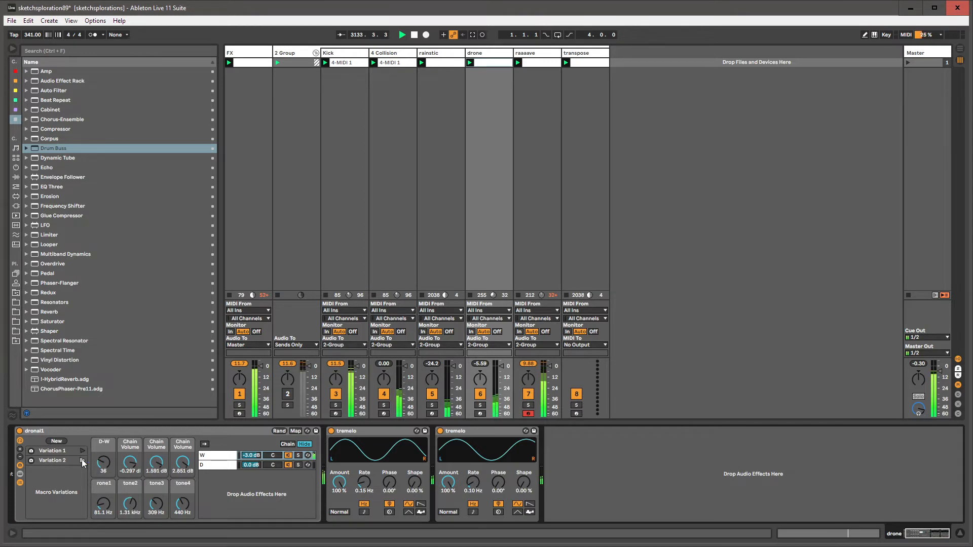
left_click(83, 451)
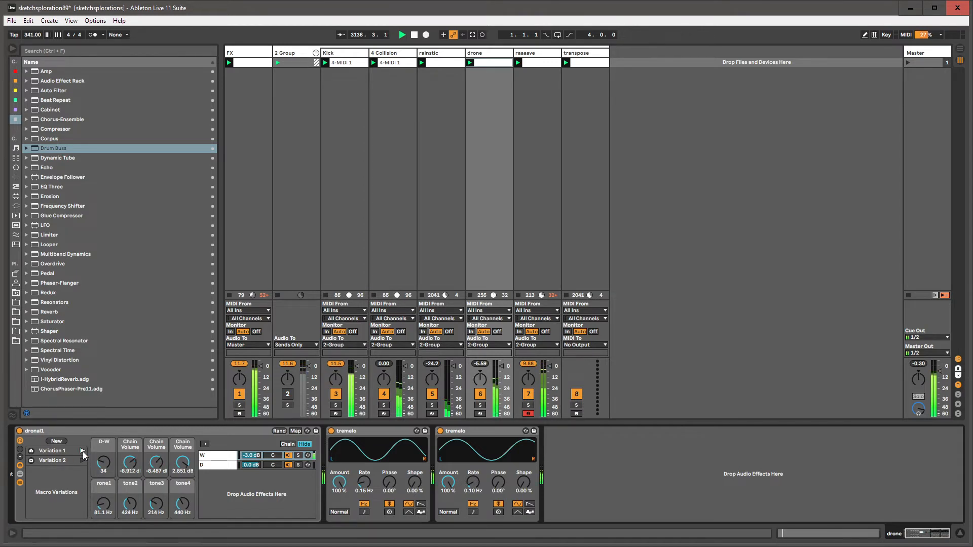
left_click(83, 459)
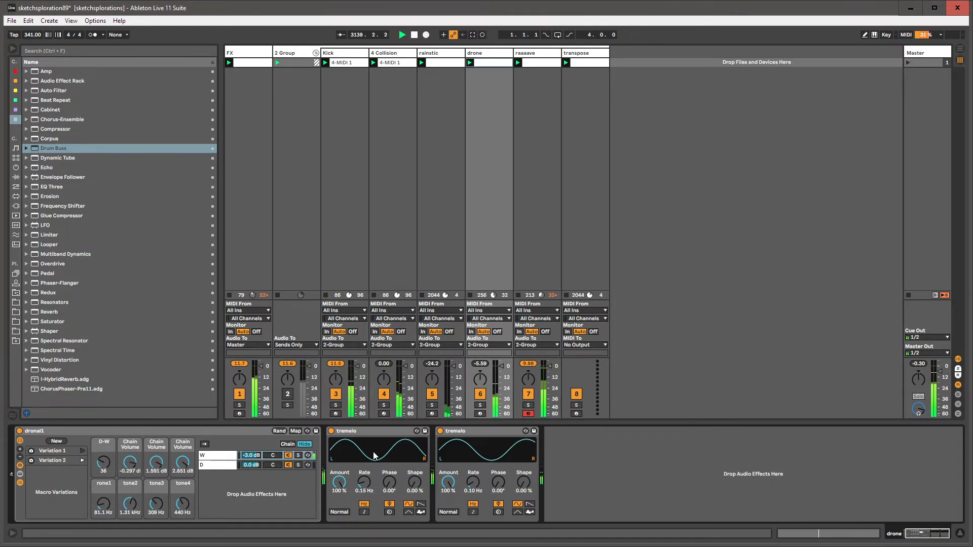
Step: Set the rate of the drone's first tremelo to 0.77 Hz and check the Kick and FX device chains
mouse_move(363, 483)
left_mouse_down()
mouse_move(363, 441)
mouse_move(365, 484)
left_mouse_up()
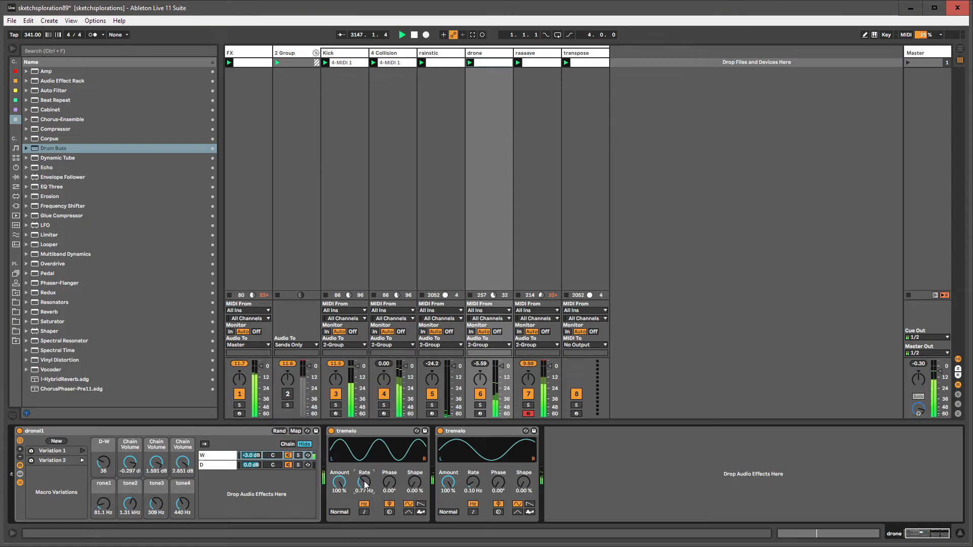
left_click(346, 54)
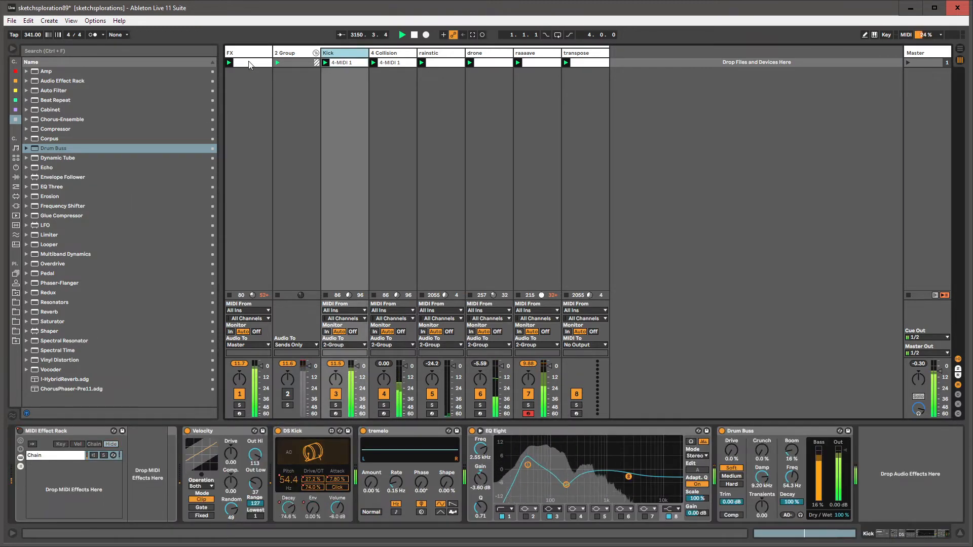
left_click(255, 53)
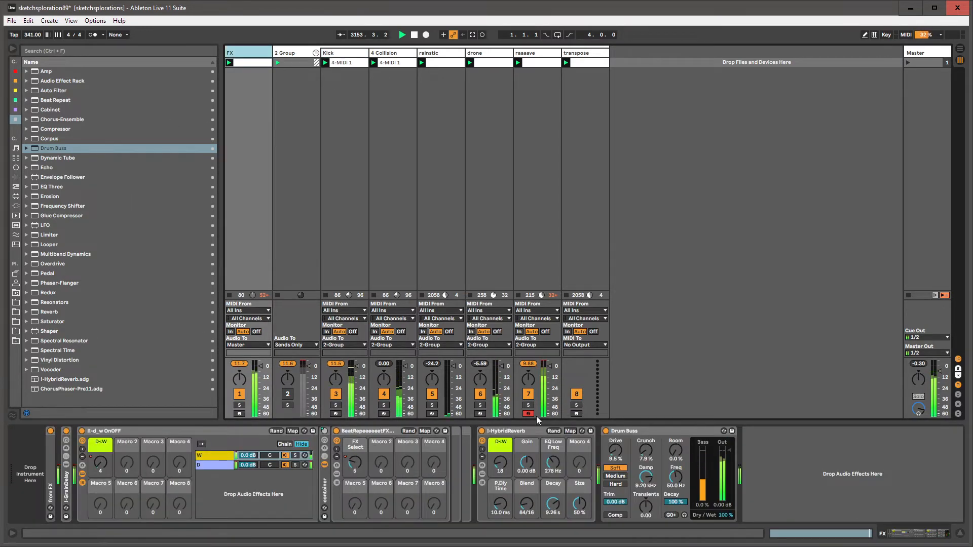
Step: Add a Compressor after the Kick's Drum Buss with an inf:1 ratio, 1.00 ms attack and -6.68 dB threshold
left_click(363, 86)
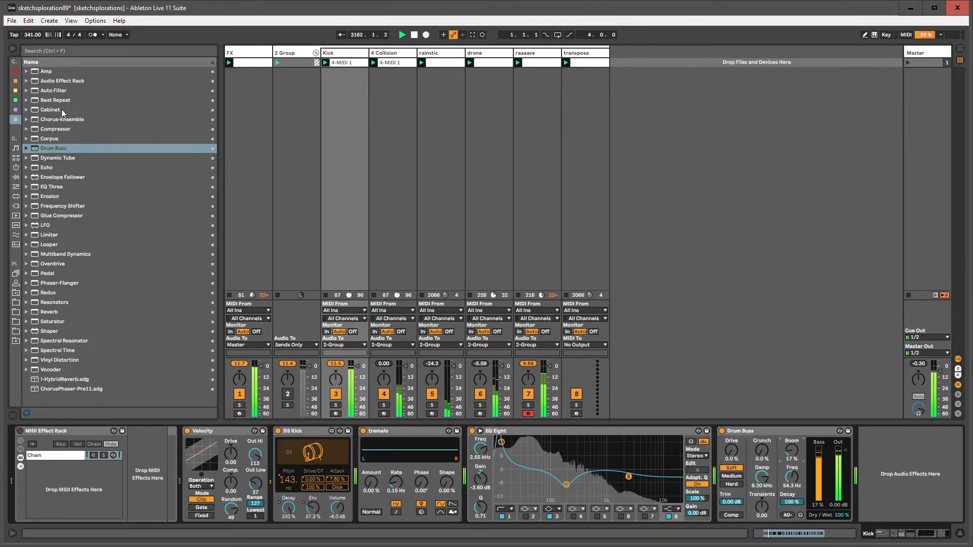
left_click(47, 131)
left_click_drag(849, 453, 852, 460)
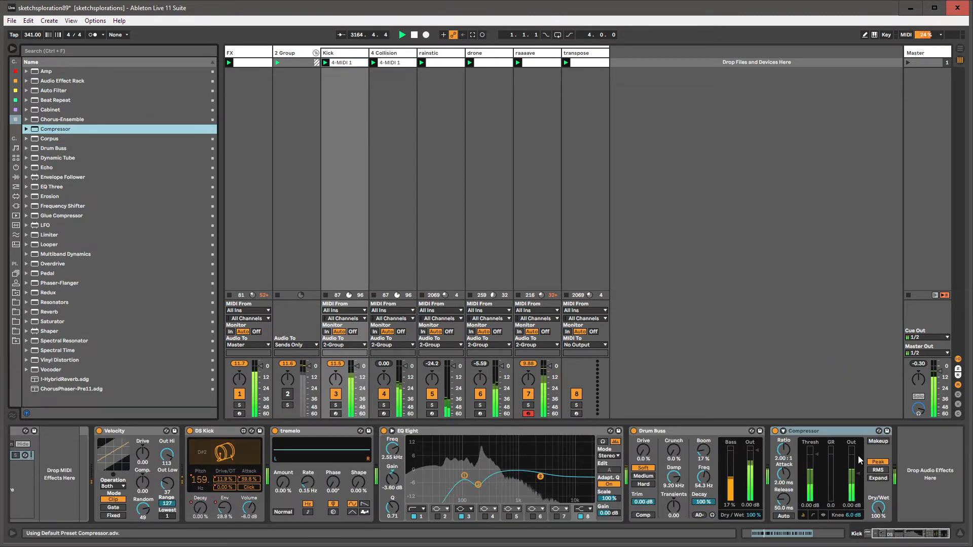
left_click_drag(783, 450, 783, 406)
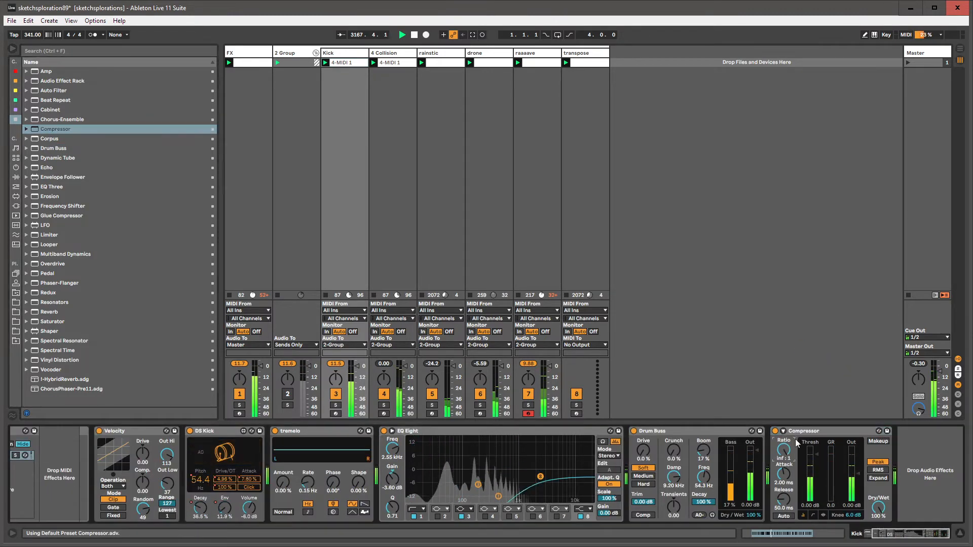
left_click_drag(816, 454, 785, 420)
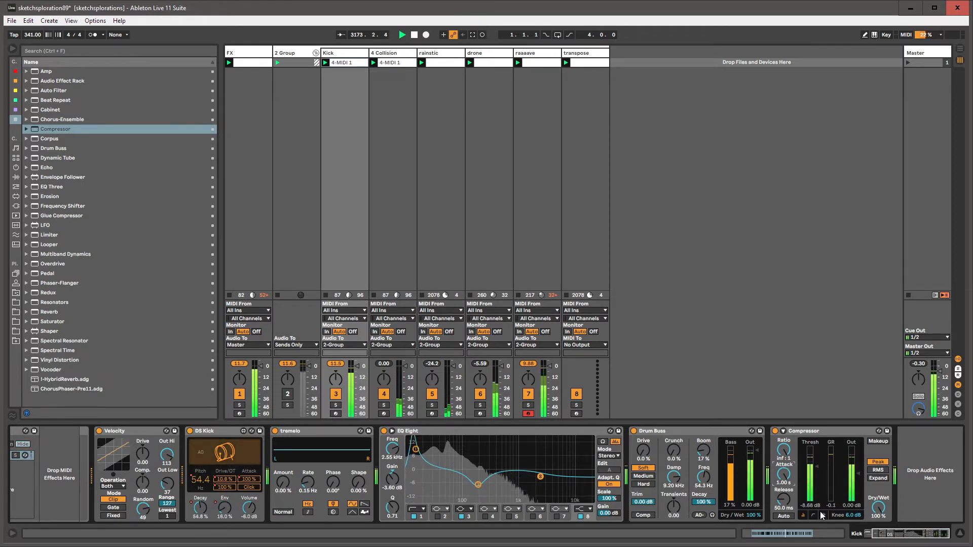
Step: Retune the Kick's Compressor to 0.73 ms attack, 582 ms release and a -9.04 dB threshold
left_click_drag(783, 499, 784, 483)
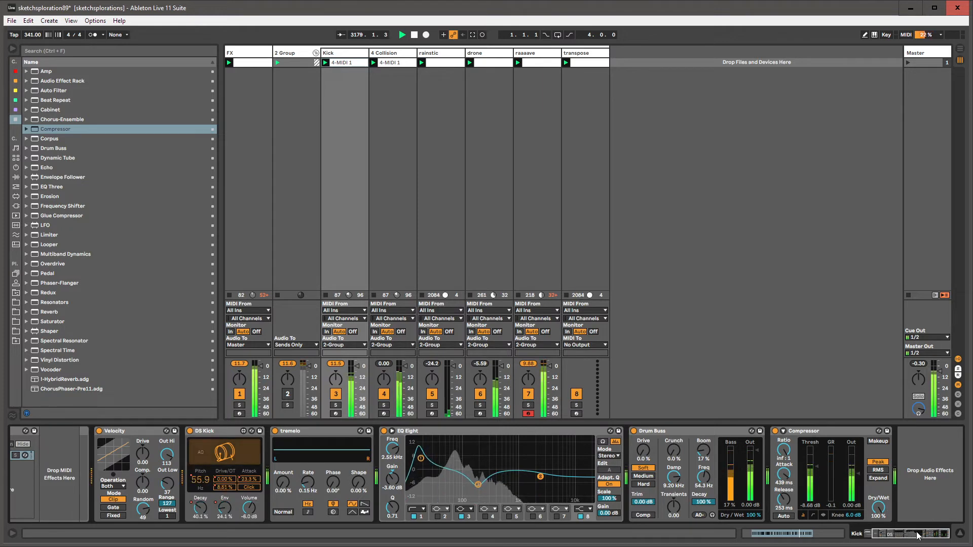
left_click_drag(782, 478, 821, 478)
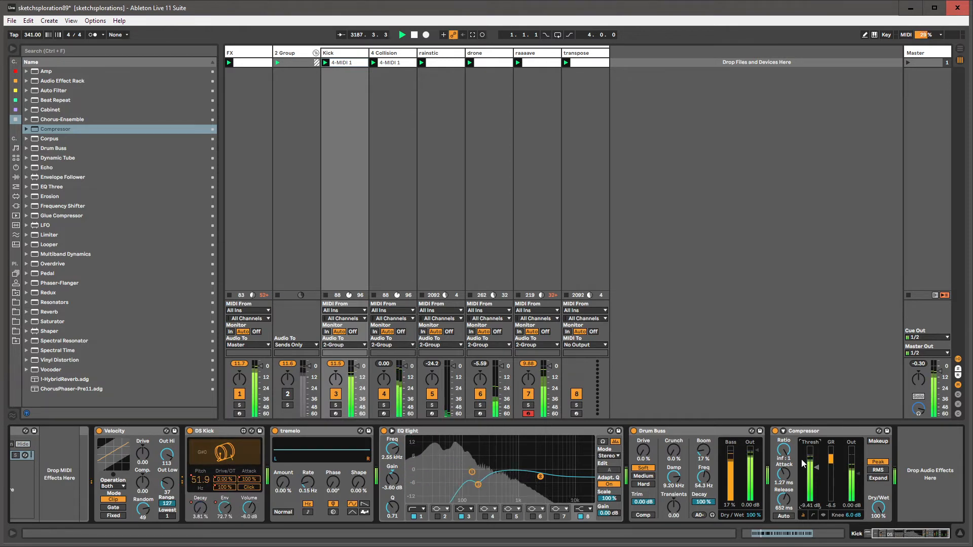
left_click_drag(817, 468, 817, 466)
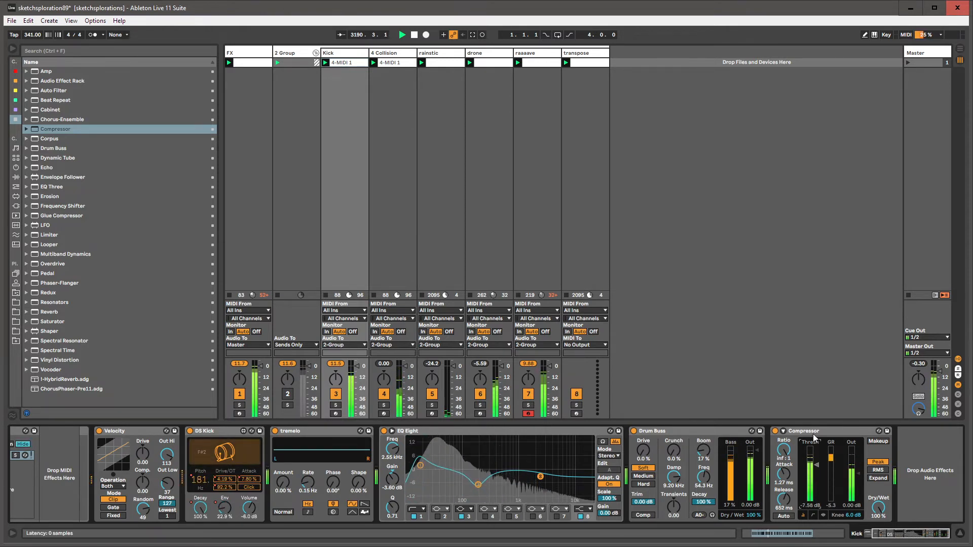
left_click(842, 491)
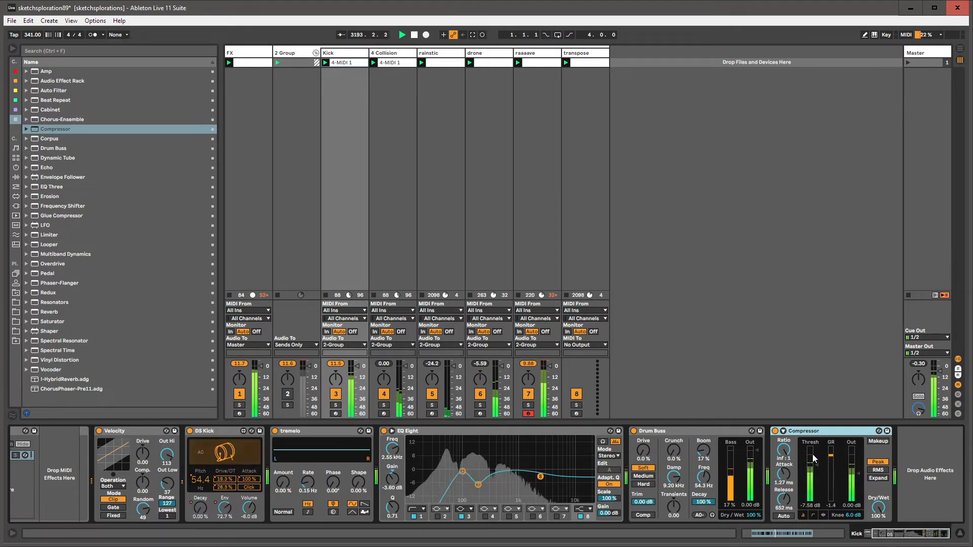
left_click_drag(817, 467, 817, 471)
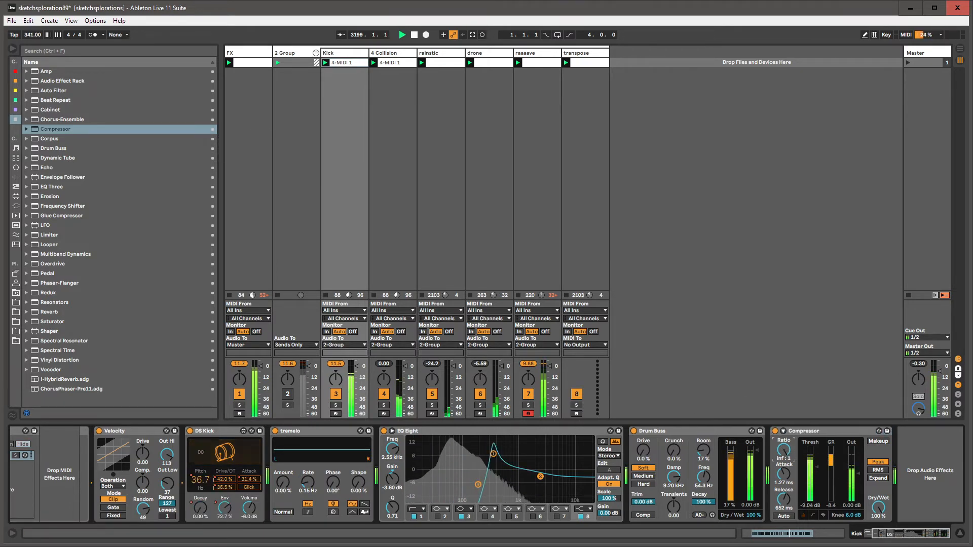
left_click_drag(787, 478, 788, 471)
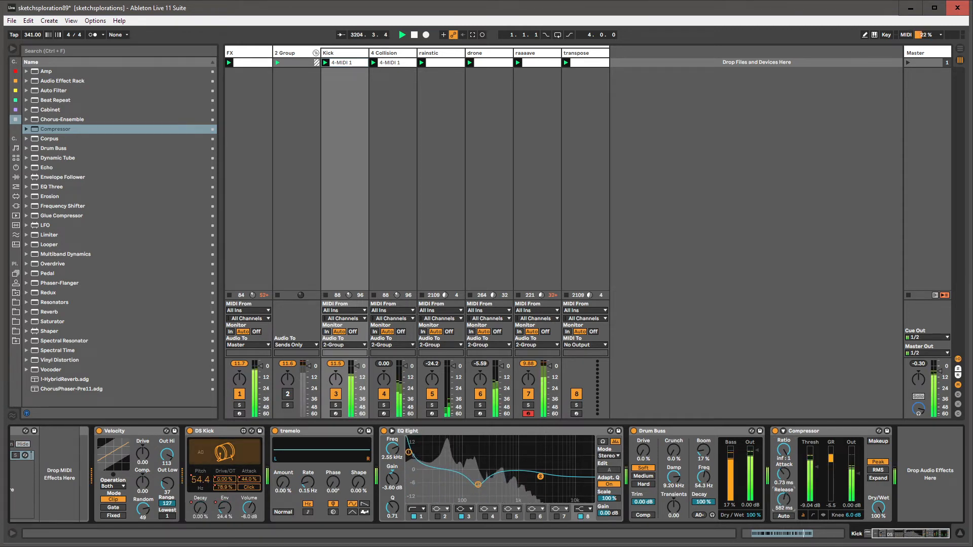
Step: Copy the Kick's Compressor to the raaave track, sidechain it from Kick with 5.27 dB gain, and shorten its attack
left_click(796, 431)
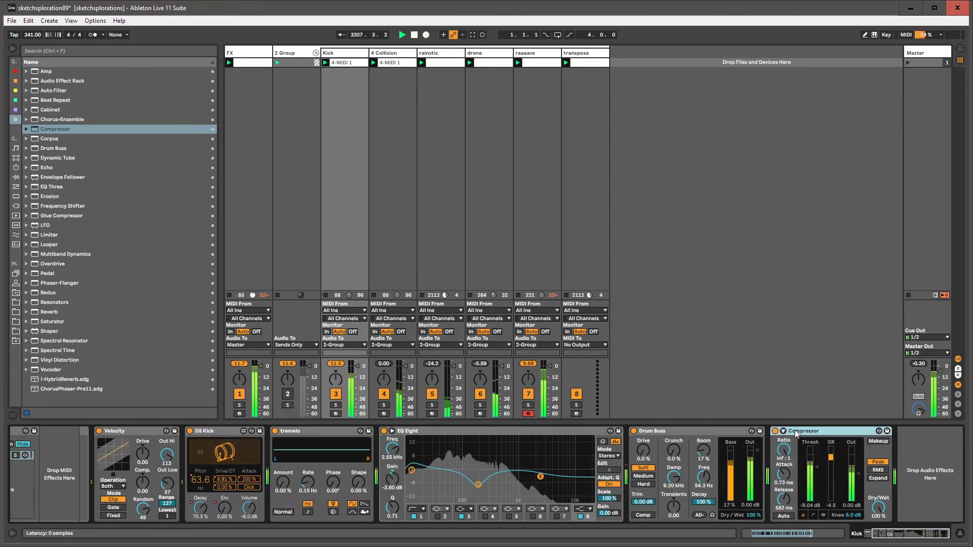
left_click(540, 56)
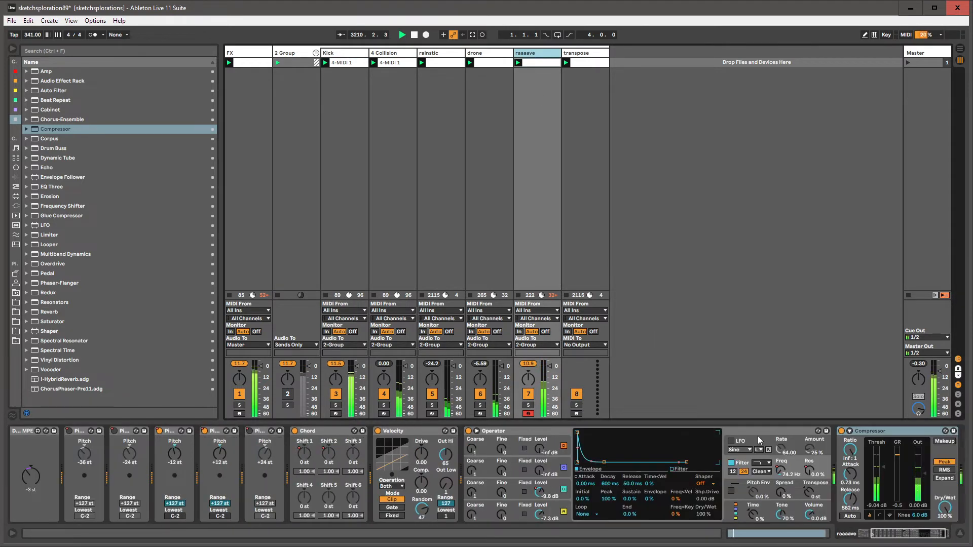
left_click(849, 431)
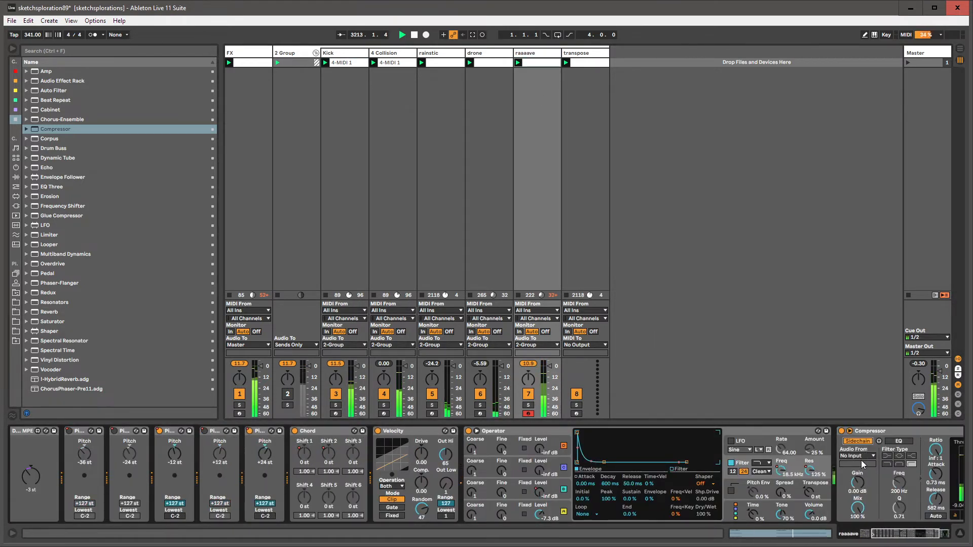
left_click(859, 457)
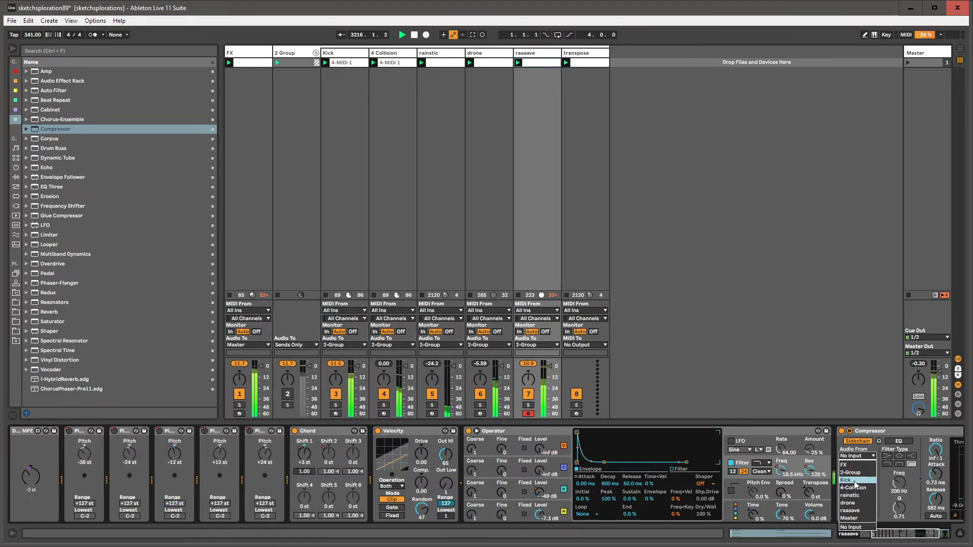
left_click(854, 482)
scroll(760, 476, "right", 5)
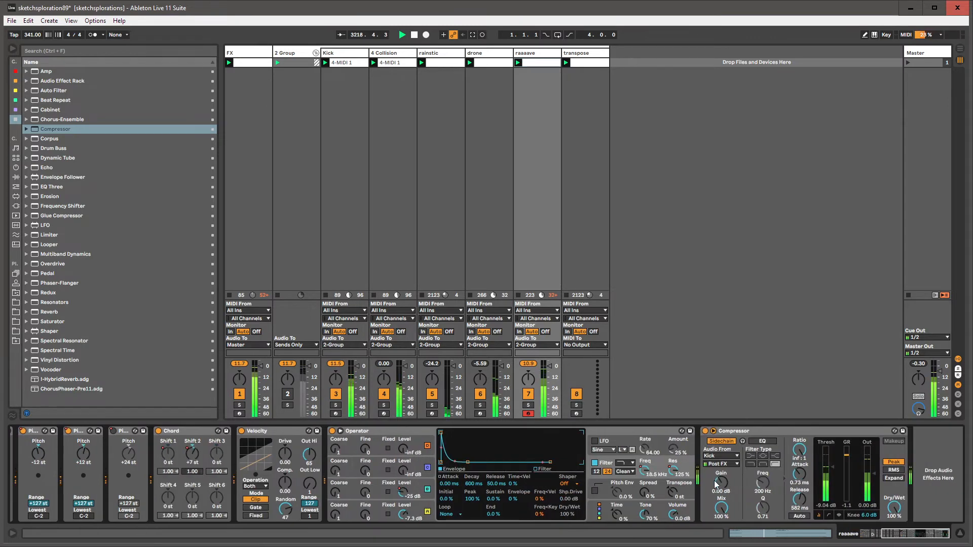
left_click_drag(714, 484, 714, 466)
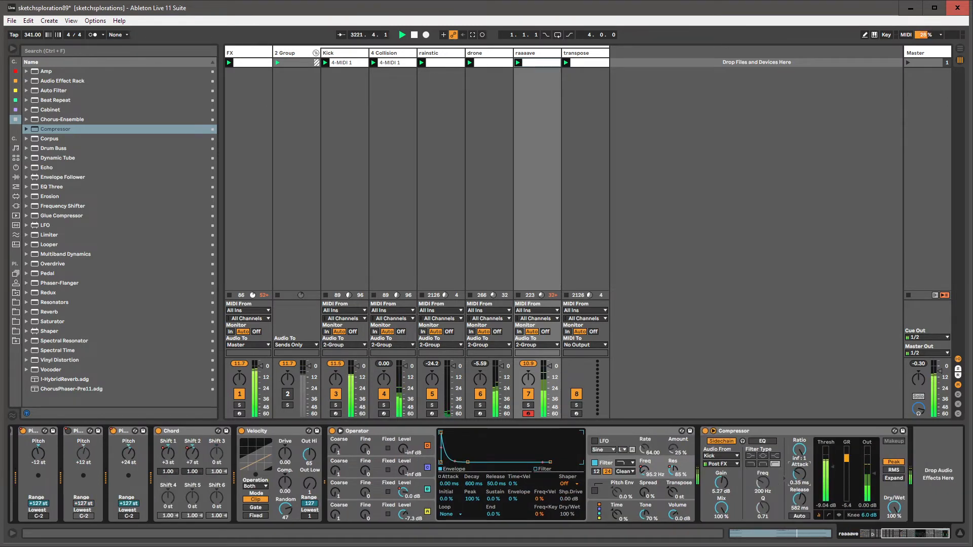
mouse_move(799, 475)
left_mouse_down()
mouse_move(799, 482)
mouse_move(799, 454)
mouse_move(799, 469)
left_mouse_up()
Step: Copy the sidechained Compressor to the drone track with 5.73:1 ratio, 58.9 ms attack, 1.30 s release and -15.3 dB threshold
left_click_drag(770, 431, 561, 479)
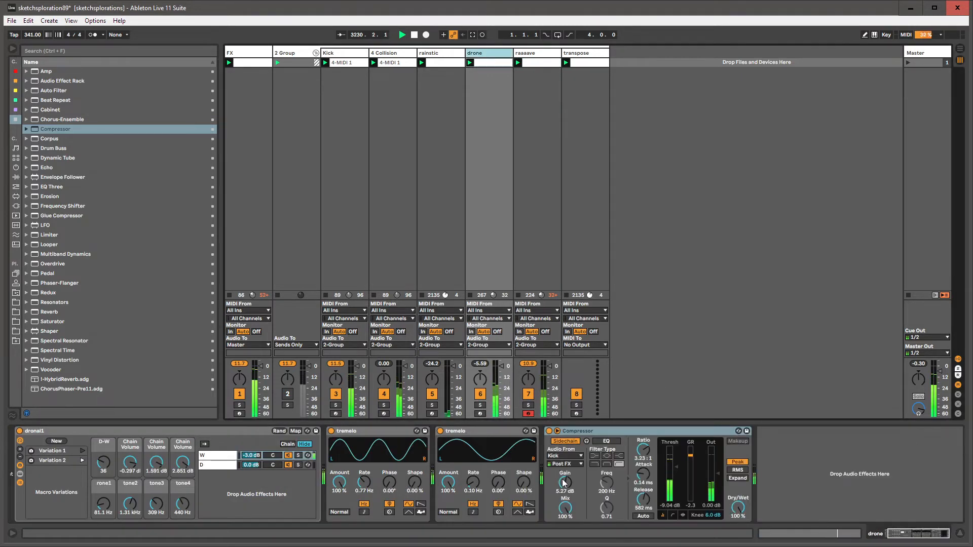
left_click_drag(643, 474, 642, 431)
left_click_drag(643, 499, 672, 475)
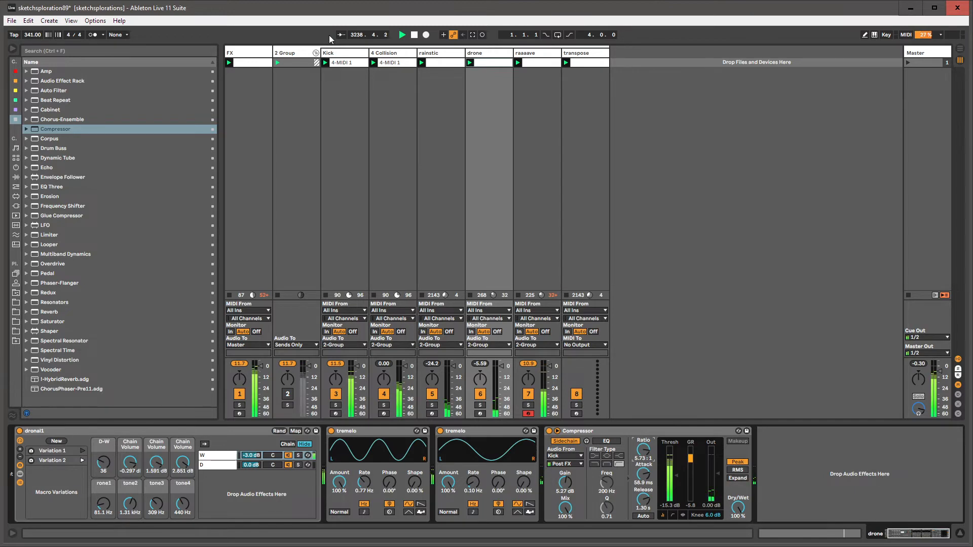
Step: Insert an empty MIDI track after the Kick track
left_click(344, 53)
key("ctrl+shift+t")
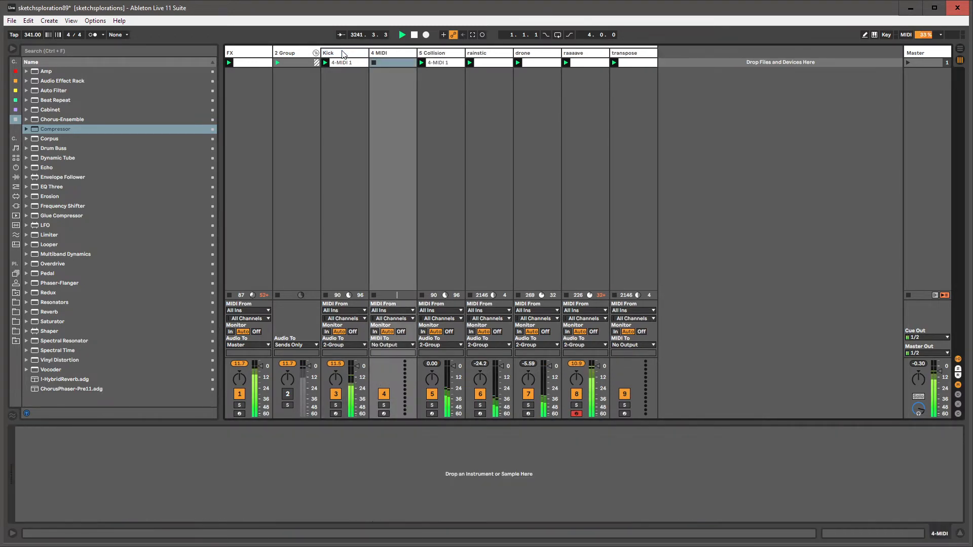
Step: Add a Delay effect after the Collision instrument on the 5 Collision track
left_click(436, 53)
left_click(433, 456)
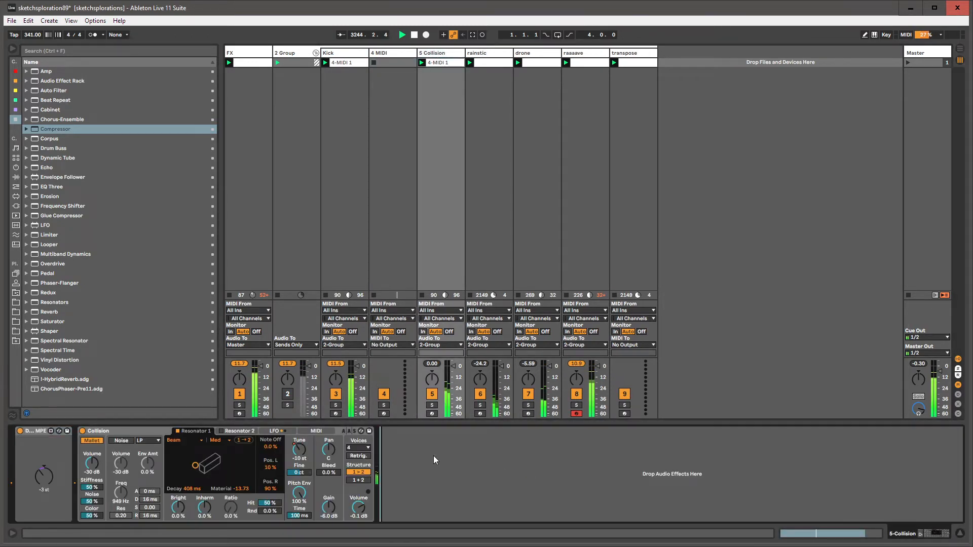
key("ctrl+f")
type("delay")
key("Down")
key("Down")
key("Down")
key("Down")
key("Return")
key("Escape")
Step: Unlink the Delay's left and right times, leave both at 1.00 ms, and set Dry/Wet to 100% and Feedback to 86%
left_click(398, 469)
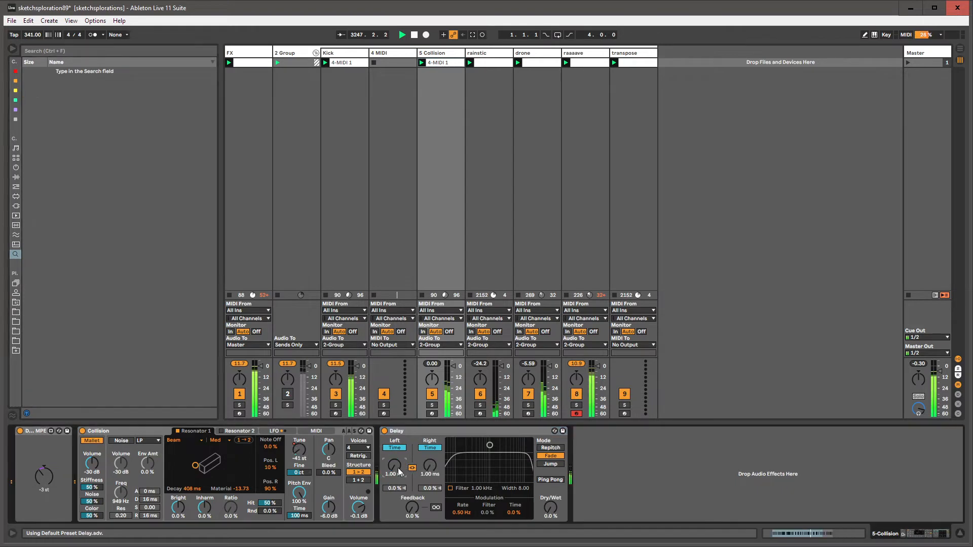
left_click(413, 469)
left_click_drag(429, 464, 429, 449)
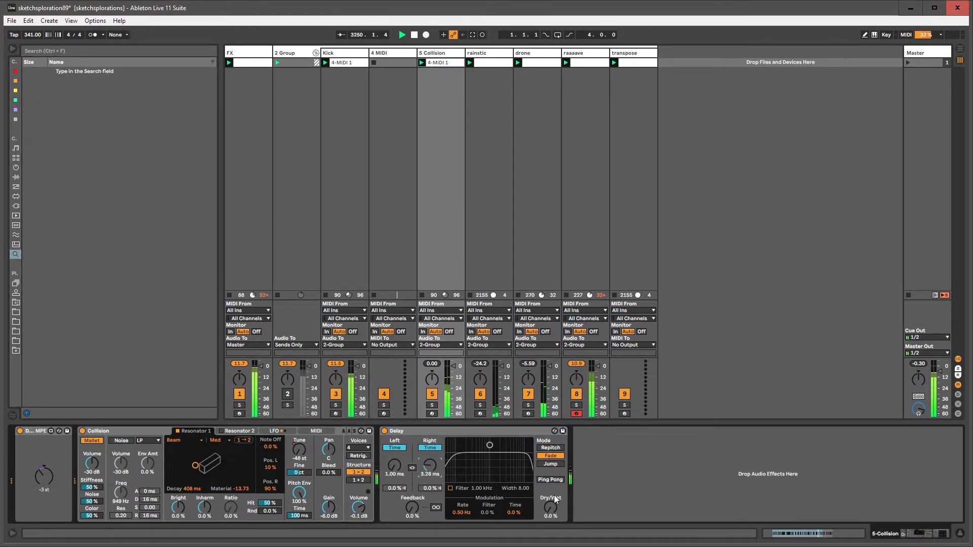
left_click_drag(555, 500, 546, 481)
left_click_drag(416, 518, 415, 509)
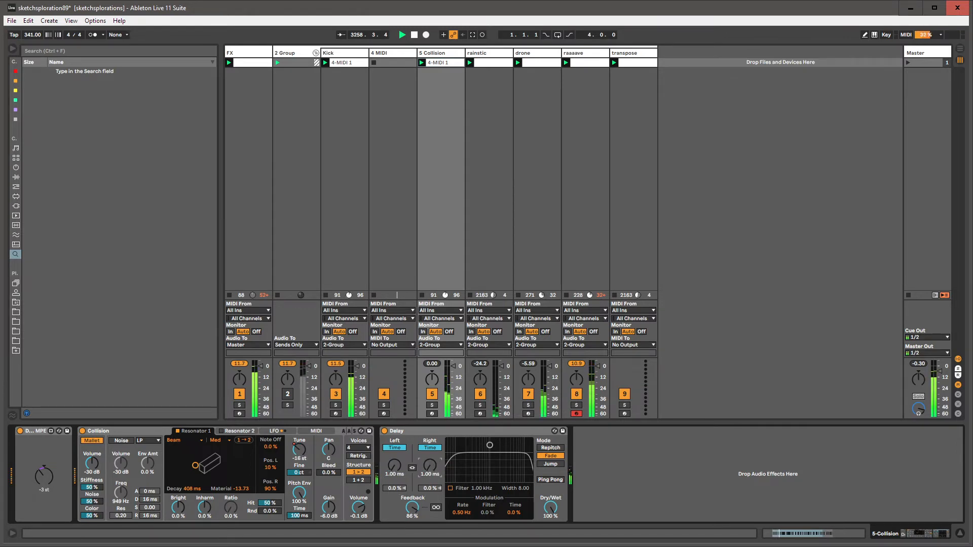
left_click_drag(430, 466, 403, 457)
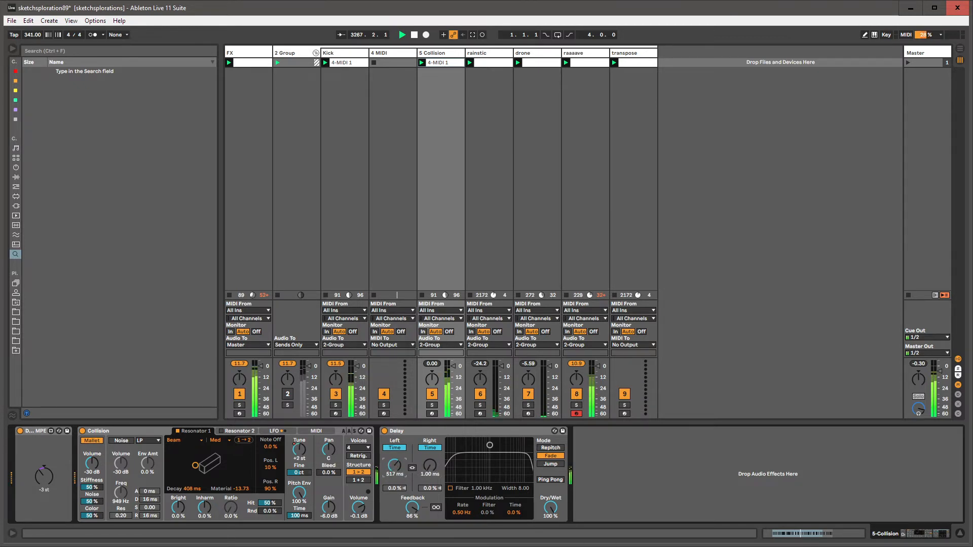
left_click(423, 463)
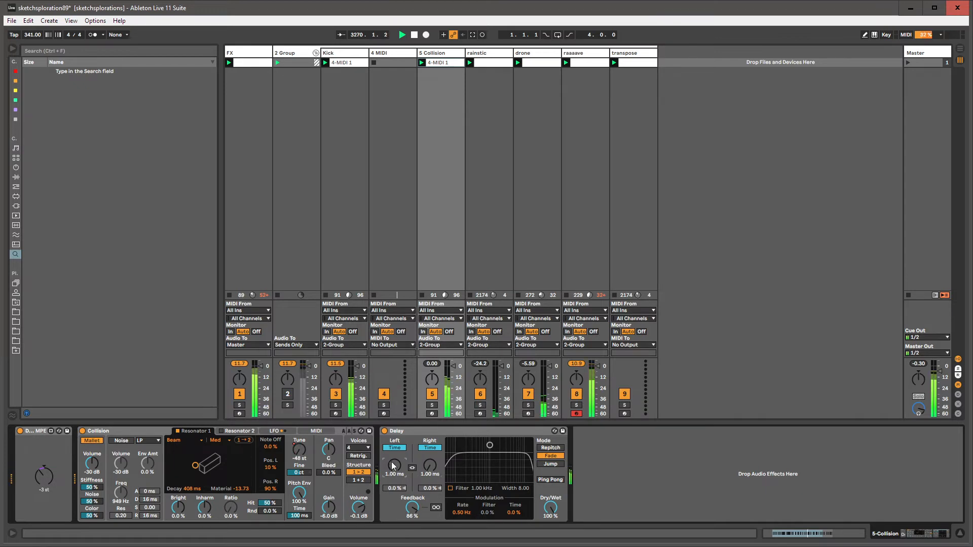
Step: Unlink the Delay's L Time envelope in the Collision clip, with loop length 23.3.1 and start 2.3.1
key("shift+Tab")
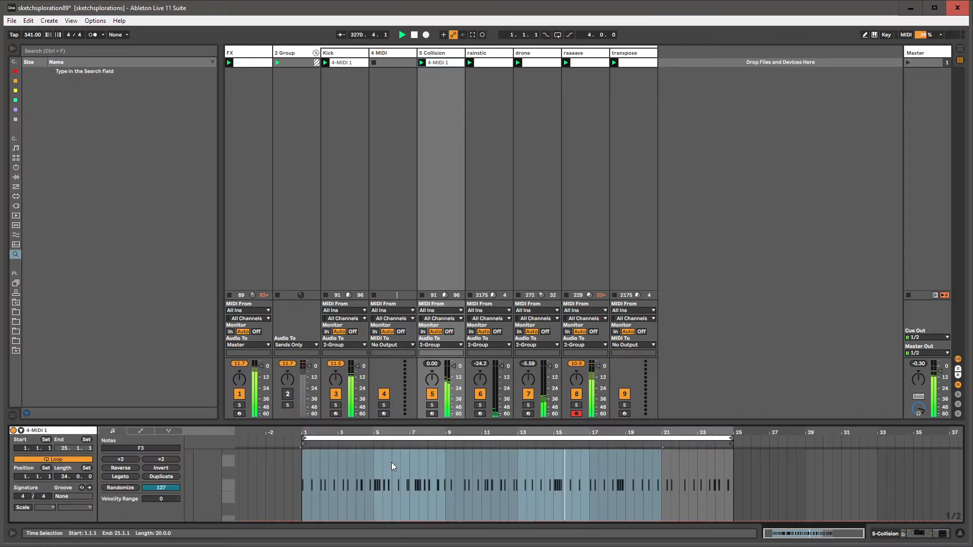
left_click(142, 431)
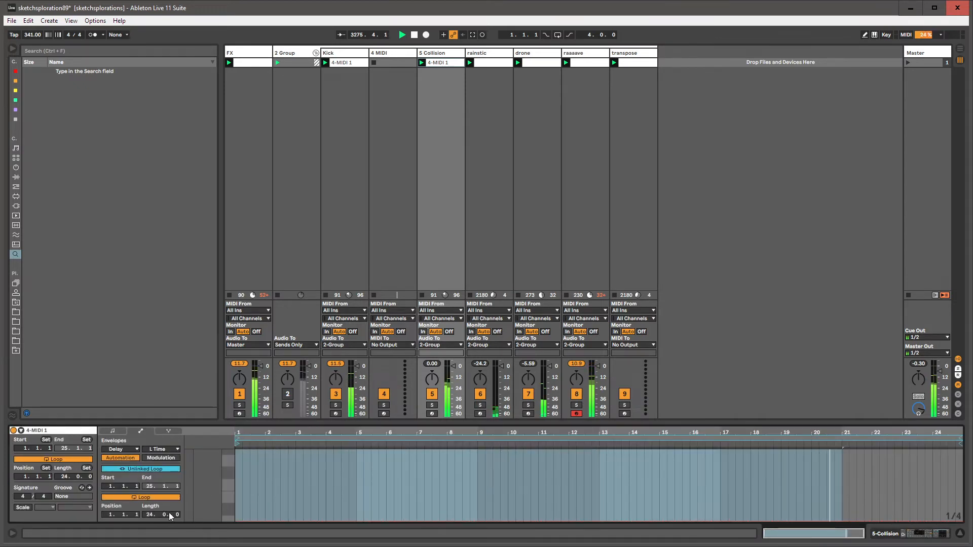
left_click_drag(176, 515, 176, 521)
key("ctrl+4")
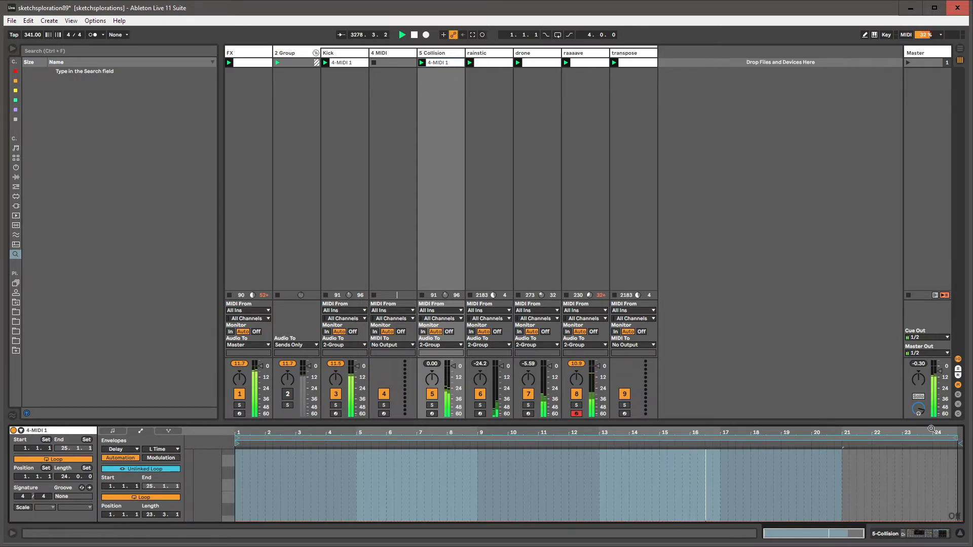
left_click_drag(240, 444, 278, 446)
Step: Unlink the Delay's R Time envelope in the Collision clip, with loop length 23.3.2 and start 9.1.4
key("shift+Tab")
left_click(432, 468)
key("shift+Tab")
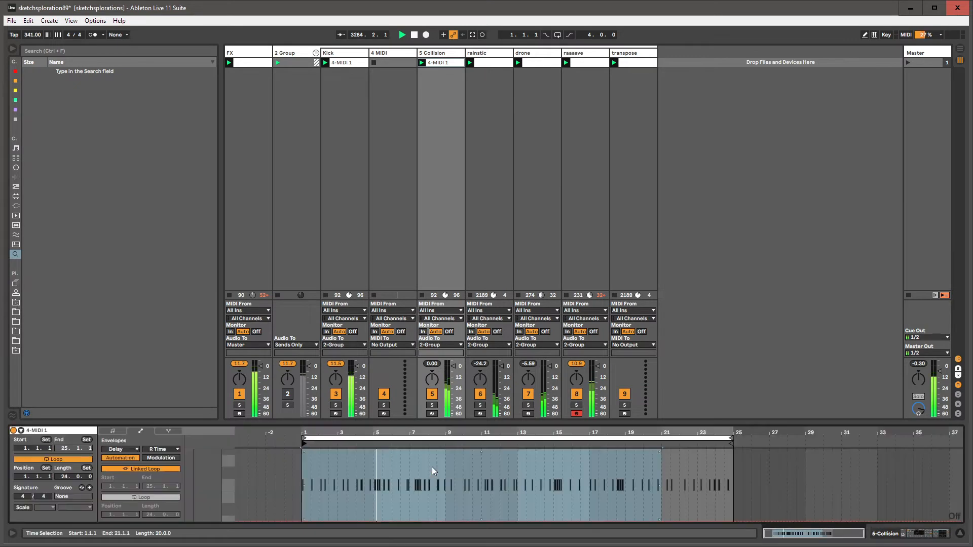
left_click(144, 467)
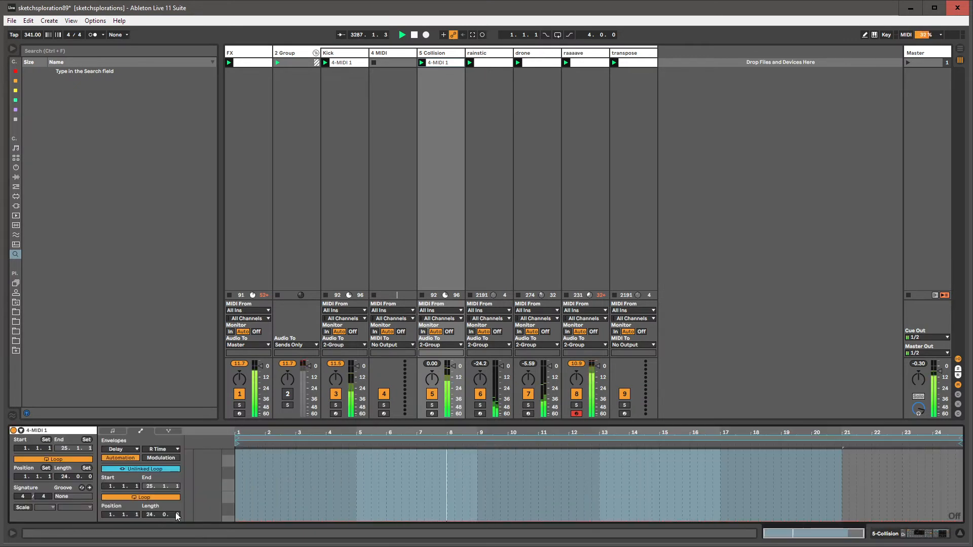
left_click_drag(236, 445, 485, 444)
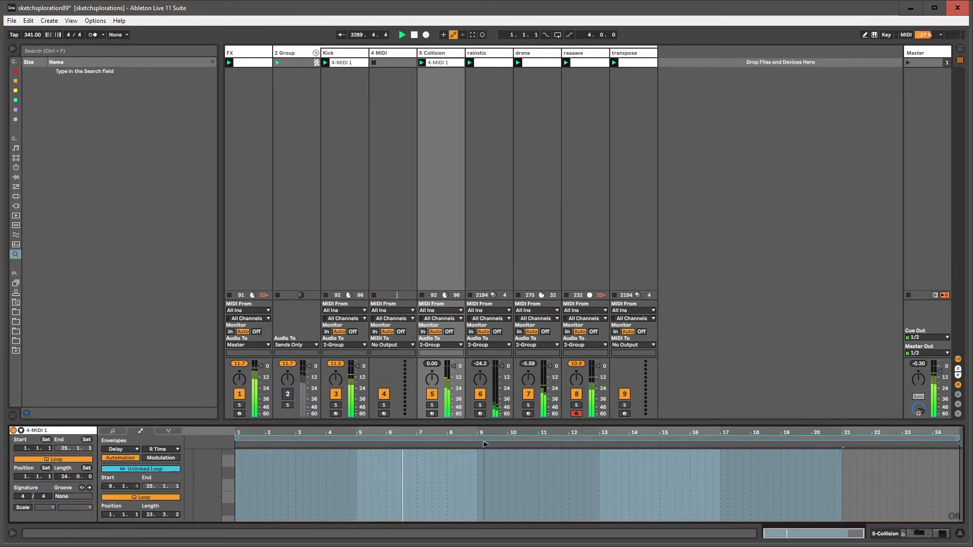
Step: Record live automation of the Delay's left and right times into the Collision clip
key("shift+Tab")
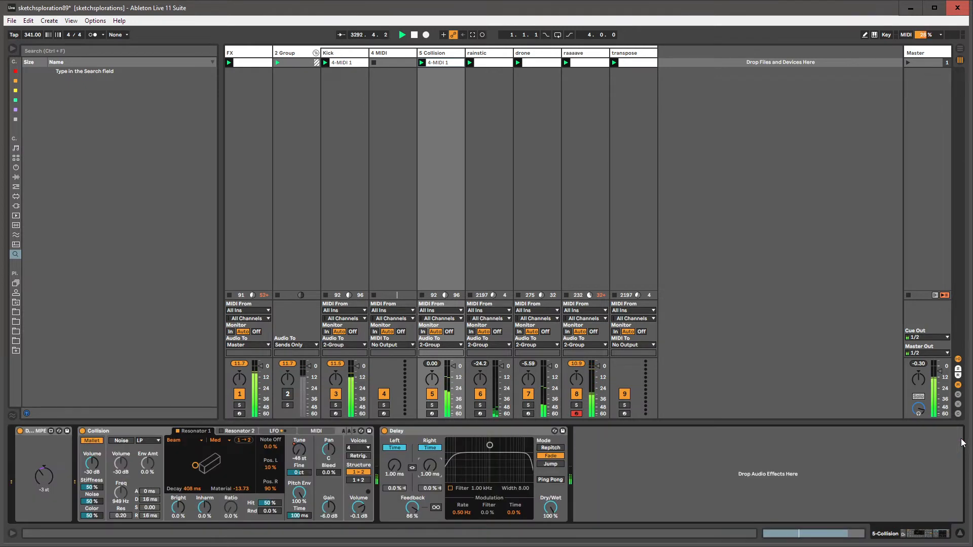
left_click_drag(430, 465, 393, 472)
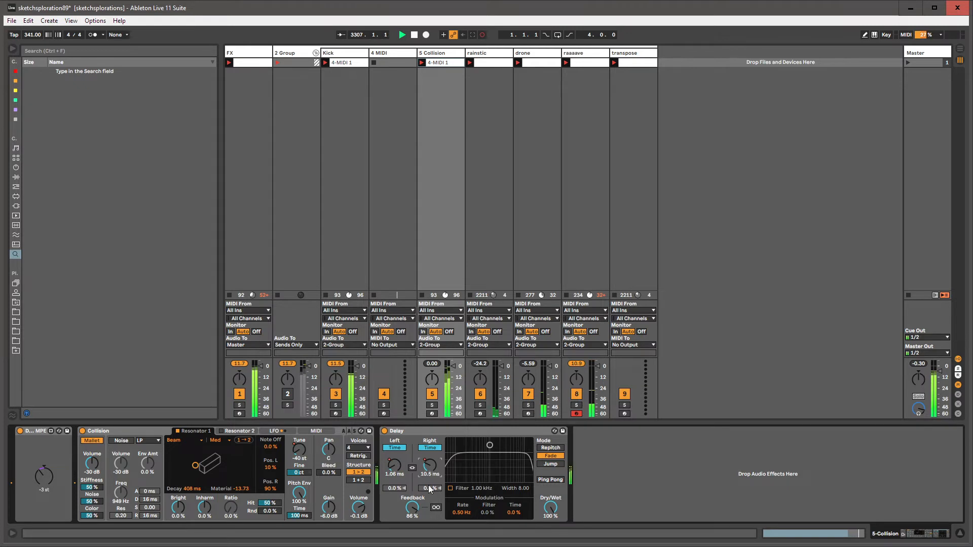
left_click_drag(430, 471, 430, 481)
Step: Simplify the recorded R Time envelope of the Delay in the Collision clip
key("shift+Tab")
right_click(507, 467)
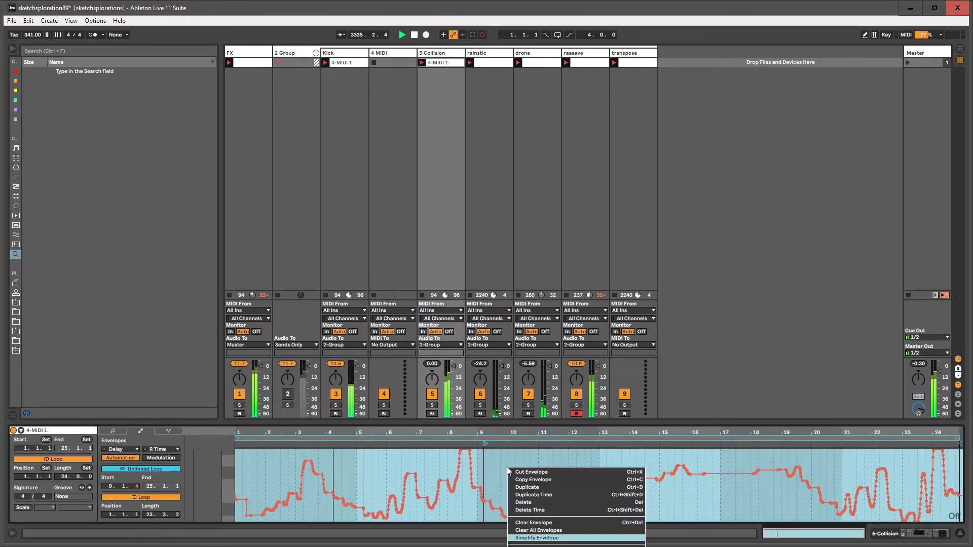
key("Return")
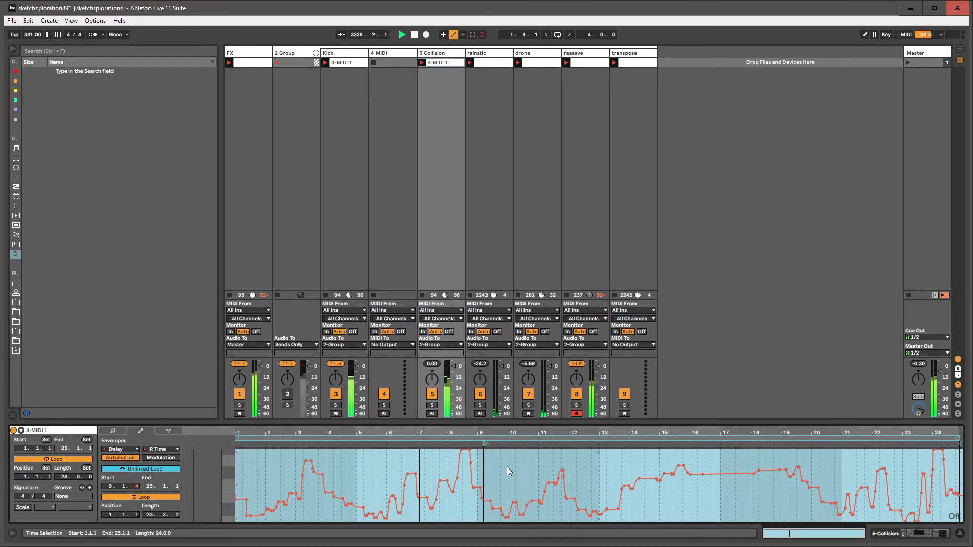
Step: Replace the Delay's L Time envelope with a copy of the R Time curve and re-enable the overridden automation
key("shift+Tab")
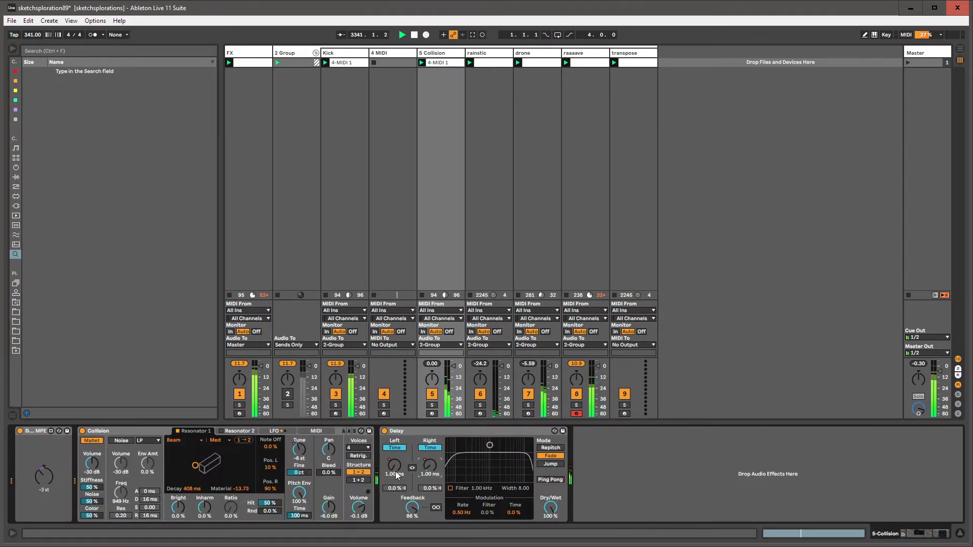
key("shift+Tab")
left_click(395, 469)
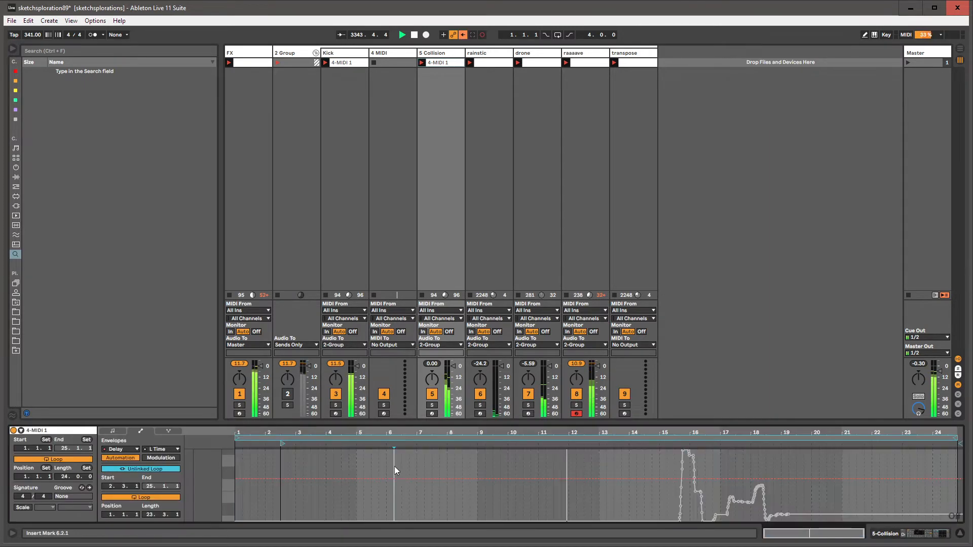
key("ctrl+a")
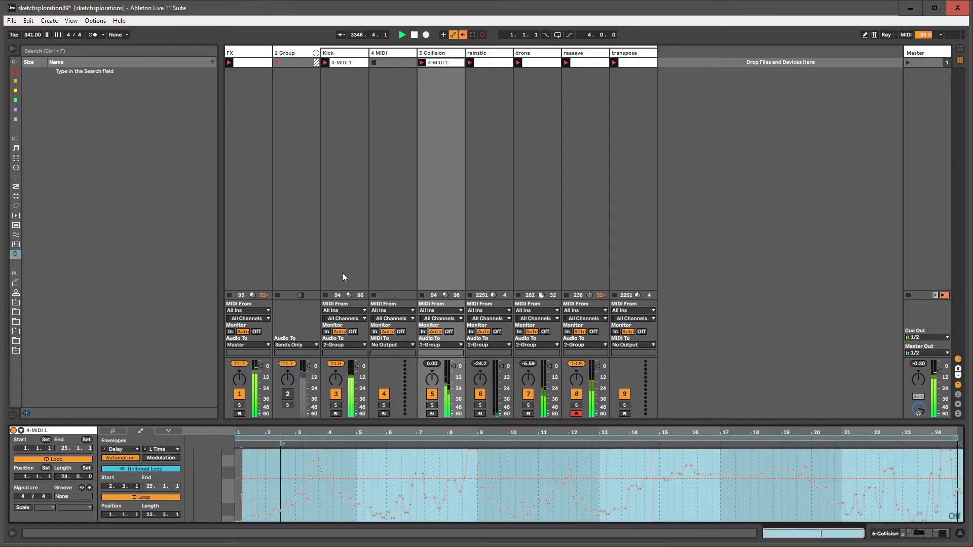
left_click(463, 35)
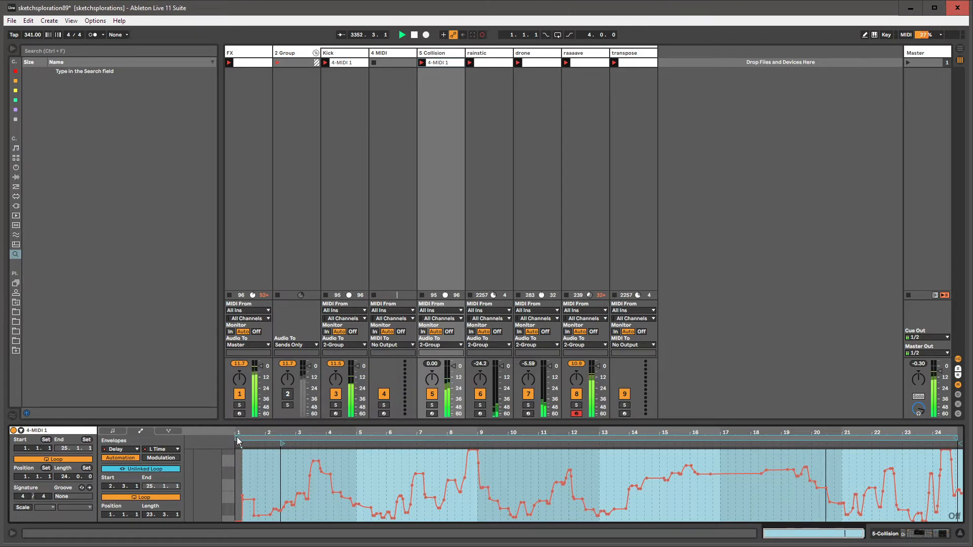
Step: Trim the Delay's L Time envelope loop in the Collision clip to position 1.3.2 and length 23.2.0
left_click_drag(238, 439, 255, 439)
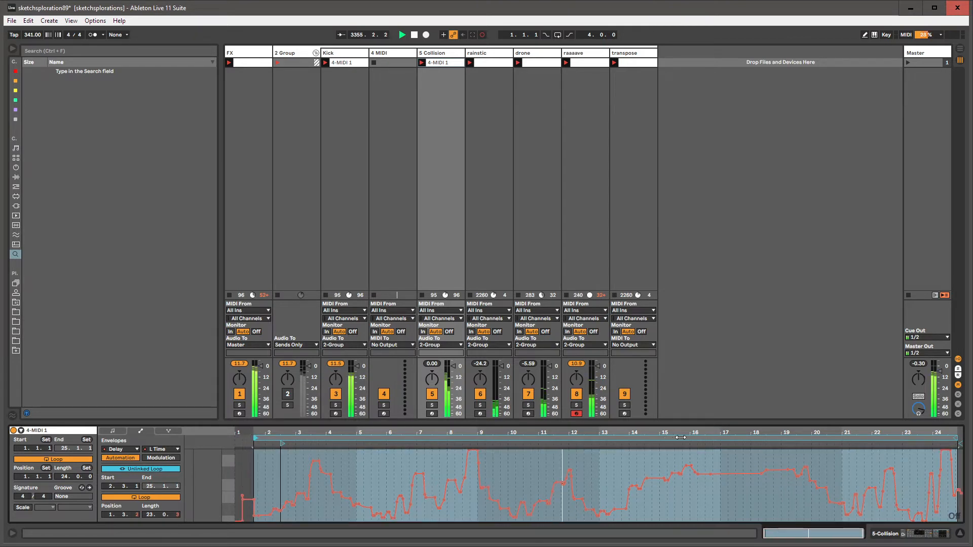
left_click_drag(958, 438, 960, 439)
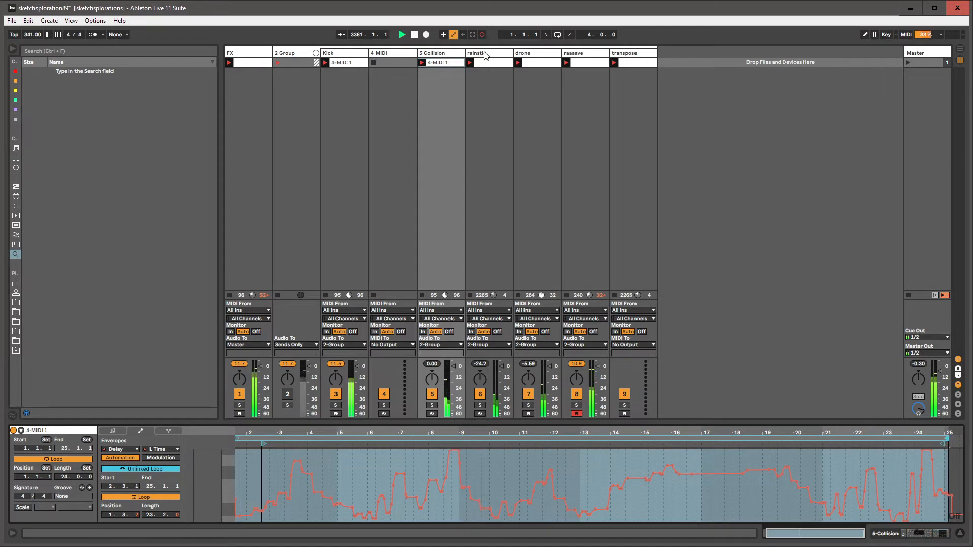
Step: Set the rainstick rack's D-W macro to 0 and hide the rack's devices
left_click(484, 54)
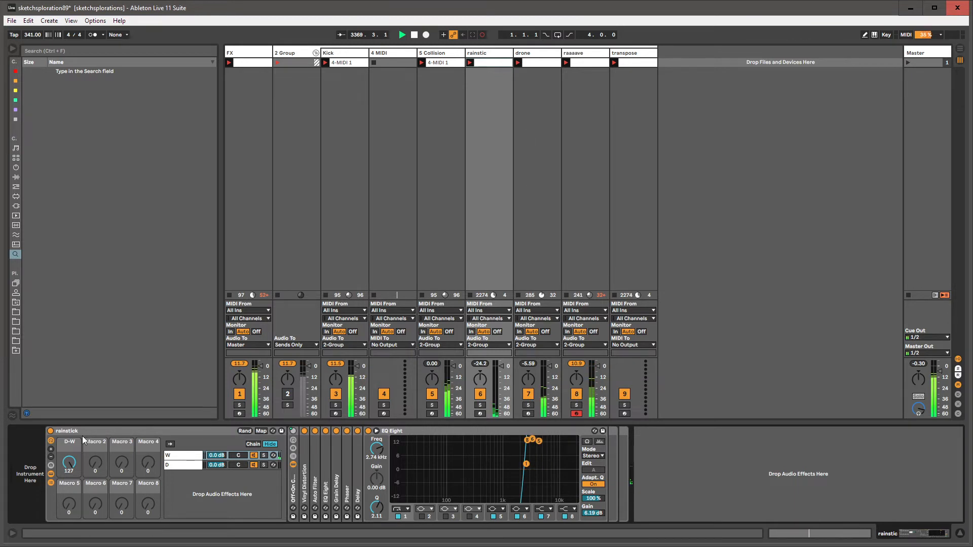
left_click_drag(81, 436, 81, 507)
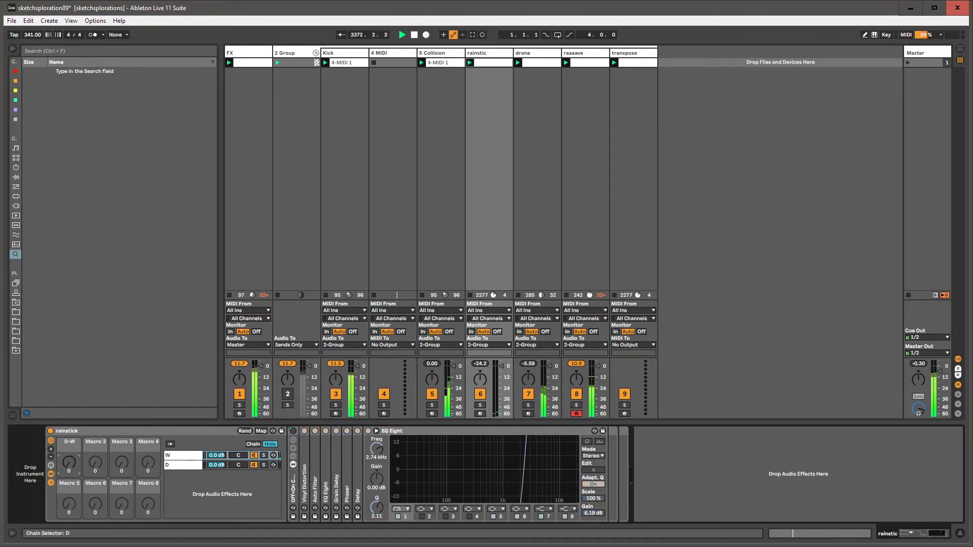
left_click(52, 483)
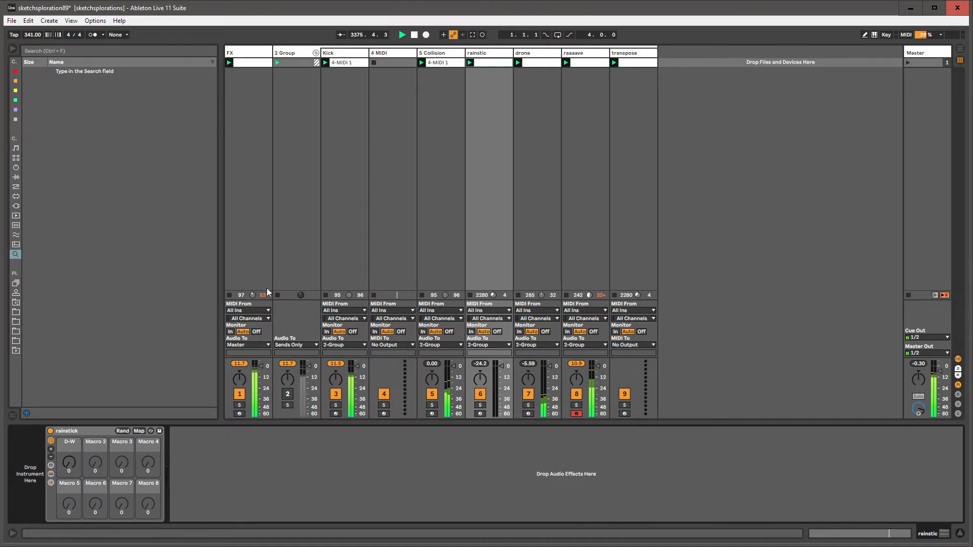
Step: Load the DS Snare drum synth onto the empty 4 MIDI track and create an empty one-bar clip there
left_click(357, 54)
left_click(382, 54)
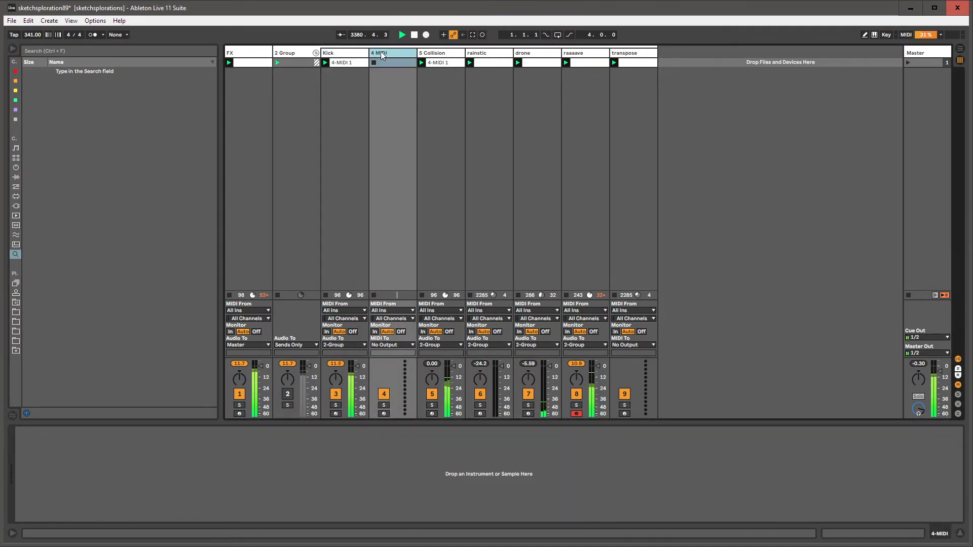
left_click(16, 167)
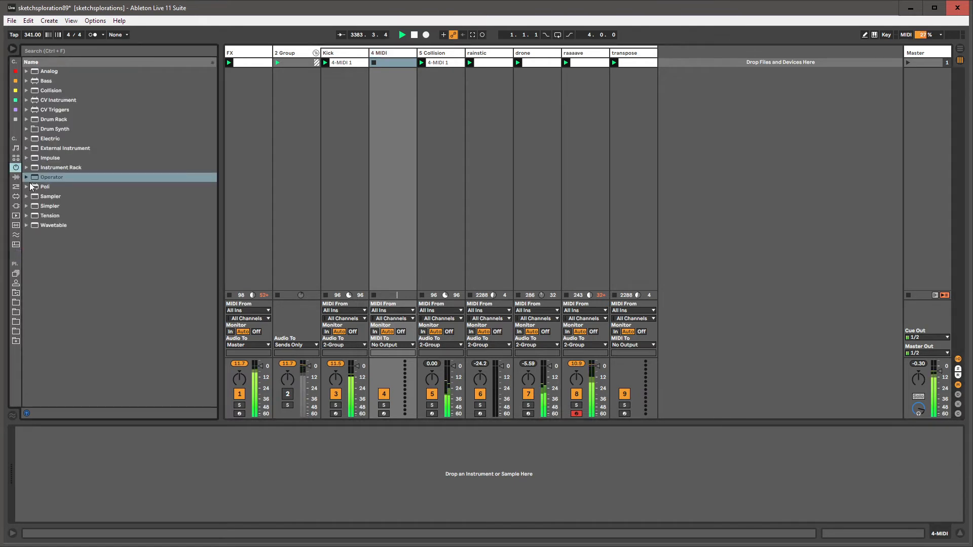
left_click(27, 129)
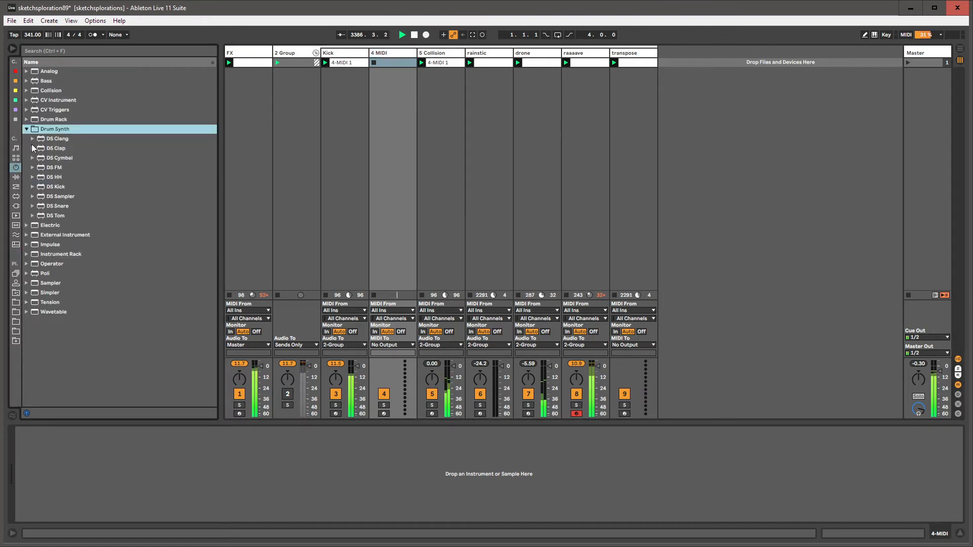
mouse_move(46, 168)
left_mouse_down()
mouse_move(68, 166)
mouse_move(63, 158)
left_mouse_up()
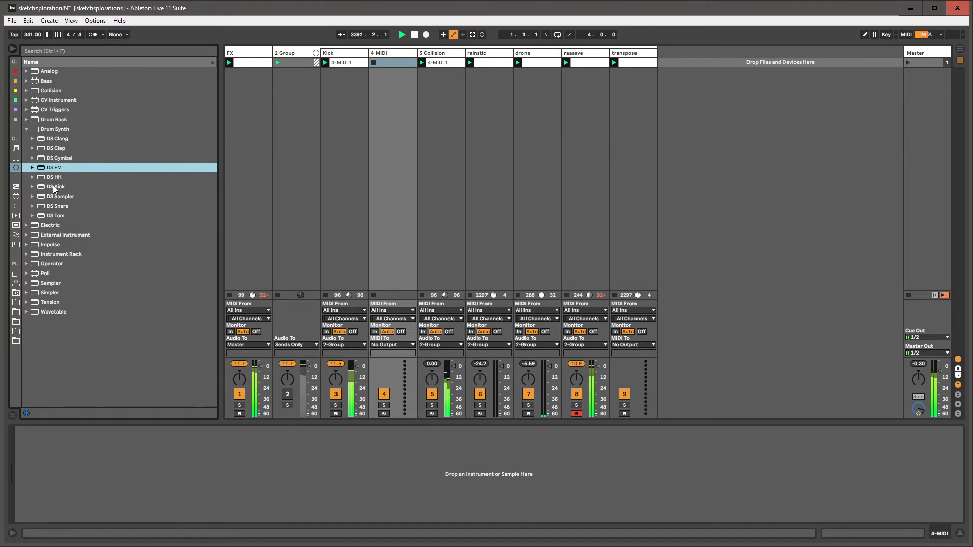
left_click_drag(56, 205, 393, 62)
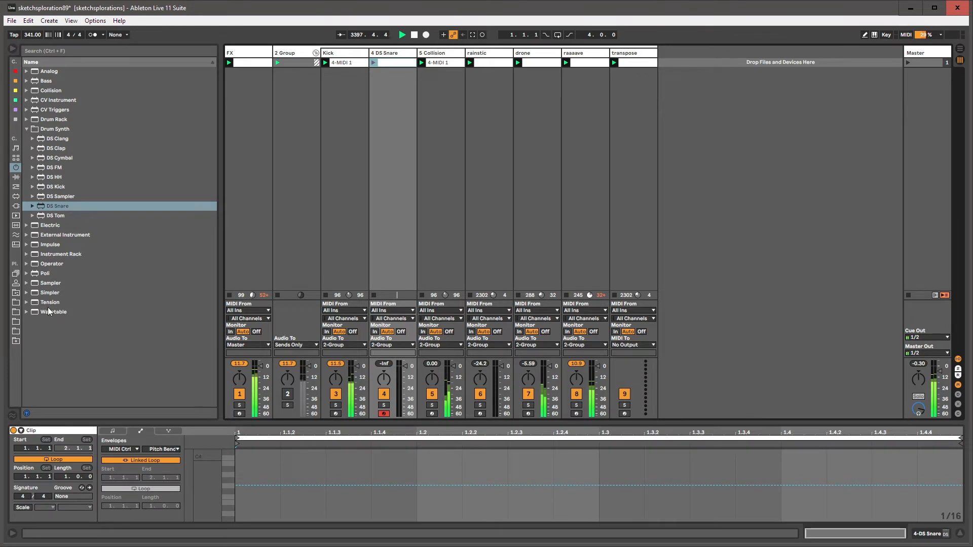
Step: Fill the snare clip's bar with consecutive sixteenth notes on A3
left_click(113, 431)
double_click(251, 473)
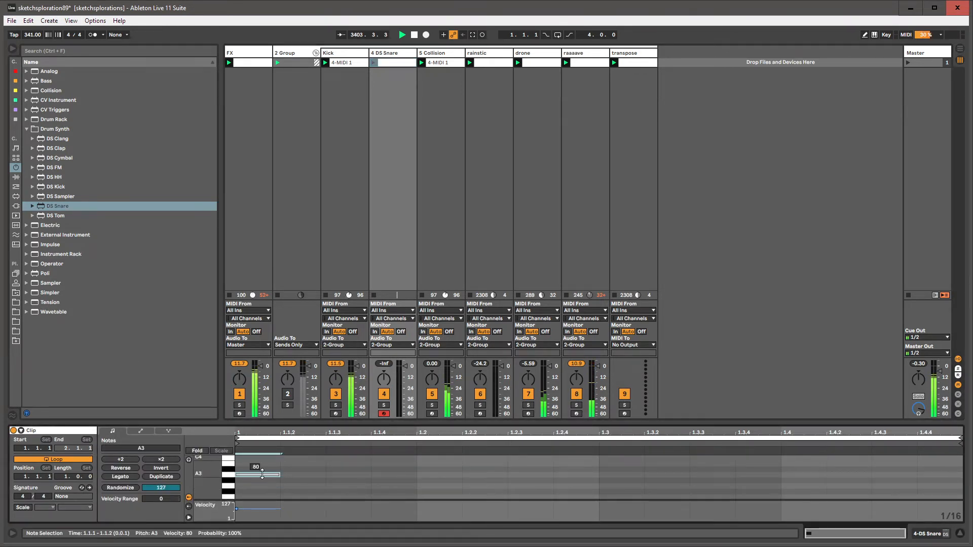
key("ctrl+d")
key("ctrl+d")
key("ctrl+d")
key("ctrl+d")
key("ctrl+d")
key("ctrl+d")
key("ctrl+d")
key("ctrl+d")
key("ctrl+d")
key("ctrl+d")
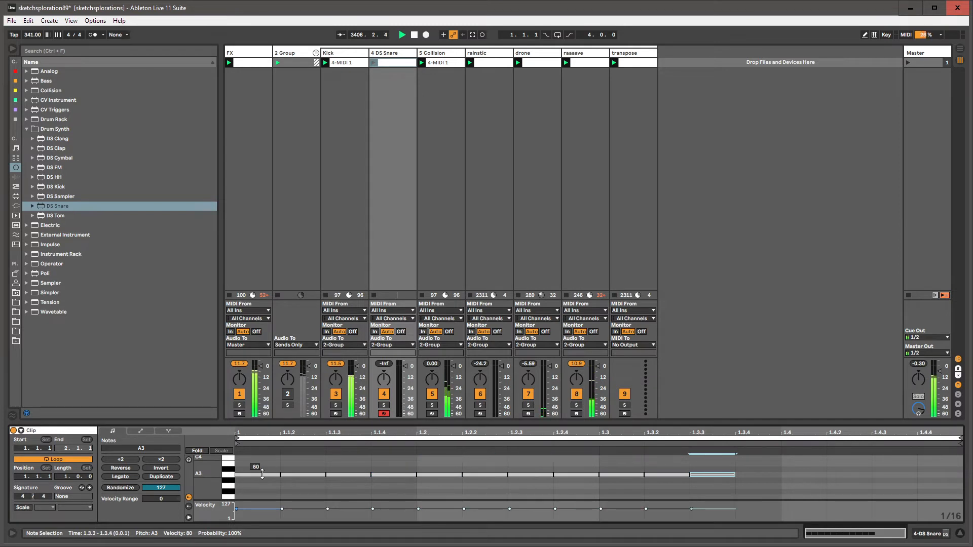
key("ctrl+d")
key("ctrl+d")
key("ctrl+d")
key("ctrl+d")
key("ctrl+d")
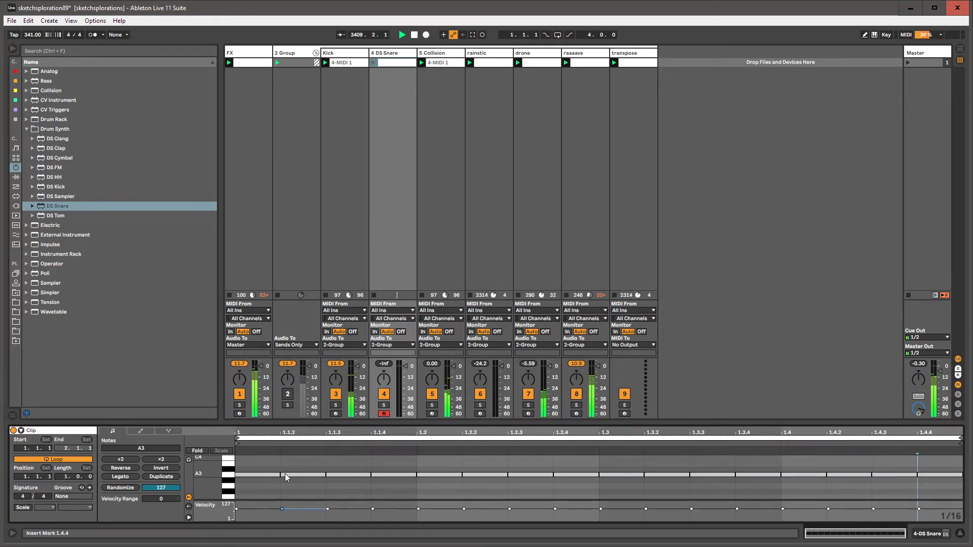
Step: Lower the velocity of every second note in the first half of the bar and duplicate that pattern into the second half
left_click_drag(285, 477, 286, 507)
left_click_drag(400, 474, 399, 491)
left_click_drag(474, 474, 473, 495)
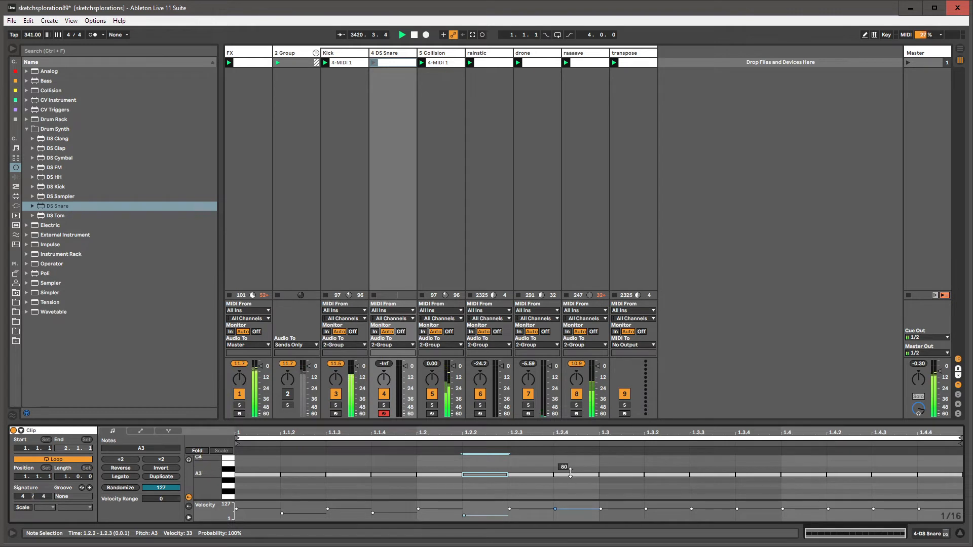
left_click_drag(562, 474, 562, 494)
left_click_drag(605, 467, 957, 482)
left_click_drag(588, 461, 175, 507)
key("ctrl+d")
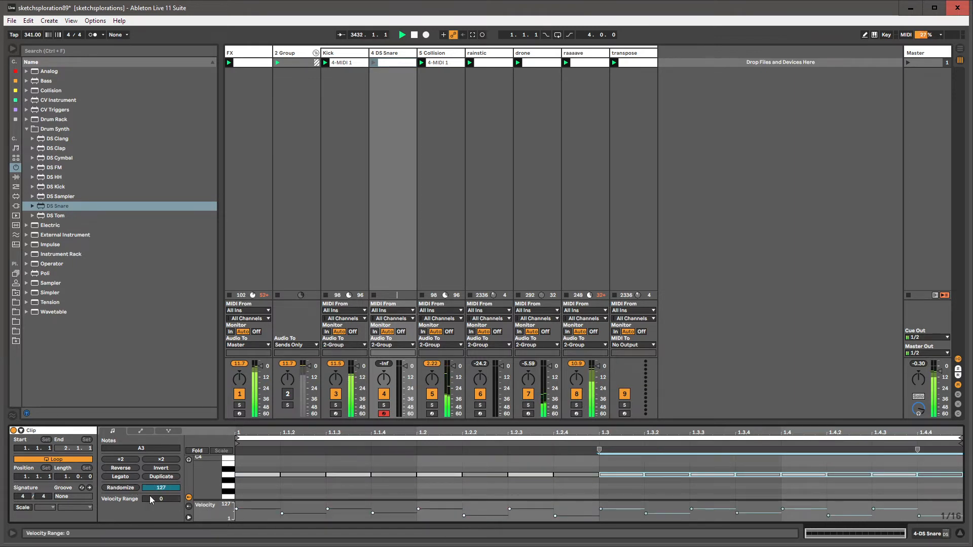
Step: Set the Velocity Range of all notes in the snare clip to +38
left_click_drag(150, 500, 150, 466)
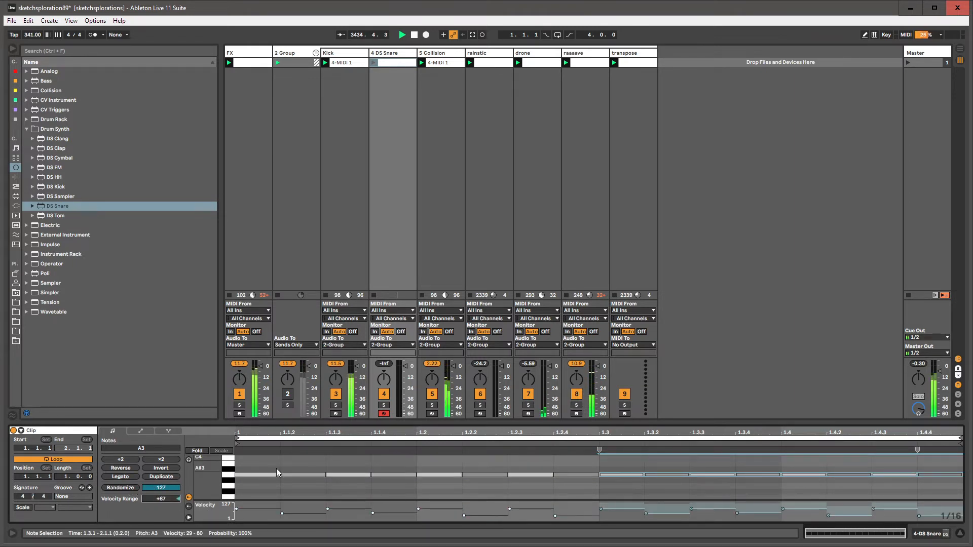
left_click(277, 471)
key("ctrl+a")
left_click_drag(161, 499, 161, 486)
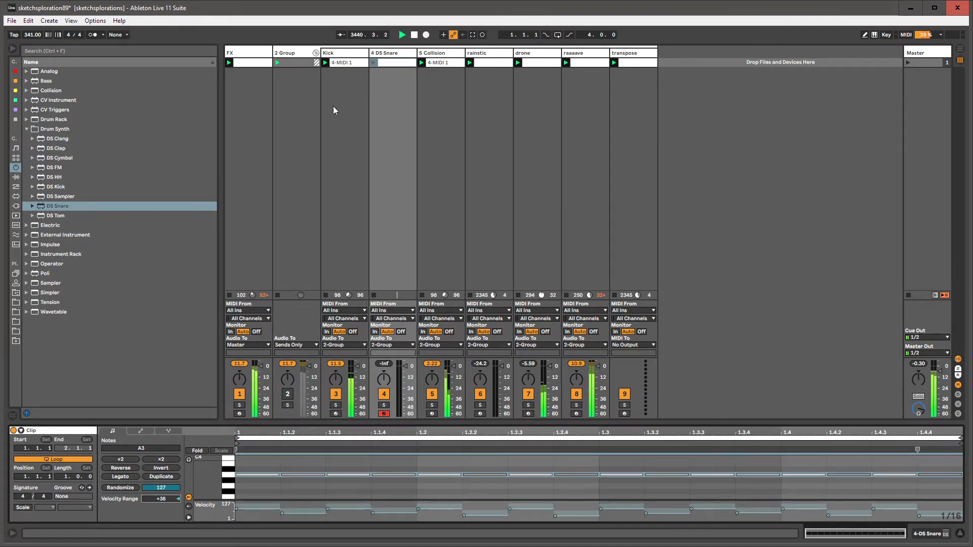
Step: Set the global launch quantization to 1 Bar and launch all clips of the scene together, from FX to transpose
left_click(347, 62)
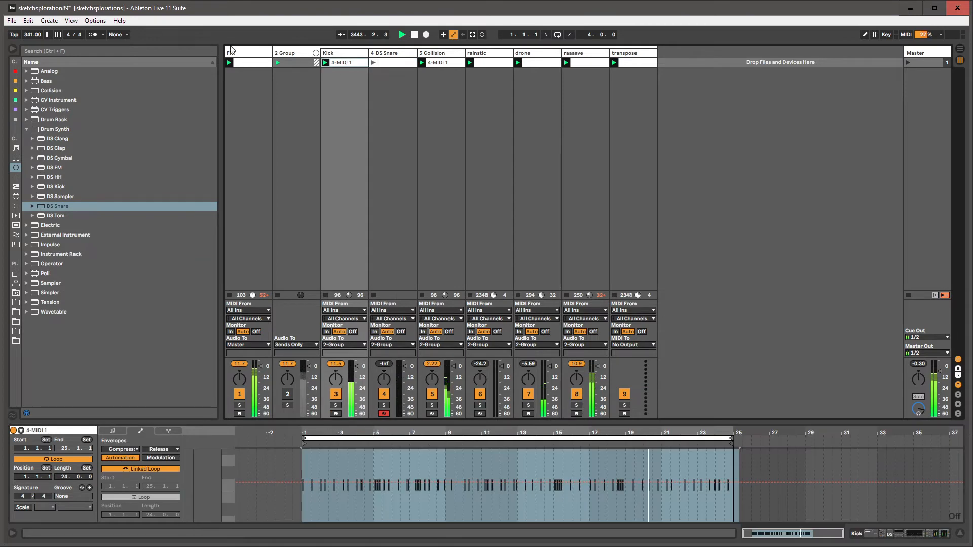
left_click(118, 34)
left_click(122, 73)
left_click(254, 63)
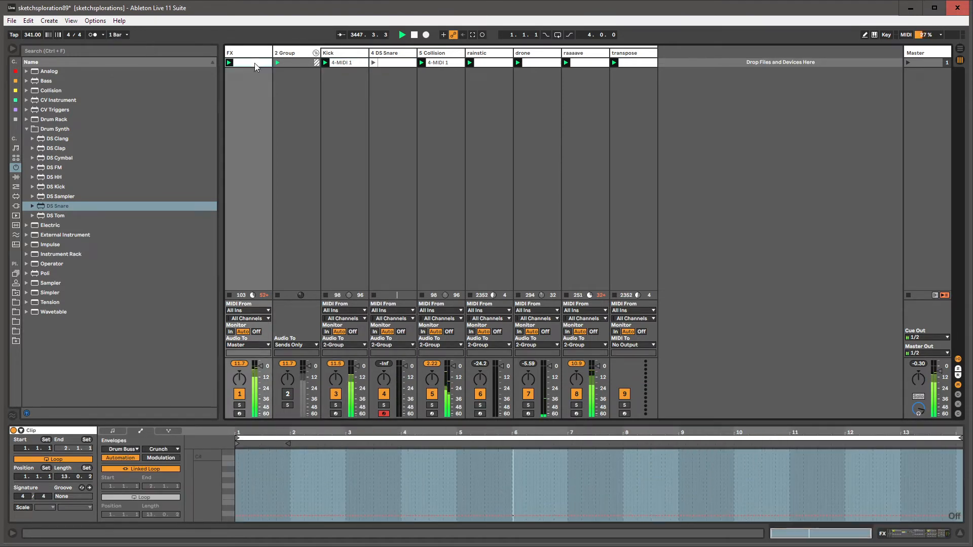
left_click(633, 63, "shift")
Step: Shorten the DS Snare's Decay to about 2.4 %
left_click(400, 65)
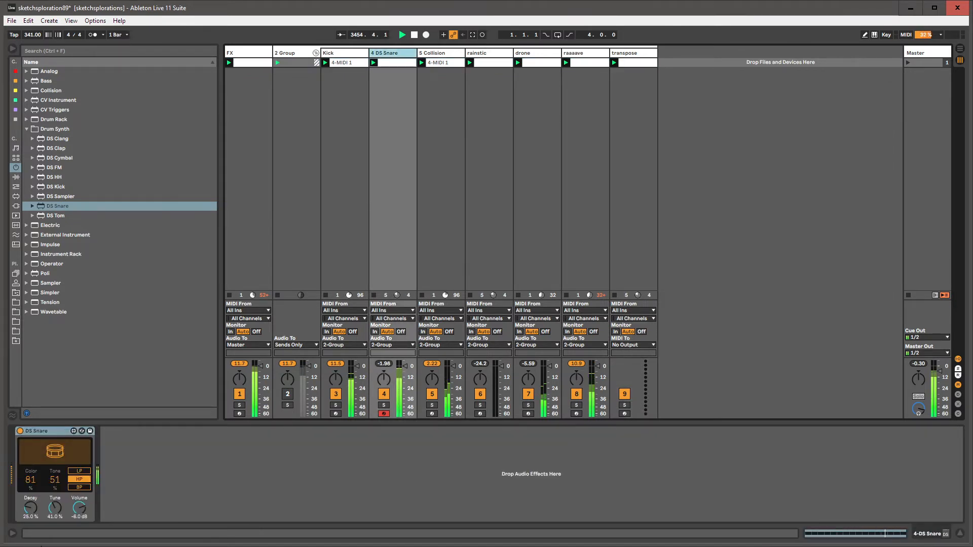
left_click_drag(33, 518, 34, 542)
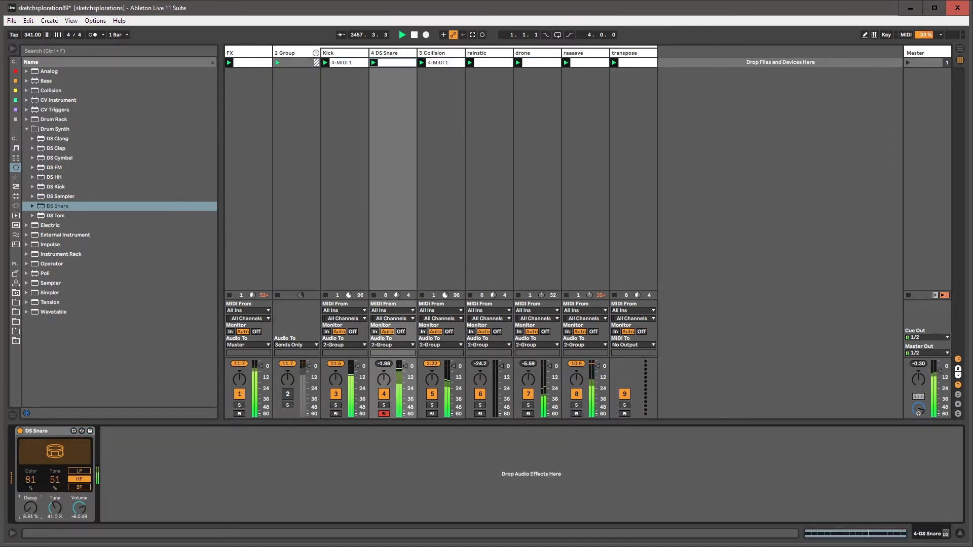
Step: Stretch the snare clip's notes to double time length, giving a loop length of 2.0.0
double_click(390, 63)
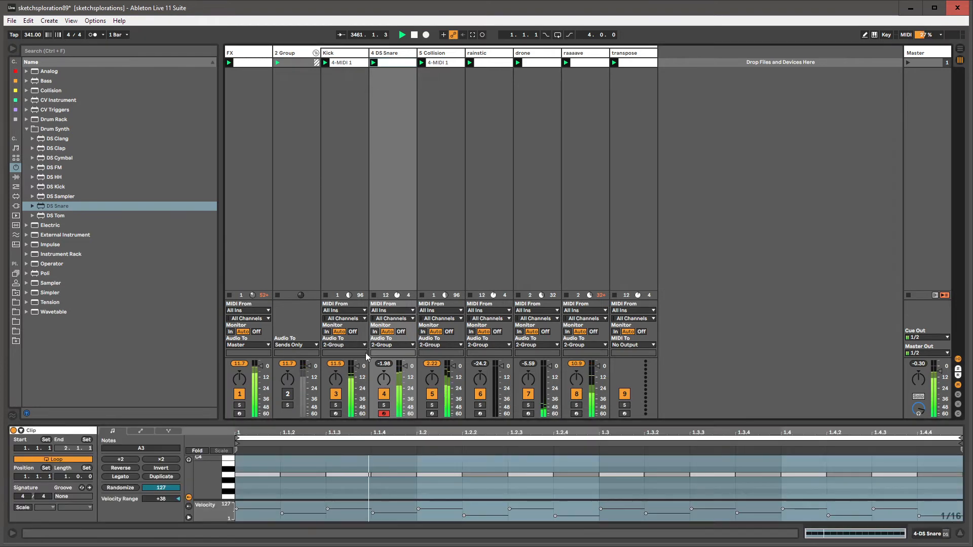
left_click(146, 460)
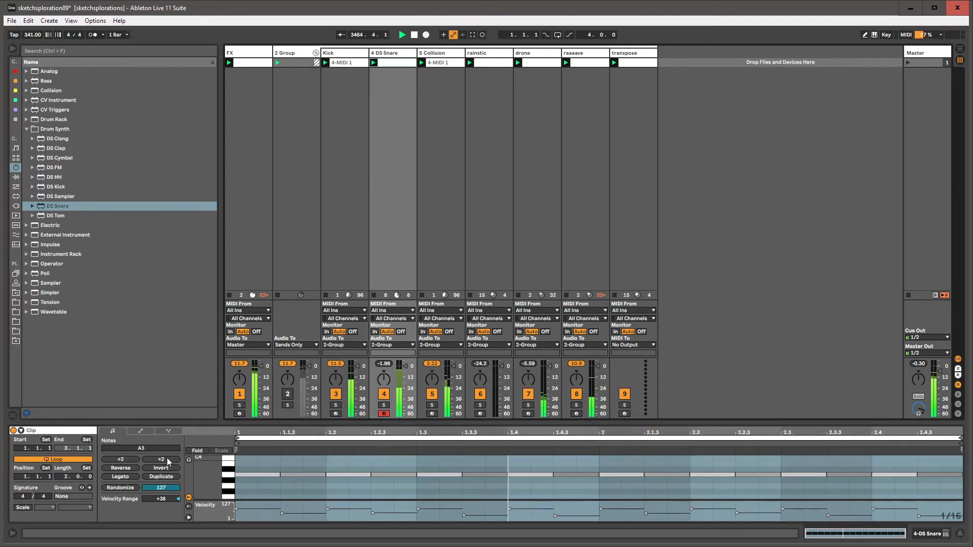
left_click(135, 459)
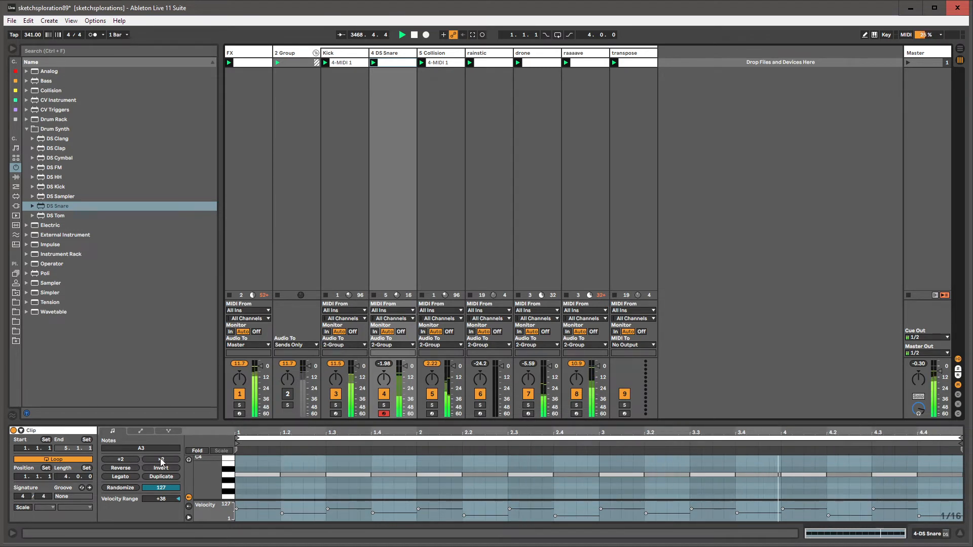
left_click(135, 461)
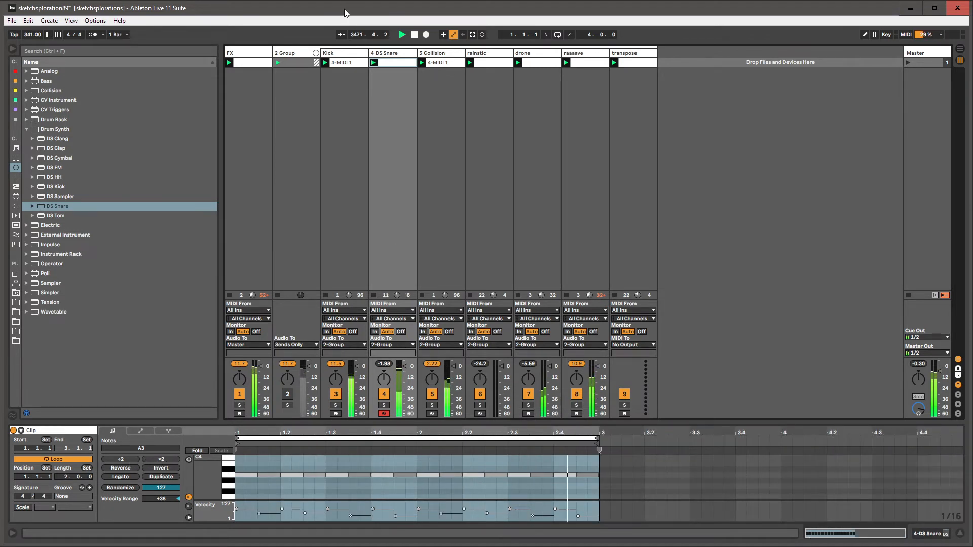
Step: Set the DS Snare's Color to 31 % and its Tone to 38 %
key("shift+Tab")
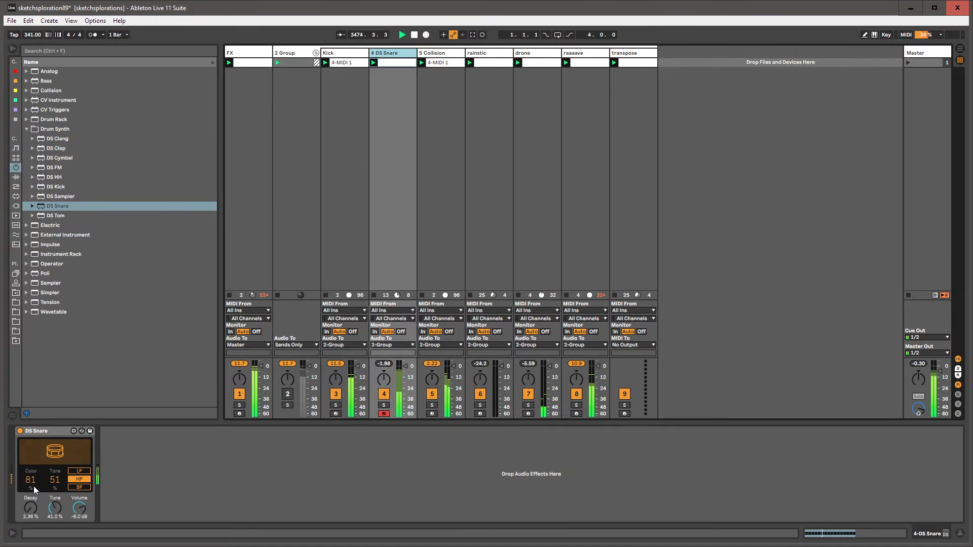
left_click_drag(35, 489, 35, 532)
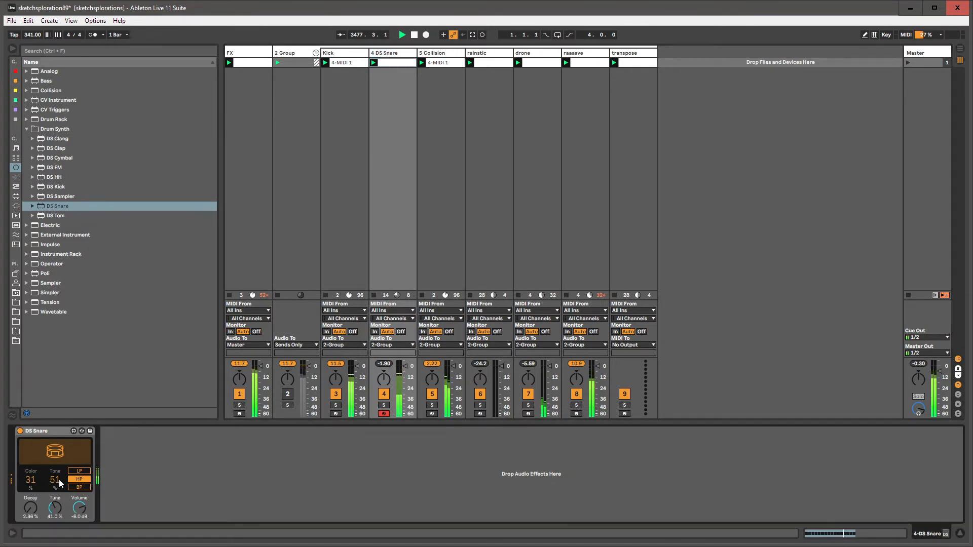
left_click_drag(60, 483, 59, 530)
left_click_drag(59, 483, 60, 406)
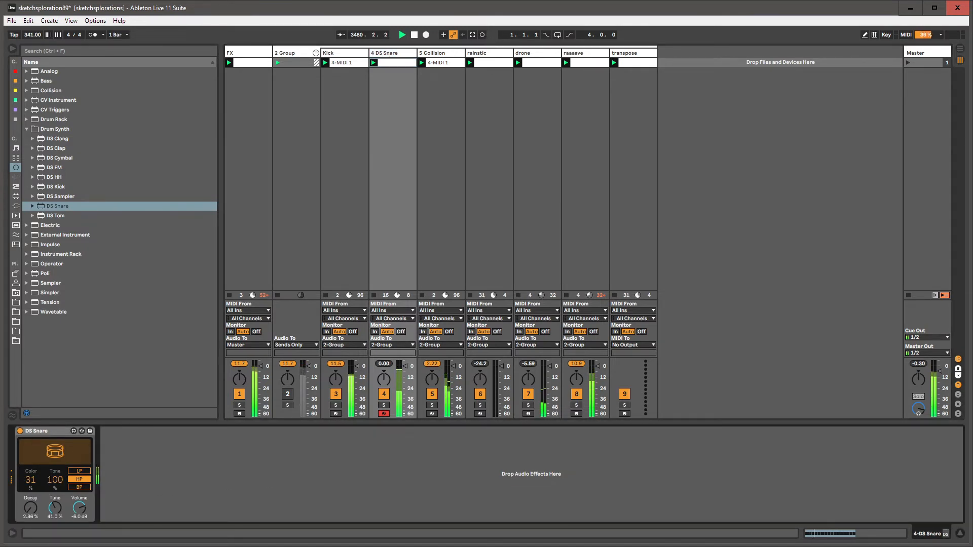
left_click_drag(54, 480, 55, 466)
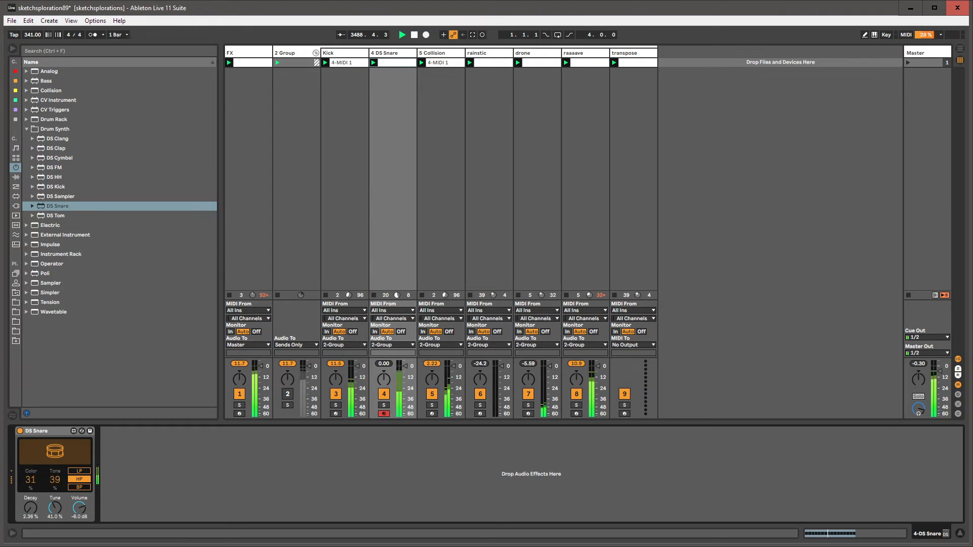
left_click_drag(55, 479, 55, 475)
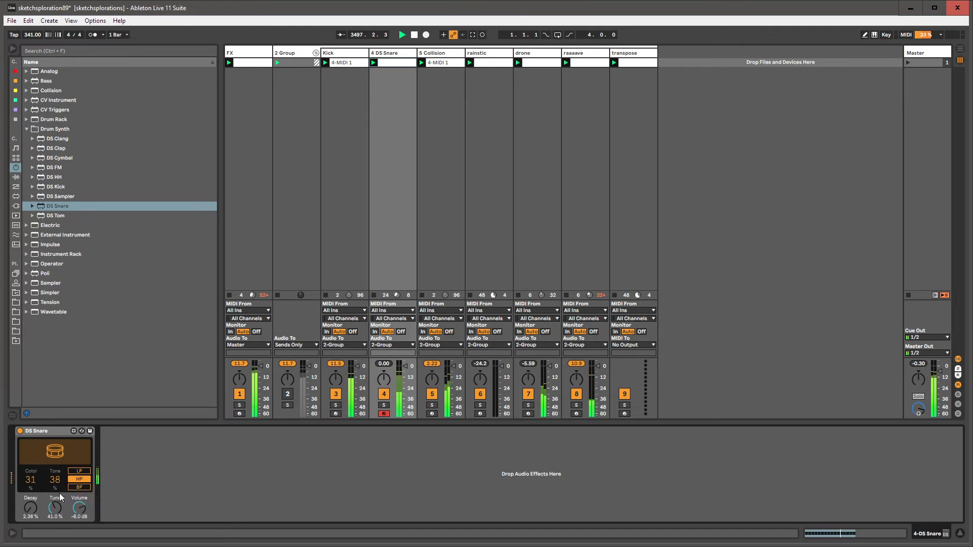
Step: Paste the copied automation curve into the DS Snare's Tone envelope, compressed to about six bars from the clip start, and unlink the envelope
key("shift+Tab")
key("ctrl+v")
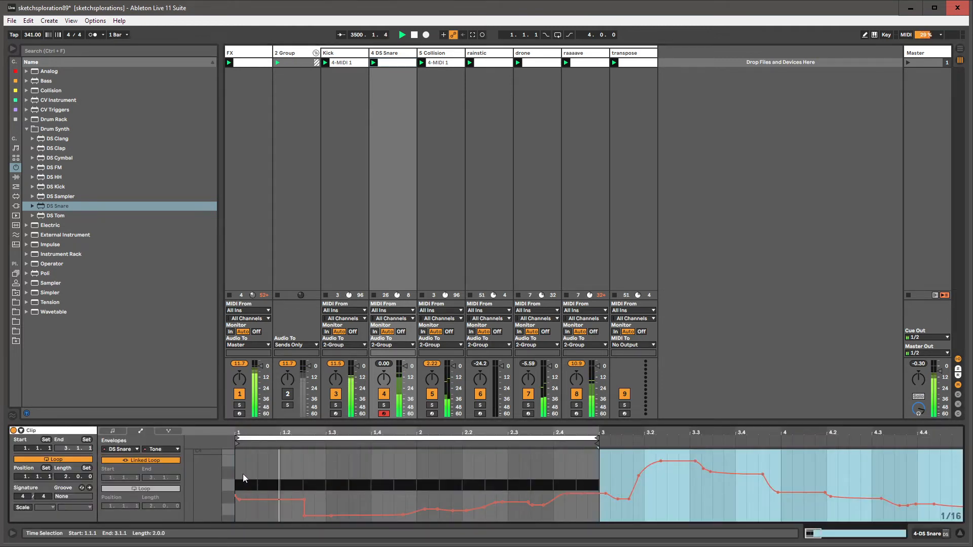
left_click_drag(560, 432, 562, 395)
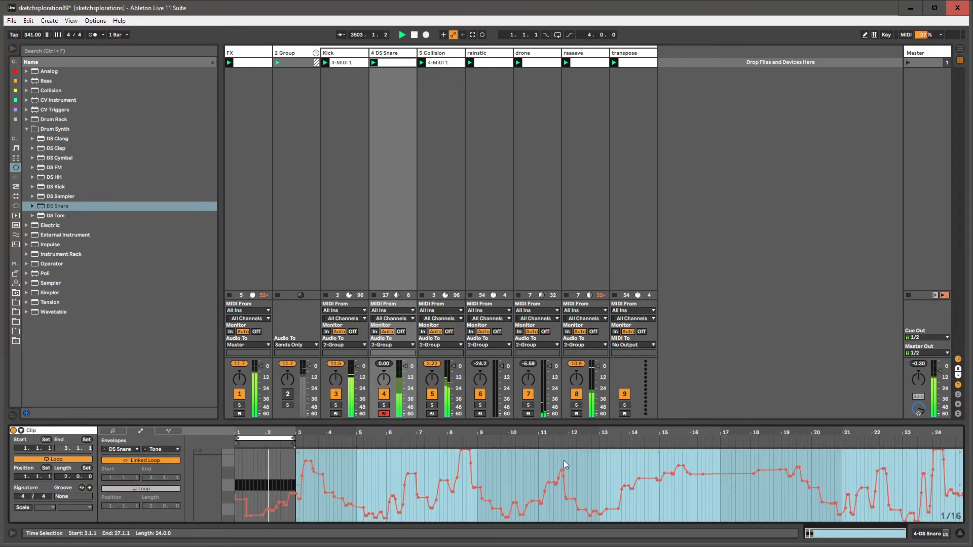
left_click_drag(960, 486, 479, 485)
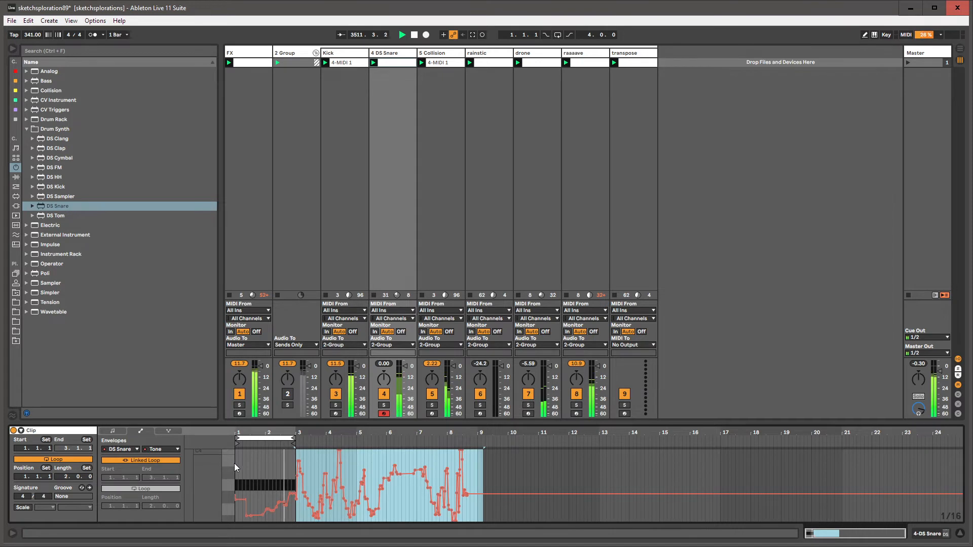
left_click(236, 464)
key("ctrl+v")
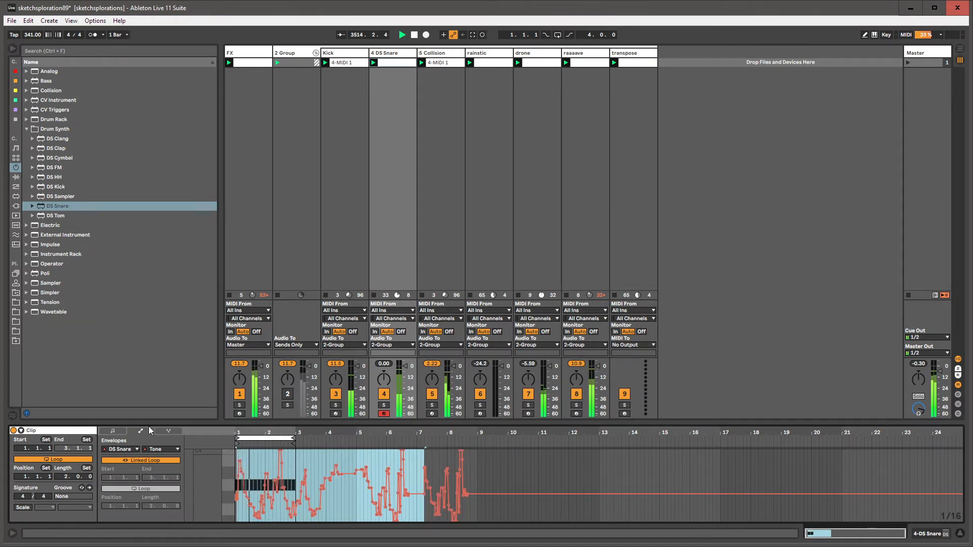
left_click(157, 461)
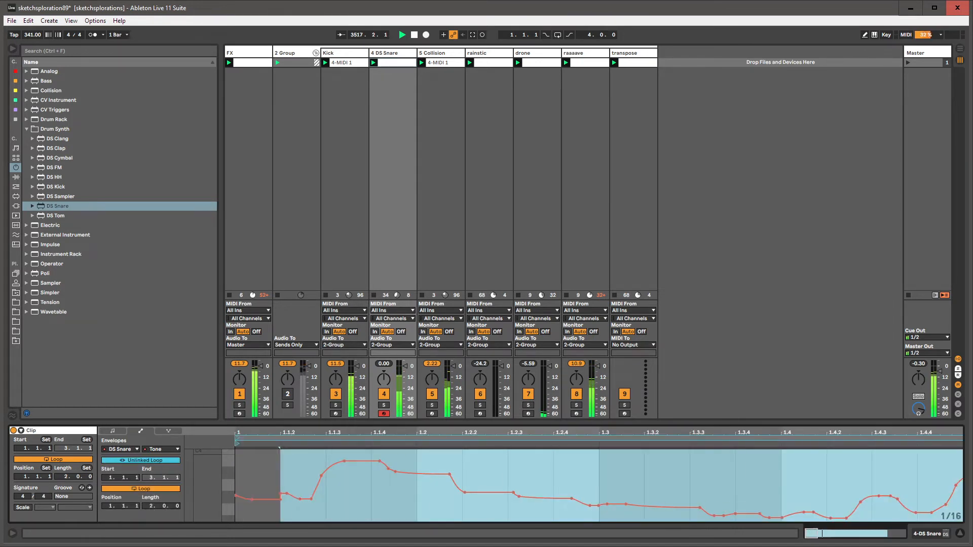
Step: Extend the unlinked Tone envelope's loop to the end of the pasted curve, giving a length of 7.2.2
left_click_drag(961, 439, 813, 448)
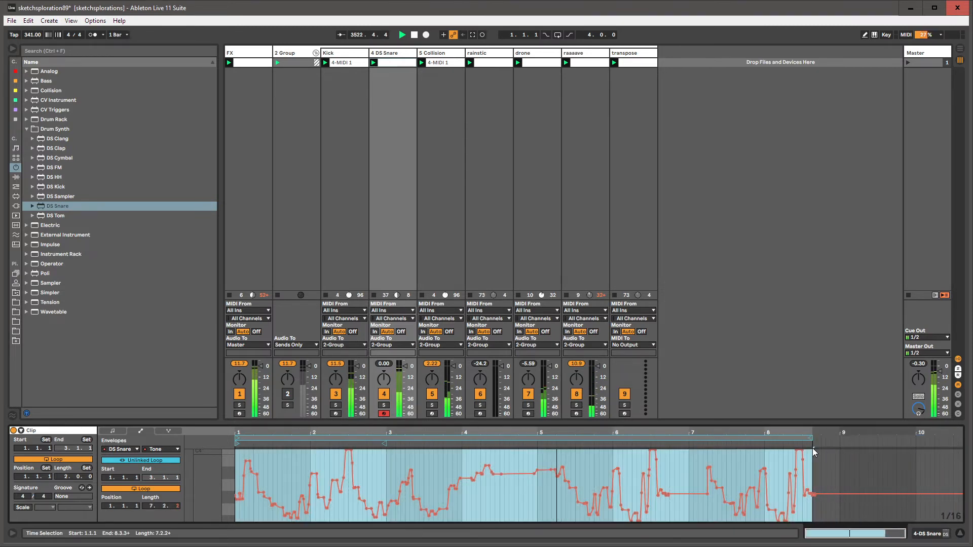
Step: Lower the DS Snare's Decay to 0 % and unlink its clip envelope, with loop length 4.1.0 and start 1.1.4
key("shift+Tab")
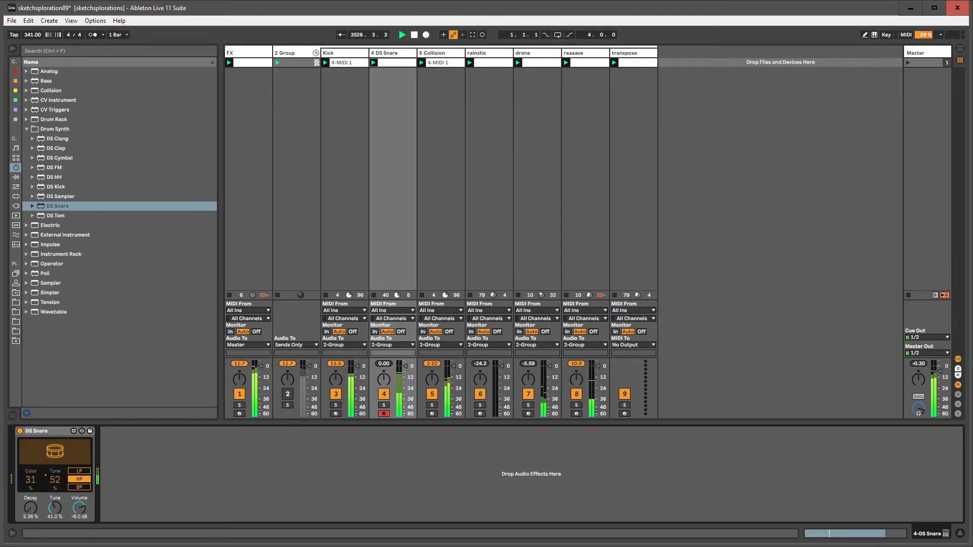
left_click_drag(30, 508, 31, 436)
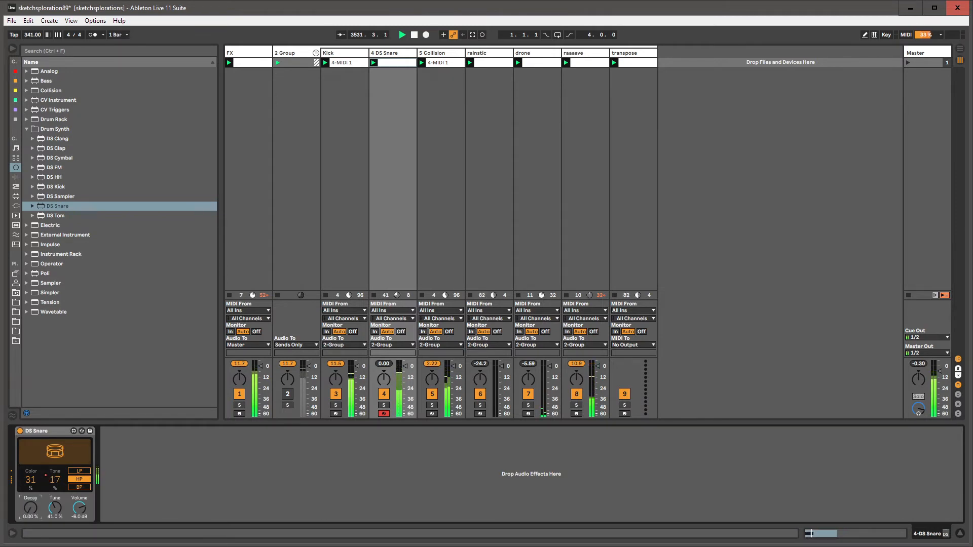
left_click_drag(31, 508, 30, 497)
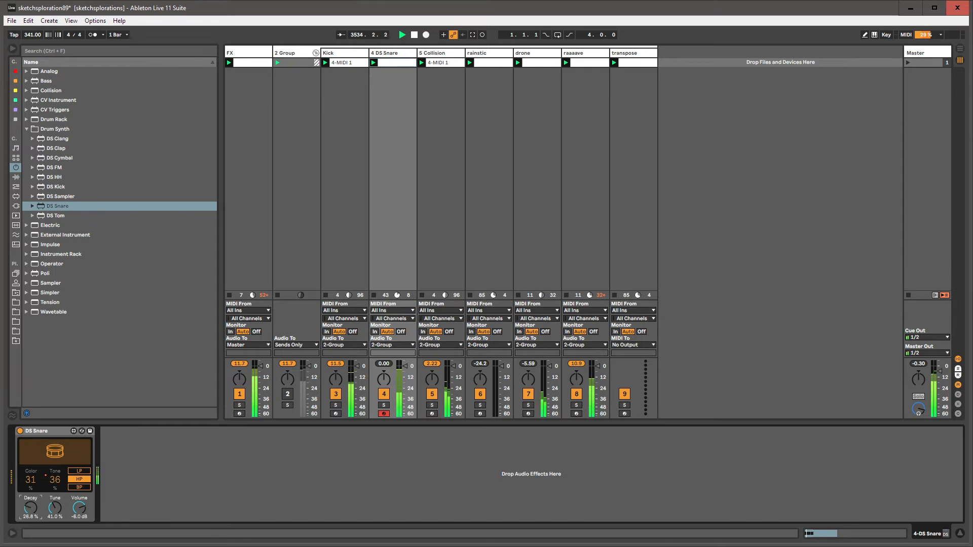
key("shift+Tab")
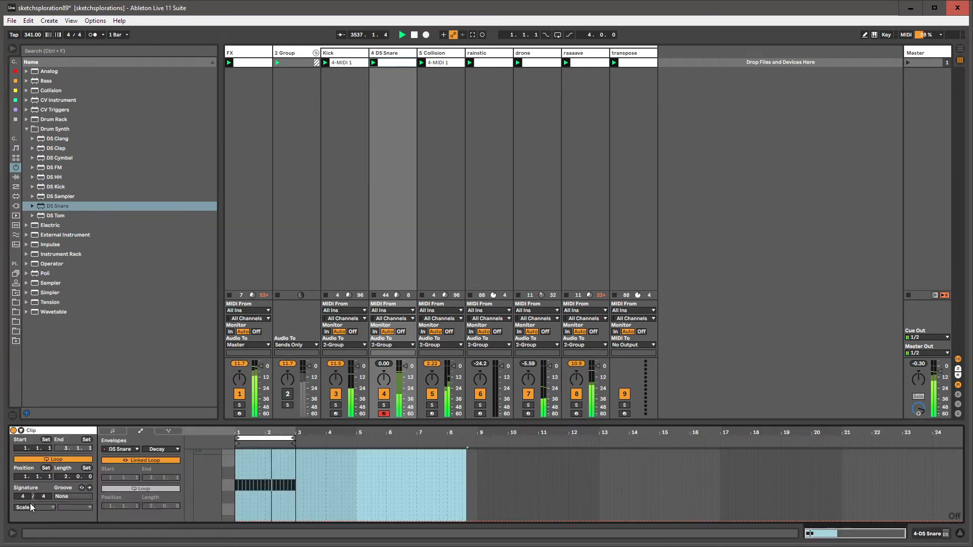
left_click(145, 460)
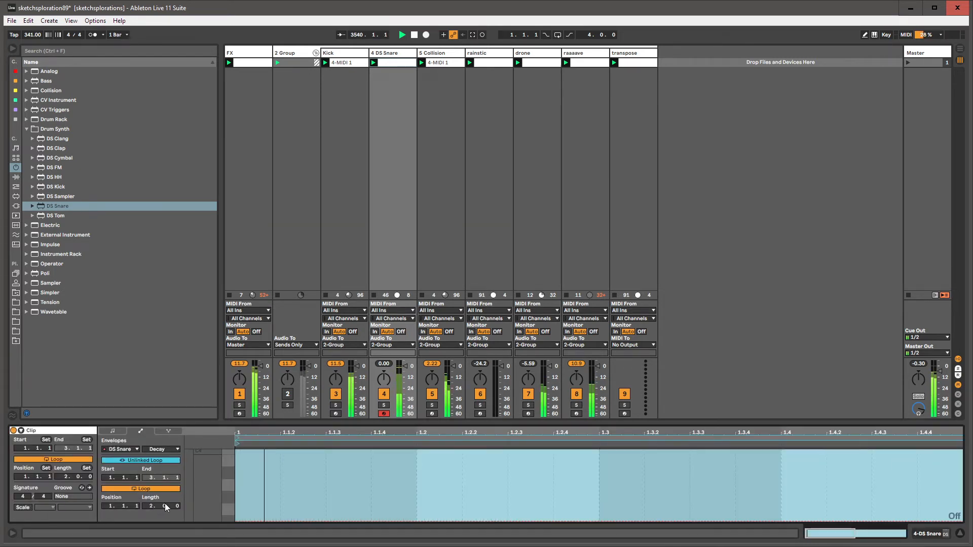
left_click_drag(176, 506, 176, 470)
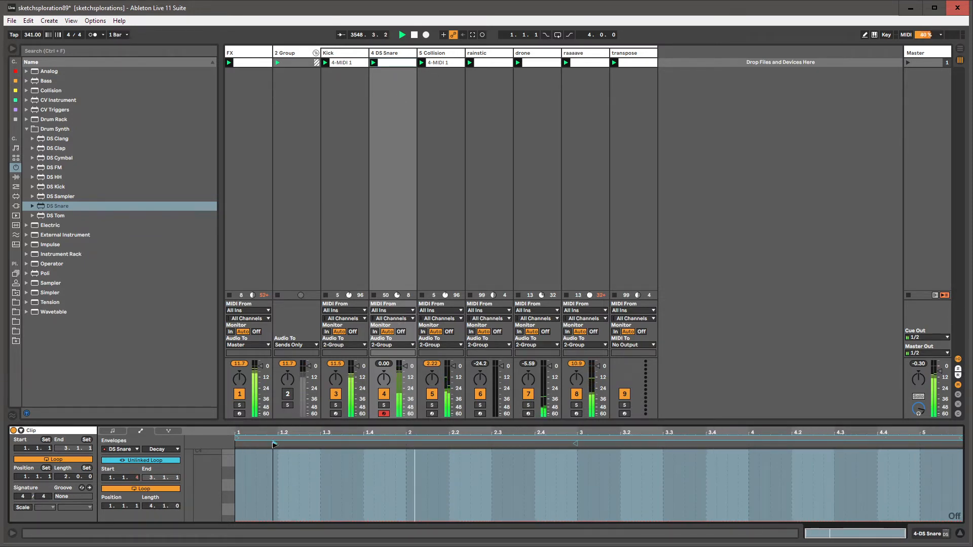
Step: Record varying Decay movements on the DS Snare into the playing clip and display the resulting Decay envelope
left_click(119, 431)
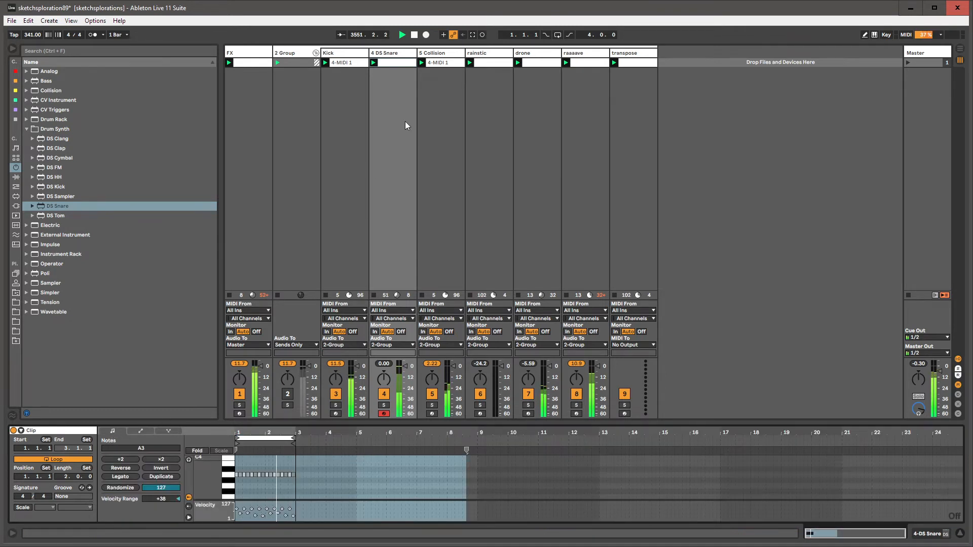
left_click(399, 50)
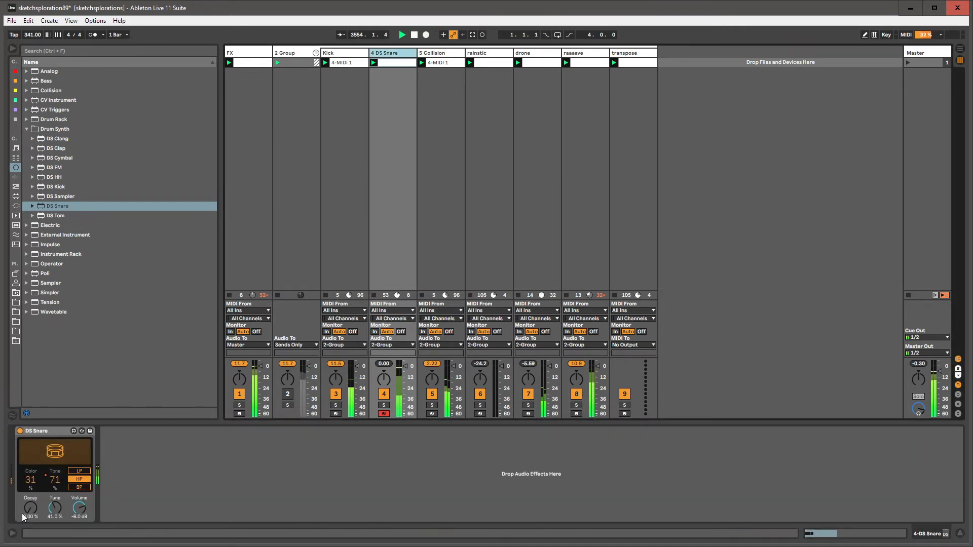
left_click_drag(26, 509, 25, 496)
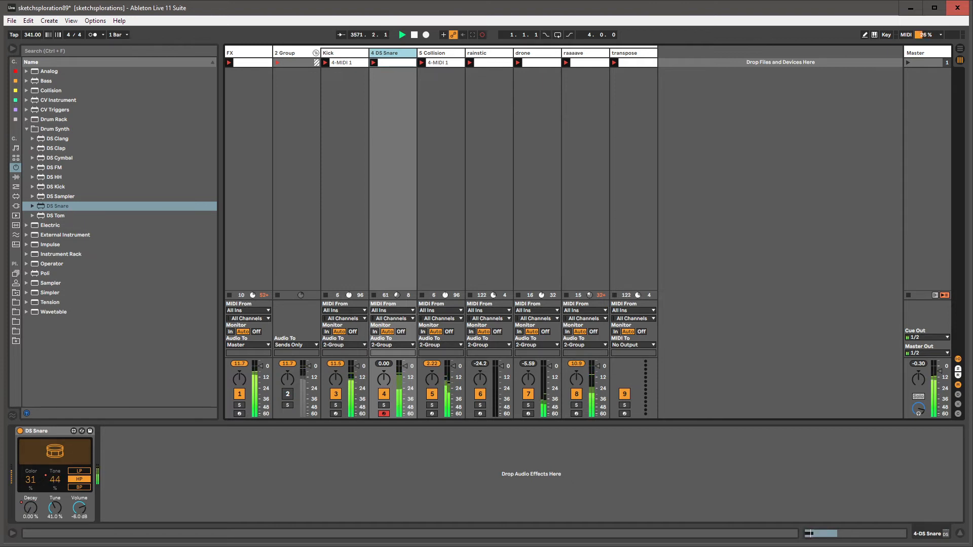
key("shift+Tab")
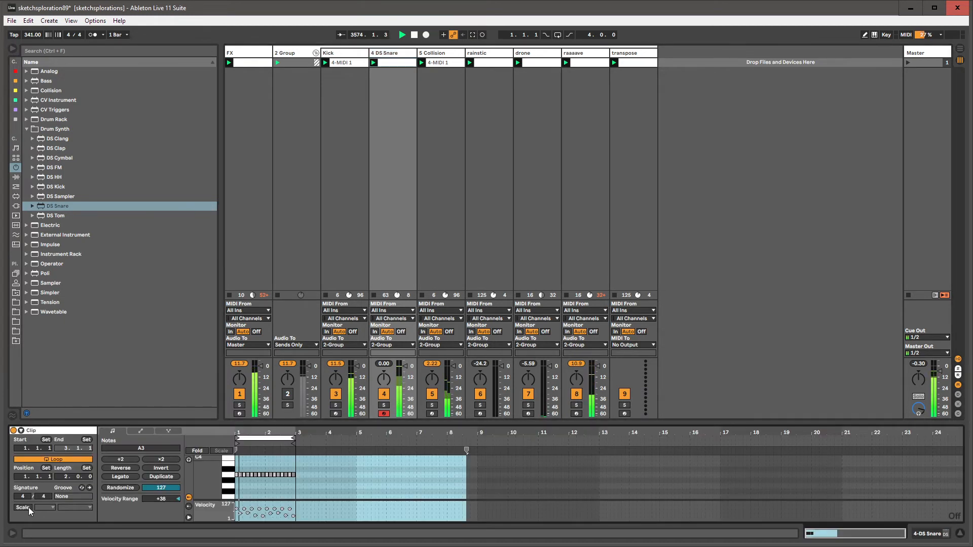
left_click(139, 430)
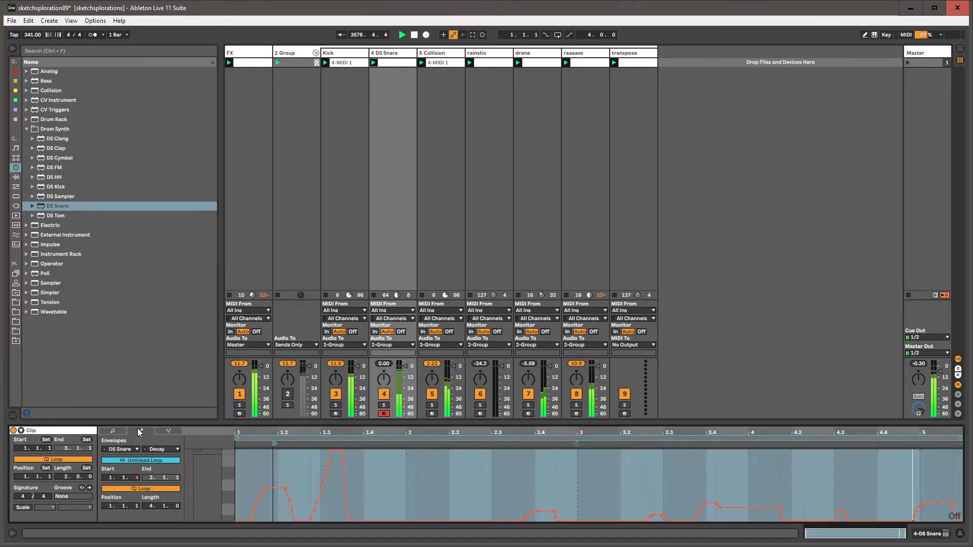
Step: Lengthen the DS Snare Decay envelope loop and duplicate its curve so the unlinked loop spans 18.2.0
left_click(375, 470)
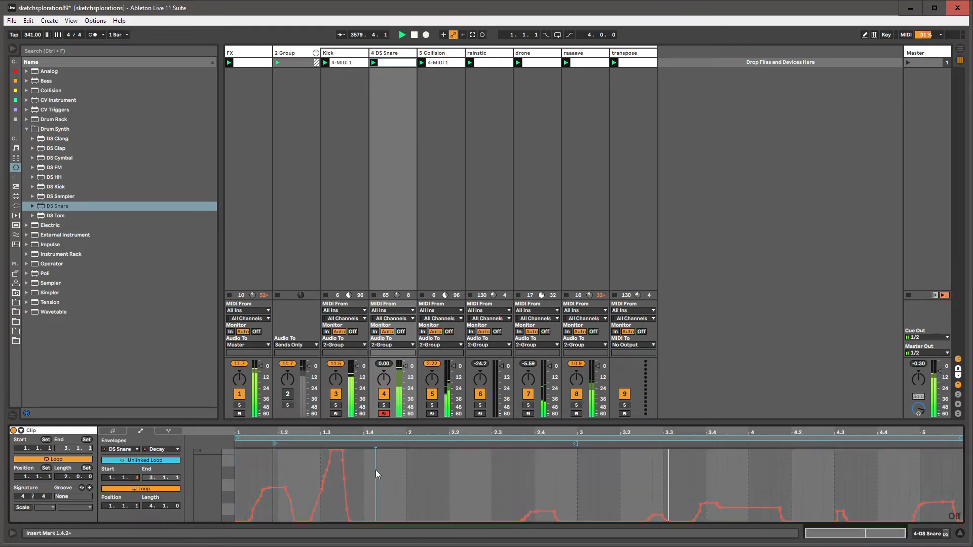
key("ctrl+a")
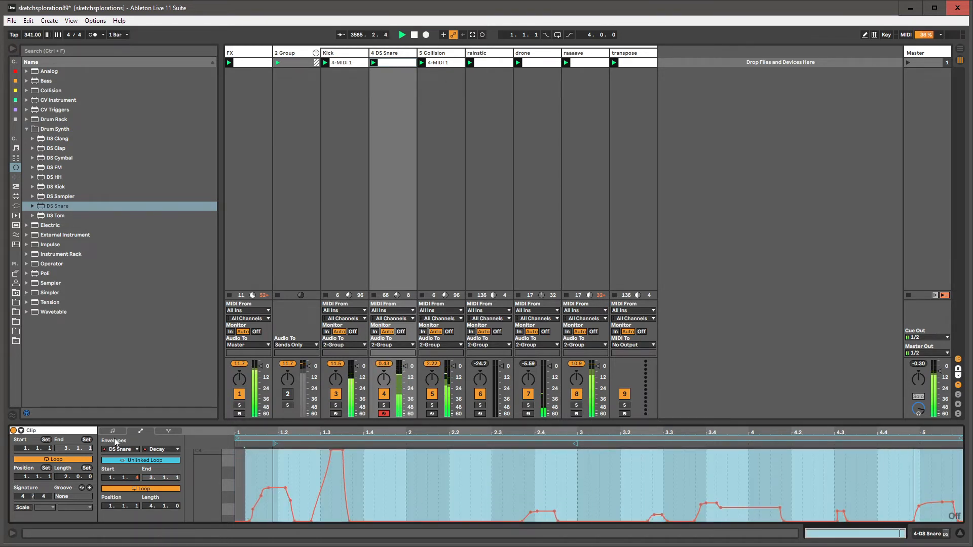
left_click_drag(151, 506, 151, 494)
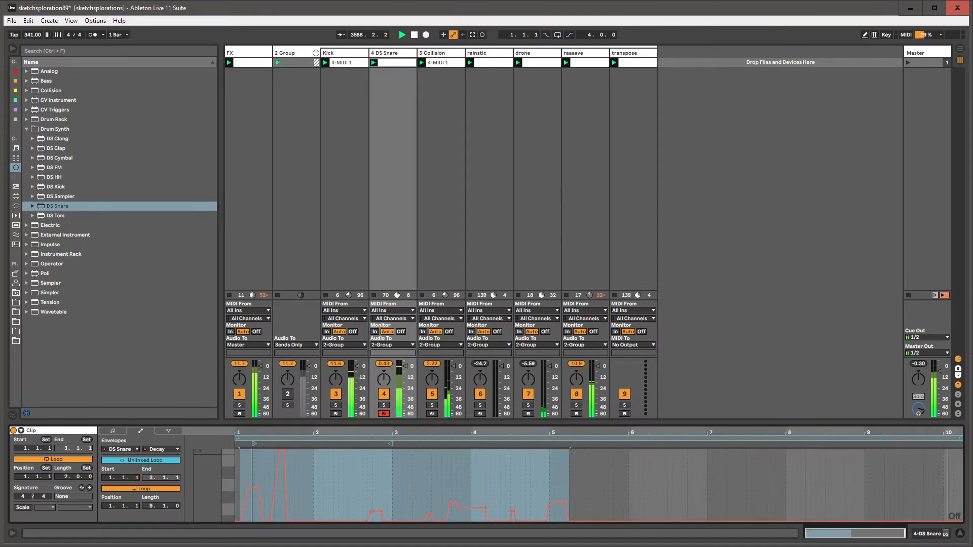
left_click_drag(668, 478, 358, 488)
key("ctrl+a")
key("ctrl+d")
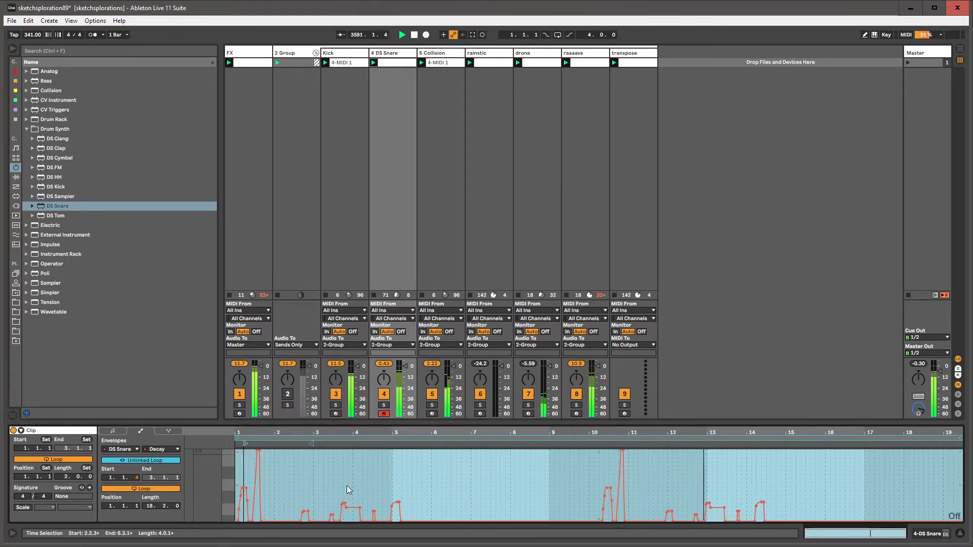
Step: Draw Decay envelope steps at about 54.6% before bar 11, low in bar 7, 61% near bar 16 and high in bar 18
left_click(532, 481)
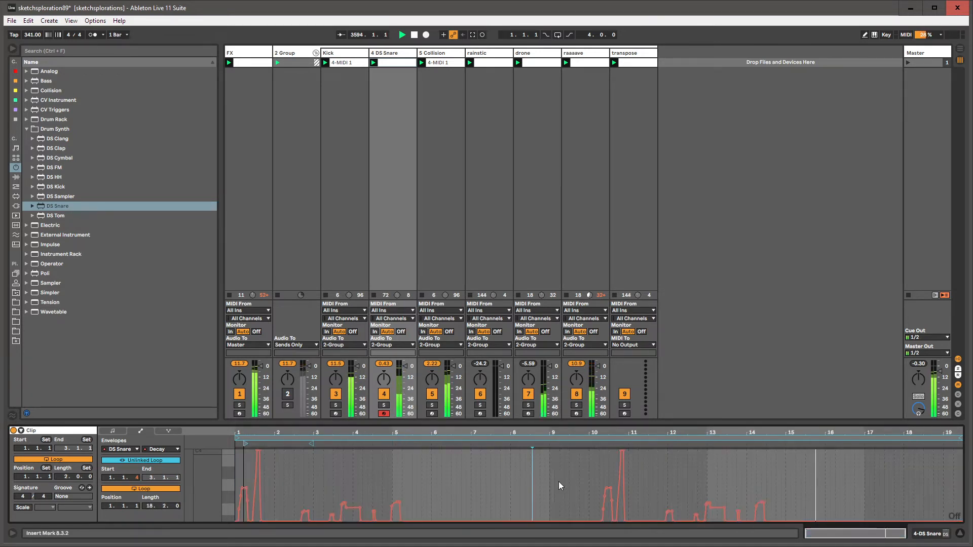
key("b")
left_click_drag(619, 484, 630, 479)
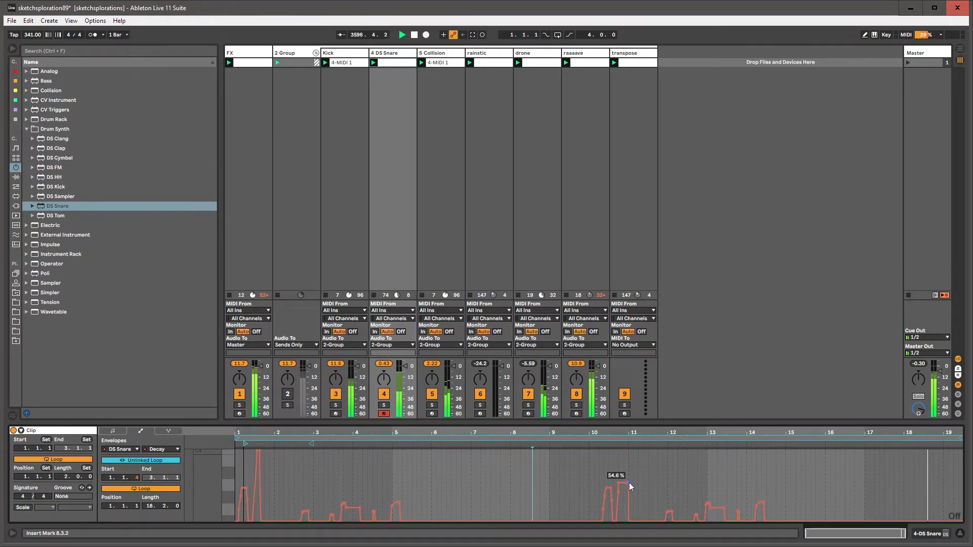
key("b")
key("b")
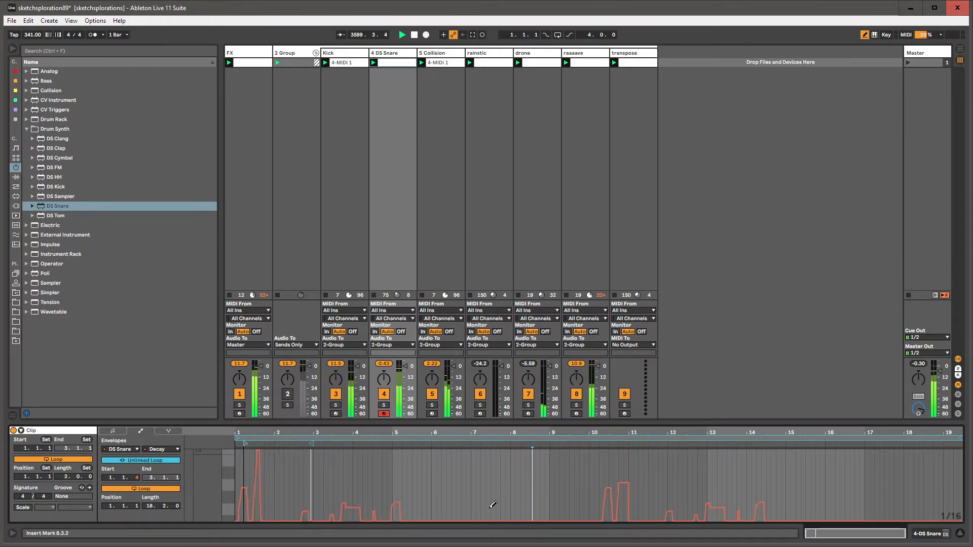
left_click(493, 508)
left_click_drag(912, 465, 921, 465)
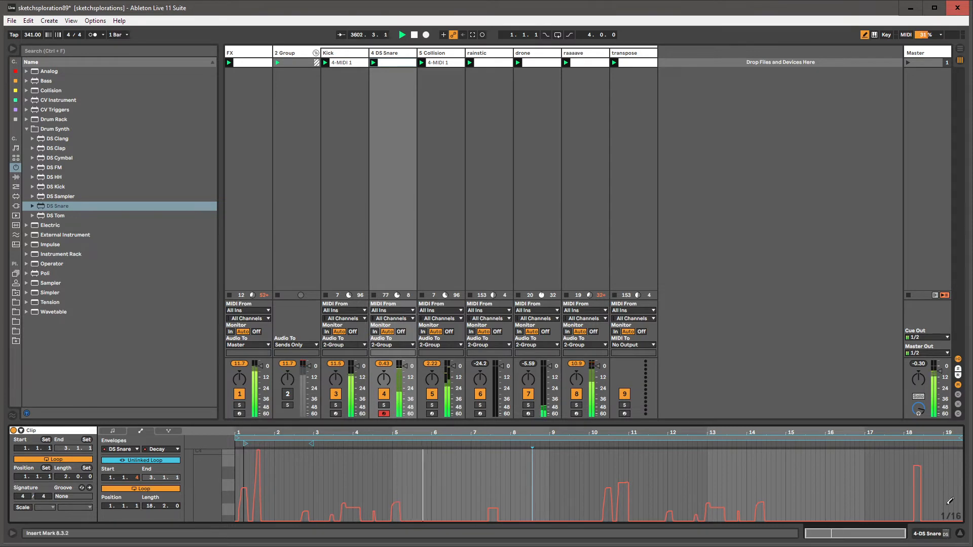
left_click(830, 476)
key("b")
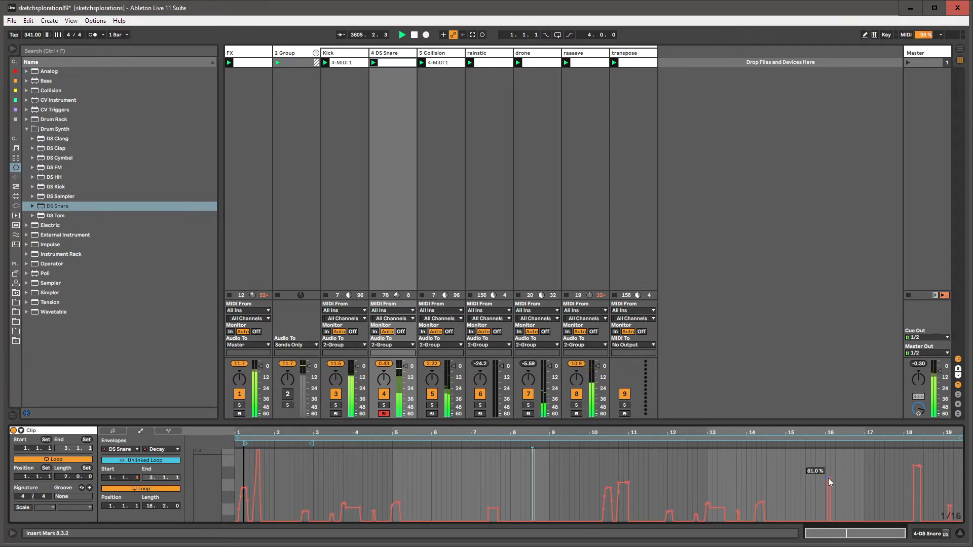
Step: Show the DS Snare device and lower its Tune to 26.8%
left_click(392, 53)
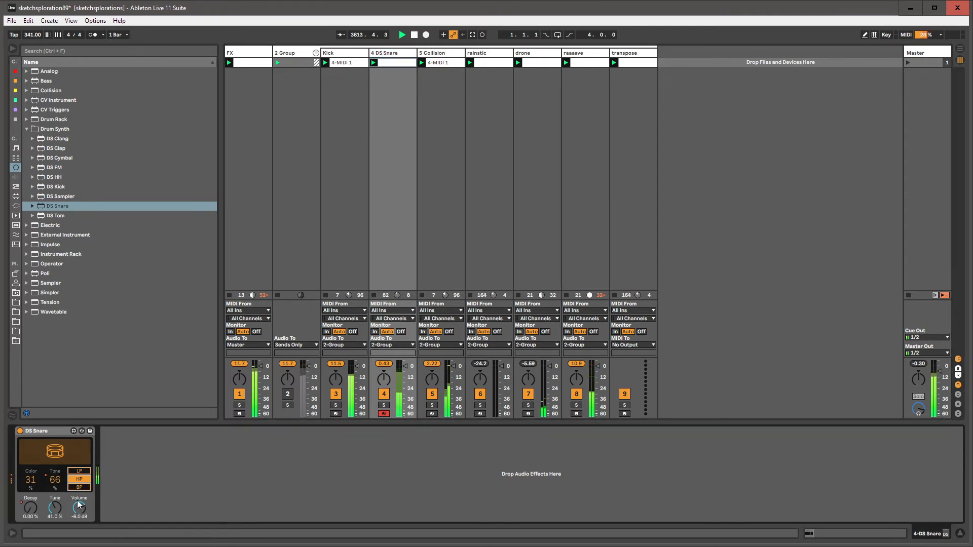
left_click_drag(57, 514, 55, 474)
left_click_drag(55, 507, 54, 499)
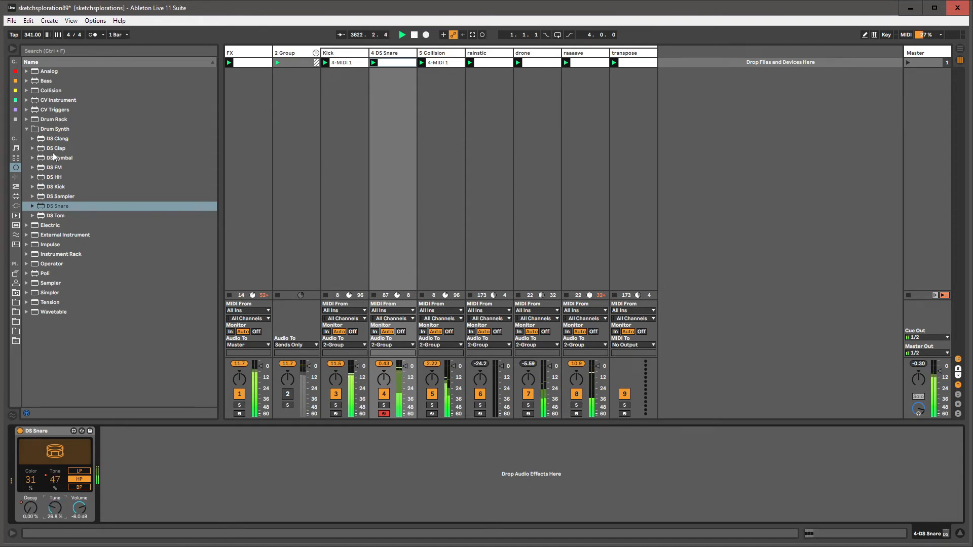
Step: Collapse the Drum Synth folder and add a Delay effect after DS Snare
left_click(27, 130)
left_click(115, 477)
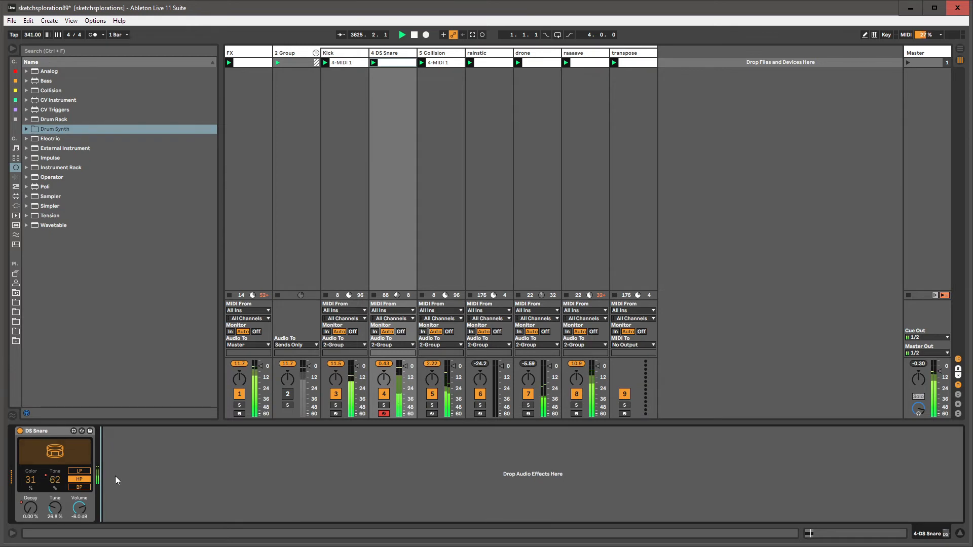
key("ctrl+f")
type("Delay")
key("Down")
key("Return")
Step: Set both Delay times to 1.12 ms, Feedback to 95% and Dry/Wet to 29%
left_click_drag(116, 467, 116, 497)
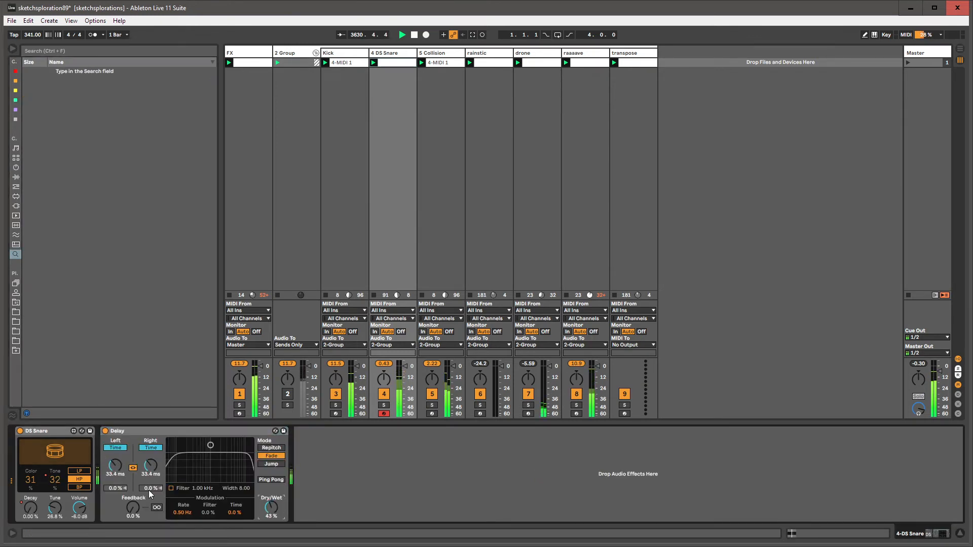
left_click_drag(133, 509, 132, 517)
left_click_drag(150, 465, 150, 496)
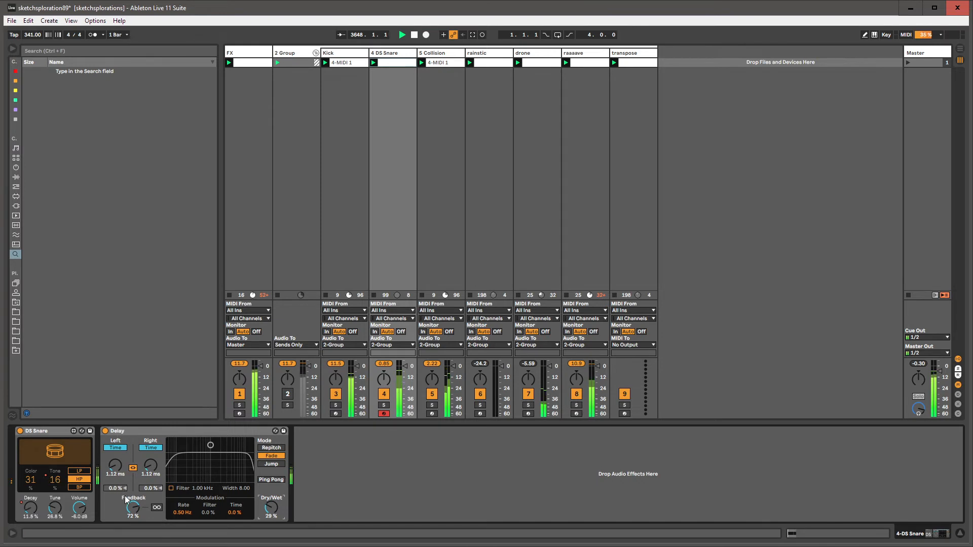
left_click_drag(130, 505, 129, 503)
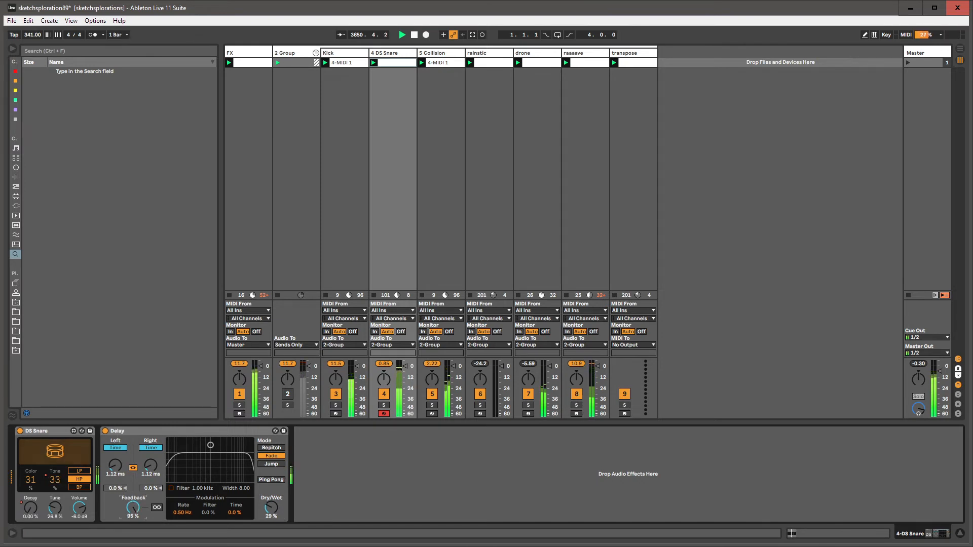
Step: Show the Delay's L Time envelope in the snare clip, unlink its loop and set the loop length to 8.2.0
right_click(115, 465)
left_click(122, 467)
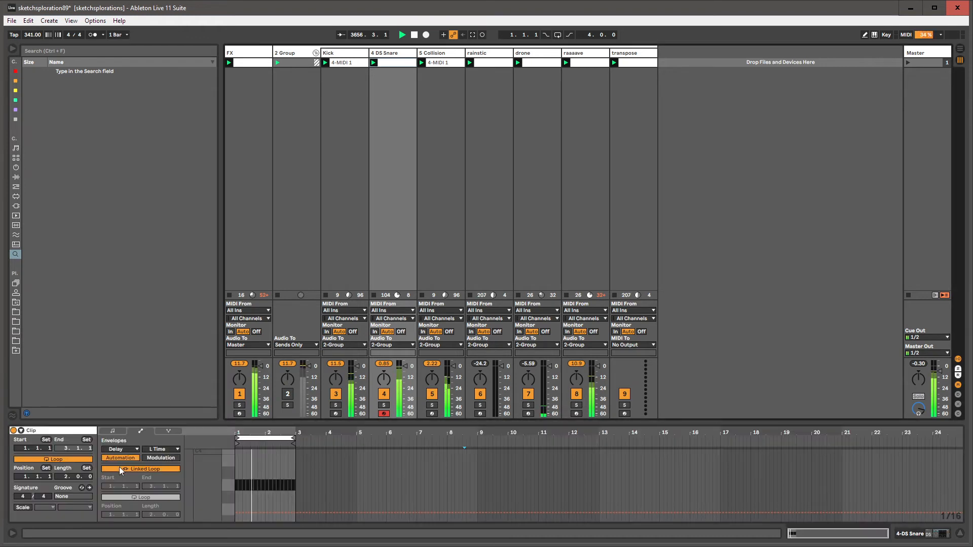
left_click(155, 466)
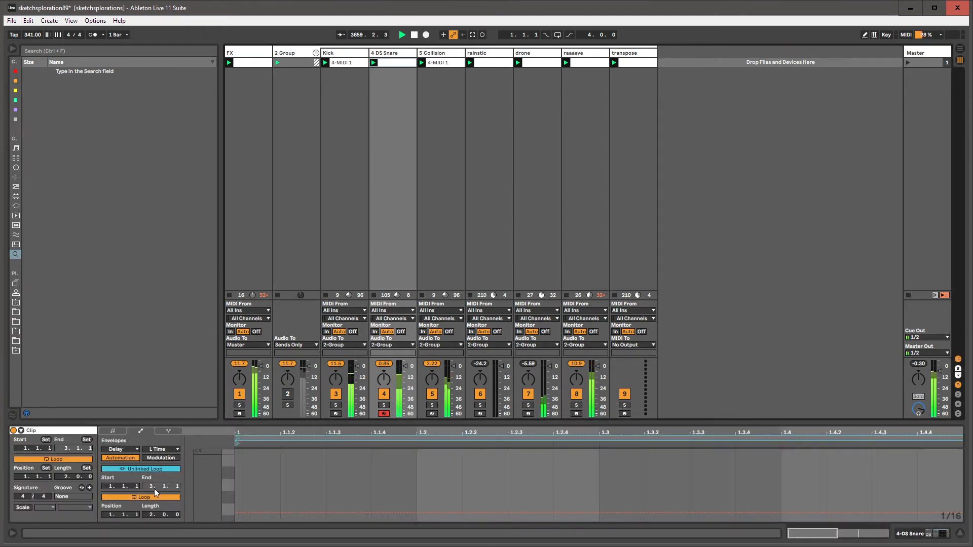
left_click_drag(149, 515, 177, 498)
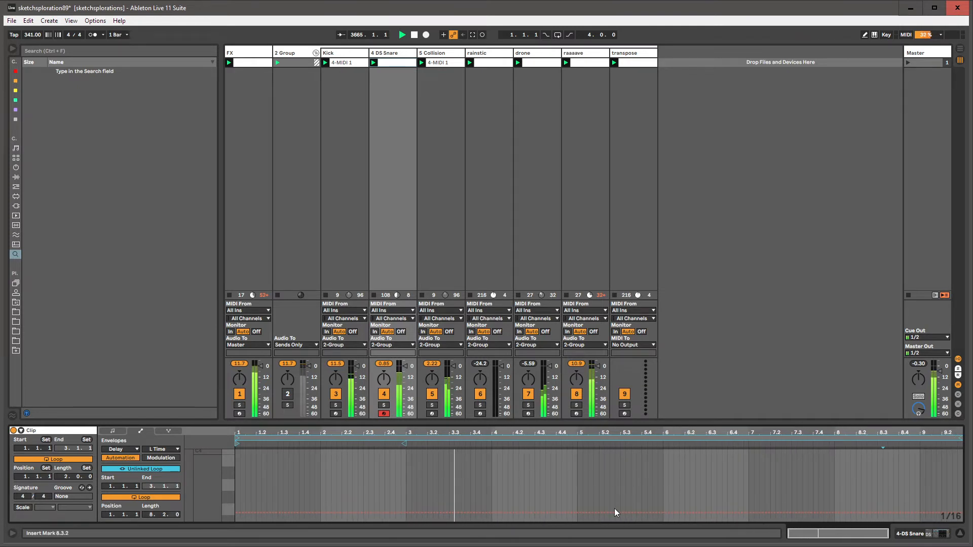
Step: Add a step in the L Time envelope just before bar 5, raising the delay time to about 1.46 ms
left_click(573, 512)
left_click(577, 513)
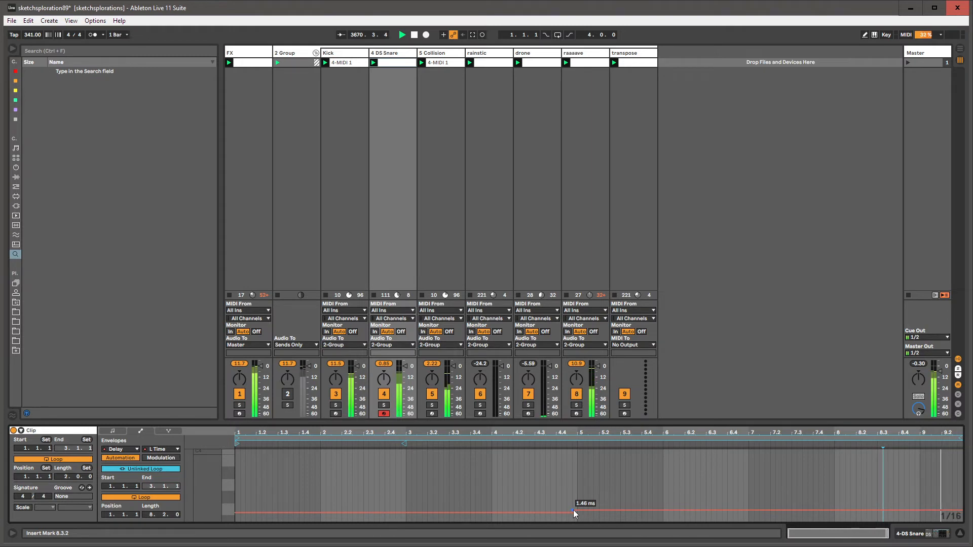
left_click_drag(572, 509, 572, 510)
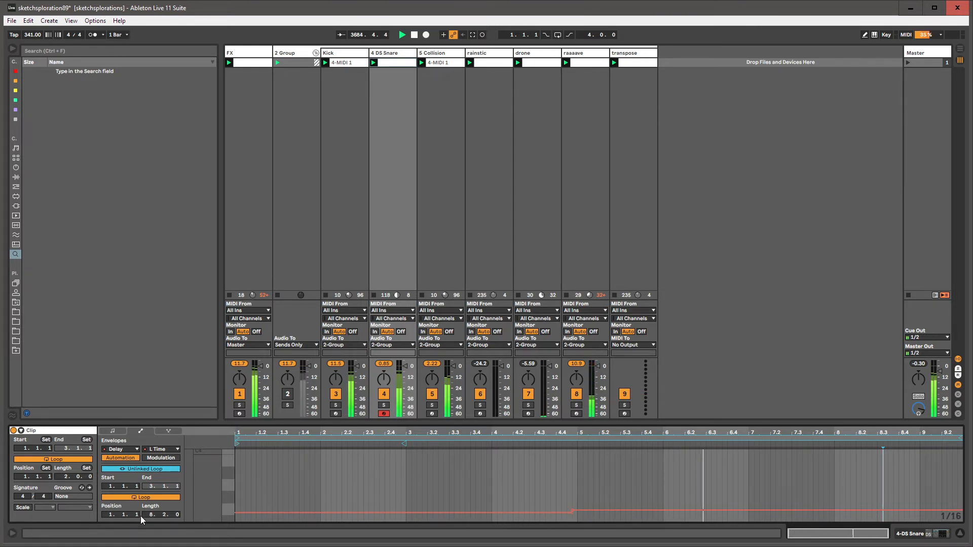
Step: Extend the L Time envelope loop to 20.2.0 and move its loop start to 8.4.3
left_click_drag(151, 515, 151, 494)
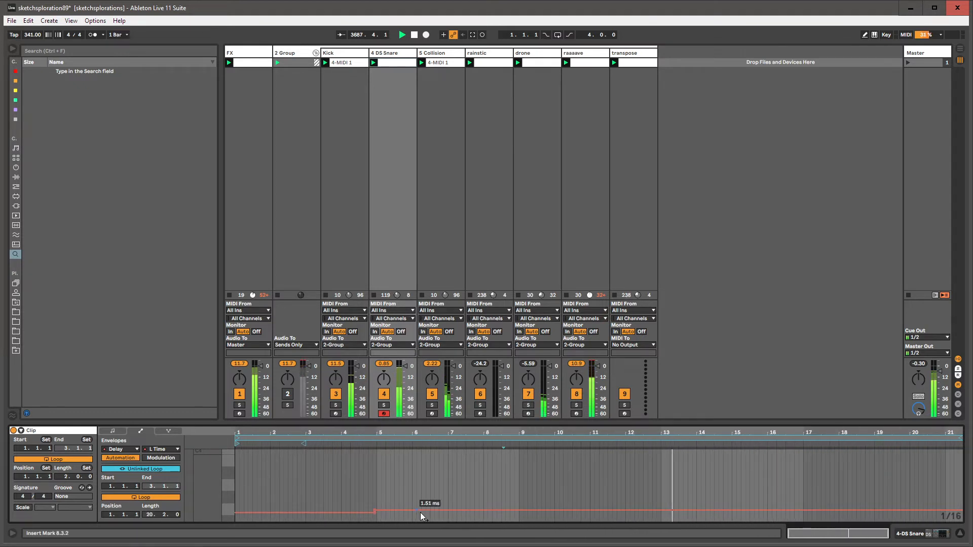
left_click(248, 439)
left_click_drag(247, 439, 512, 439)
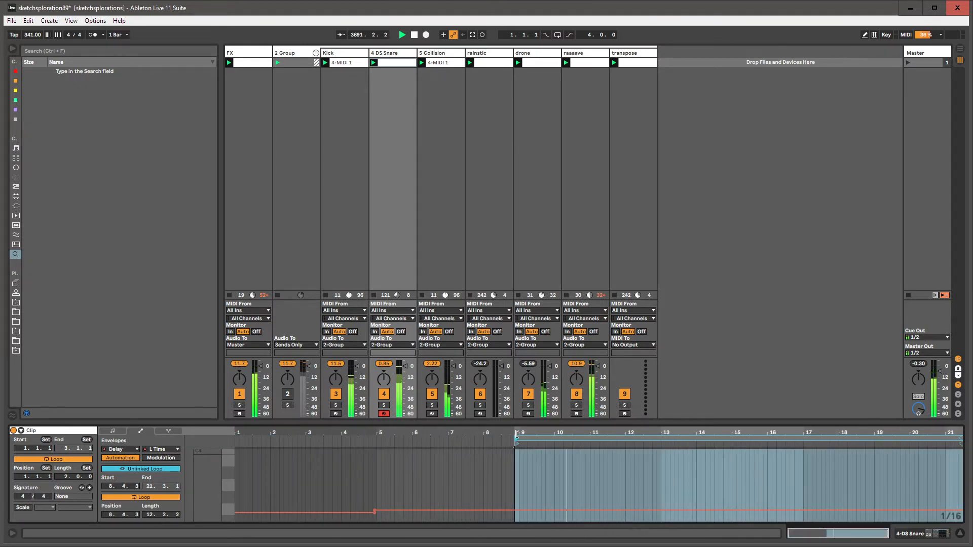
Step: Lower the L Time envelope from about bar 9 onward to about 1.26 ms
left_click(517, 509)
left_click_drag(521, 510, 523, 511)
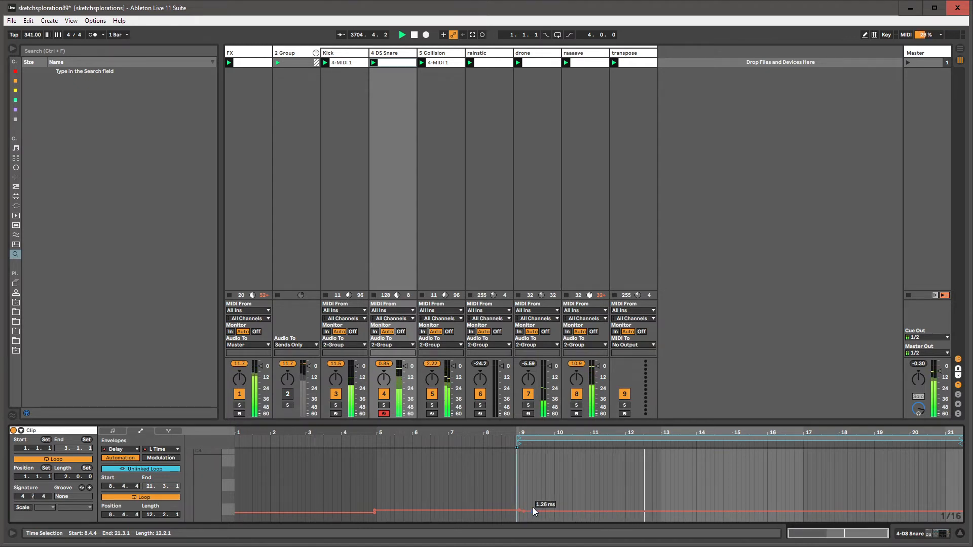
left_click(520, 502)
left_click_drag(519, 499, 546, 499)
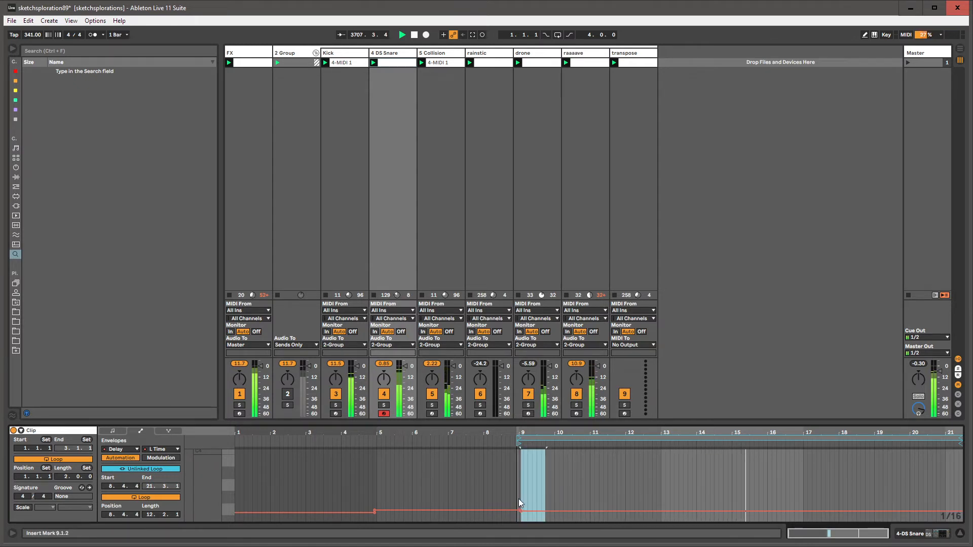
Step: Copy the L Time envelope section from 2.3.3 to 4.4.1 and paste it at bar 13
left_click_drag(294, 487, 369, 487)
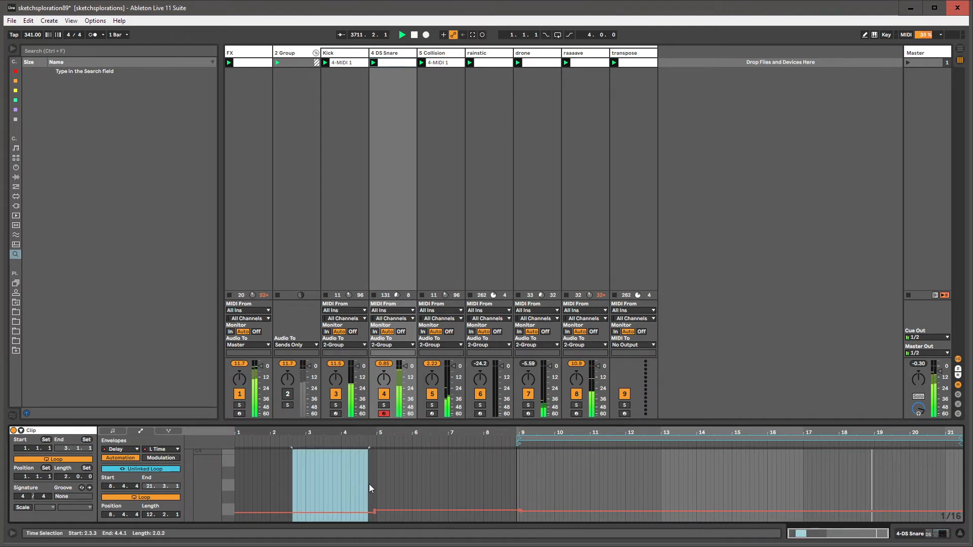
left_click(660, 476)
key("ctrl+v")
left_click(734, 457)
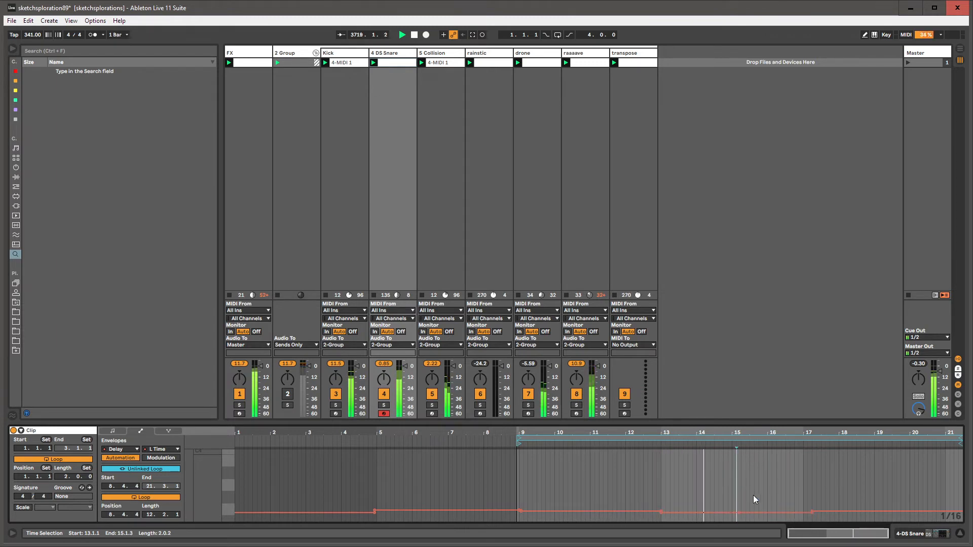
left_click(726, 503)
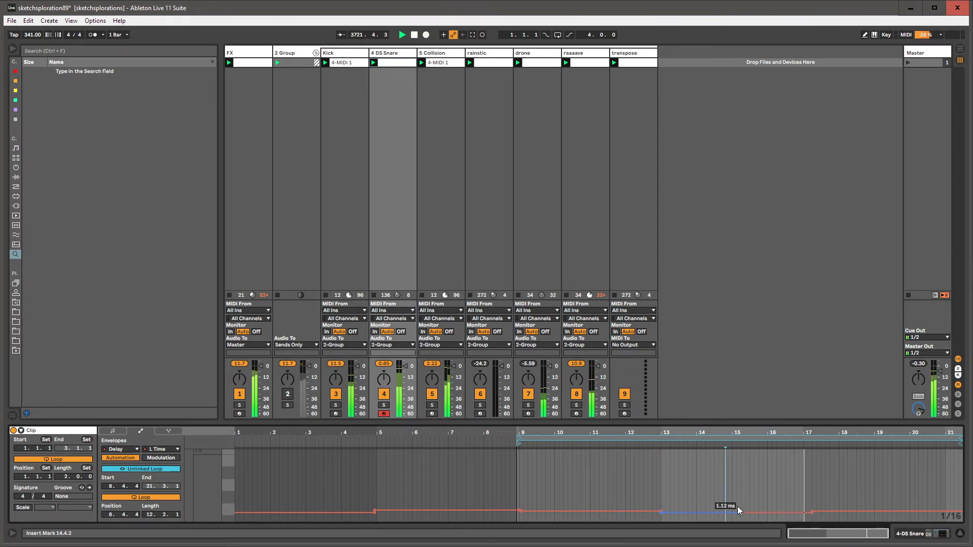
Step: Move the L Time envelope loop back to position 1.1.2 and extend its length to 20.1.3
left_click_drag(775, 437, 509, 431)
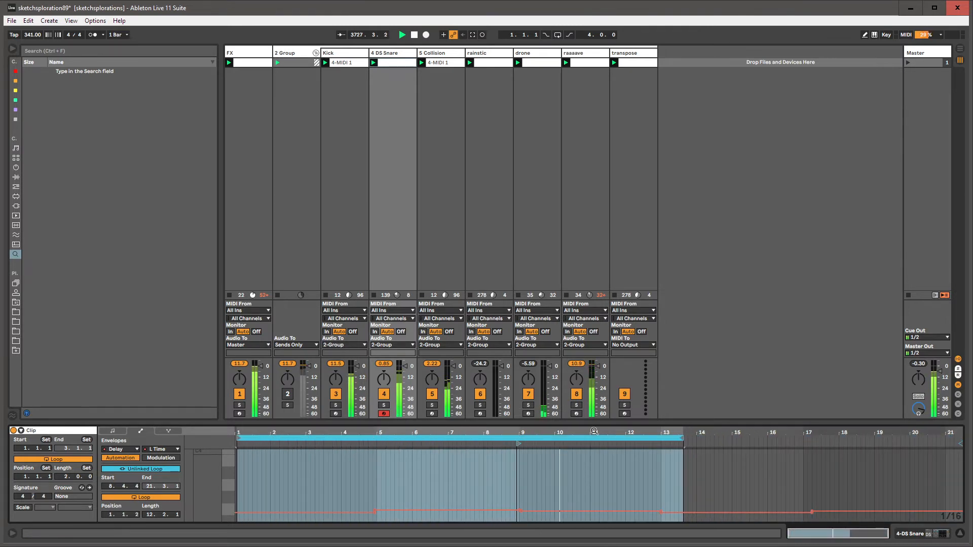
left_click_drag(683, 437, 961, 437)
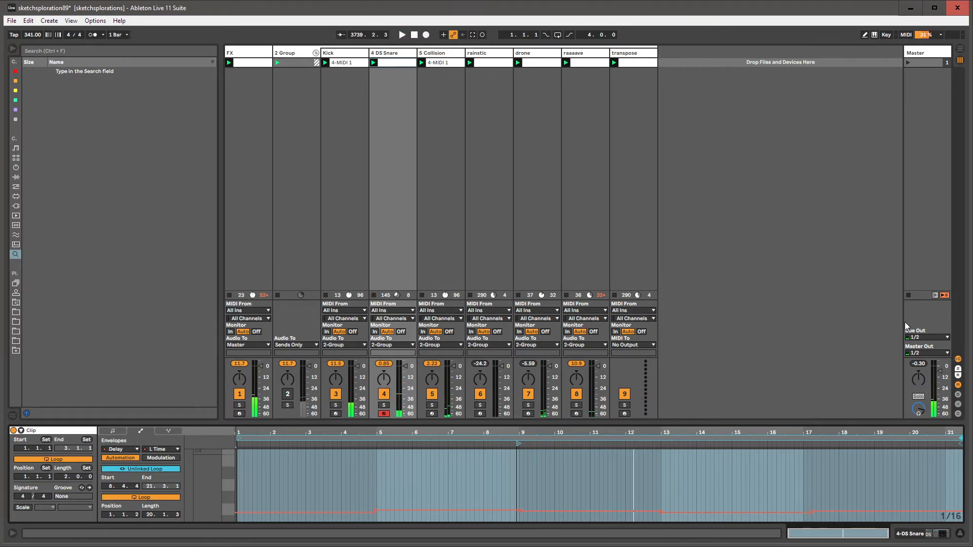
Step: Stop all clips and playback, and launch only the DS Snare clip
left_click(908, 295)
left_click(416, 35)
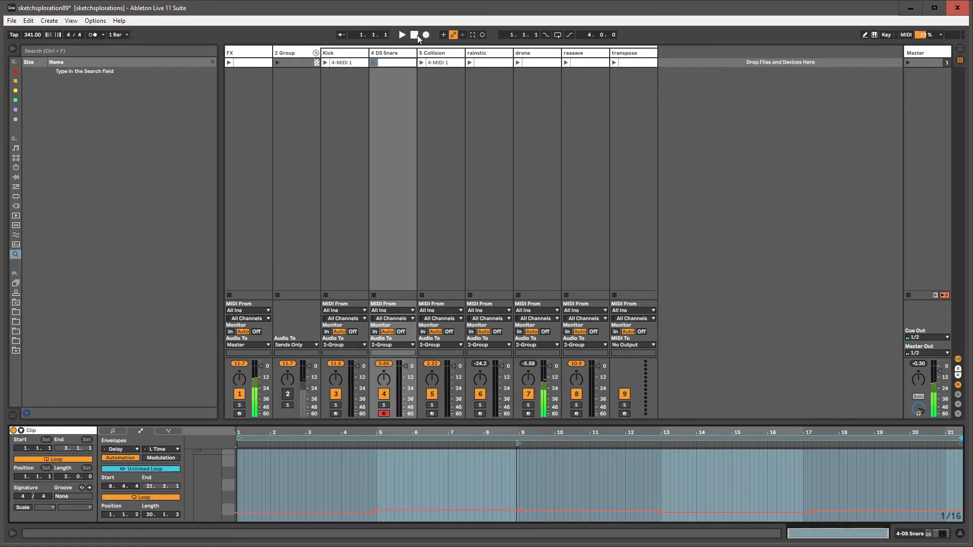
left_click(374, 62)
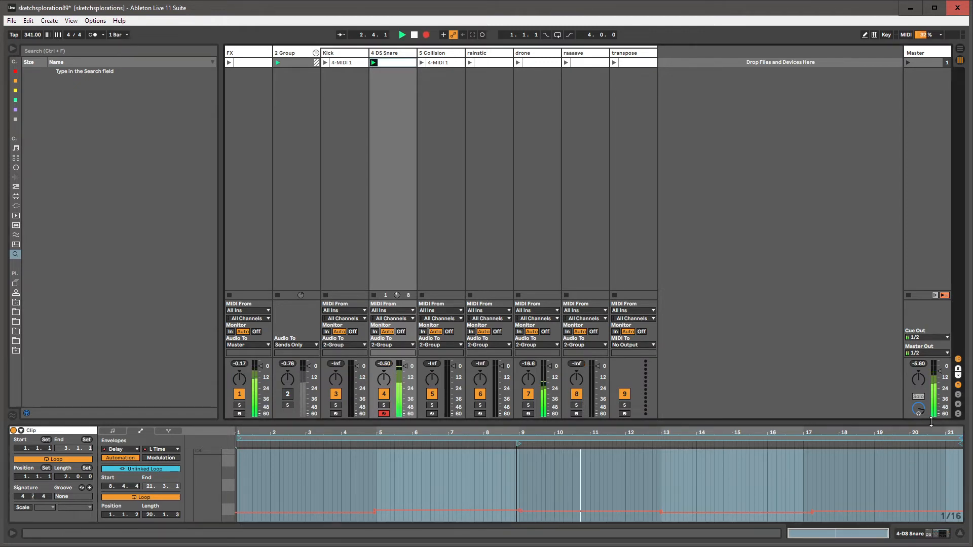
Step: Try shorter, shifted L Time envelope loops while the snare plays, finishing at position 10.1.4 with length 1.2.1
mouse_move(958, 437)
left_mouse_down()
mouse_move(630, 444)
mouse_move(622, 456)
left_mouse_up()
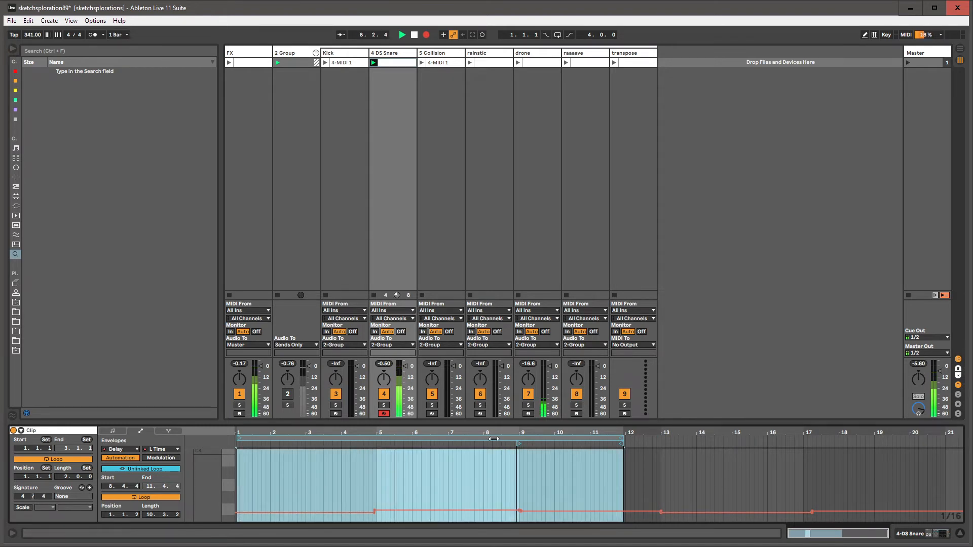
left_click_drag(495, 438, 751, 454)
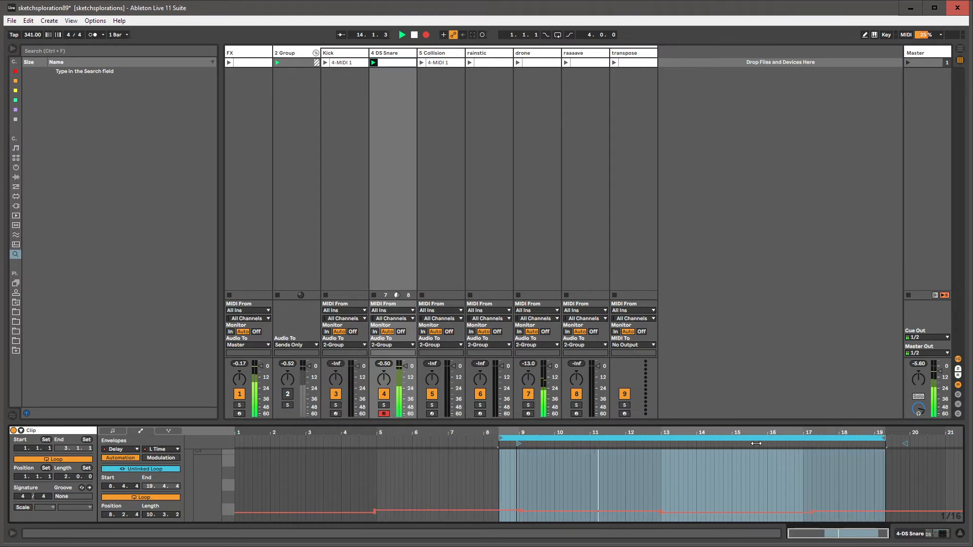
left_click_drag(887, 440, 431, 440)
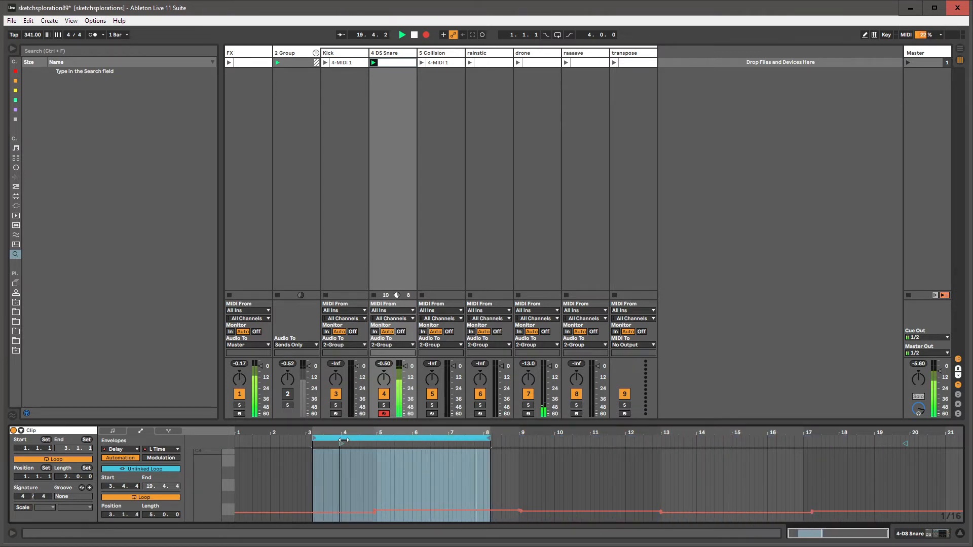
left_click_drag(313, 438, 582, 472)
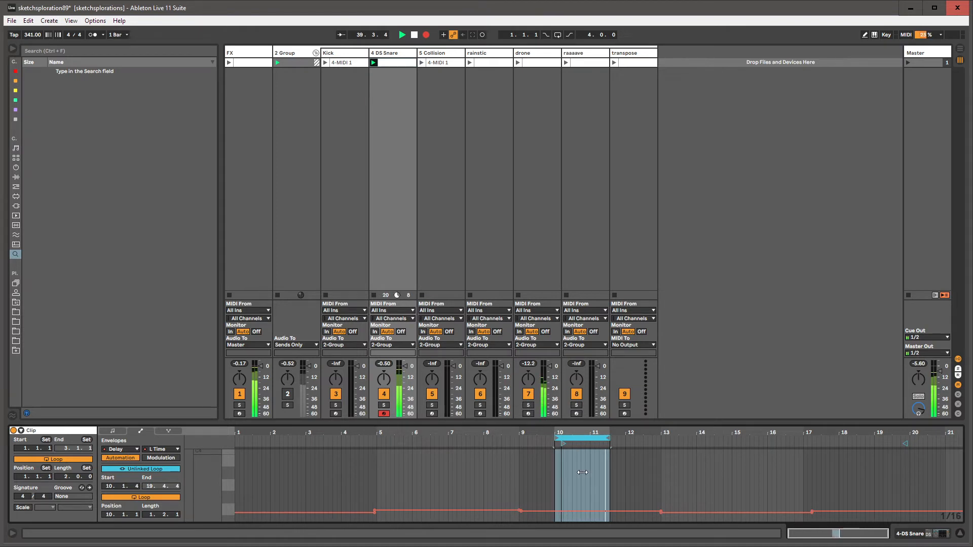
Step: Move the L Time envelope loop back to position 2.2.3, keeping its length of 1.2.1
left_click_drag(583, 472, 312, 448)
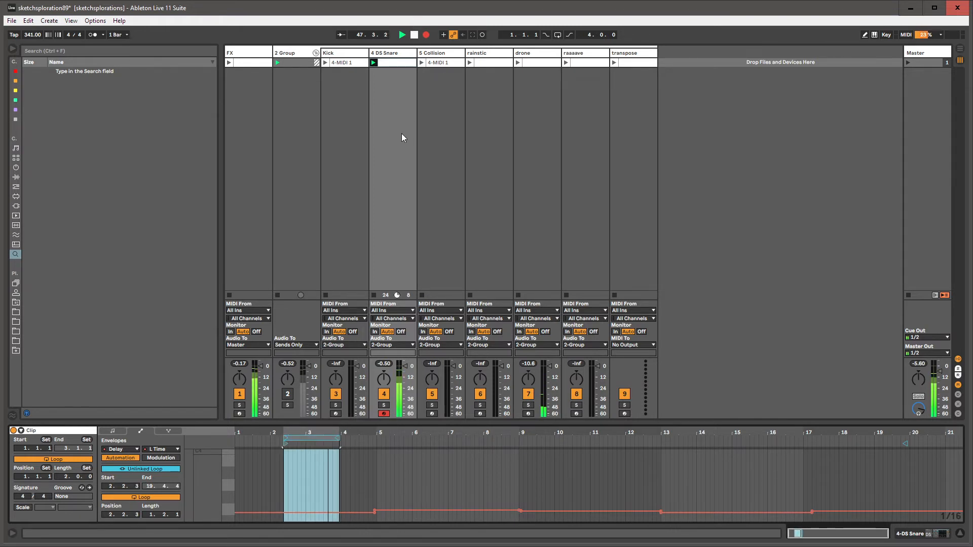
Step: Select the recorded DS Snare clips from the start of the Arrangement, and return to the Session view
key("Tab")
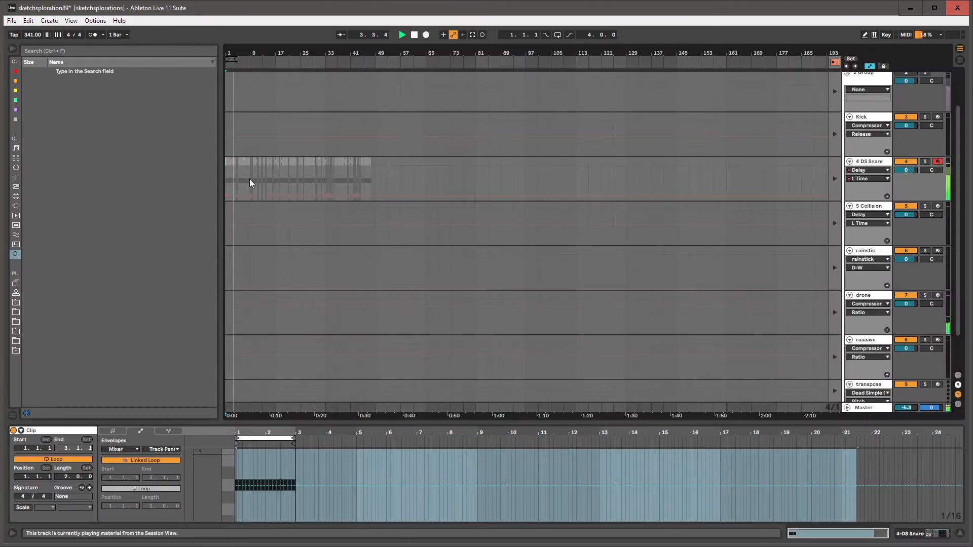
left_click_drag(377, 181, 210, 190)
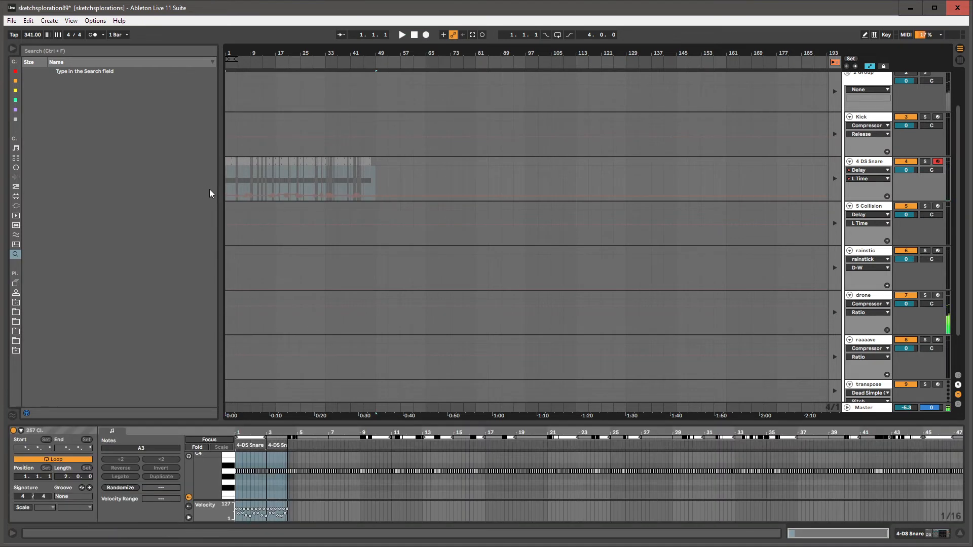
key("Tab")
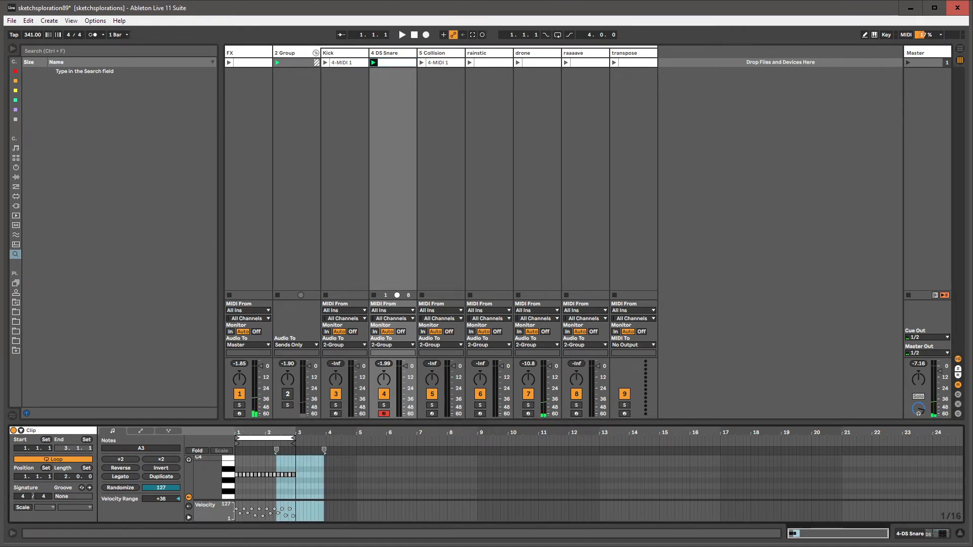
Step: Extend the L Time envelope loop over the whole envelope, with position 1.1.1 and length 50.1.2
left_click(137, 431)
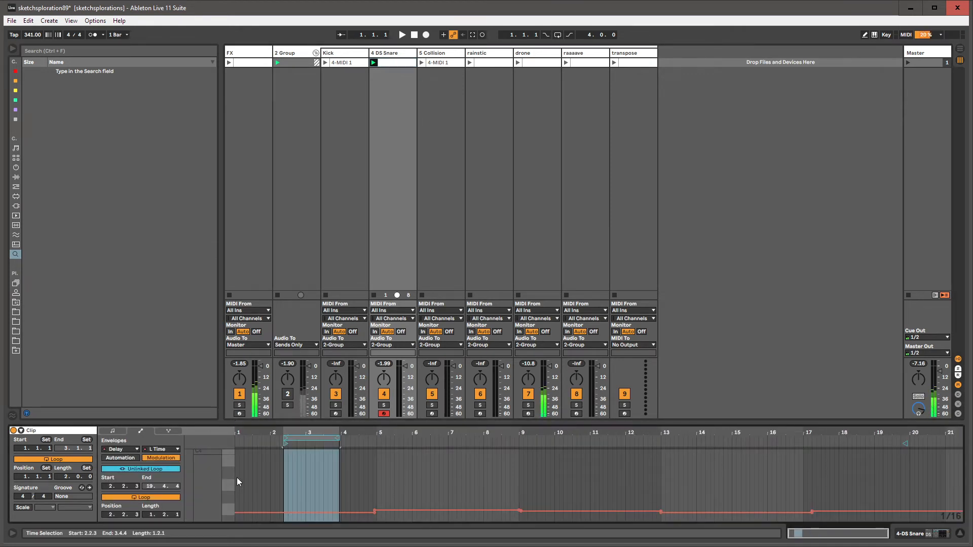
left_click(236, 478)
key("ctrl+a")
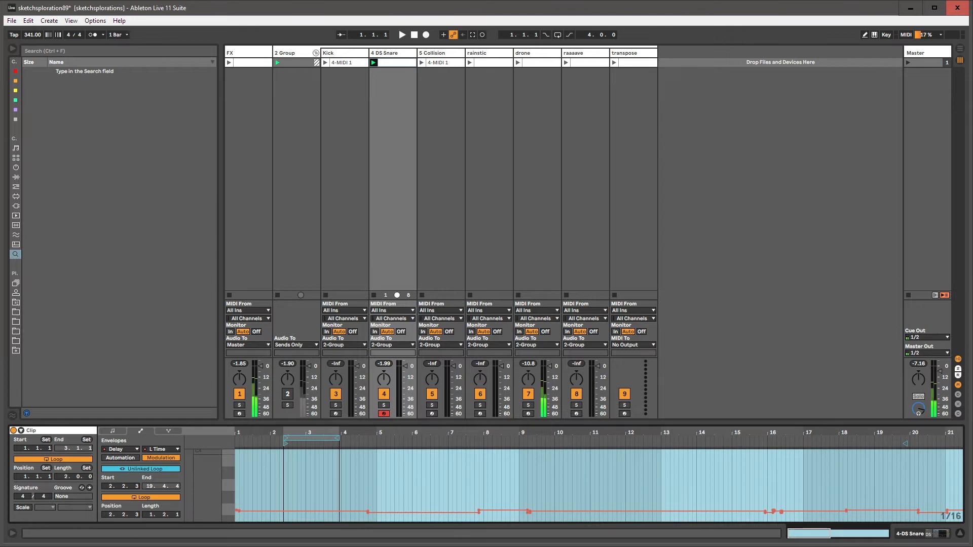
key("z")
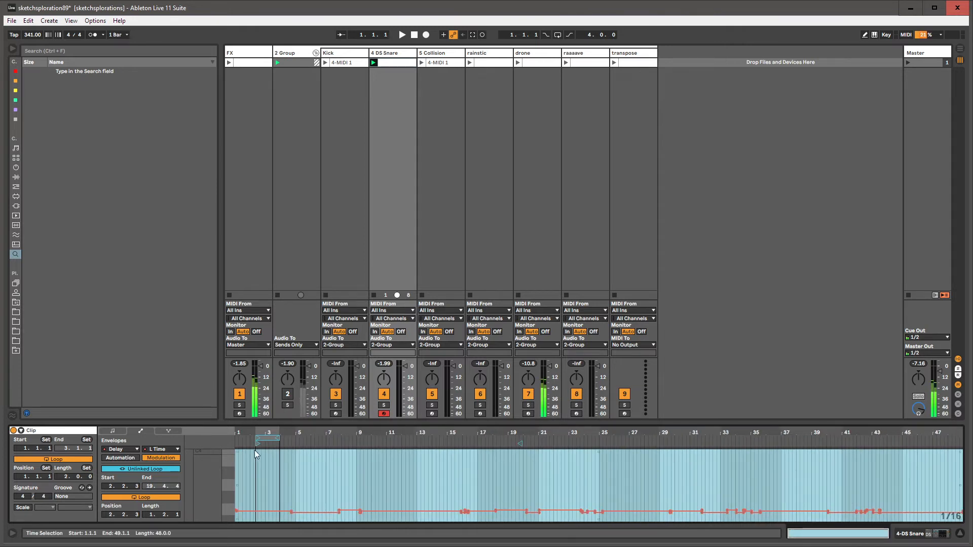
left_click_drag(267, 438, 891, 463)
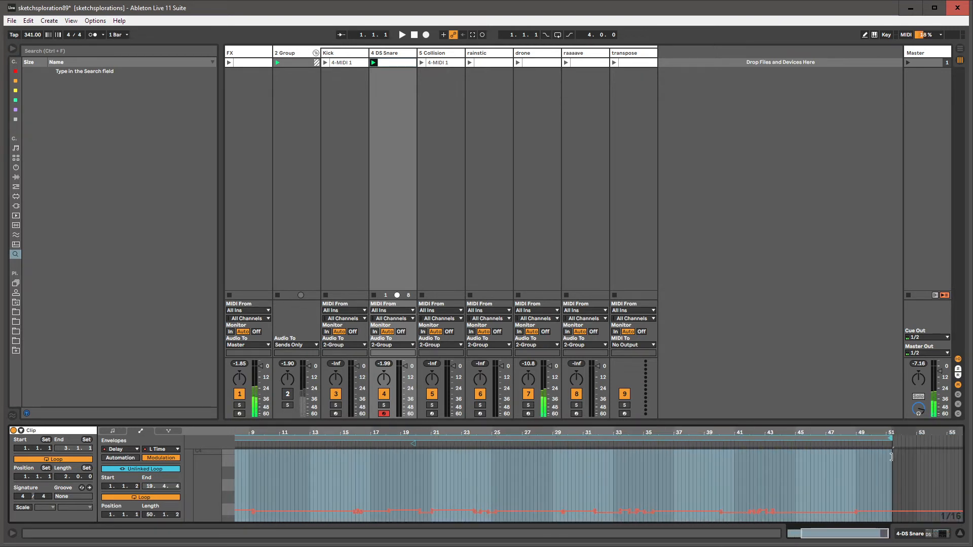
double_click(868, 429)
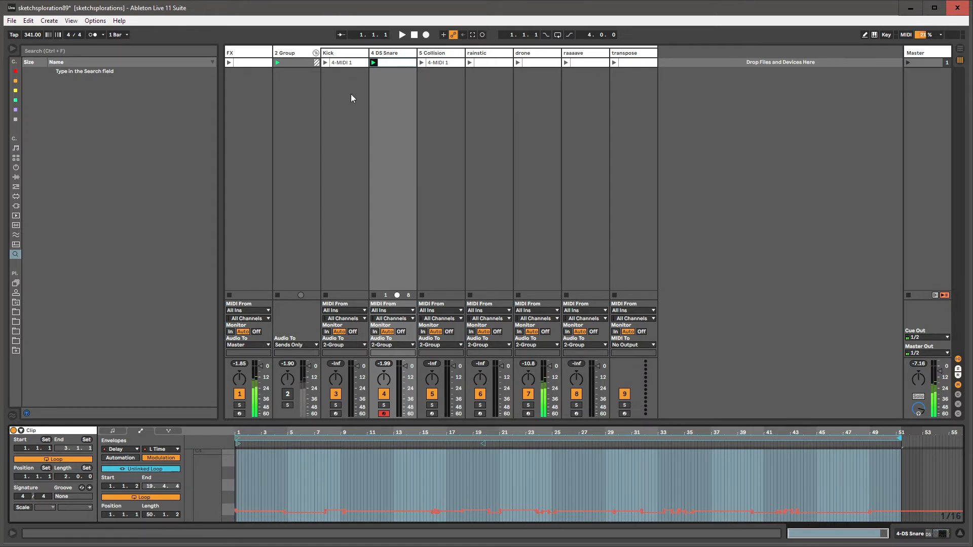
Step: Launch all clips in scene 1 and set the Dry/Wet of the DS Snare track's Delay to 33%
left_click(908, 62)
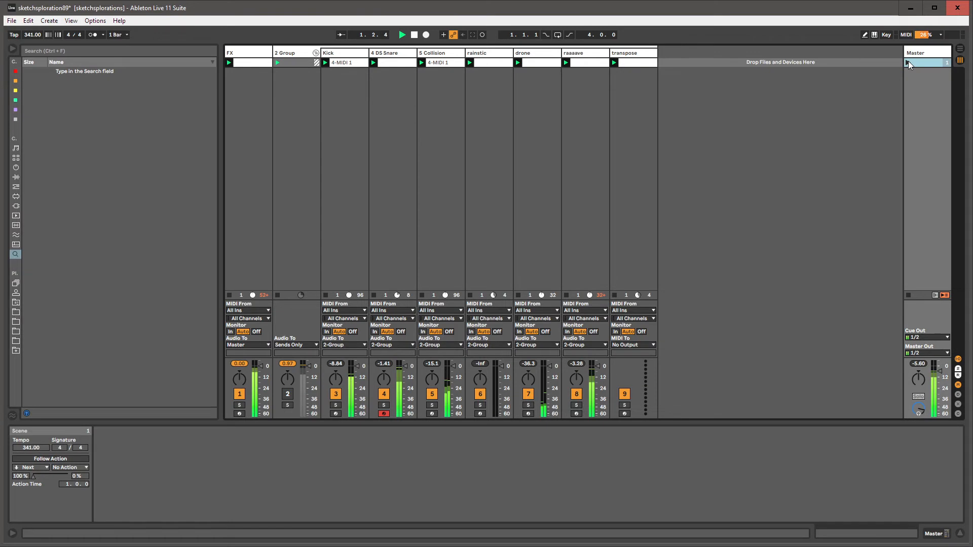
left_click(390, 63)
key("shift+Tab")
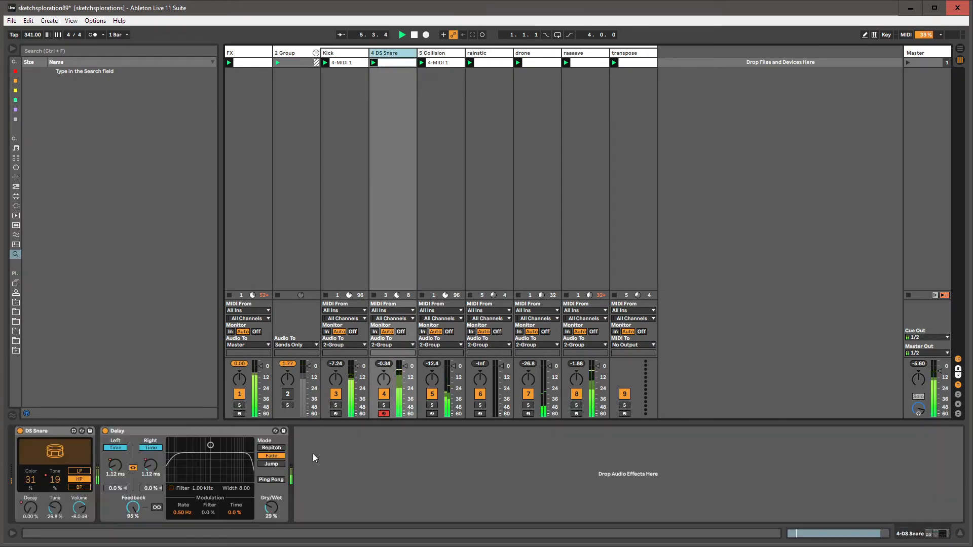
mouse_move(271, 509)
left_mouse_down()
mouse_move(271, 527)
mouse_move(272, 494)
mouse_move(271, 514)
left_mouse_up()
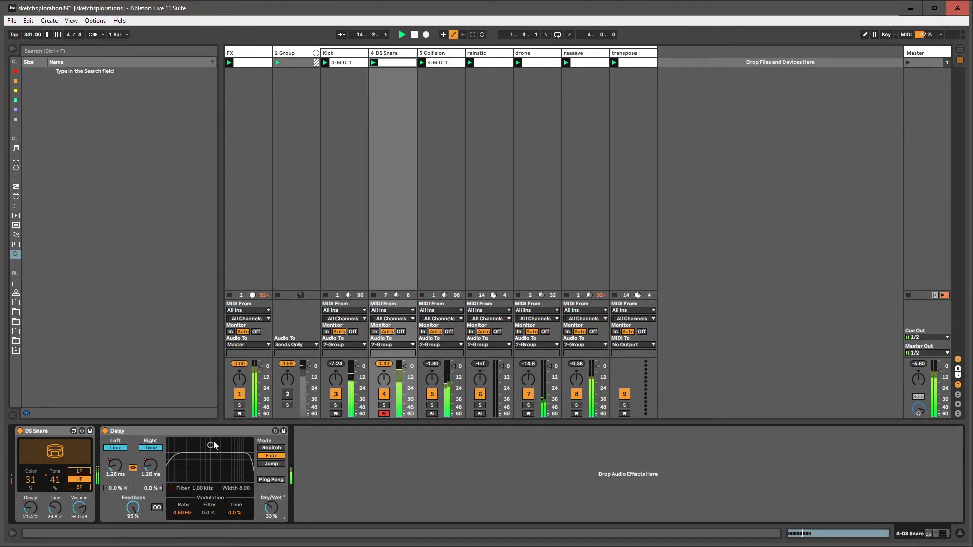
Step: Enable the Delay's filter and record sweeping frequency and width movements into the DS Snare clip
left_click_drag(210, 445, 190, 479)
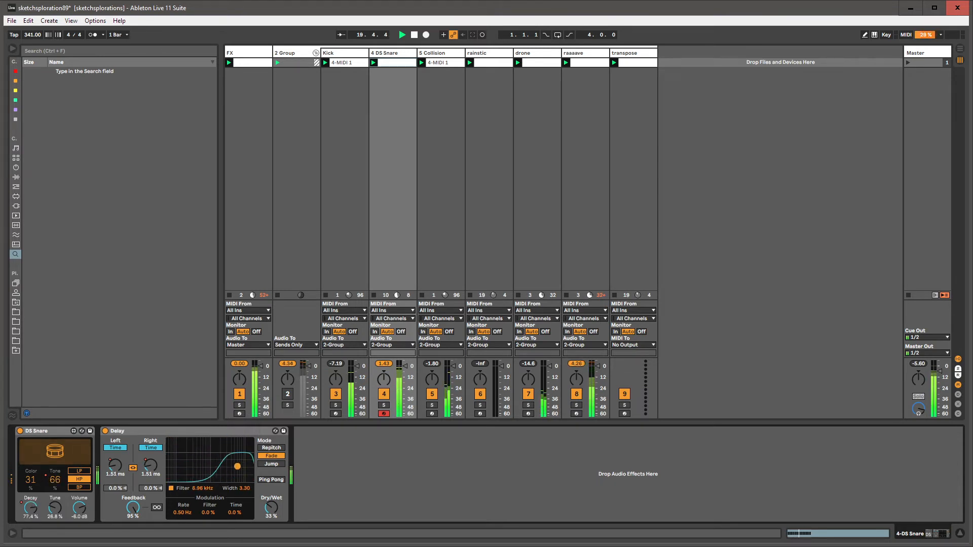
key("ctrl+shift+F9")
left_click_drag(219, 442, 181, 445)
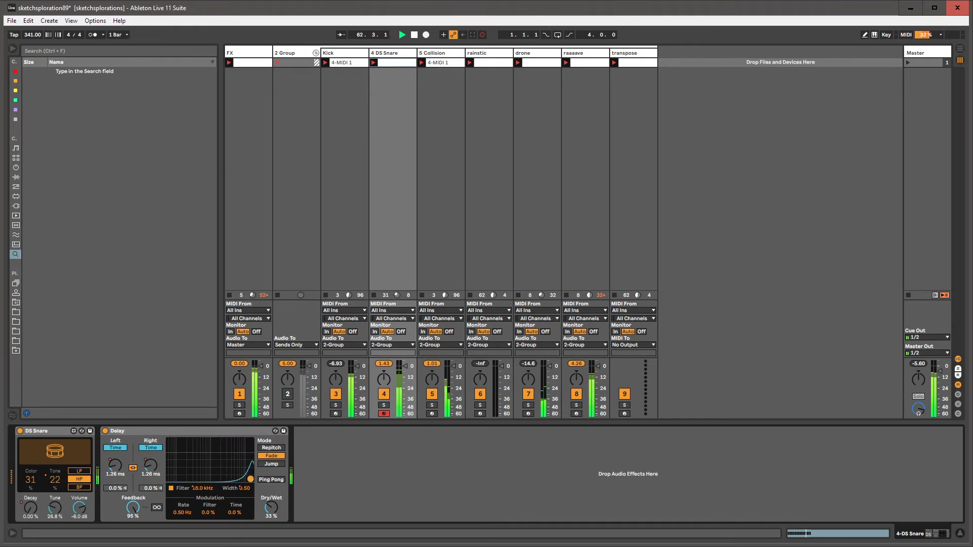
Step: Unlink the recorded Delay Filter Freq envelope from the clip and set its loop length to 16.0.1
key("shift+Tab")
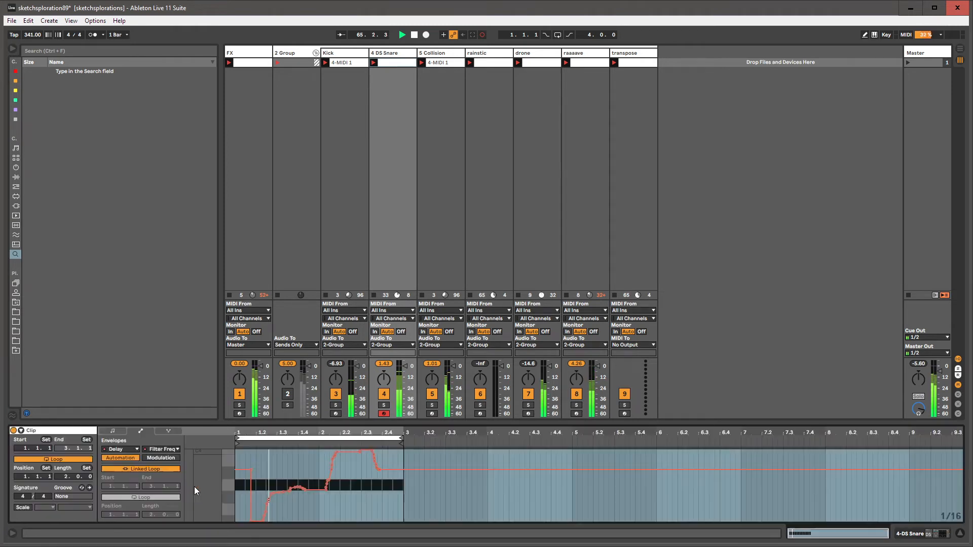
left_click(249, 484)
left_click(165, 471)
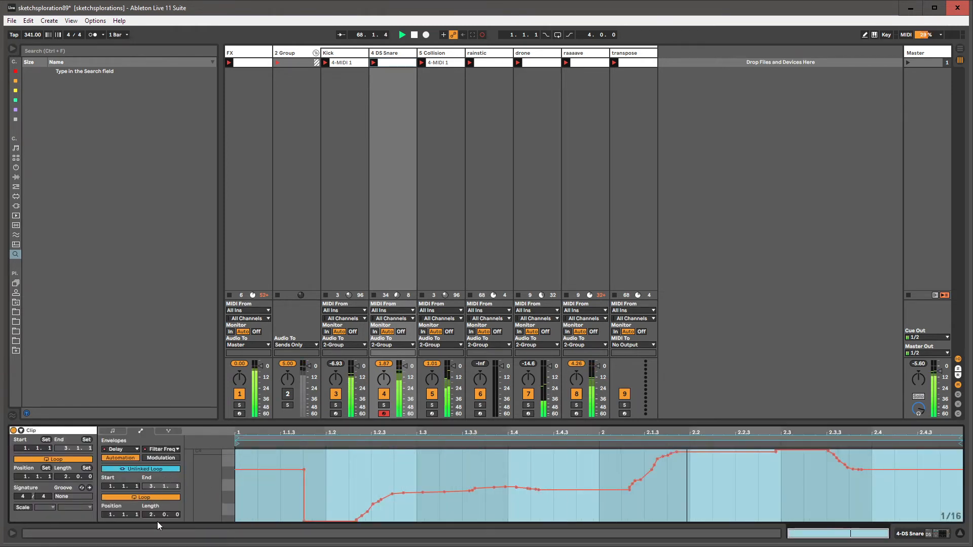
left_click_drag(149, 514, 149, 479)
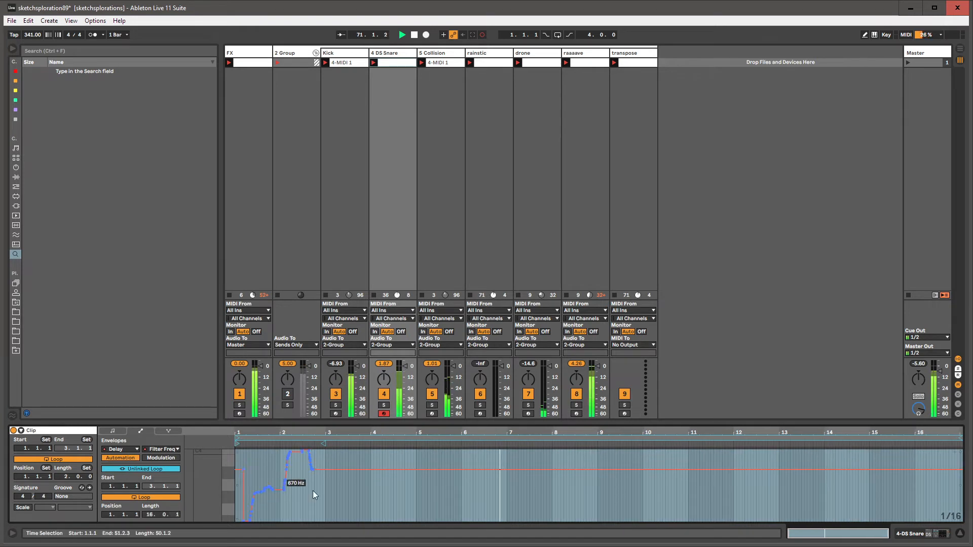
Step: Draw varied stepped high and low levels into the Filter Freq envelope from about bar 3 to bar 16
key("b")
left_click_drag(318, 497, 653, 497)
left_click(715, 497)
left_click_drag(715, 509, 718, 510)
mouse_move(837, 492)
left_mouse_down()
mouse_move(938, 491)
mouse_move(776, 489)
mouse_move(848, 511)
left_mouse_up()
left_click(743, 501)
left_click_drag(834, 461, 882, 455)
left_click_drag(882, 515, 947, 512)
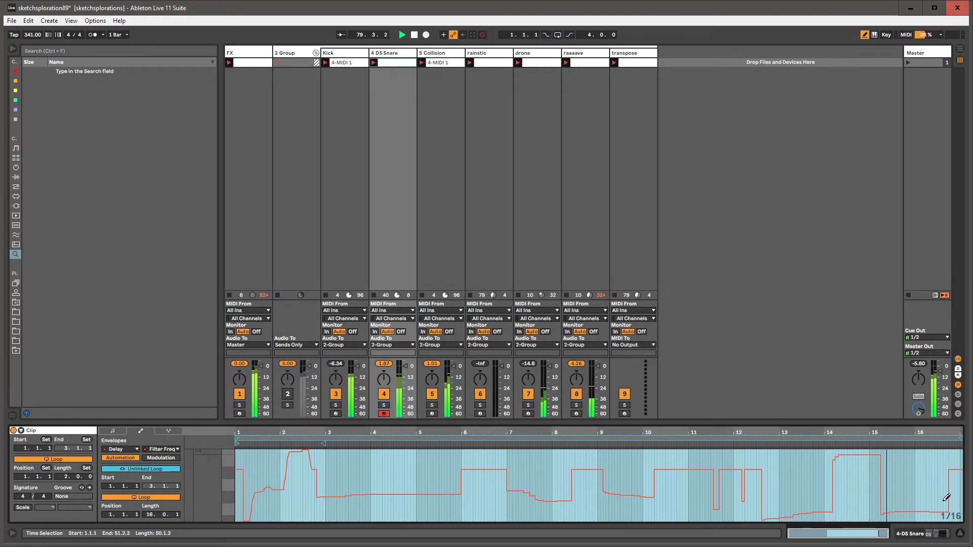
left_click_drag(925, 473, 916, 473)
left_click_drag(508, 498, 400, 473)
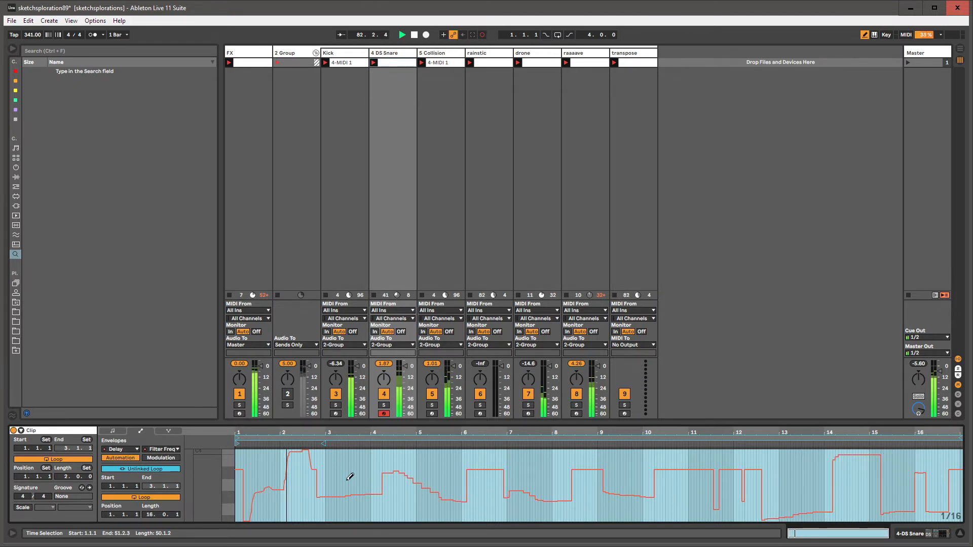
left_click(338, 480)
left_click_drag(364, 515, 398, 518)
left_click_drag(436, 513, 449, 514)
left_click_drag(522, 510, 559, 508)
key("b")
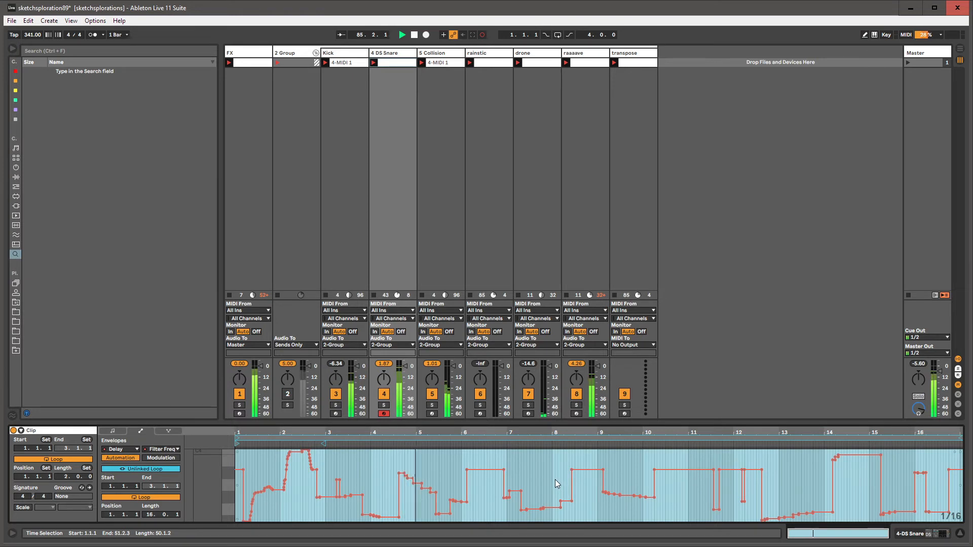
right_click(554, 480)
key("Escape")
Step: Unlink the Delay's Filter Width envelope from the clip and set its loop length to 5.1.2
key("shift+Tab")
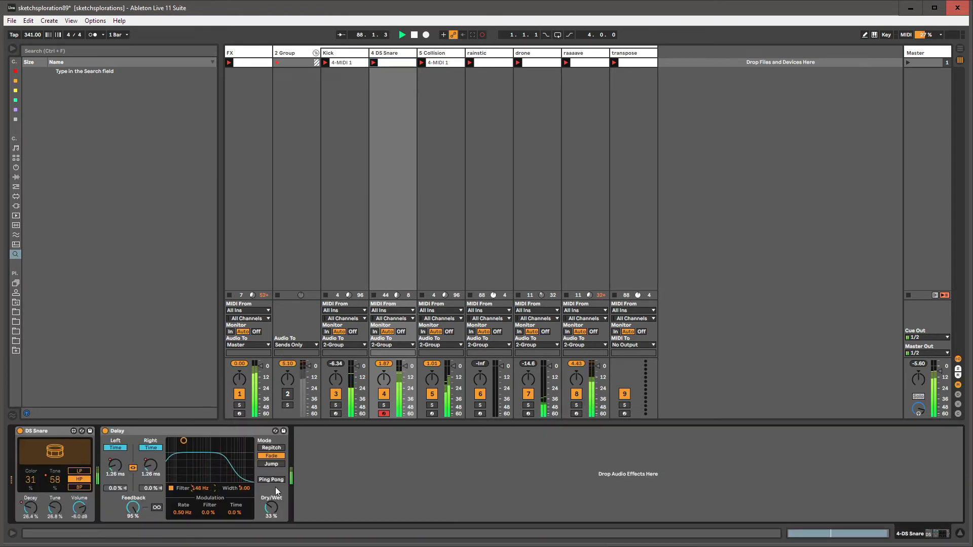
key("shift+Tab")
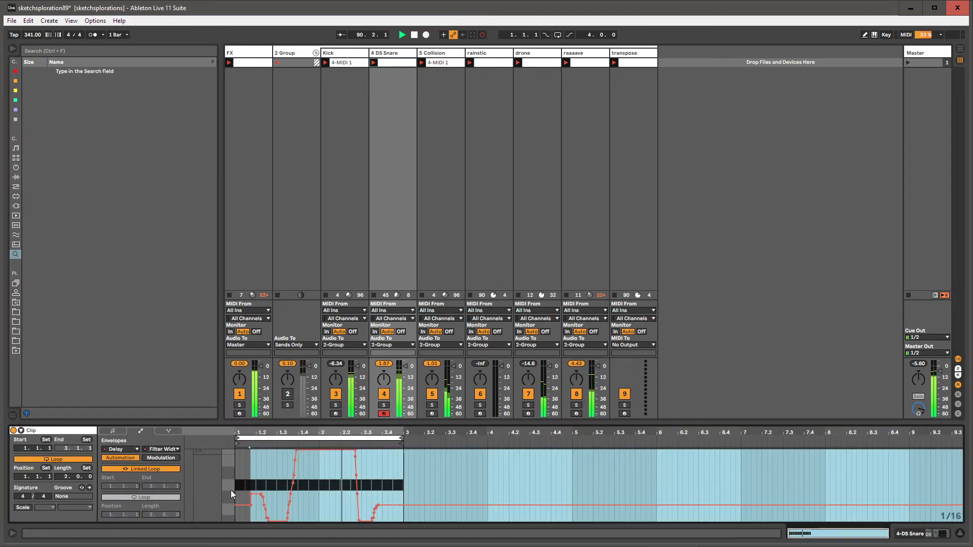
left_click(160, 469)
left_click_drag(153, 514, 177, 508)
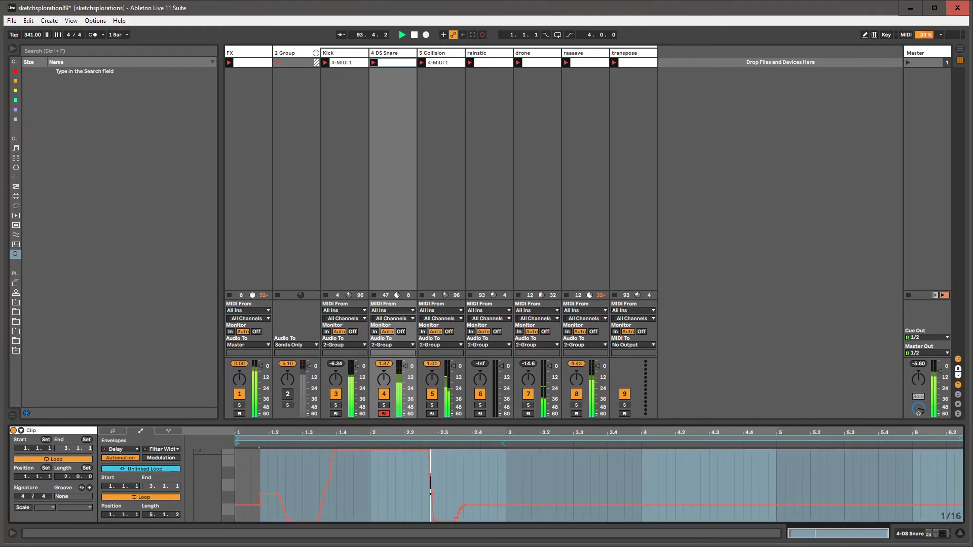
Step: Draw stepped high and low levels into the Filter Width envelope from about bar 3 to bar 6
key("b")
mouse_move(535, 468)
left_mouse_down()
mouse_move(689, 458)
mouse_move(762, 502)
mouse_move(948, 515)
left_mouse_up()
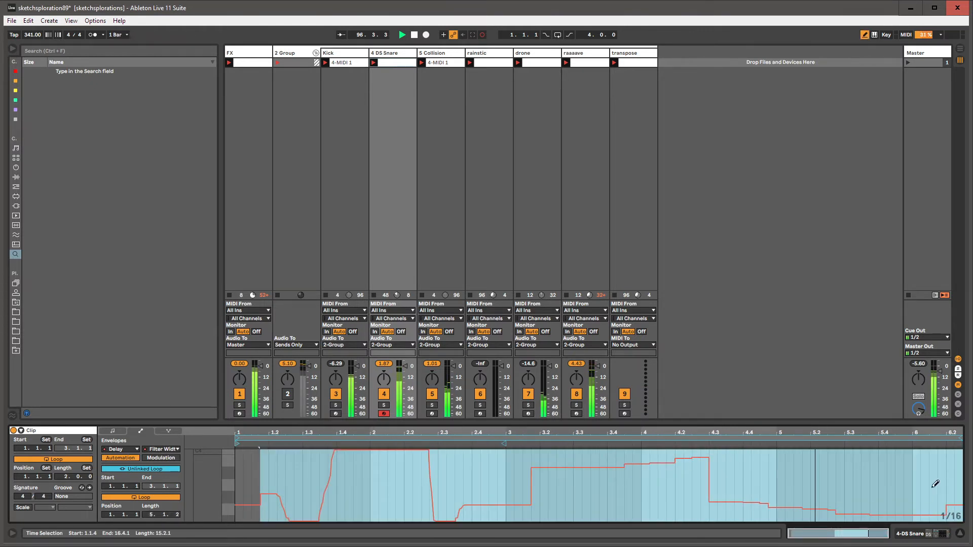
mouse_move(832, 487)
left_mouse_down()
mouse_move(899, 468)
mouse_move(950, 475)
left_mouse_up()
left_click_drag(669, 502, 557, 504)
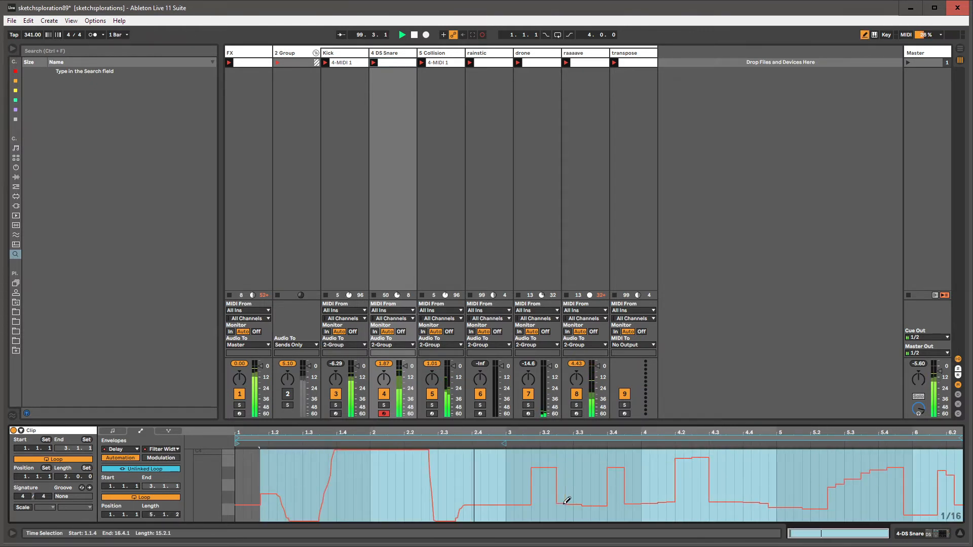
key("b")
right_click(576, 481)
key("Escape")
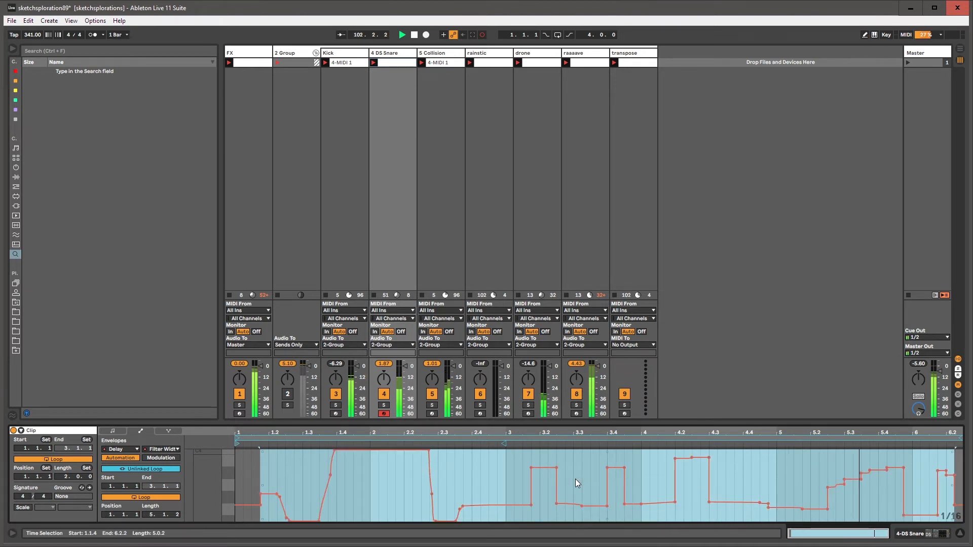
Step: Record switches of the Delay's mode between Repitch and Fade into the playing DS Snare clip
key("shift+Tab")
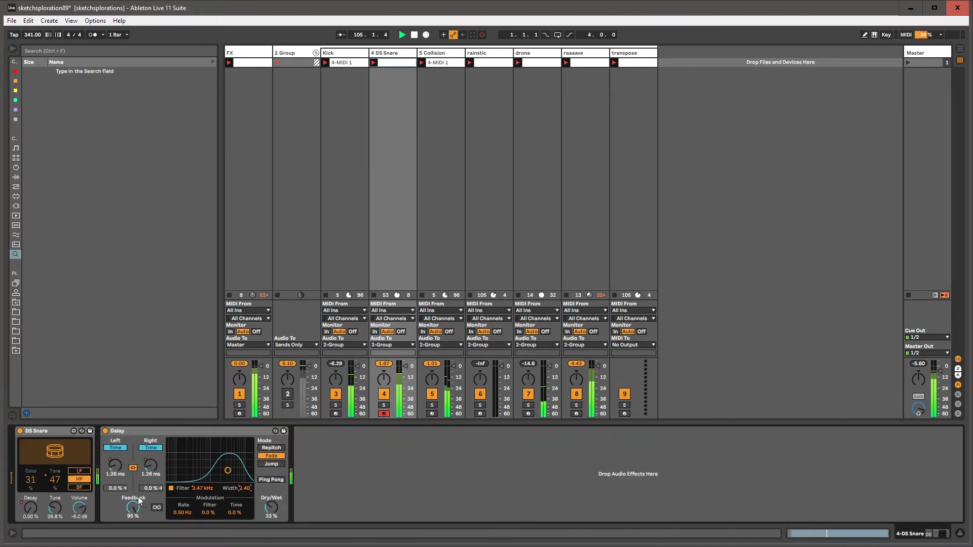
left_click(273, 448)
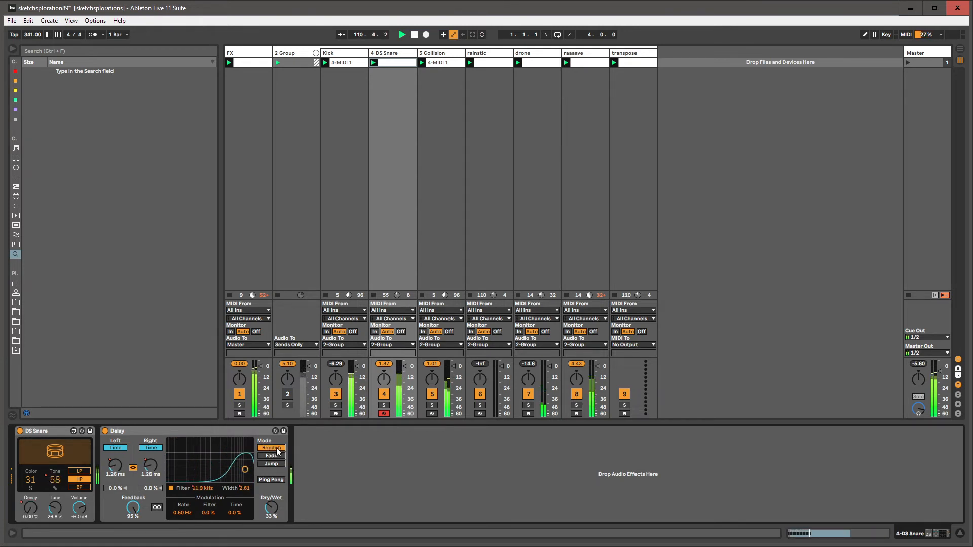
left_click(277, 456)
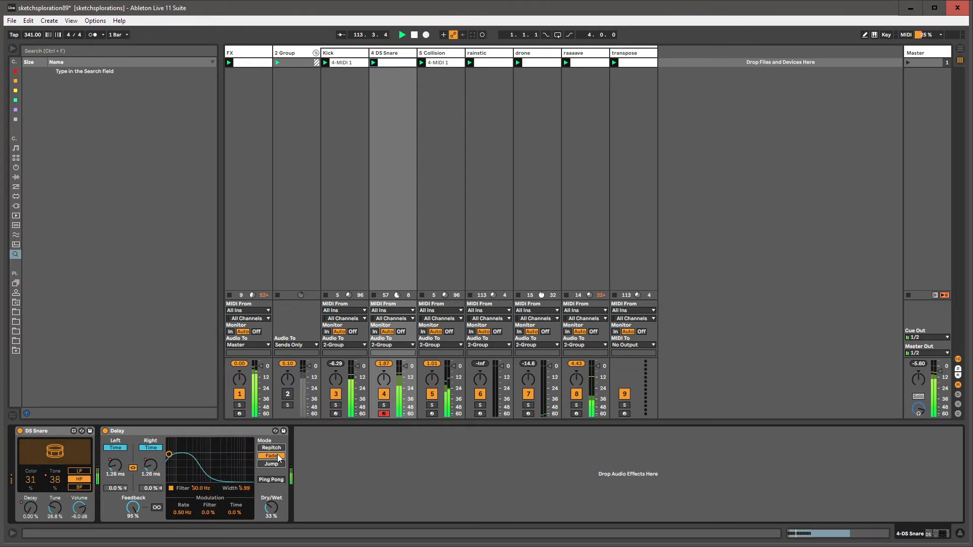
left_click(277, 449)
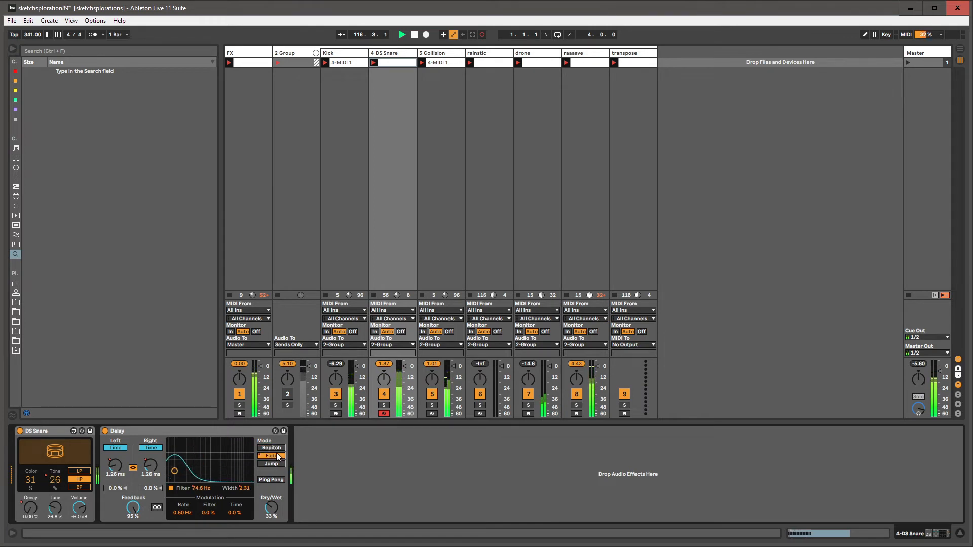
Step: Show the Delay Mode automation, unlink its envelope from the clip, and set its loop length to 3.1.3
right_click(280, 449)
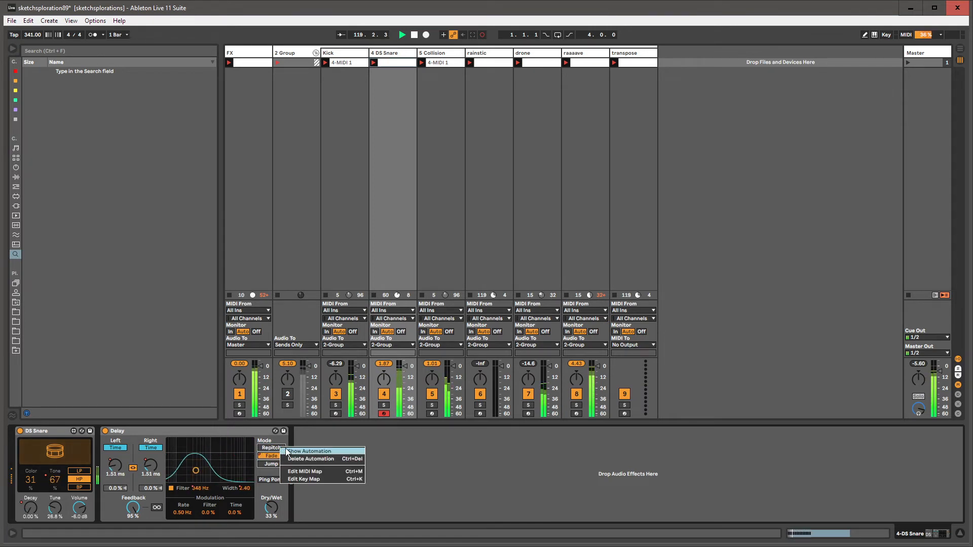
left_click(309, 451)
left_click(134, 462)
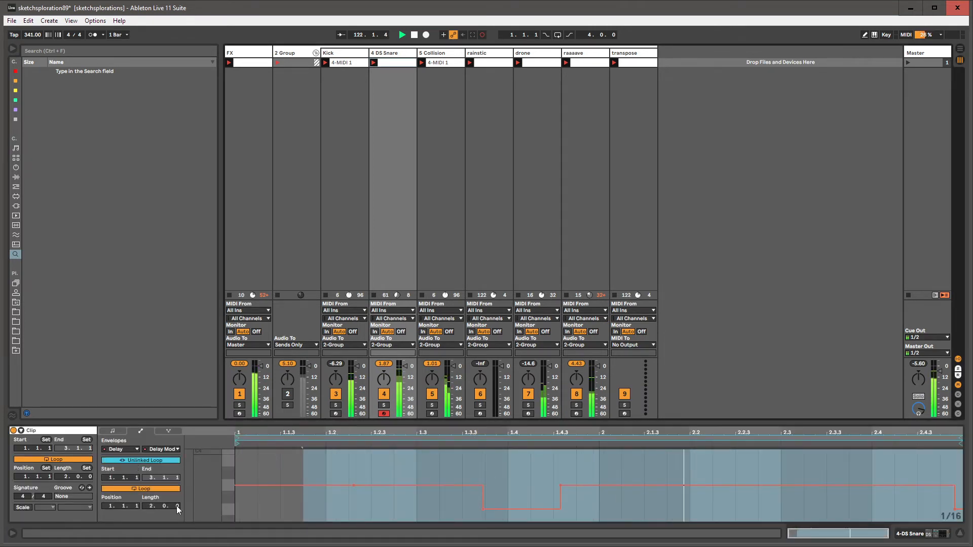
left_click_drag(176, 506, 177, 475)
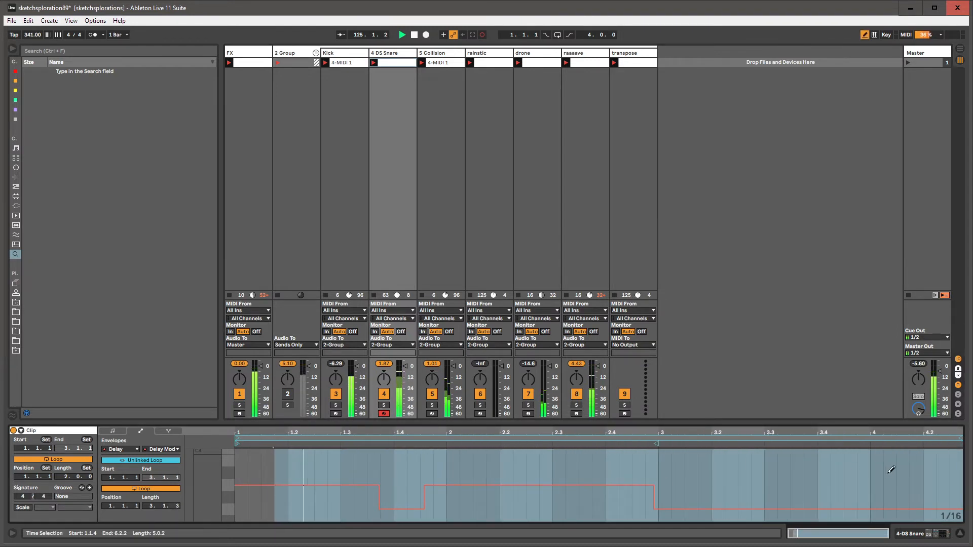
Step: Lengthen the Delay Mode envelope's loop to 6.3.0 and draw Fade sections in early bar 4 and from about 5.4 onward
key("b")
left_click_drag(890, 480, 957, 481)
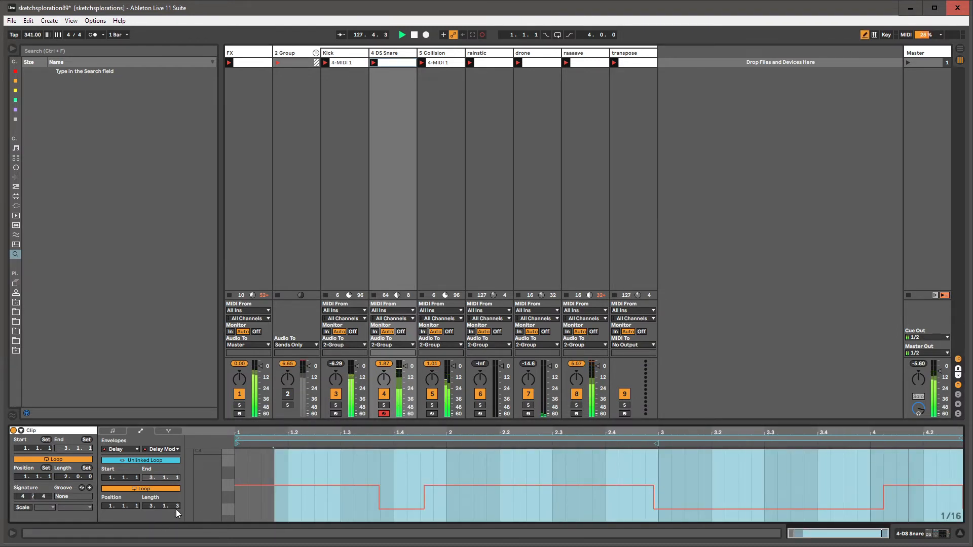
left_click_drag(177, 505, 177, 438)
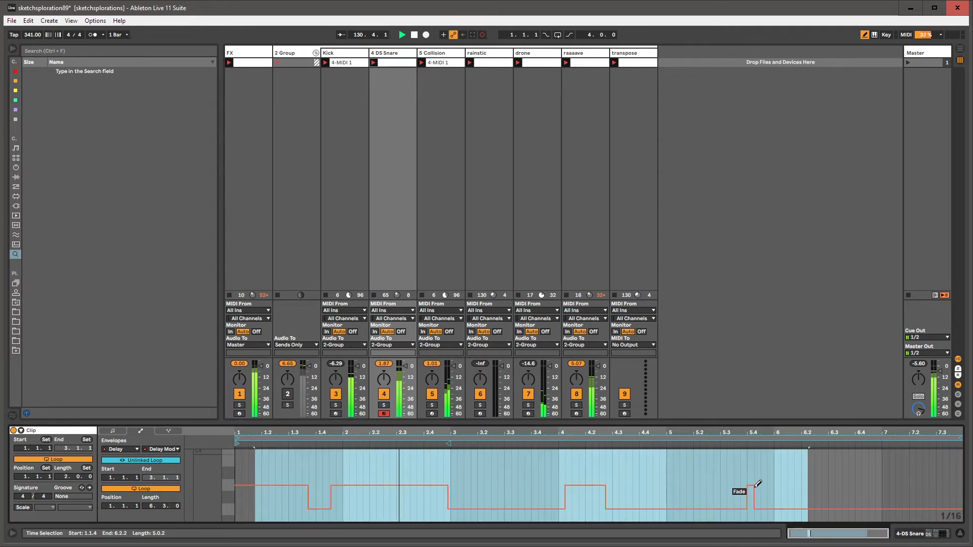
left_click_drag(750, 485, 807, 486)
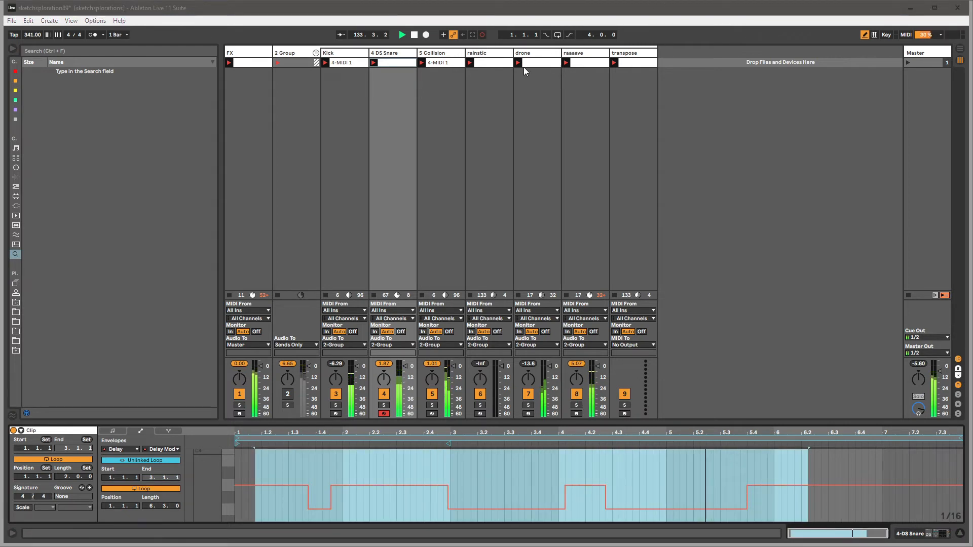
Step: Insert a MIDI track after DS Snare and load the DS Clap drum synth onto it
left_click(391, 53)
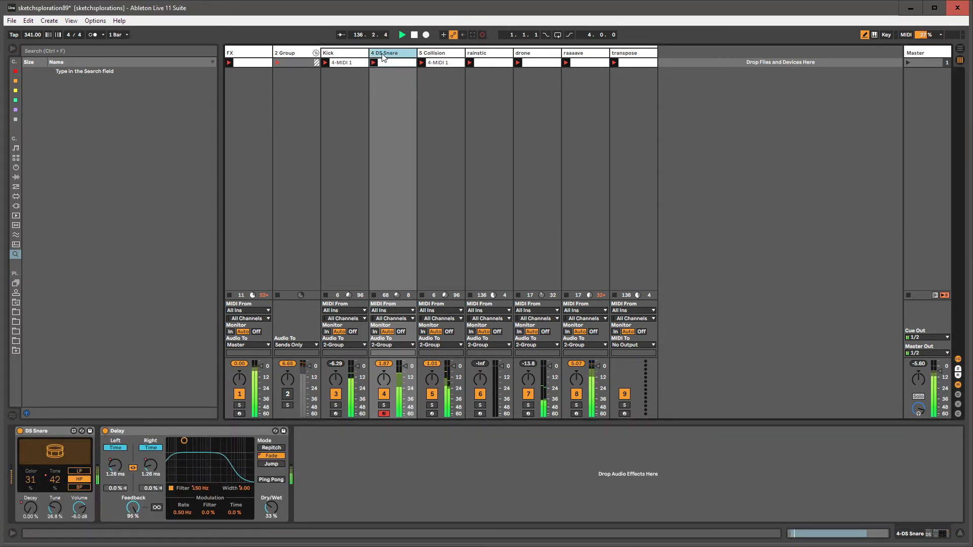
key("ctrl+shift+t")
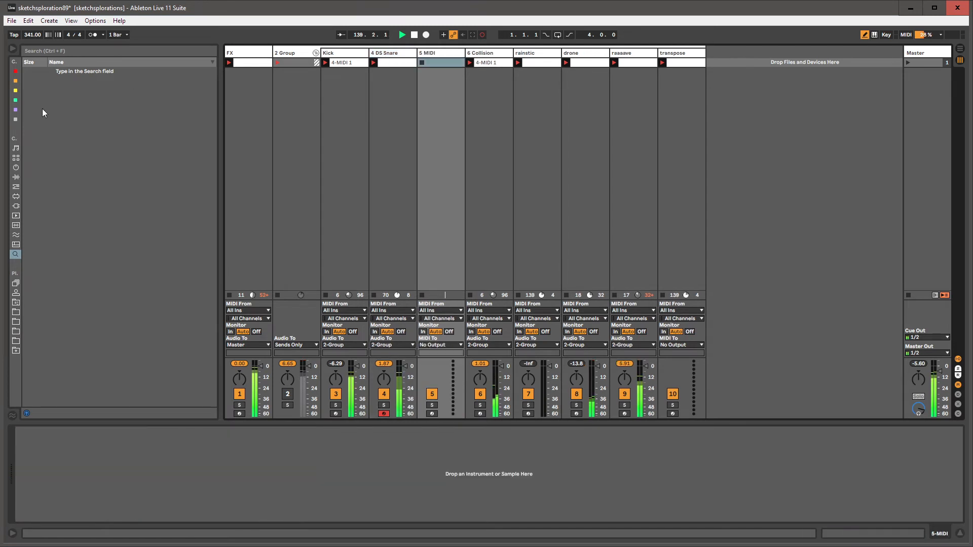
left_click(16, 187)
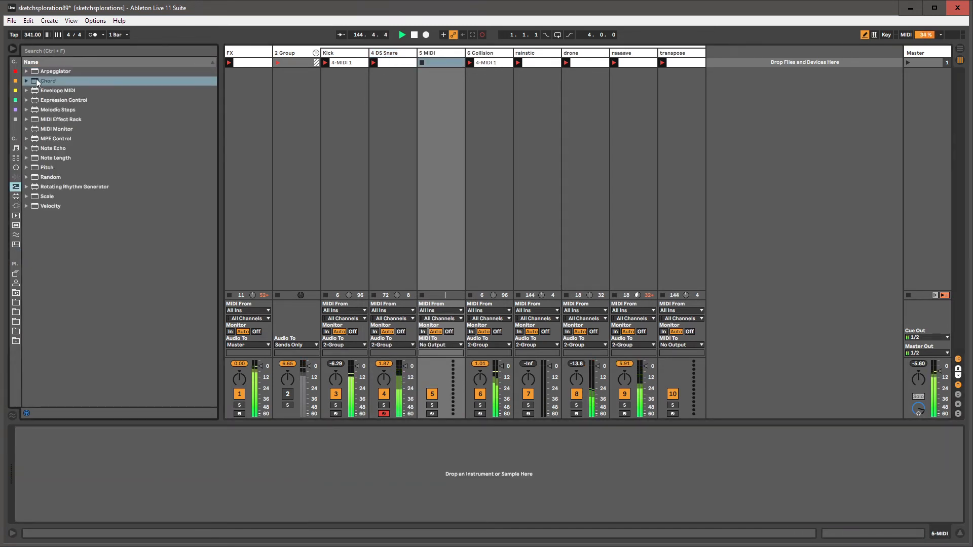
left_click(16, 177)
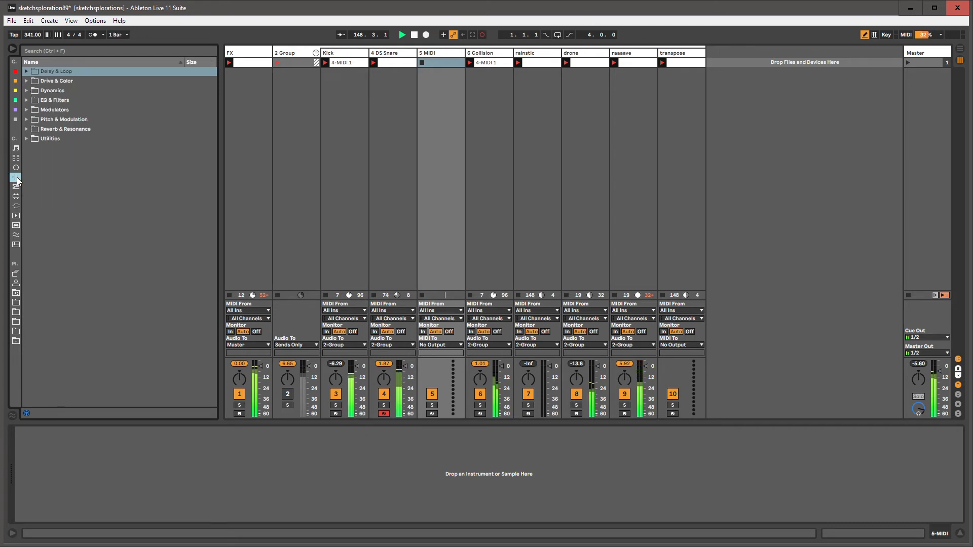
left_click(16, 214)
left_click(15, 167)
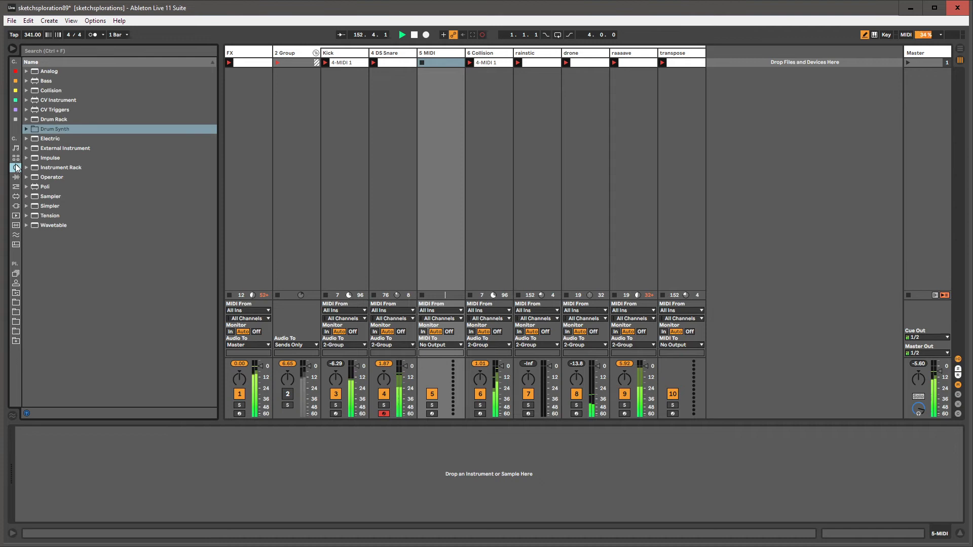
left_click(26, 129)
left_click(51, 149)
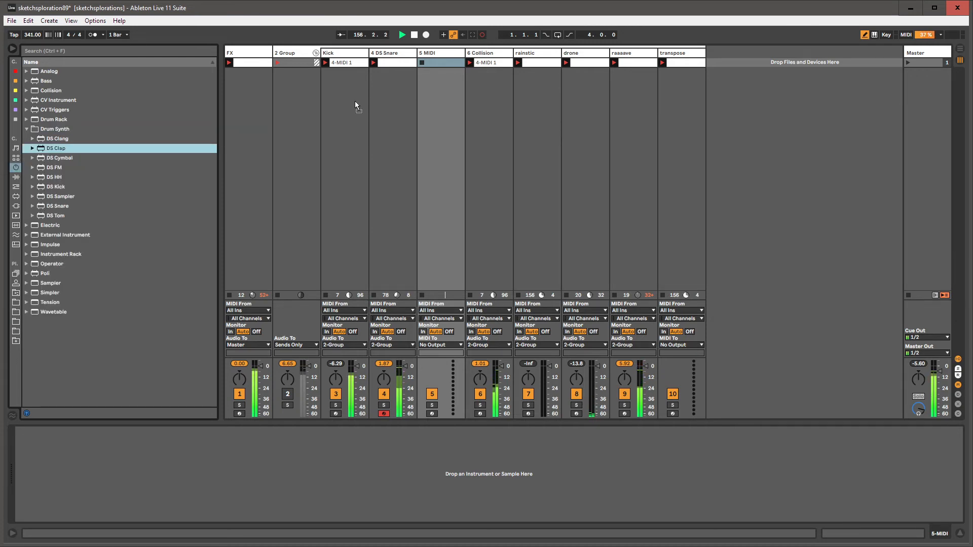
left_click_drag(445, 60, 442, 57)
Step: Create an empty one-bar clip on the DS Clap track and relaunch all the tracks' clips together
double_click(438, 62)
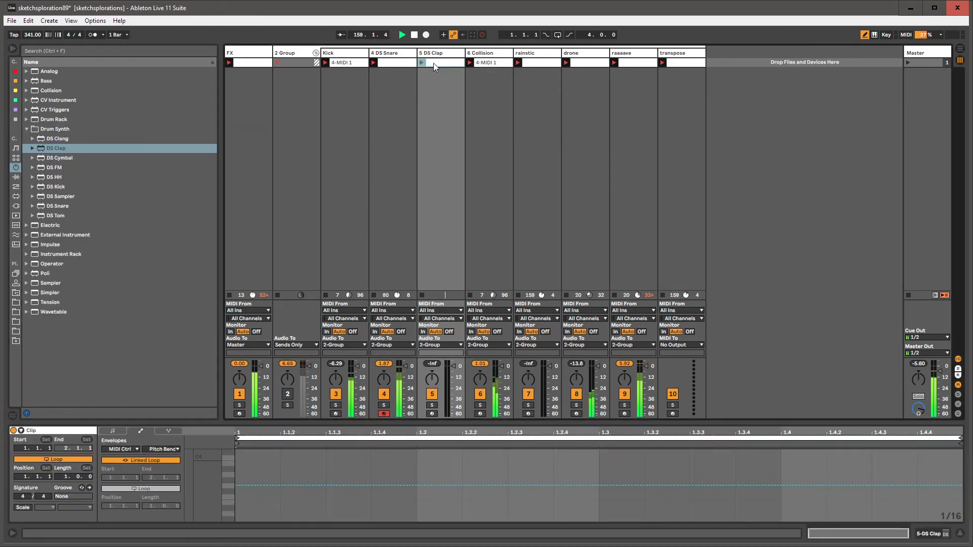
left_click(256, 62)
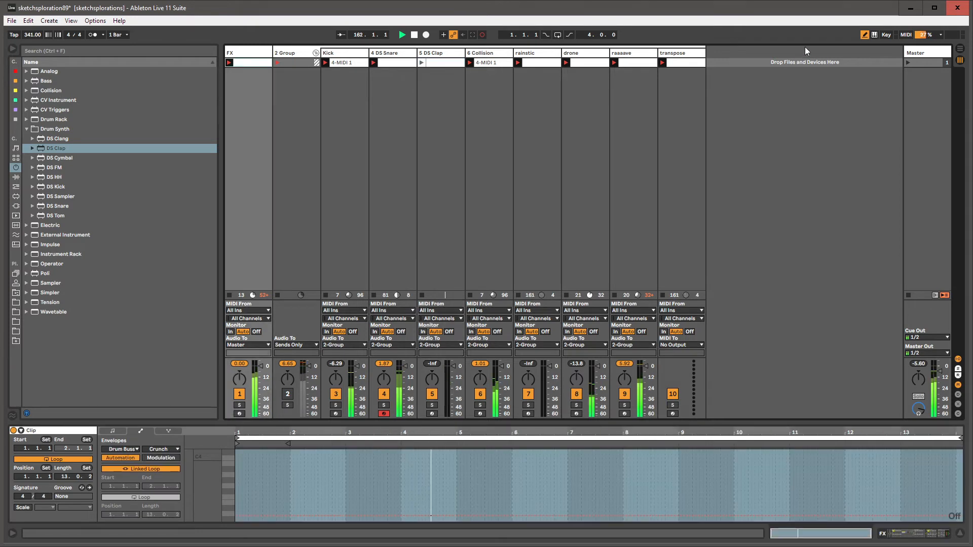
left_click(684, 63, "shift")
Step: Add a sixteenth note at the start of the DS Clap clip and transpose it down one octave
left_click(430, 63)
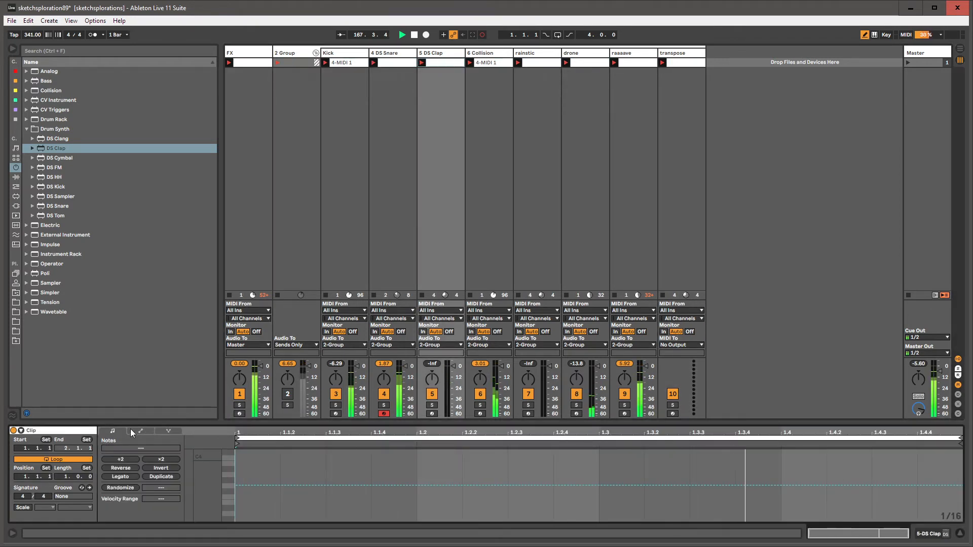
left_click(112, 430)
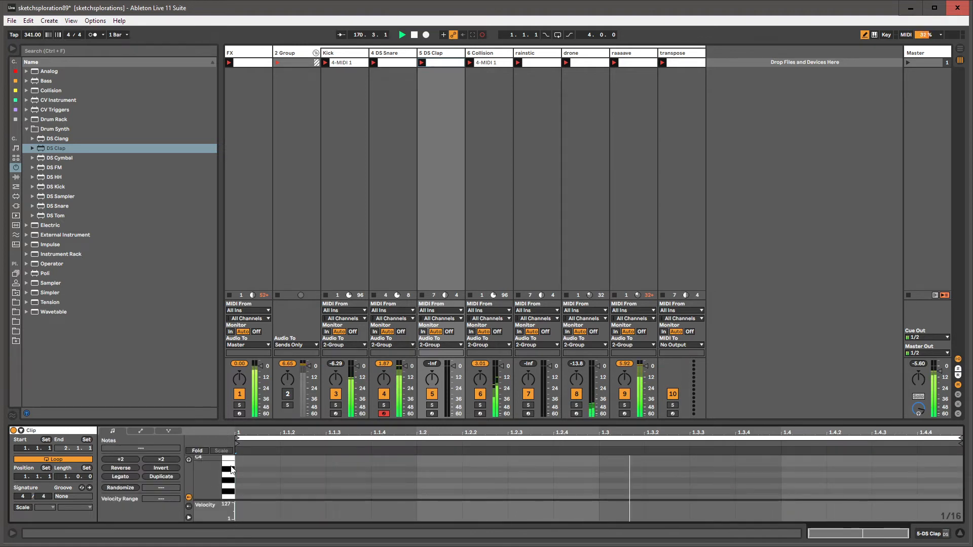
left_click(252, 461)
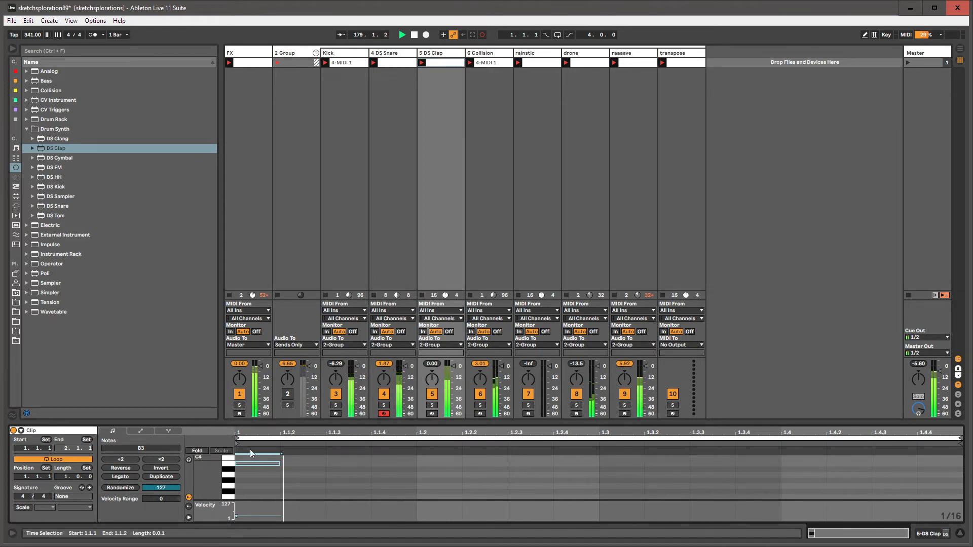
key("shift+Down")
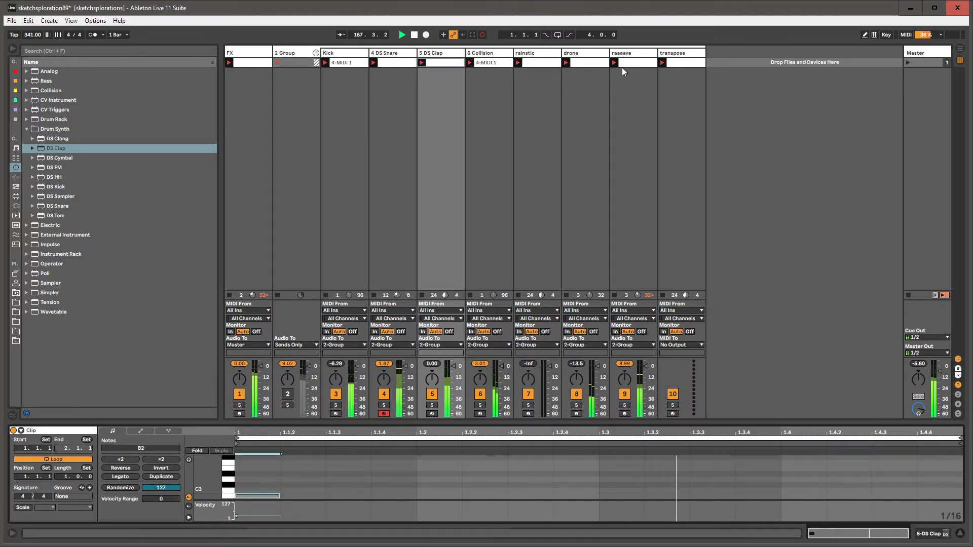
Step: Set DS Clap's Sloppy to 0%, Tail to 13%, Tune to 100% and Decay to 0%
left_click(434, 56)
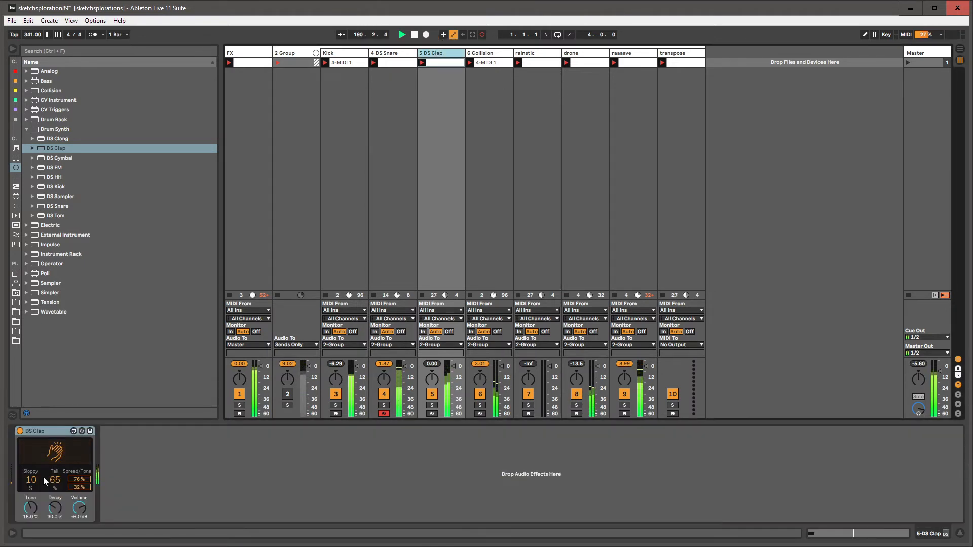
left_click_drag(50, 512, 50, 526)
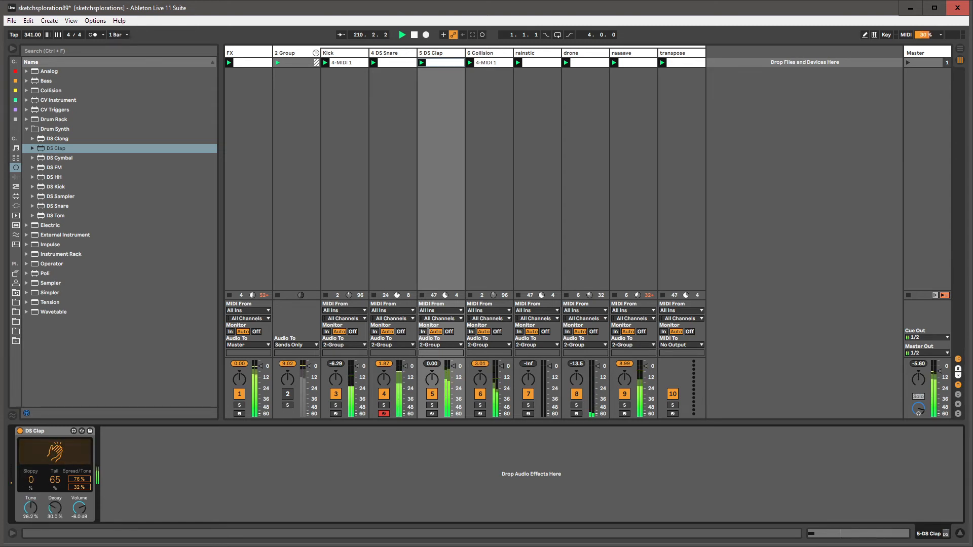
left_click_drag(31, 512, 31, 508)
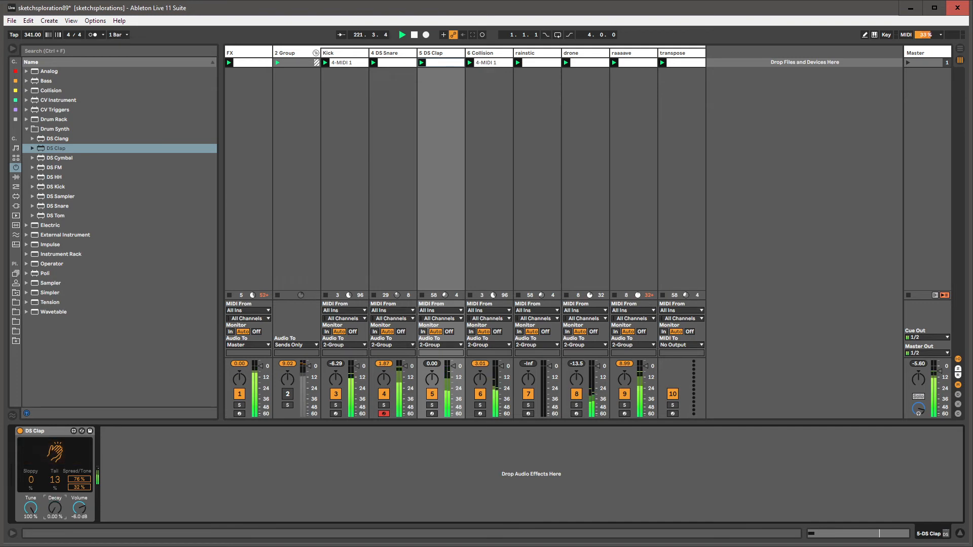
Step: Unlink DS Clap's Tune envelope from the clip, set its start to 7.4.1 and lengthen its loop to 25.2.2
key("shift+Tab")
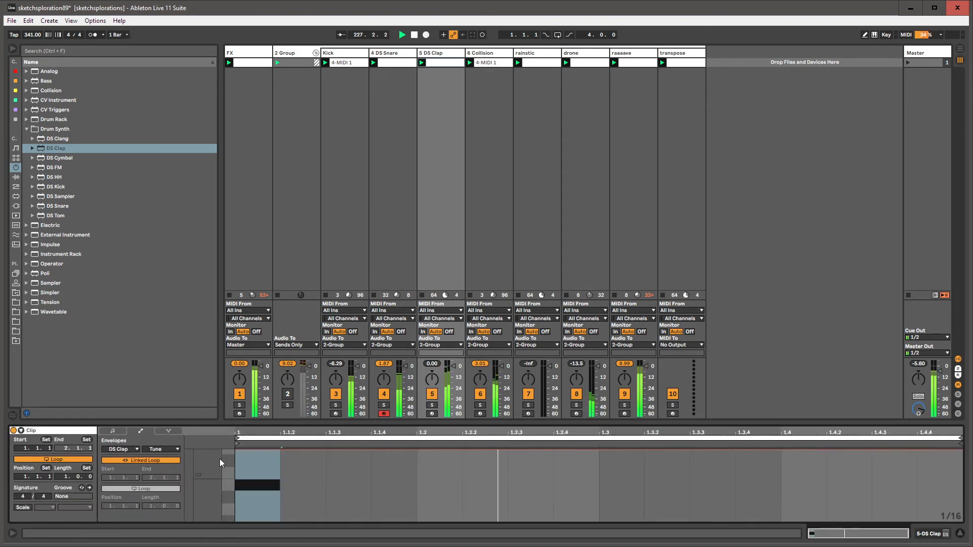
left_click(128, 461)
left_click_drag(150, 506, 150, 484)
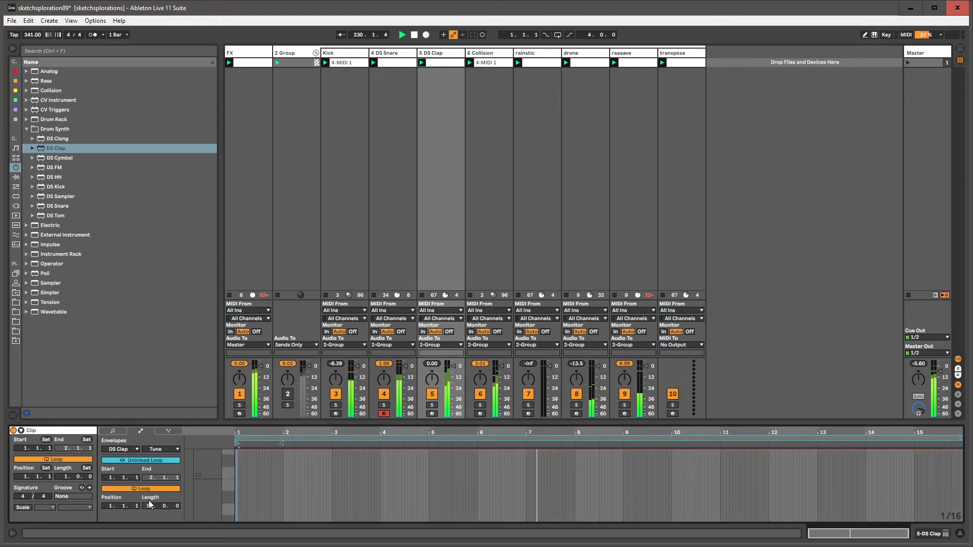
left_click(244, 453)
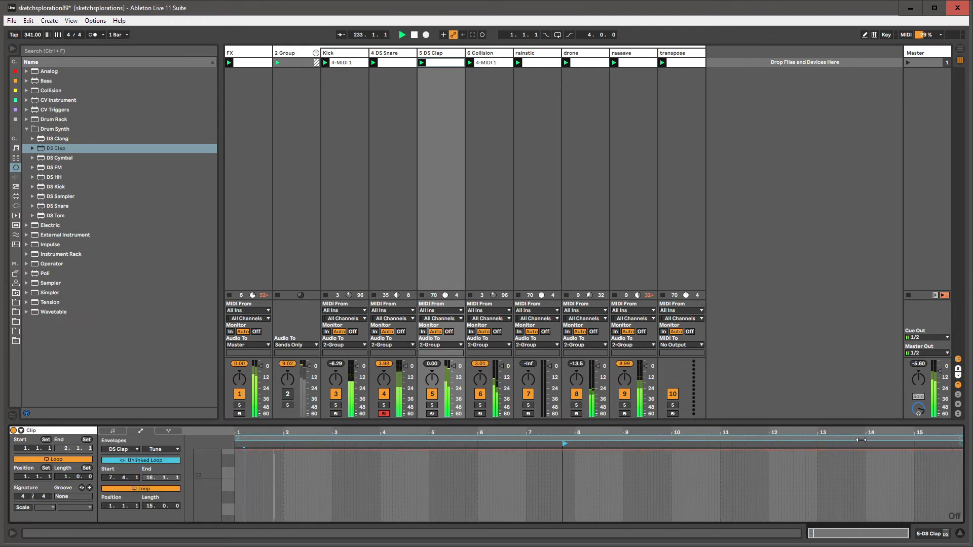
left_click_drag(961, 439, 964, 443)
Step: Raise DS Clap's Decay to 12.6%, then unlink its envelope with a loop length of 12.2.1 and start at 4.4.3
key("shift+Tab")
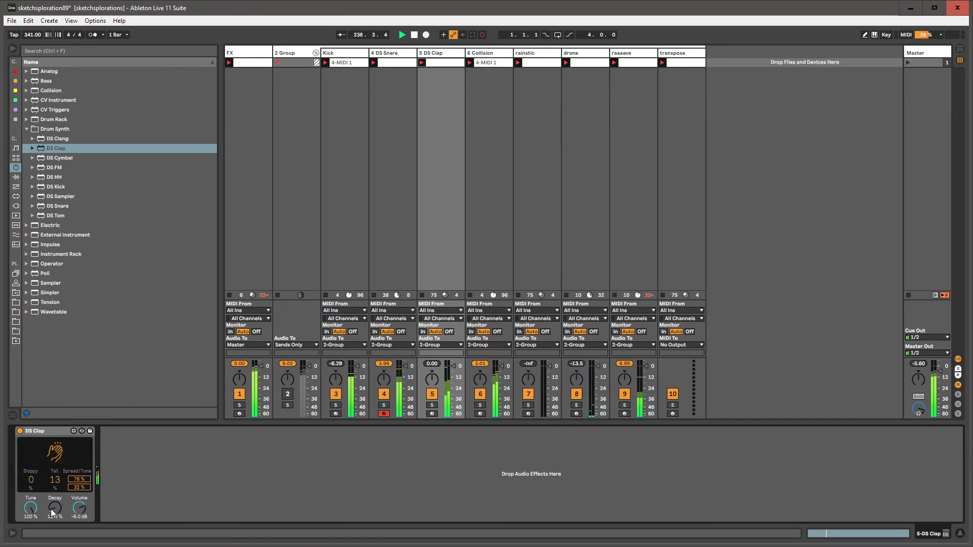
key("shift+Tab")
key("shift+Tab")
key("shift+Tab")
key("shift+Tab")
key("shift+Tab")
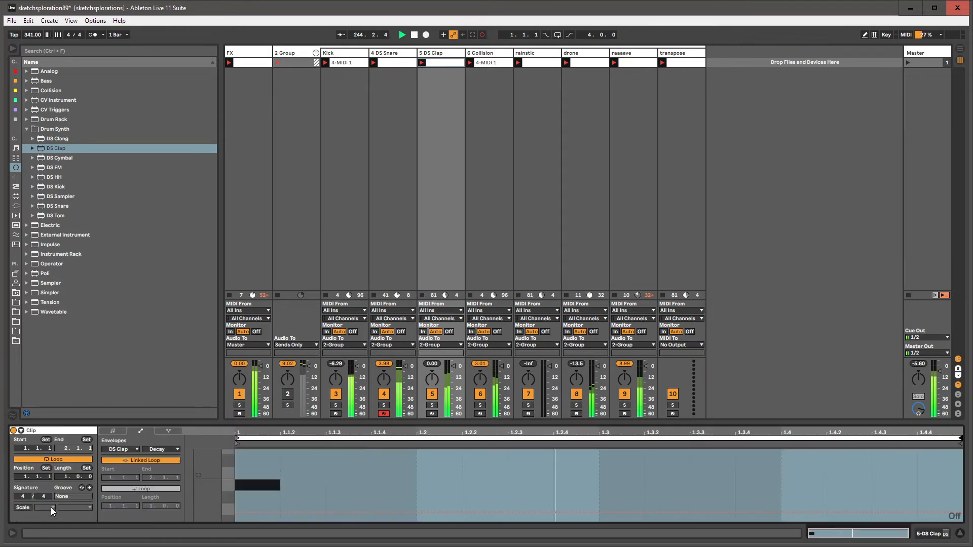
left_click(134, 461)
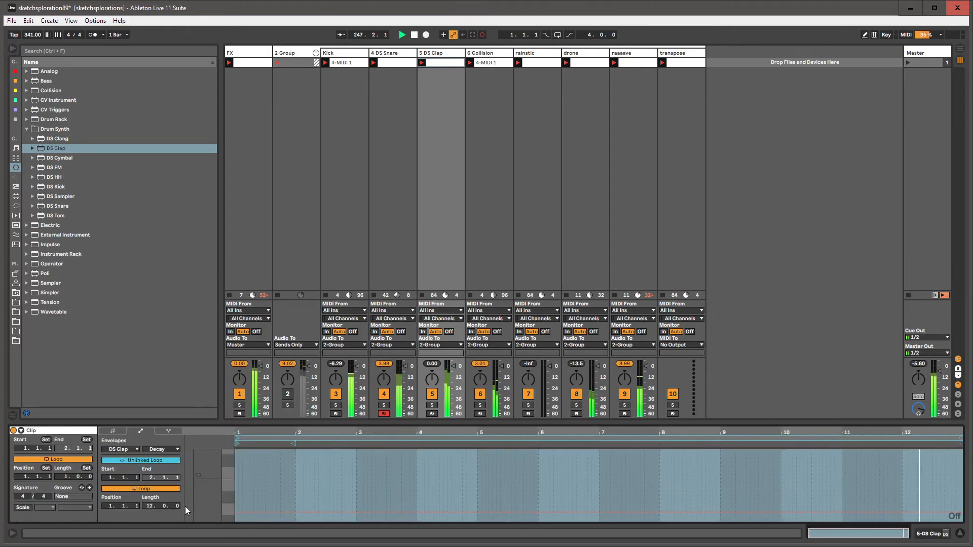
left_click_drag(175, 507, 176, 494)
left_click_drag(237, 444, 459, 443)
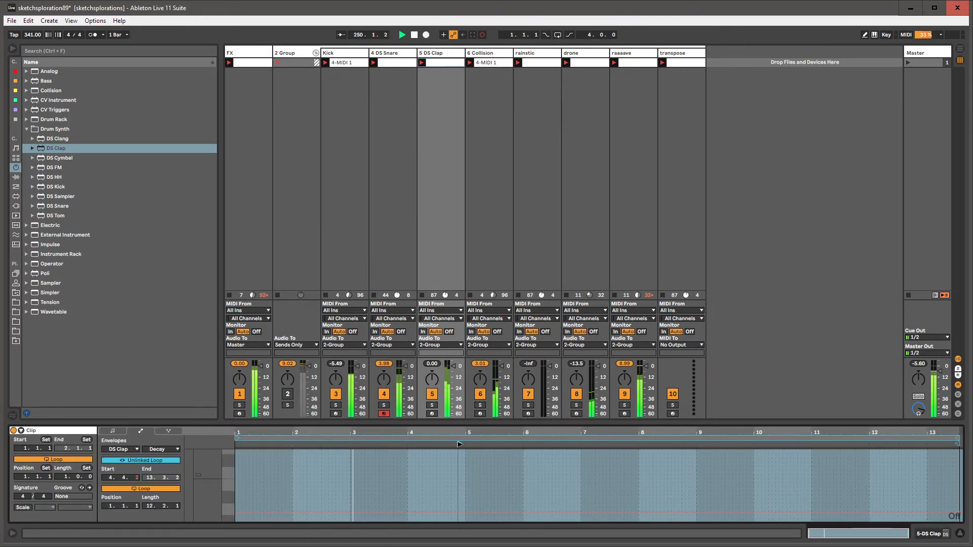
Step: Record varied Tune movements into the playing DS Clap clip's unlinked envelope and lower the tempo to 253 BPM
key("shift+Tab")
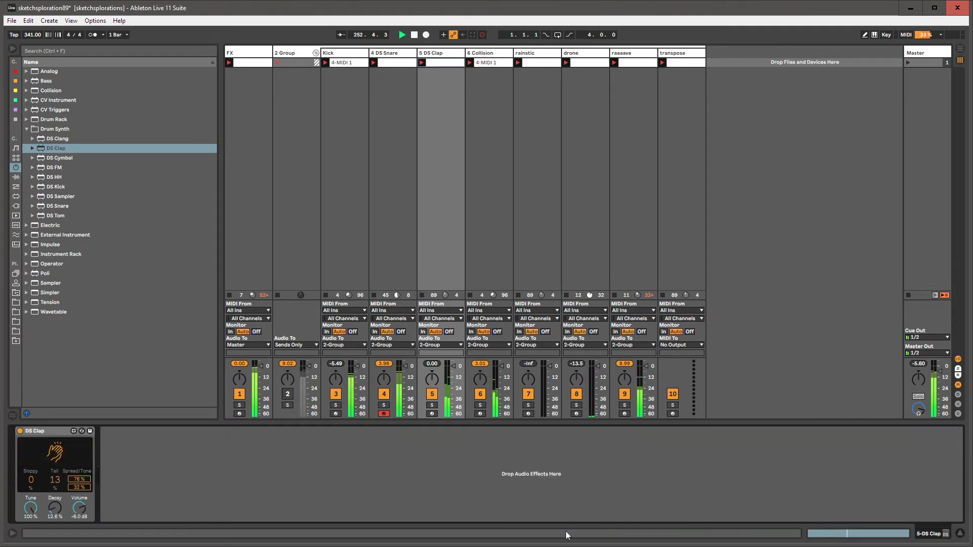
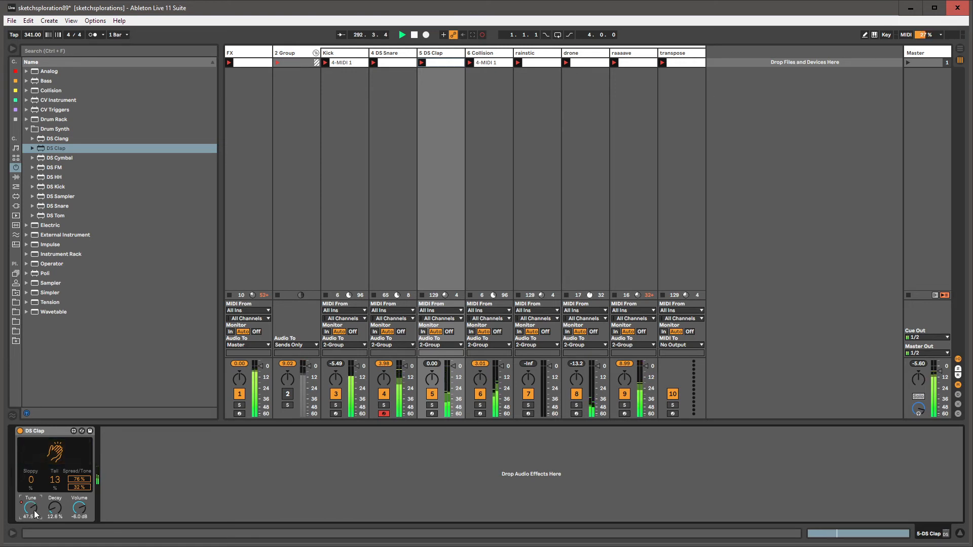
key("shift+Tab")
right_click(448, 493)
key("Escape")
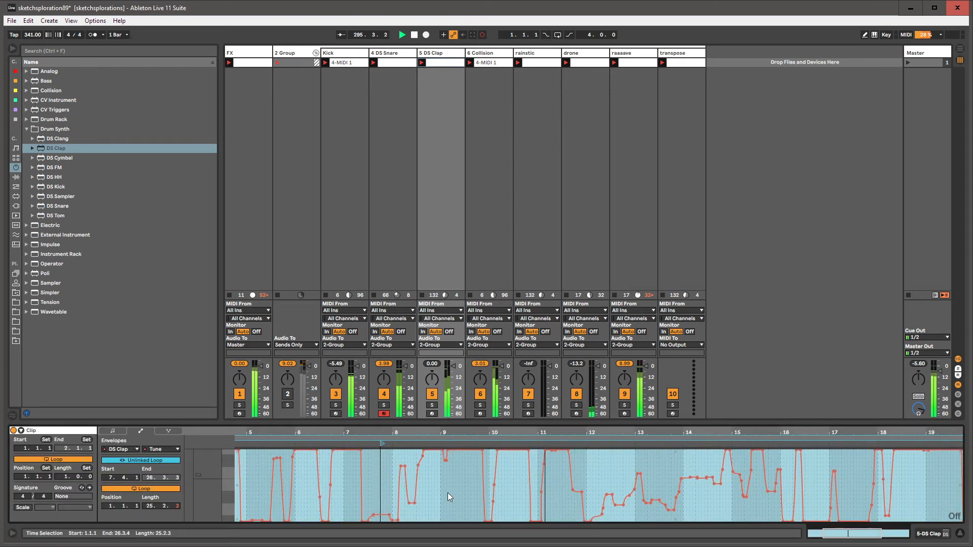
key("shift+Tab")
left_click_drag(30, 35, 30, 54)
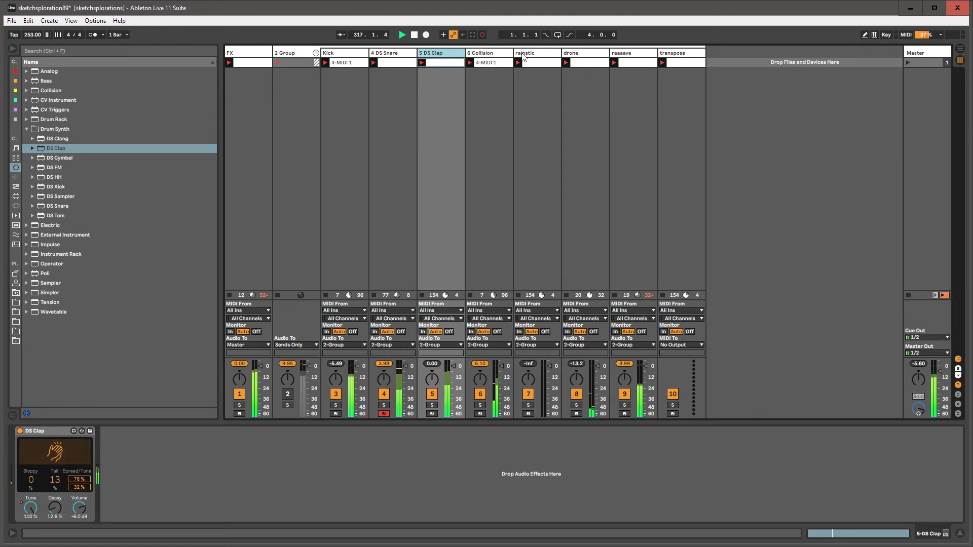
Step: Turn off session recording and mute the drone track
left_click(573, 54)
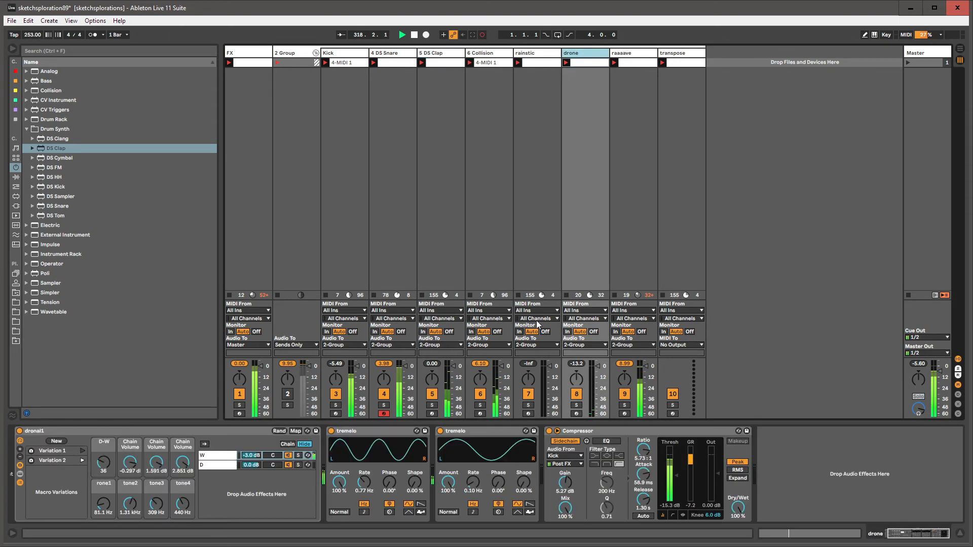
left_click(576, 394)
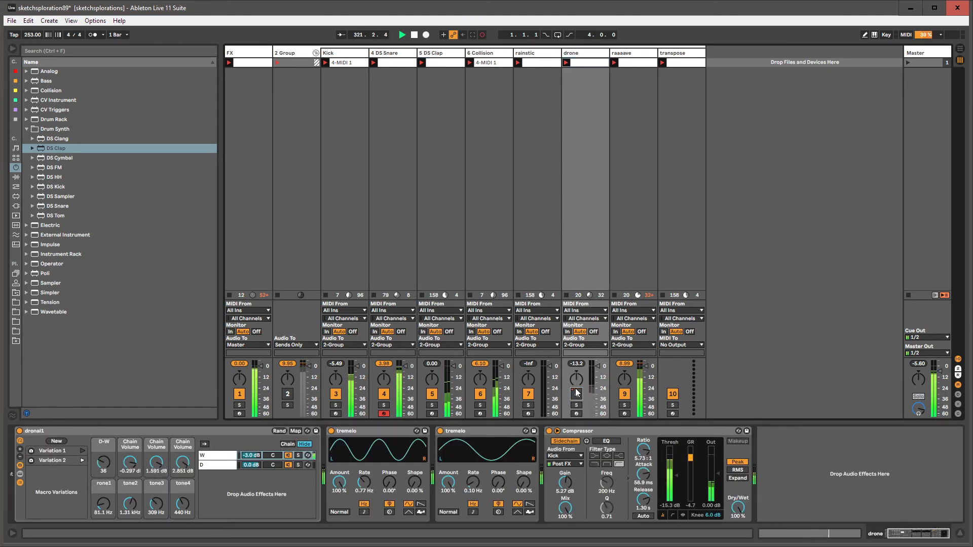
key("ctrl+shift+F9")
key("shift+Tab")
left_click(577, 393)
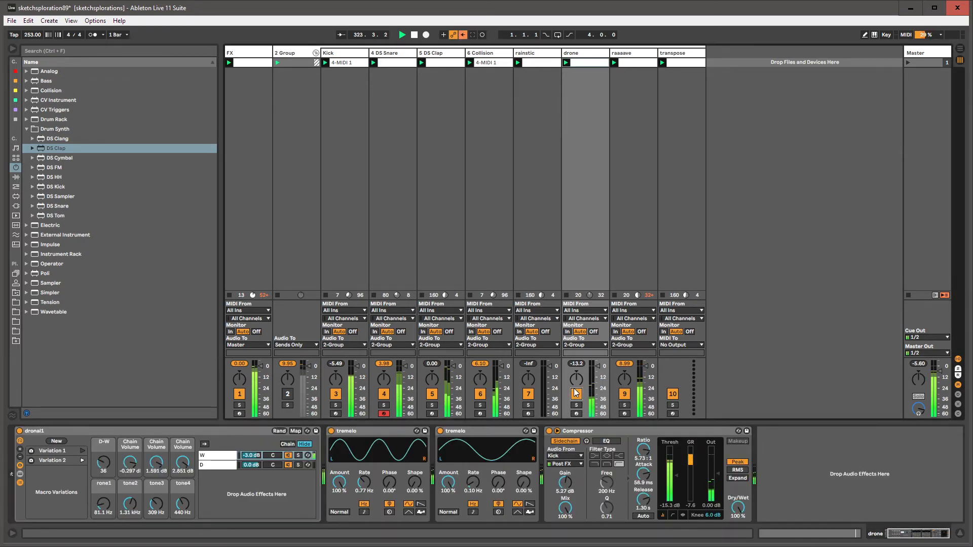
left_click(576, 394)
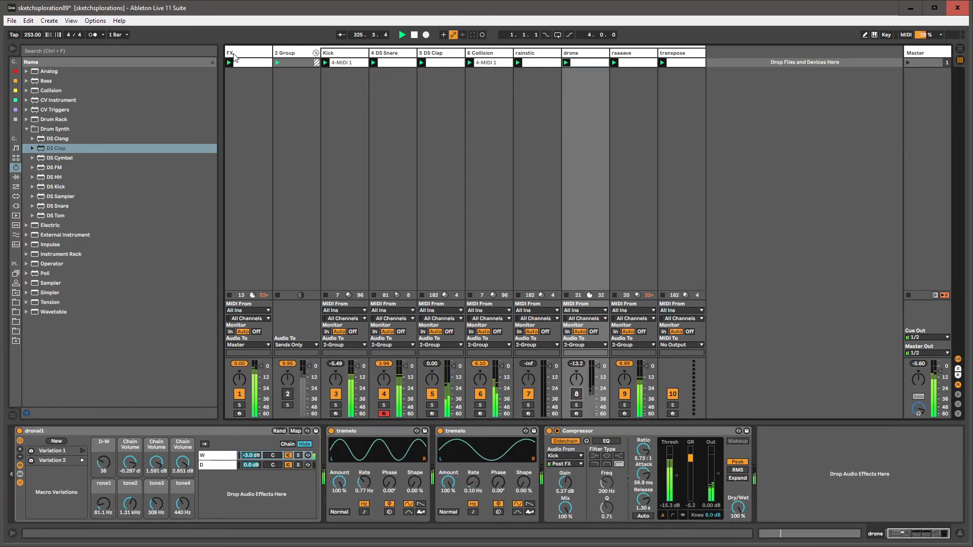
Step: Show the FX track's devices and raise the tempo to 277 BPM
left_click(235, 53)
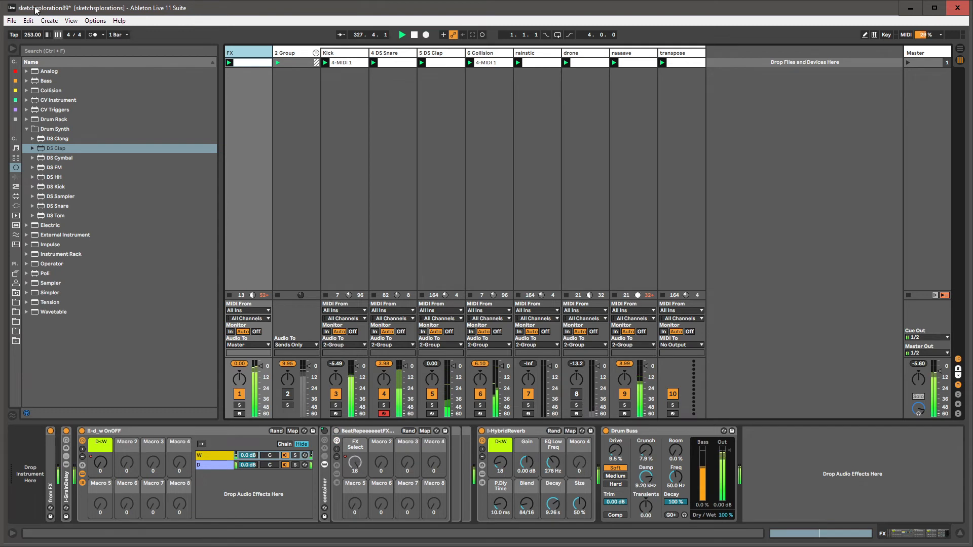
left_click_drag(32, 35, 32, 8)
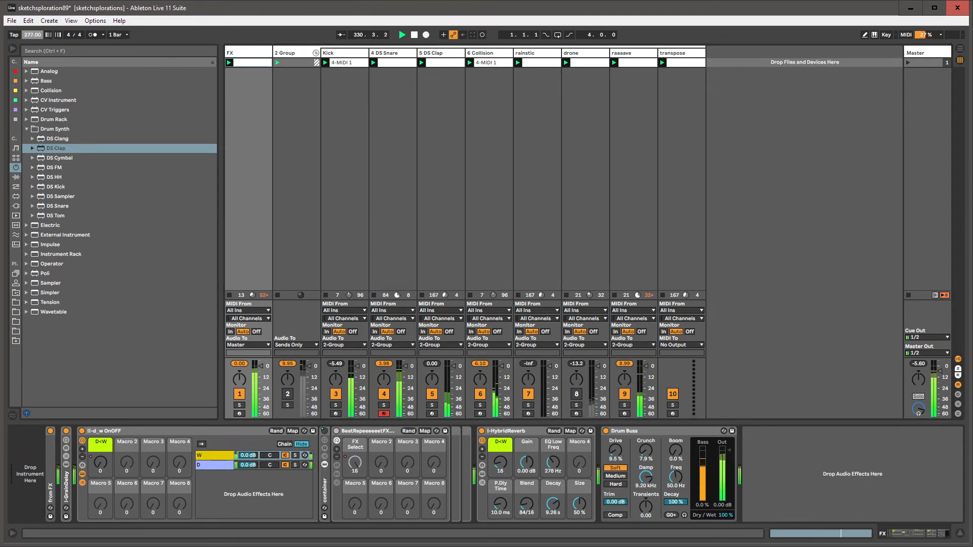
Step: Try the tempo at 140 BPM, then set it to 275 BPM
left_click_drag(32, 107, 33, 36)
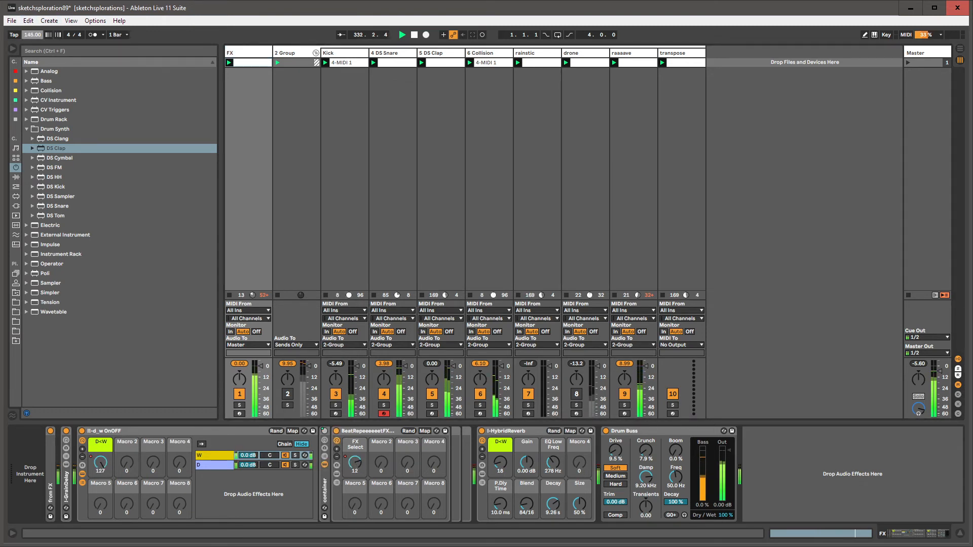
left_click_drag(32, 72, 32, 24)
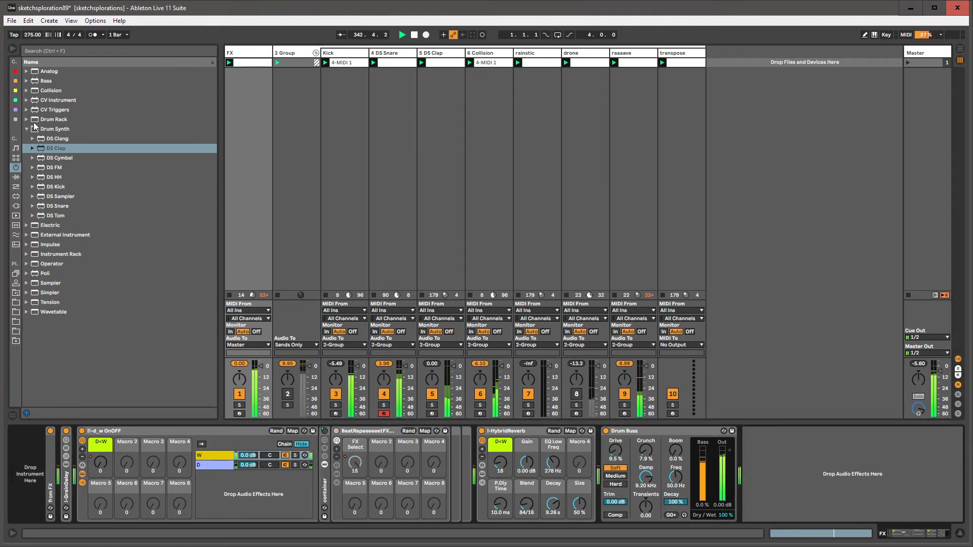
Step: Collapse the Drum Synth folder and look through the Max folder among the saved sketch files
left_click(27, 129)
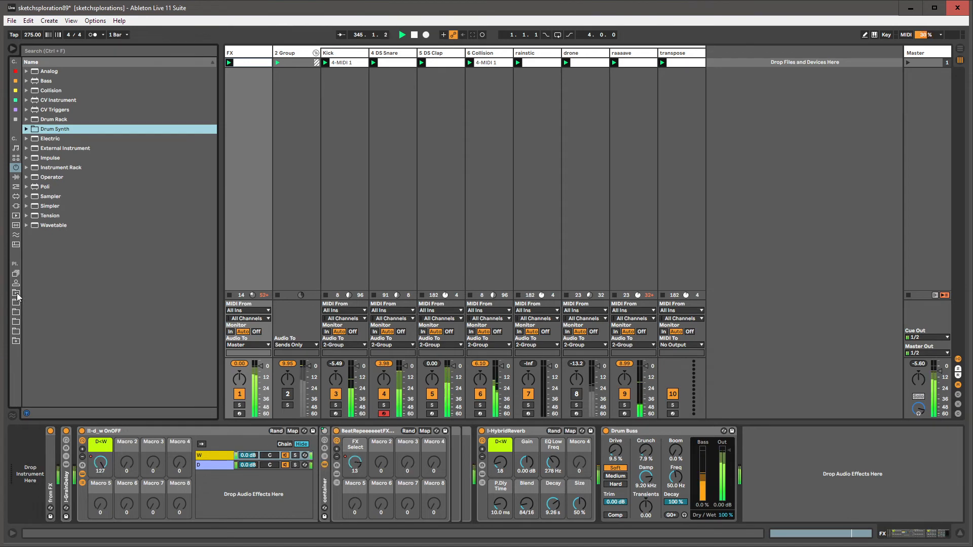
left_click(16, 294)
left_click(30, 80)
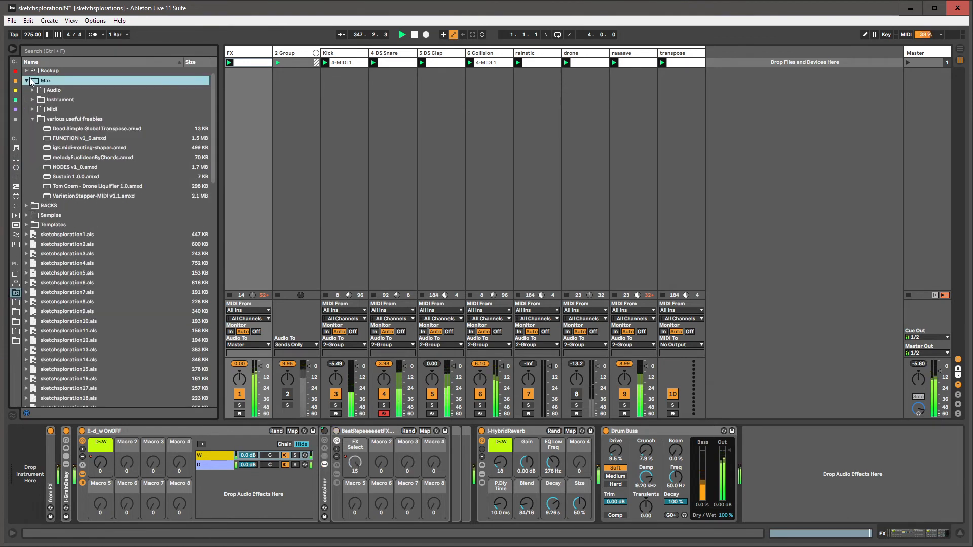
left_click(30, 80)
Step: Search for "delay" and add the Delay effect after DS Clap
left_click(439, 58)
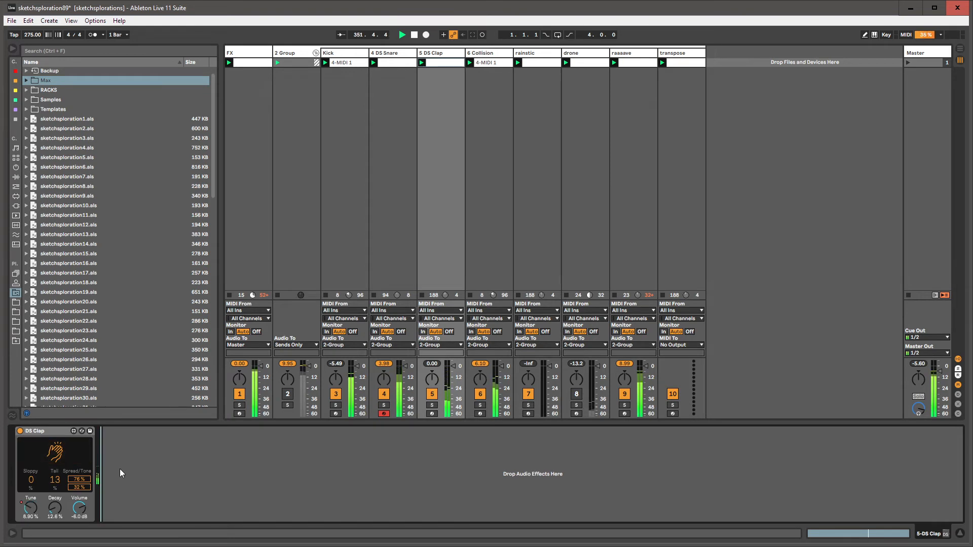
key("ctrl+f")
type("delay")
key("Return")
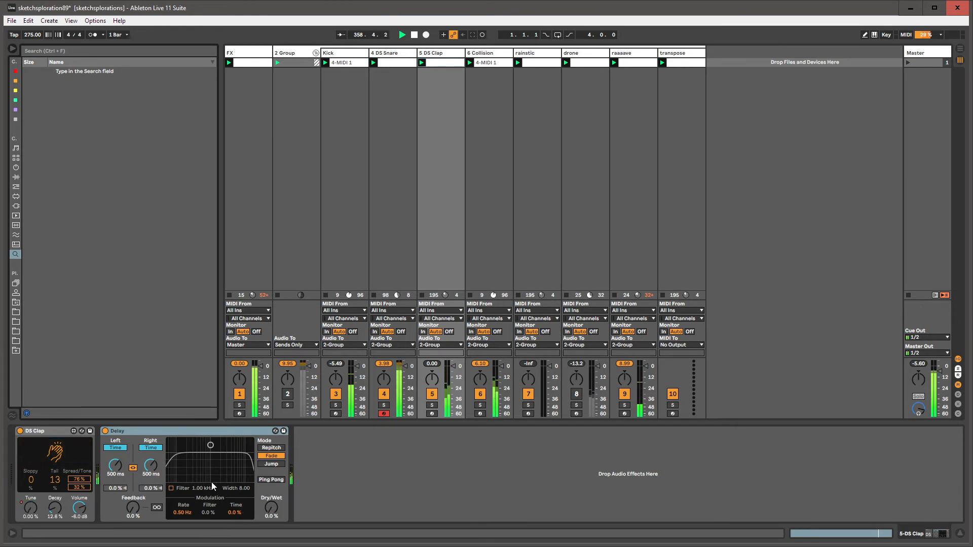
Step: Sync DS Clap's Delay to the tempo, try different sixteenth values and settle on 4, with Dry/Wet at 34%
left_click(115, 447)
left_click(108, 456)
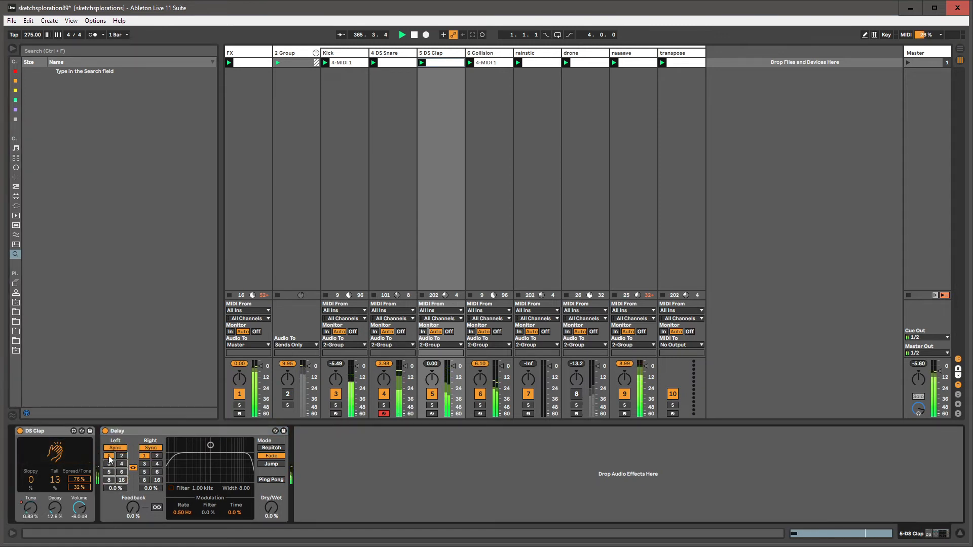
mouse_move(271, 508)
left_mouse_down()
mouse_move(271, 486)
mouse_move(271, 508)
mouse_move(261, 500)
left_mouse_up()
left_click(120, 463)
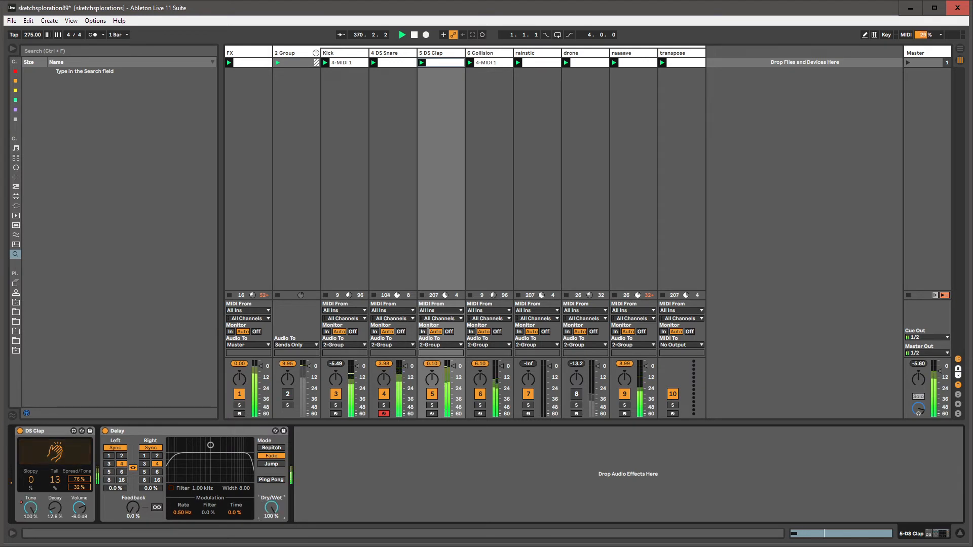
left_click(109, 471)
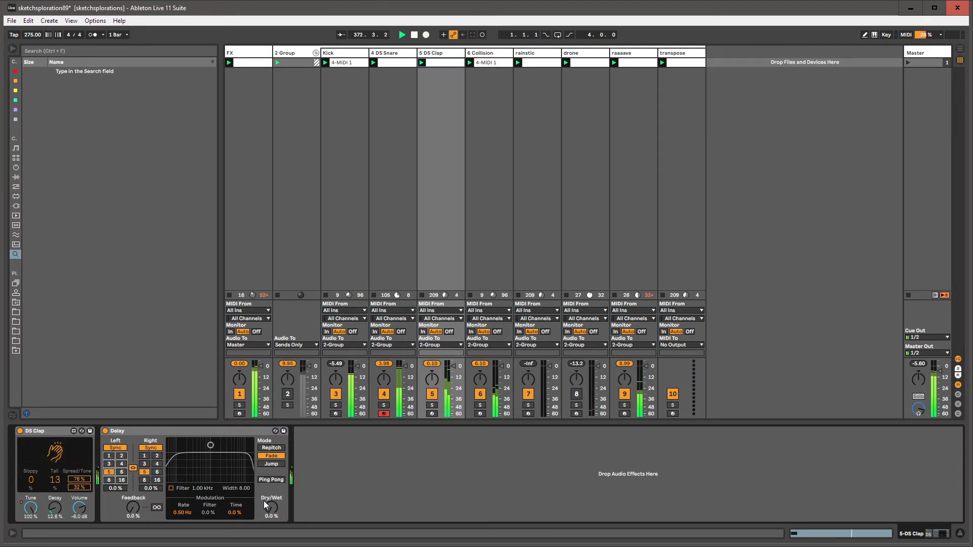
mouse_move(271, 507)
left_mouse_down()
mouse_move(271, 487)
mouse_move(274, 507)
left_mouse_up()
left_click(122, 463)
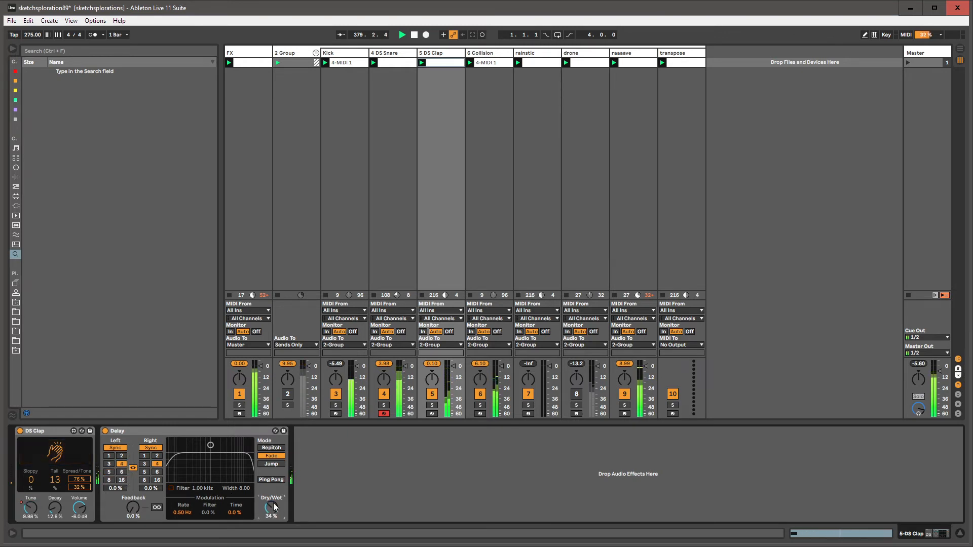
Step: Unlink the Delay Dry/Wet envelope in the DS Clap clip and set its loop length to 8.3.3
key("shift+Tab")
left_click(143, 470)
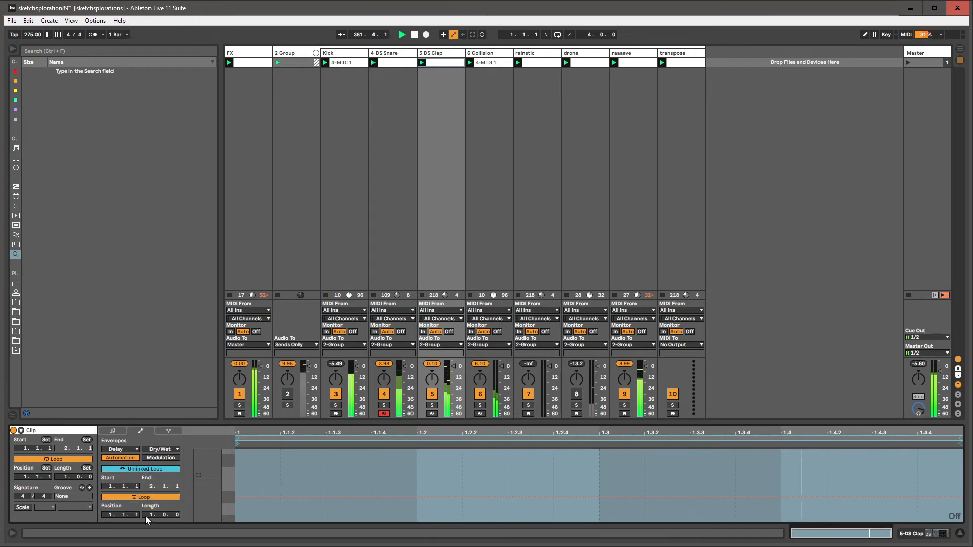
left_click_drag(152, 515, 176, 487)
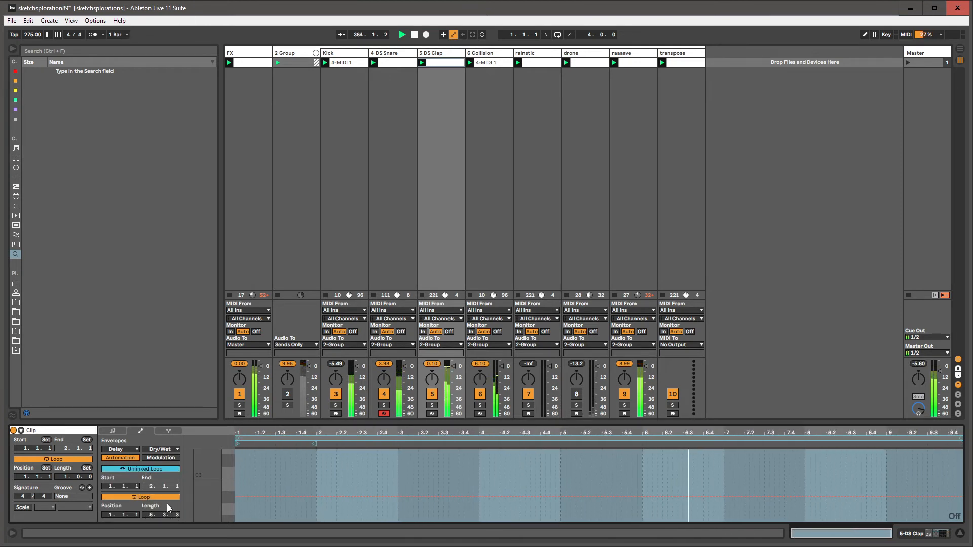
Step: Show the Delay's L 16th automation in the DS Clap clip, unlink its envelope and set the loop length to 14.2.2
left_click(443, 54)
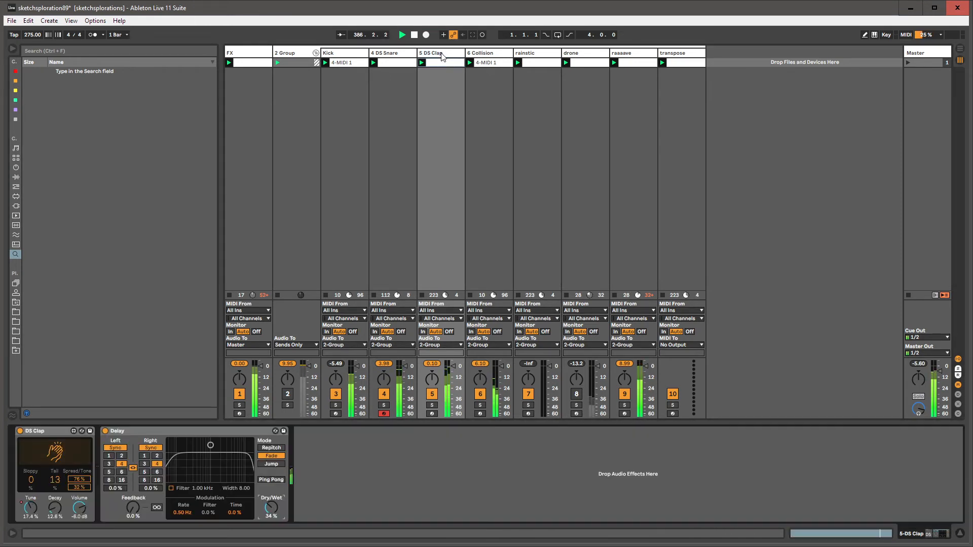
right_click(114, 467)
left_click(120, 472)
left_click(126, 460)
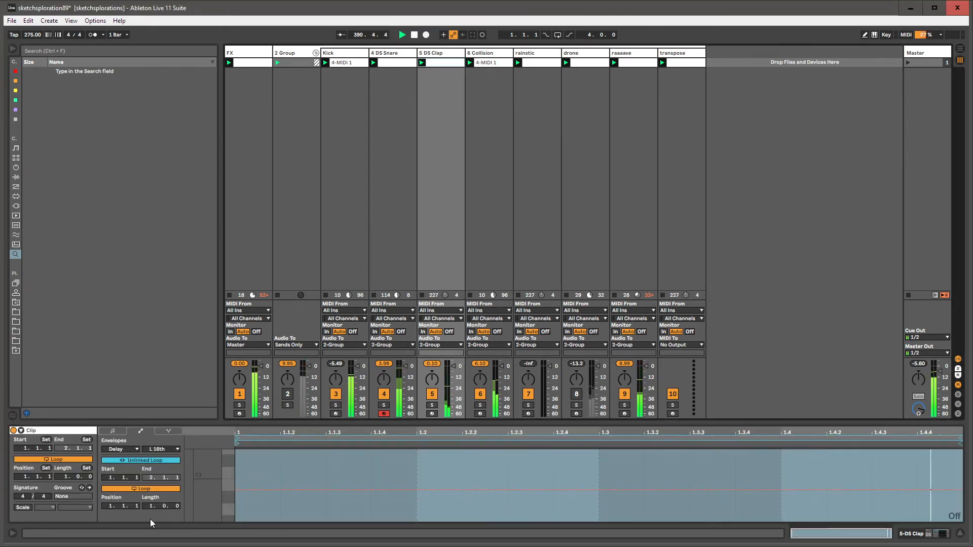
left_click_drag(172, 504, 172, 481)
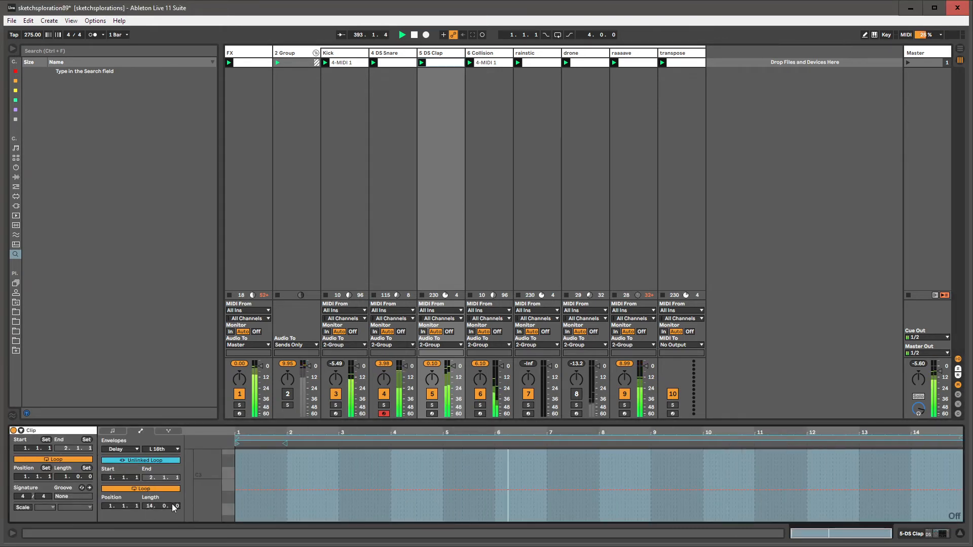
Step: Record varied Delay sixteenth values and Dry/Wet movements into the DS Clap clip's unlinked envelopes
double_click(430, 54)
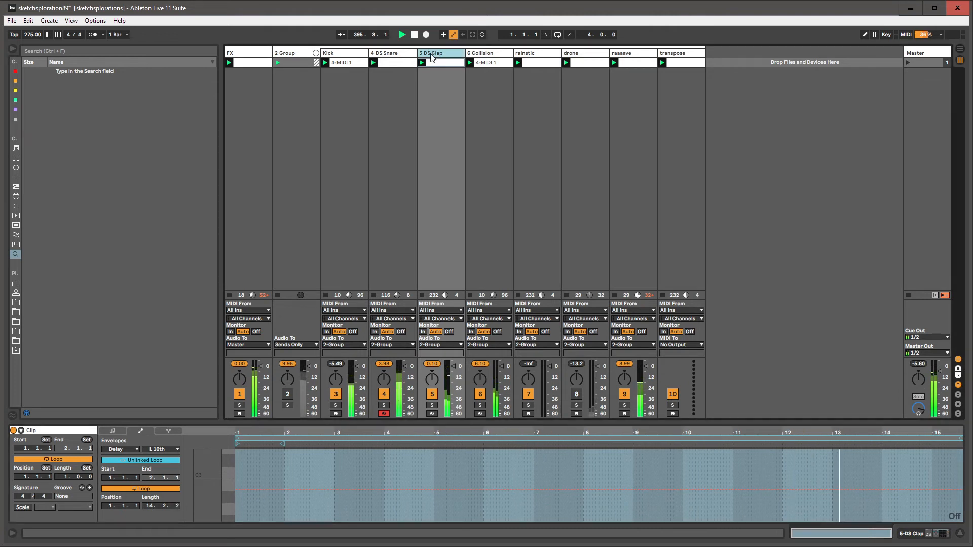
key("ctrl+shift+F9")
left_click(110, 458)
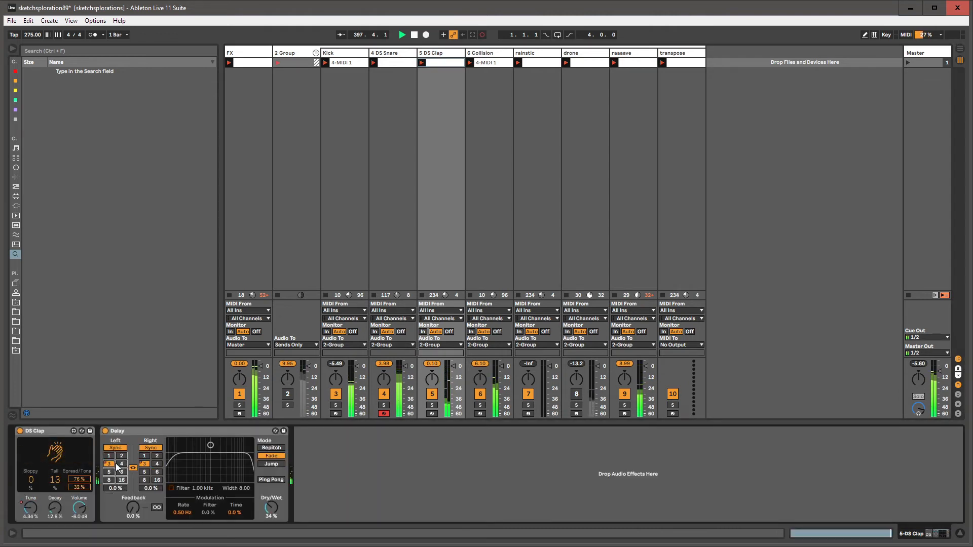
left_click(118, 464)
left_click_drag(271, 507, 272, 499)
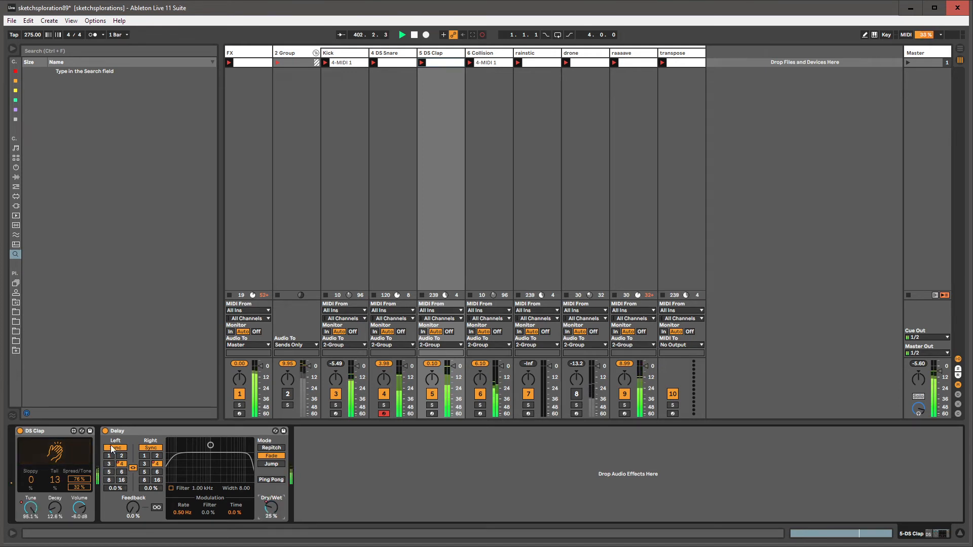
left_click(113, 472)
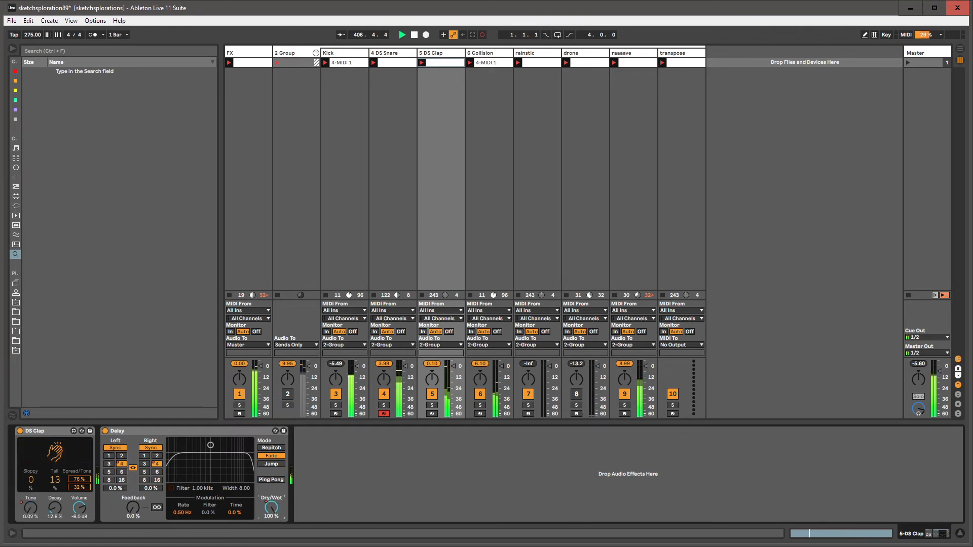
left_click(110, 463)
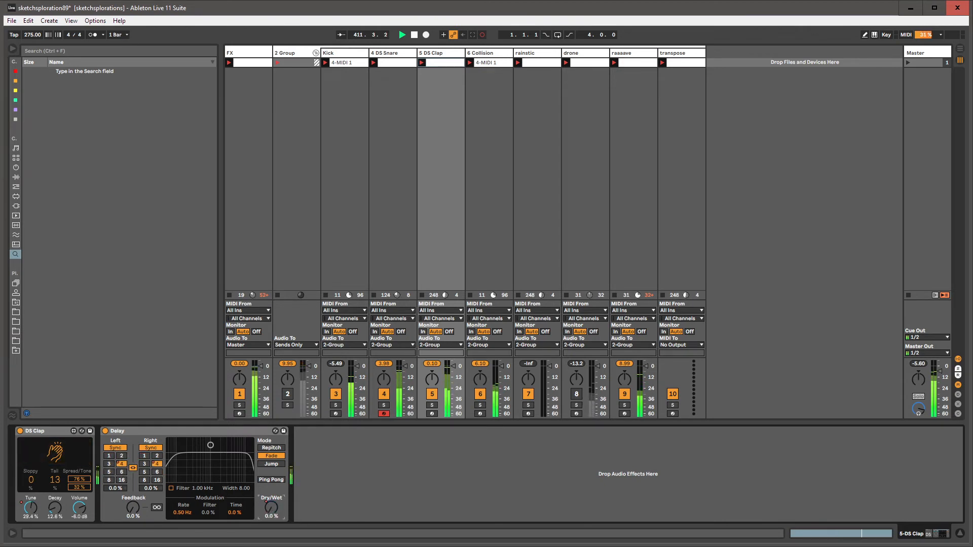
left_click(108, 464)
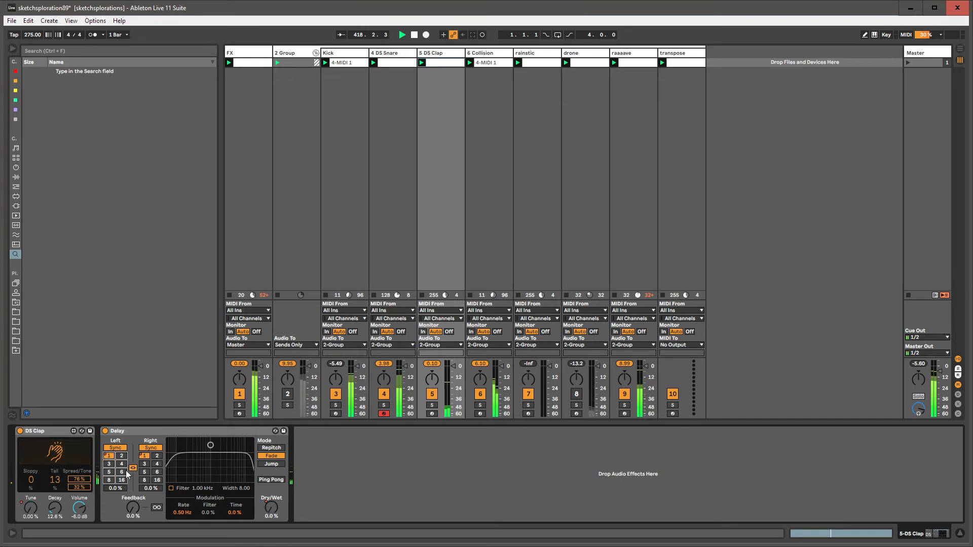
Step: Record a small Feedback movement for DS Clap's Delay into the playing clip
right_click(122, 463)
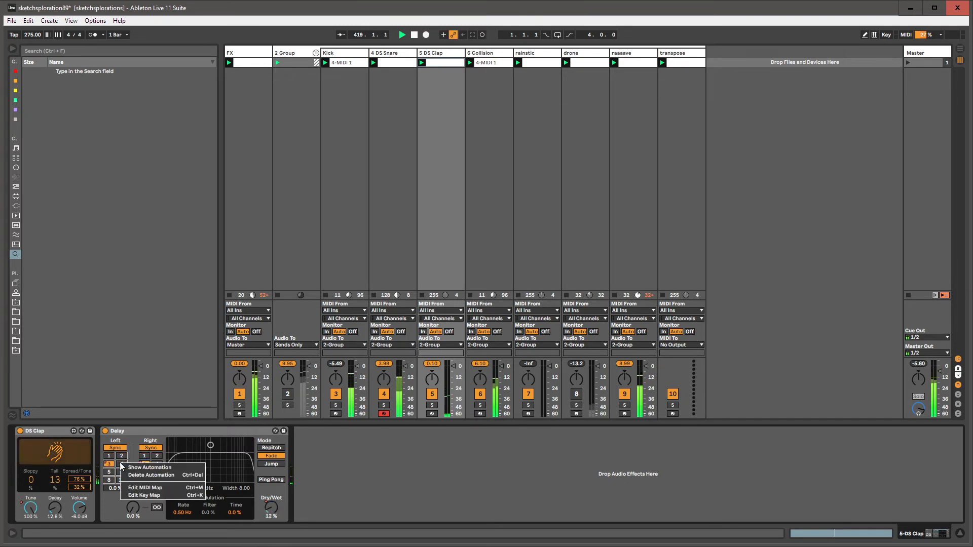
left_click(142, 436)
left_click_drag(133, 508, 135, 503)
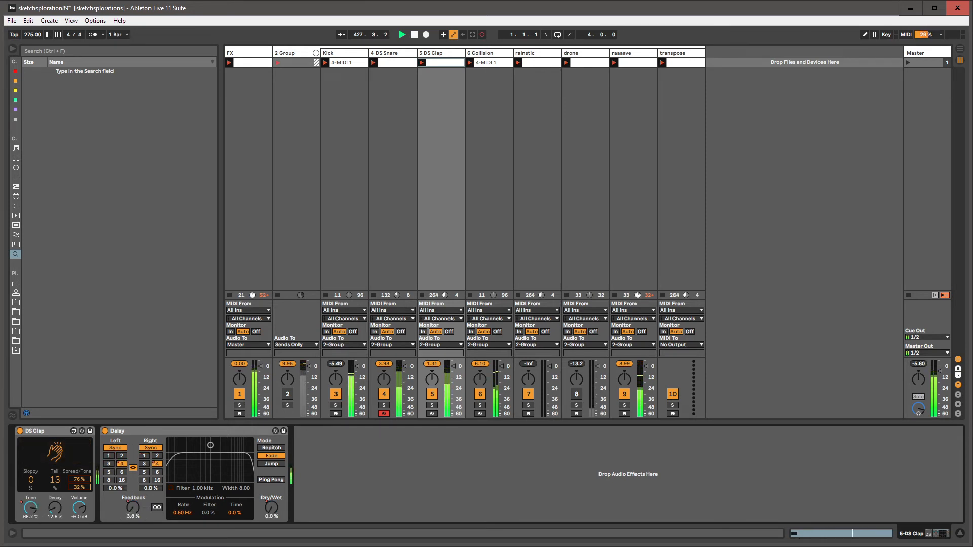
Step: Unlink the Delay Feedback envelope with a loop length of 3.1.3 and draw several high-feedback blocks into it
key("shift+Tab")
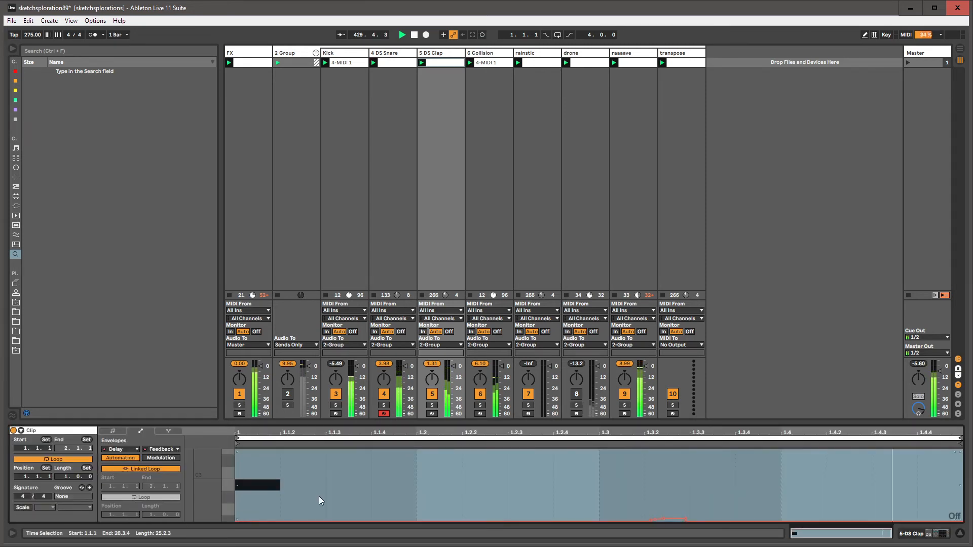
left_click(160, 469)
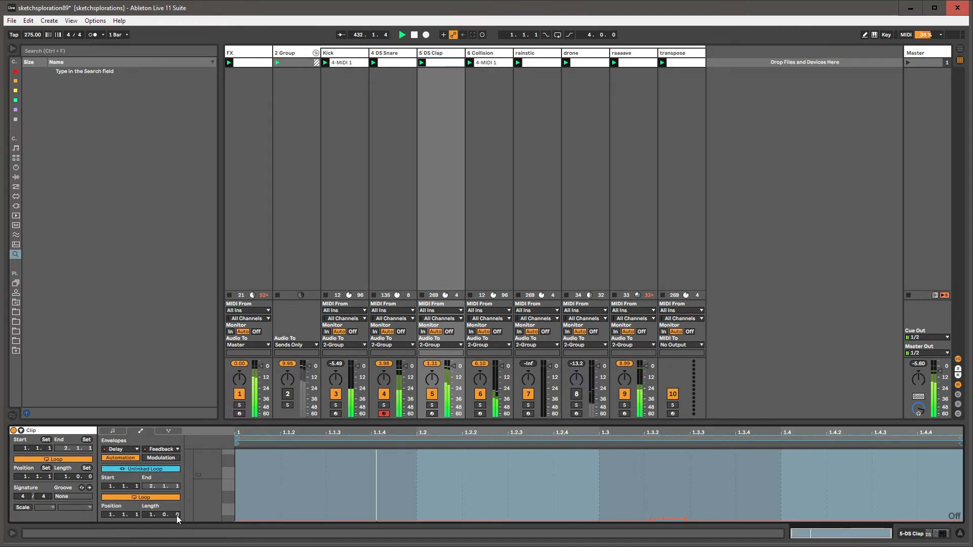
left_click_drag(176, 515, 176, 491)
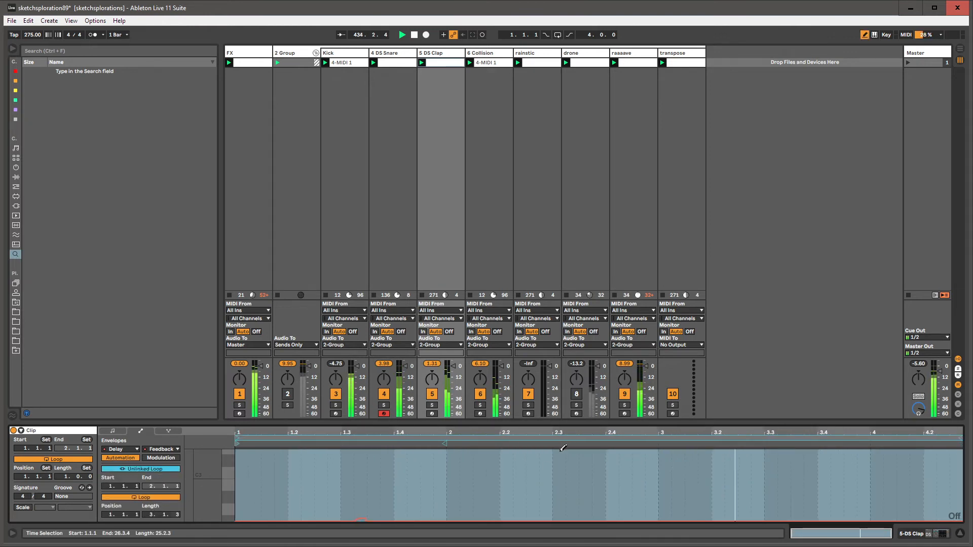
left_click_drag(562, 448, 686, 447)
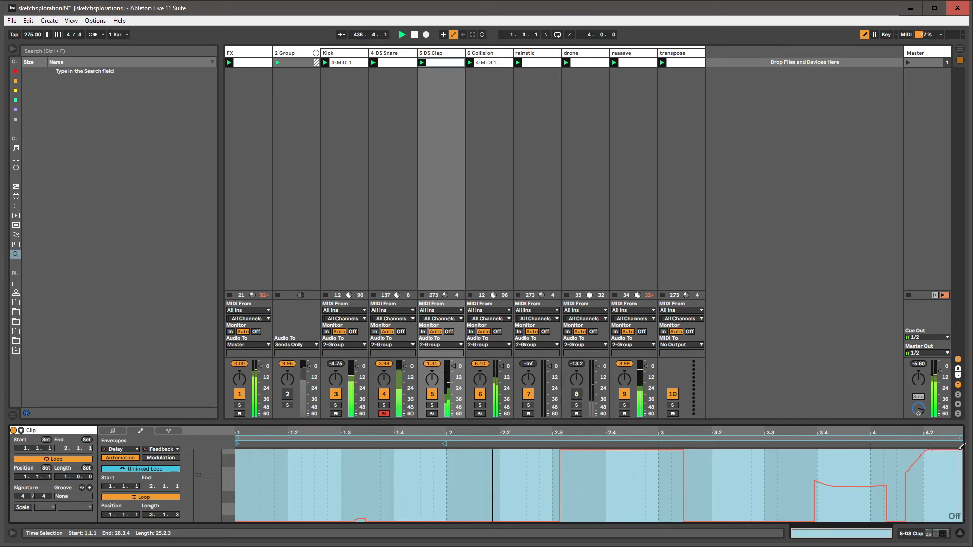
left_click_drag(394, 460, 358, 460)
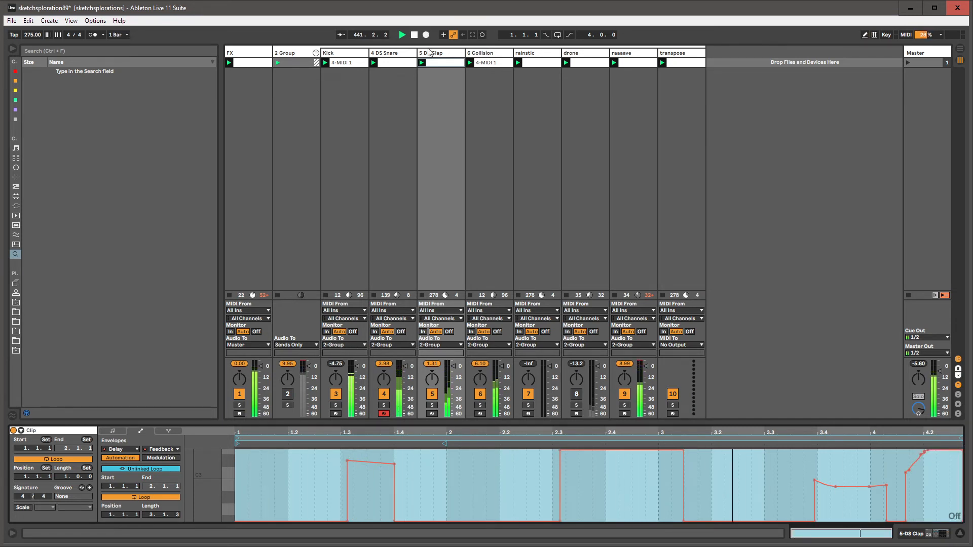
Step: Review the Kick, FX and DS Snare clip envelopes, the DS Snare devices and the collection of favourite audio effects
left_click(346, 54)
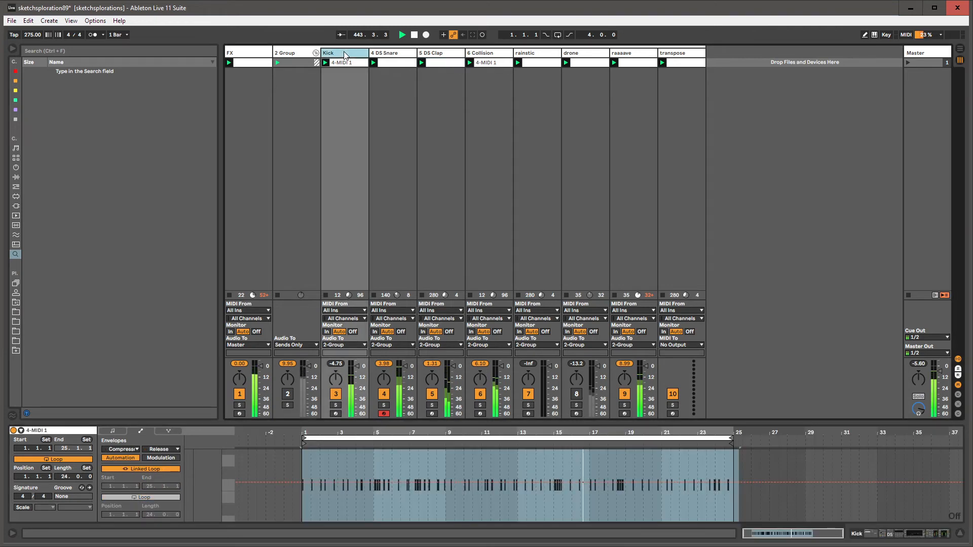
left_click(234, 53)
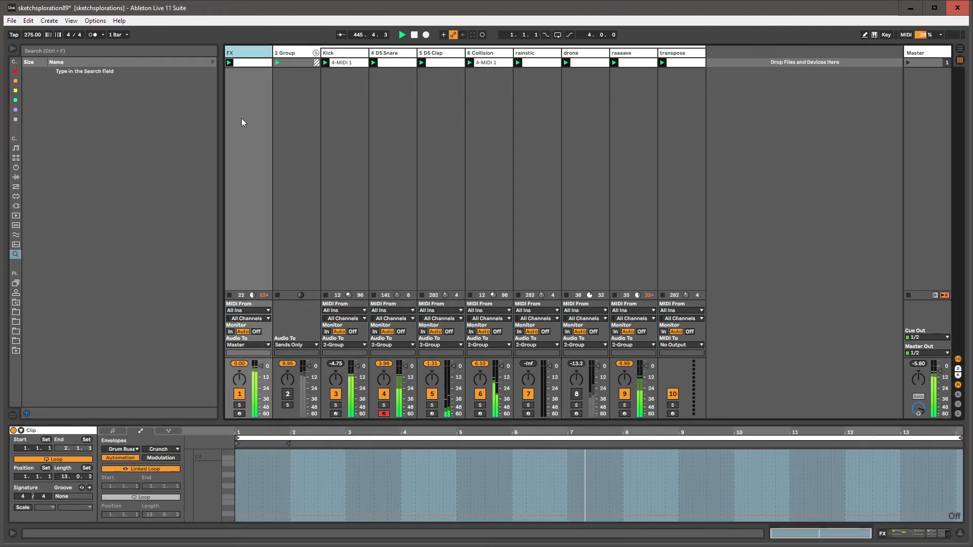
left_click(381, 54)
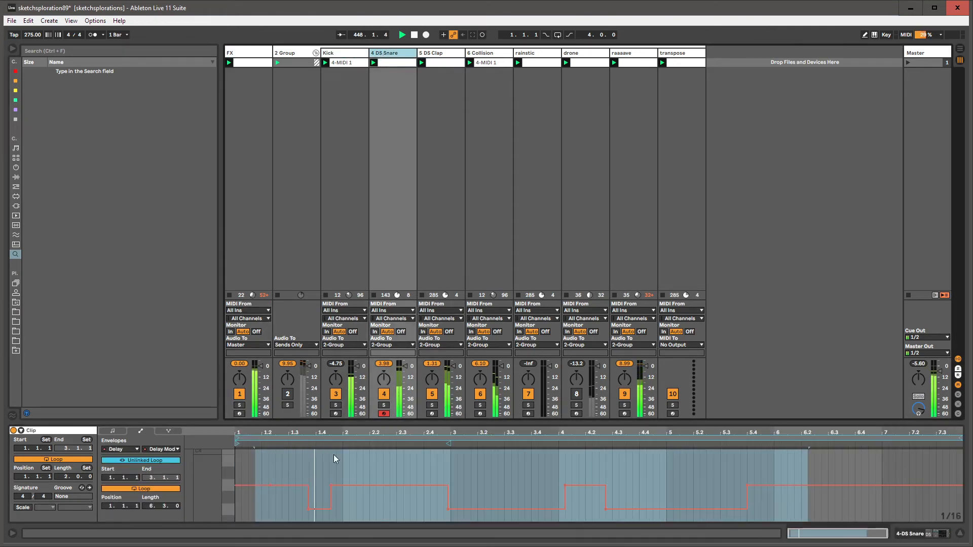
key("shift+Tab")
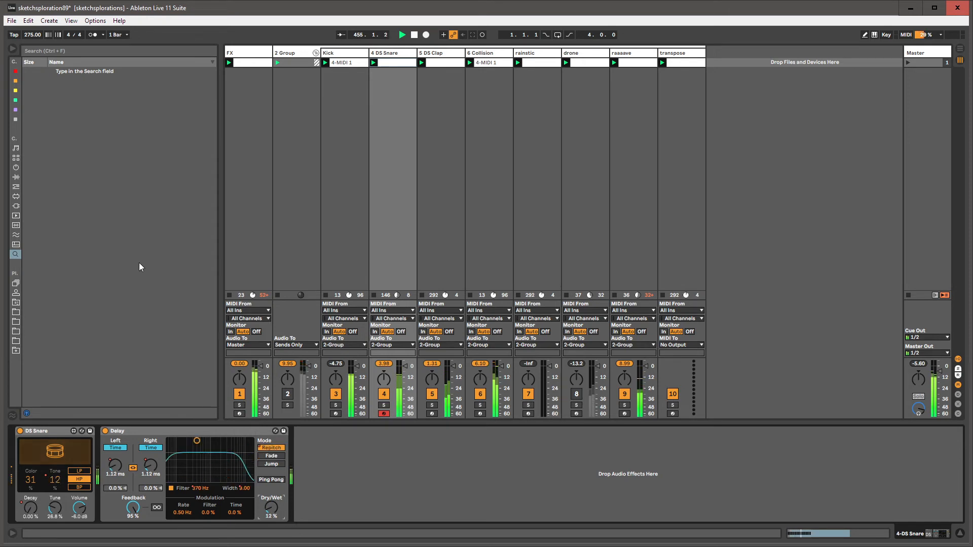
left_click(15, 118)
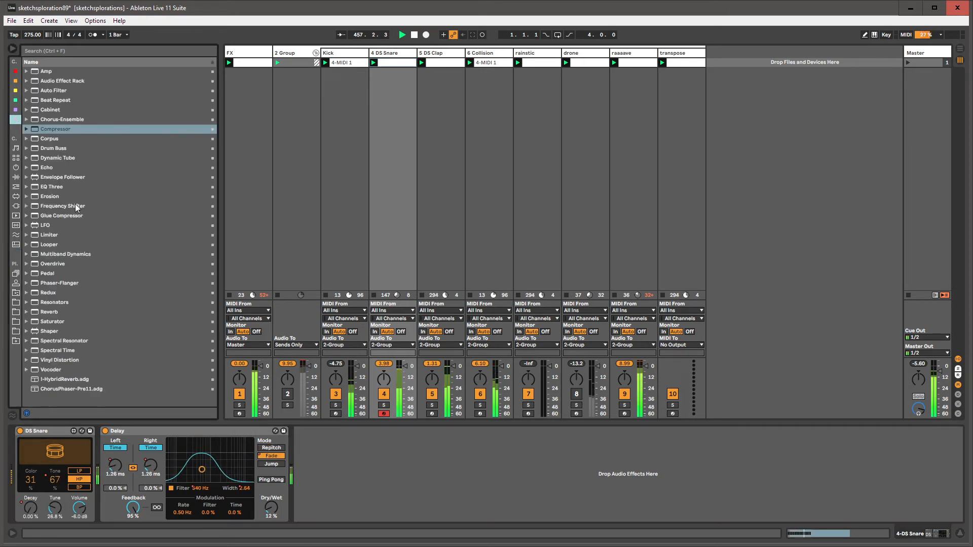
Step: Unmute the drone track and show its devices through to the Compressor
left_click(575, 395)
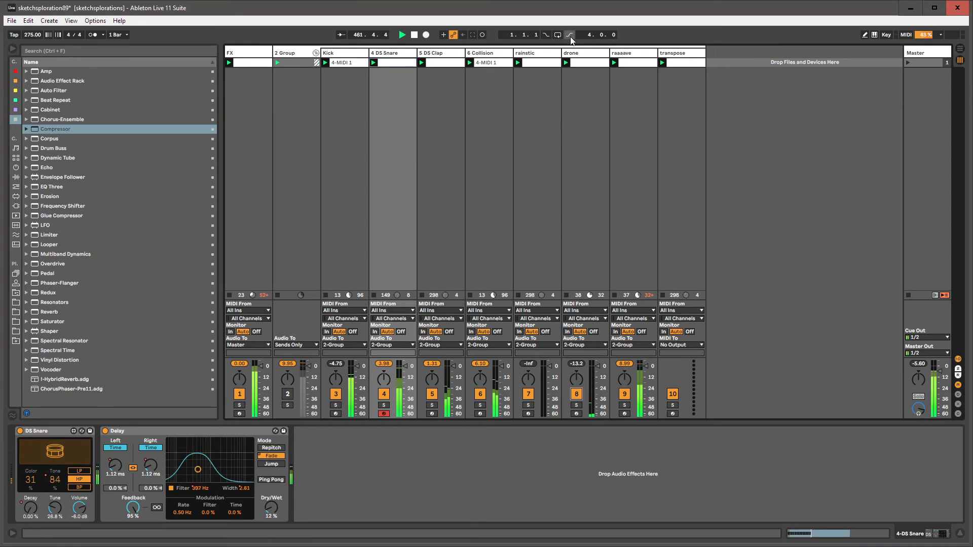
left_click(575, 54)
left_click(587, 428)
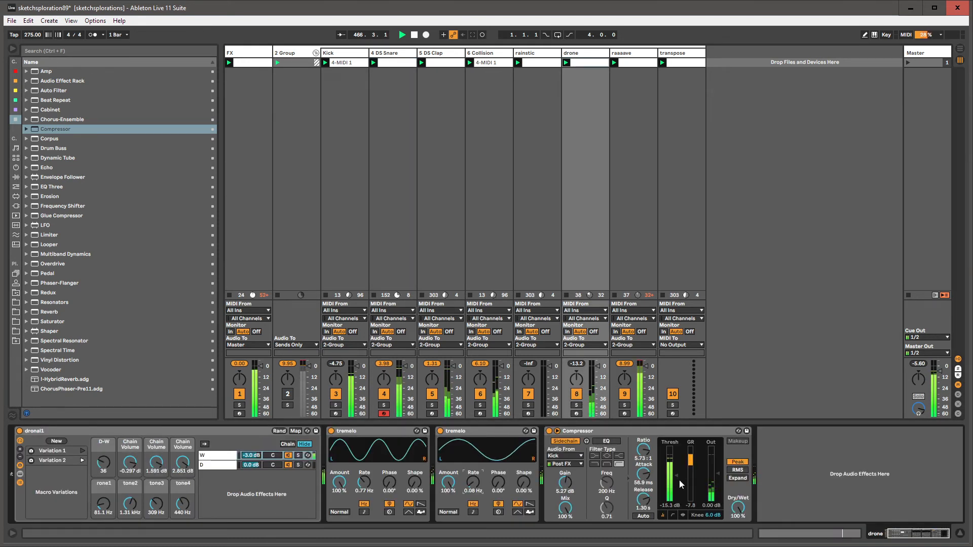
Step: Add Delay after the Compressor on the drone track, with unlinked times of 2.54 s and 1.42 s and 90% Dry/Wet
key("ctrl+f")
type("delay")
key("Down")
key("Down")
key("Down")
key("Down")
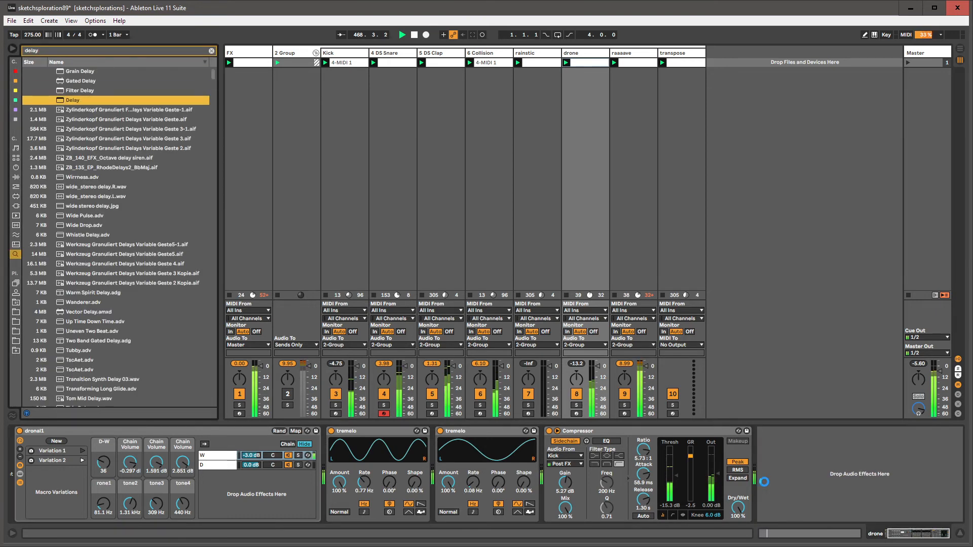
key("Return")
key("Escape")
left_click_drag(765, 464, 765, 451)
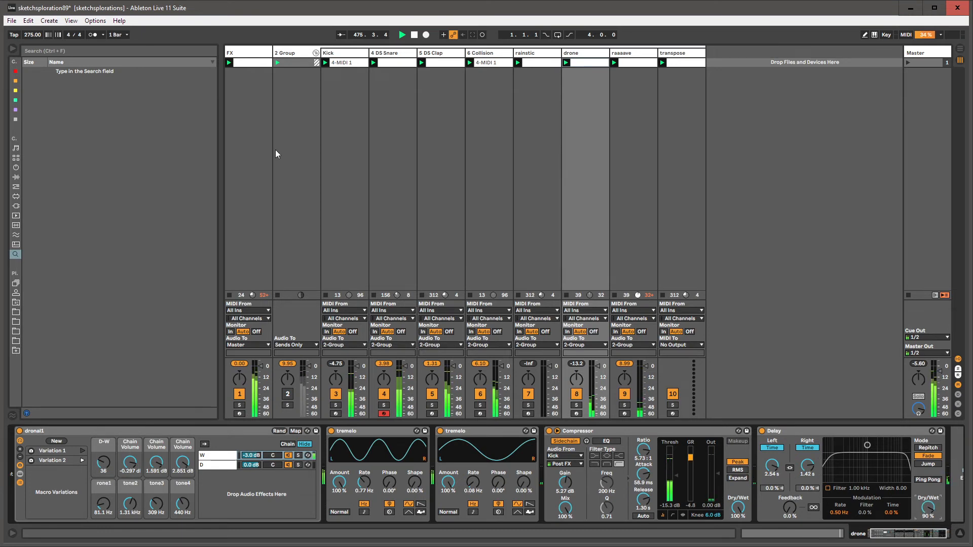
Step: Add Spectral Time from the favourite audio effects to the FX track, just before the I-HybridReverb rack
left_click(430, 57)
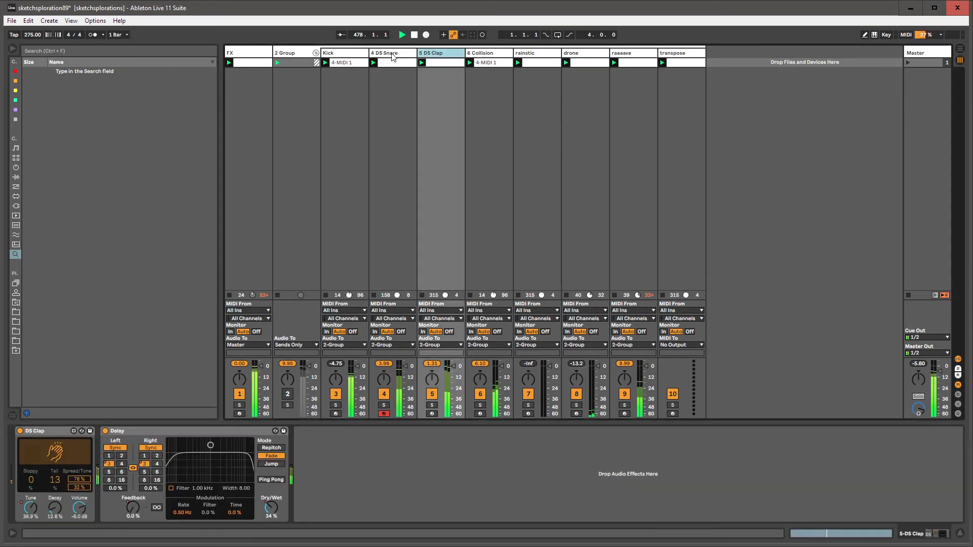
left_click(390, 54)
left_click(16, 120)
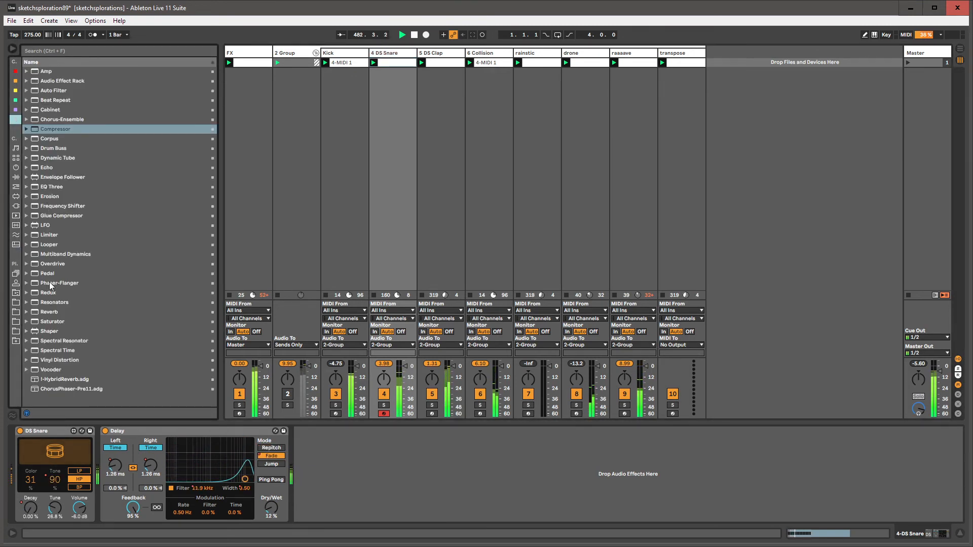
left_click(58, 351)
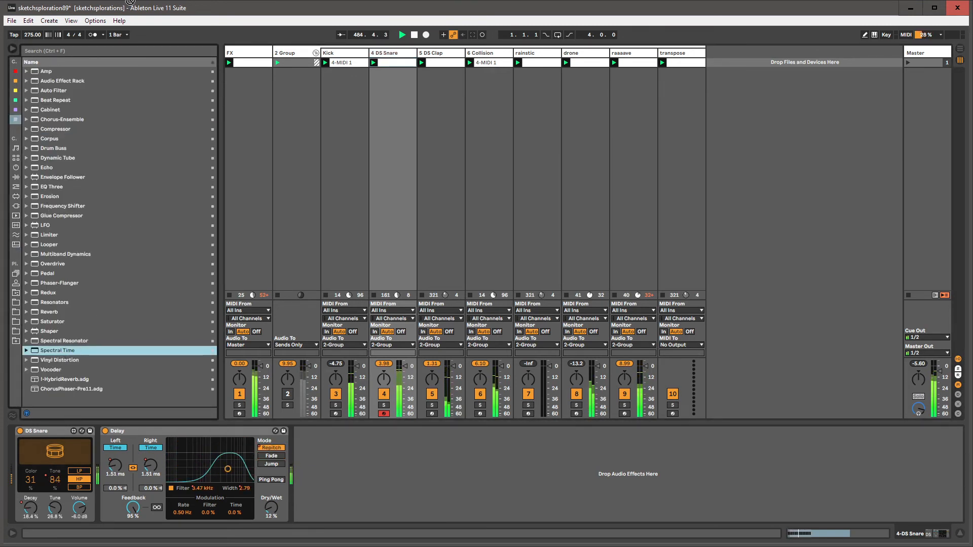
left_click(245, 56)
left_click_drag(350, 330, 497, 473)
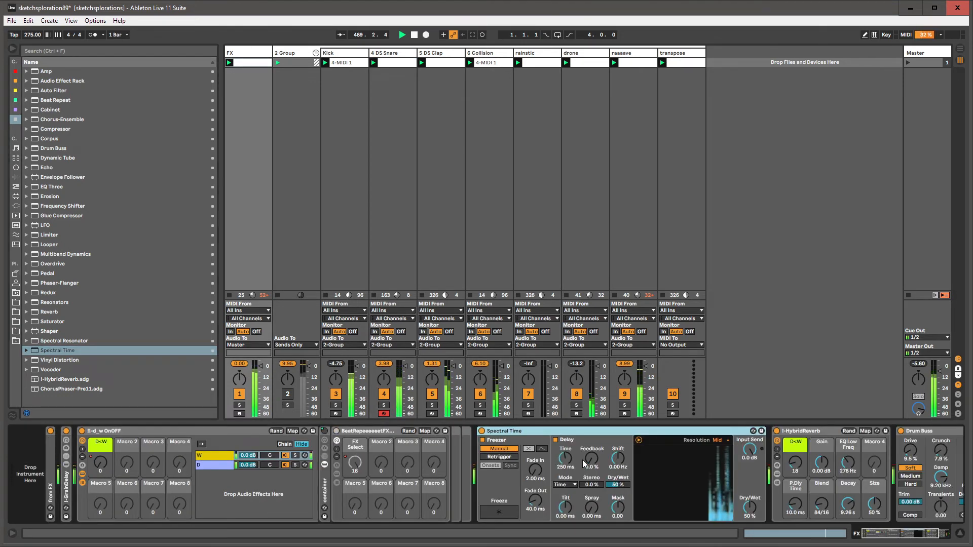
Step: Enable Spectral Time's Freeze in Retrigger mode with 100% Sensitivity, Fade In 55.2 ms and Fade Out 66.2 ms
left_click(505, 449)
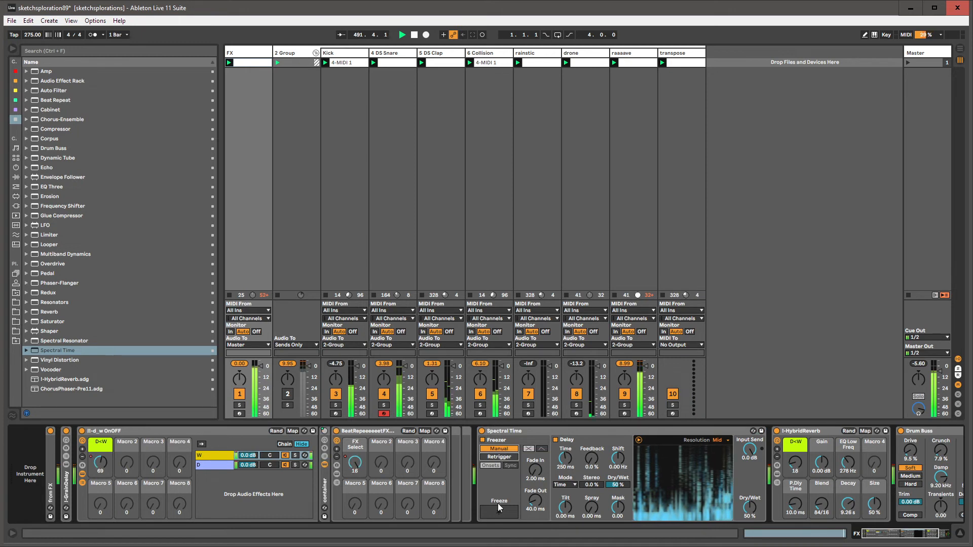
left_click(498, 513)
left_click(542, 449)
left_click(499, 456)
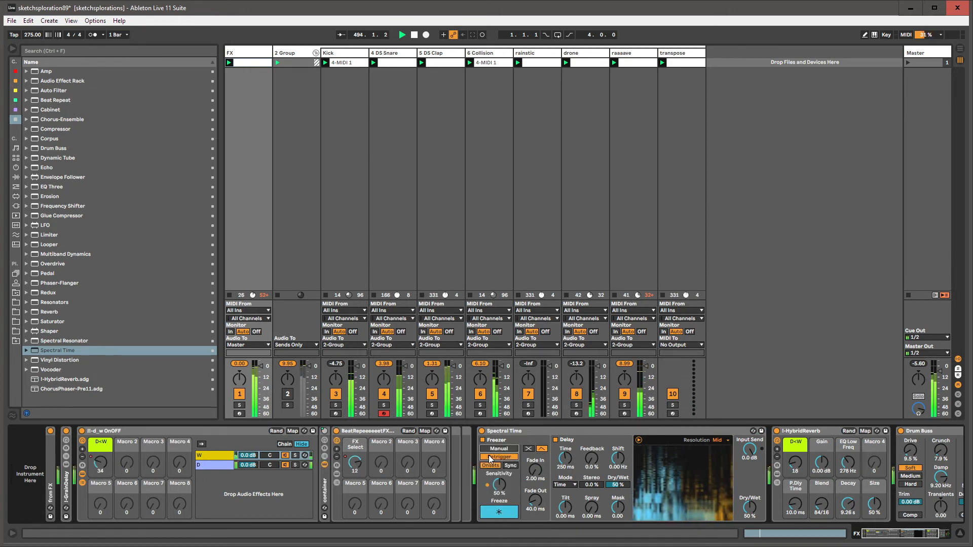
left_click_drag(498, 483, 532, 456)
left_click_drag(535, 501, 535, 486)
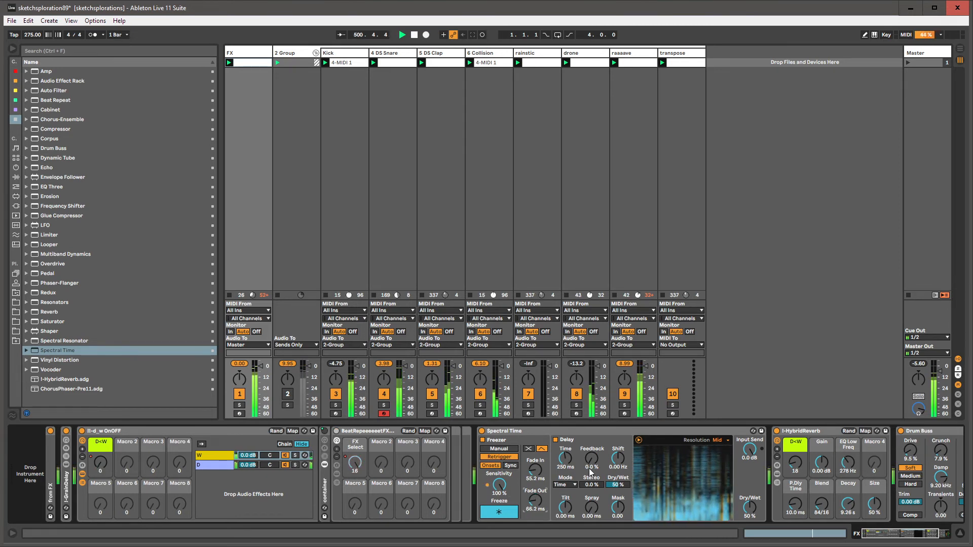
Step: Set Spectral Time's Delay to Time 10.3 ms, Shift 81.0 Hz, Tilt -1.24 s and Mask 0.63, with overall Dry/Wet at 19%
left_click_drag(617, 459, 618, 431)
left_click_drag(617, 506, 563, 532)
left_click_drag(750, 508, 750, 535)
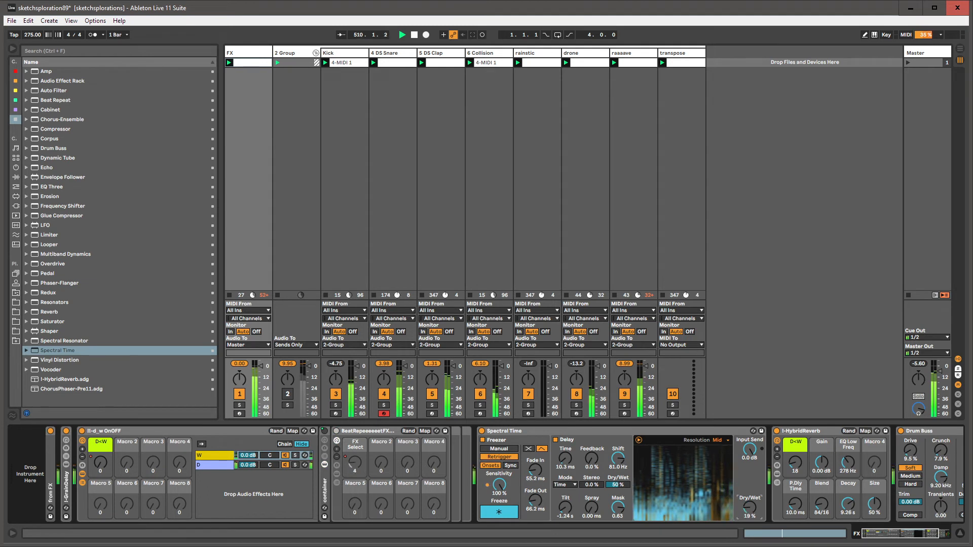
Step: Record movements of Spectral Time's Tilt, Delay Time and Dry/Wet into the playing FX clip
left_click_drag(565, 508, 565, 471)
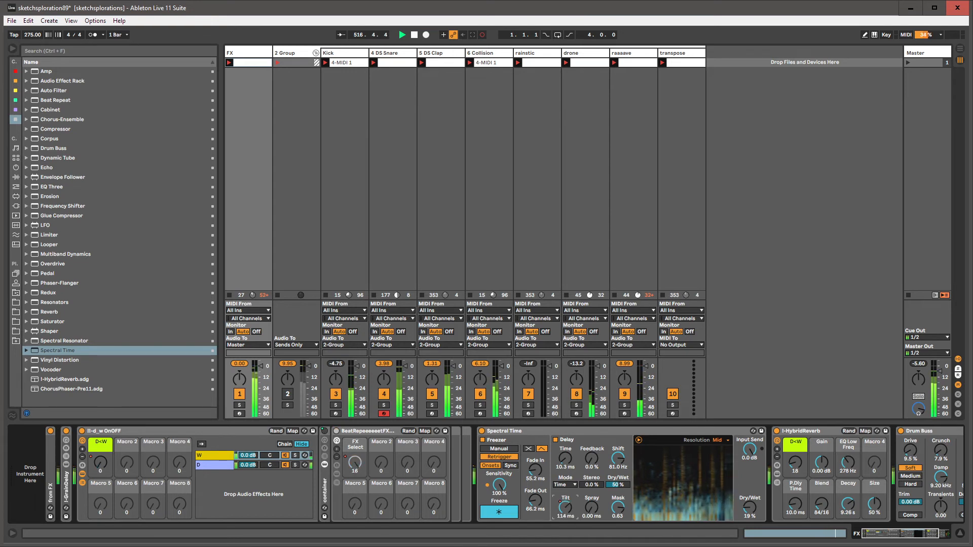
left_click_drag(565, 508, 565, 533)
left_click_drag(565, 459, 565, 421)
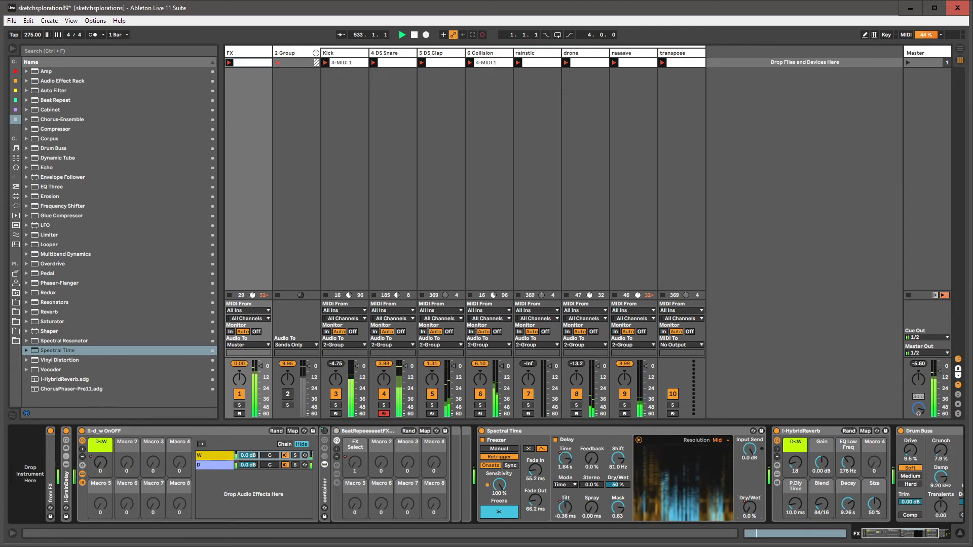
key("ctrl+shift+F9")
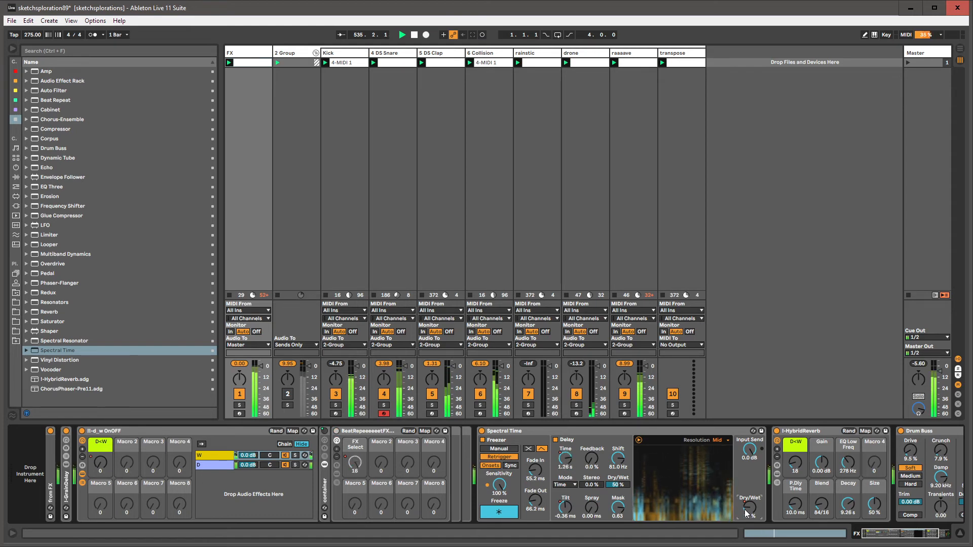
Step: Examine the Spectral Time Dry/Wet and Delay Time envelopes recorded in the FX clip
key("shift+Tab")
right_click(481, 457)
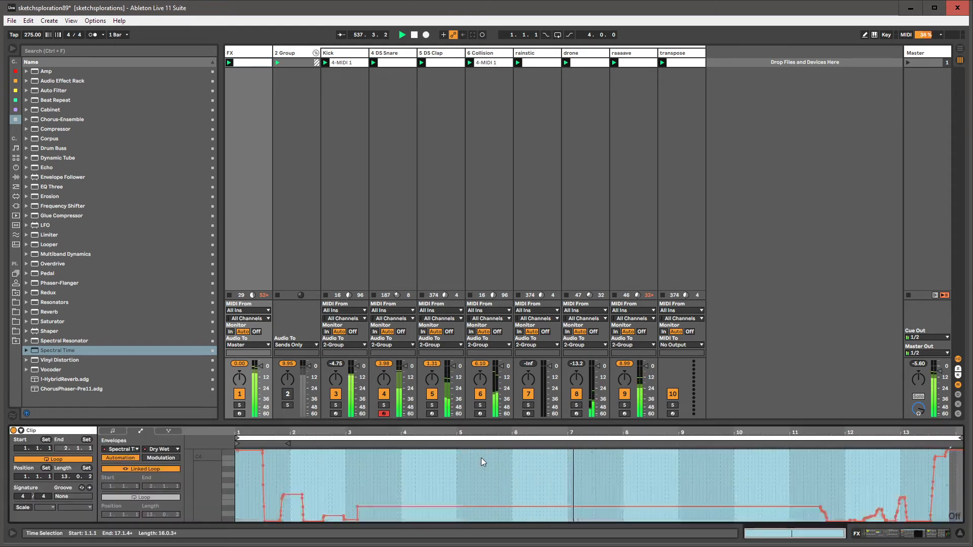
left_click(482, 457)
key("shift+Tab")
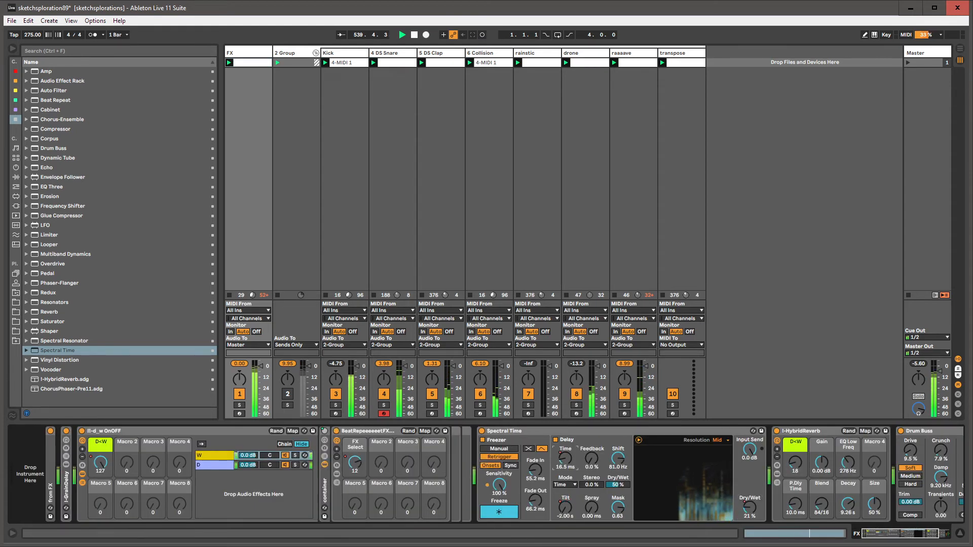
key("shift+Tab")
right_click(576, 473)
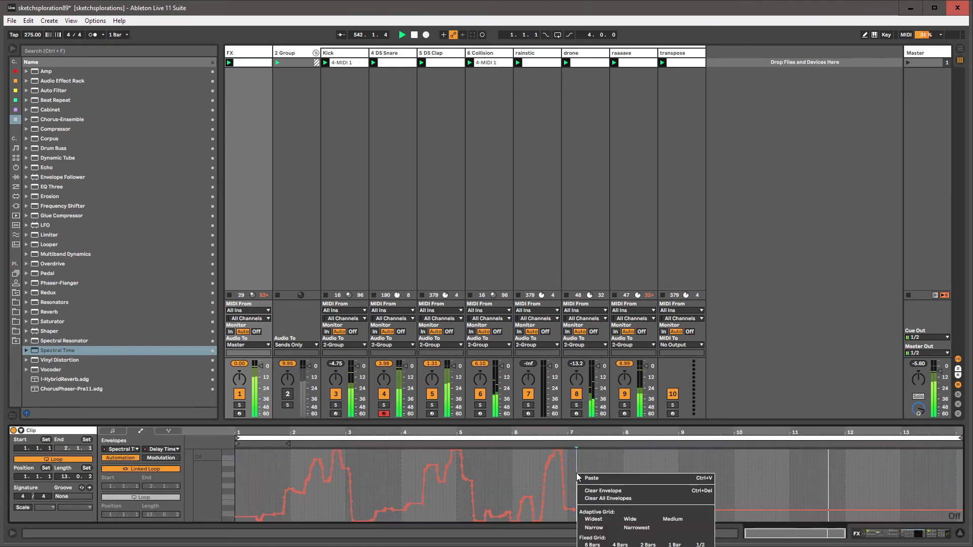
key("Escape")
key("shift+Tab")
key("shift+Tab")
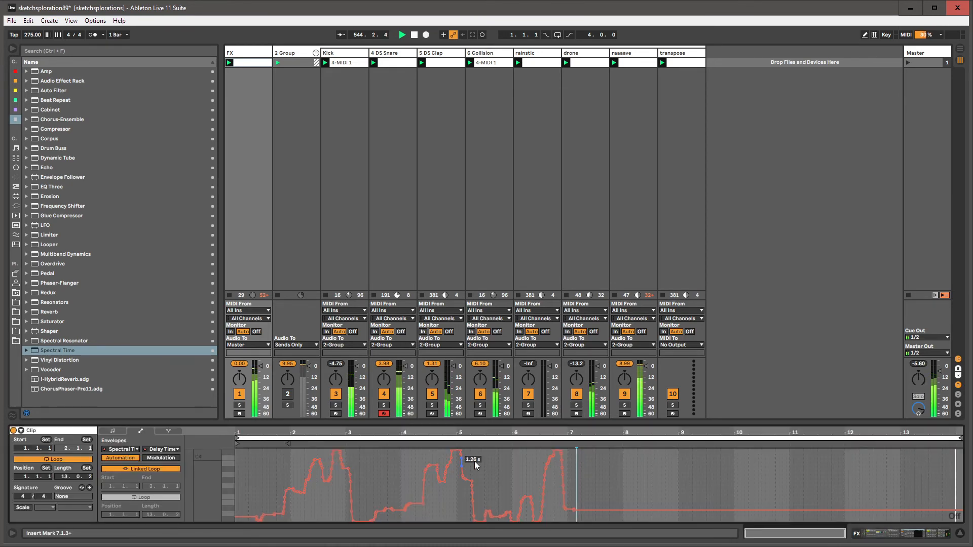
Step: Unlink the Spectral Time Delay Time envelope with a loop length of 13.0.0 and re-enable the overridden automation
right_click(475, 461)
key("Return")
key("shift+Tab")
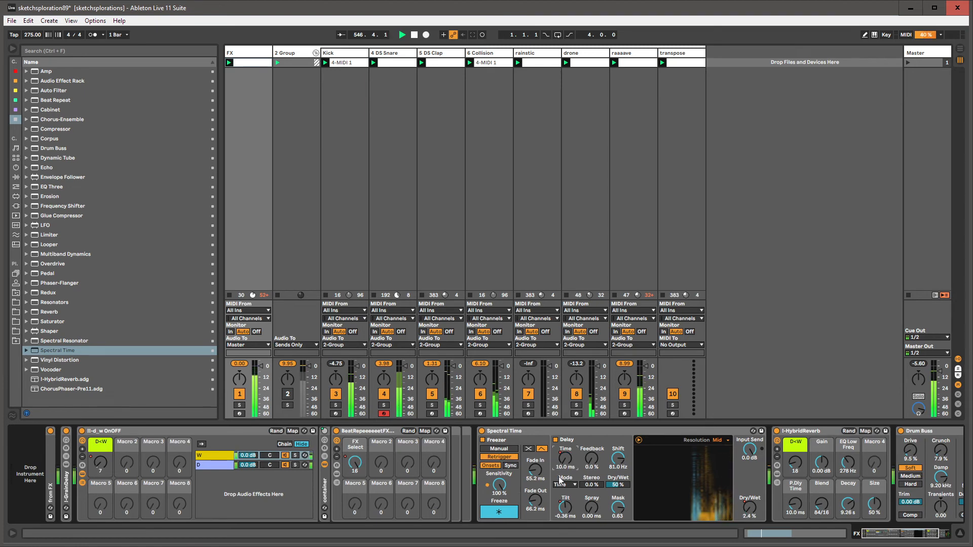
key("shift+Tab")
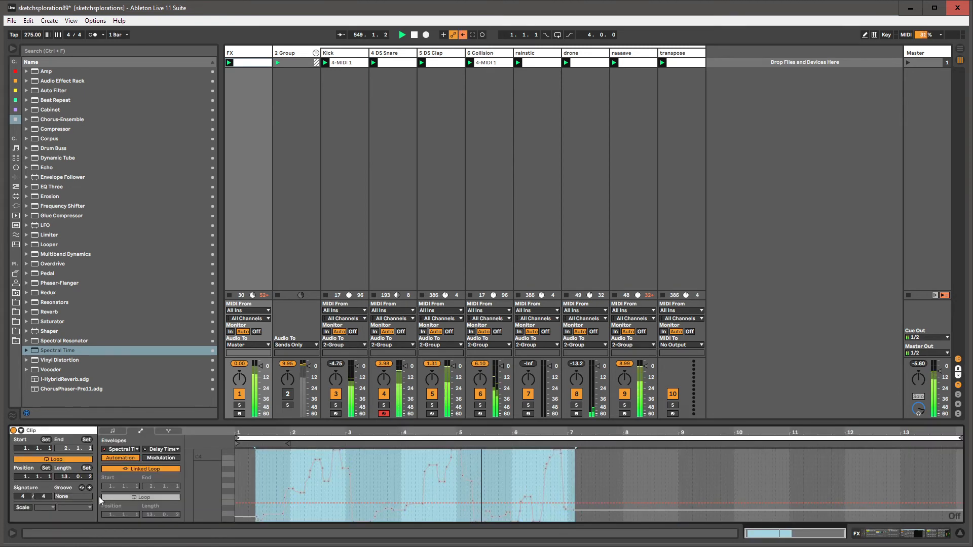
left_click(136, 470)
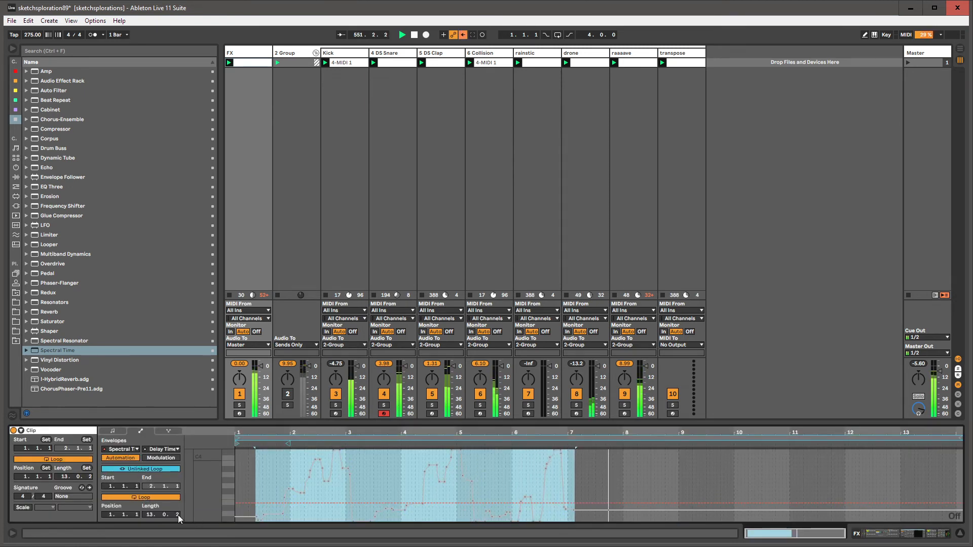
left_click_drag(957, 439, 955, 438)
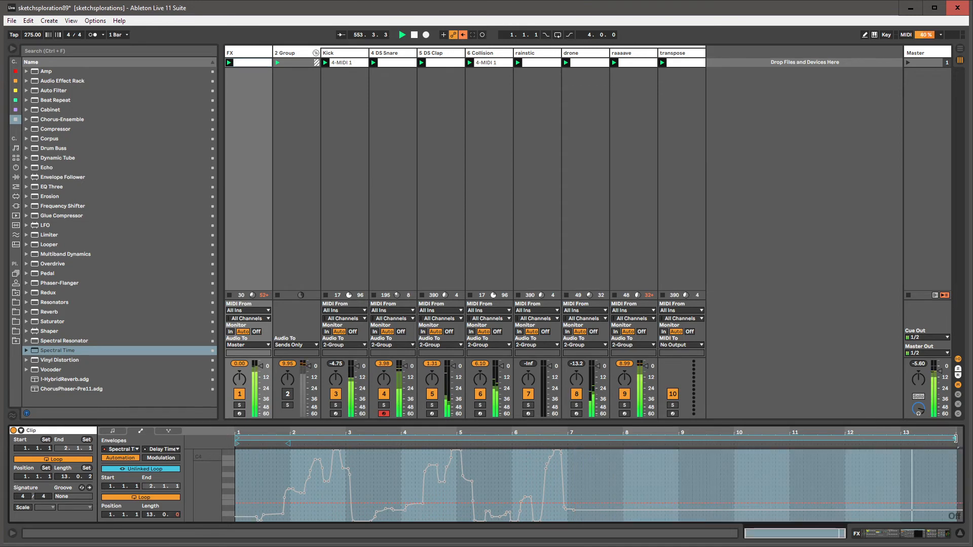
left_click(461, 34)
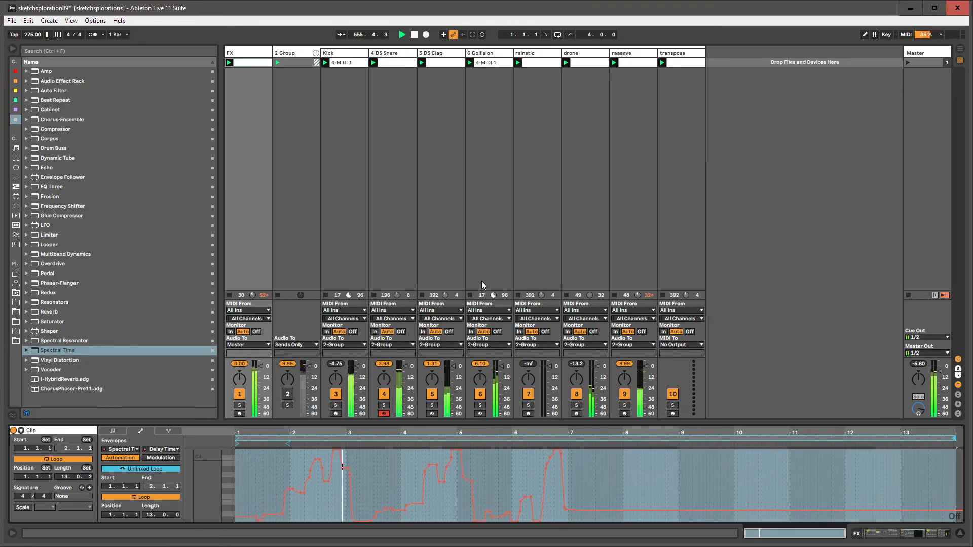
left_click(482, 281)
left_click(574, 395)
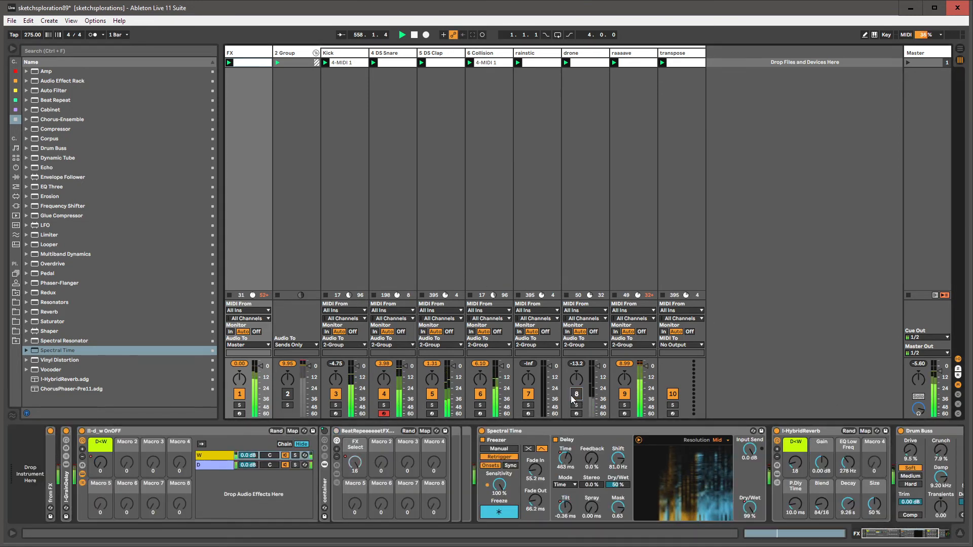
right_click(572, 396)
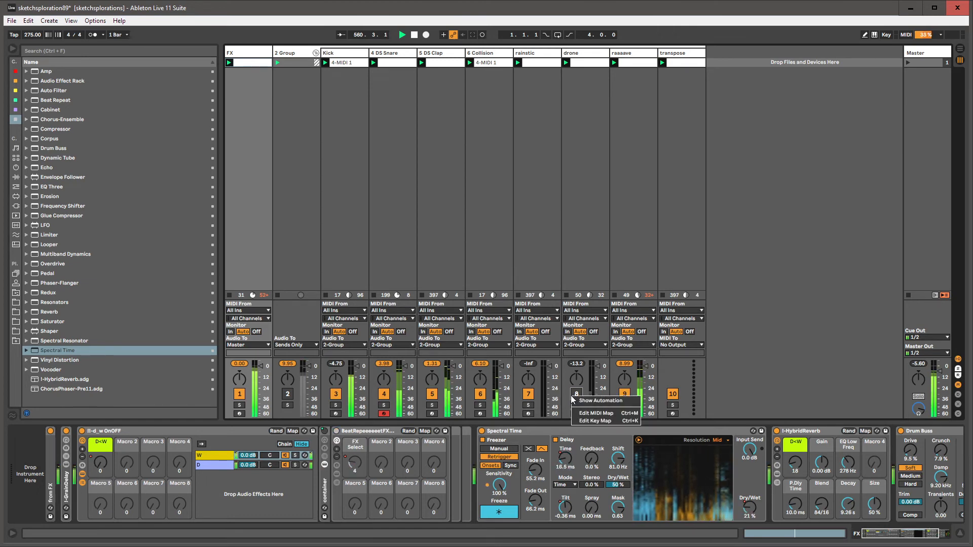
left_click(574, 394)
left_click(574, 394)
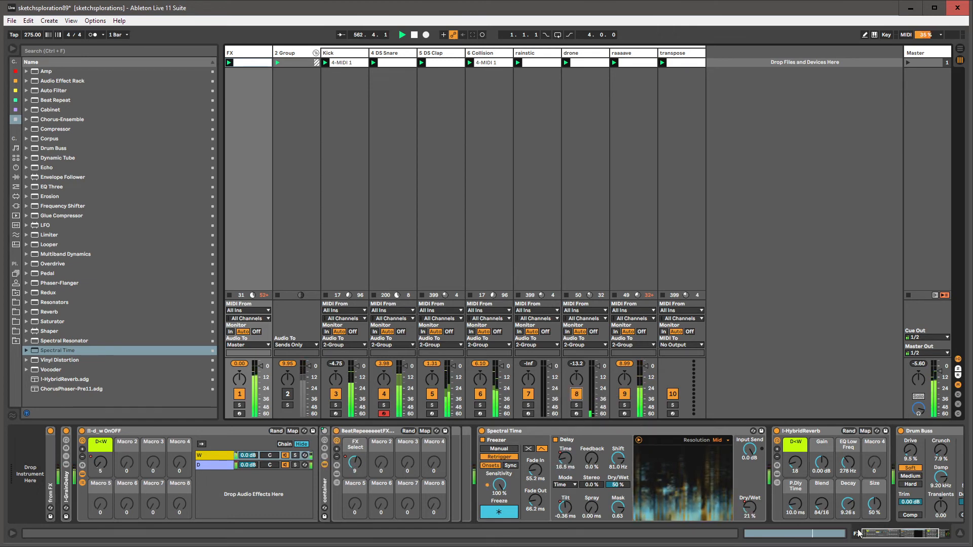
Step: Unlink the FX clip's Drum Buss Output Gain envelope at length 21.0.2 and draw a minimum-gain block from bar 9 to about bar 17
left_click_drag(872, 533, 941, 532)
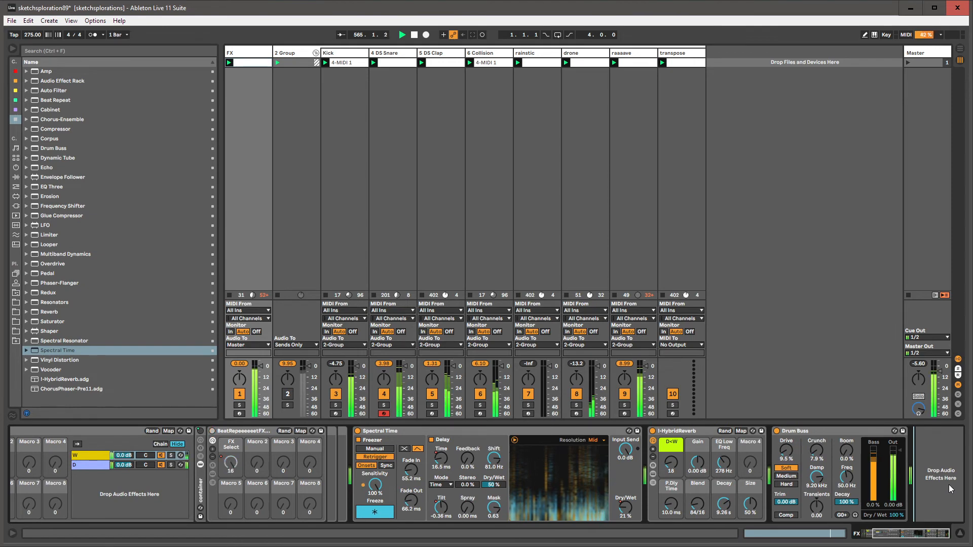
right_click(900, 454)
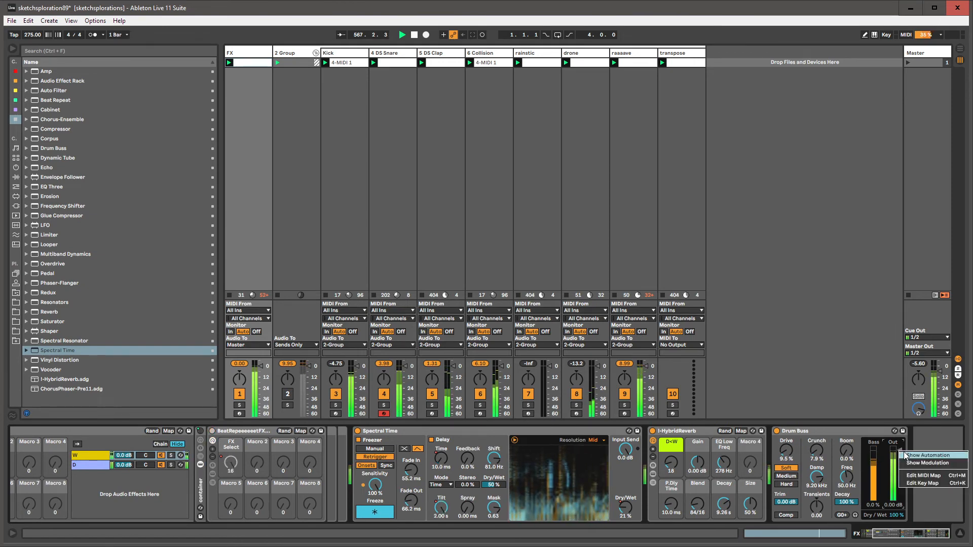
left_click(917, 455)
left_click(122, 470)
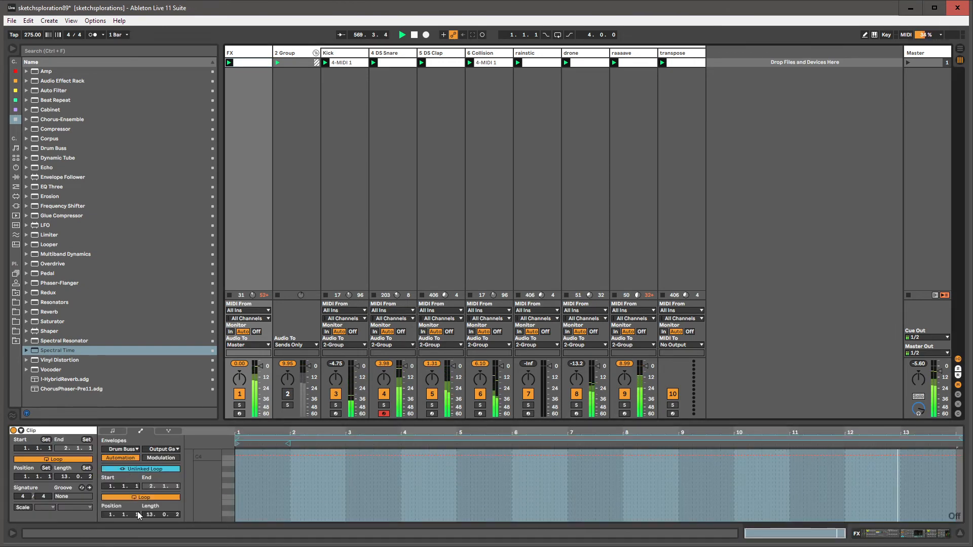
left_click_drag(149, 515, 149, 502)
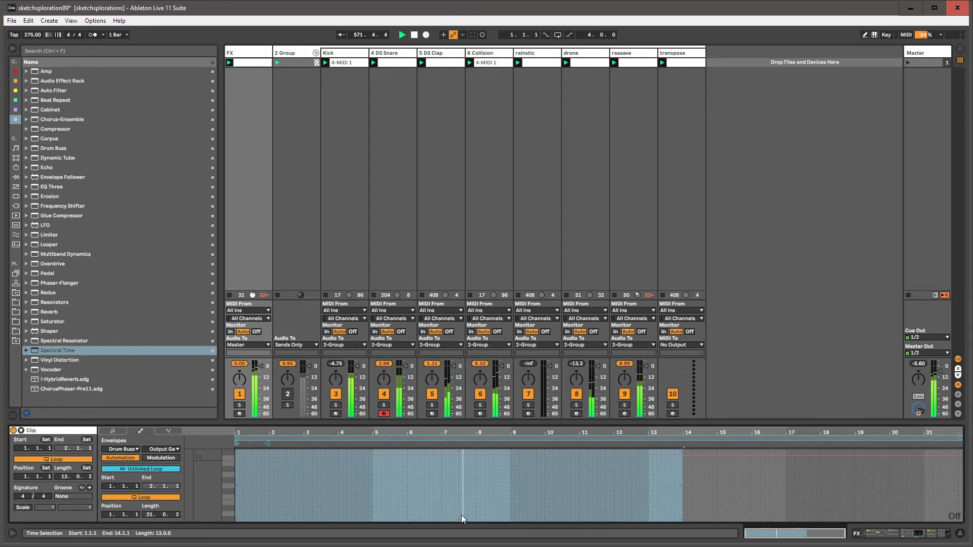
left_click_drag(516, 513, 656, 537)
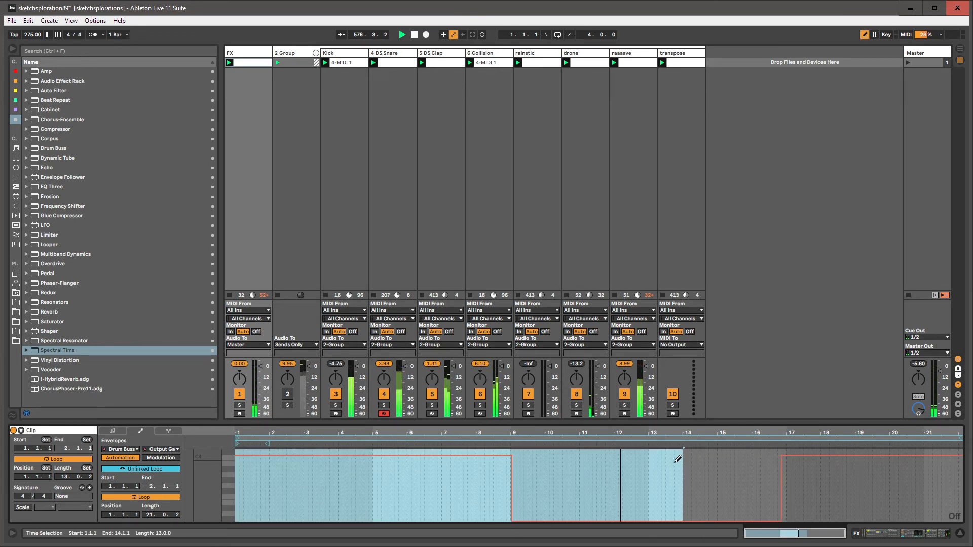
left_click(241, 55)
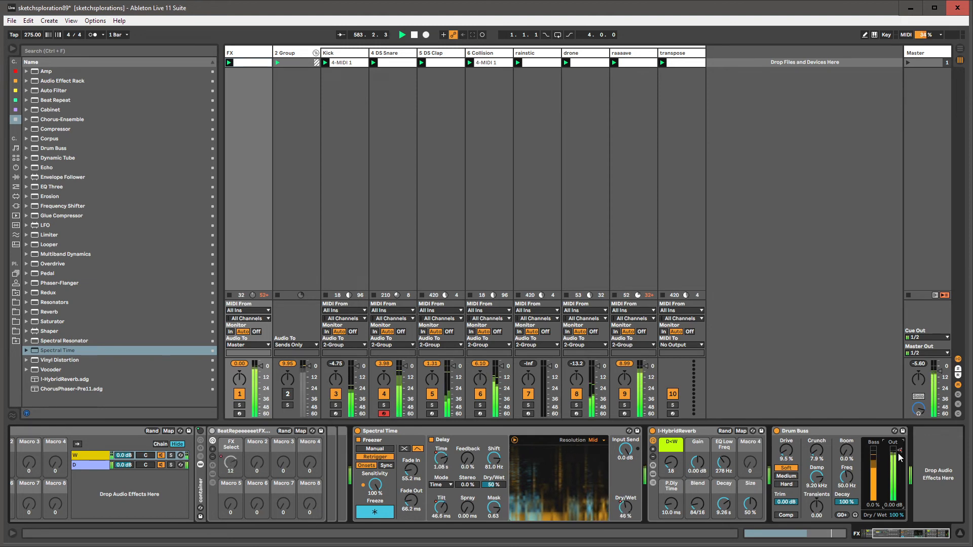
Step: Unlink the drone clip's Compressor Output Gain envelope at length 39.0.3 and draw minimum-gain blocks over about bars 5–10 and 17–28
left_click(574, 53)
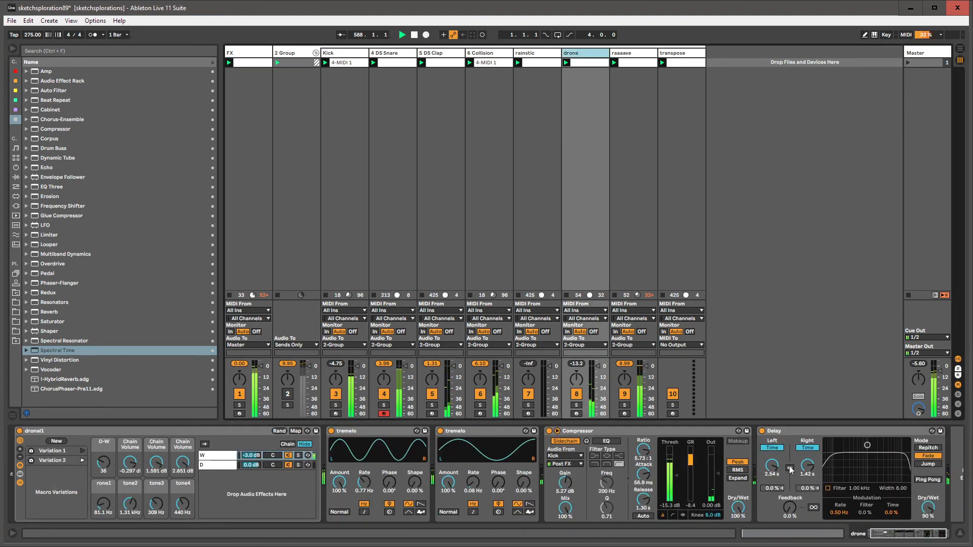
right_click(716, 471)
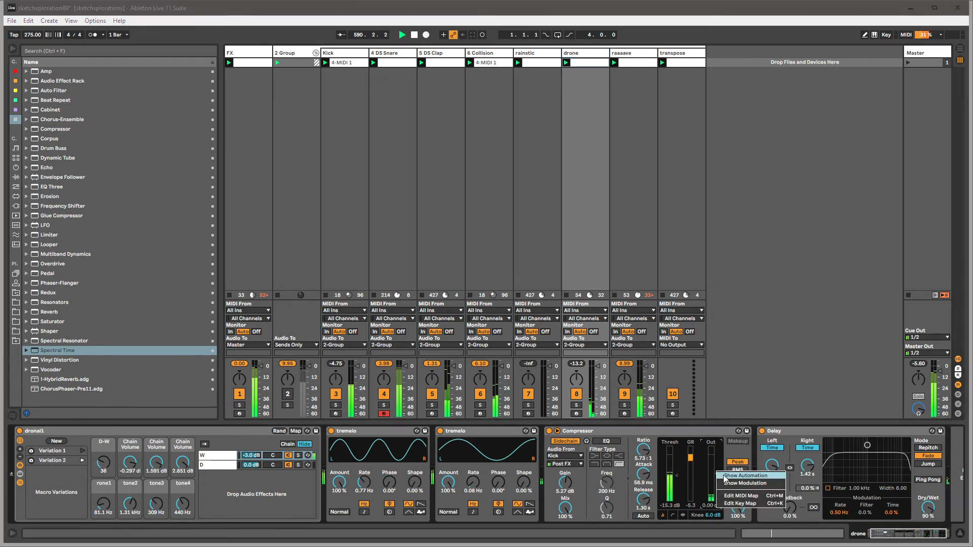
left_click(726, 475)
left_click(165, 469)
left_click_drag(169, 514, 169, 482)
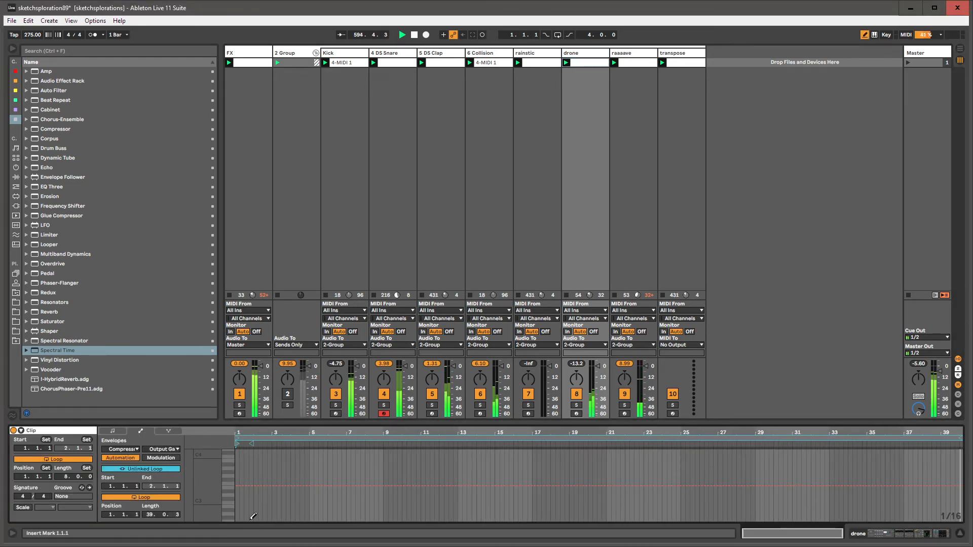
key("b")
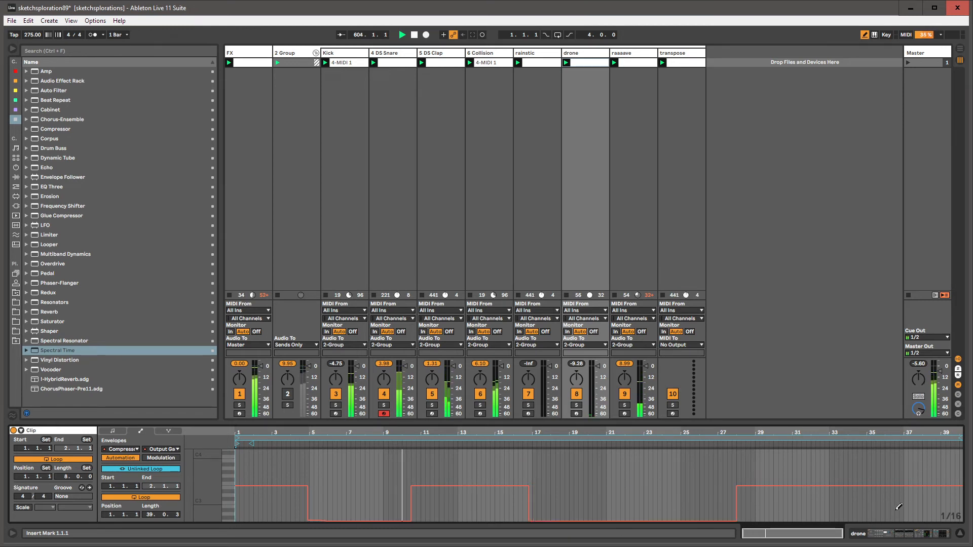
Step: Add a Vocoder to the FX track and place it between Spectral Time and the hybrid reverb rack
left_click(620, 54)
left_click(667, 54)
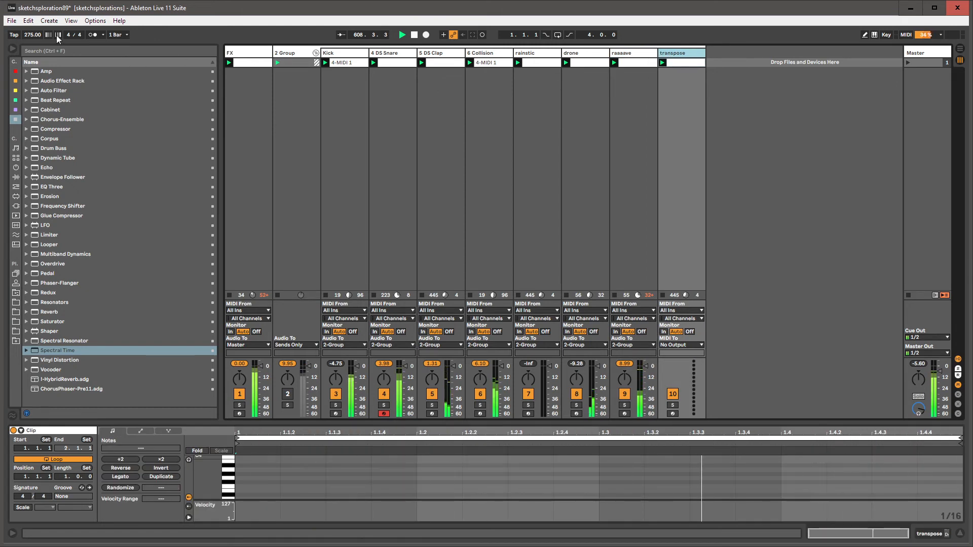
left_click(241, 53)
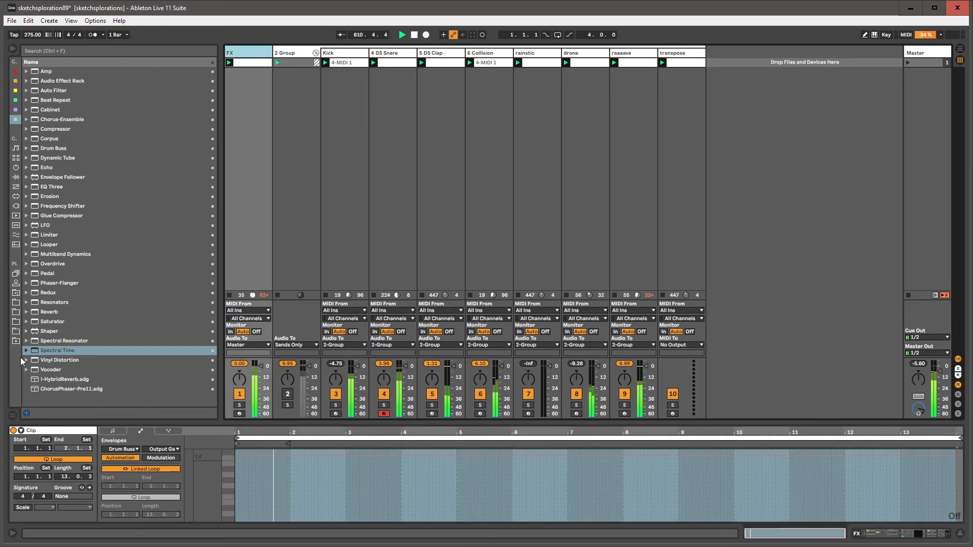
left_click(47, 370)
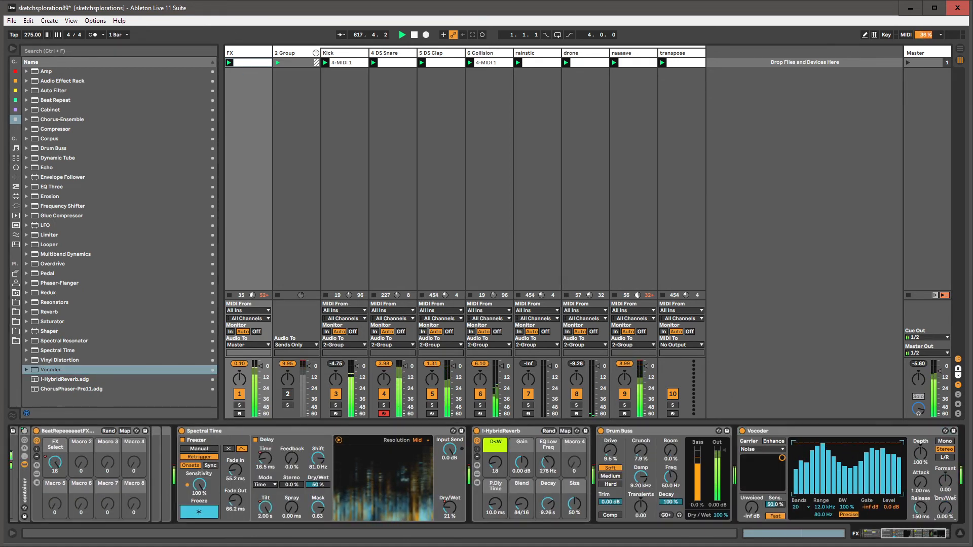
left_click_drag(779, 430, 472, 430)
Step: Record a Dry/Wet automation pass for the Vocoder into the FX clip and show its envelope
left_click(678, 512)
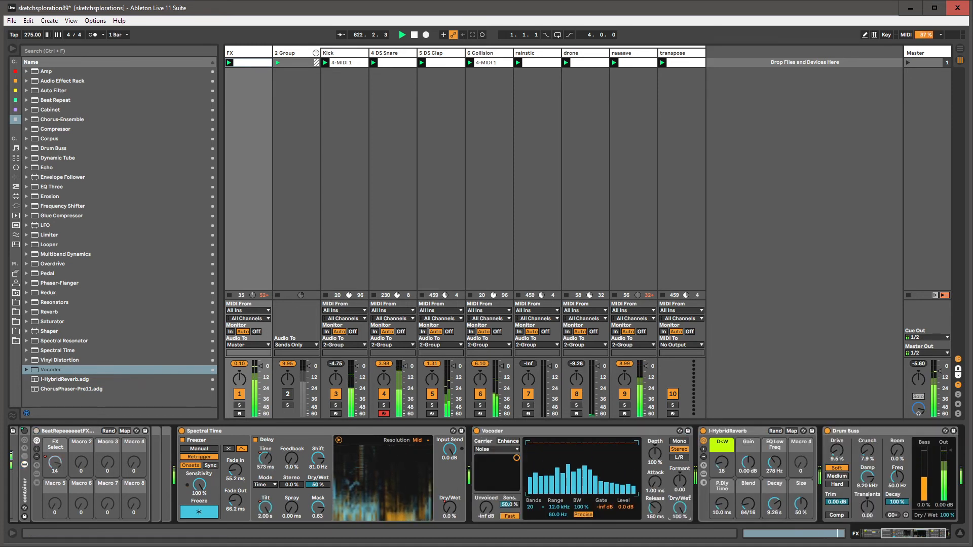
key("ctrl+shift+F9")
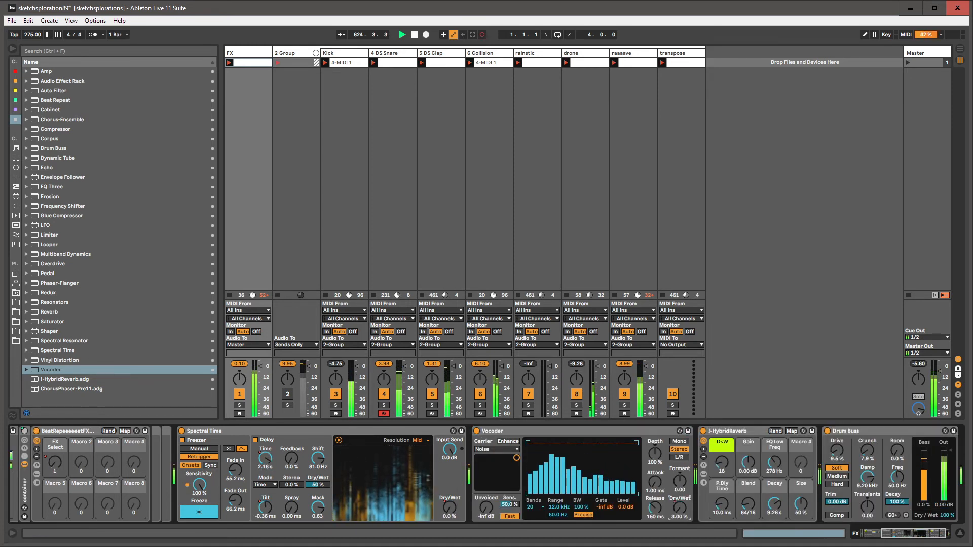
mouse_move(677, 511)
left_mouse_down()
mouse_move(677, 456)
mouse_move(677, 512)
left_mouse_up()
key("ctrl+shift+F9")
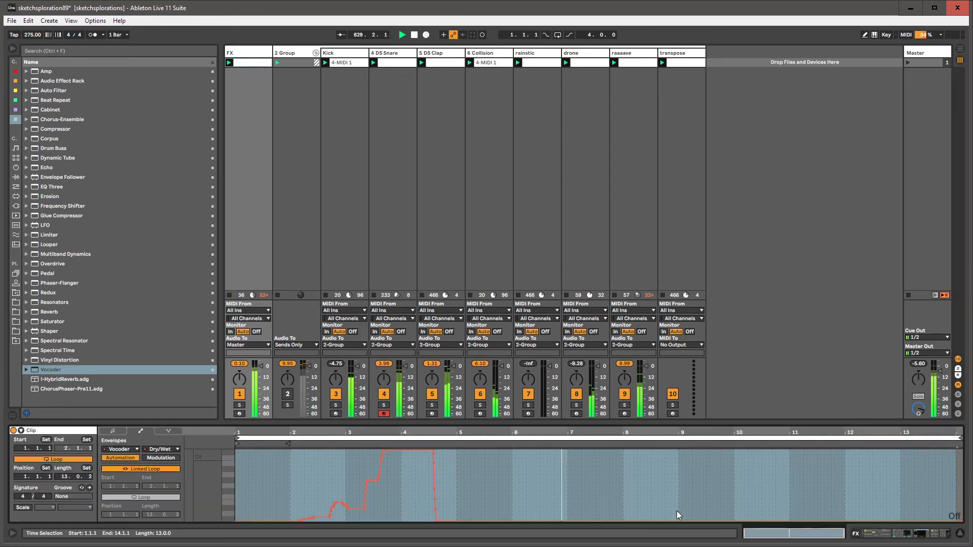
Step: Unlink the Vocoder Dry/Wet envelope from the FX clip and set its loop length to 18.2.3
left_click(180, 470)
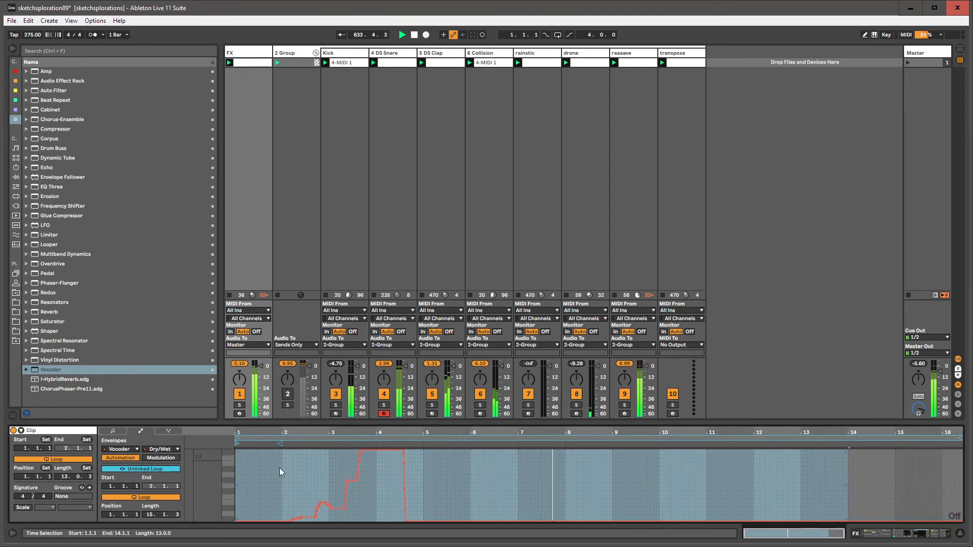
left_click(336, 463)
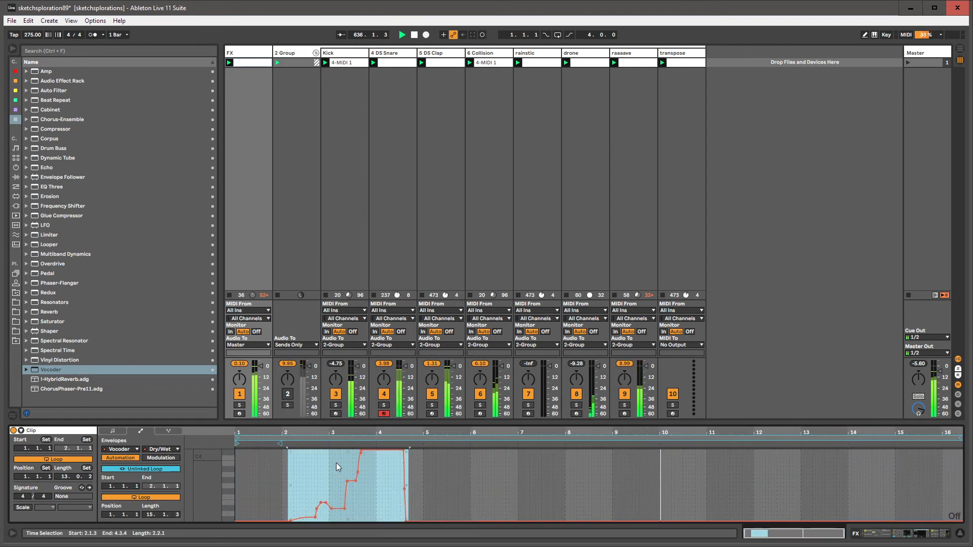
left_click(336, 463)
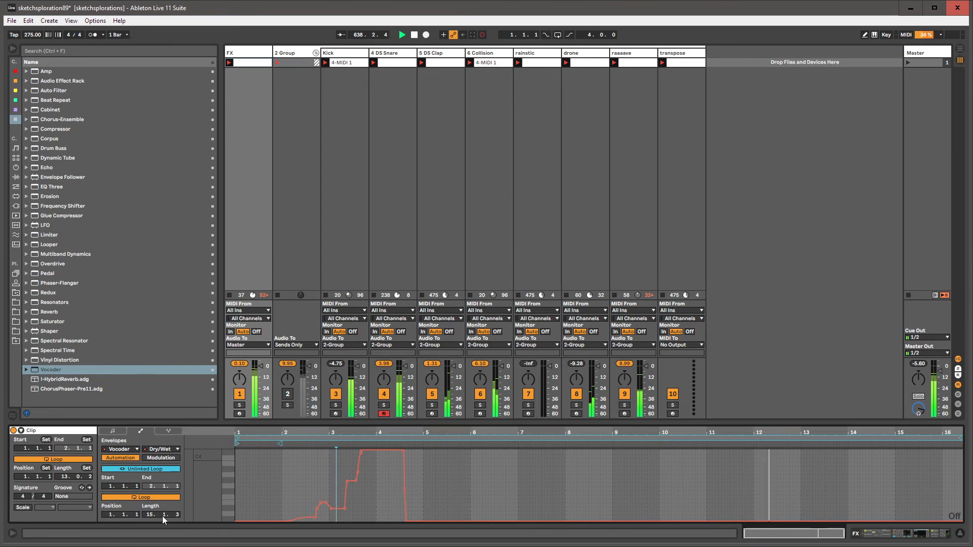
left_click_drag(162, 515, 162, 502)
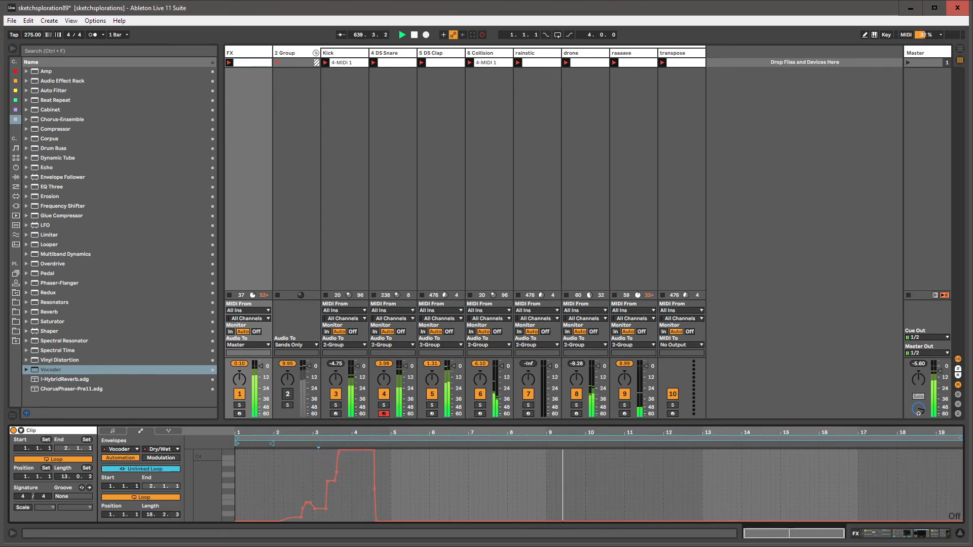
Step: Add Chorus-Ensemble to the end of the drone track with Rate 0.12 Hz, Amount and Dry/Wet 100%, and Feedback 67%
left_click(243, 56)
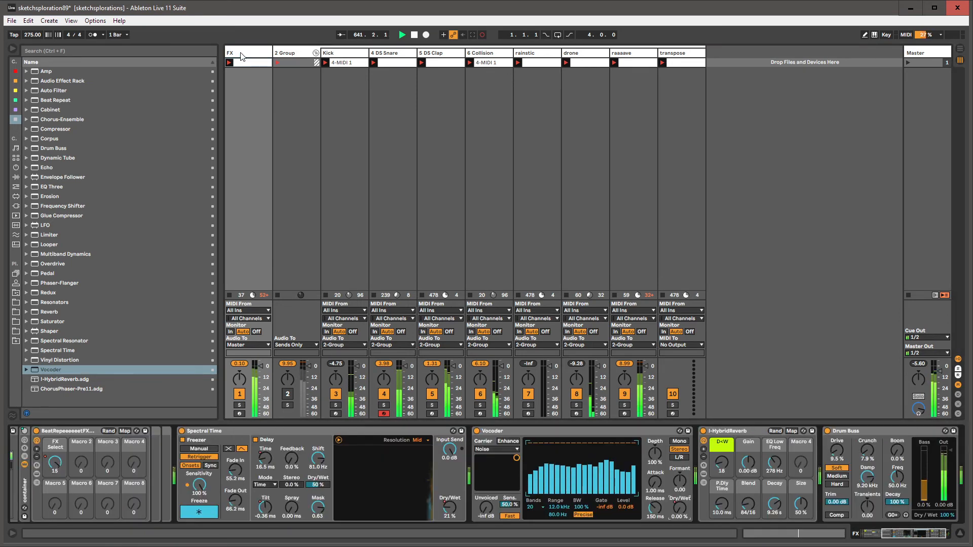
left_click(49, 119)
left_click(441, 58)
left_click(595, 59)
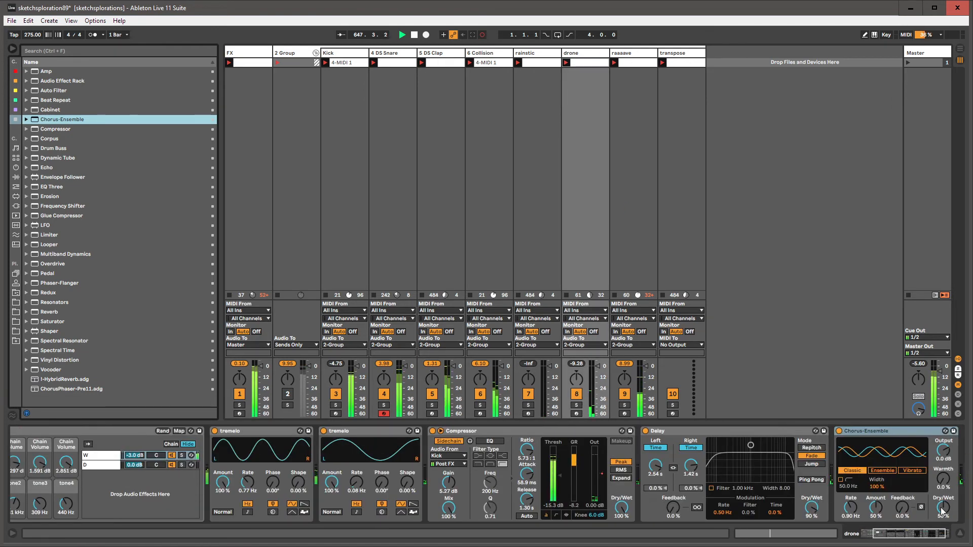
left_click(937, 508)
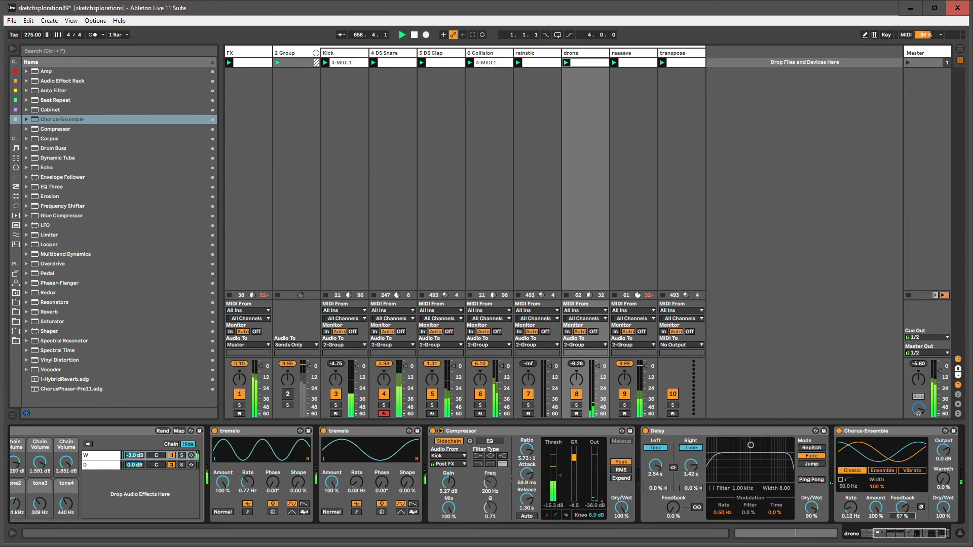
Step: Try a high-pass Auto Filter between Spectral Time and the Vocoder on the FX track, and remove it
left_click(233, 51)
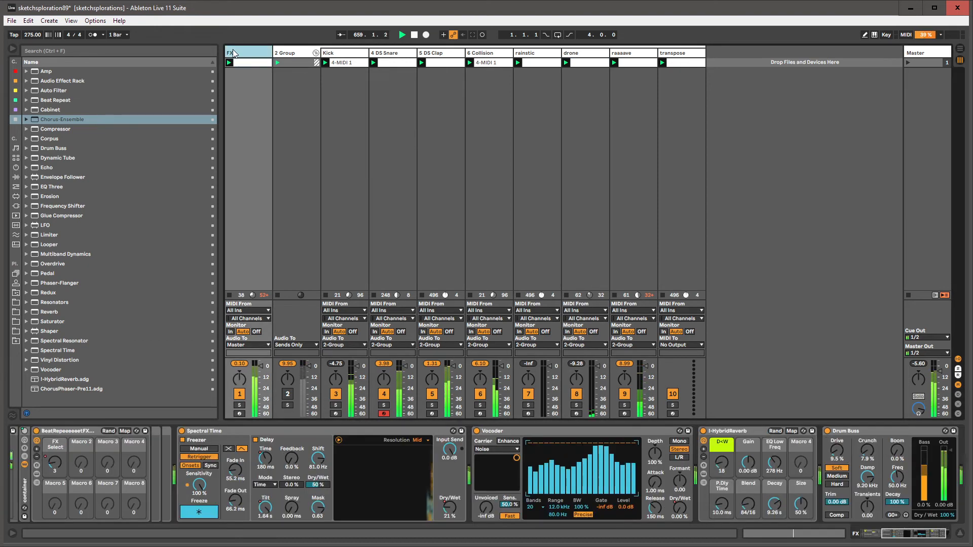
left_click_drag(50, 89, 505, 482)
left_click(518, 498)
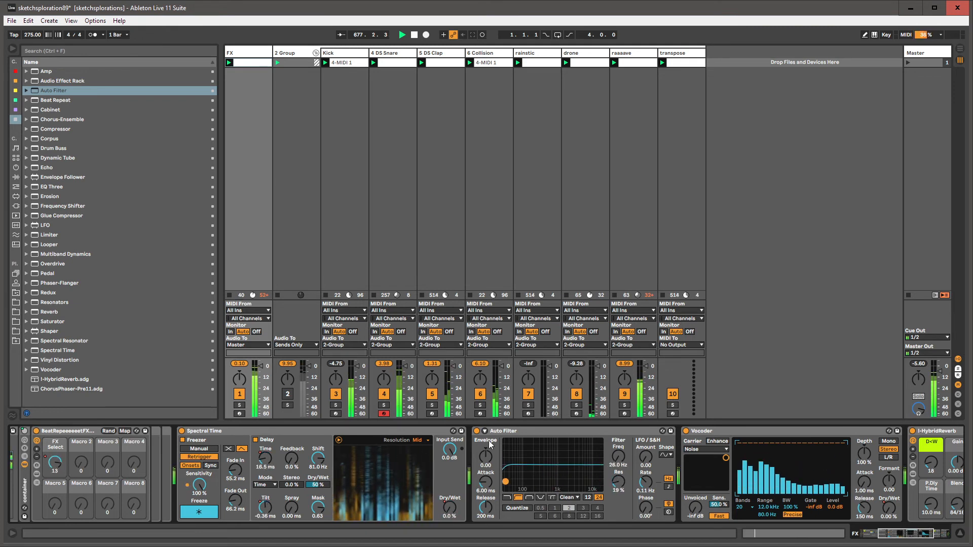
left_click(477, 431)
left_click(501, 432)
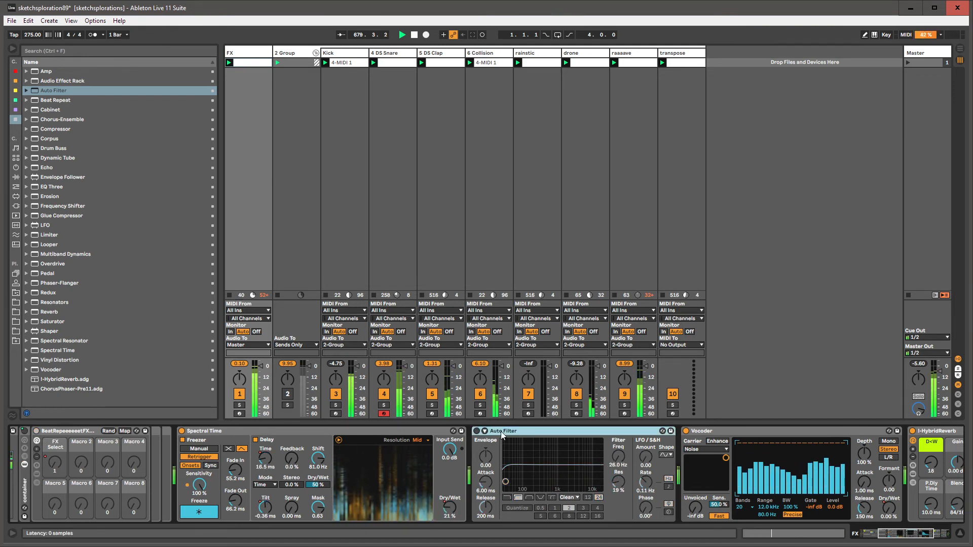
key("Delete")
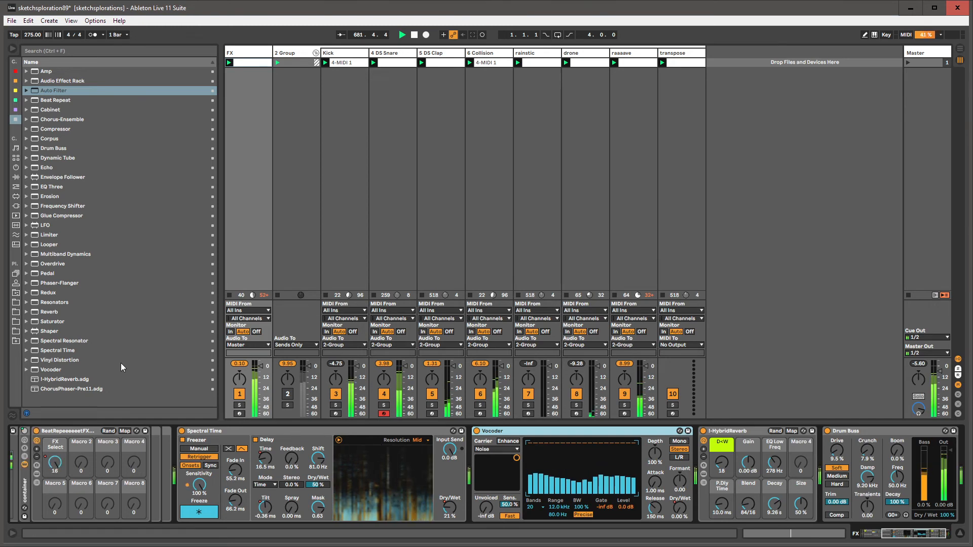
Step: Insert a Spectral Resonator with an 18.3 ms Decay before the Vocoder and record automation of its Freq
left_click(60, 341)
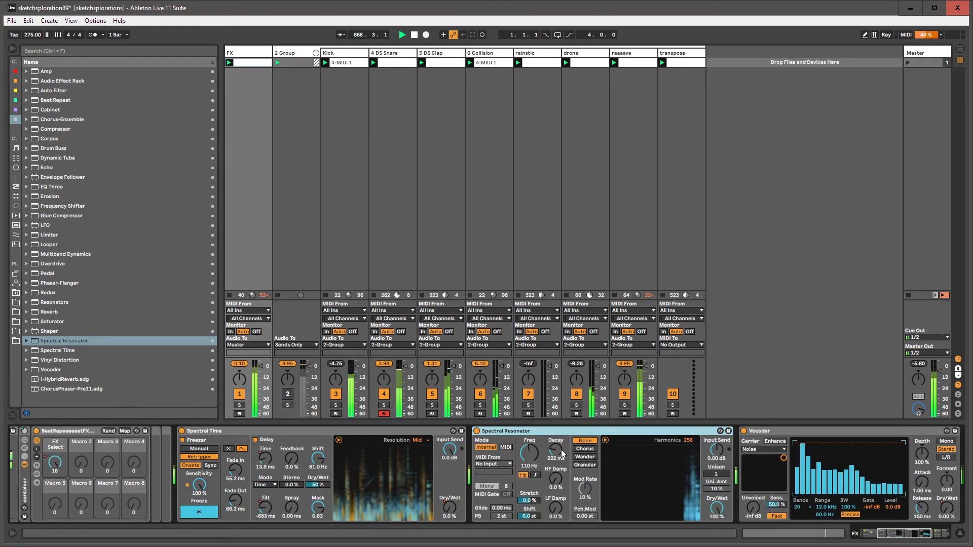
left_click_drag(556, 450, 529, 478)
left_click(482, 35)
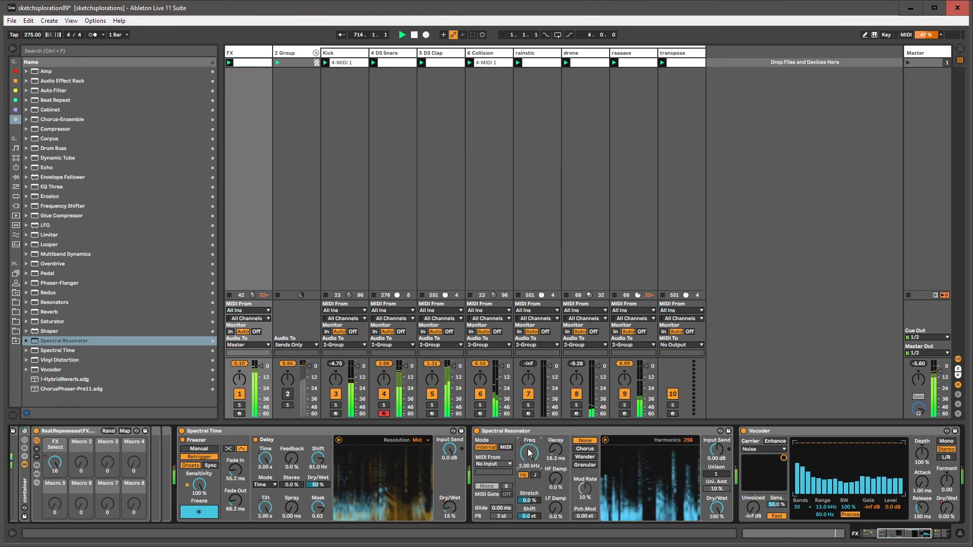
Step: Unlink the Spectral Resonator Freq envelope in the FX clip, with its start at 1.2.4 and loop length 13.0.1
key("shift+Tab")
key("ctrl+a")
right_click(524, 475)
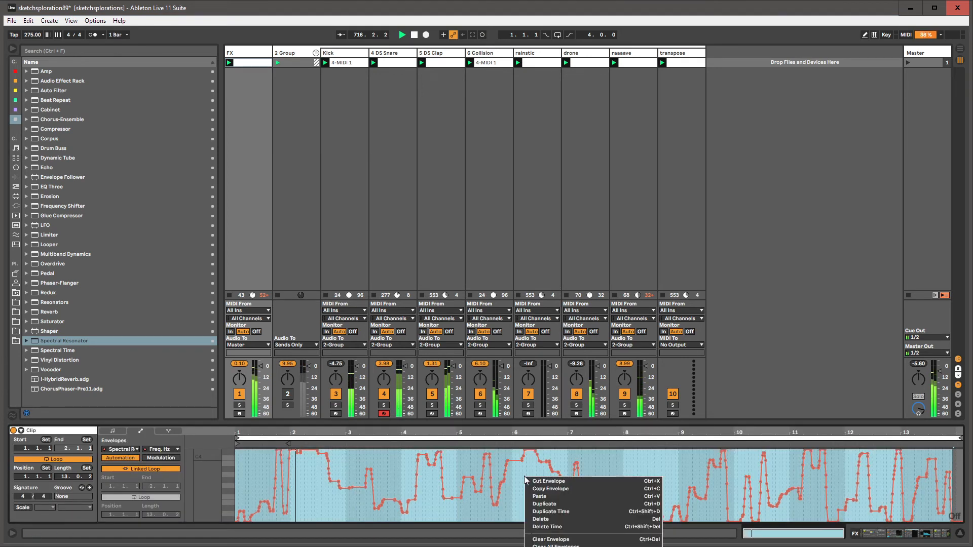
left_click(550, 546)
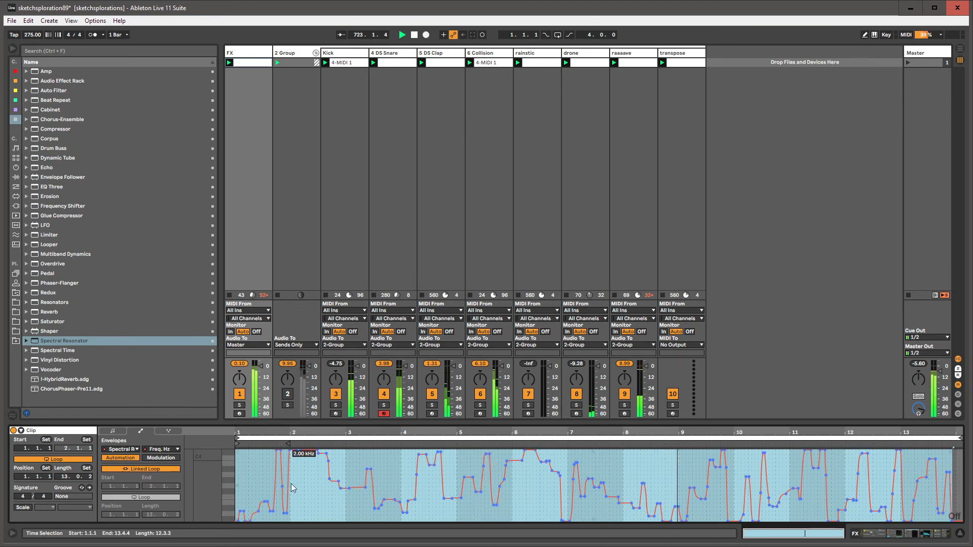
left_click(158, 469)
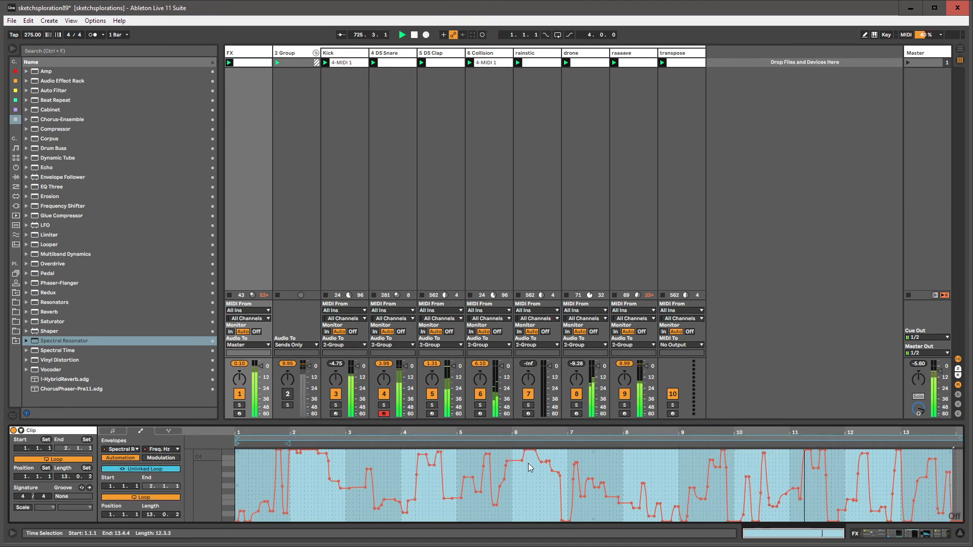
left_click_drag(239, 445, 261, 445)
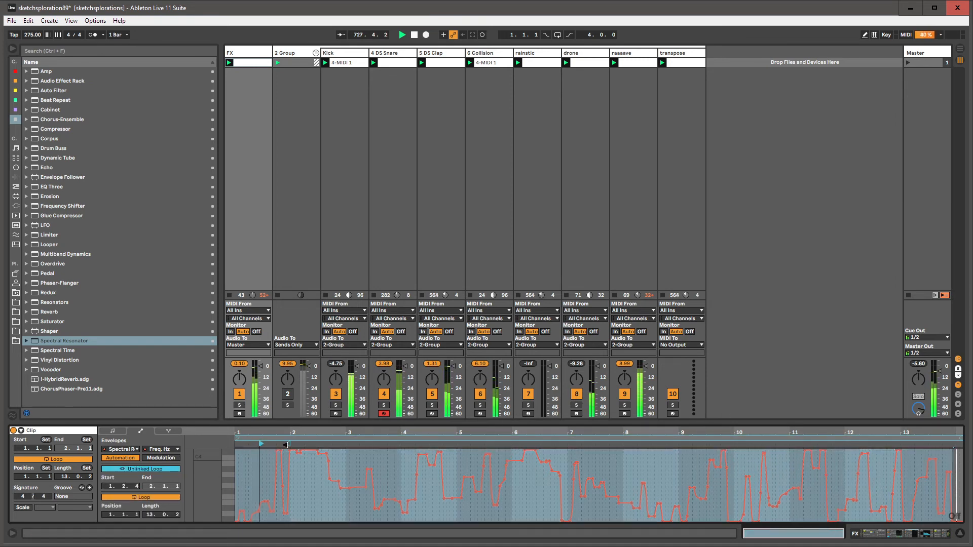
left_click_drag(960, 442, 957, 439)
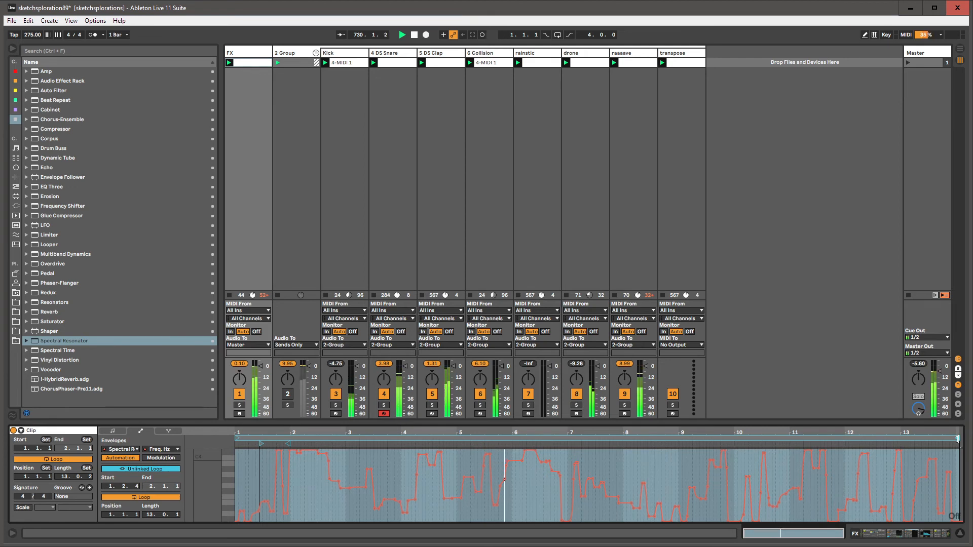
Step: Record Dry/Wet automation for the Spectral Resonator into the FX clip and show its envelope
key("shift+Tab")
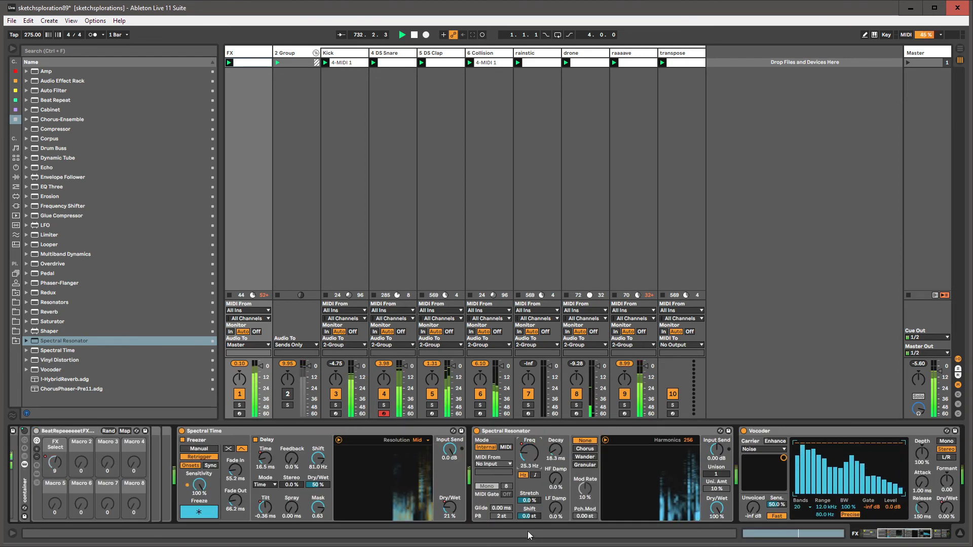
left_click_drag(720, 506, 720, 522)
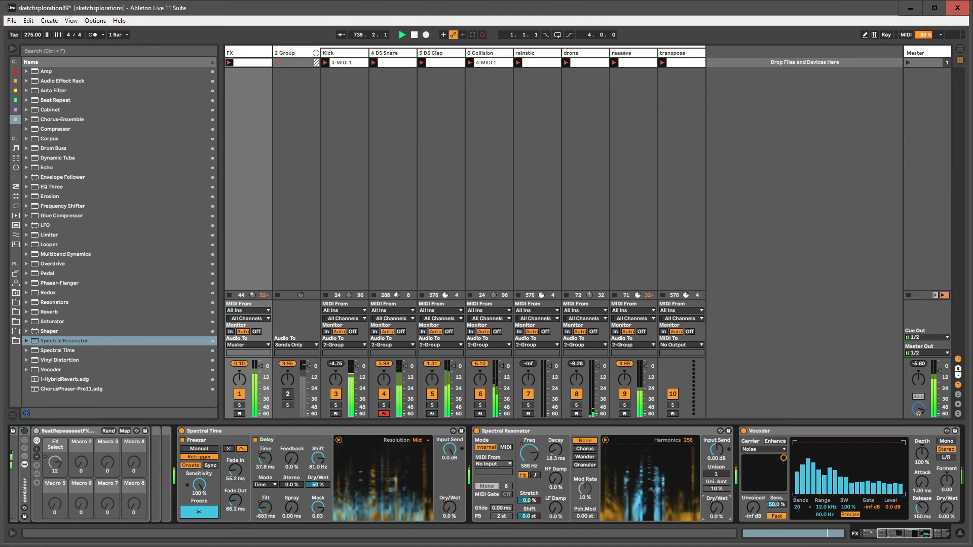
key("shift+Tab")
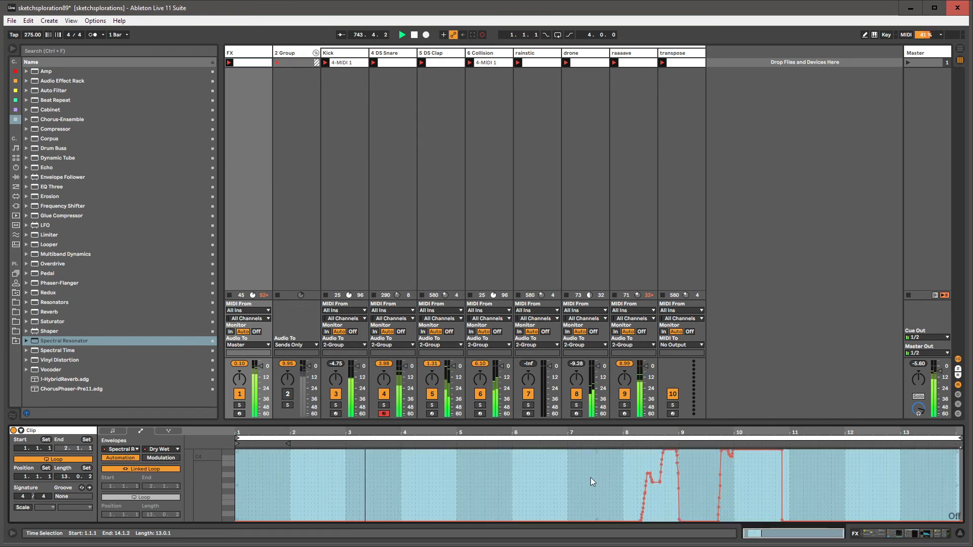
Step: Unlink the Spectral Resonator Dry/Wet envelope, with its start at 9.1.1 and loop length 28.0.3
left_click(144, 469)
left_click_drag(237, 443, 590, 445)
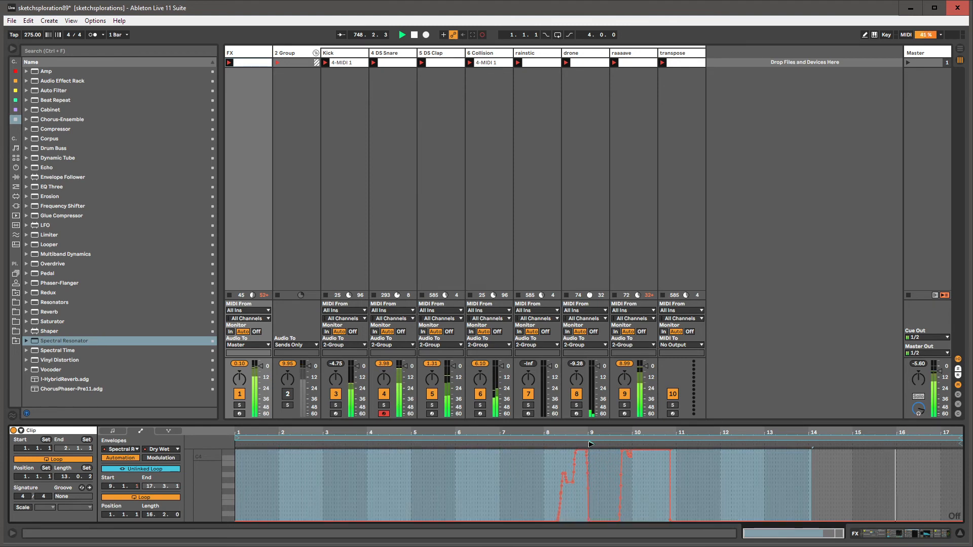
left_click_drag(961, 439, 971, 439)
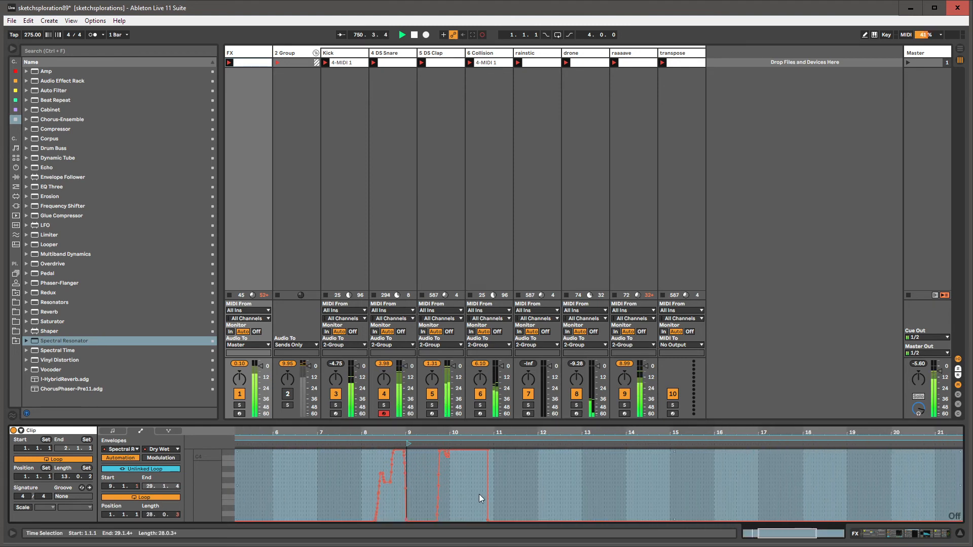
left_click(448, 491)
Step: Collapse Spectral Time and Spectral Resonator, and insert Vinyl Distortion ahead of them on the FX track
key("shift+Tab")
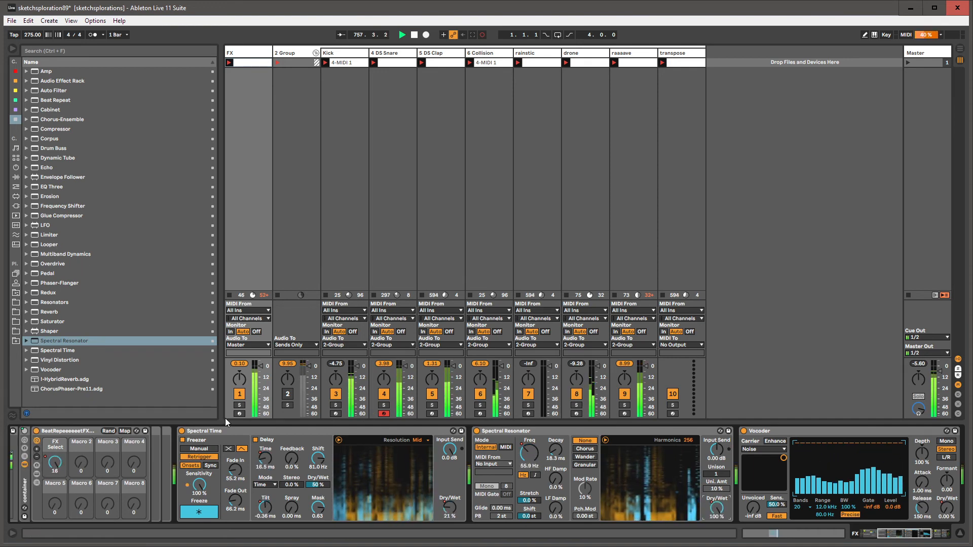
double_click(223, 431)
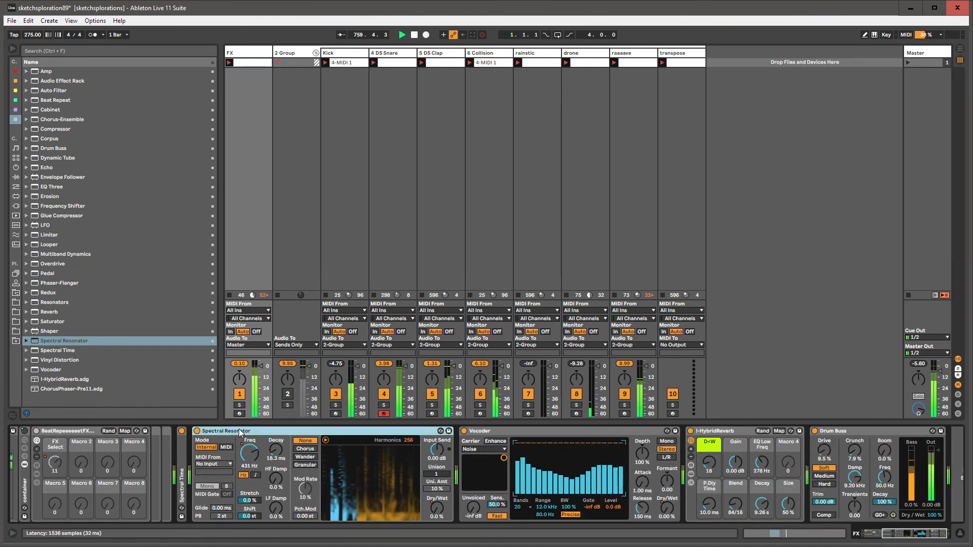
double_click(239, 431)
left_click(56, 360)
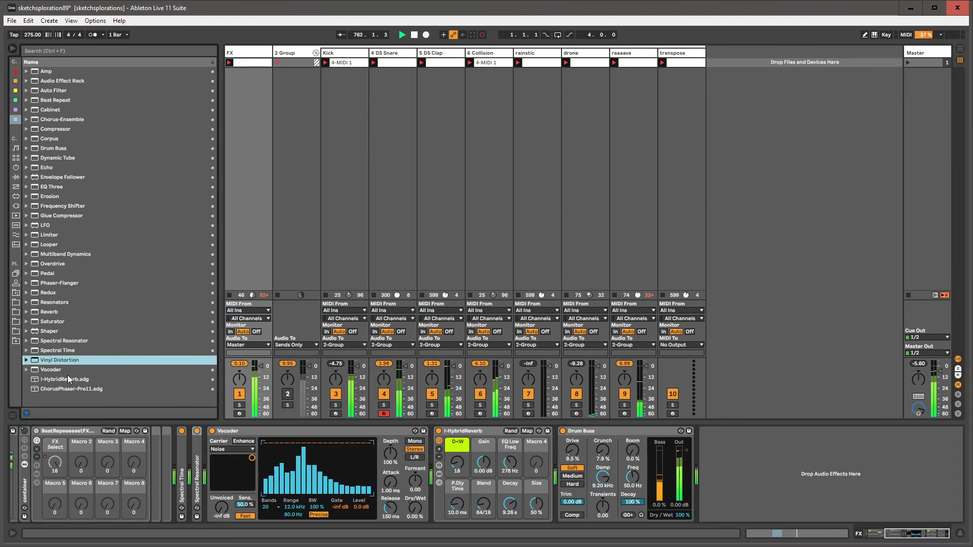
left_click_drag(68, 375, 173, 454)
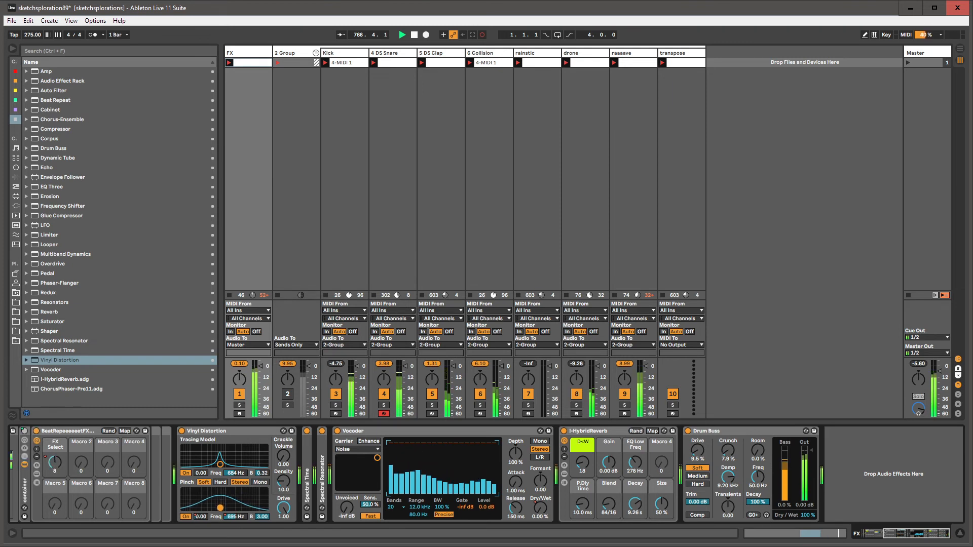
Step: Raise the Vinyl Distortion Pinch frequency and record Pinch Drive automation into the FX clip
left_click_drag(231, 518, 260, 507)
key("ctrl+shift+F9")
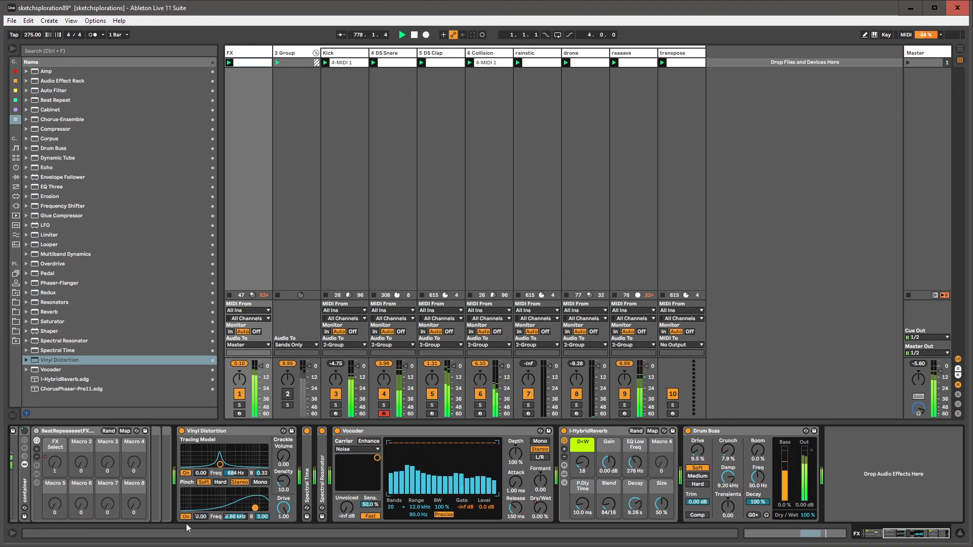
key("shift+Tab")
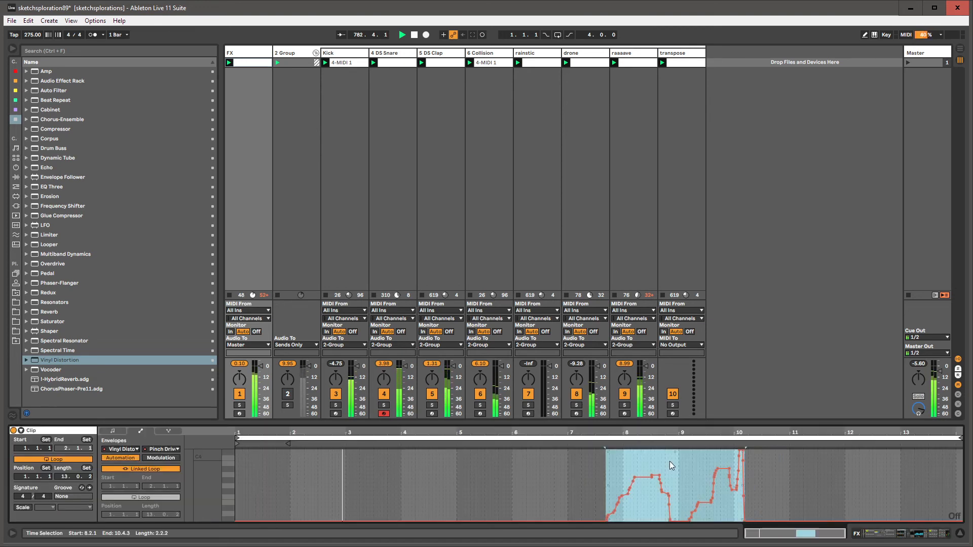
Step: Unlink the Vinyl Distortion Pinch Drive envelope in the FX clip and set its loop length to 13.1.0
key("shift+Tab")
key("shift+Tab")
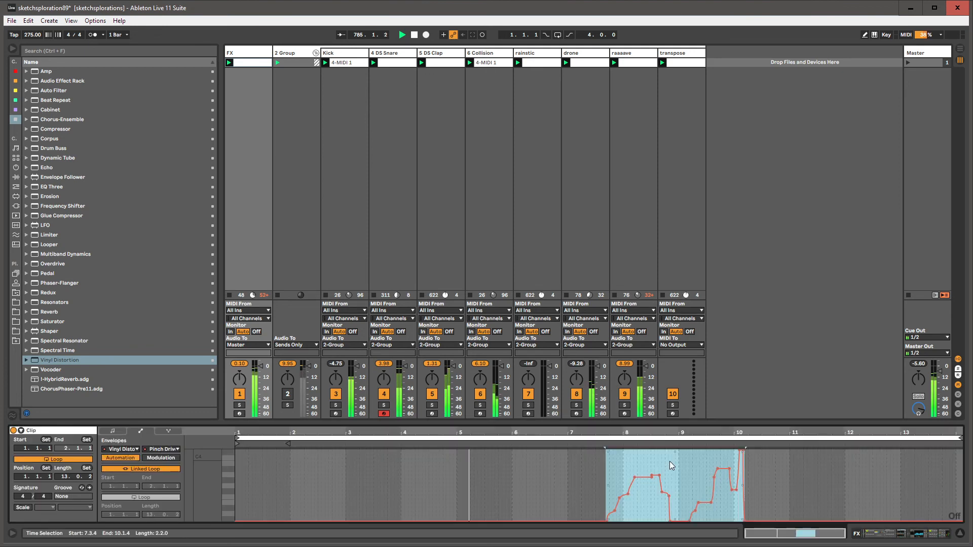
left_click(140, 470)
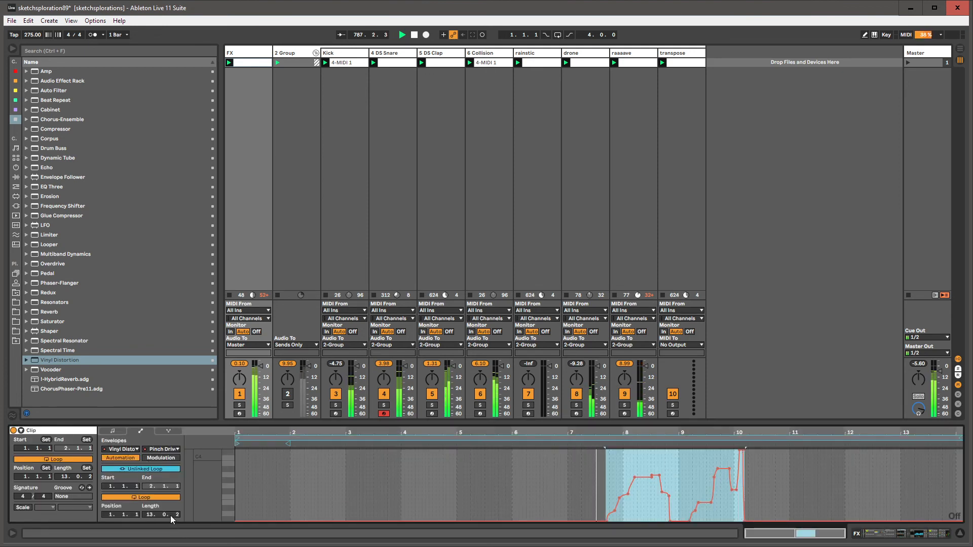
left_click_drag(173, 515, 174, 509)
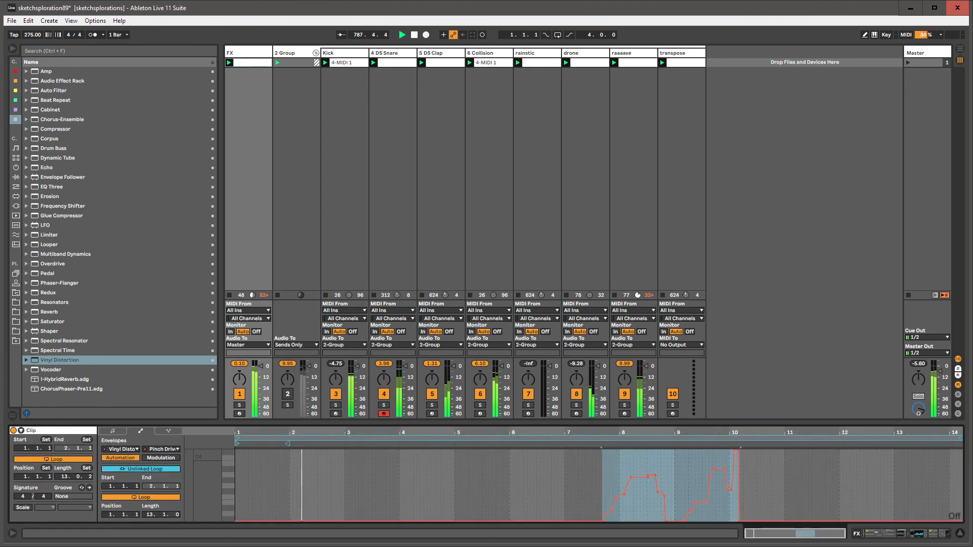
left_click(958, 437)
Step: Simplify the Vinyl Distortion Pinch Freq envelope and unlink it, with a loop length of 14.0.3
key("shift+Tab")
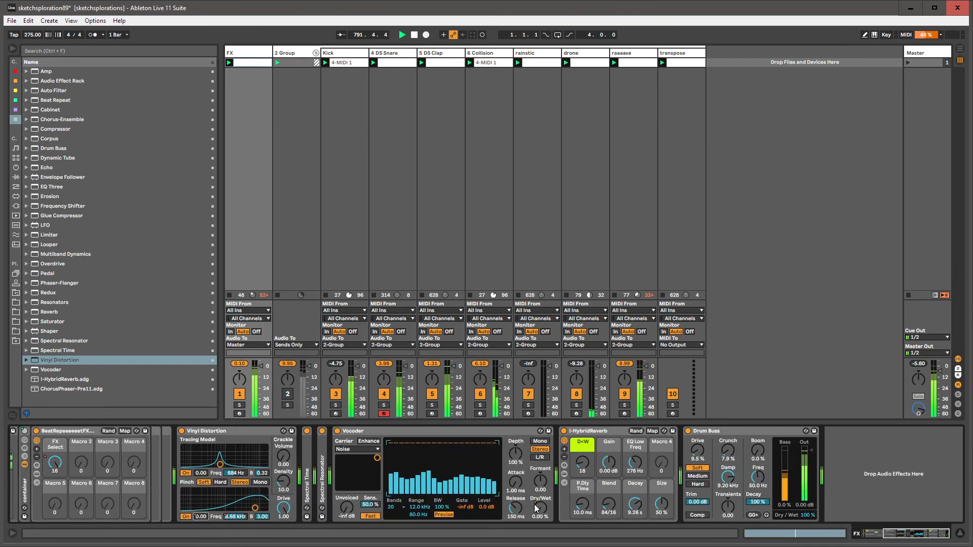
key("shift+Tab")
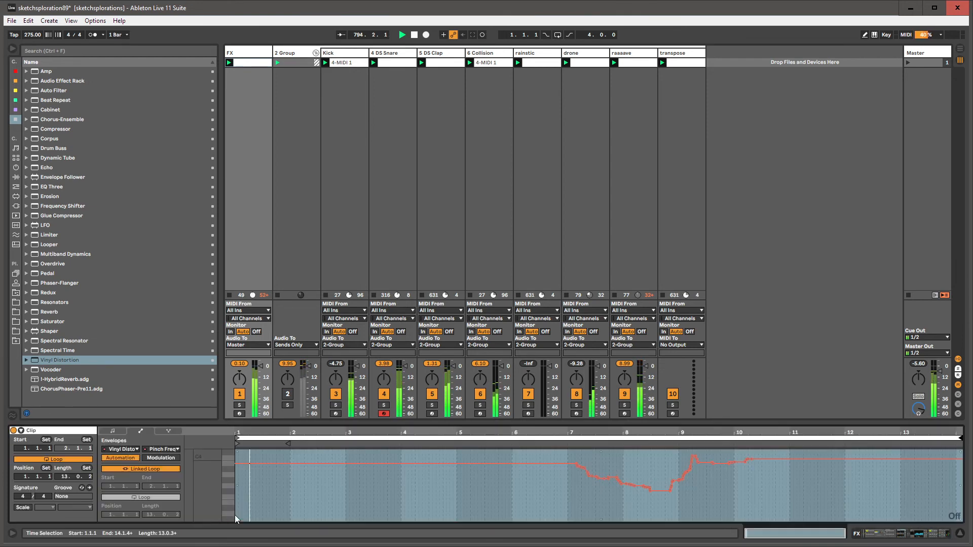
right_click(601, 494)
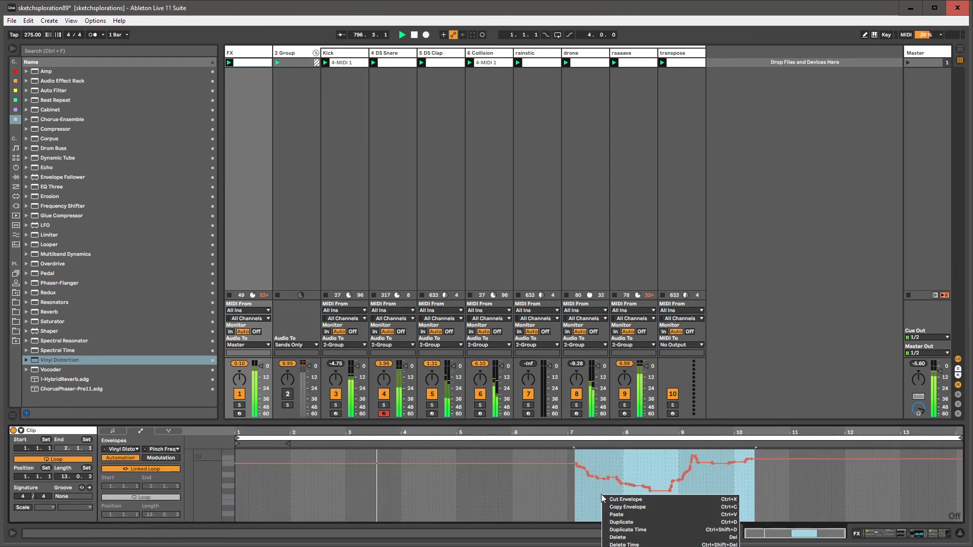
key("Escape")
left_click(172, 469)
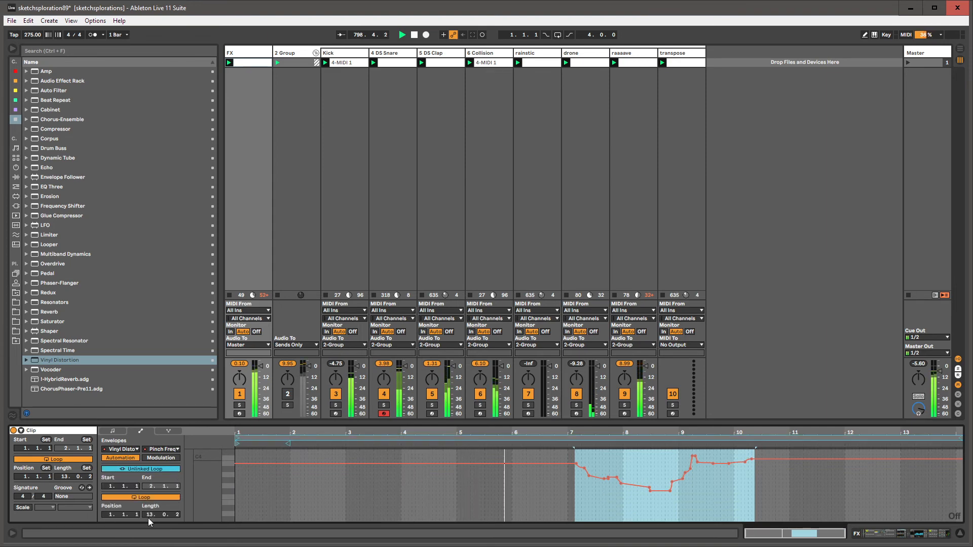
left_click_drag(148, 514, 148, 510)
scroll(177, 516, "up", 1)
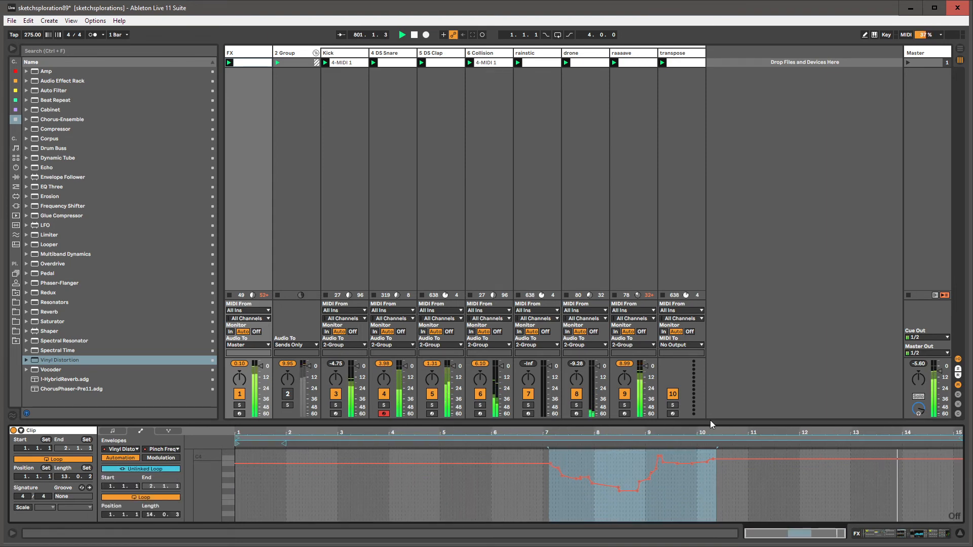
Step: Insert Frequency Shifter right after Vinyl Distortion on the FX track and lower its Dry/Wet to 0%
key("shift+Tab")
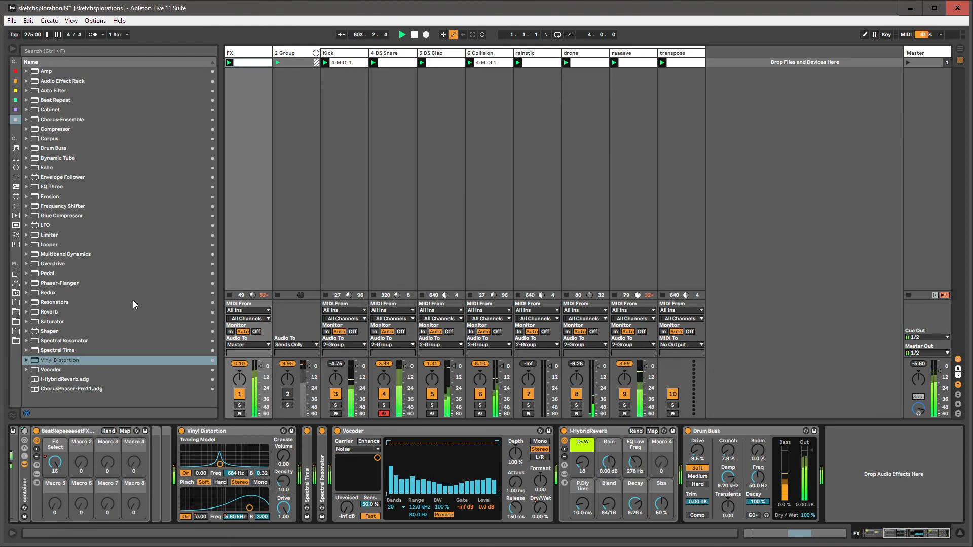
left_click(60, 205)
left_click_drag(60, 205, 351, 470)
left_click_drag(388, 507, 388, 545)
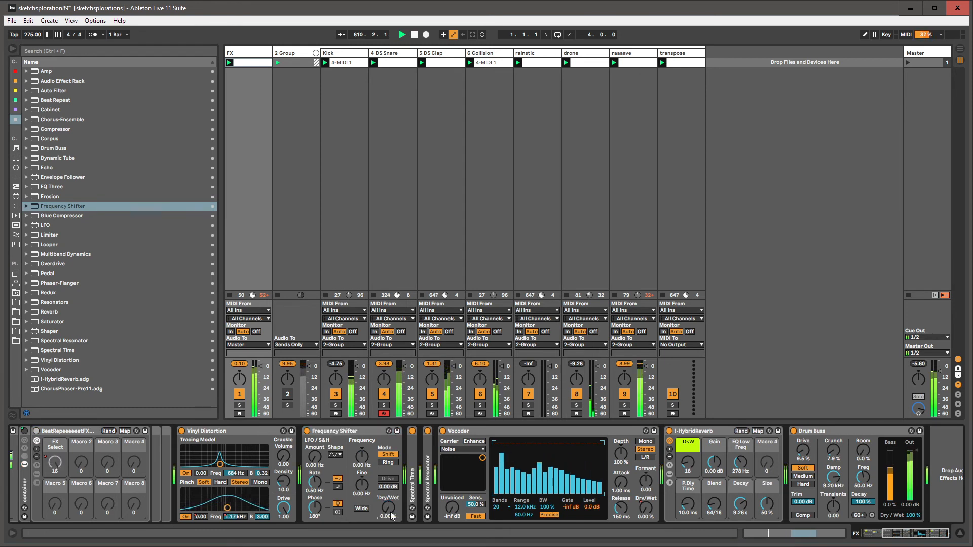
Step: Tune the Frequency Shifter to 0 Hz Frequency, 0.05 Hz LFO Amount, 0.02 Hz Rate, 0° Phase and about 51.6% Dry/Wet
left_click_drag(361, 459, 361, 466)
left_click_drag(388, 507, 388, 492)
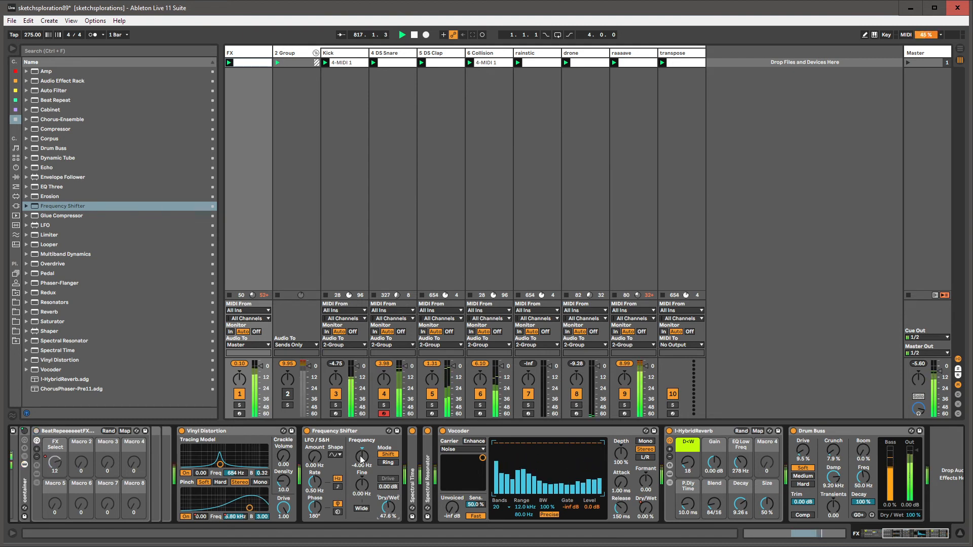
type("-5")
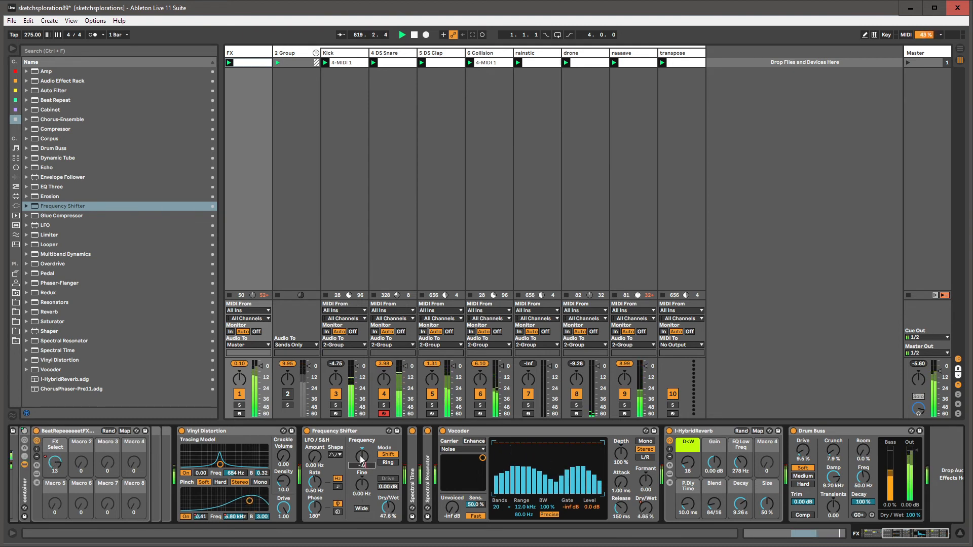
type(".60")
key("Return")
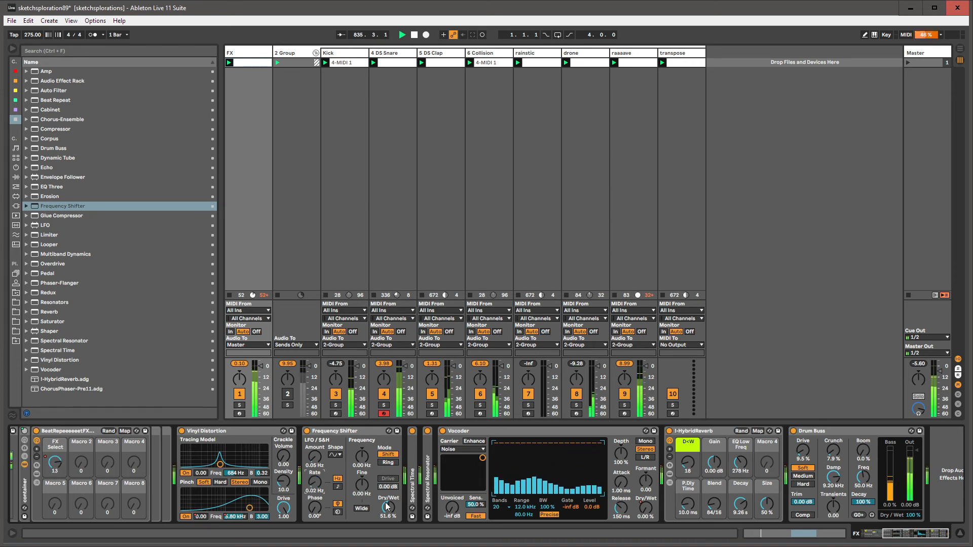
Step: Record Frequency Shifter Dry/Wet automation between 0 and 100% into the FX clip, and move the device behind the Vocoder
left_click_drag(388, 508, 388, 545)
left_click_drag(388, 508, 388, 472)
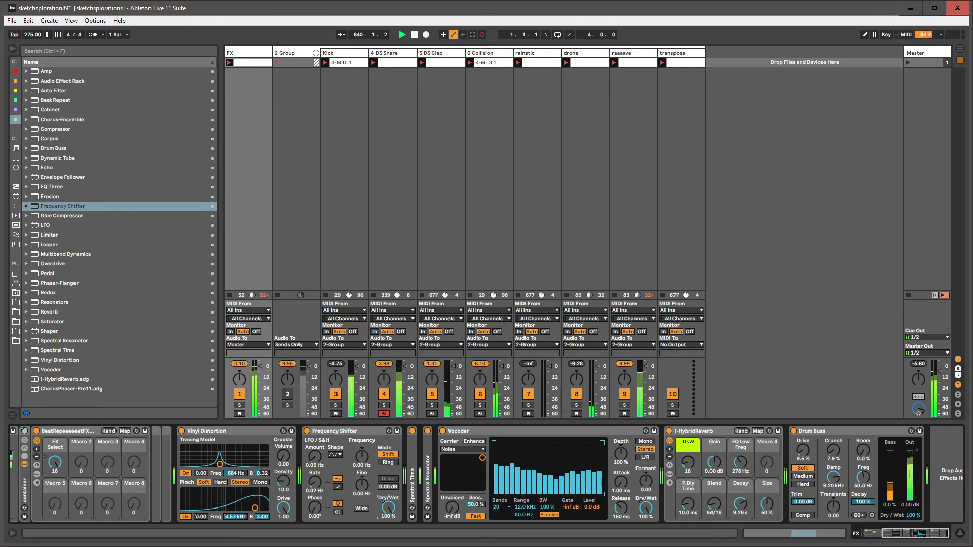
key("ctrl+shift+F9")
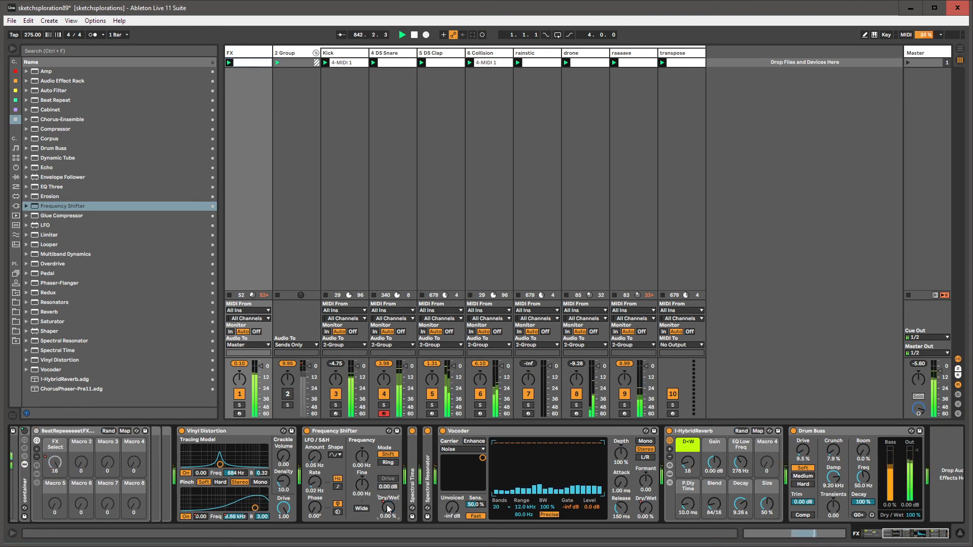
left_click_drag(339, 432, 588, 466)
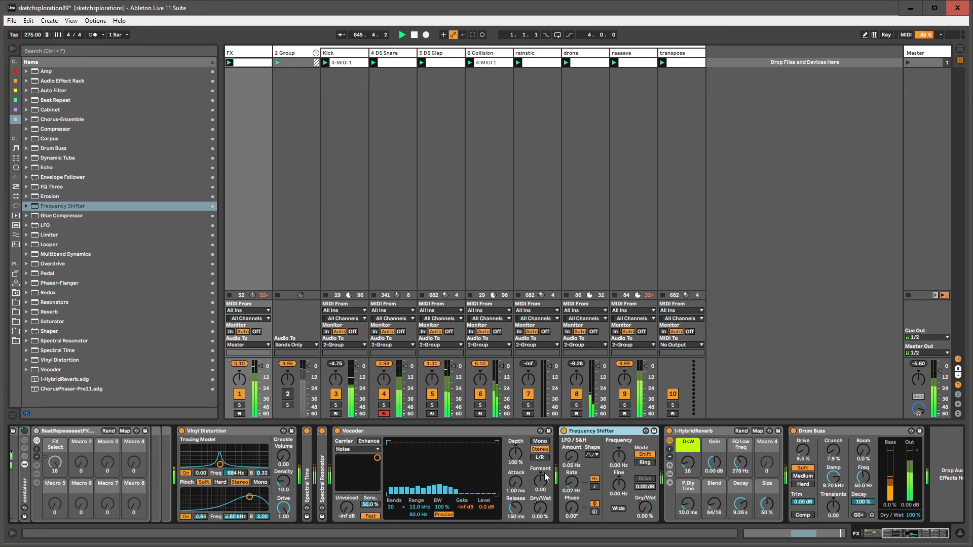
Step: Simplify the Frequency Shifter Dry/Wet envelope, unlink it from the clip loop and adjust its loop end
right_click(644, 507)
left_click(650, 509)
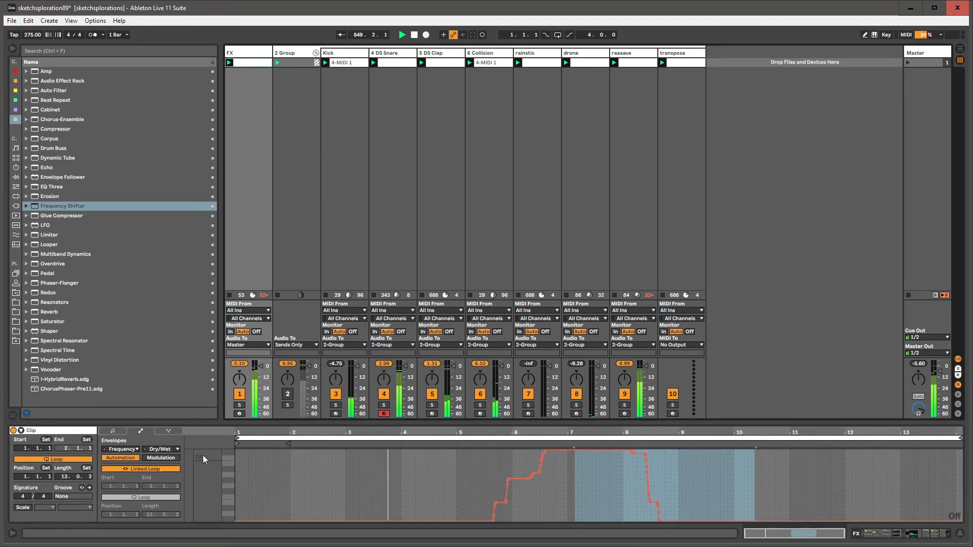
left_click(610, 497)
key("ctrl+a")
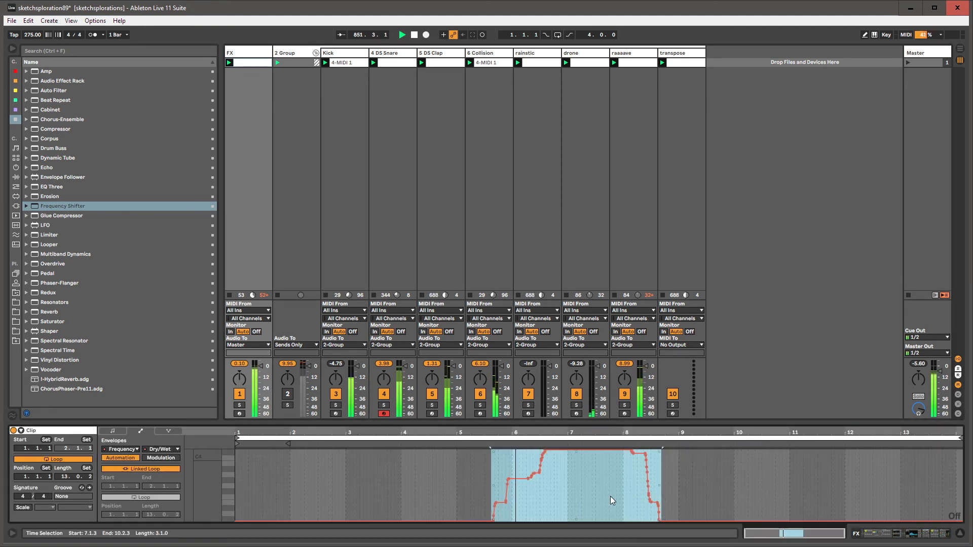
right_click(610, 497)
left_click(626, 516)
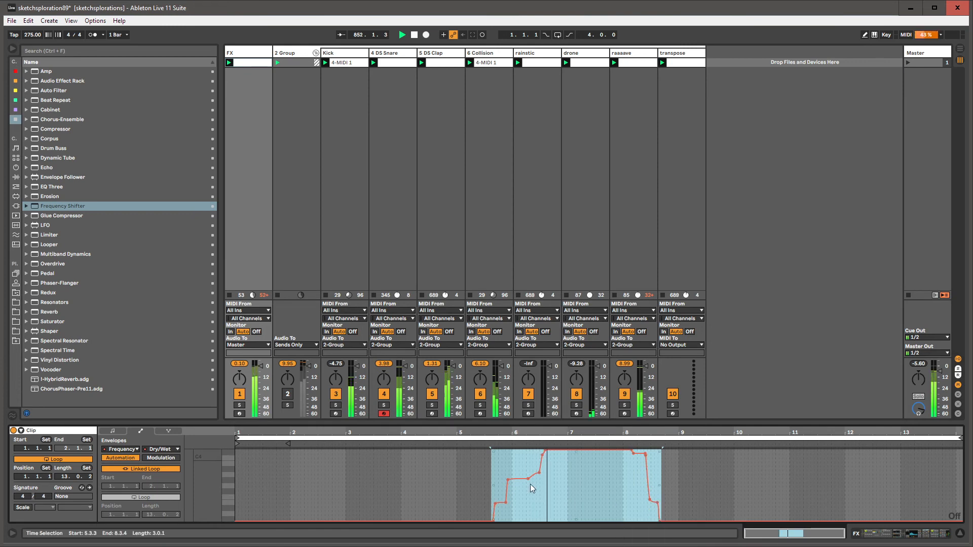
left_click(154, 469)
left_click_drag(956, 440, 949, 439)
Step: Insert Chorus-Ensemble between the Vocoder and the Frequency Shifter on the FX track
key("shift+Tab")
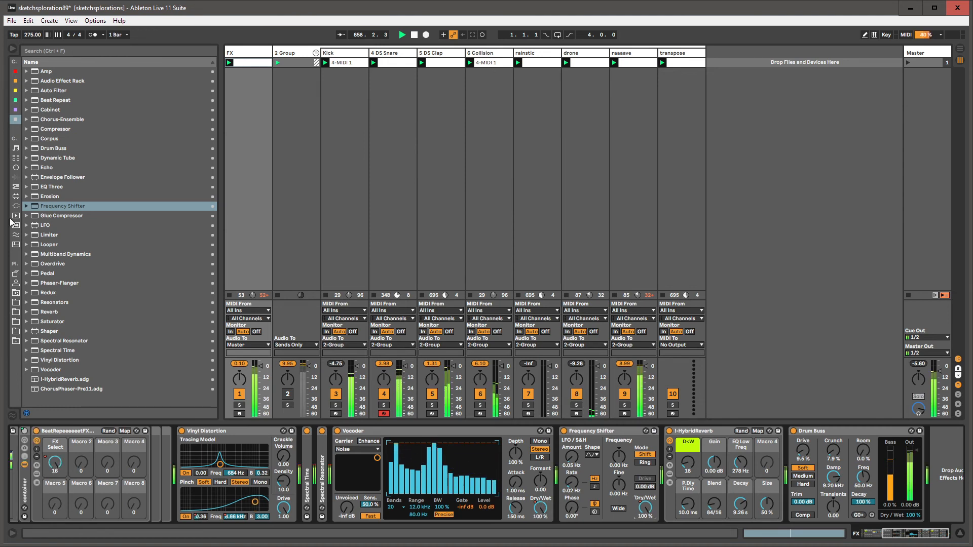
left_click(55, 120)
left_click_drag(54, 119, 578, 457)
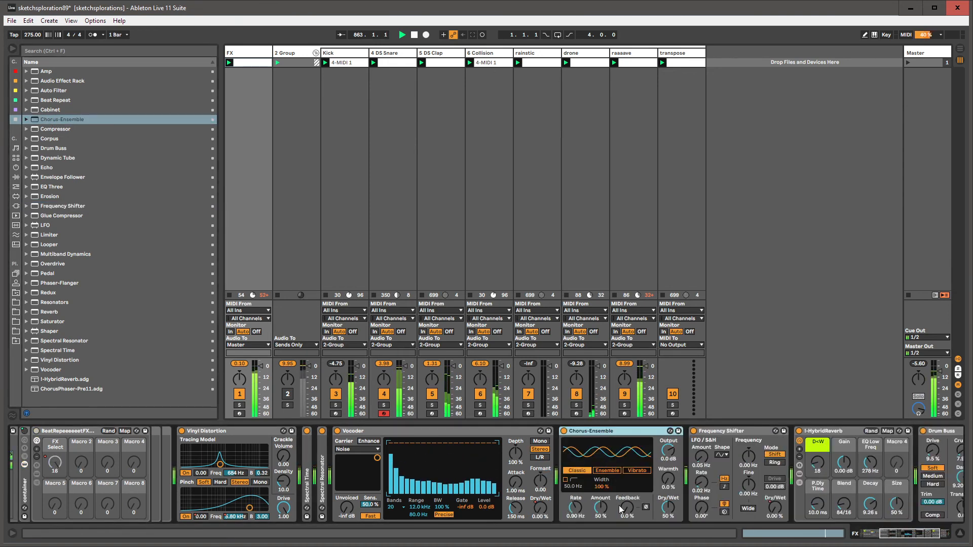
Step: Set Chorus-Ensemble to 0.29 Hz Rate, 7.1% Amount, 43% Feedback and 23% Dry/Wet
left_click_drag(668, 508, 628, 446)
left_click_drag(601, 509, 575, 523)
left_click_drag(667, 509, 668, 546)
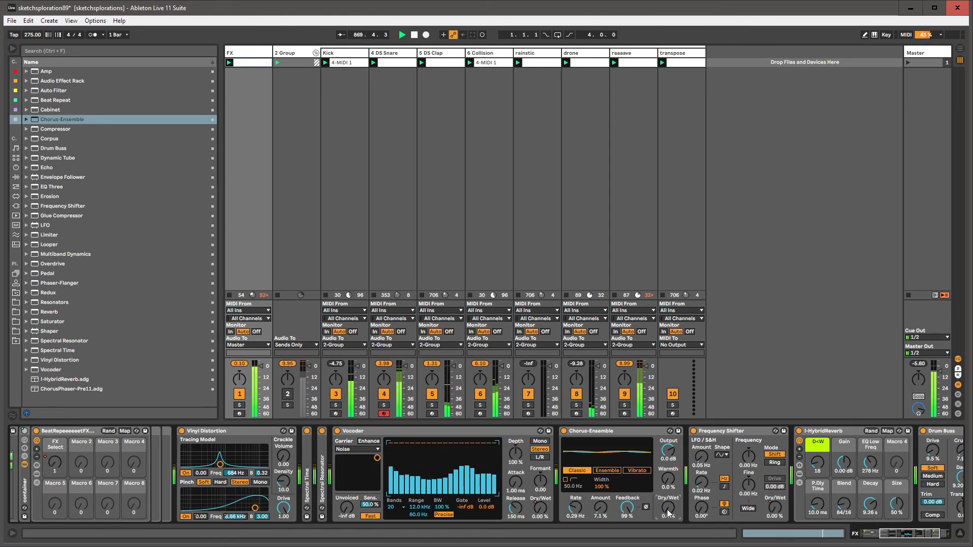
left_click_drag(627, 508, 627, 544)
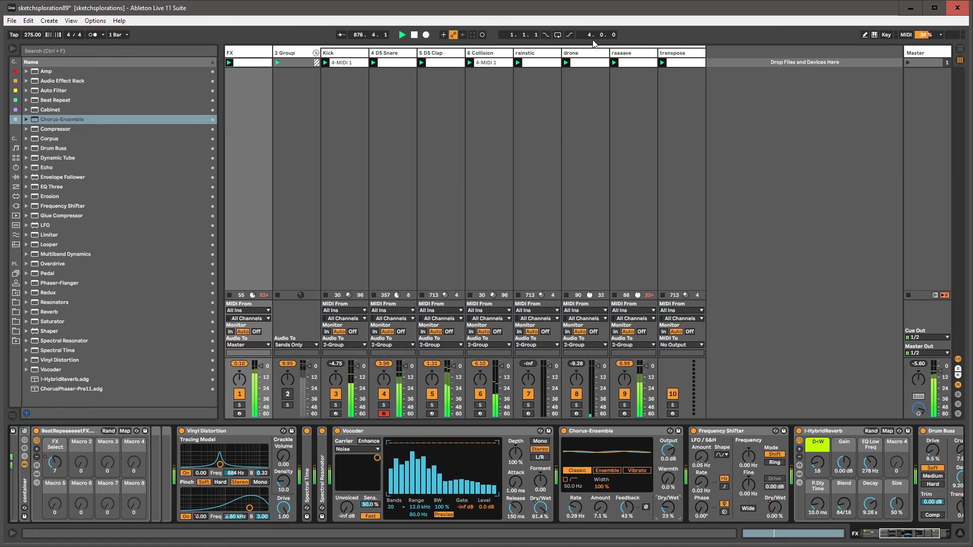
Step: Add Auto Pan to the DS Snare track with 49.2% Amount, 0.34 Hz Rate and 180° Phase
left_click(402, 60)
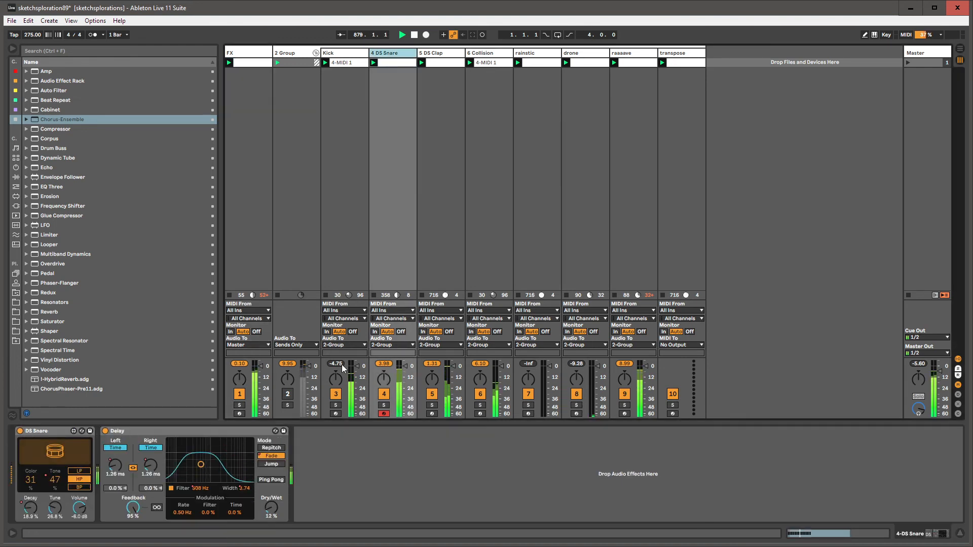
key("ctrl+f")
type("auto pan")
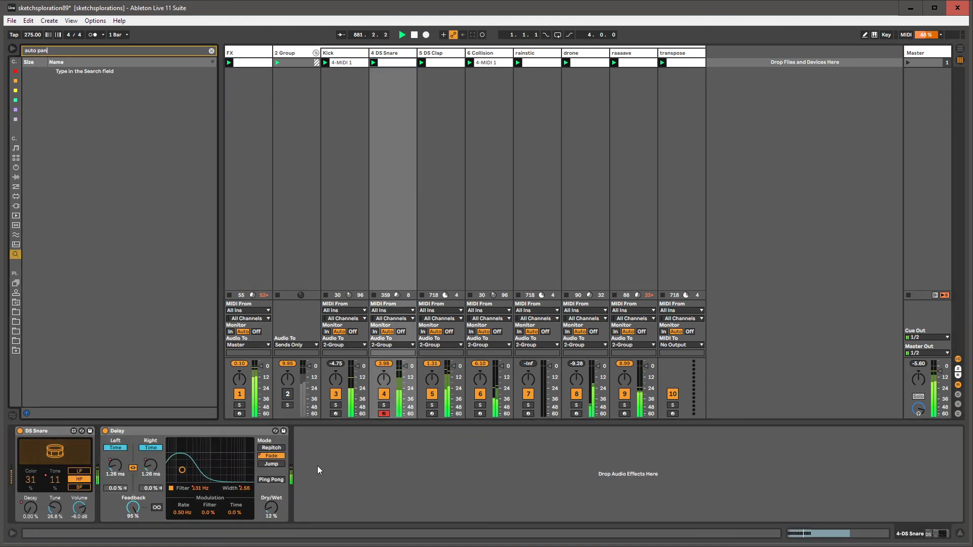
key("Down")
key("Return")
key("Escape")
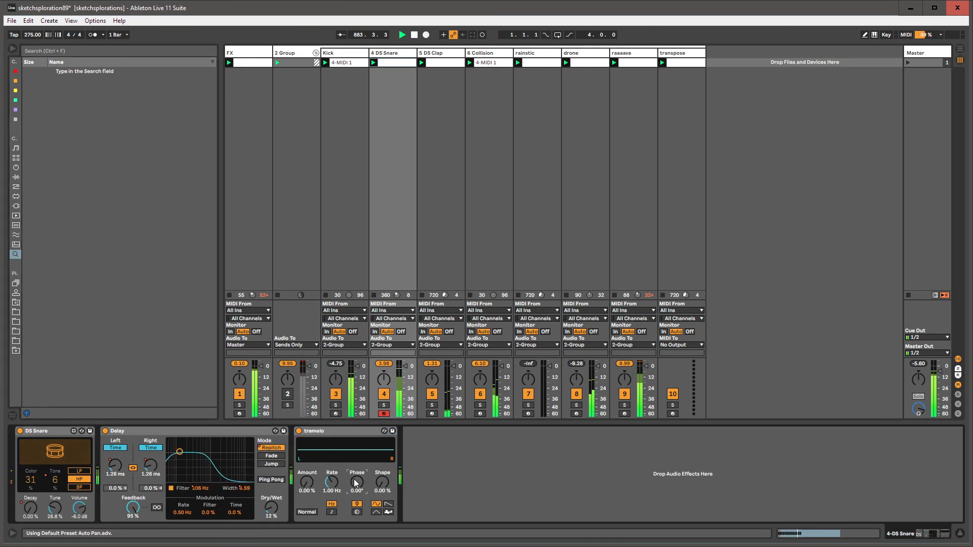
left_click_drag(355, 490, 310, 501)
Step: Duplicate the Auto Pan on the DS Snare track and set the copy to 37.3% Amount and 0.73 Hz Rate
left_click(315, 431)
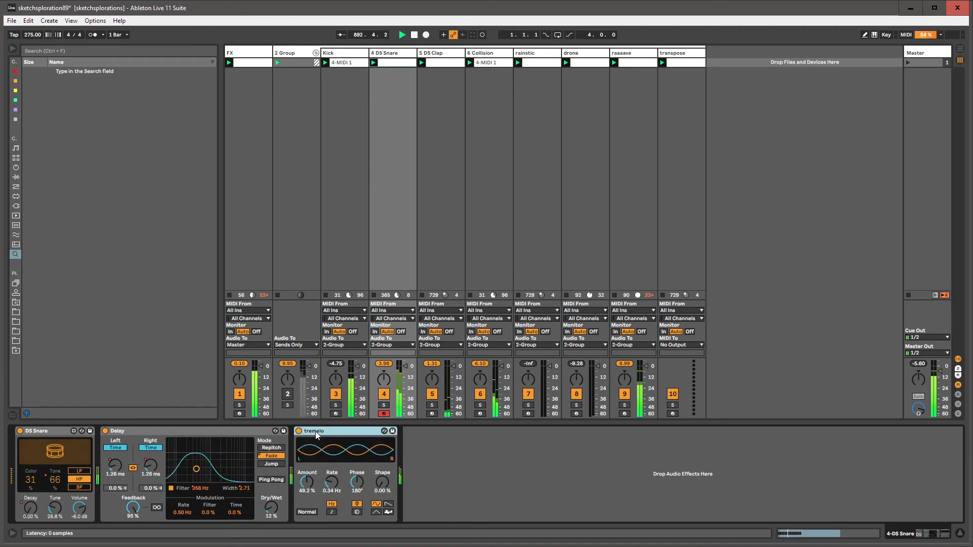
key("ctrl+d")
left_click_drag(439, 485, 418, 497)
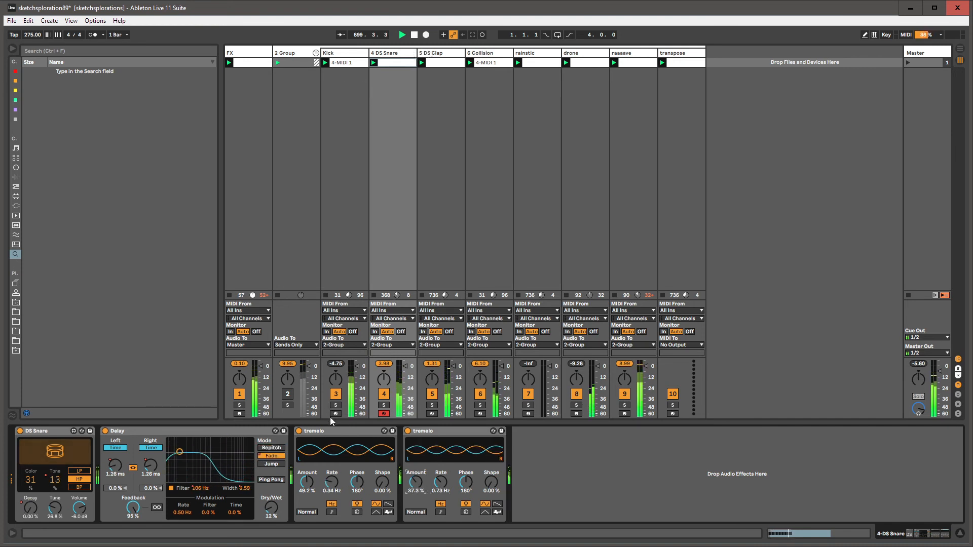
Step: Paste Auto Pan onto the DS Clap track after its Delay and adjust its Rate and Amount
left_click(446, 54)
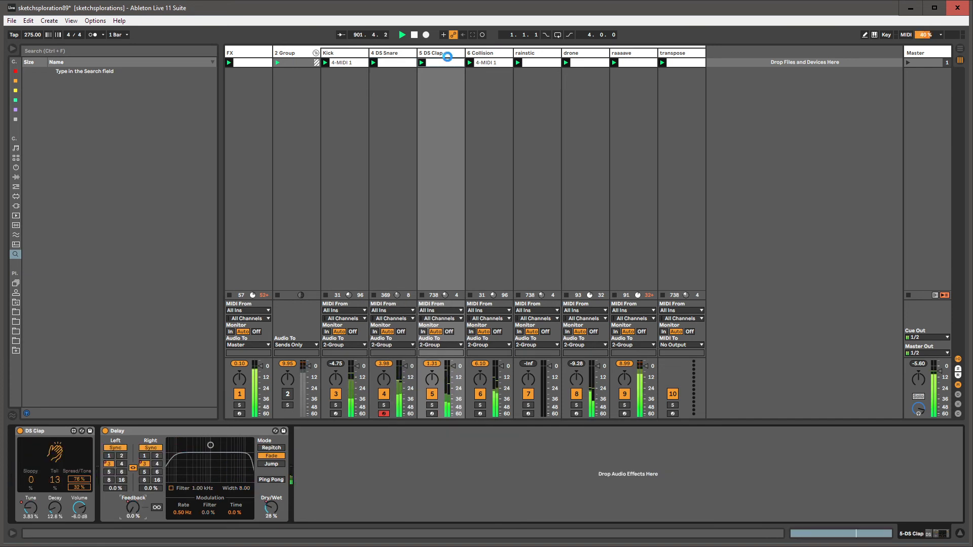
key("ctrl+v")
left_click_drag(332, 482, 309, 492)
Step: Set the envelope Release of oscillator A to 15.7 ms in the raaave track's Operator
left_click(629, 54)
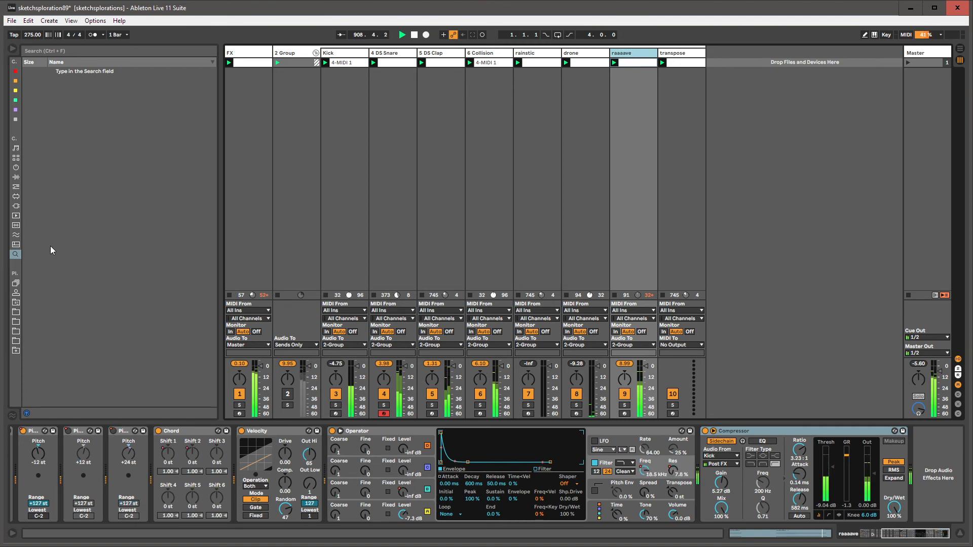
left_click(426, 508)
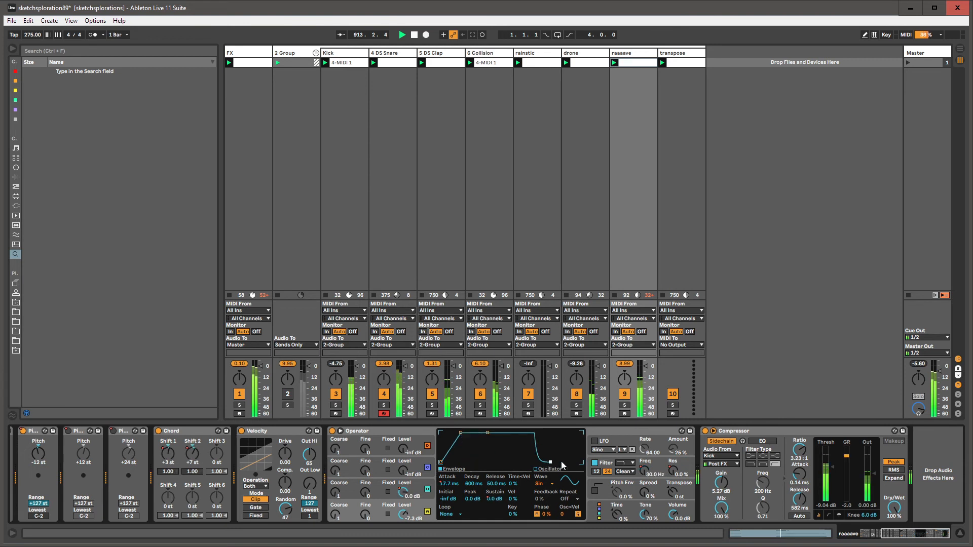
left_click_drag(550, 463, 566, 462)
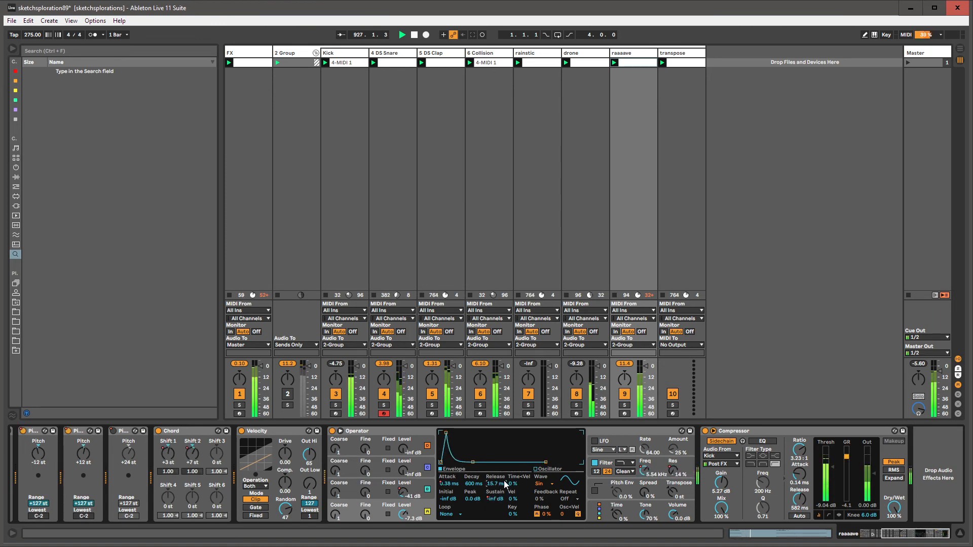
Step: Unlink the Operator Ae Release envelope in the raaave clip and change its loop length
key("shift+Tab")
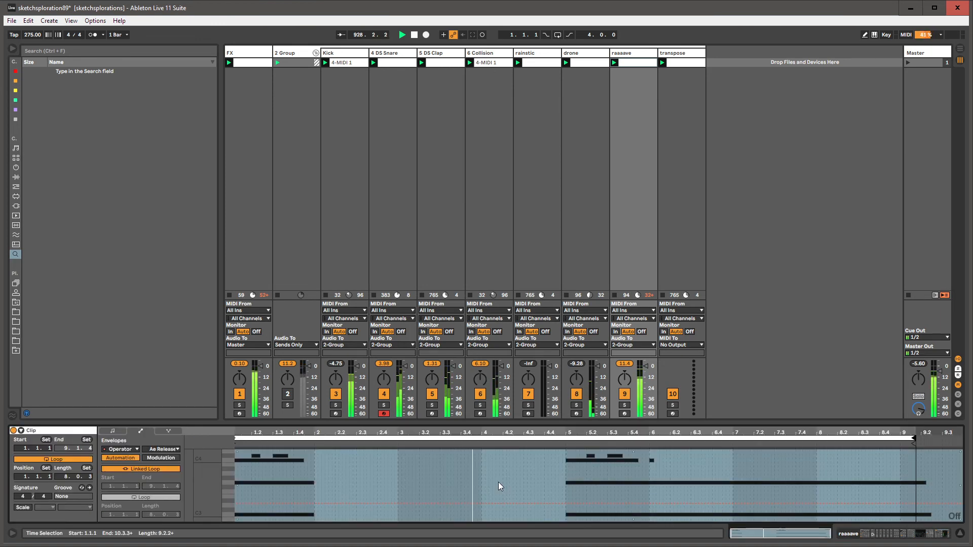
left_click(157, 467)
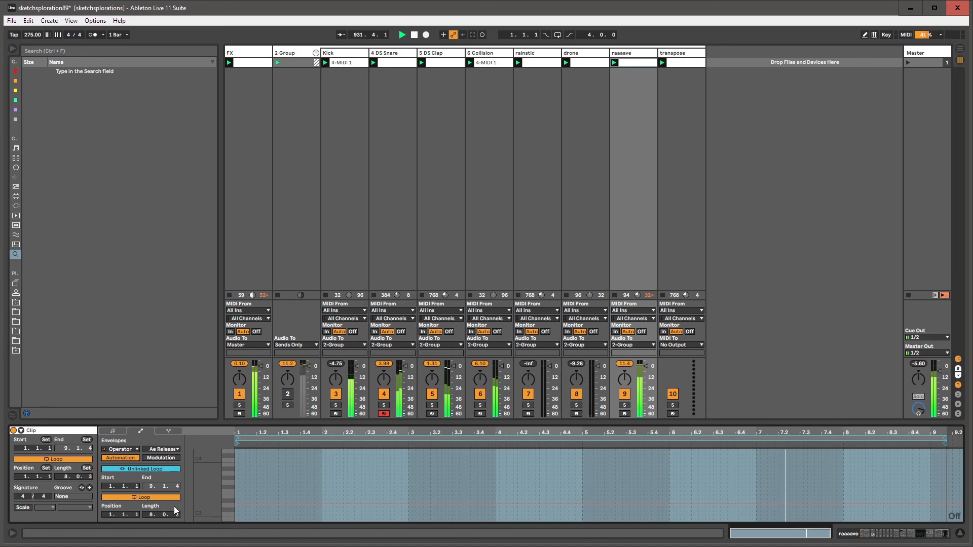
left_click_drag(176, 514, 175, 488)
left_click(642, 56)
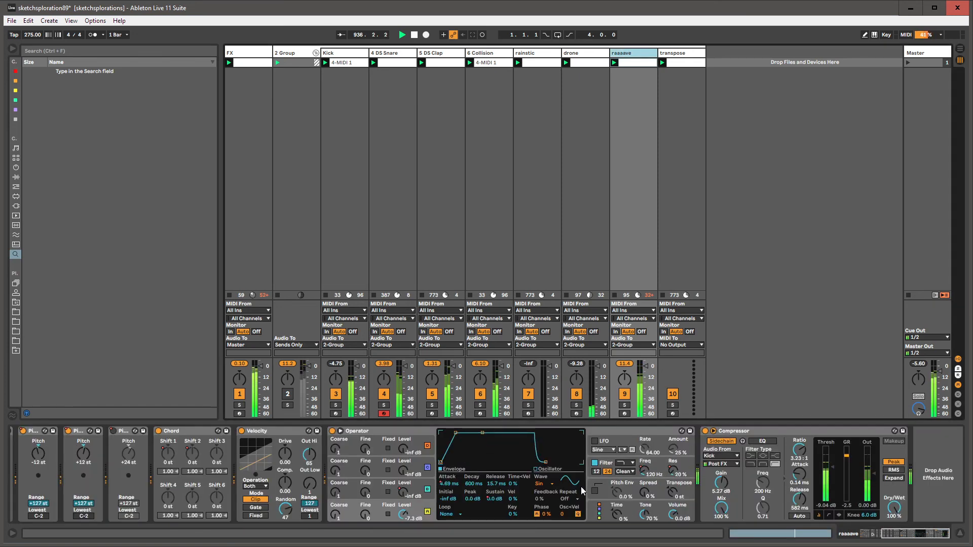
Step: Record varying automation for oscillator A's envelope Release into the raaave clip's unlinked Ae Release envelope
left_click(493, 484)
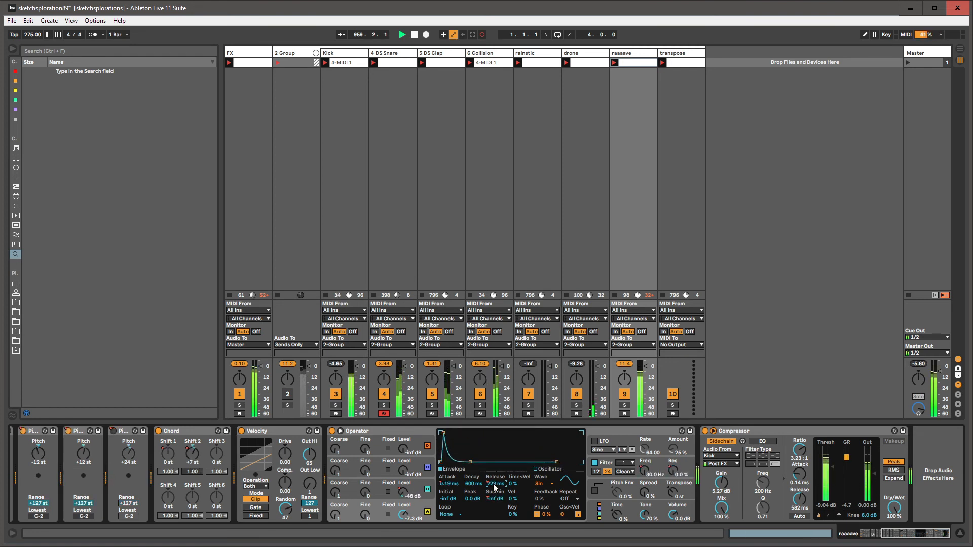
key("shift+Tab")
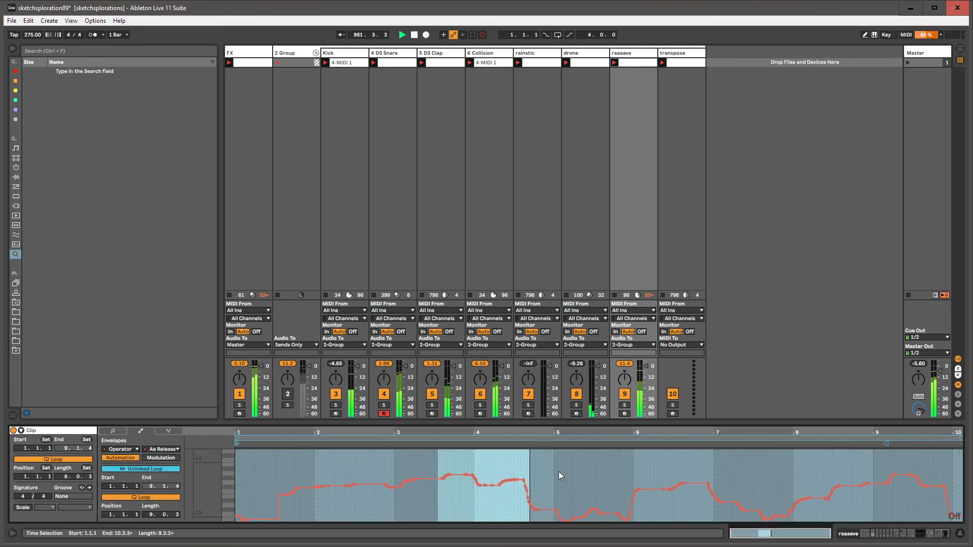
right_click(563, 471)
left_click(558, 472)
key("shift+Tab")
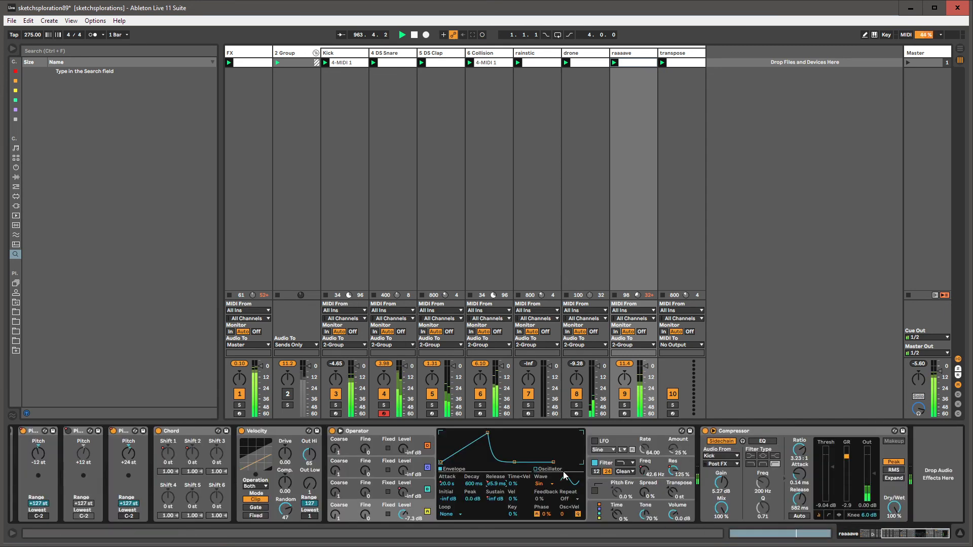
Step: Search the browser for "auto pan" and add the default Auto Pan device to the FX track
left_click(241, 52)
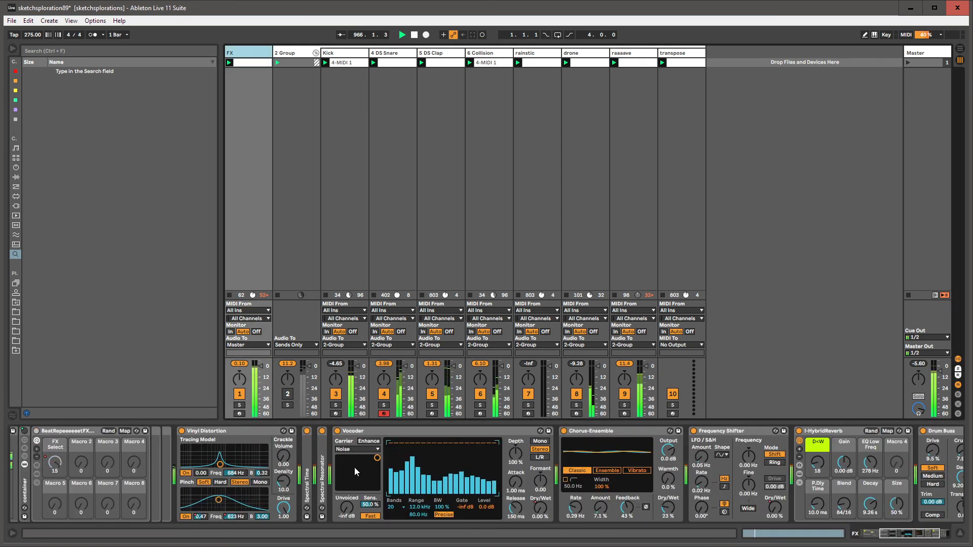
left_click(359, 432)
key("ctrl+f")
type("auto pan")
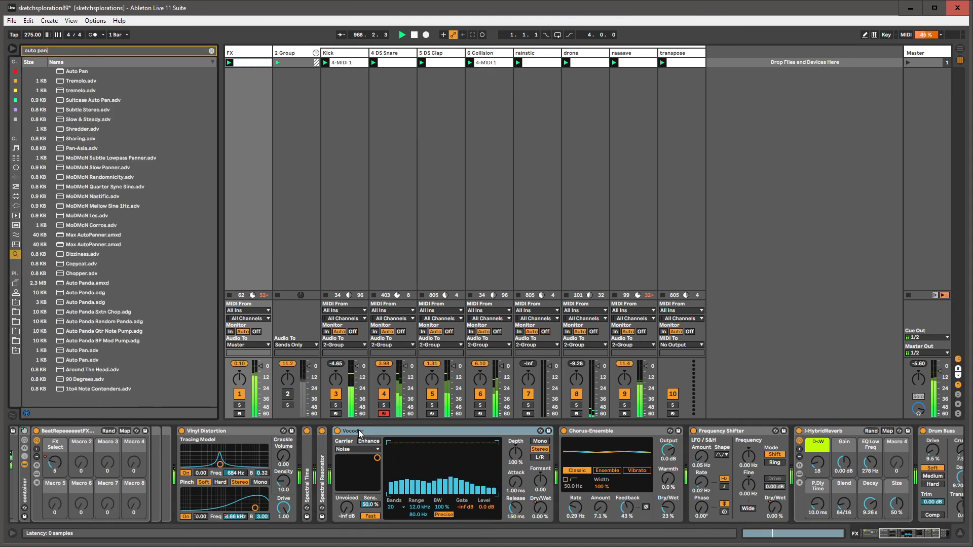
key("Down")
key("Return")
key("Escape")
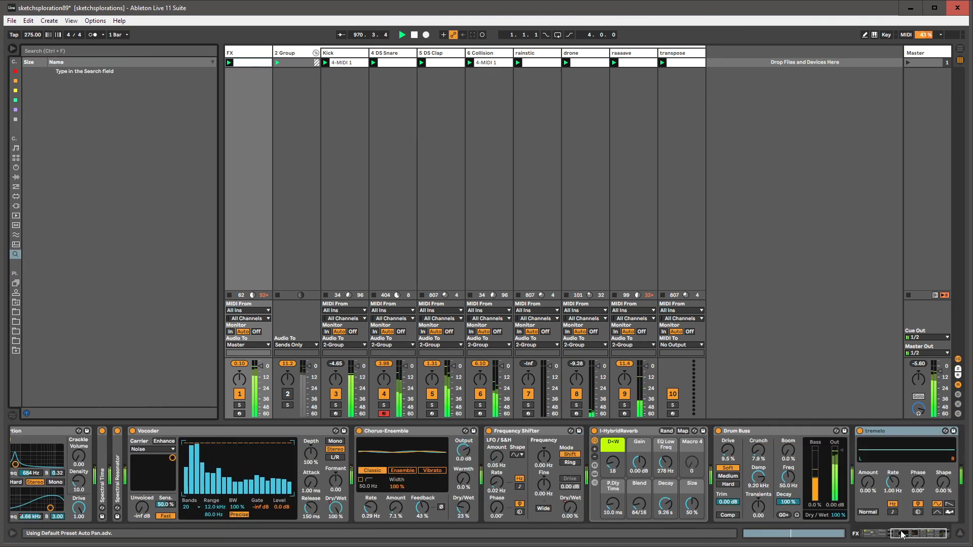
Step: Find "audio effect rack" in the browser and insert an Audio Effect Rack before Vinyl Distortion on the FX track
scroll(628, 494, "up", 5)
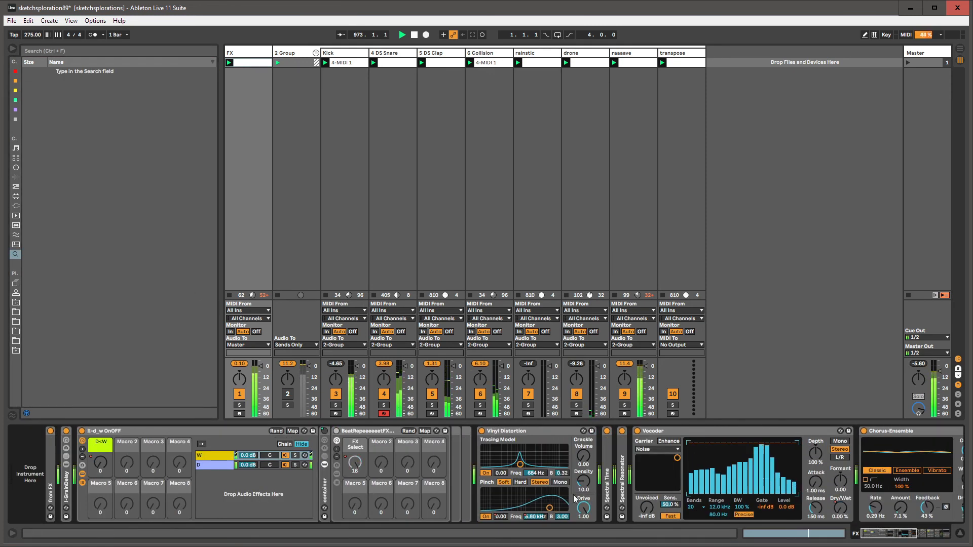
left_click(506, 431)
key("ctrl+f")
type("audio effect rack")
key("Down")
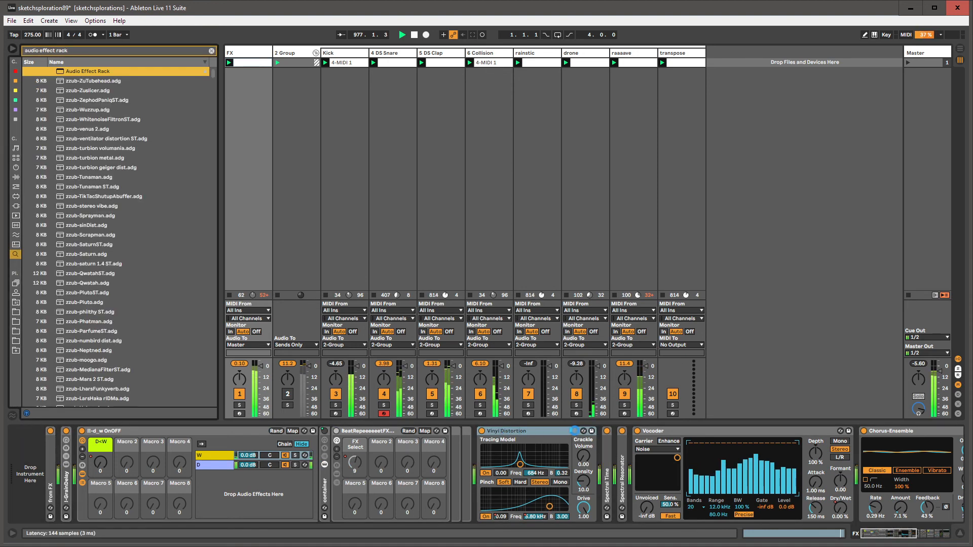
key("Return")
key("Escape")
left_click_drag(860, 433, 60, 437)
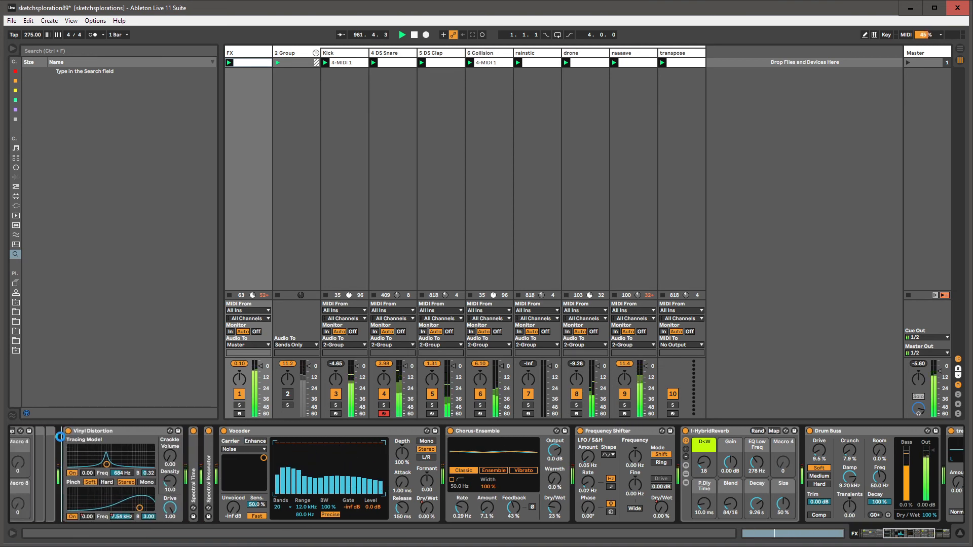
Step: Place Vinyl Distortion inside the new rack's W chain and set the rack's D<W macro to 35
left_click(234, 435)
left_click(66, 483)
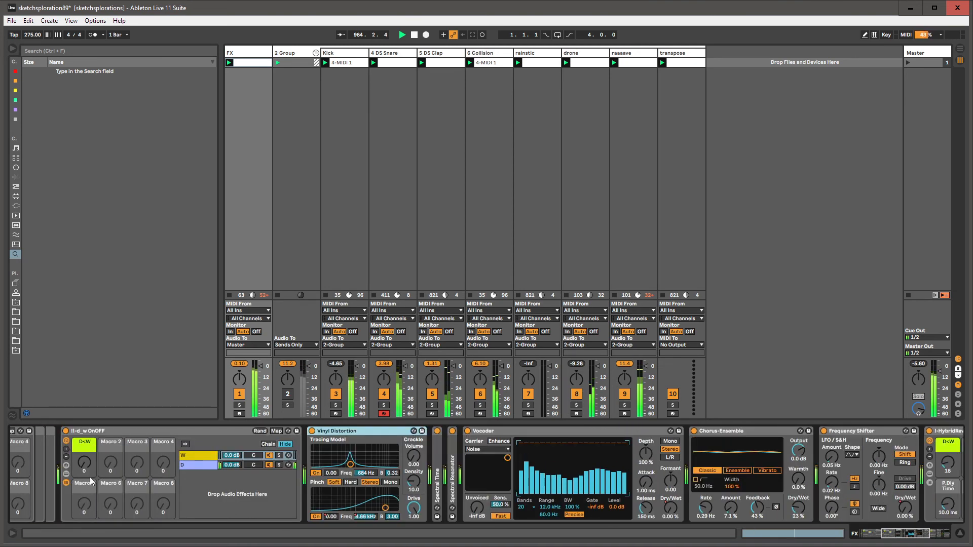
double_click(196, 456)
left_click_drag(405, 432, 322, 436)
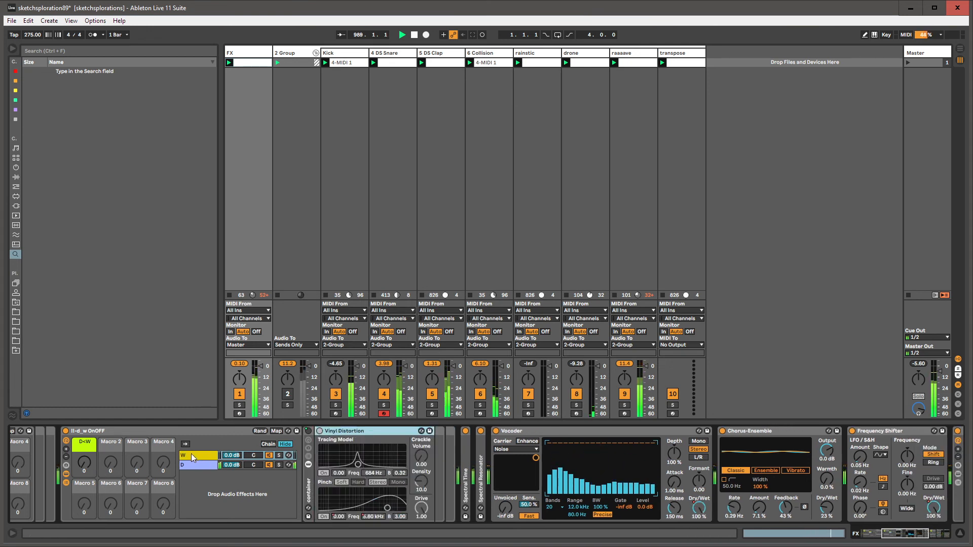
mouse_move(84, 462)
left_mouse_down()
mouse_move(84, 434)
mouse_move(85, 445)
left_mouse_up()
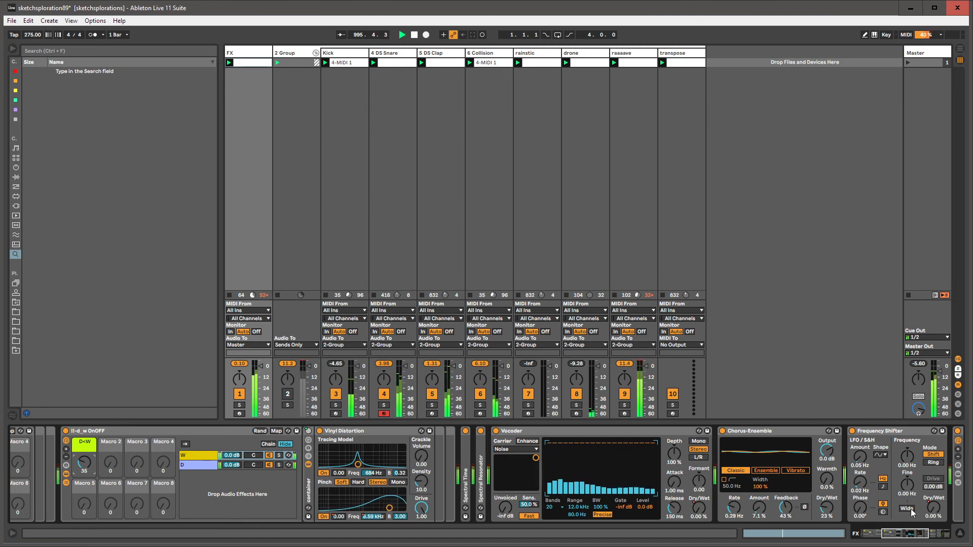
Step: Switch the tremelo Auto Pan to tempo-synced mode with a Rate of 1/3 and choose the sawtooth waveform
left_click(929, 536)
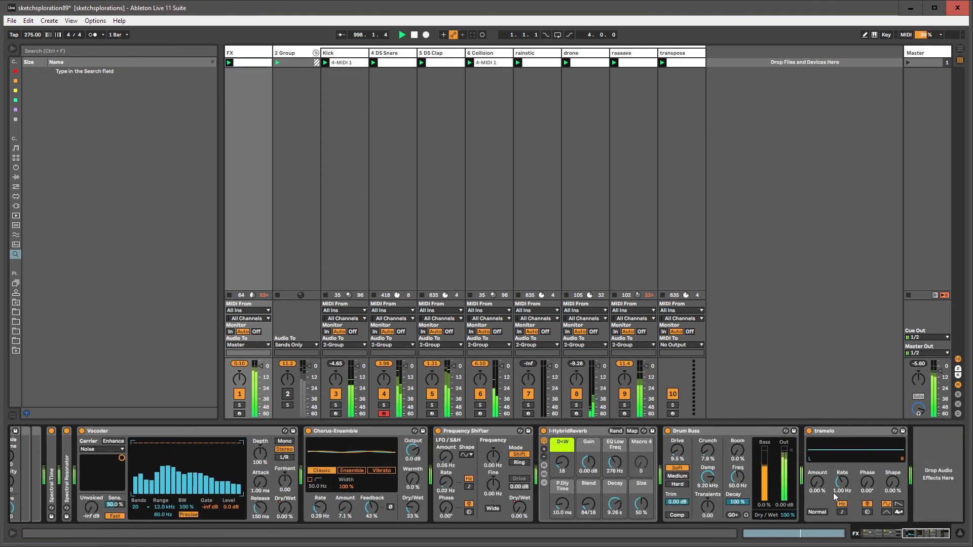
left_click(842, 512)
left_click_drag(841, 479, 839, 454)
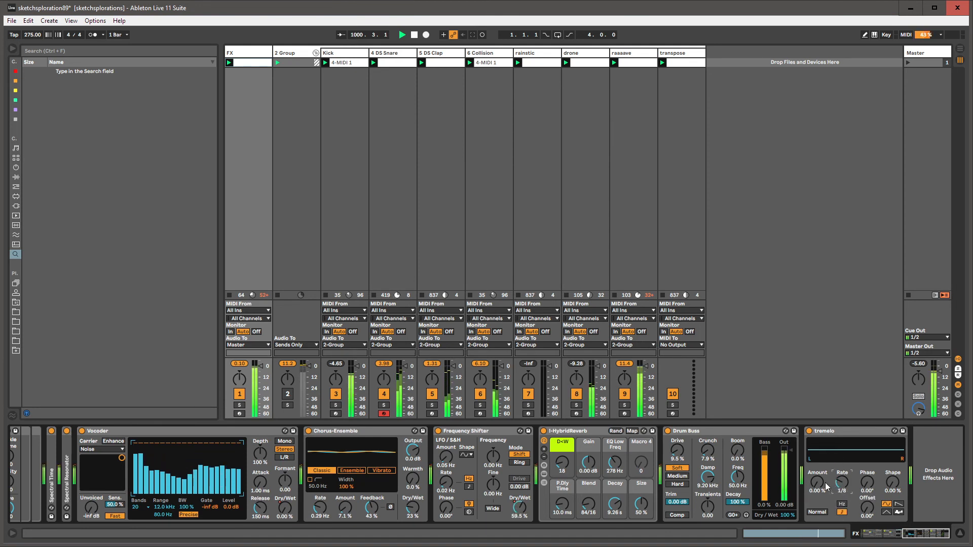
key("Up")
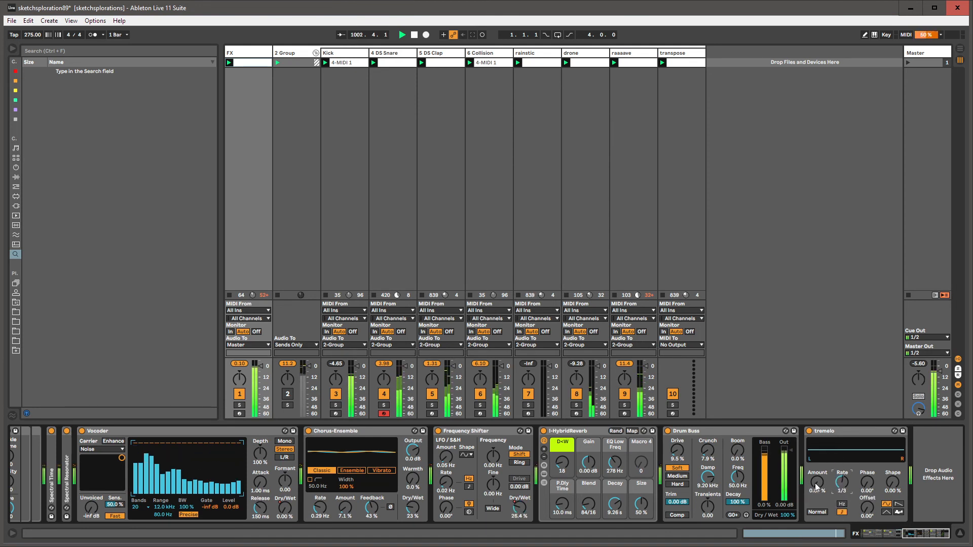
mouse_move(815, 484)
left_mouse_down()
mouse_move(816, 438)
mouse_move(816, 485)
left_mouse_up()
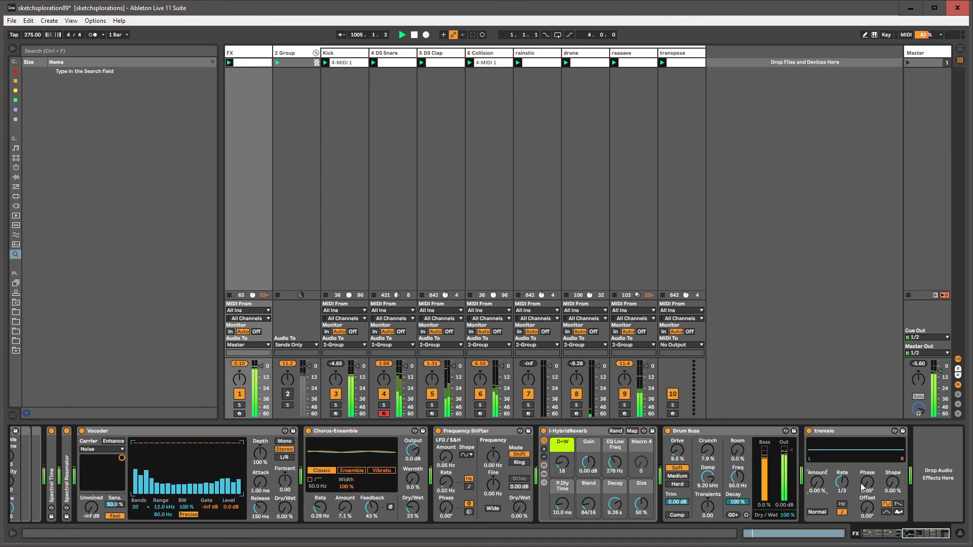
left_click(900, 503)
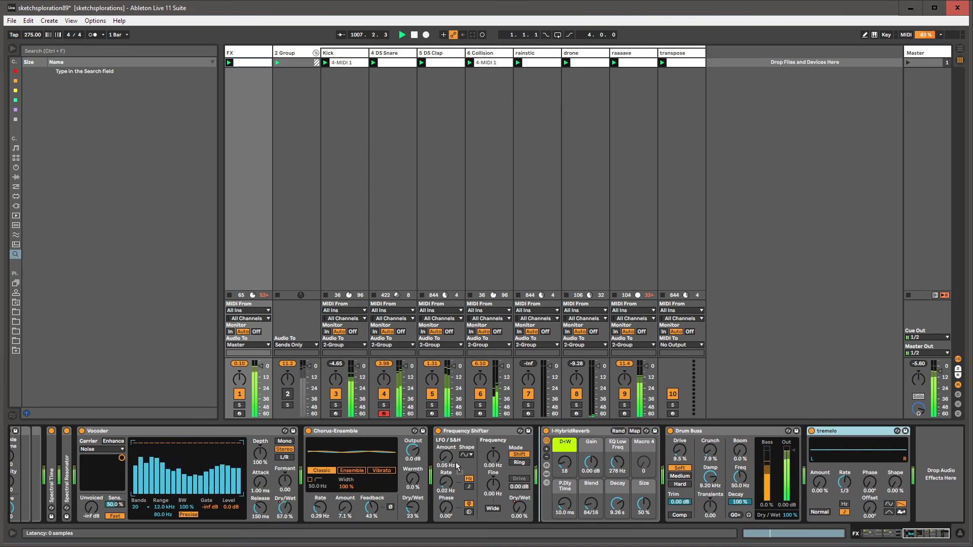
Step: Move the tremelo Auto Pan between the BeatRepeeeeetFX rack and the rack holding Vinyl Distortion
mouse_move(86, 445)
left_mouse_down()
mouse_move(4, 444)
mouse_move(48, 447)
left_mouse_up()
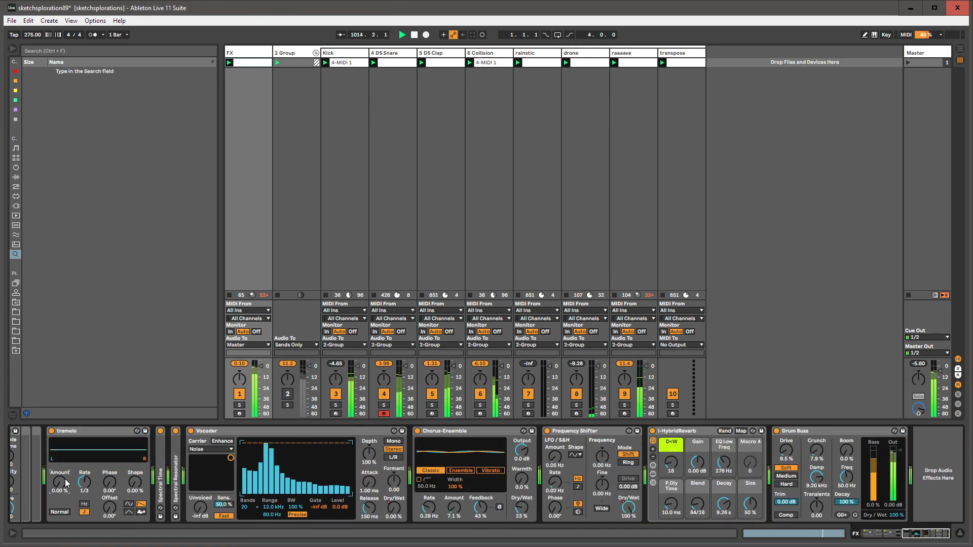
scroll(716, 501, "left", 10)
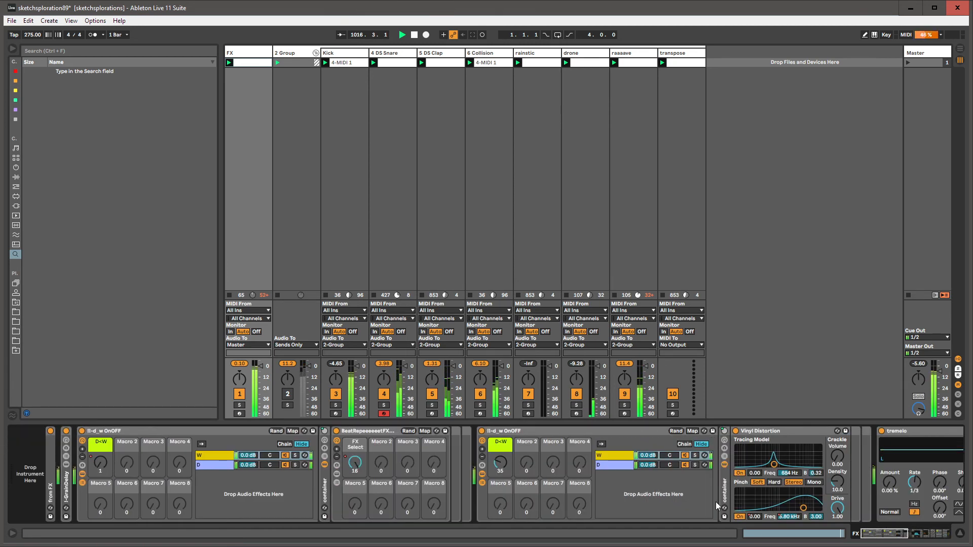
left_click_drag(869, 533, 885, 534)
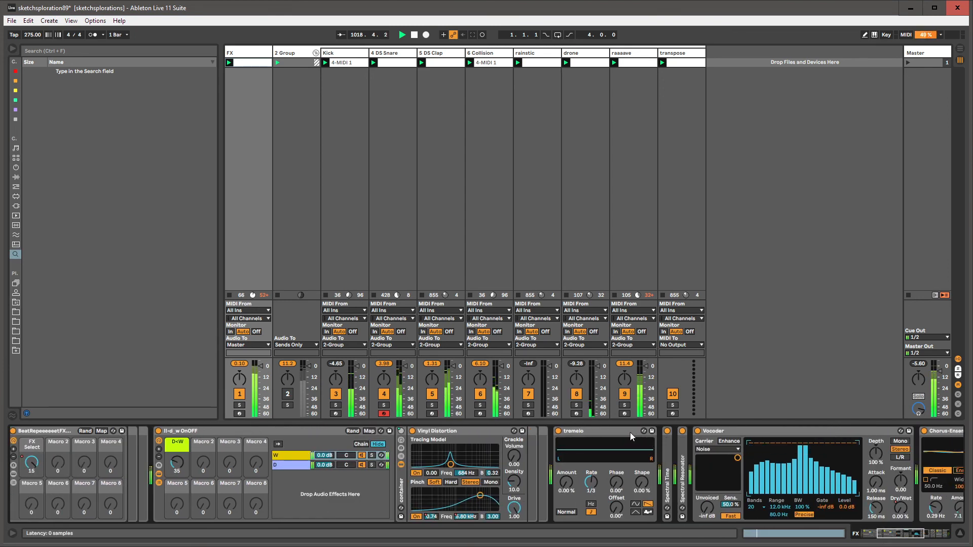
left_click_drag(626, 433, 152, 446)
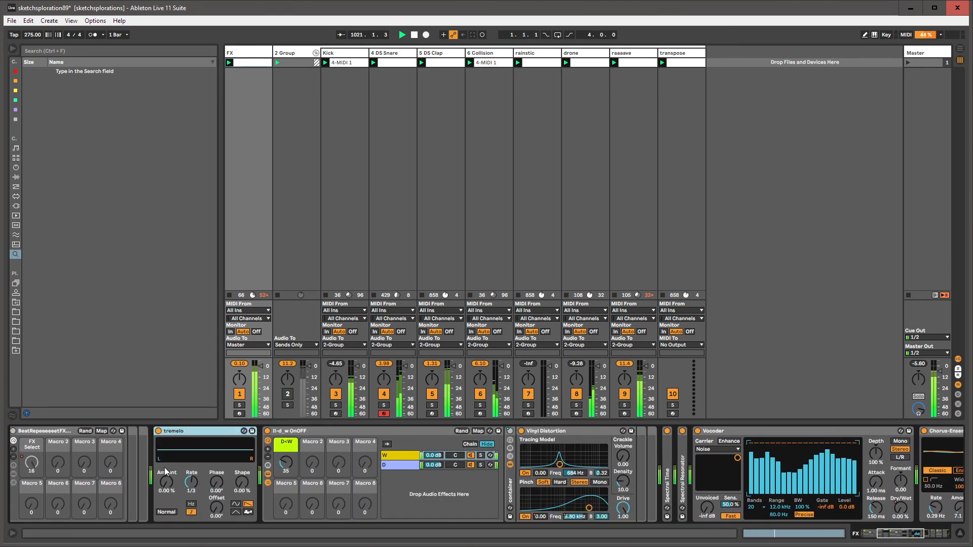
Step: Invert the tremelo device, set its Rate to 3/8 and Shape to 79.4%, and return its Amount to 0%
left_click_drag(166, 482, 166, 537)
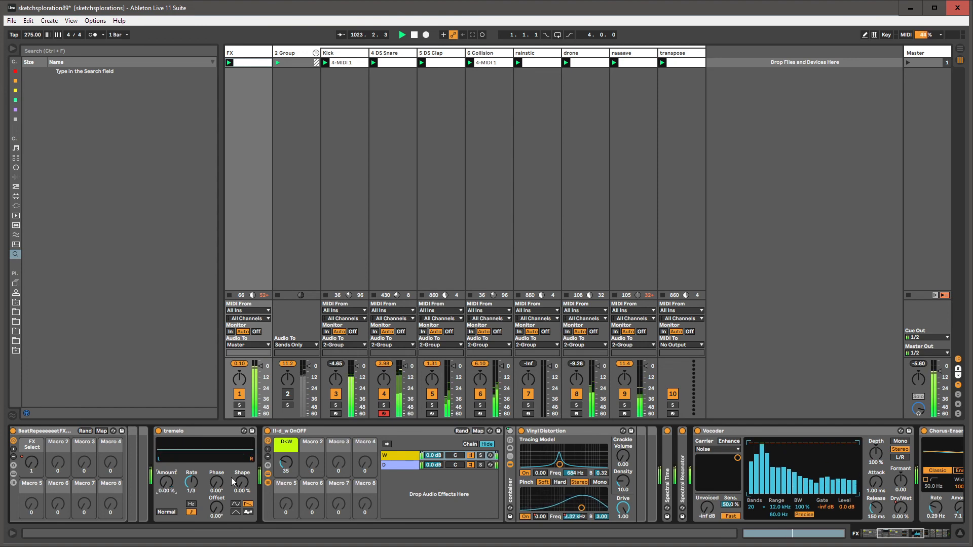
left_click_drag(886, 533, 856, 534)
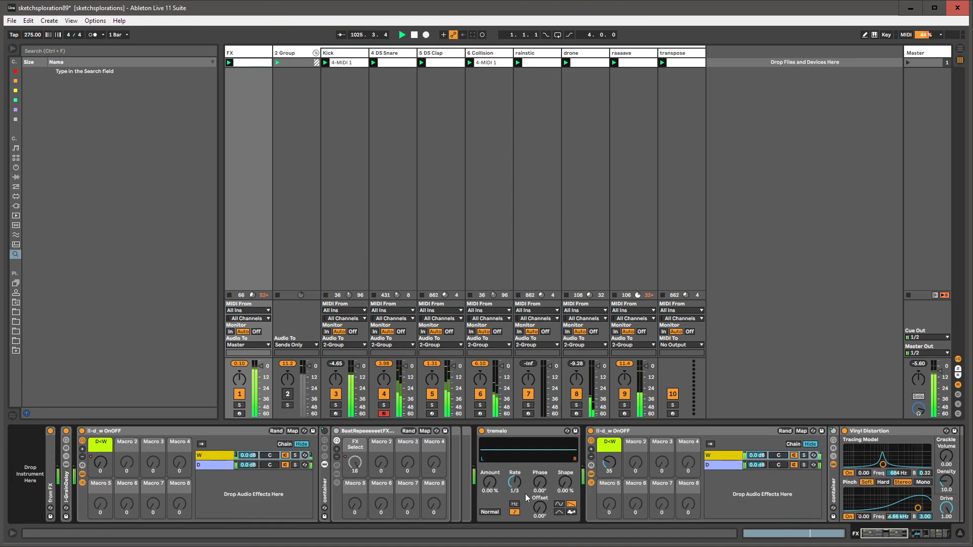
left_click(490, 512)
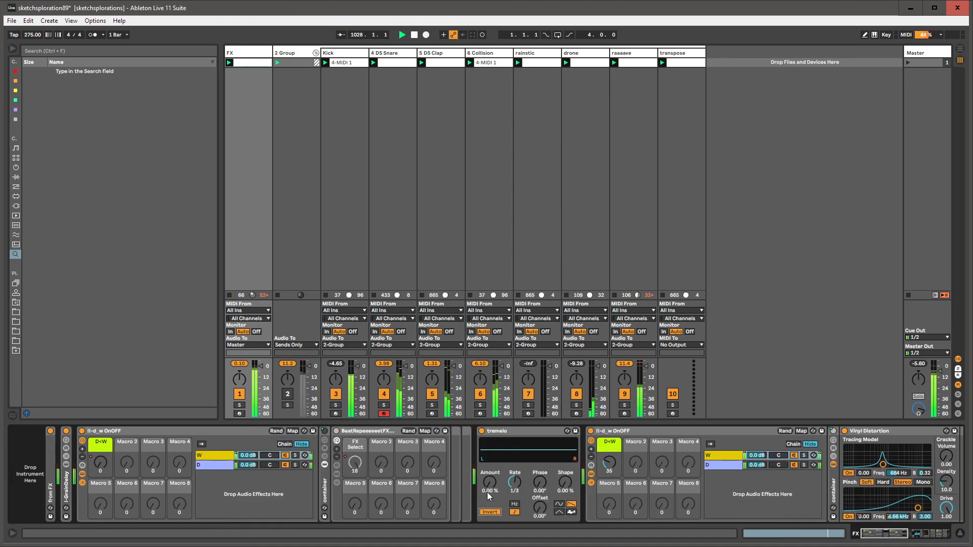
left_click_drag(488, 485, 490, 456)
left_click_drag(565, 482, 565, 459)
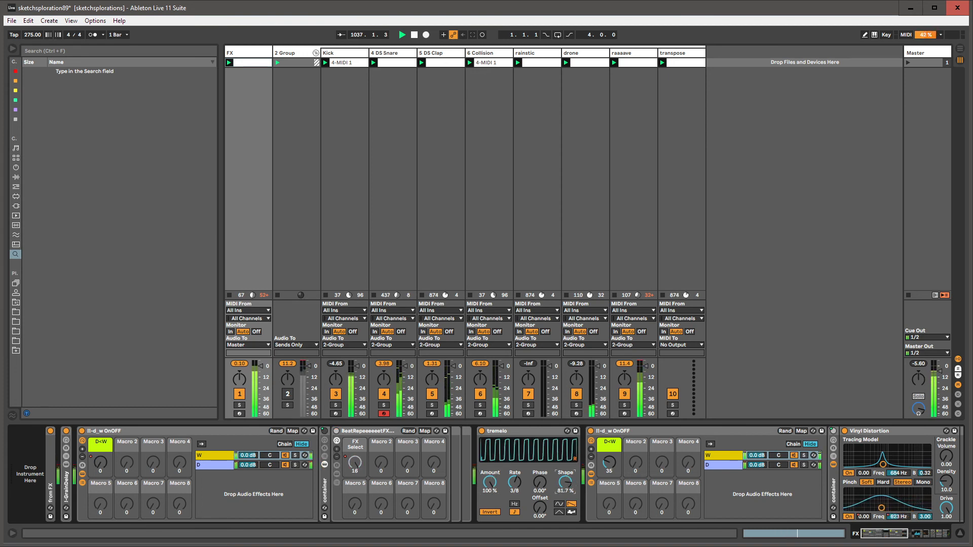
left_click_drag(490, 483, 490, 514)
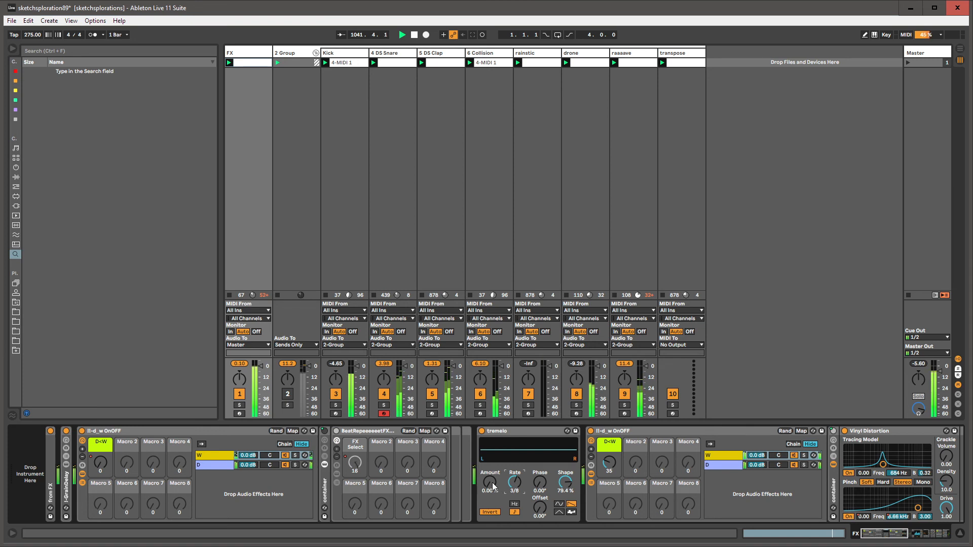
mouse_move(493, 487)
left_mouse_down()
mouse_move(493, 456)
mouse_move(493, 486)
left_mouse_up()
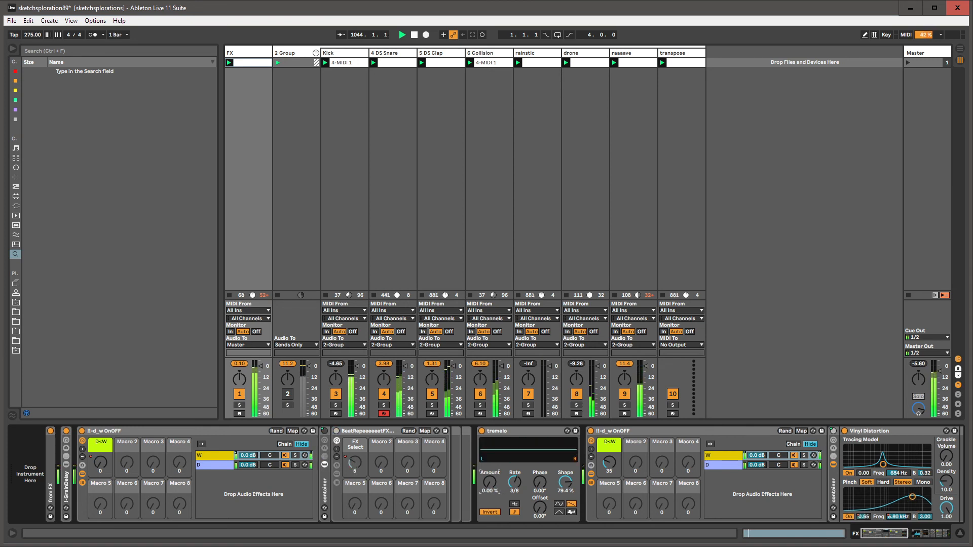
Step: Unlink the tremelo Amount envelope in the FX clip and set its loop length to 13.3.0
key("shift+Tab")
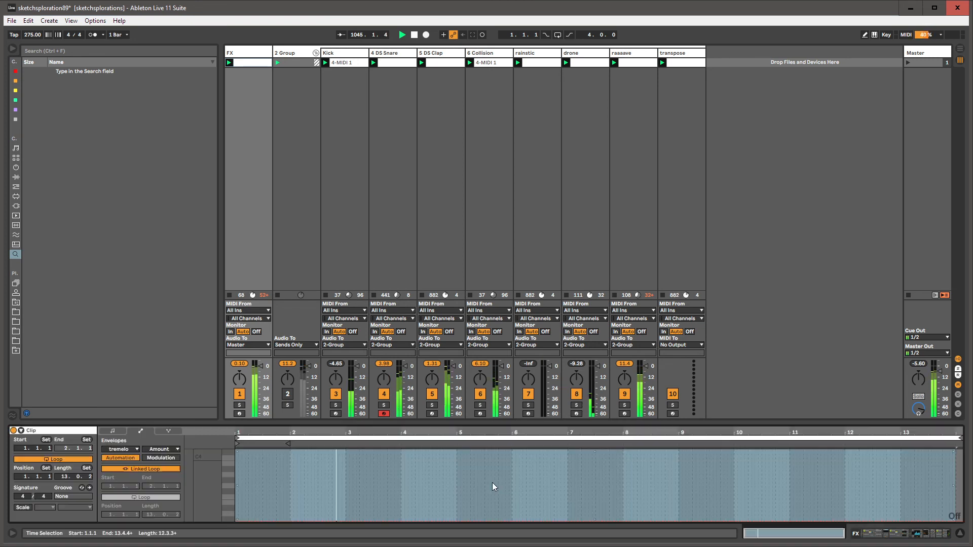
left_click(169, 469)
left_click_drag(176, 515, 177, 495)
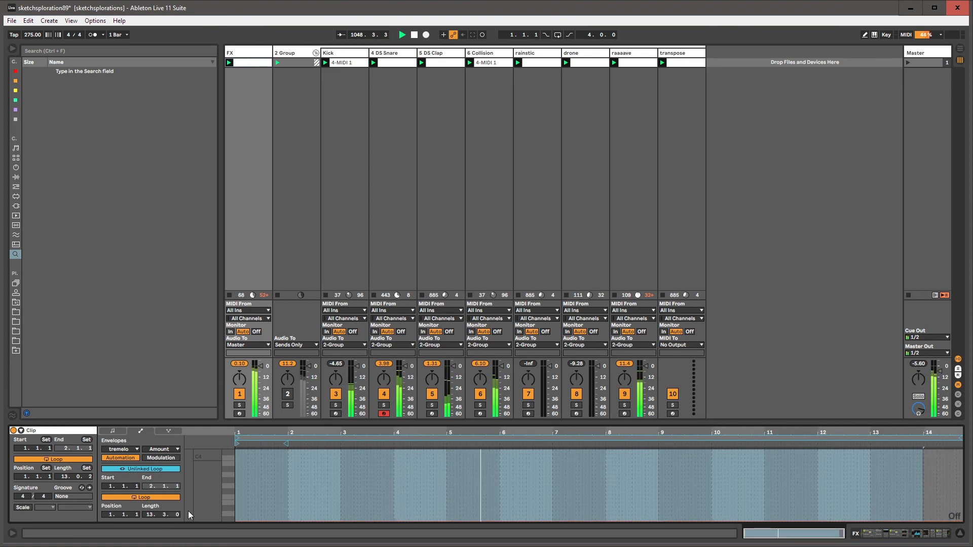
Step: Record tremelo Amount automation switching between 0% and 100% into the FX clip, then select the whole envelope
key("shift+Tab")
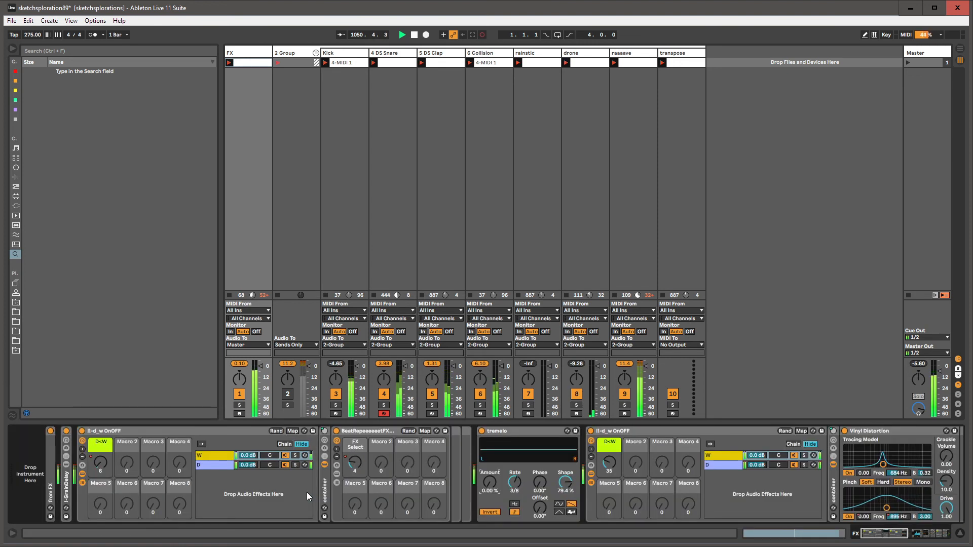
left_click_drag(486, 489, 486, 459)
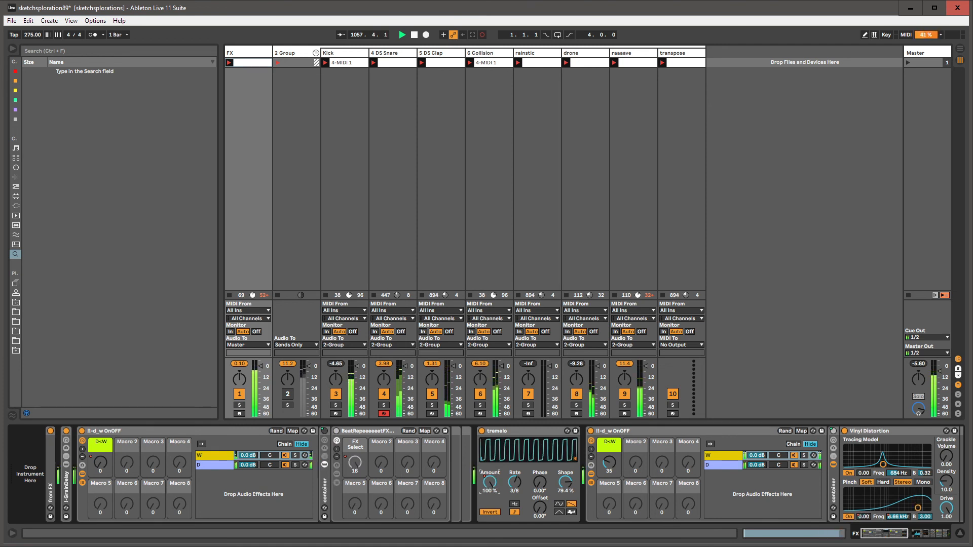
key("shift+Tab")
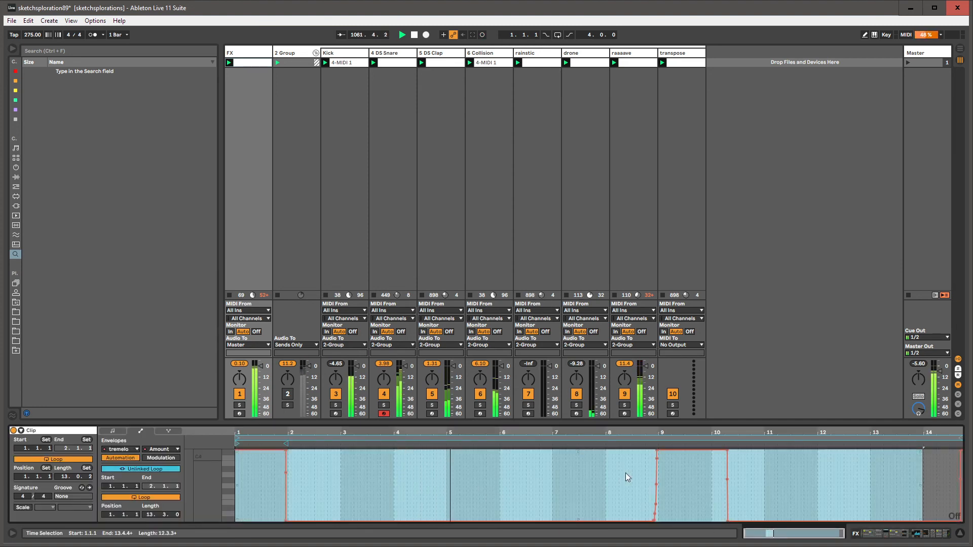
left_click(687, 476)
key("ctrl+a")
right_click(686, 475)
key("Escape")
key("shift+Tab")
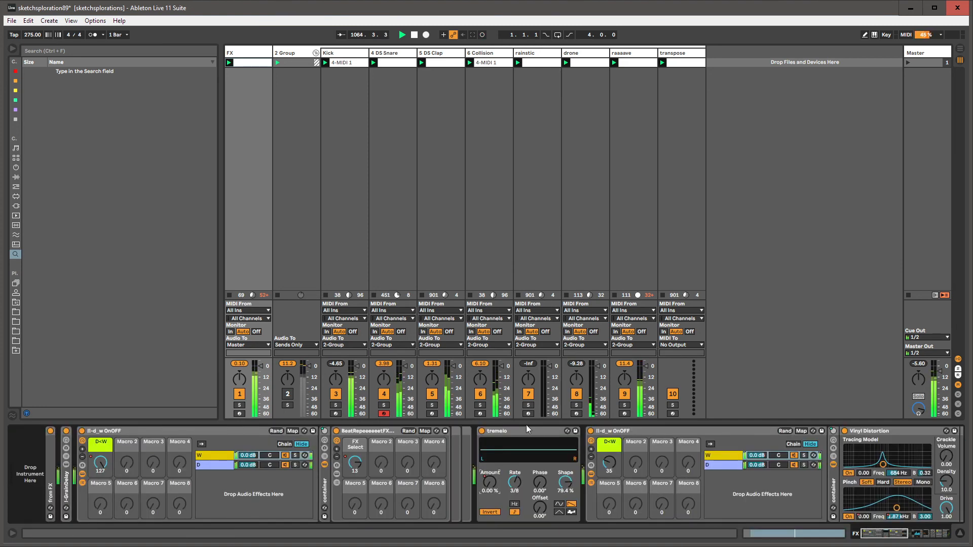
Step: Duplicate the tremelo device on the FX track and change the copy's synced Rate
left_click(563, 467)
key("ctrl+d")
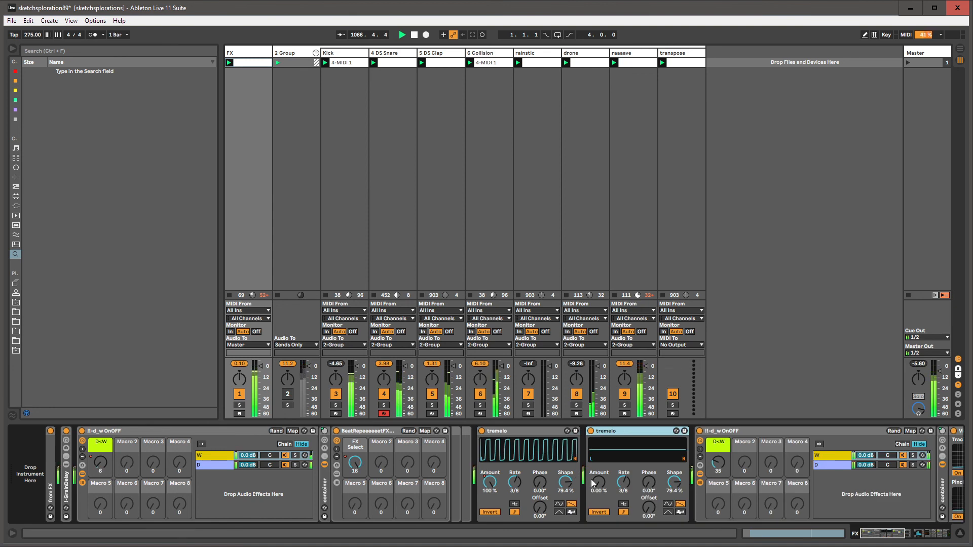
left_click_drag(623, 484, 592, 445)
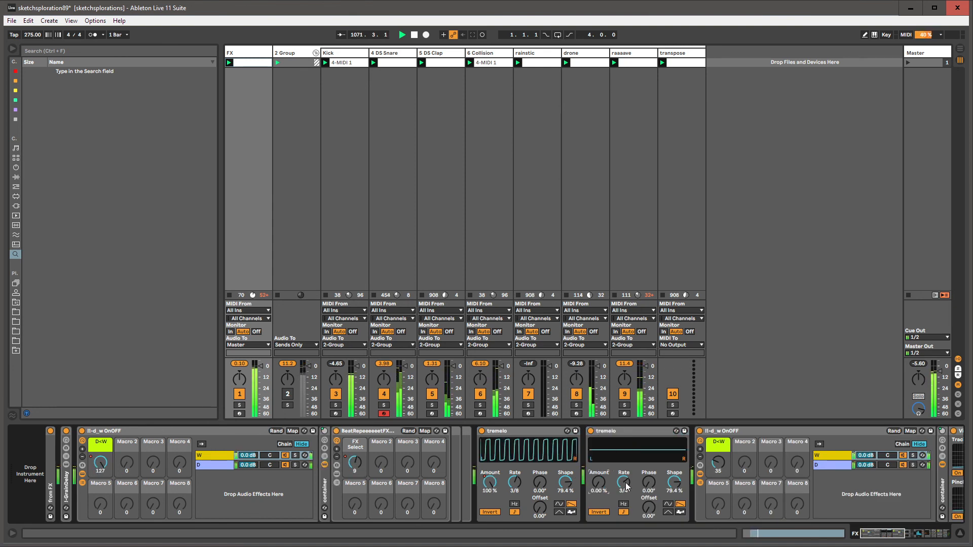
Step: Switch the second tremelo on the FX track from Invert to Normal and record Amount automation between 100% and about 11%
key("ctrl+z")
left_click_drag(595, 485, 596, 441)
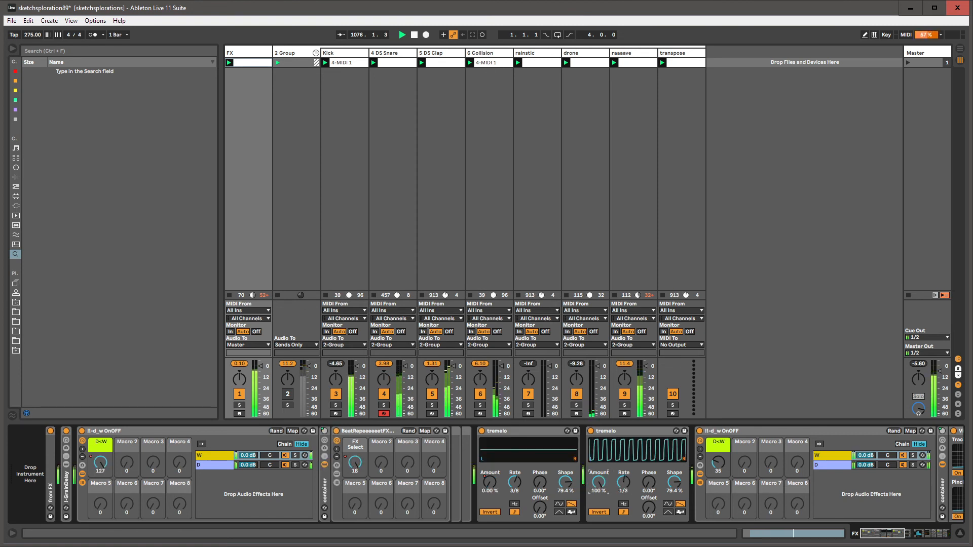
left_click_drag(595, 482, 600, 434)
left_click(603, 512)
key("ctrl+shift+F9")
left_click_drag(598, 482, 600, 530)
key("ctrl+shift+F9")
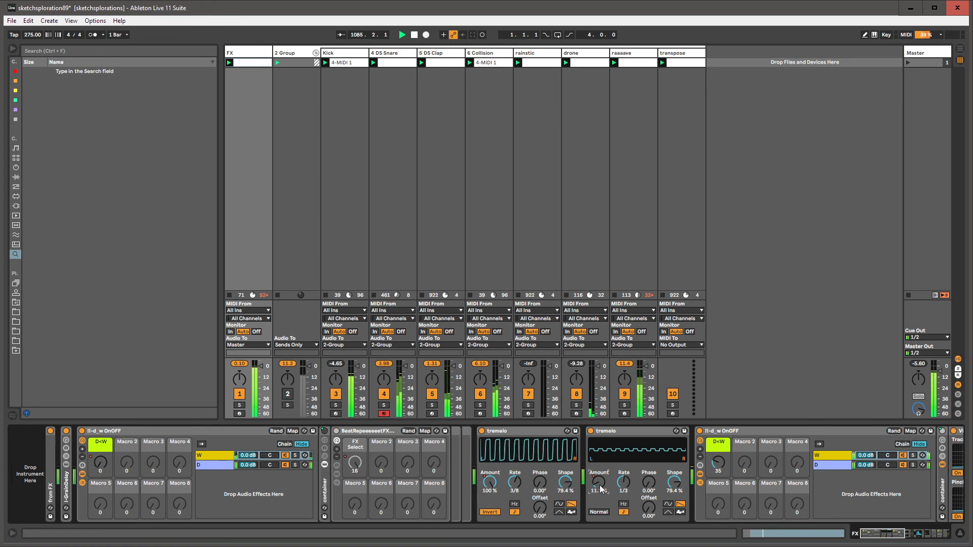
Step: Open the second tremelo's Amount envelope in the FX clip and simplify the whole envelope
key("shift+Tab")
left_click(514, 483)
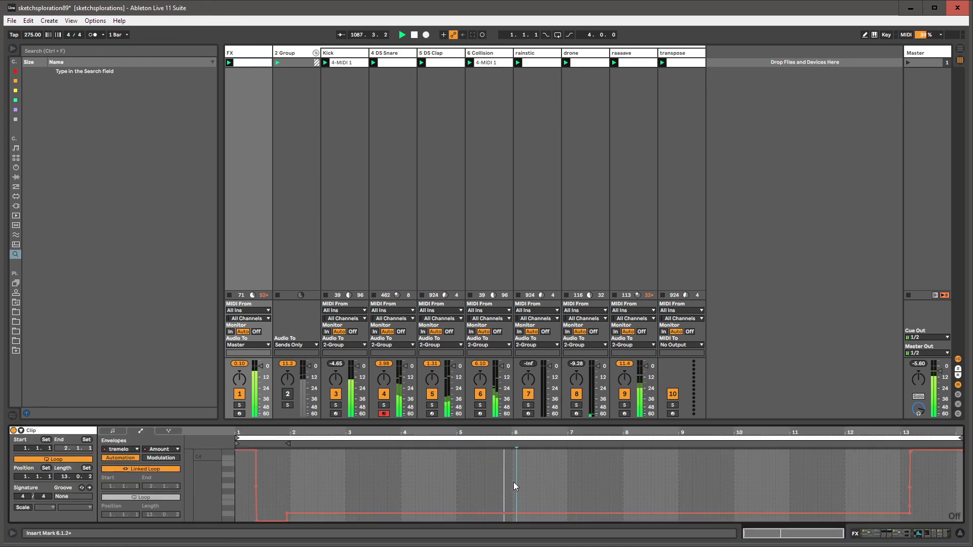
key("ctrl+a")
right_click(376, 487)
key("s")
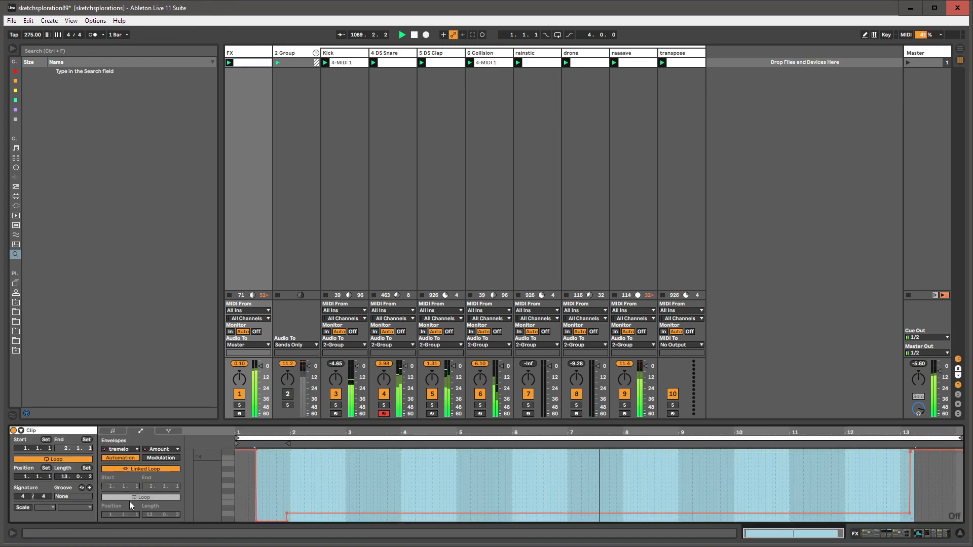
Step: Unlink the second tremelo's Amount envelope from the clip loop and extend its loop length to 18.3.3
left_click(148, 470)
left_click_drag(174, 515, 174, 499)
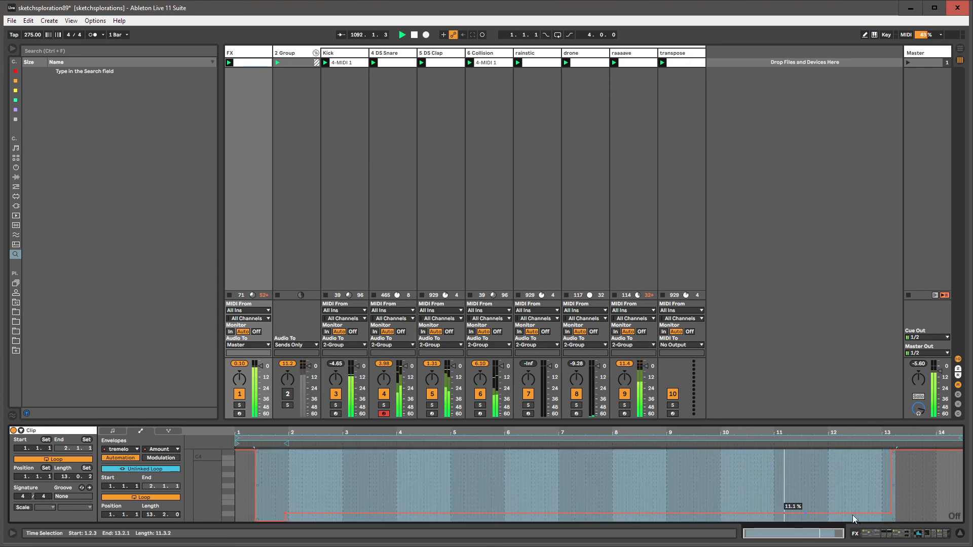
left_click_drag(944, 451, 944, 520)
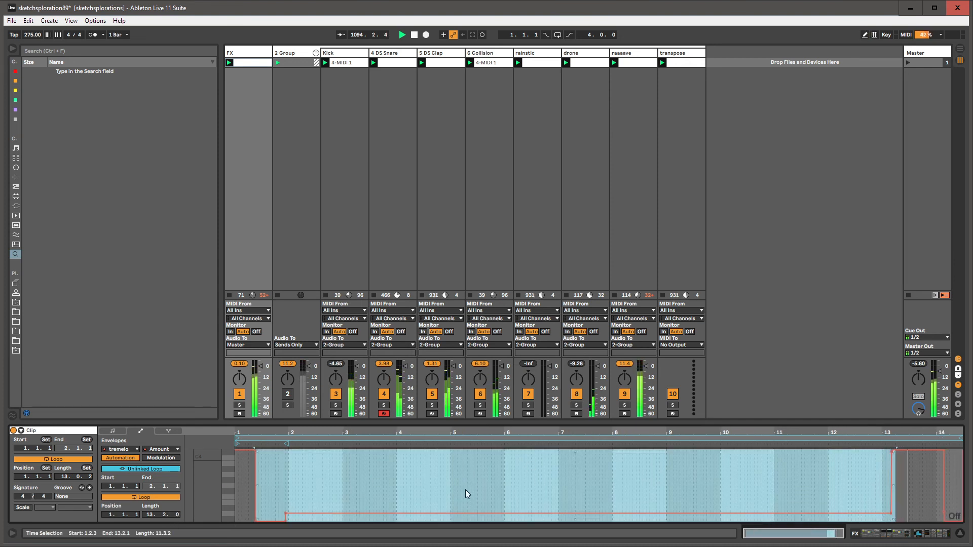
left_click_drag(174, 516, 175, 482)
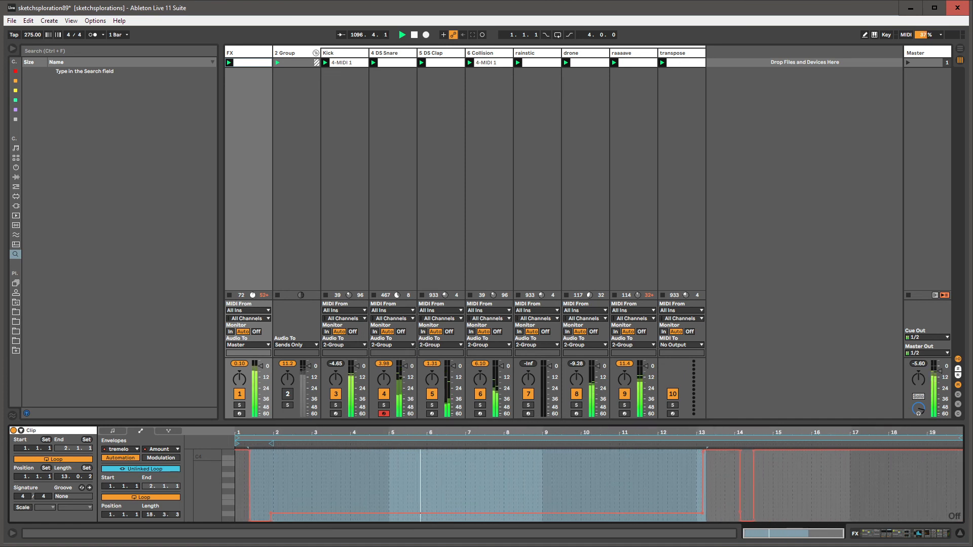
Step: Draw the second tremelo's Amount envelope down to 0% across most of the loop, keeping short 100% bursts near bars 1 and 13
key("b")
mouse_move(725, 512)
left_mouse_down()
mouse_move(837, 538)
mouse_move(962, 530)
left_mouse_up()
left_click_drag(563, 518, 708, 521)
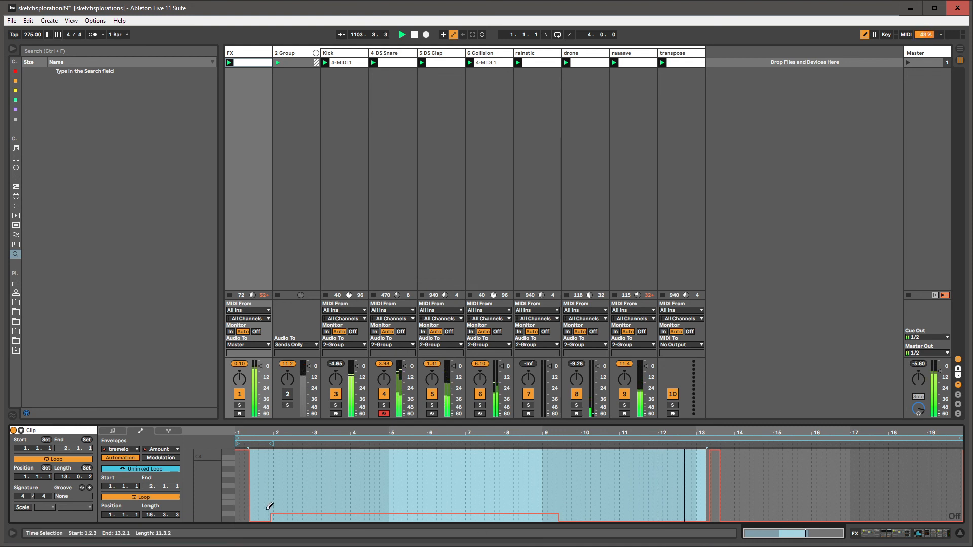
left_click_drag(266, 511, 575, 517)
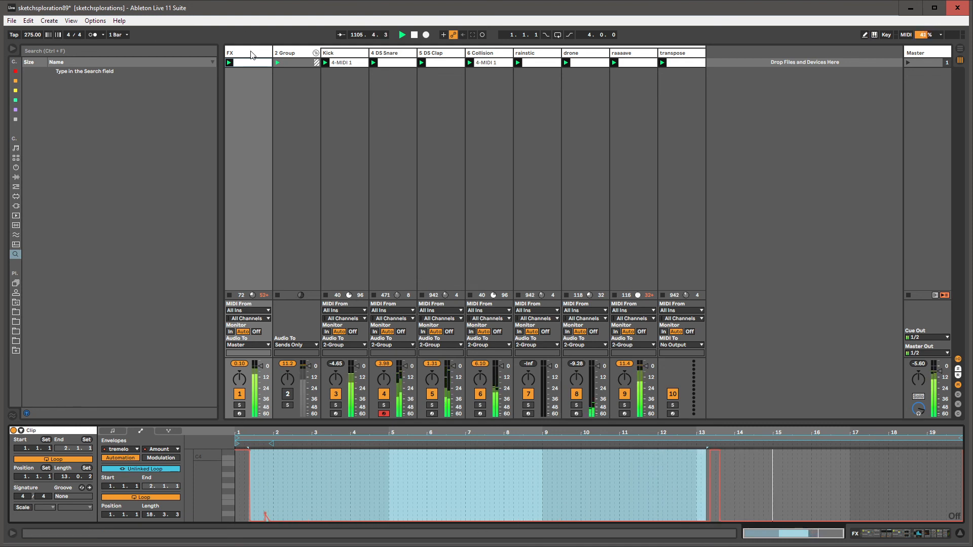
Step: Collapse the devices of the first !!-d_w OnOFF rack on the FX track and set the I-HybridReverb's Blend to 100/0
left_click(252, 53)
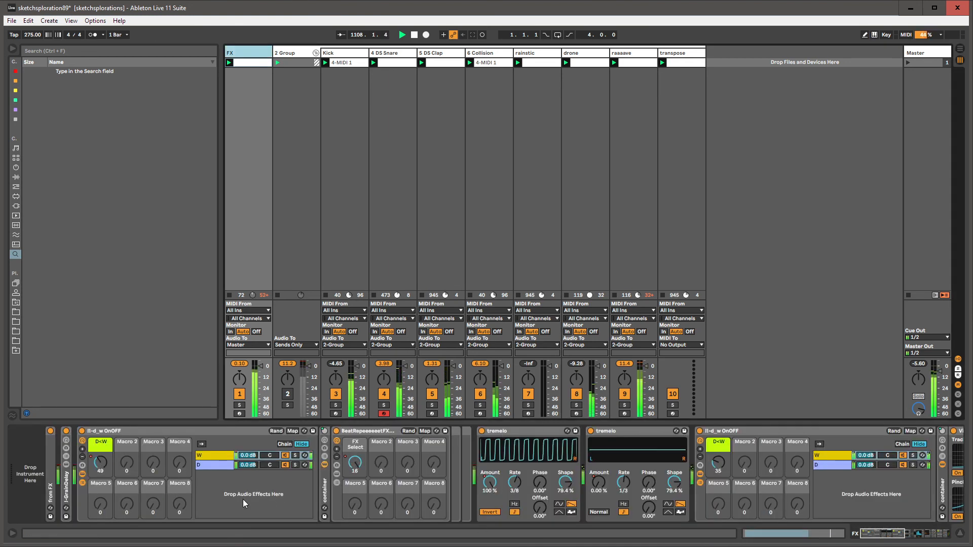
left_click(81, 483)
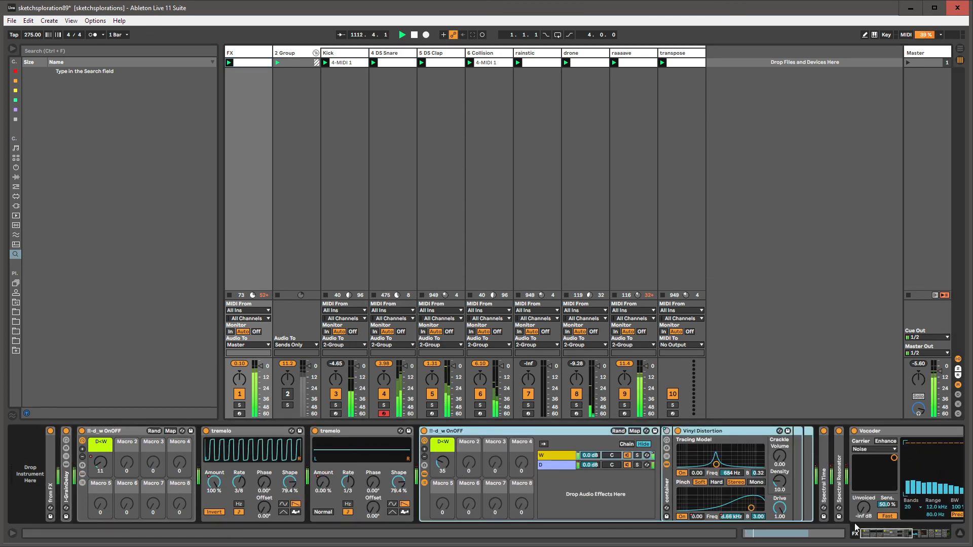
left_click(898, 536)
left_click_drag(898, 533, 914, 534)
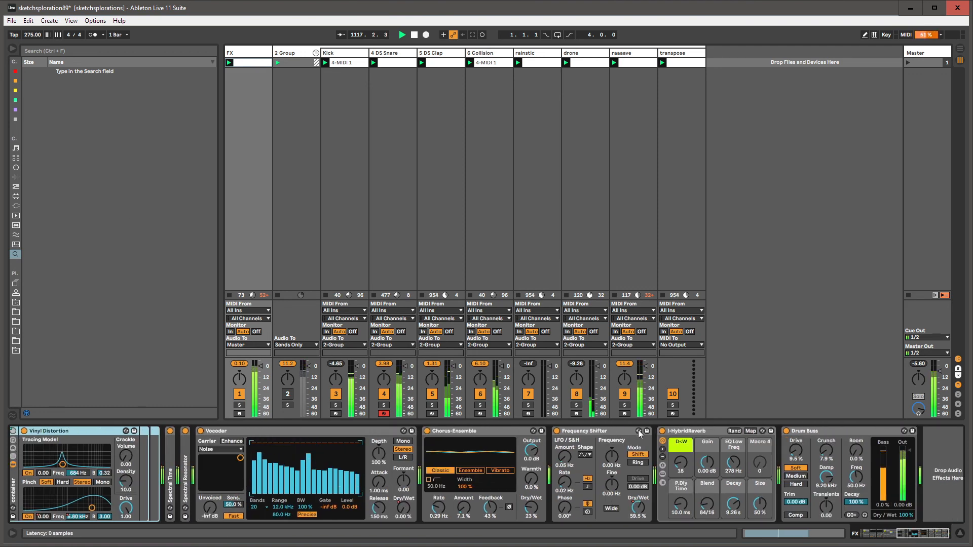
left_click_drag(700, 503, 700, 494)
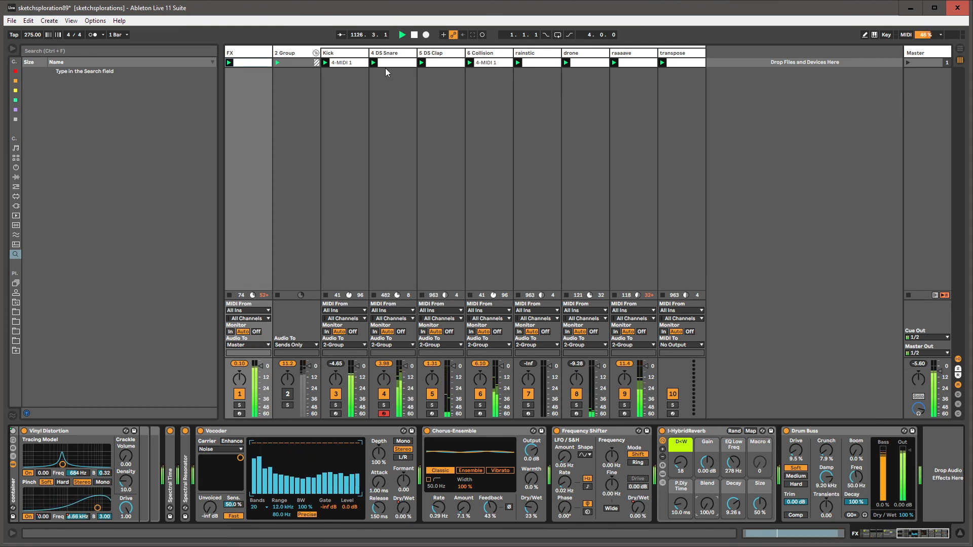
Step: Add a Resonators device from the effects collection between the first !!-d_w OnOFF rack and the first tremelo on the FX track
left_click(233, 54)
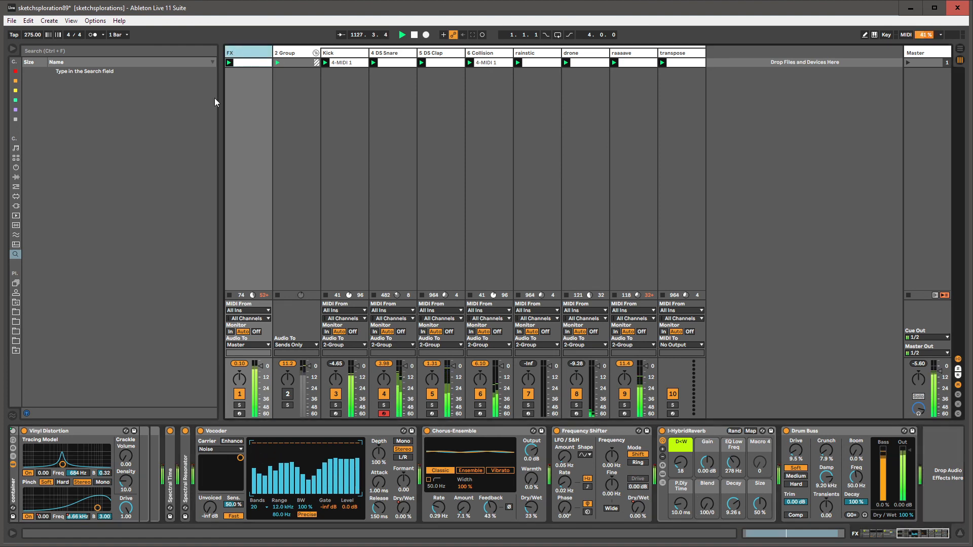
left_click(16, 187)
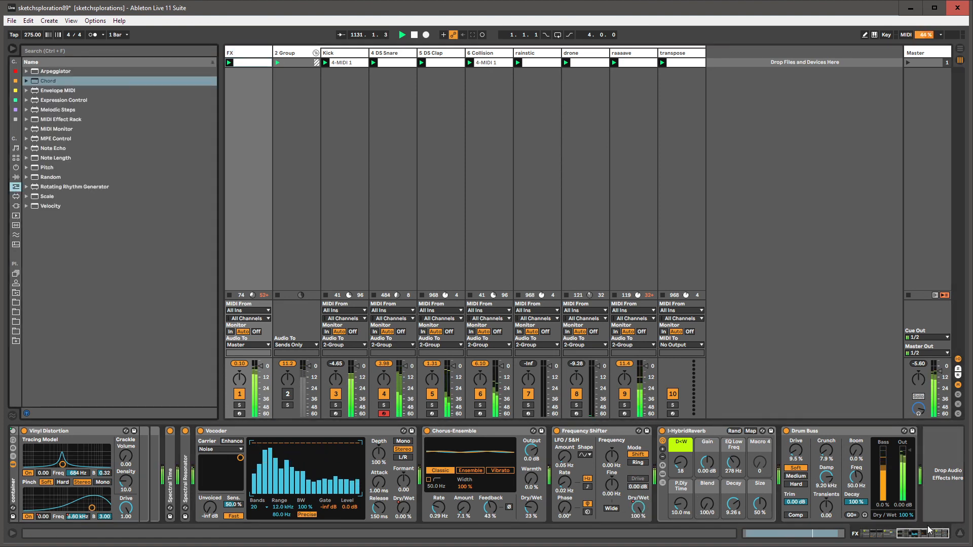
left_click_drag(911, 536, 877, 536)
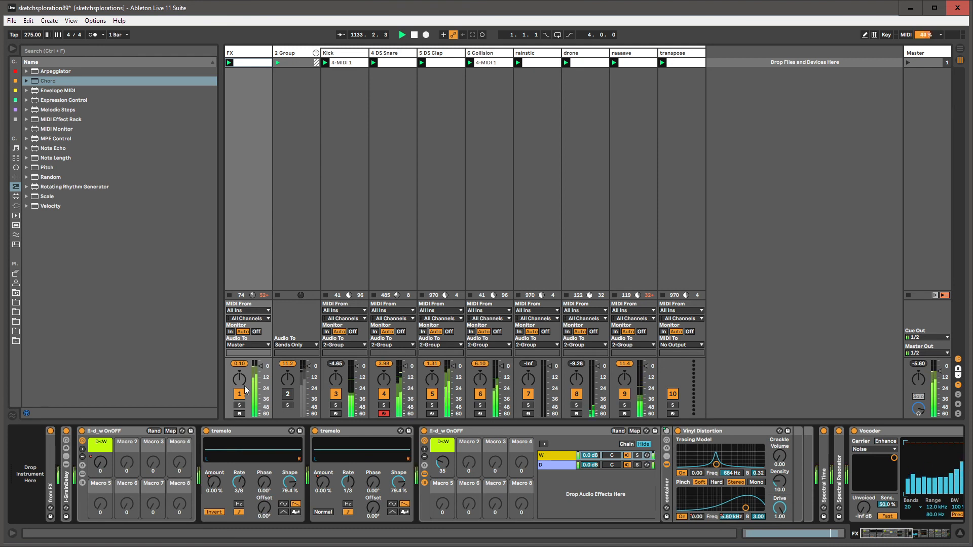
left_click(143, 450)
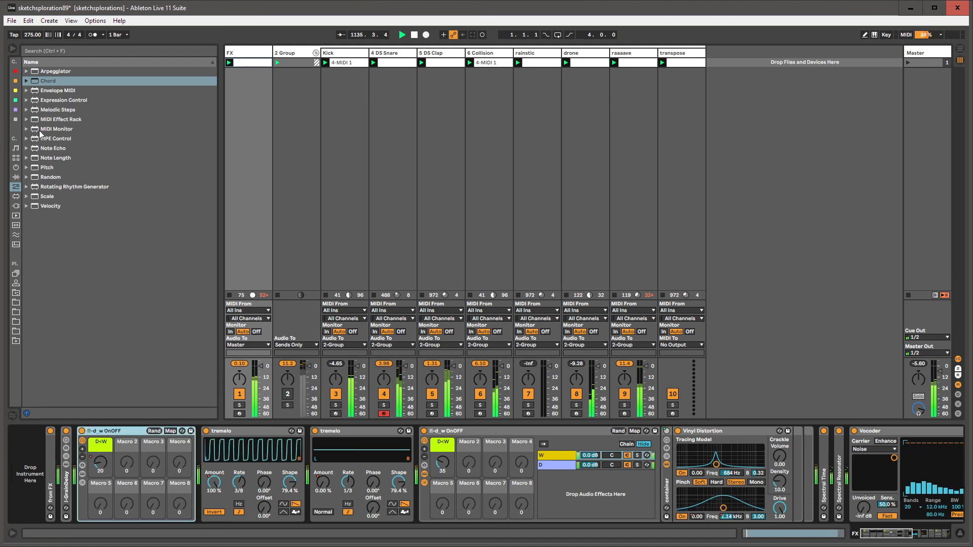
left_click(16, 177)
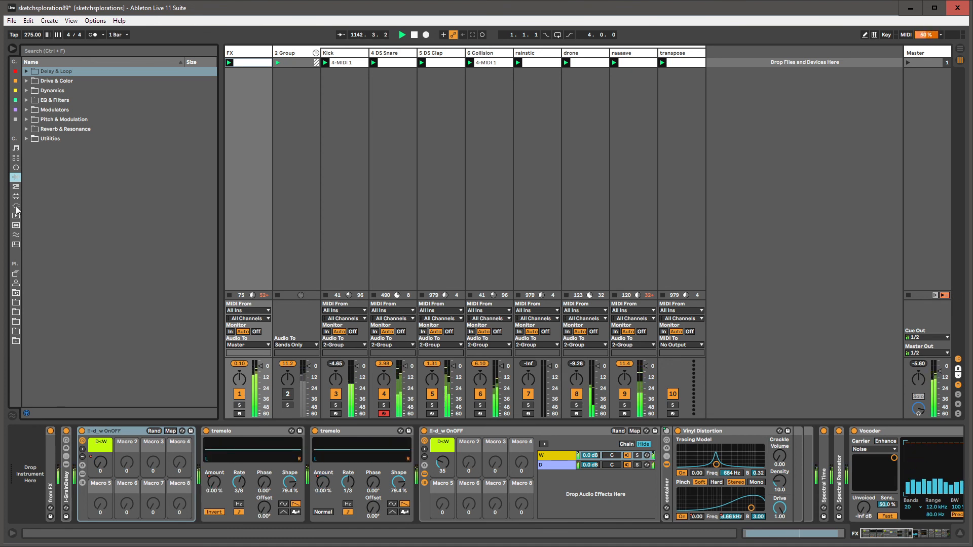
left_click(15, 187)
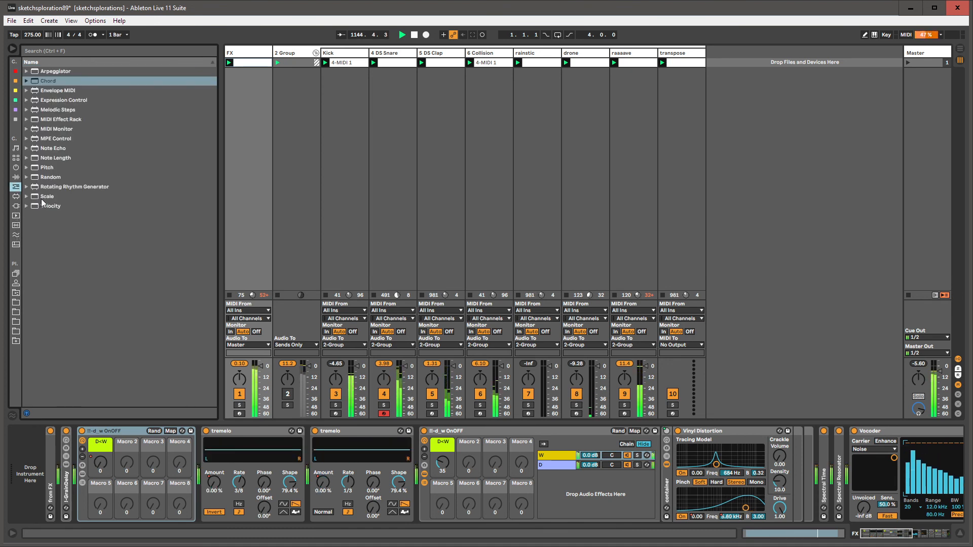
left_click(15, 177)
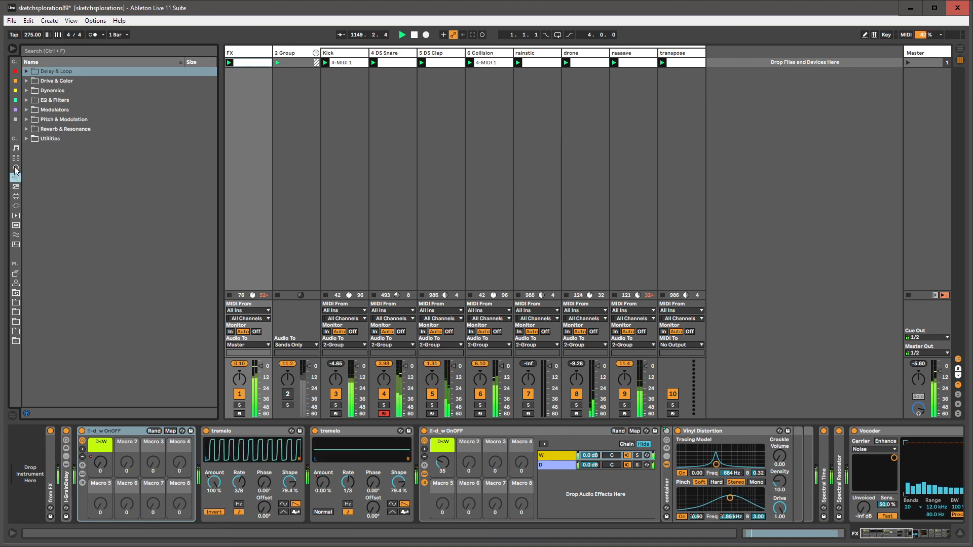
left_click(15, 120)
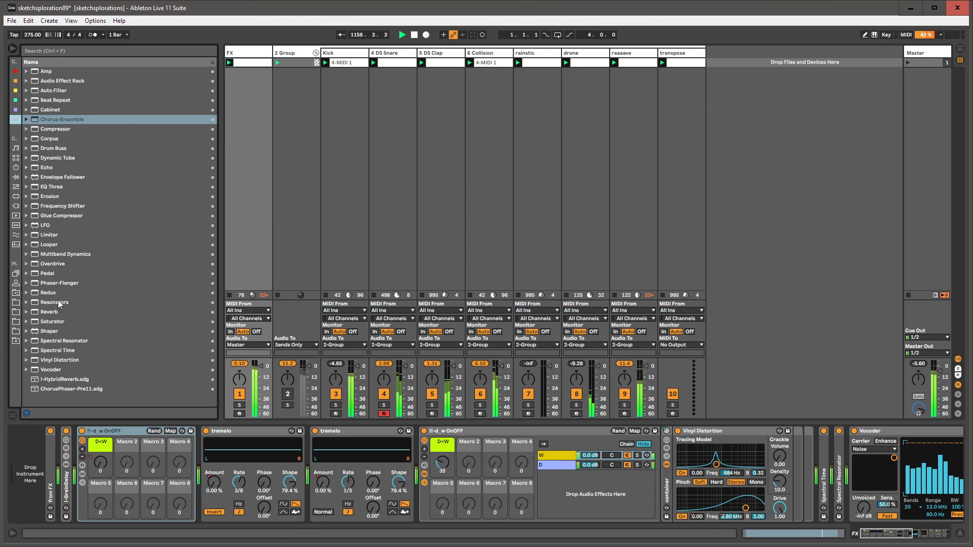
left_click_drag(58, 303, 219, 481)
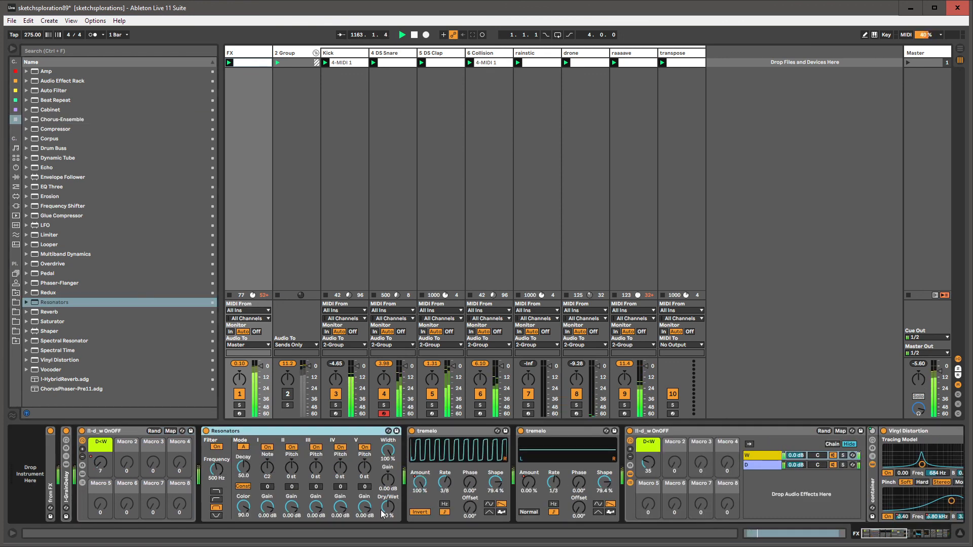
Step: Tune the Resonators with Note I at A1 and Pitches II to V at +2, -2, +1 and -2 st
left_click_drag(268, 467, 277, 473)
key("Down")
key("Down")
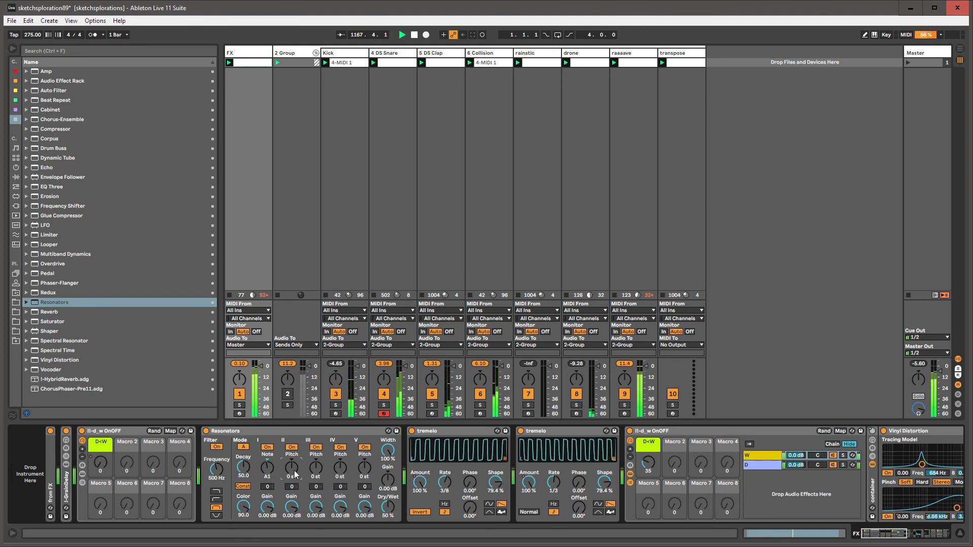
left_click_drag(293, 471, 292, 468)
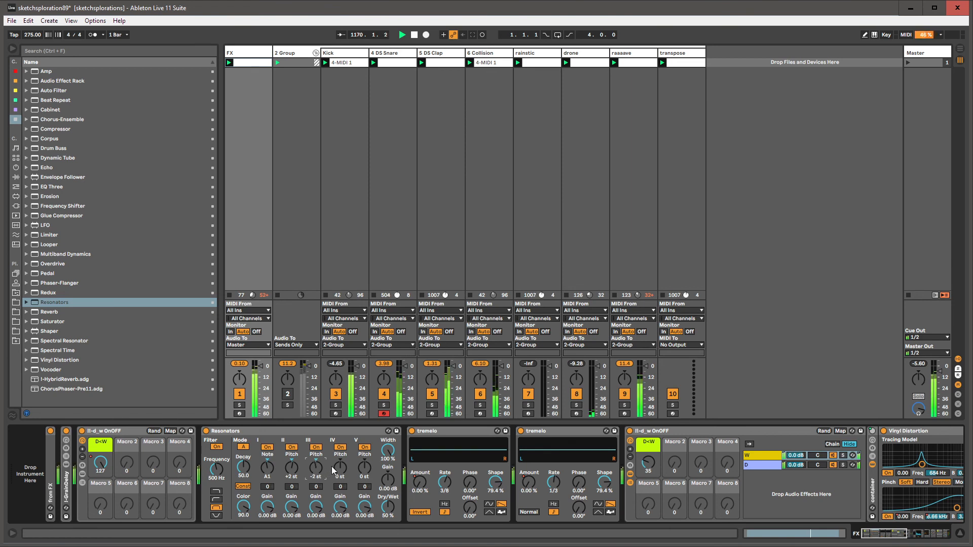
left_click_drag(362, 468, 362, 473)
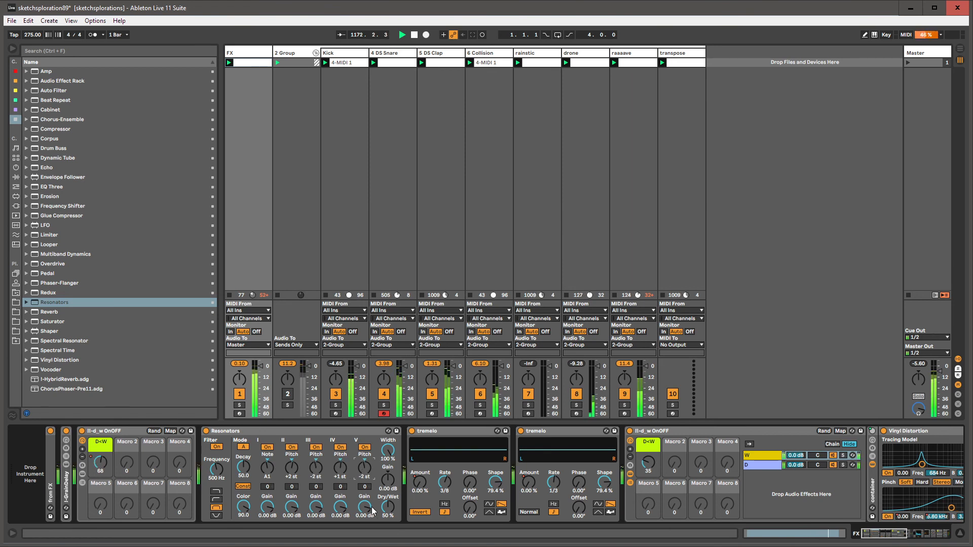
Step: Record a movement of the Resonators' Dry/Wet into the FX clip and show its automation envelope
left_click_drag(387, 508, 386, 529)
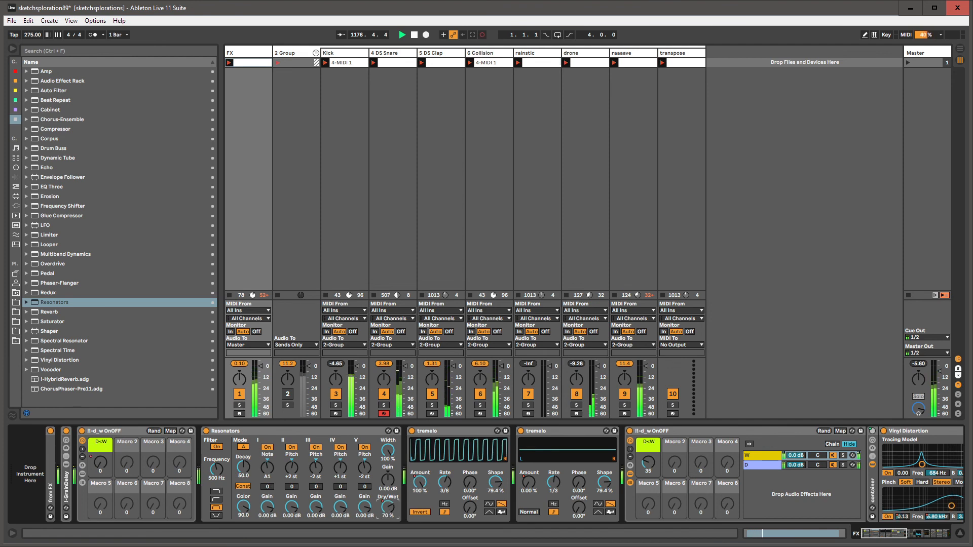
right_click(386, 507)
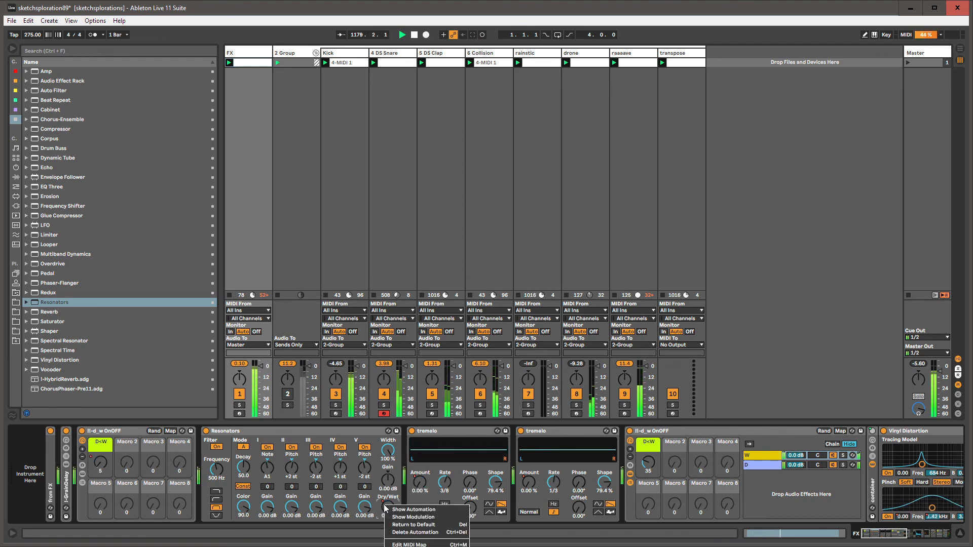
left_click(408, 509)
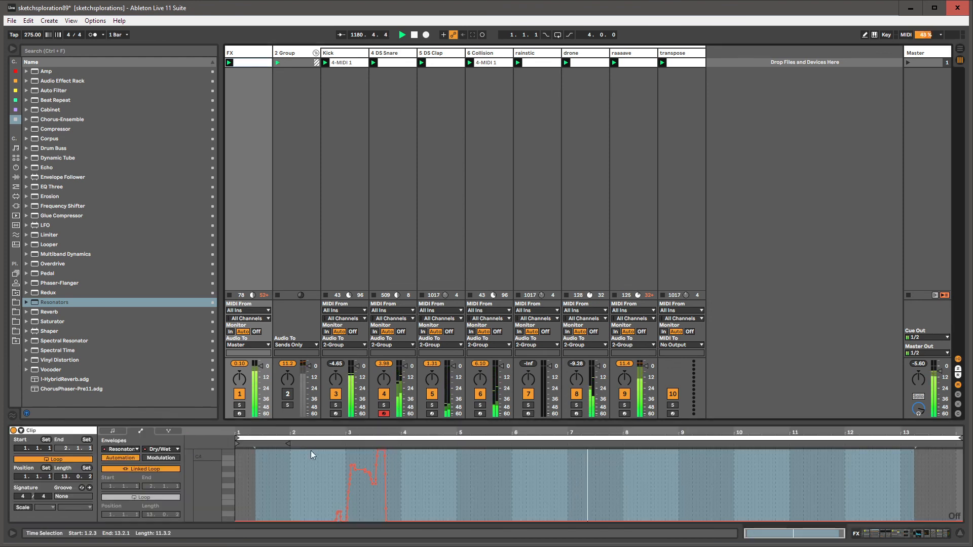
Step: Simplify the recorded Resonators Dry/Wet curve, then unlink the envelope and set its loop length to 19.0.2
left_click(327, 477)
right_click(355, 495)
left_click(373, 508)
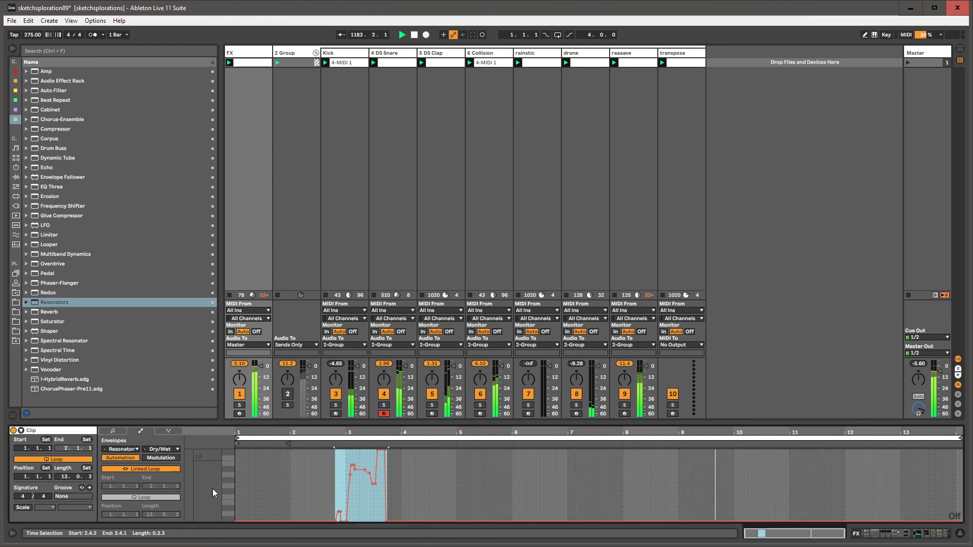
left_click(145, 469)
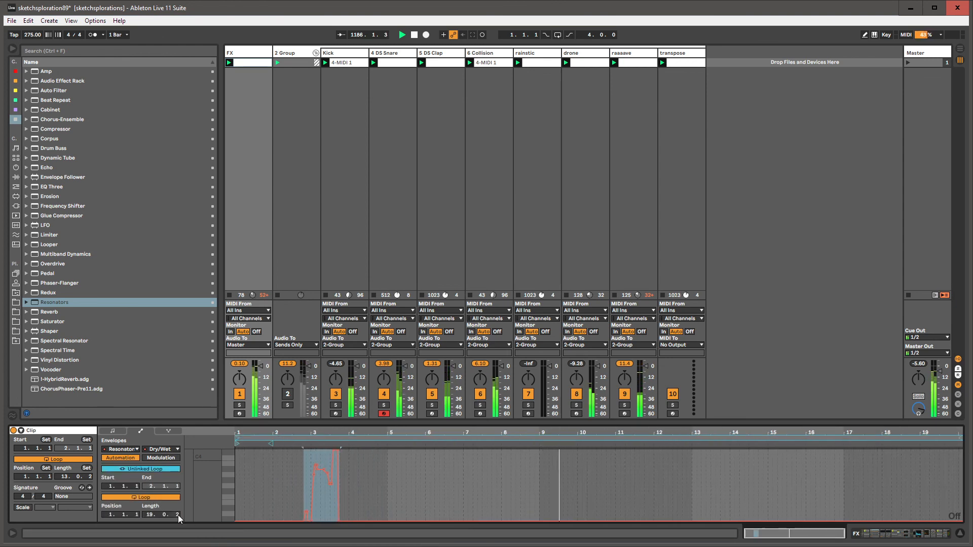
key("shift+Tab")
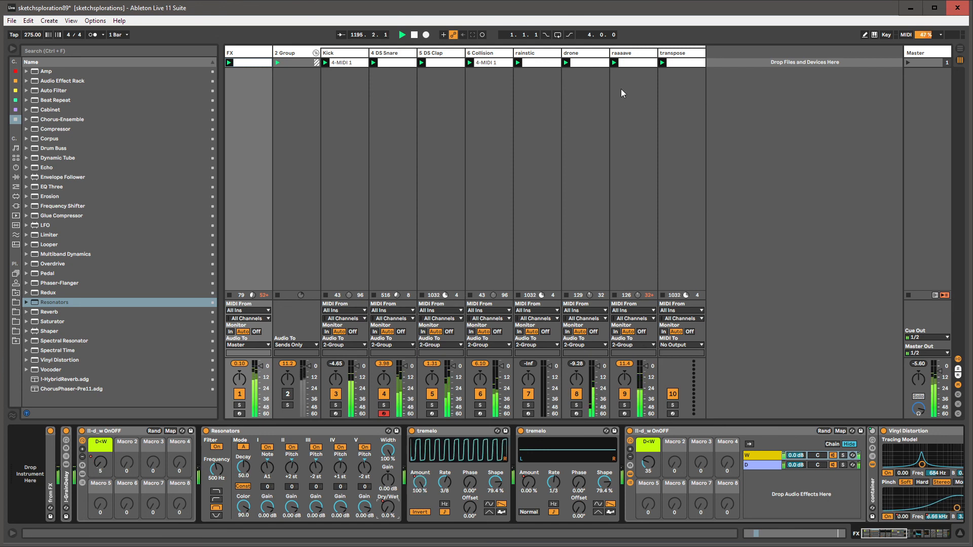
Step: Set the rainstick rack's D-W macro to 127 on the rainstic track and add a Utility device after it
left_click(521, 55)
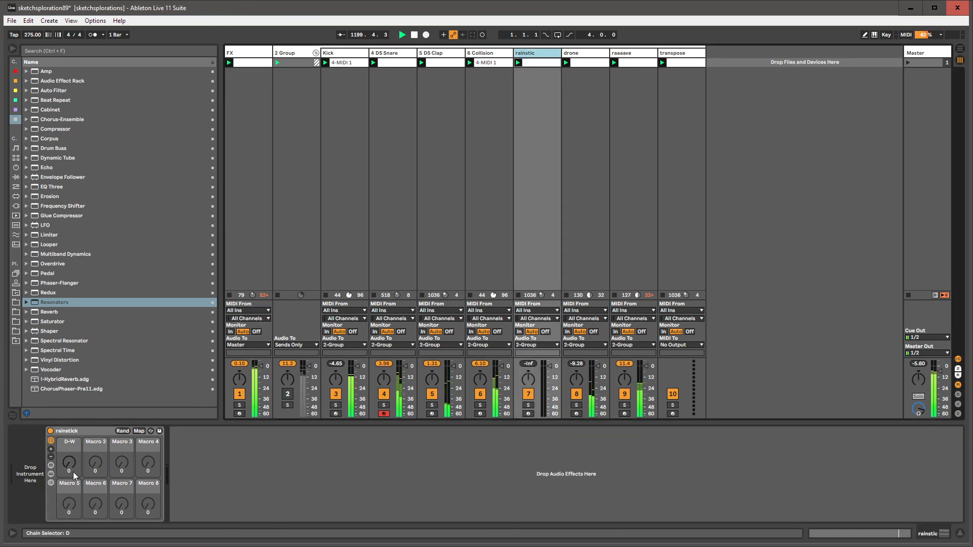
left_click_drag(69, 462, 69, 398)
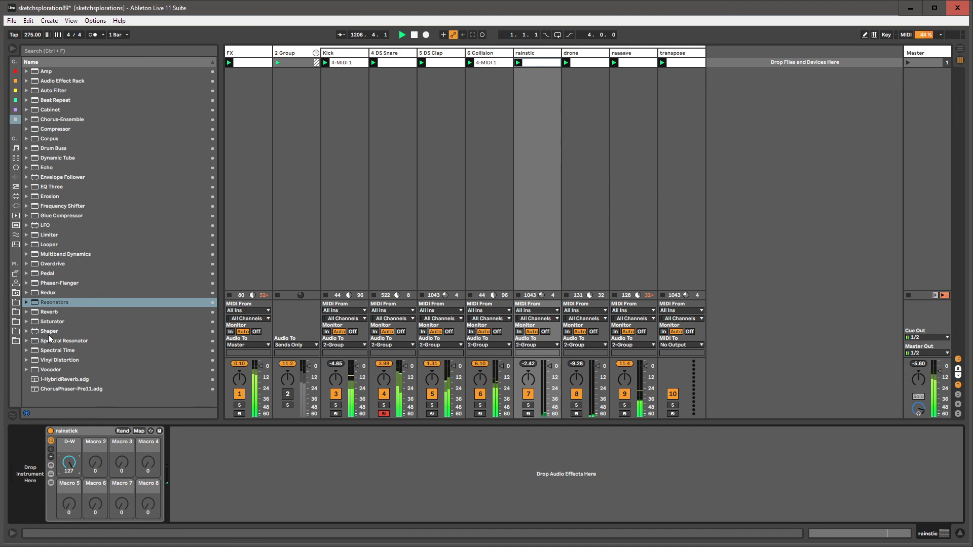
left_click(15, 168)
left_click(14, 120)
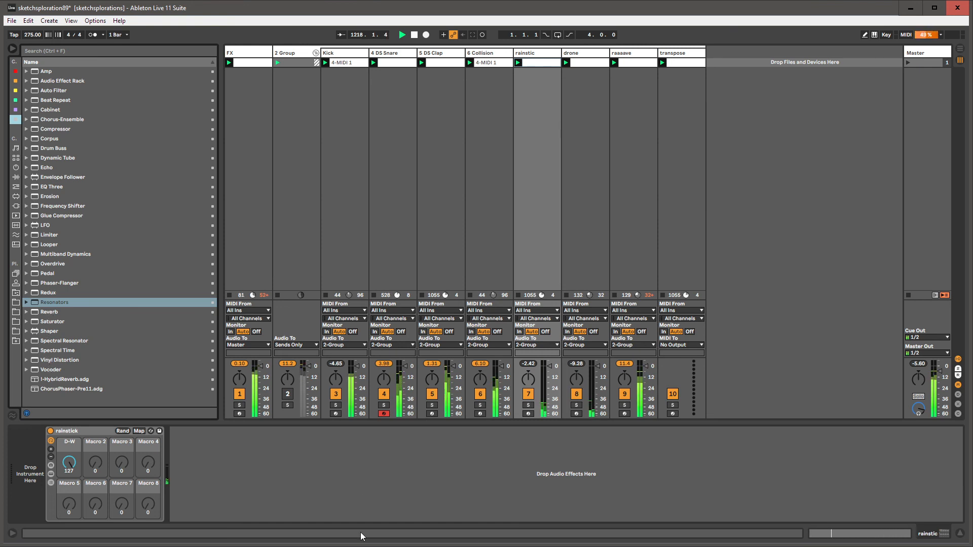
left_click(310, 480)
key("ctrl+f")
type("utility")
key("Down")
key("Return")
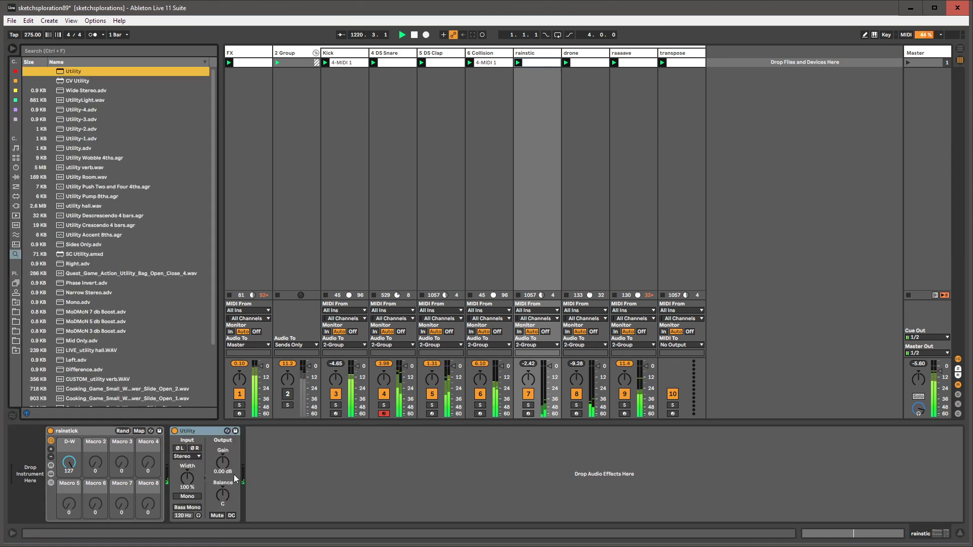
Step: Raise the Utility's gain to 9.44 dB on the rainstic track and compare the sound with the device bypassed
key("Escape")
left_click_drag(223, 462, 223, 446)
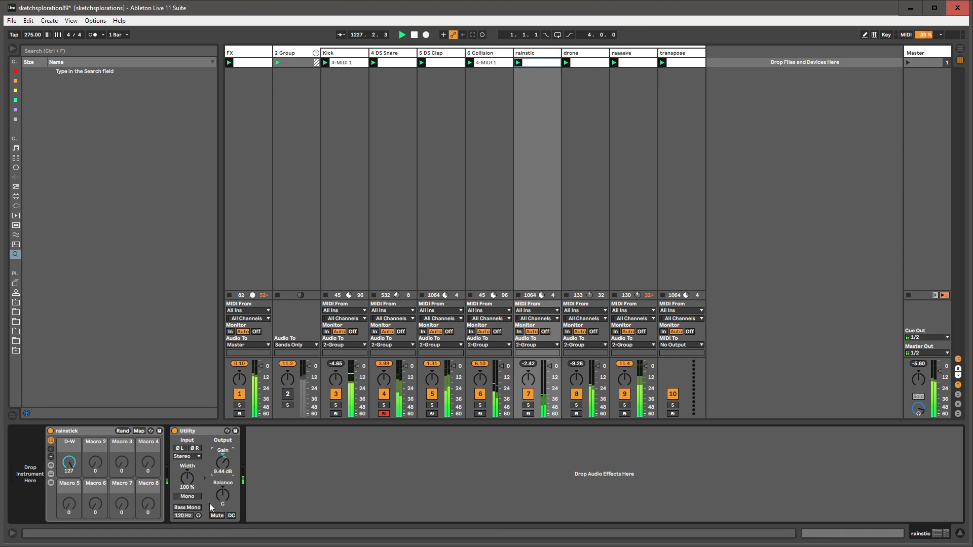
left_click(175, 431)
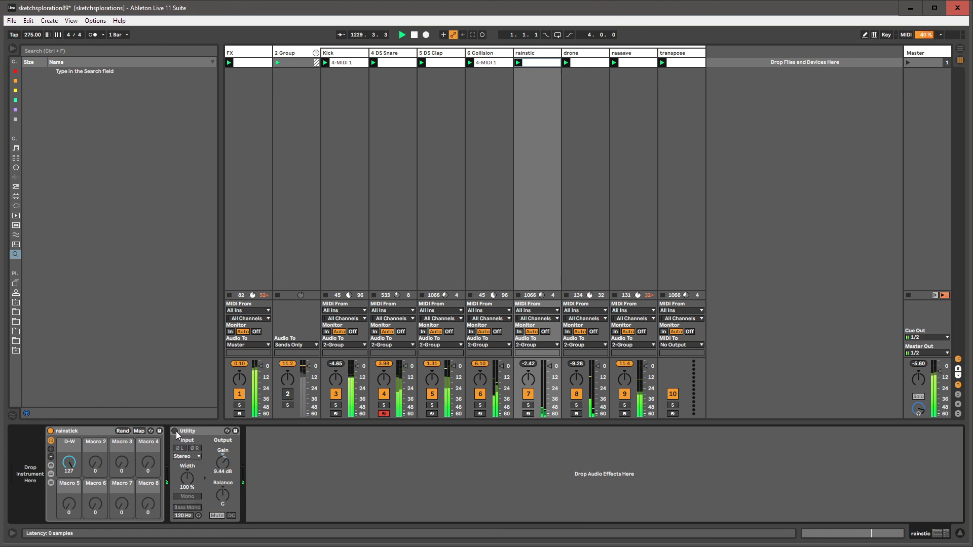
left_click(175, 431)
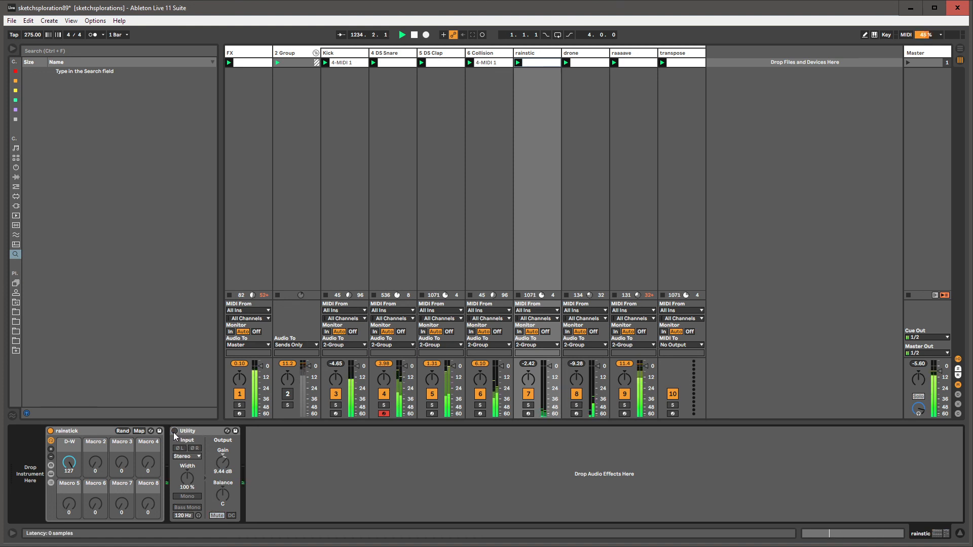
Step: Duplicate the enabled Utility on the rainstic track and reset the copy's gain to 0 dB
left_click(196, 429)
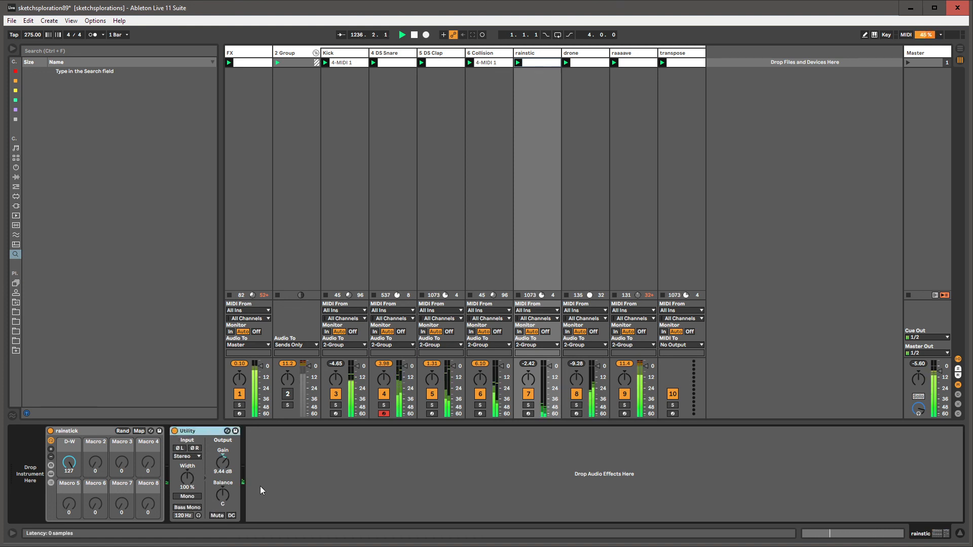
key("ctrl+d")
double_click(298, 467)
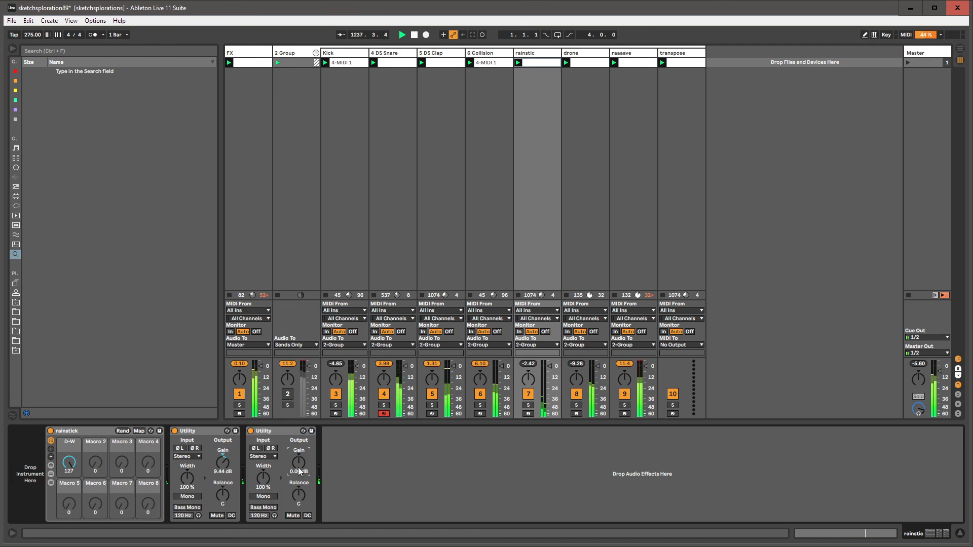
Step: Show the second Utility's Mute envelope in the rainstic clip, unlink it and set its loop length to 4.1.1
right_click(294, 516)
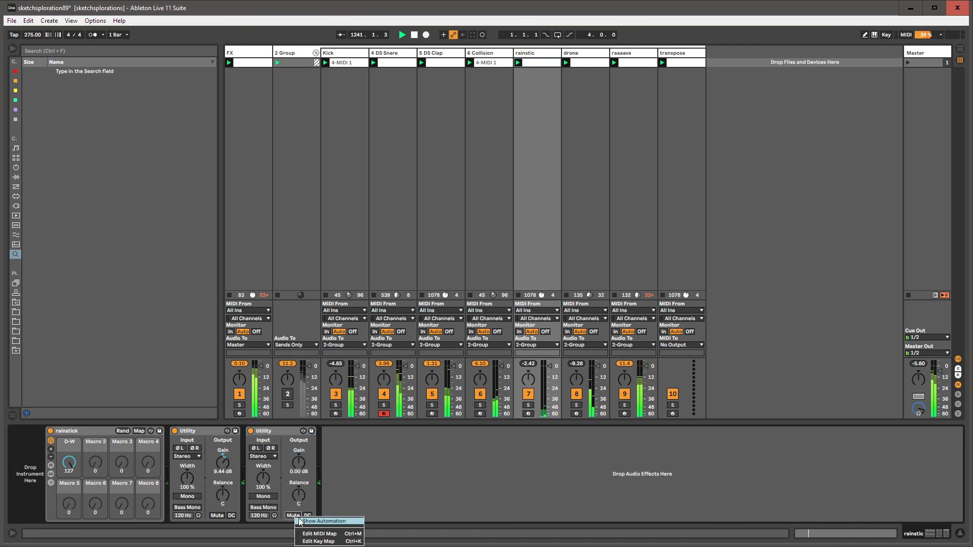
left_click(304, 521)
left_click(130, 460)
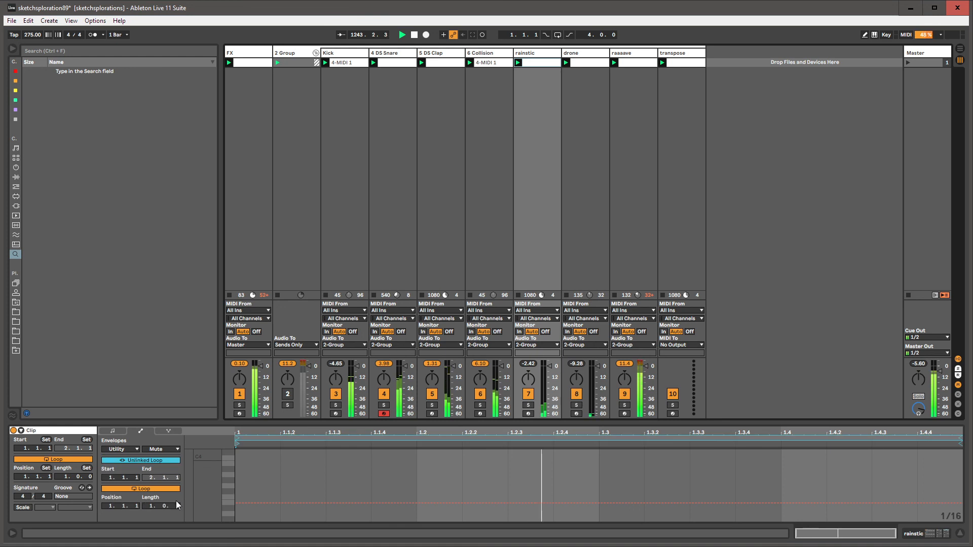
left_click_drag(174, 507, 174, 401)
Step: Draw the Mute envelope on from about 2.2.3 to 4.4.3, with a short off gap just before bar 4
key("b")
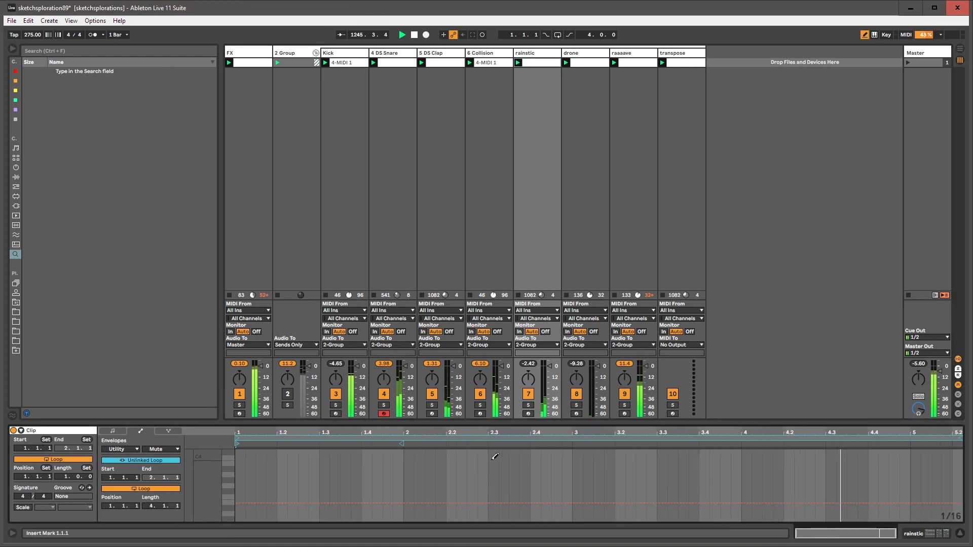
left_click_drag(483, 463, 832, 456)
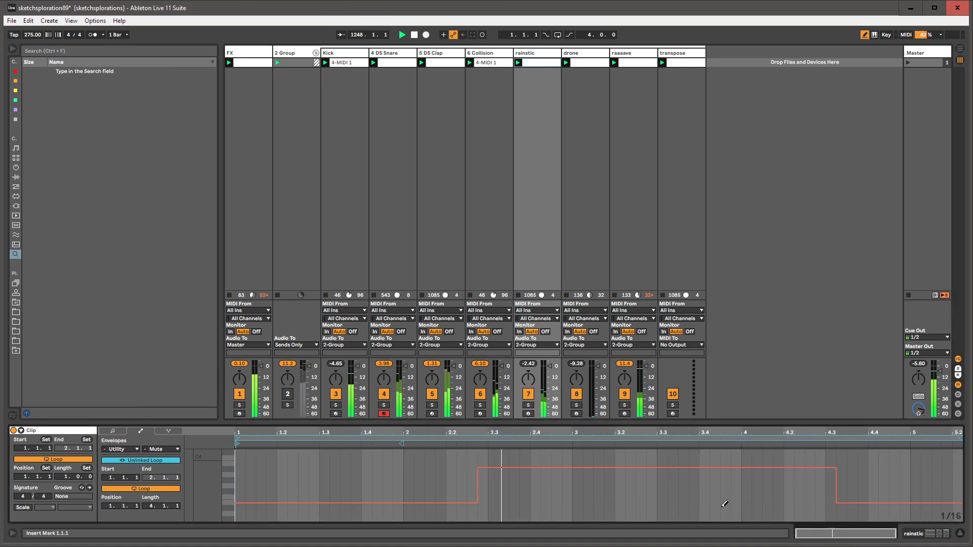
left_click_drag(754, 509, 717, 507)
left_click_drag(897, 487, 736, 471)
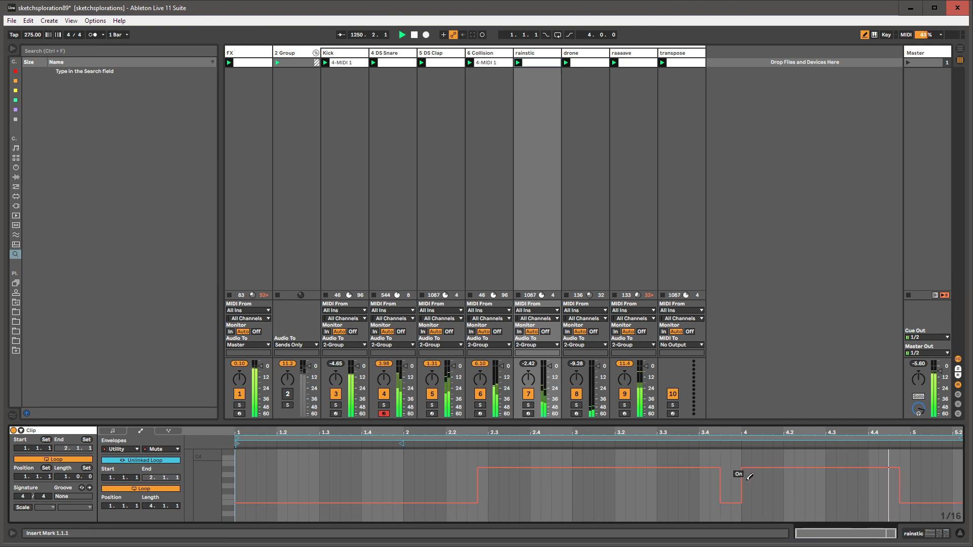
Step: Lengthen the Mute envelope loop to 14.1.1, extend the muted section into bar 9 and mute again from late bar 11 to the end
left_click_drag(146, 506, 147, 481)
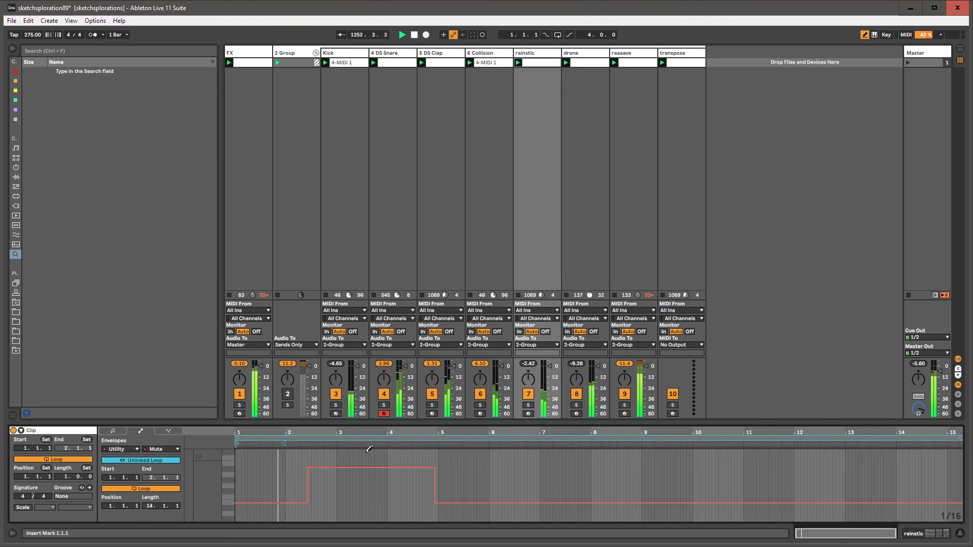
left_click_drag(387, 461, 663, 459)
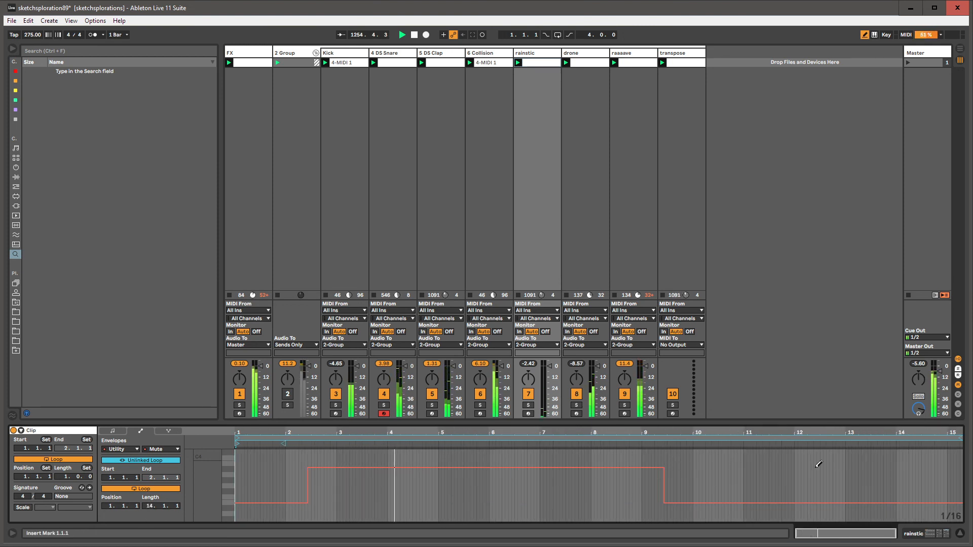
left_click_drag(790, 462, 955, 473)
key("b")
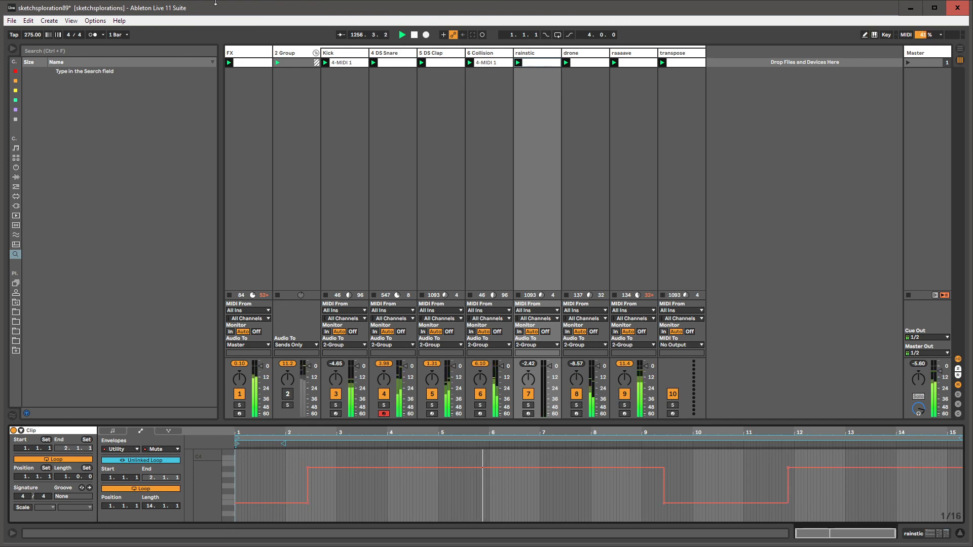
Step: Set both Drive and Crunch to 0 % on the Drum Buss at the end of the FX chain
double_click(243, 53)
left_click_drag(874, 539, 917, 538)
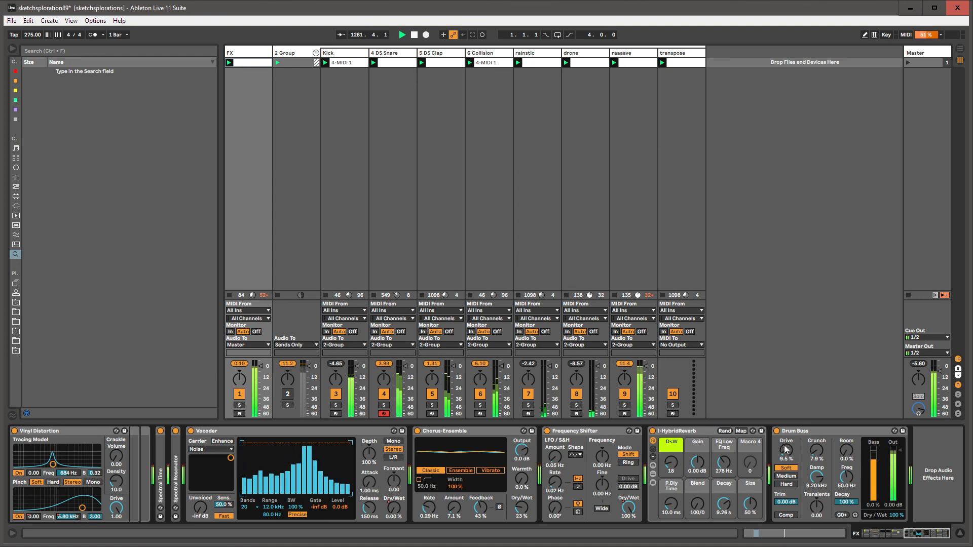
left_click_drag(783, 448, 783, 471)
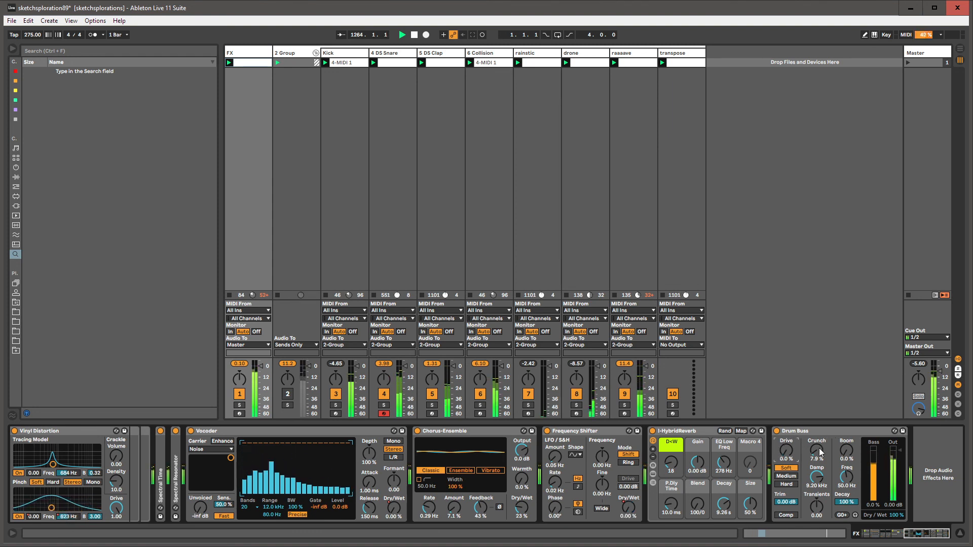
left_click_drag(817, 449, 829, 472)
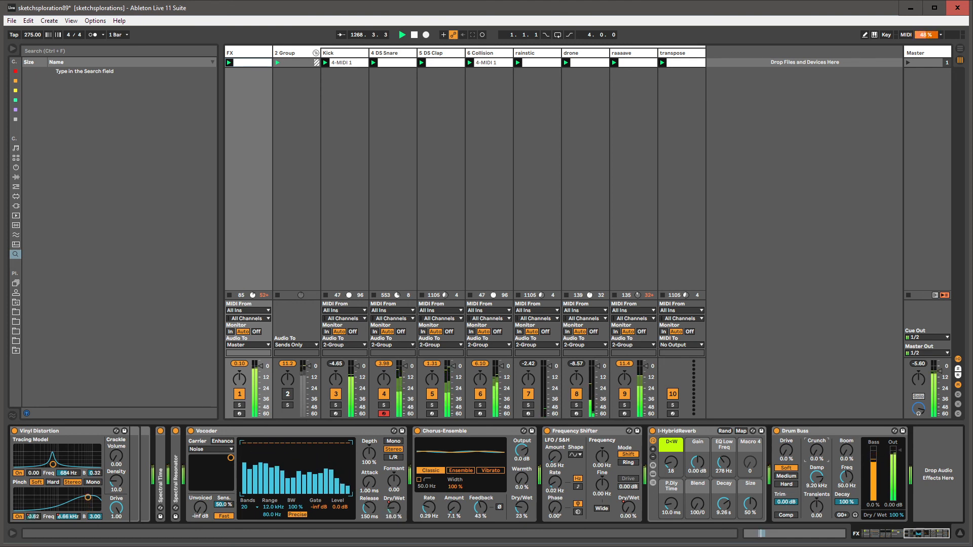
Step: Compare the FX Drum Buss bypassed and active, and set its Boom to 13 %, Dry/Wet to 19 % and Drive to 8.7 %
left_click(776, 430)
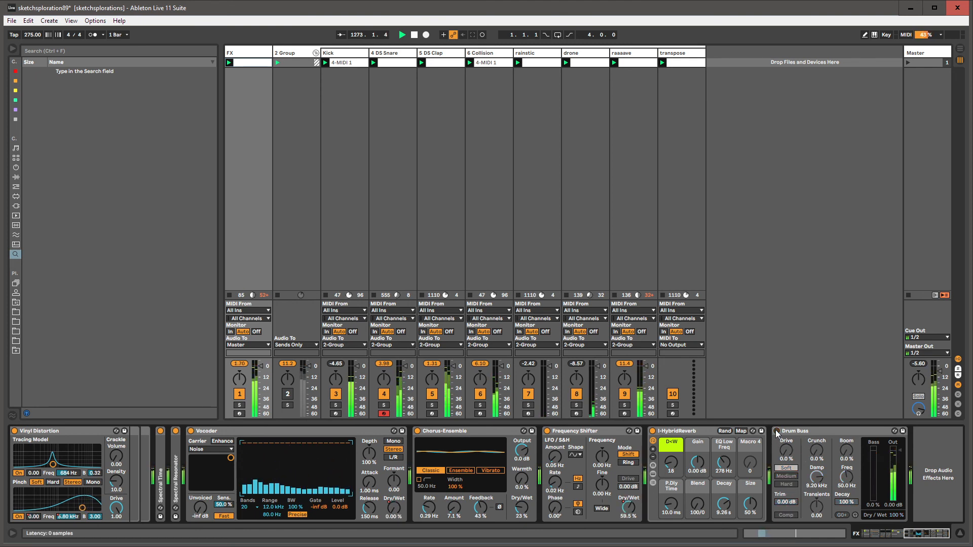
left_click(775, 431)
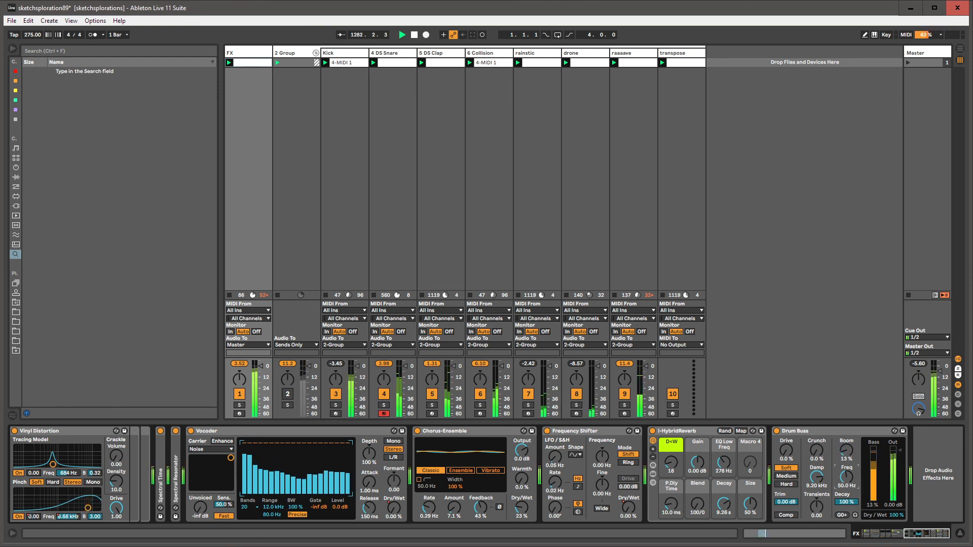
left_click_drag(786, 450, 786, 431)
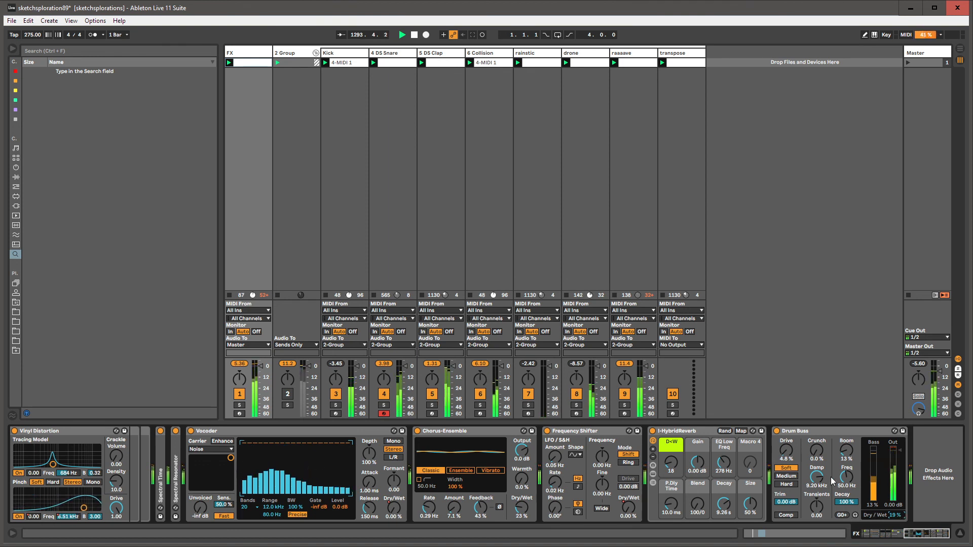
left_click(708, 430)
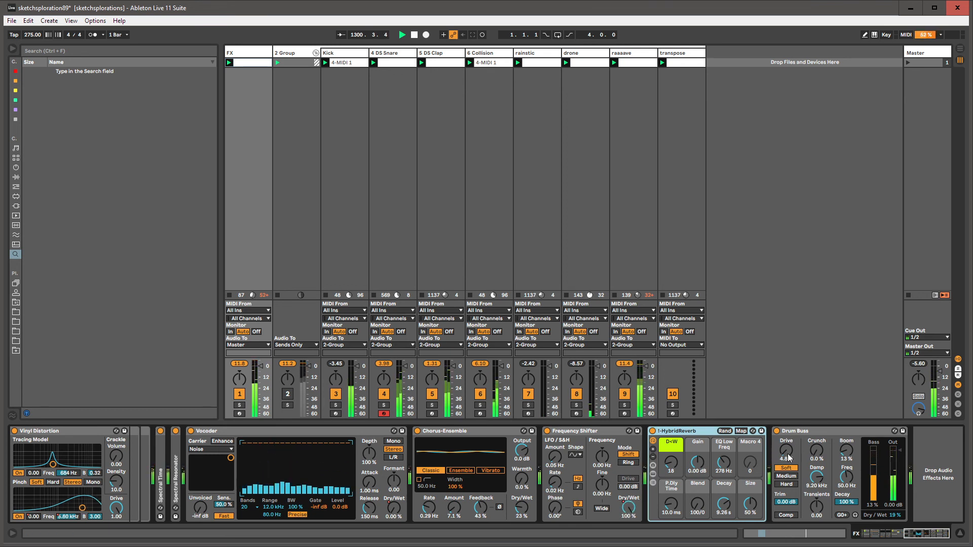
left_click_drag(788, 458, 786, 408)
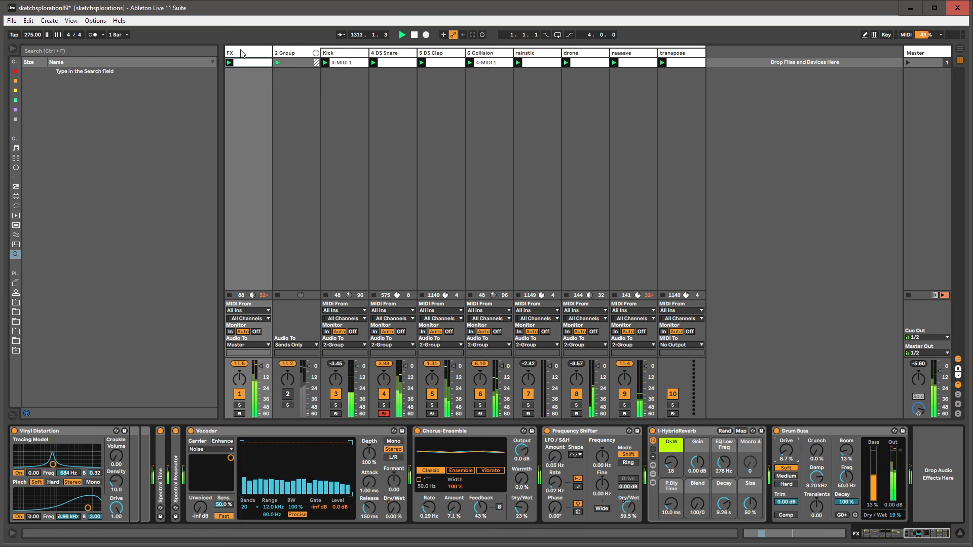
Step: Browse the available instruments, including Wavetable, Drum Synth and Drum Rack, with the FX track selected
left_click(242, 54)
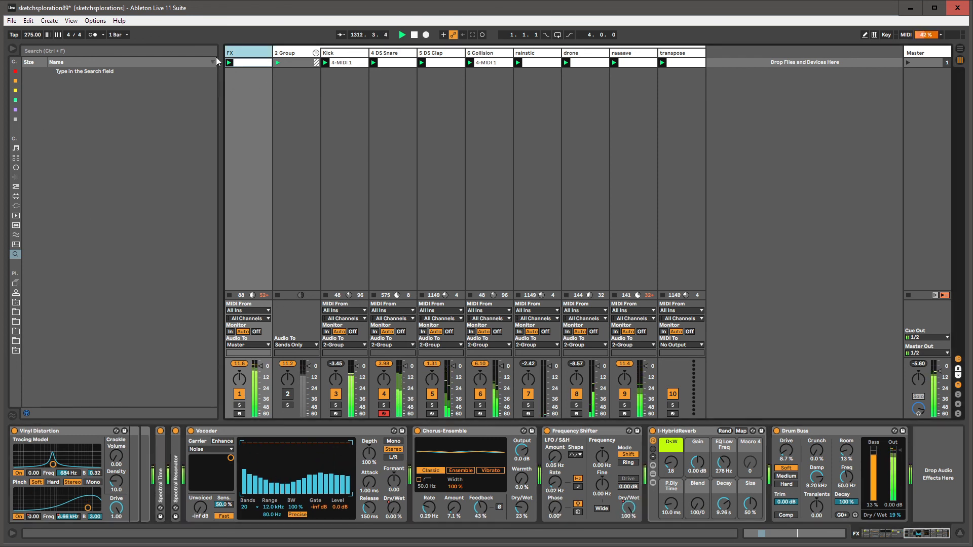
left_click(16, 167)
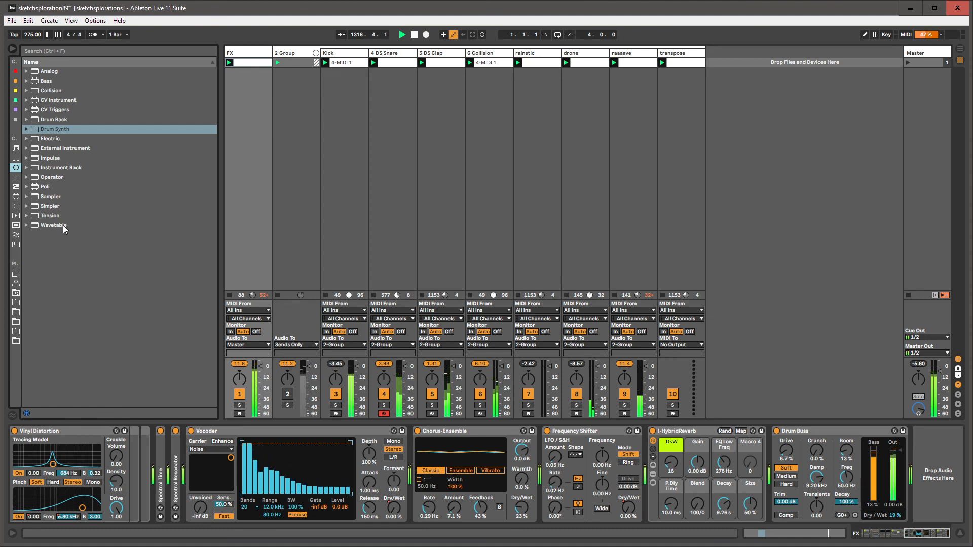
left_click(62, 226)
left_click(55, 130)
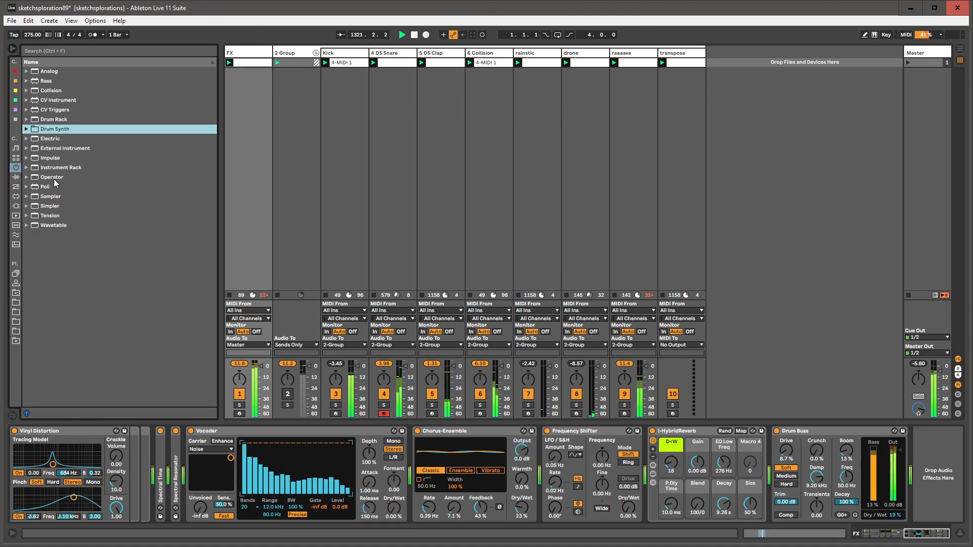
left_click(48, 120)
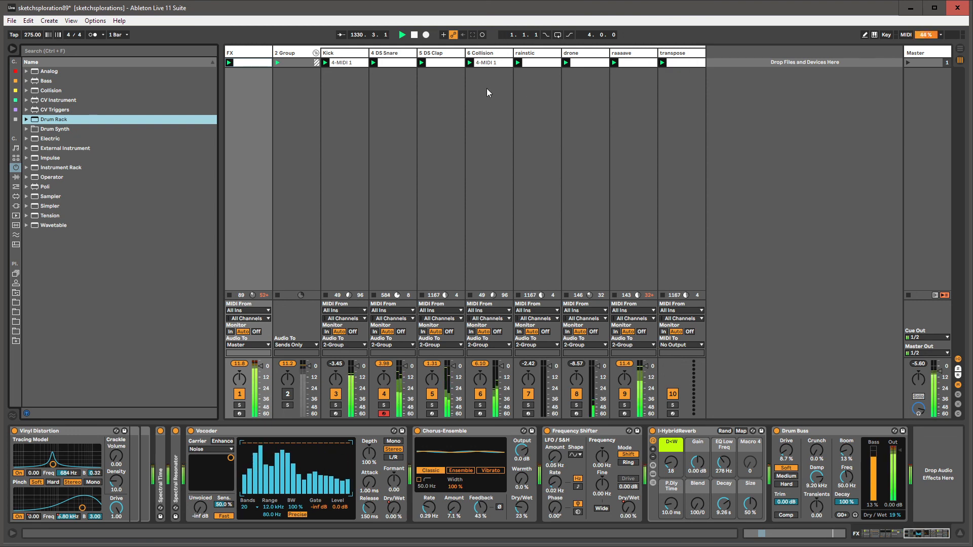
Step: Review the device chains of the group, FX, transpose, Kick and DS Clap tracks
left_click(293, 53)
left_click(242, 56)
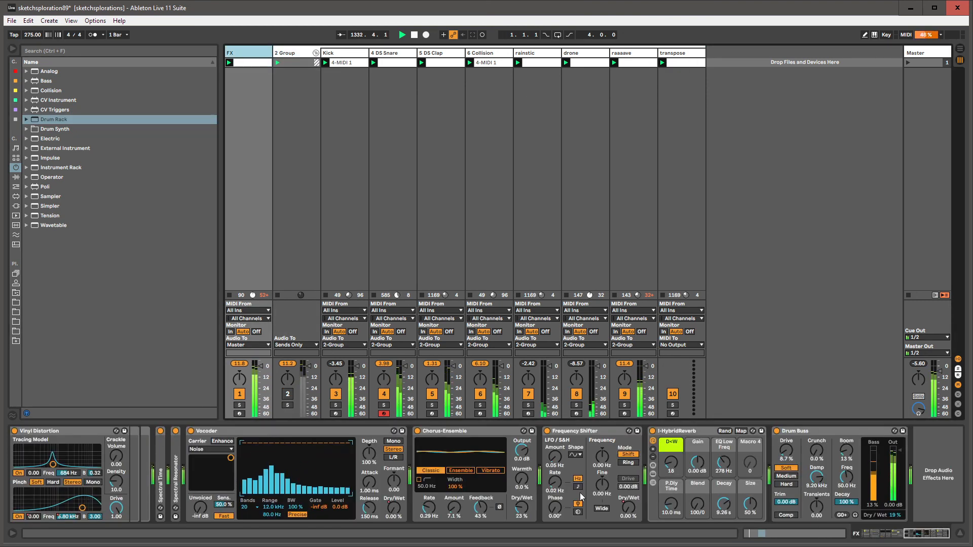
left_click_drag(905, 534, 871, 534)
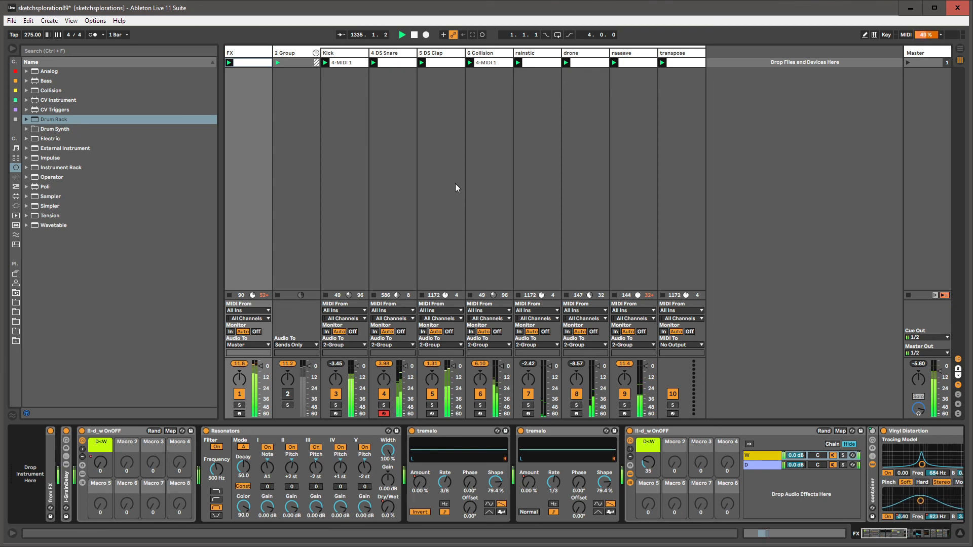
left_click(679, 62)
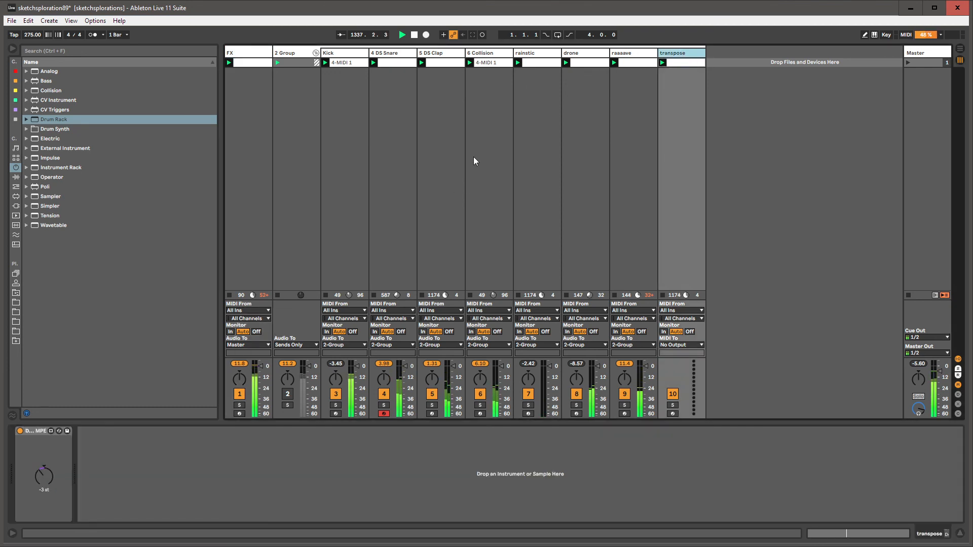
left_click(294, 58)
left_click(359, 56)
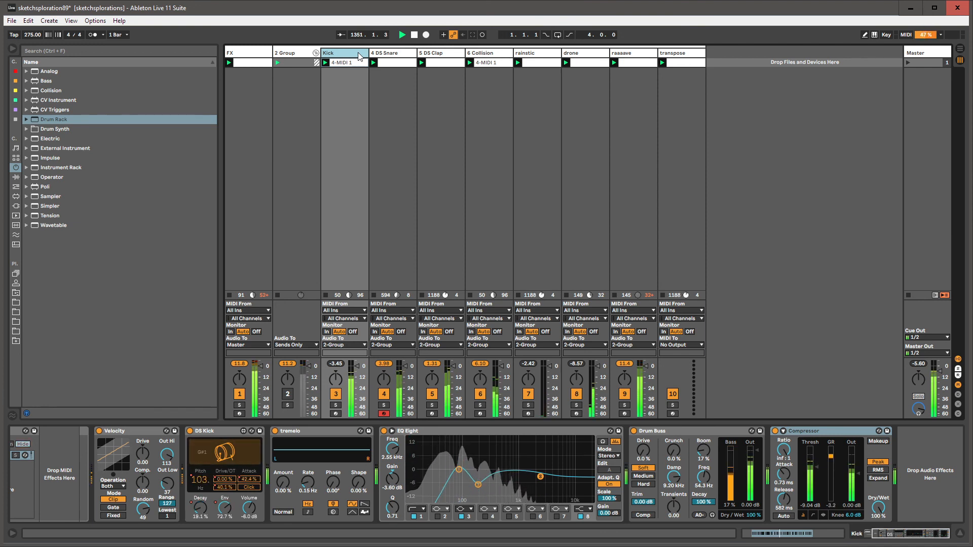
left_click(248, 53)
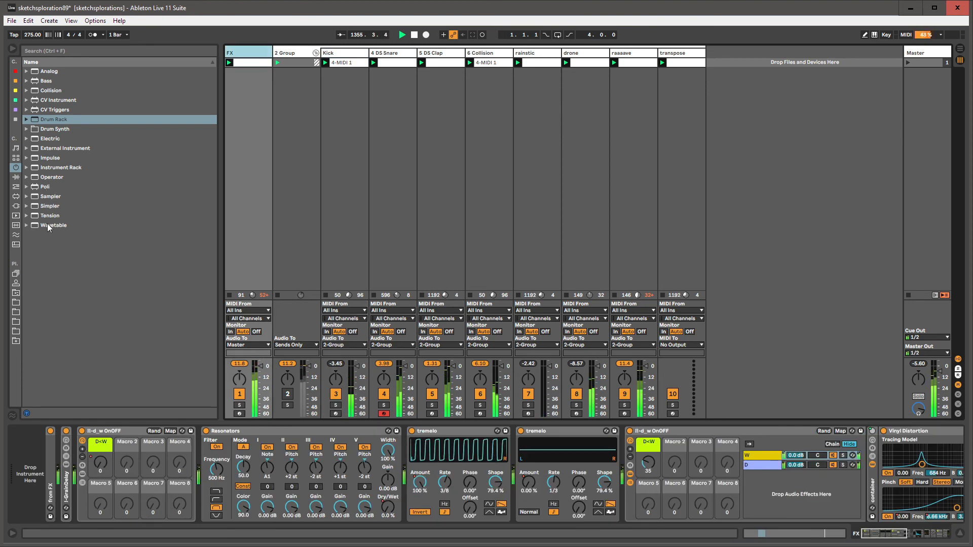
left_click(451, 53)
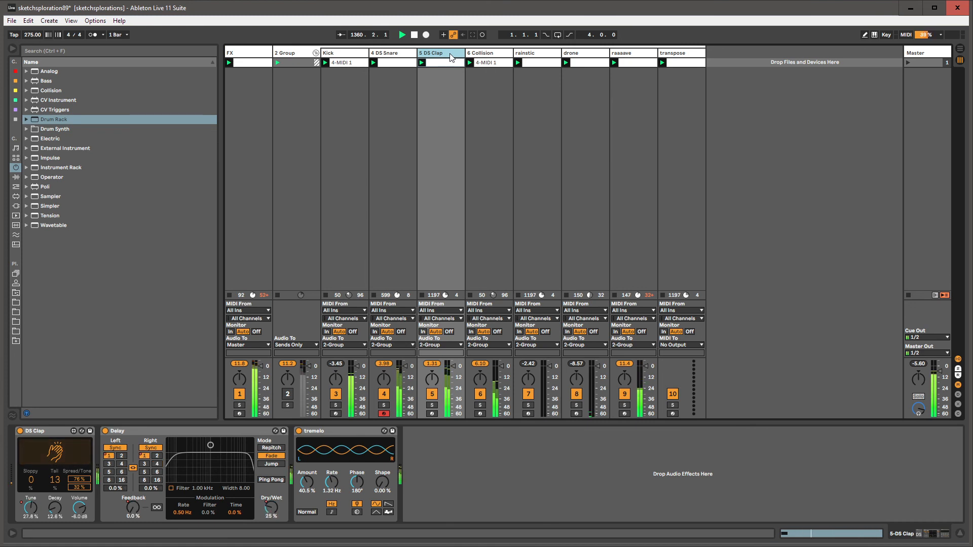
left_click(243, 53)
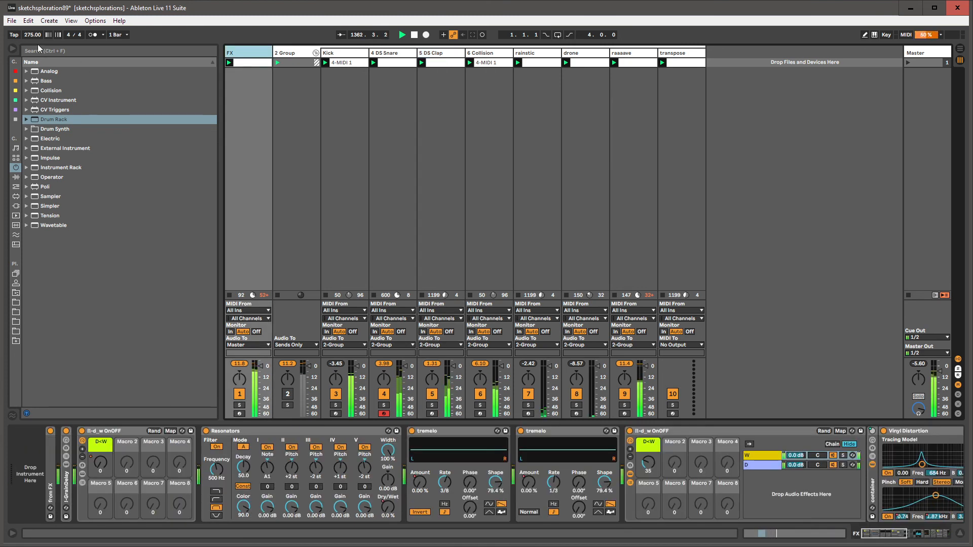
Step: Save the Live Set and hide the tracks' input and output routing section
left_click(11, 21)
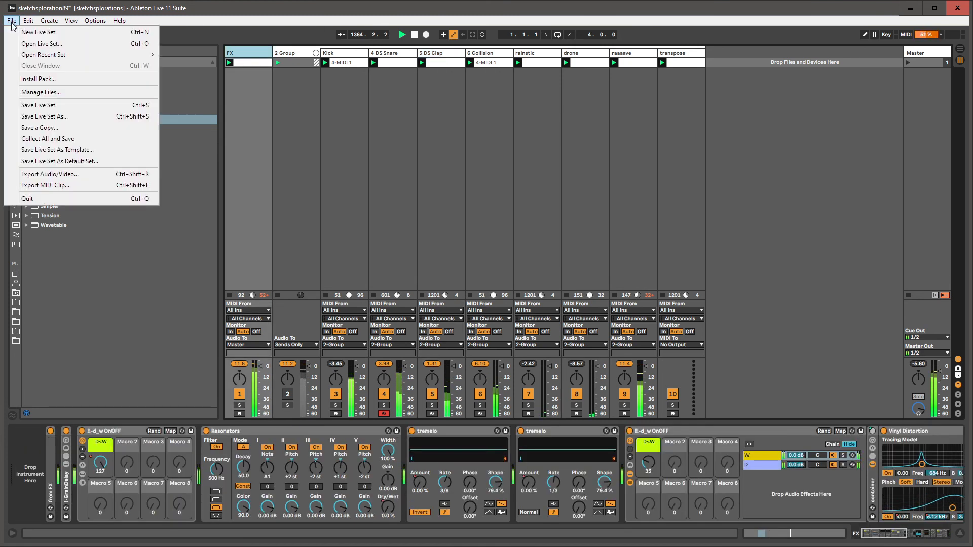
left_click(28, 105)
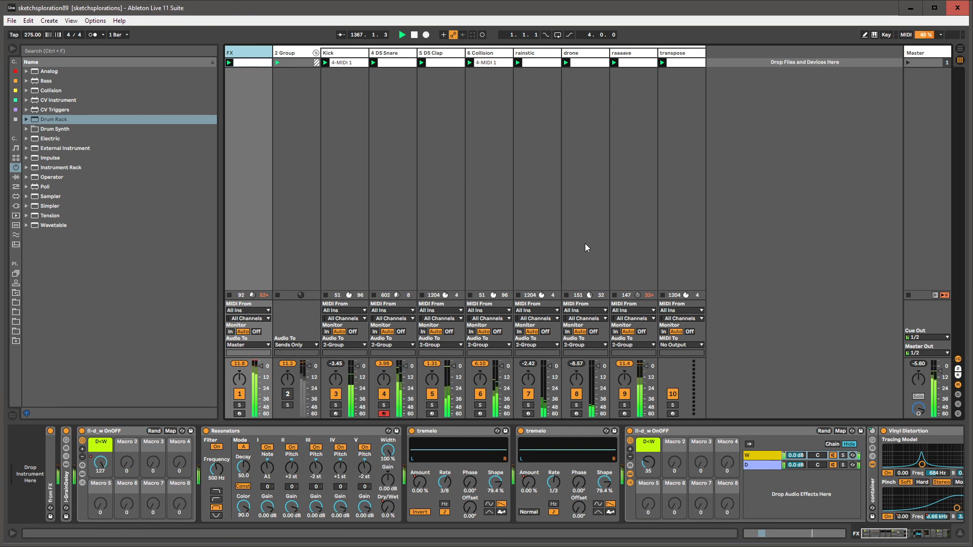
left_click(957, 360)
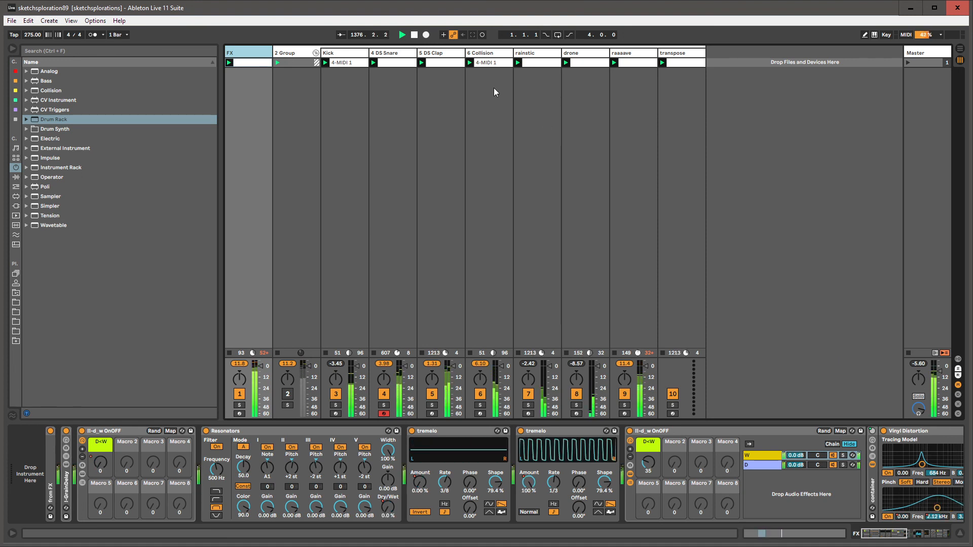
Step: Look over the Collision, FX and Kick device chains and reset the Master track's volume to its default
left_click(490, 55)
left_click(264, 57)
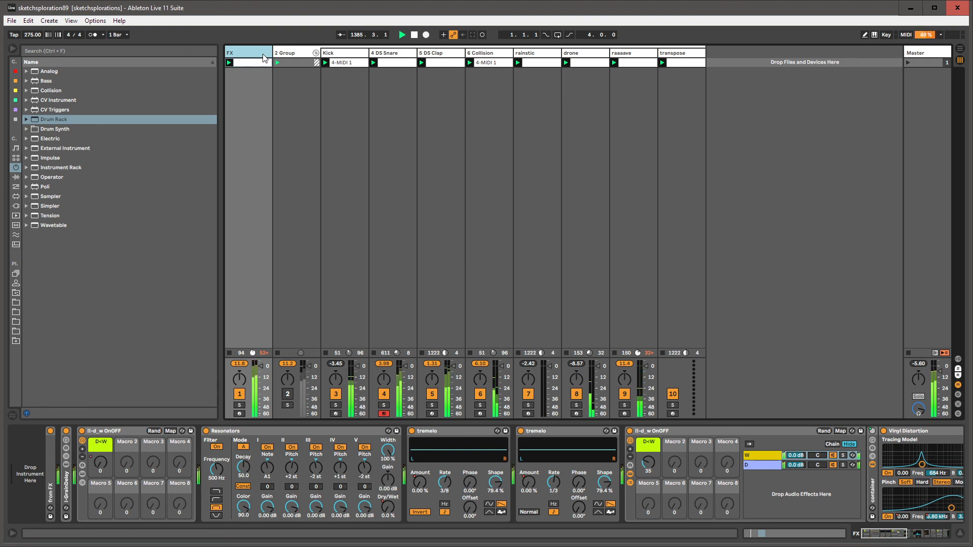
left_click(352, 57)
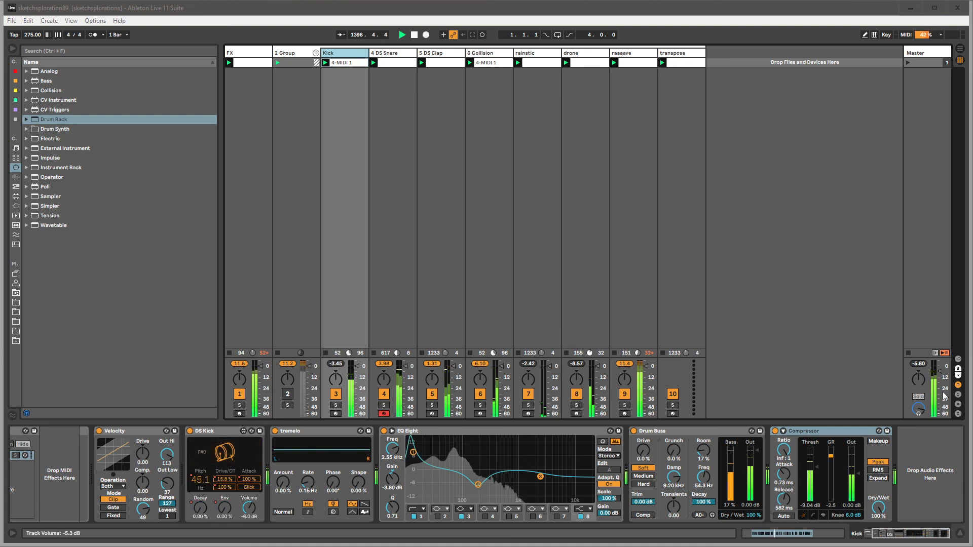
double_click(940, 373)
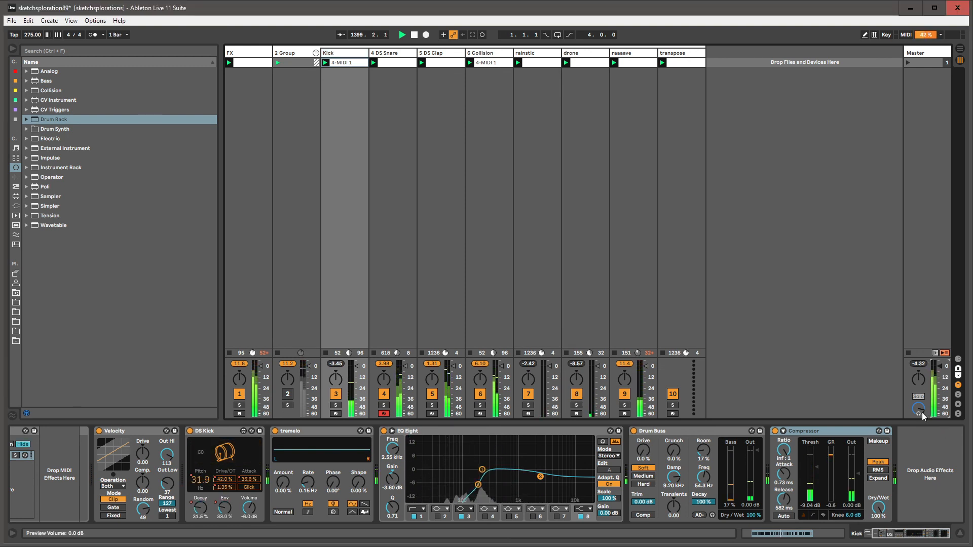